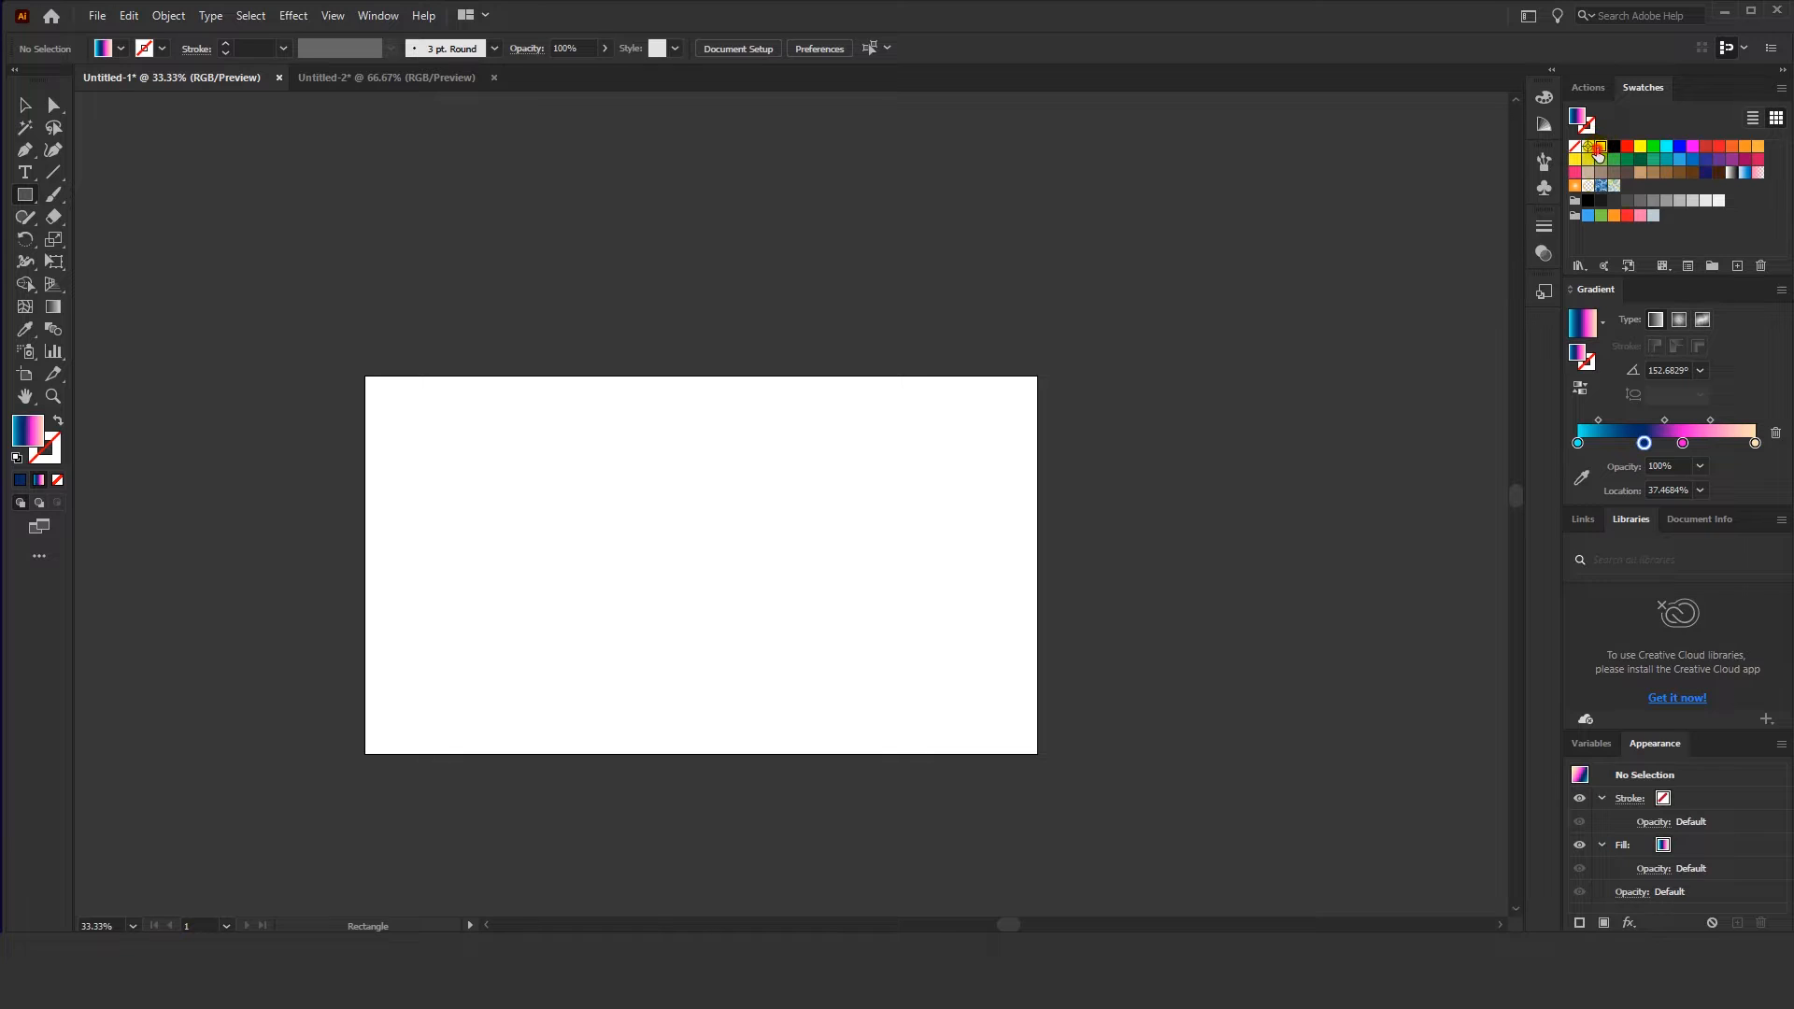
left_click(1598, 150)
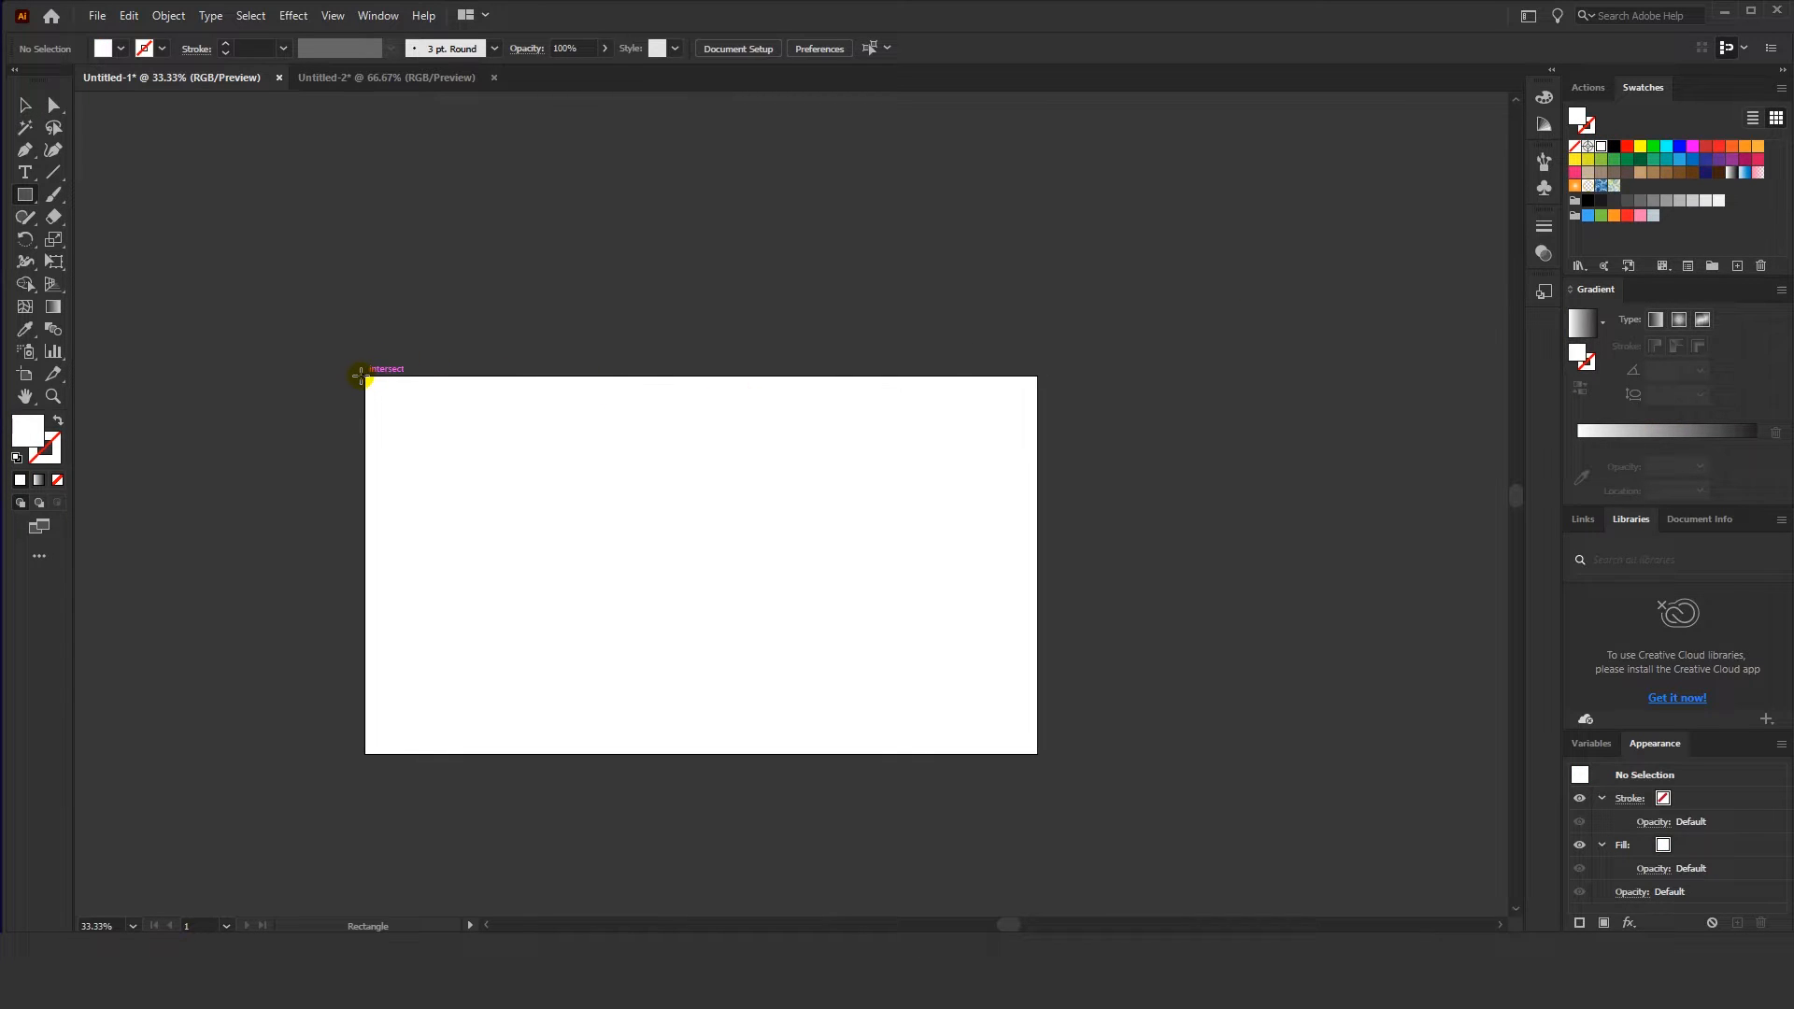
key(".")
left_click_drag(361, 375, 1038, 752)
key("Delete")
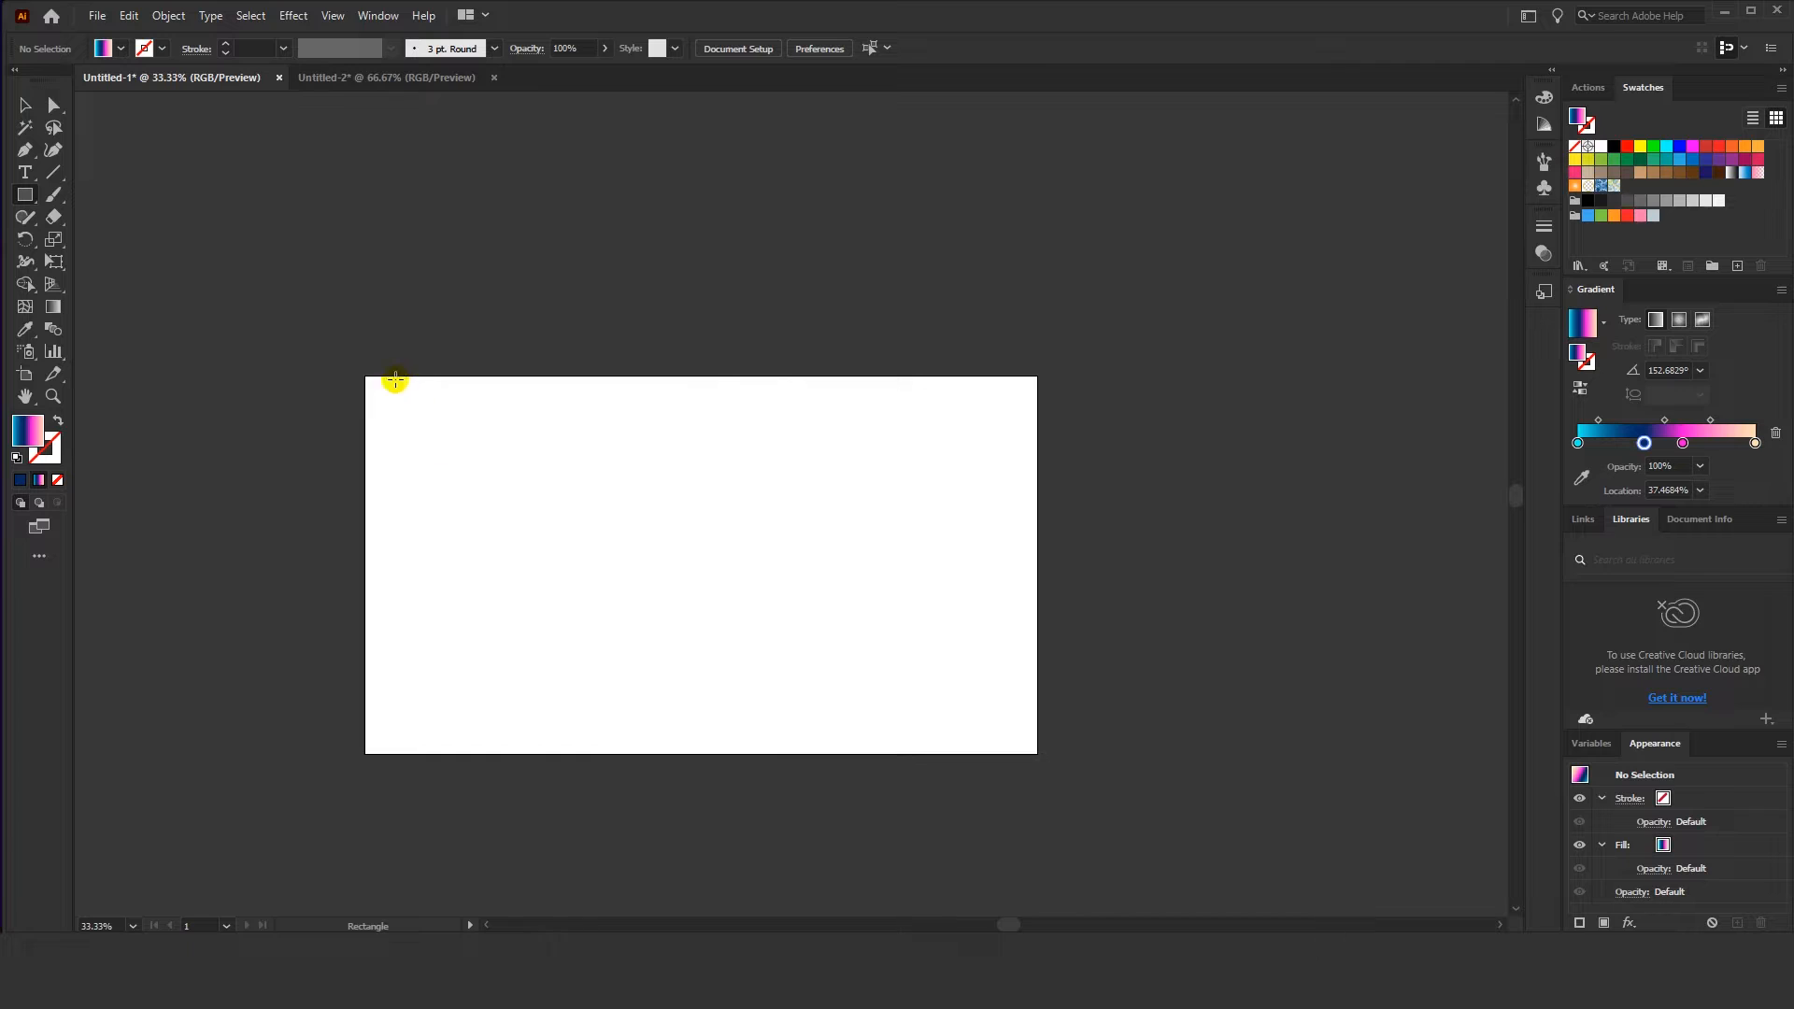
Draw a white 1920 × 1080 px rectangle without stroke covering the whole artboard, and select it
left_click(1603, 150)
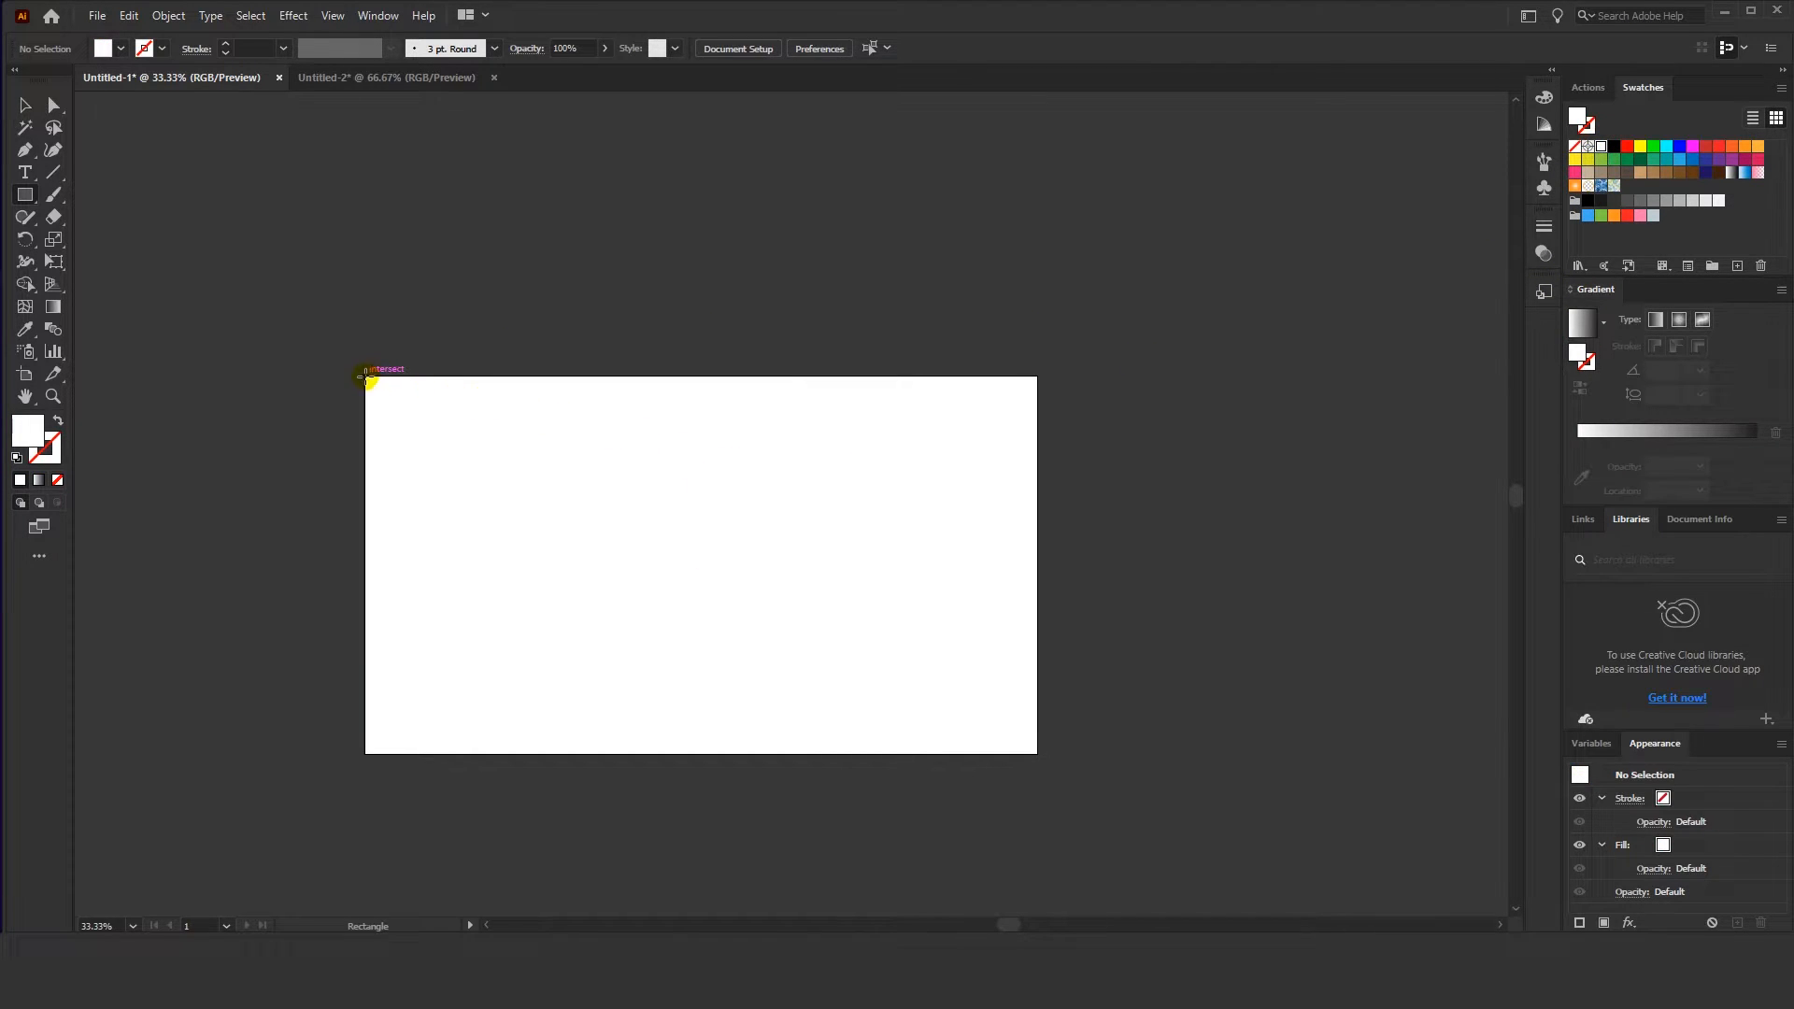
left_click_drag(365, 376, 1038, 753)
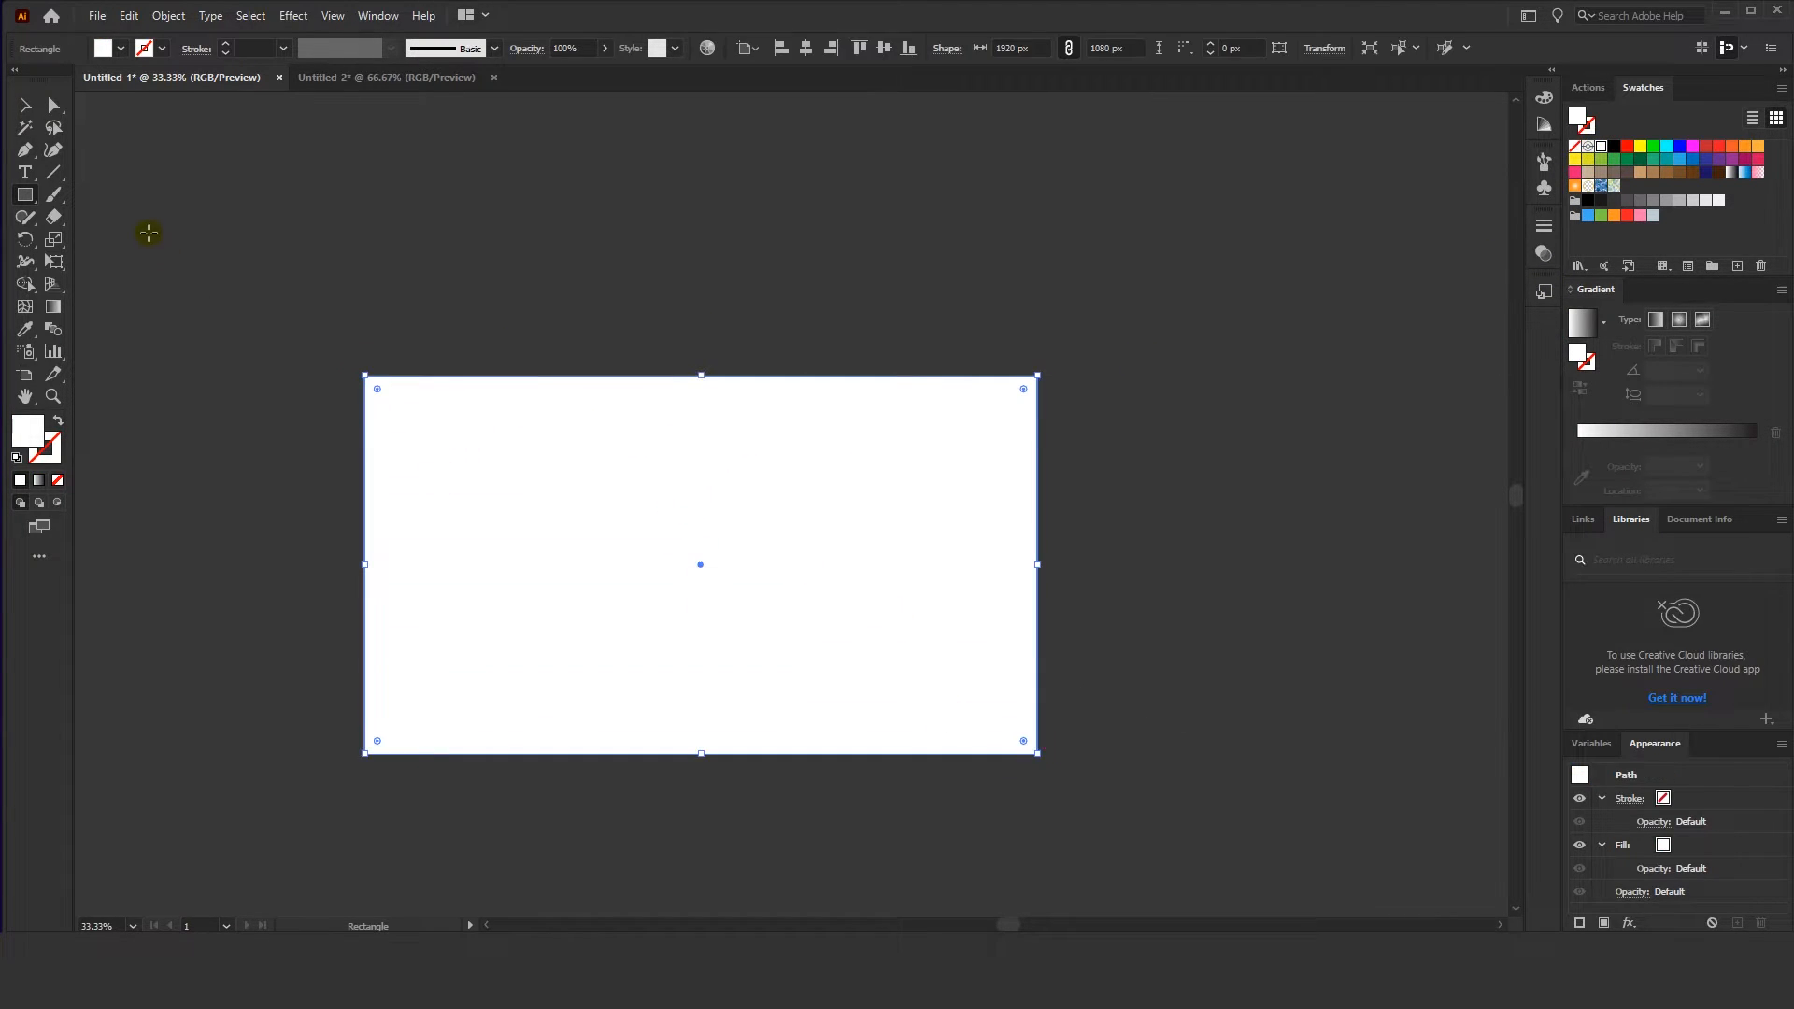
left_click(27, 107)
left_click(513, 301)
left_click_drag(513, 301, 502, 281)
left_click(581, 505)
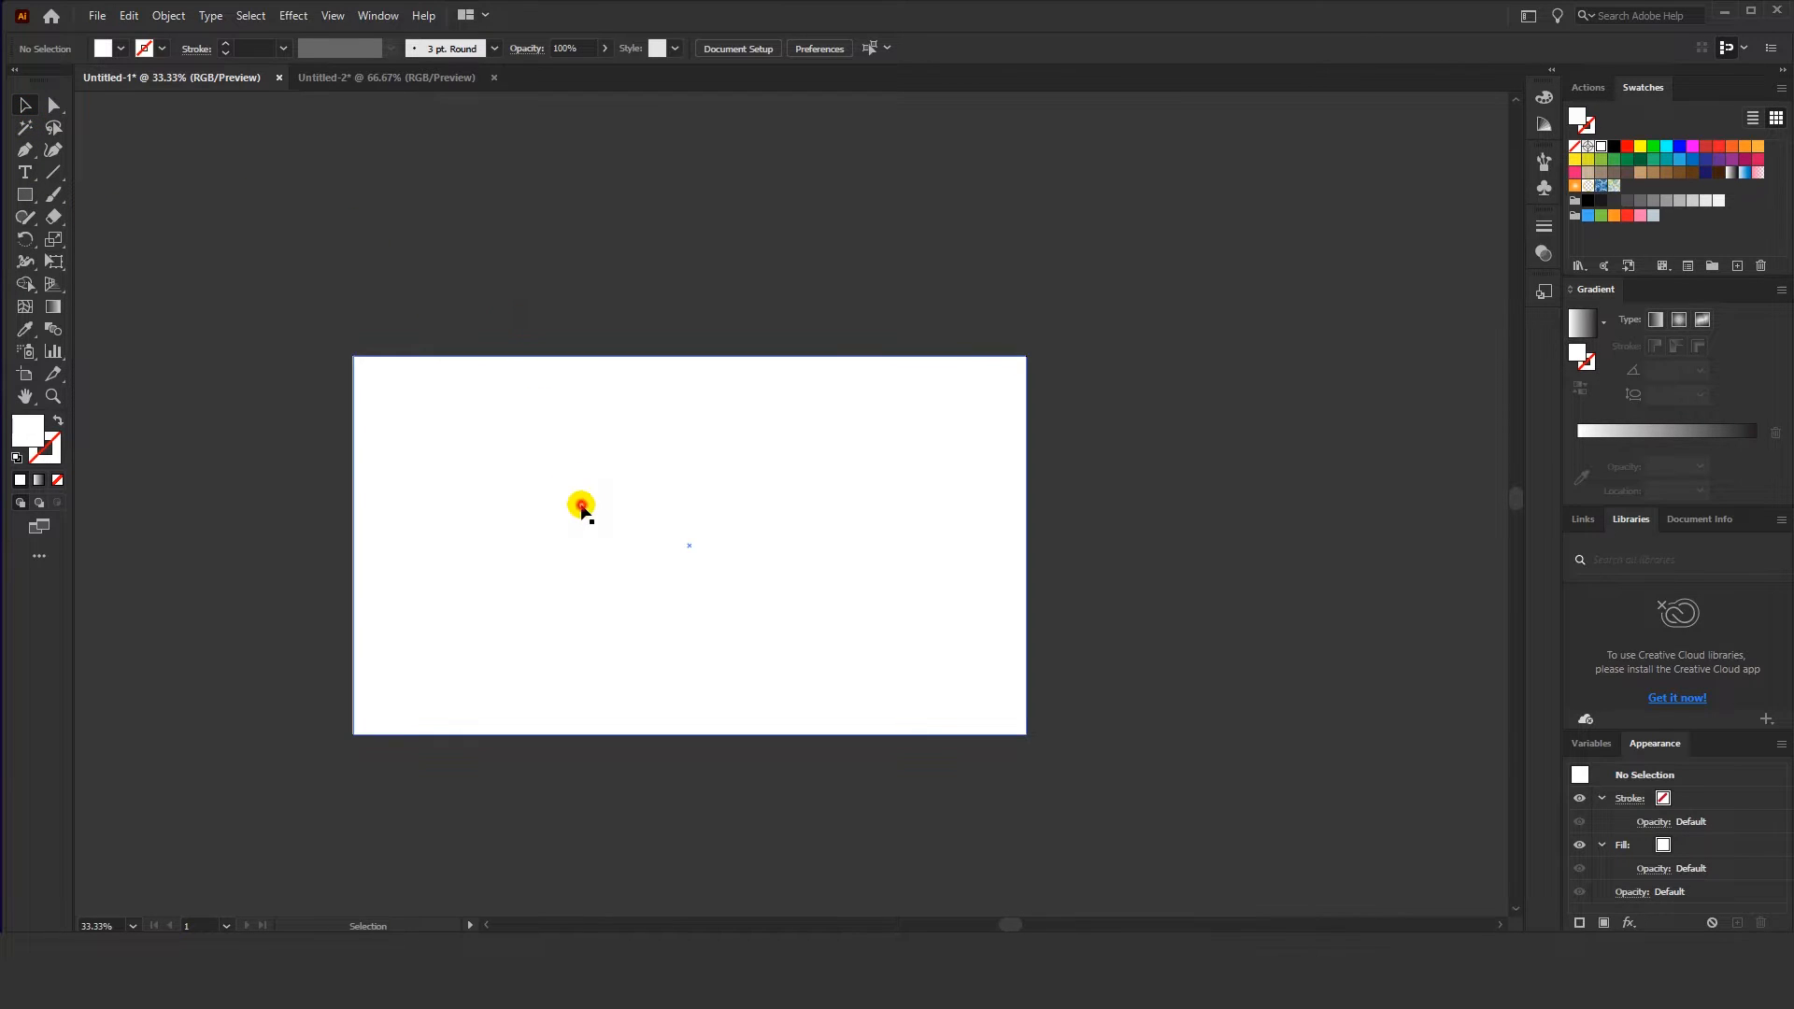
Switch to Notepad and copy the color code 14F1FA from the list, then return to Illustrator
left_click(1132, 976)
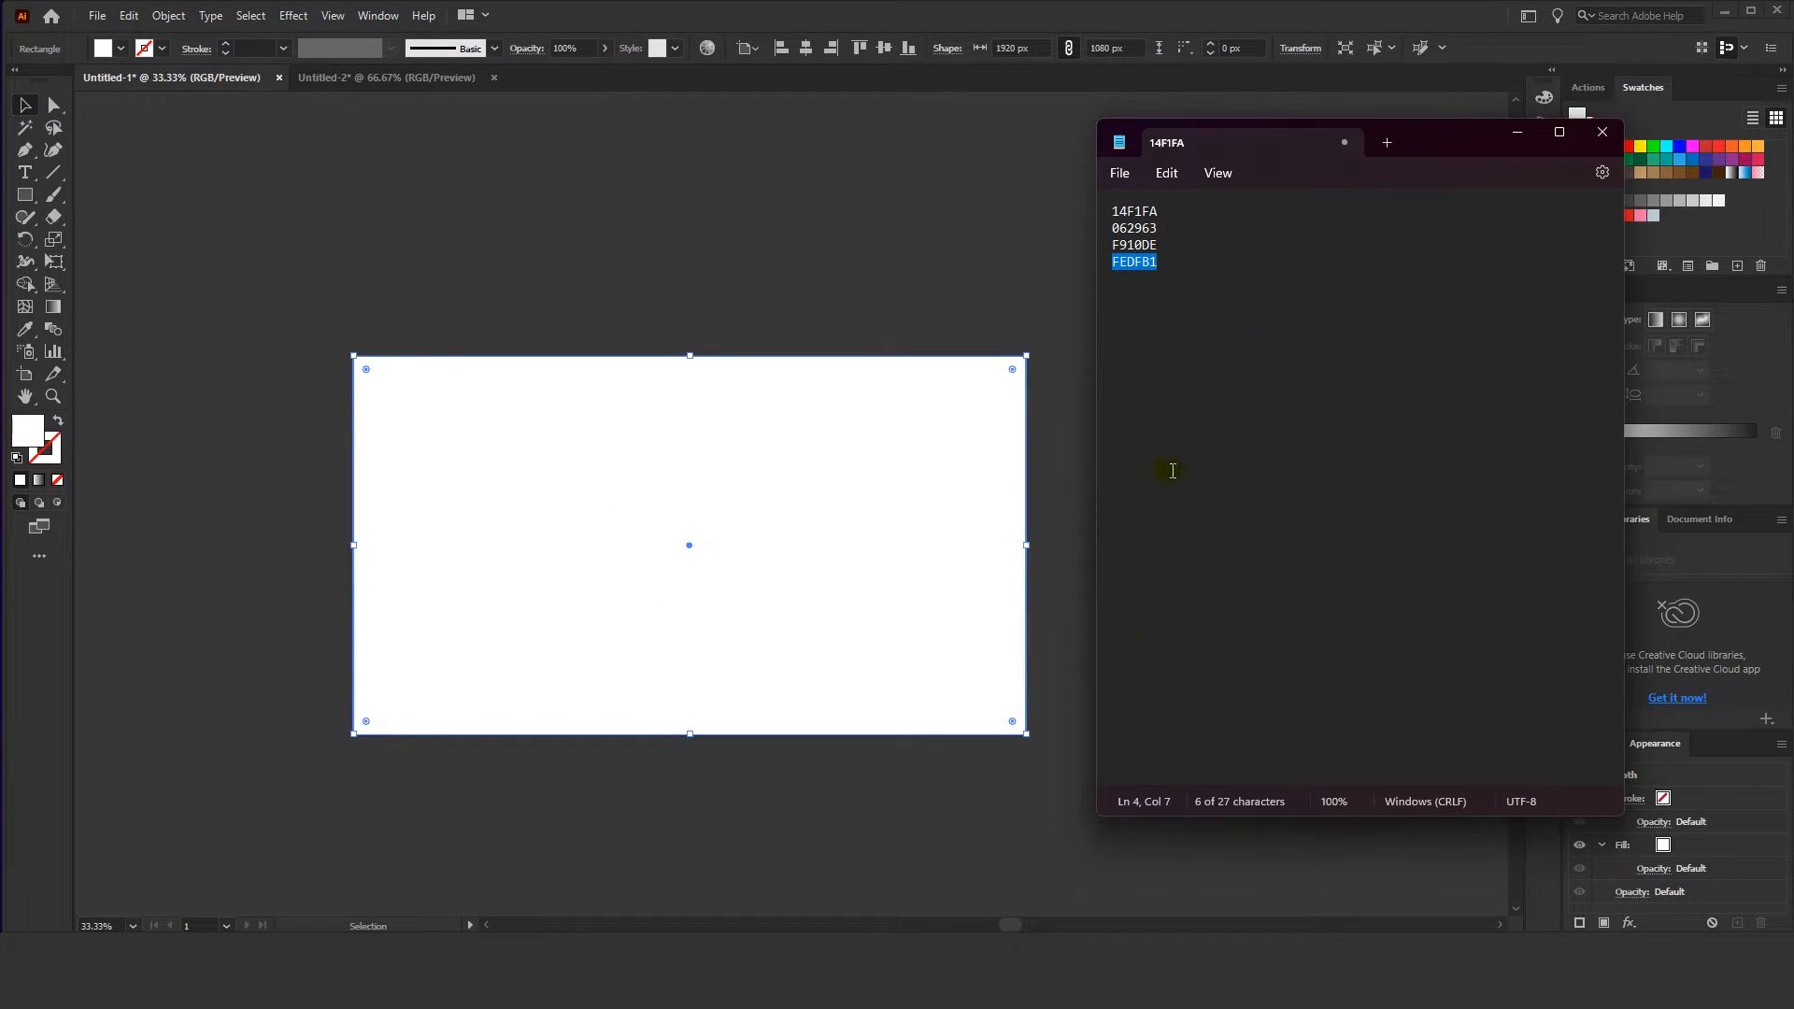
left_click_drag(1158, 212, 1100, 213)
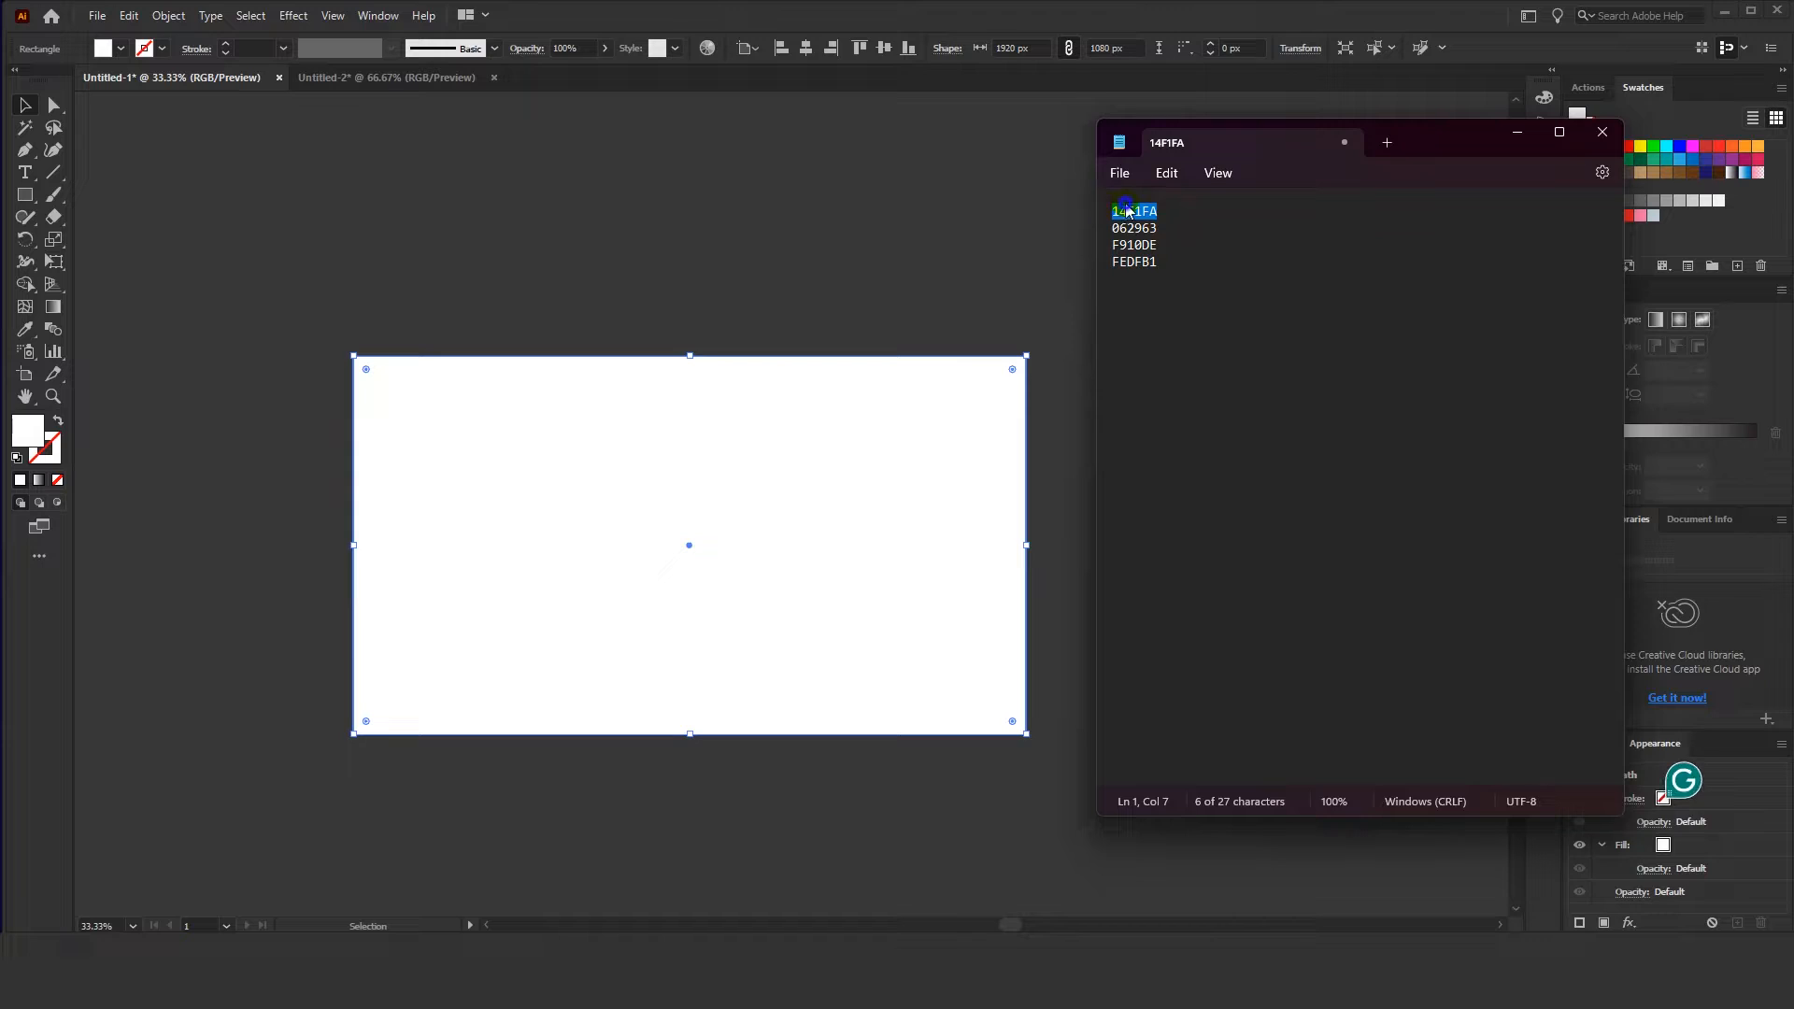
right_click(1127, 212)
left_click(1177, 297)
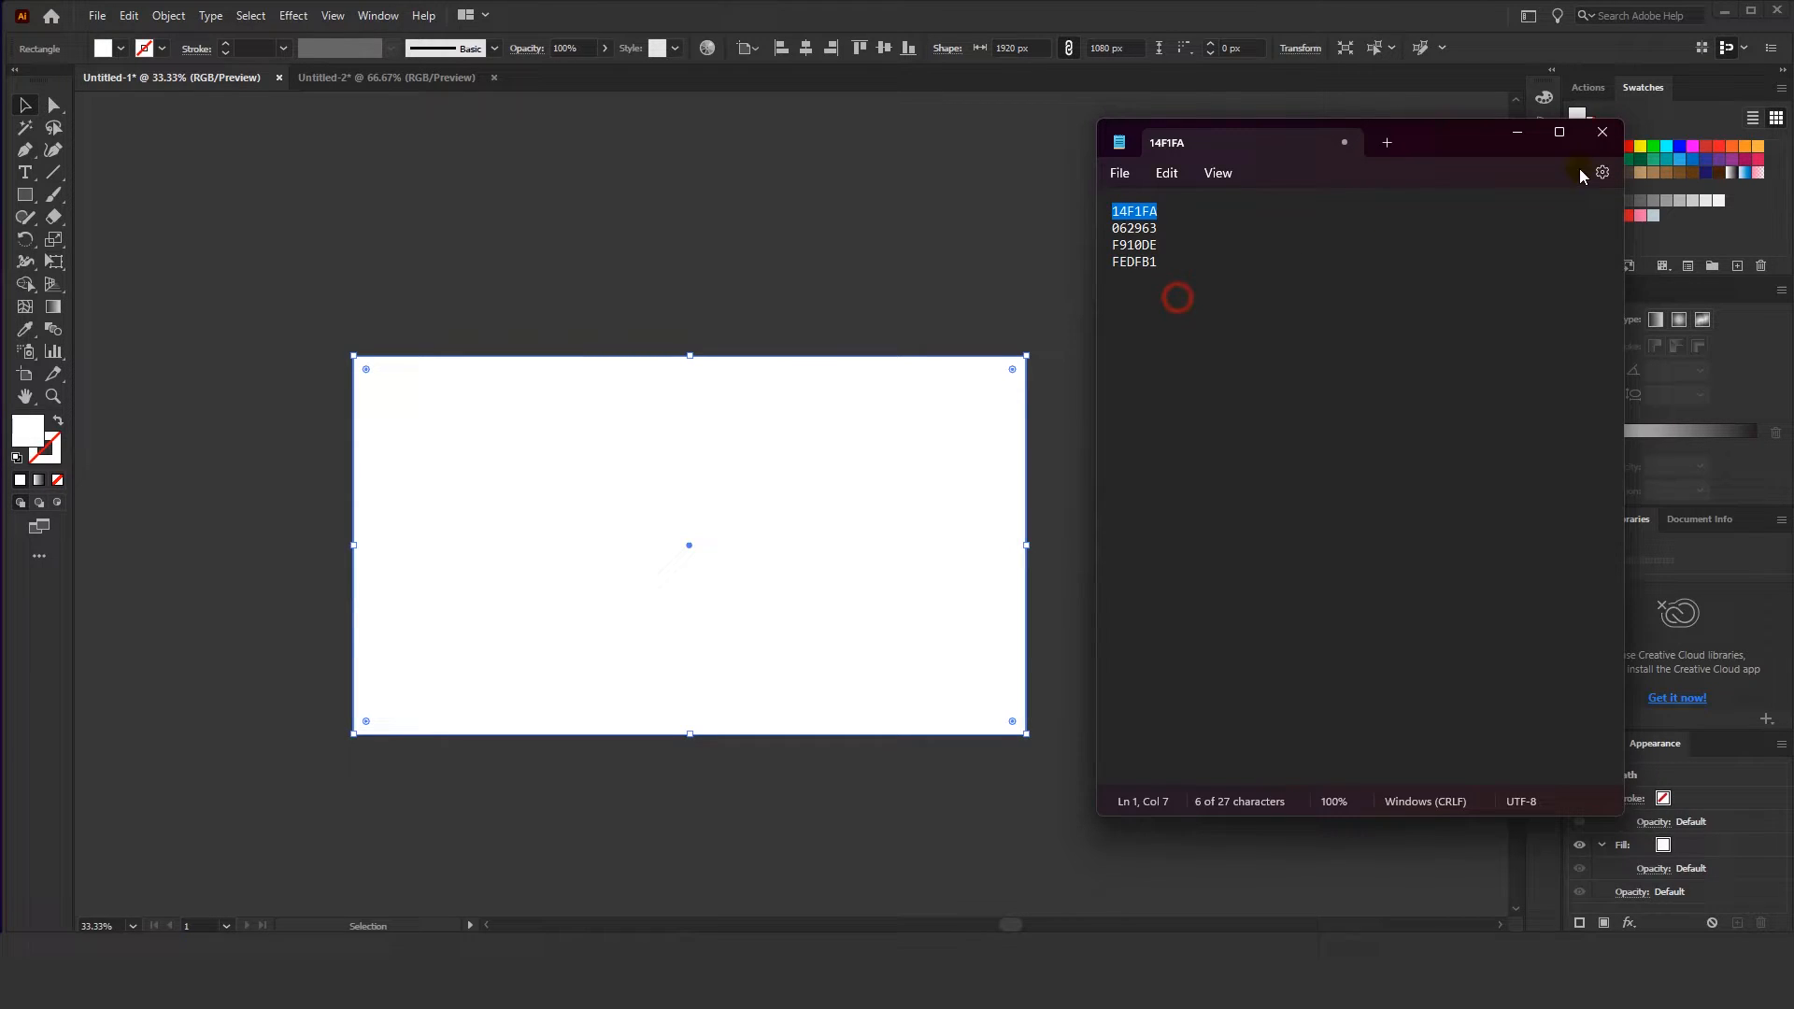
left_click(1529, 135)
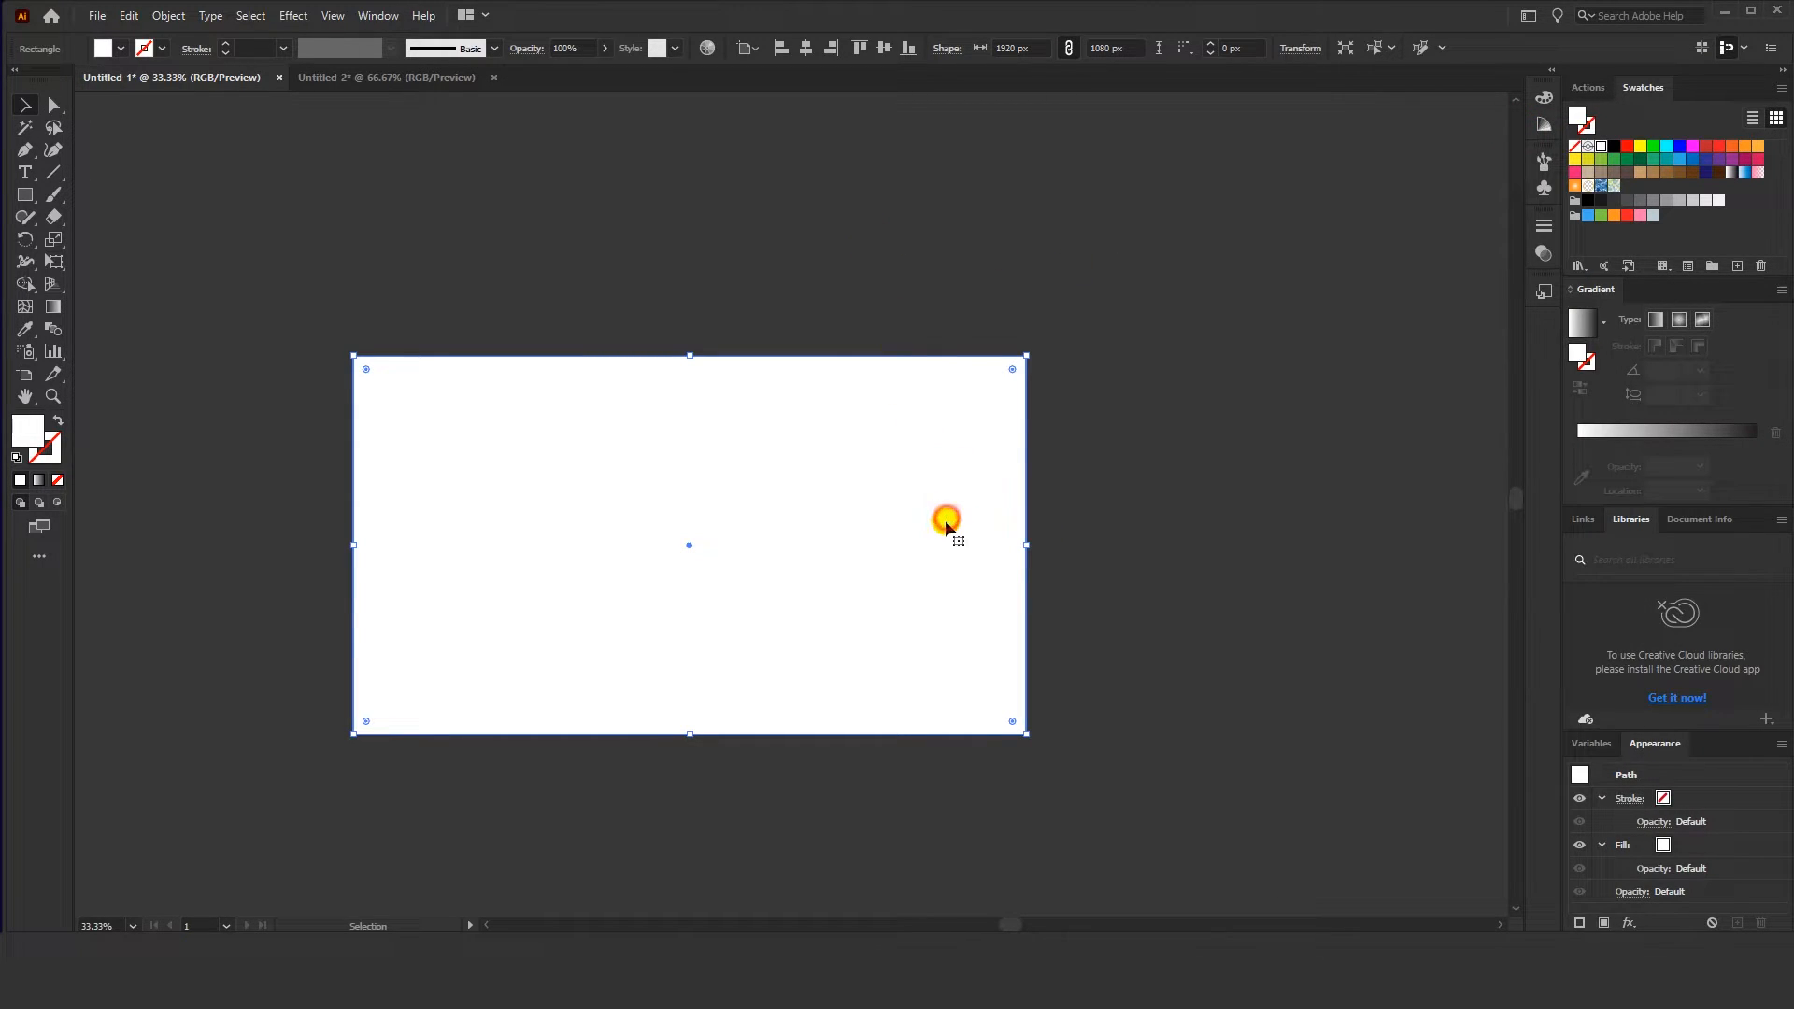
Fill the rectangle with a linear gradient and set its first stop to the RGB hex color 14F1FA
left_click(1612, 431)
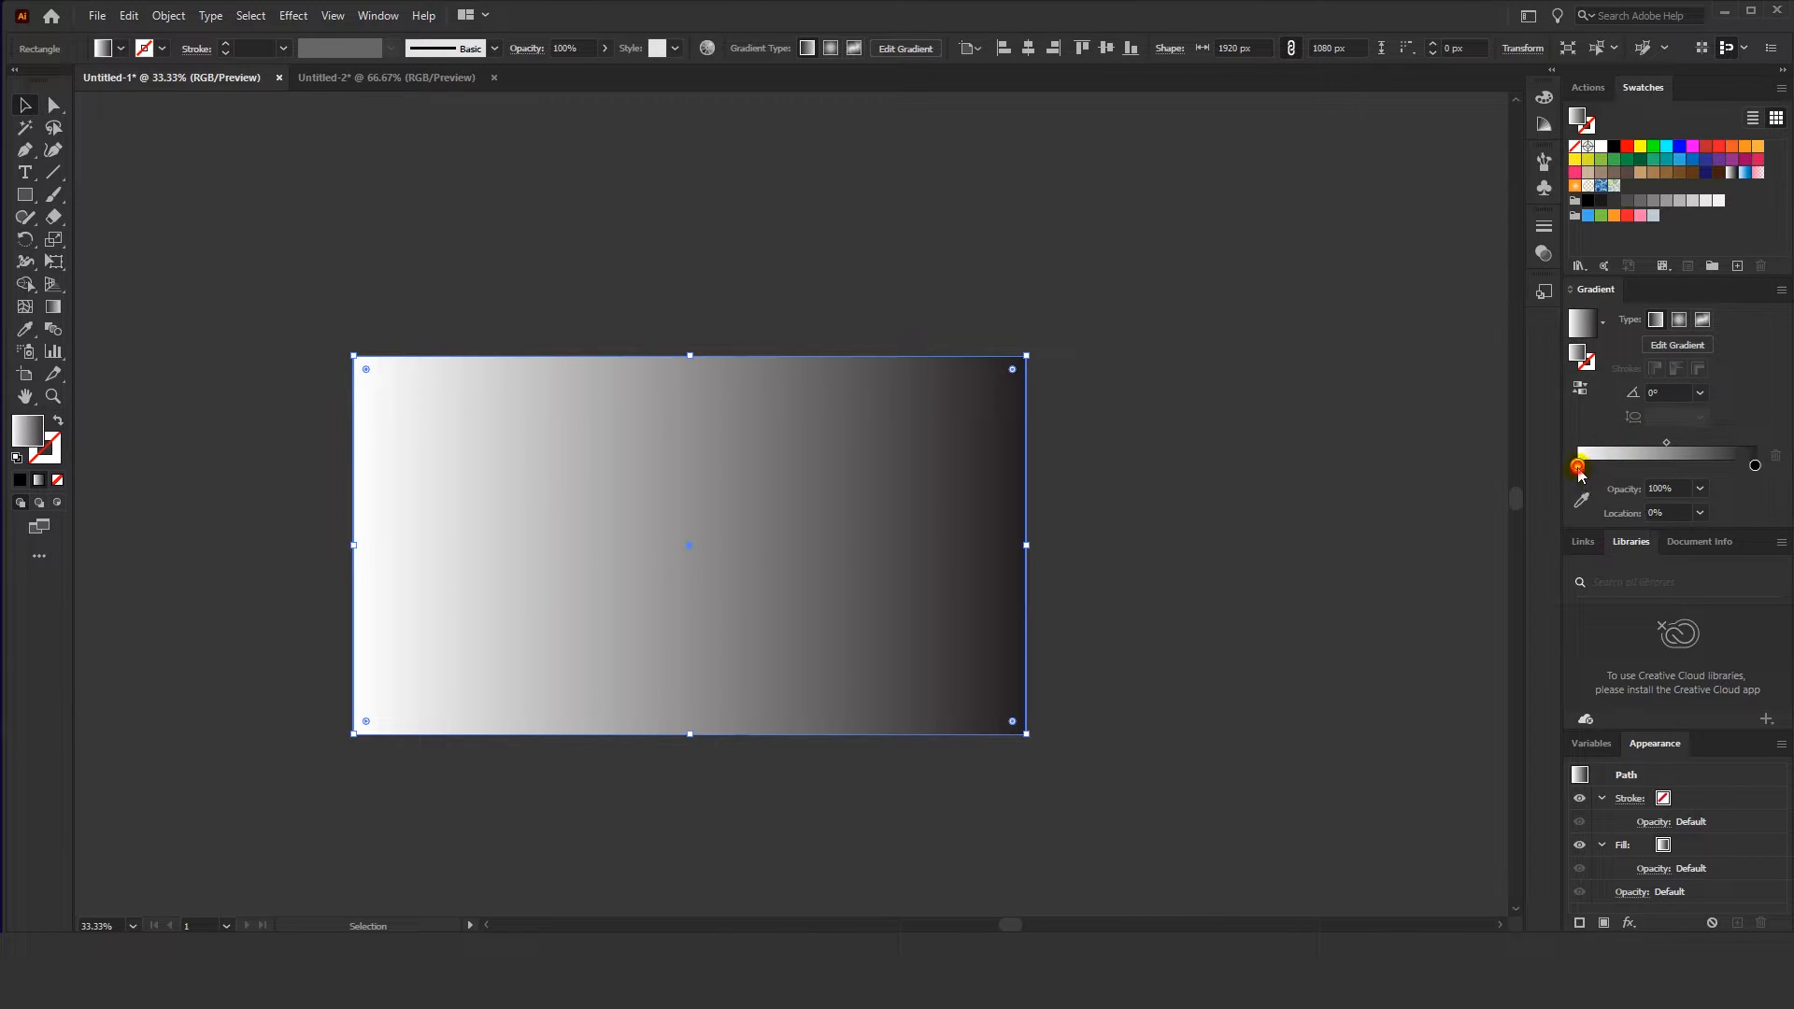
double_click(1578, 465)
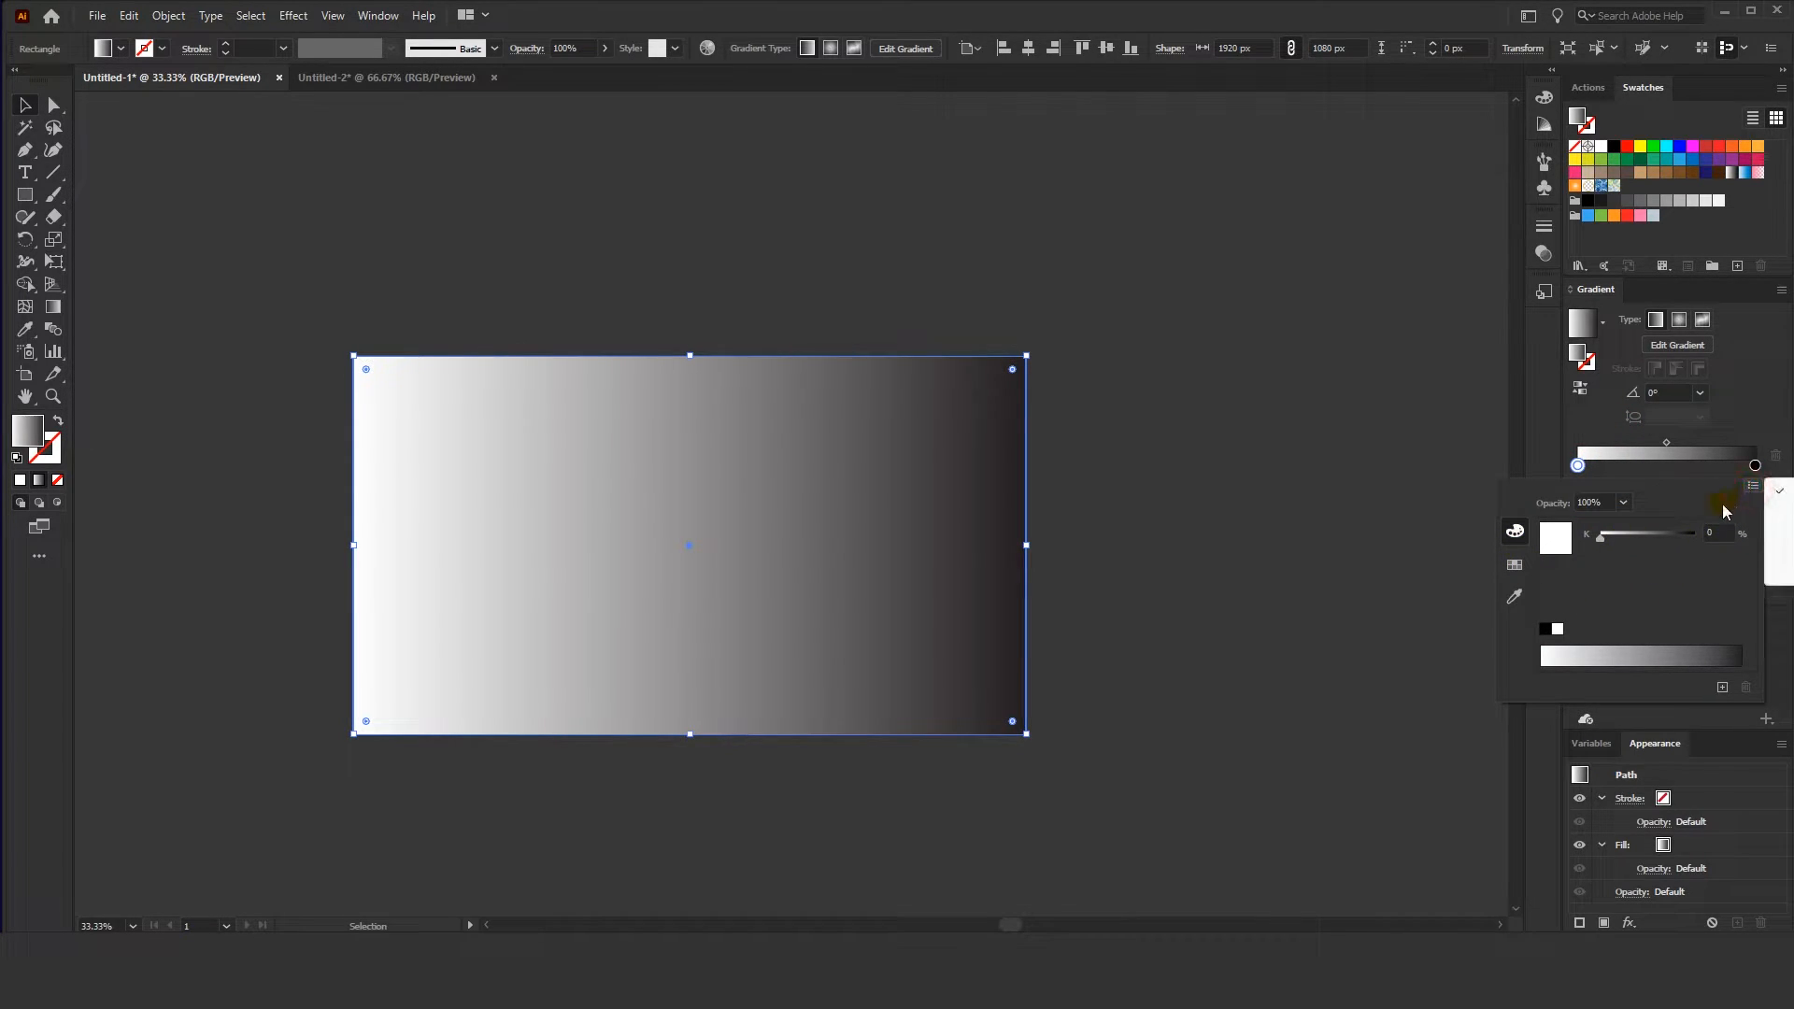
left_click(1514, 564)
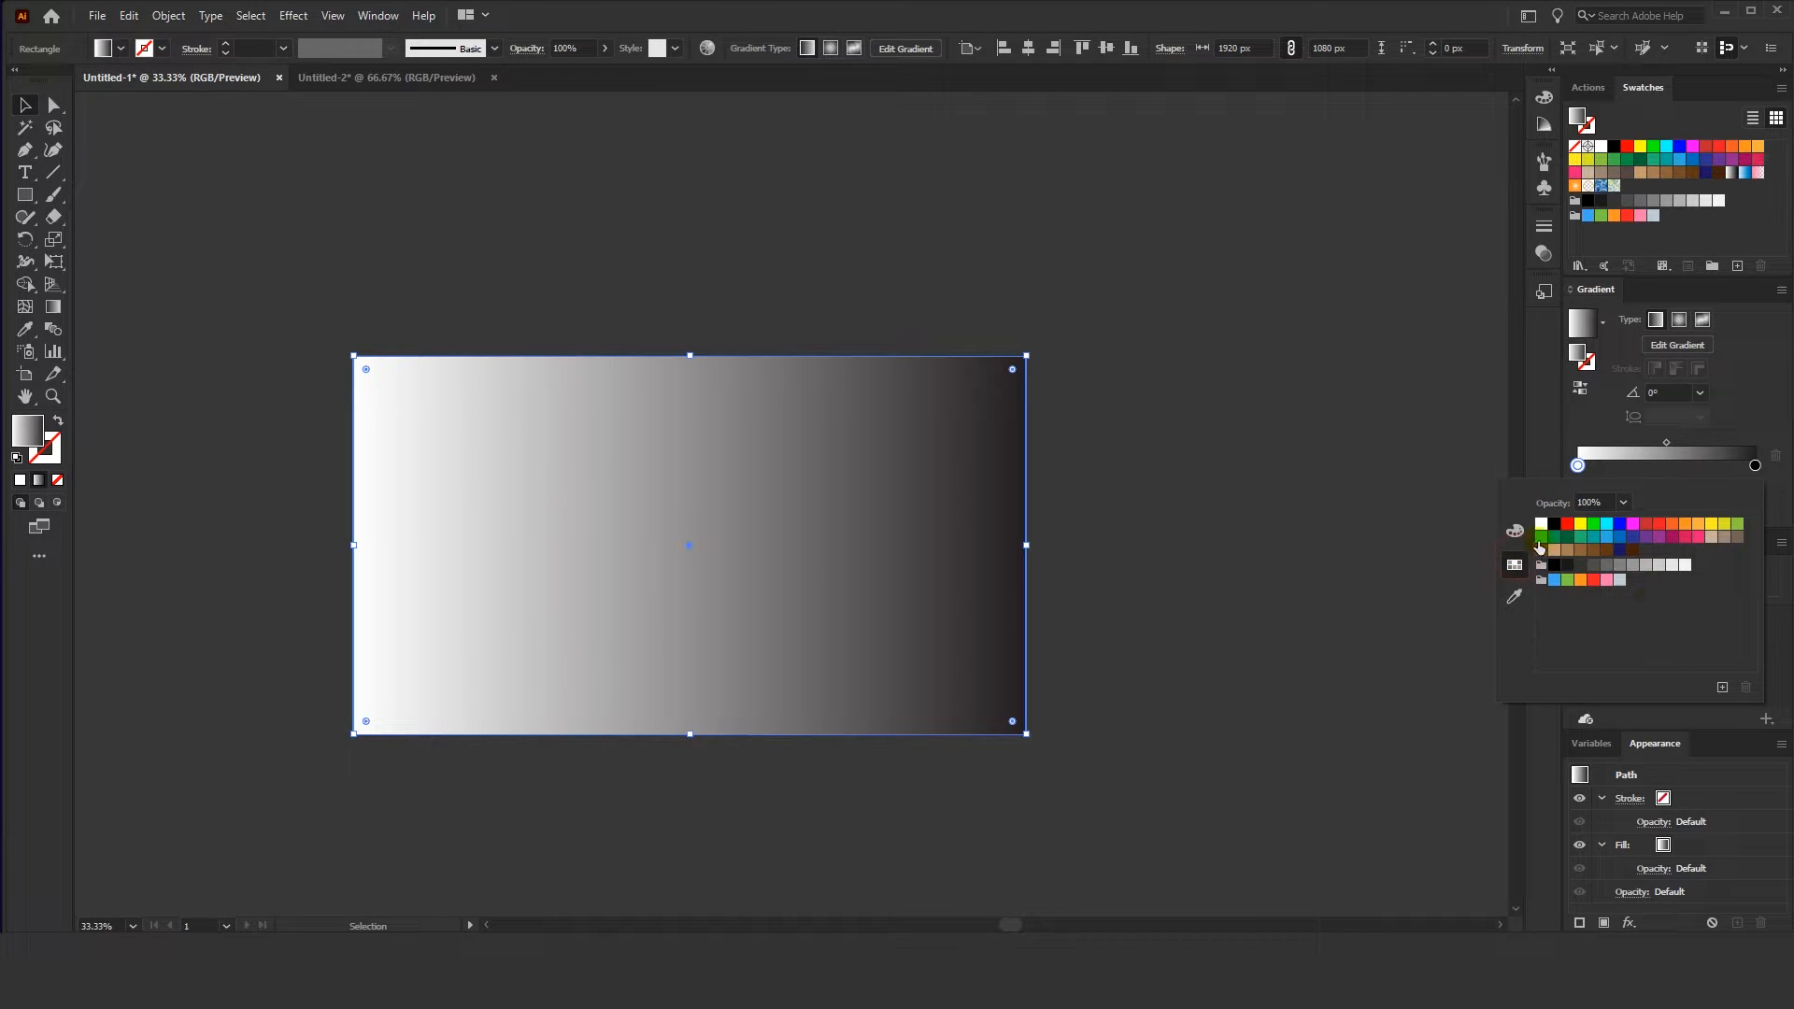
left_click(1515, 531)
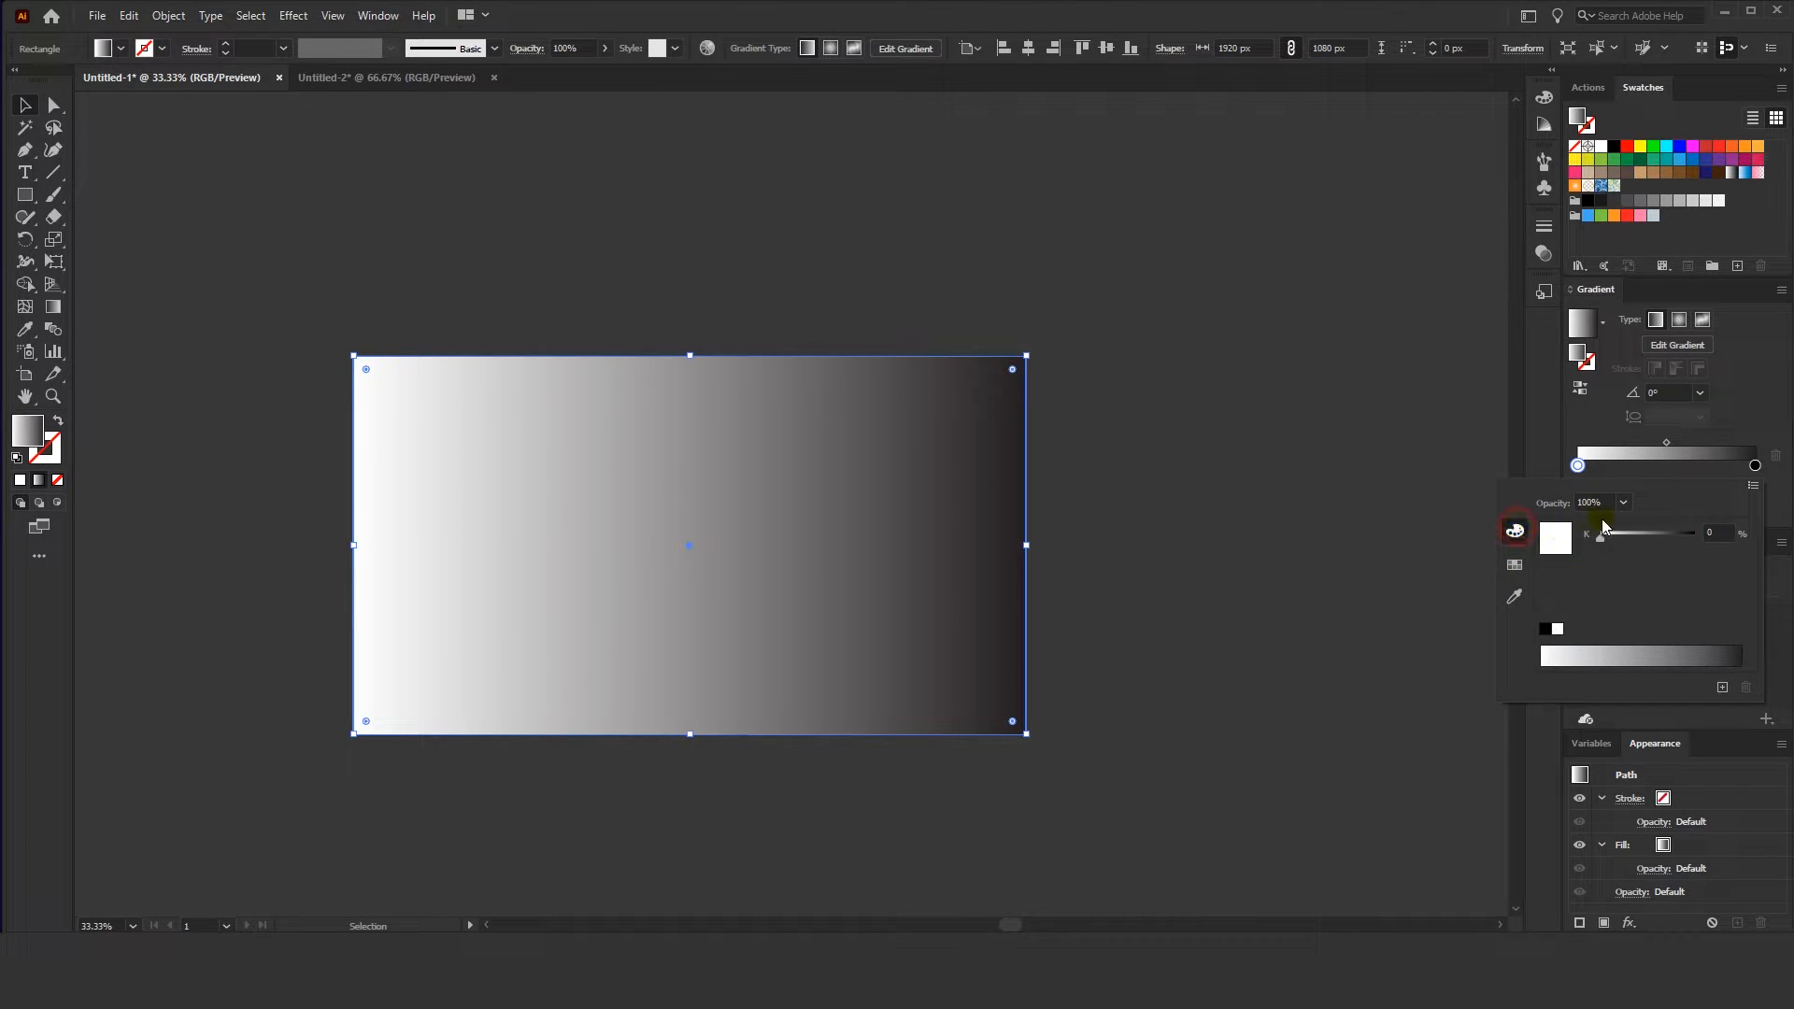
left_click(1751, 486)
left_click(1780, 509)
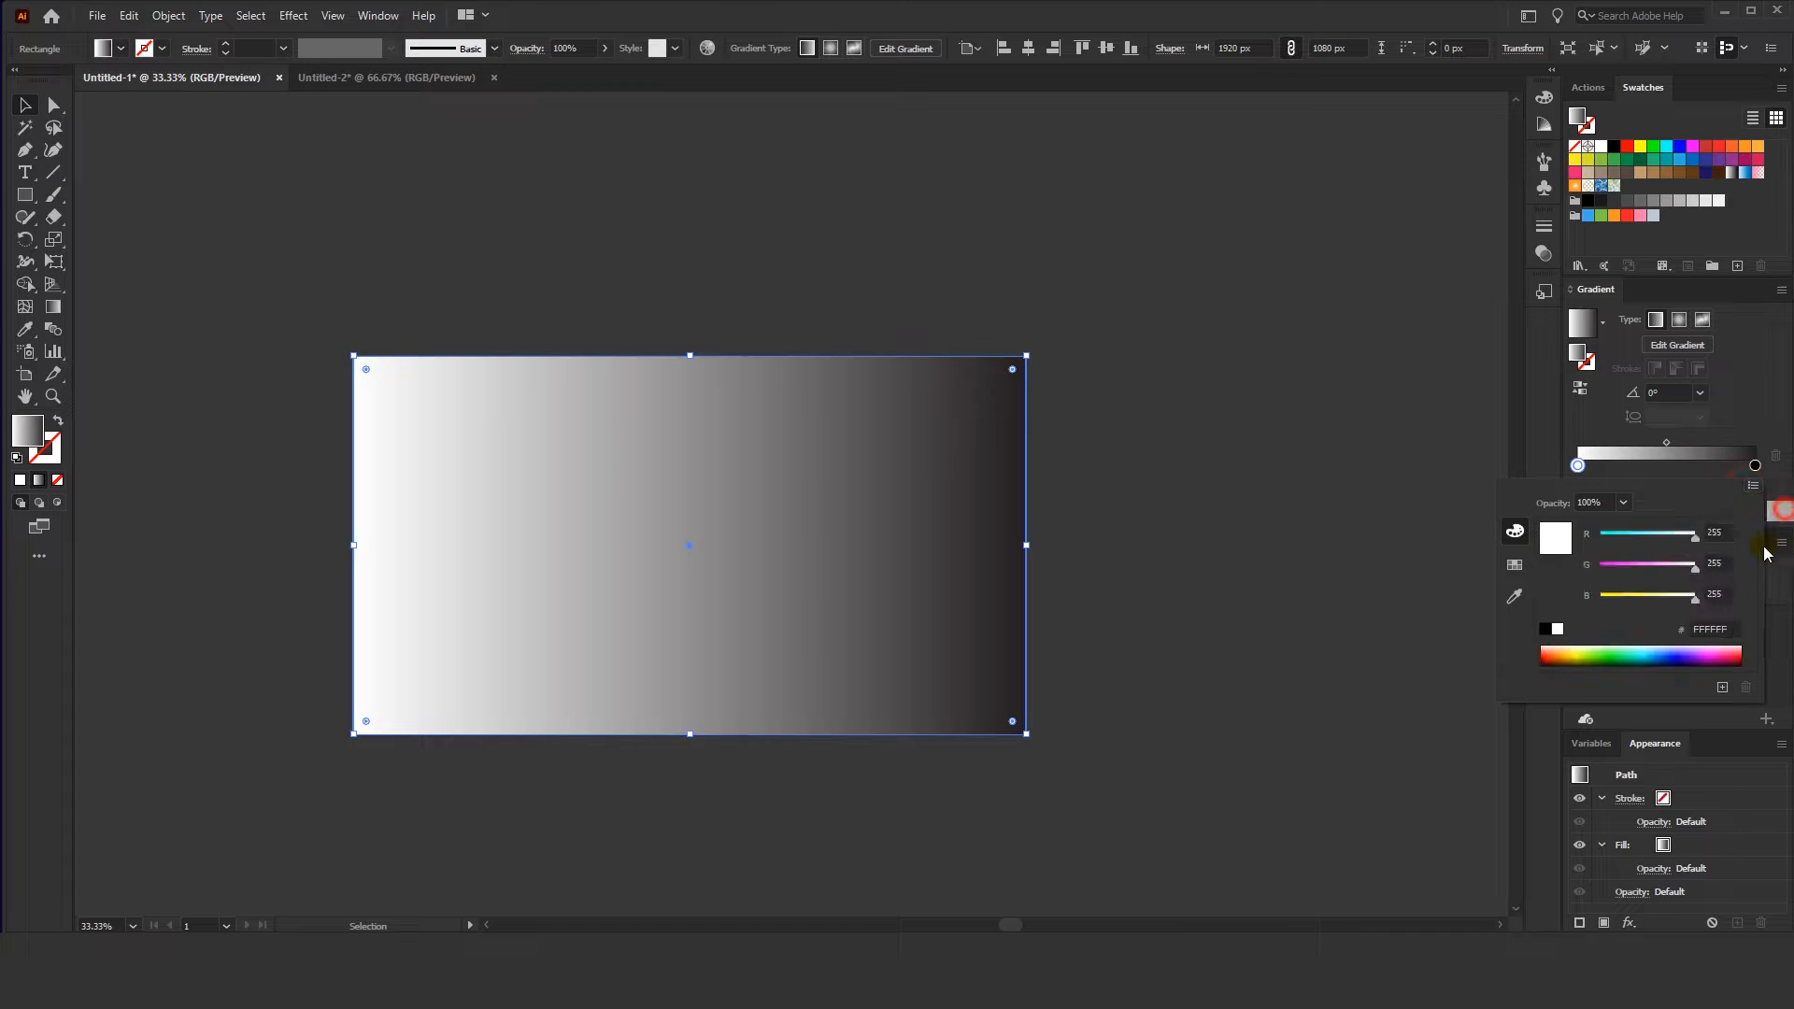
left_click_drag(1738, 628, 1657, 624)
key("ctrl+v")
key("Return")
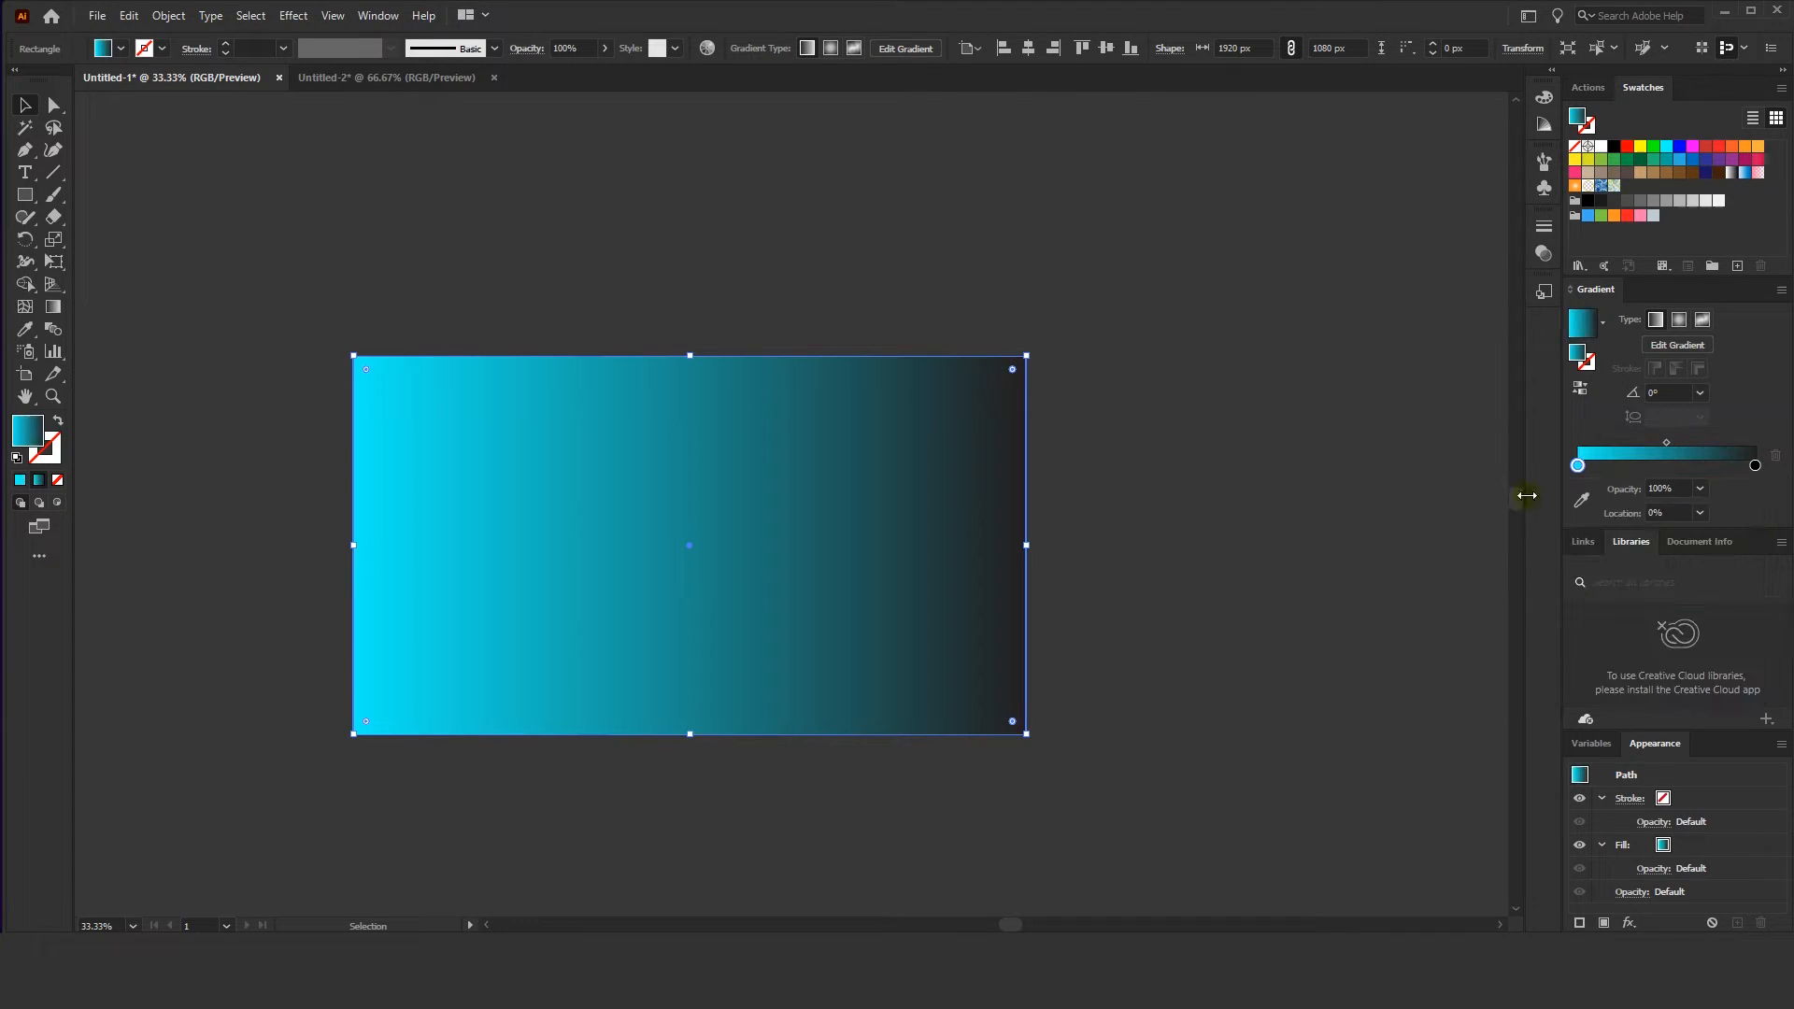
Switch to Notepad, copy the second color code, 062963, and return to Illustrator
key("alt+Tab")
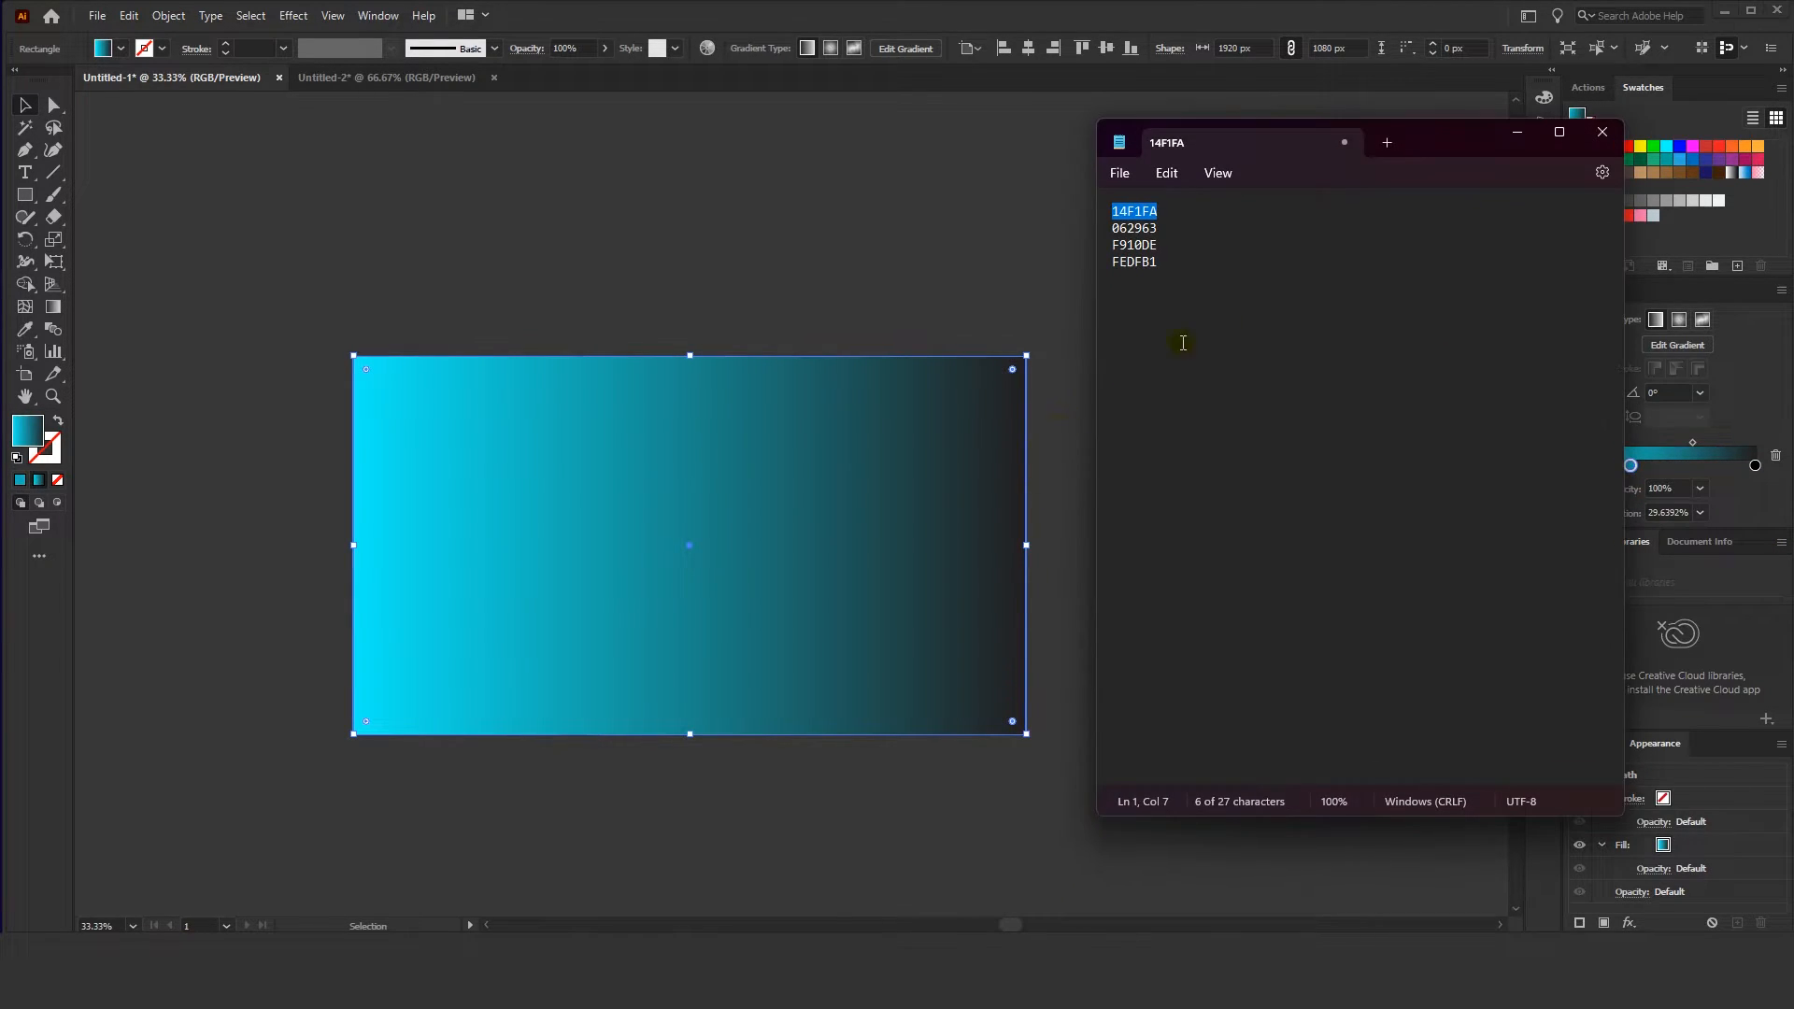
left_click_drag(1185, 232, 1080, 232)
right_click(1126, 229)
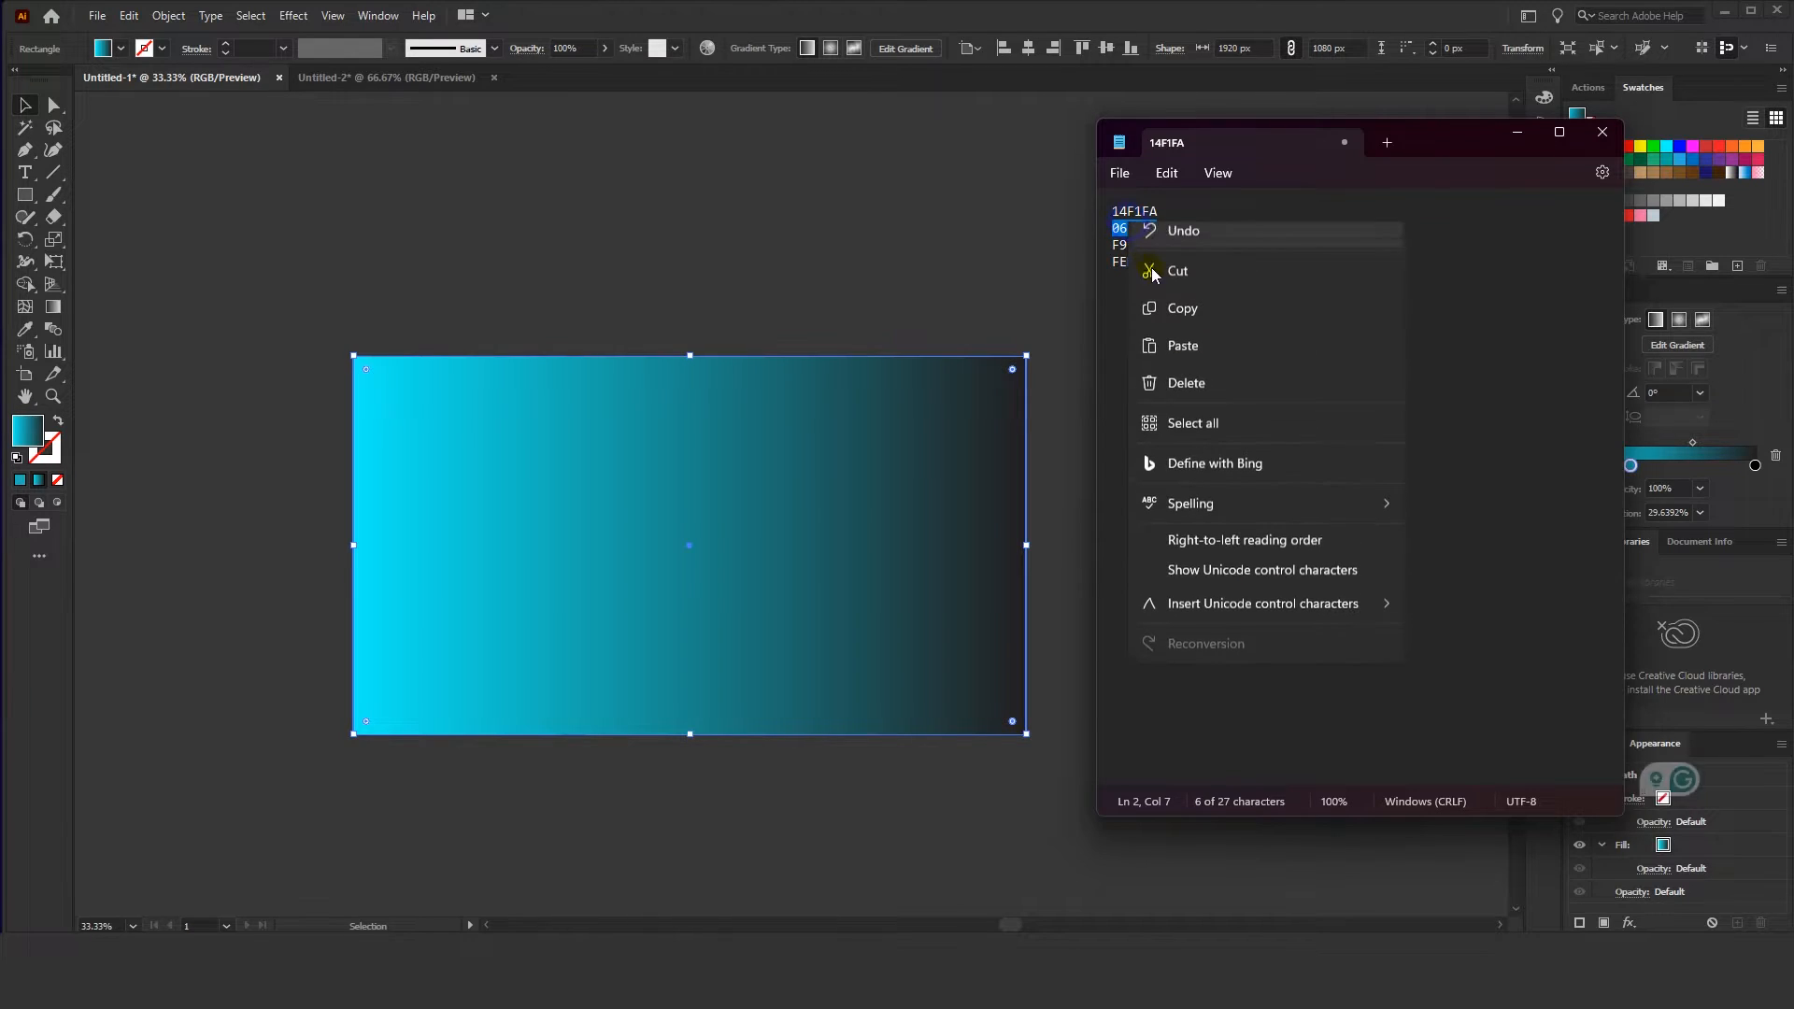
left_click(1174, 318)
left_click(1515, 138)
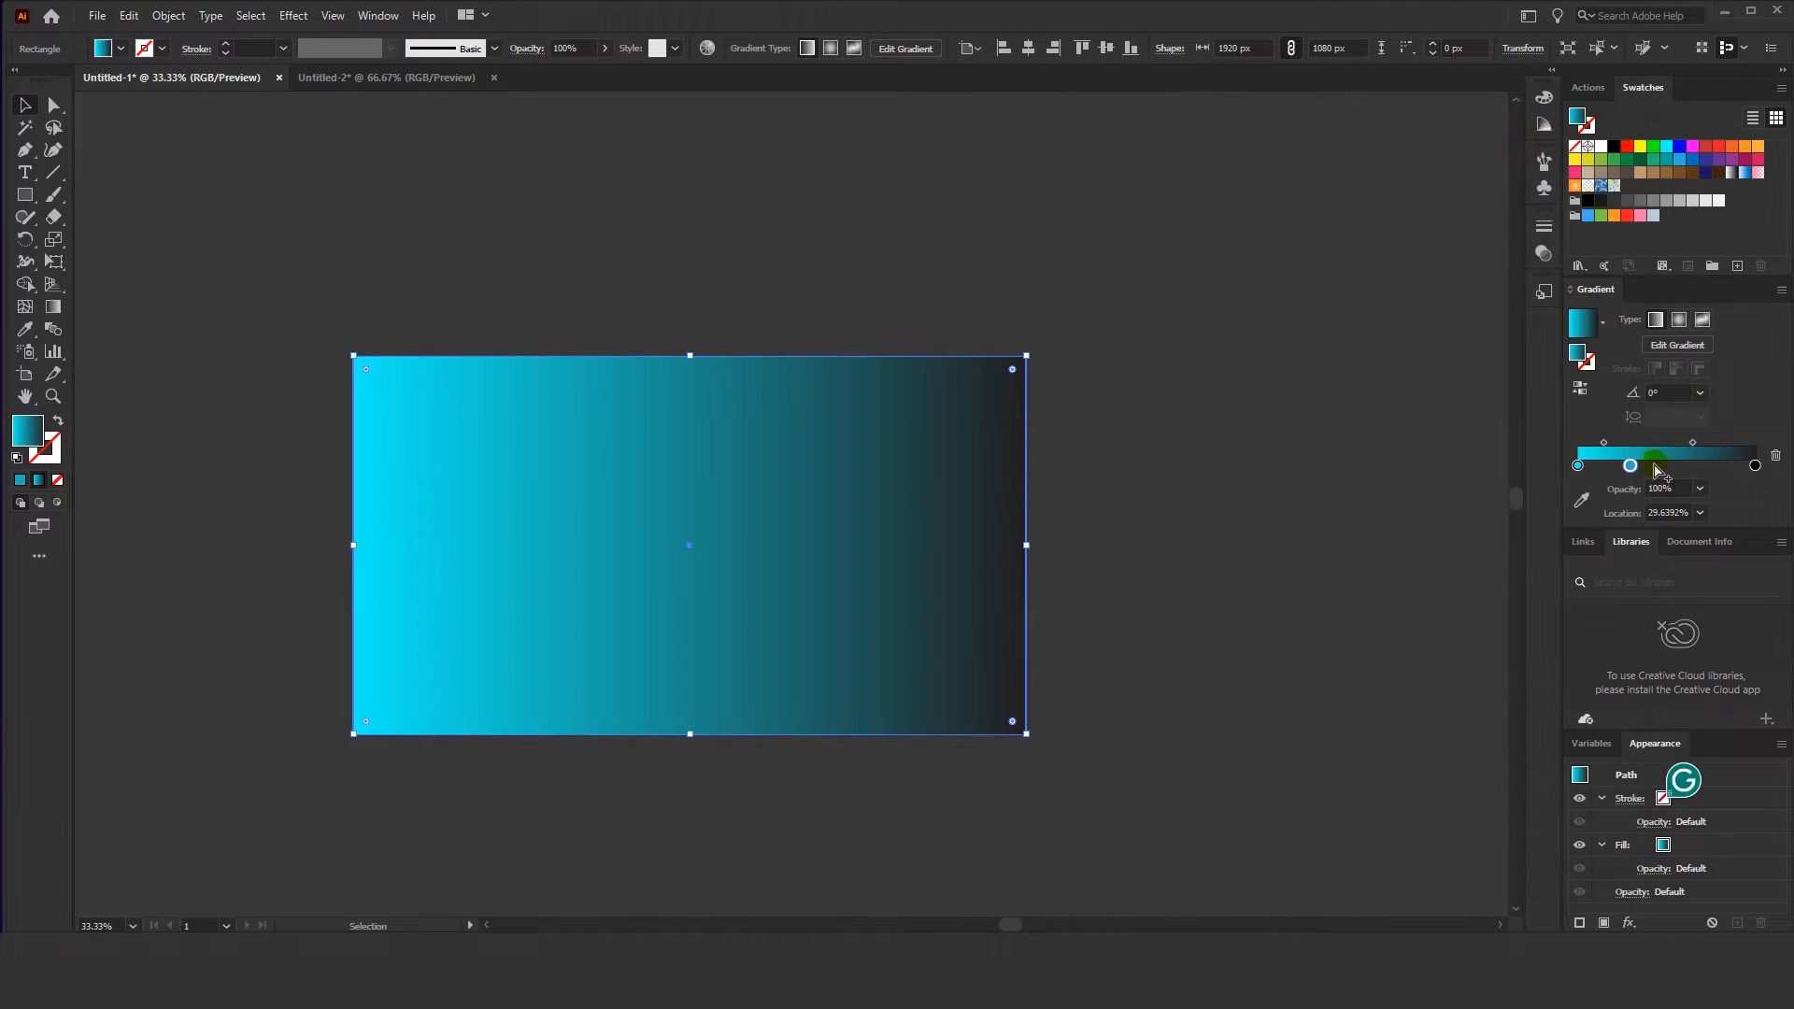
Color a new gradient stop at about 30% with the hex value 062963
left_click(1630, 466)
double_click(1630, 466)
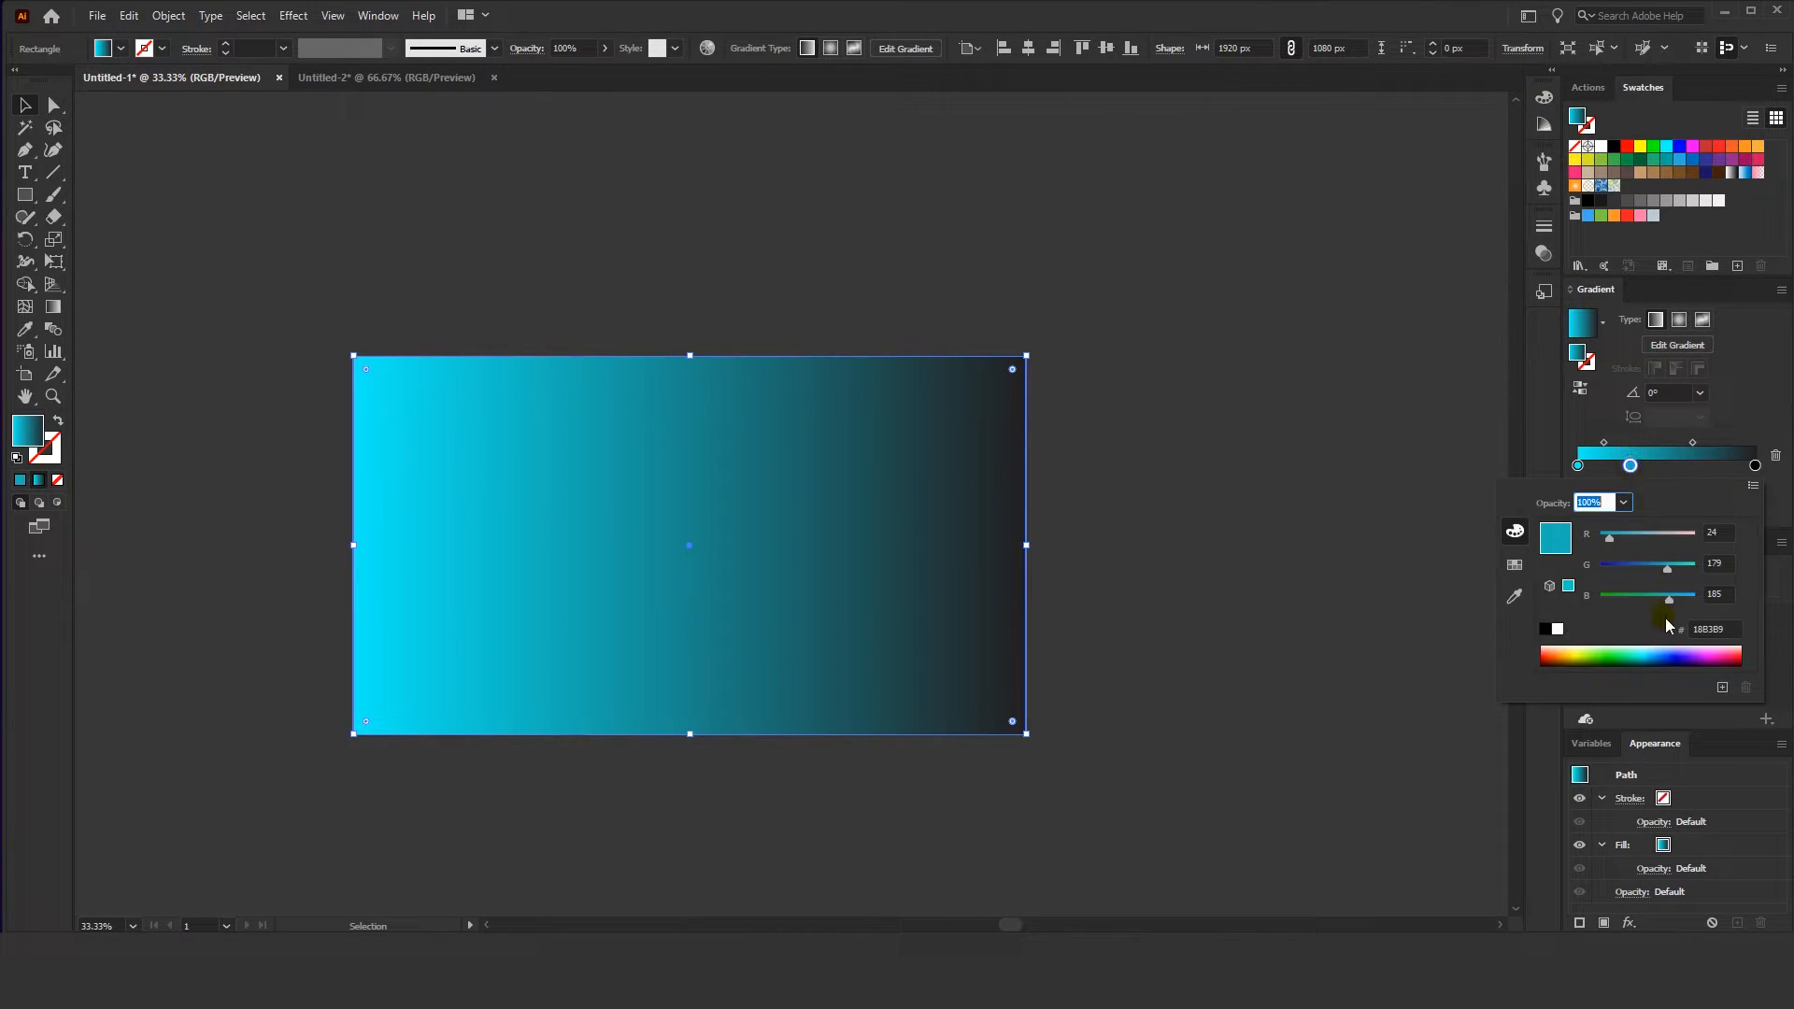
double_click(1728, 631)
key("ctrl+v")
key("Return")
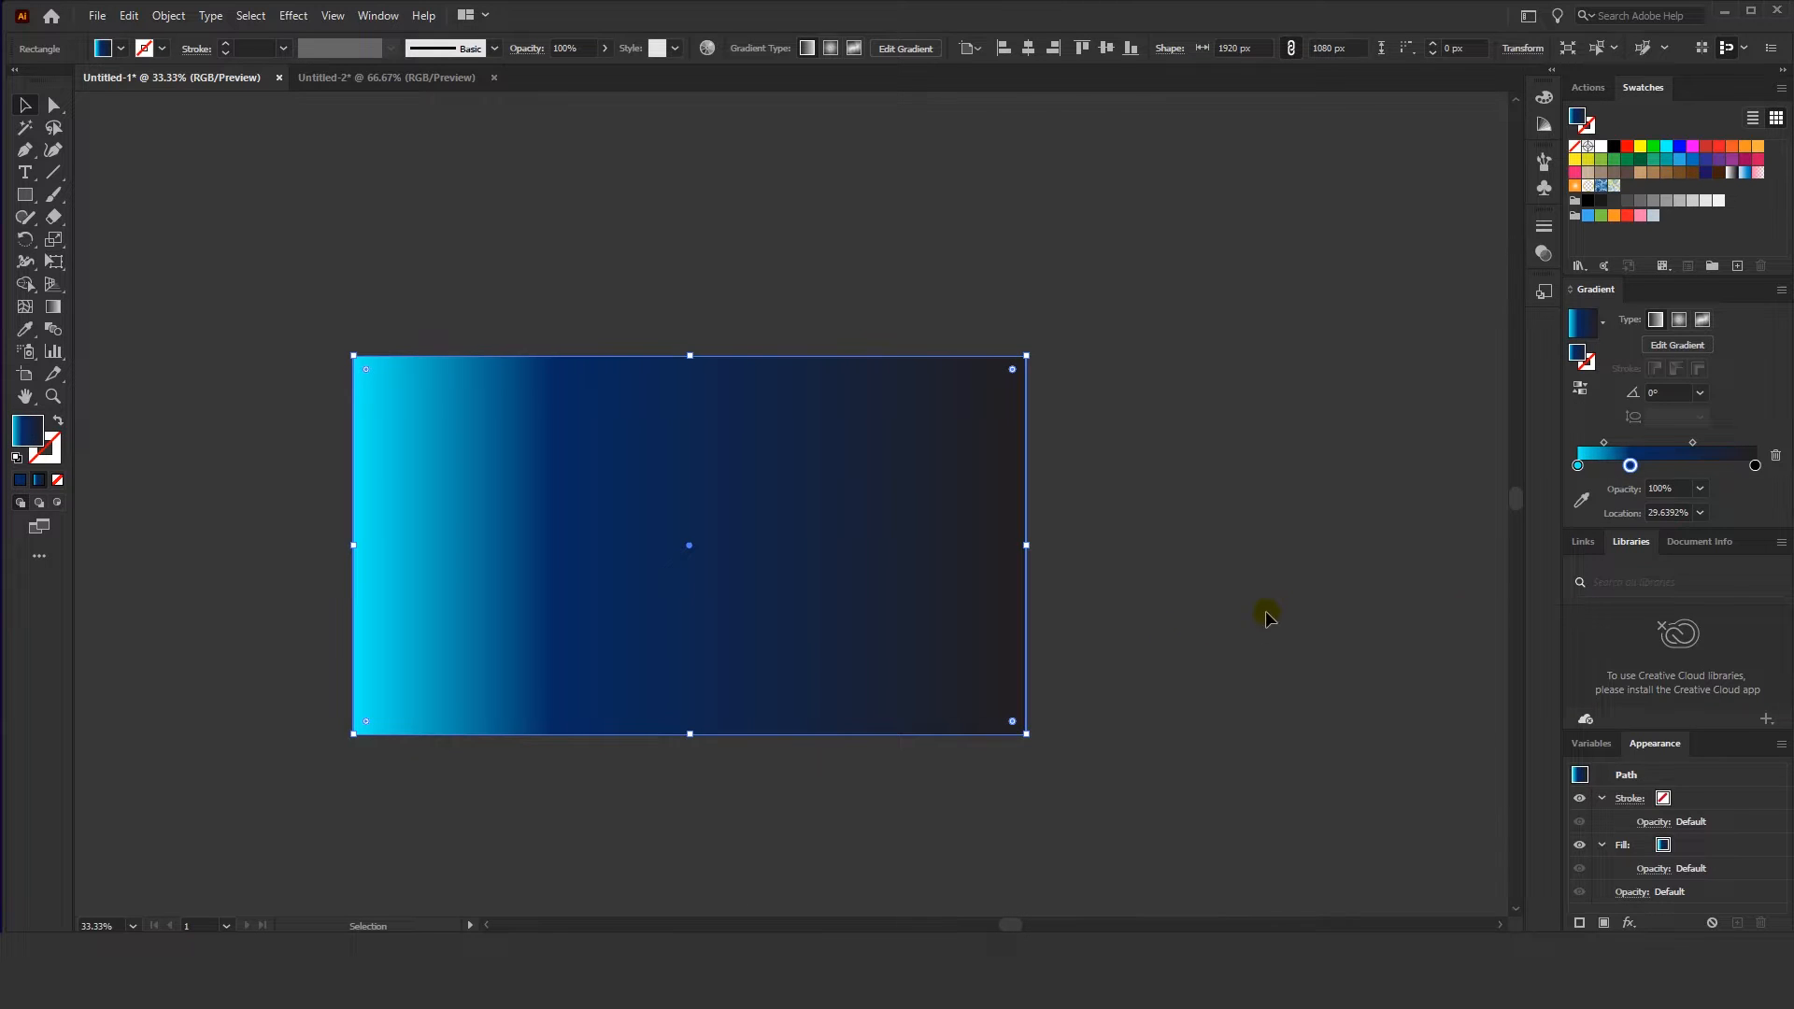
Switch to Notepad, copy the third color code, F910DE, and return to Illustrator
key("alt+Tab")
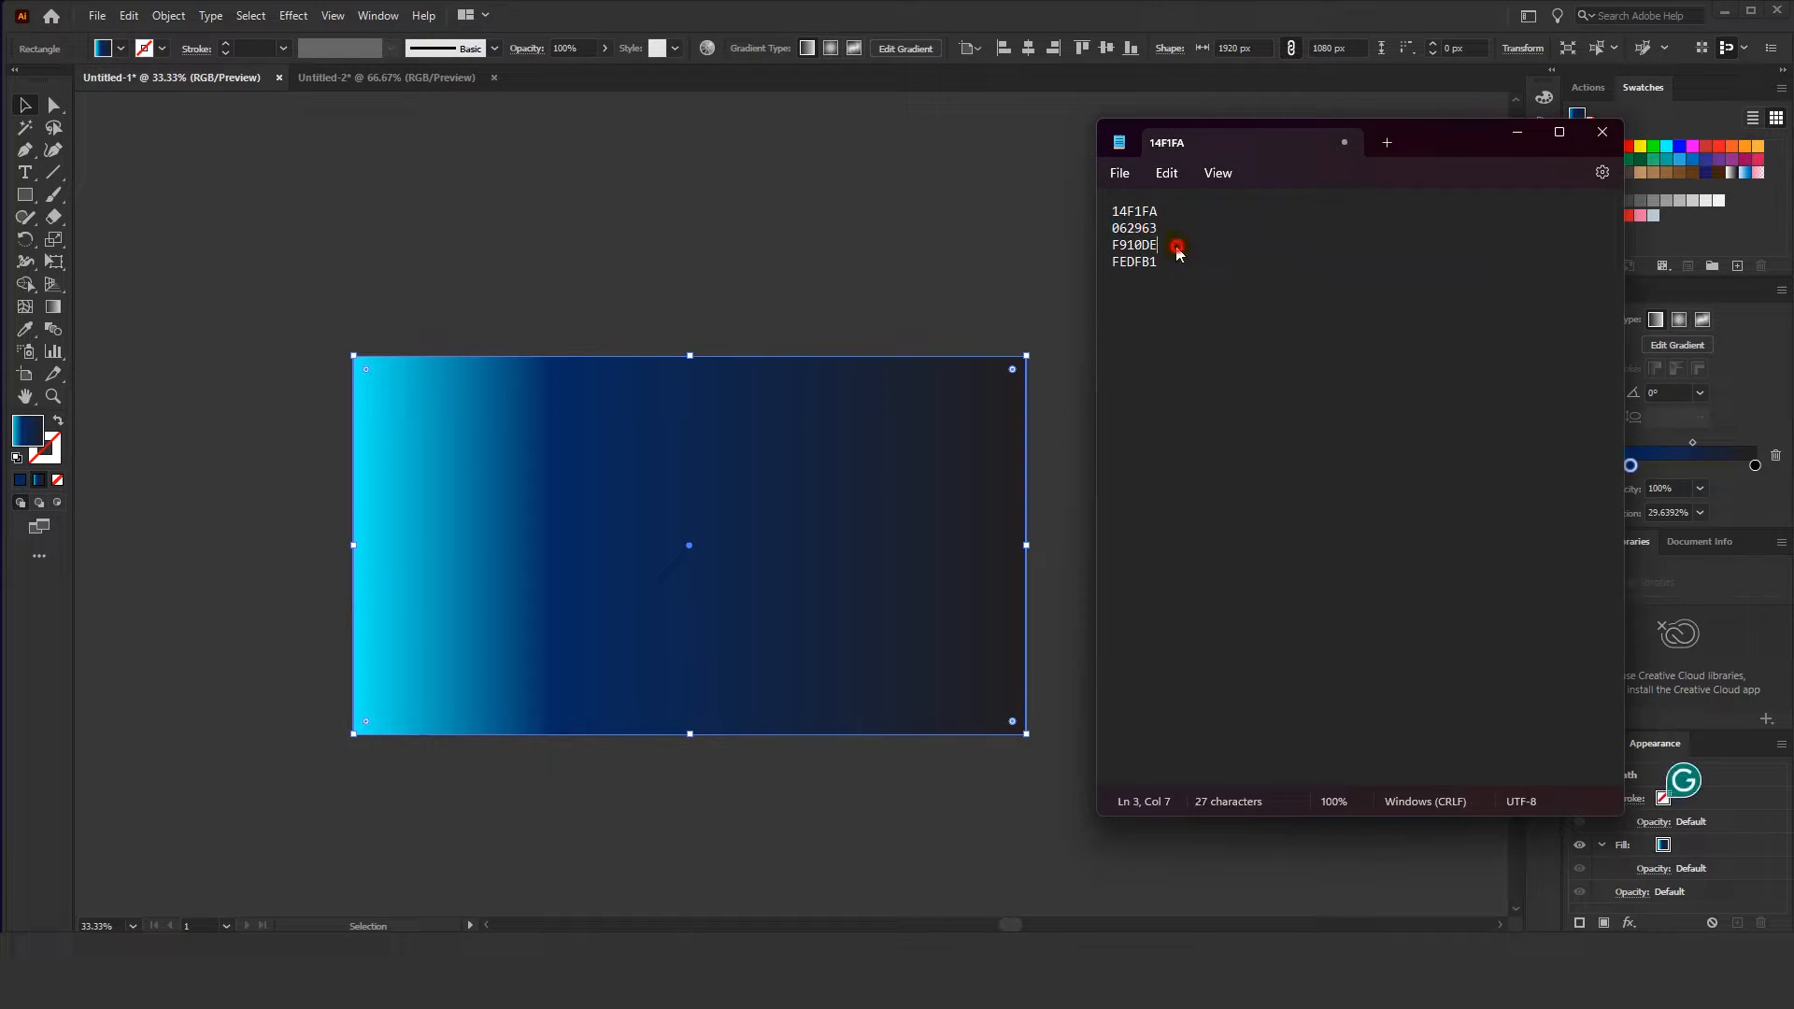
double_click(1132, 245)
right_click(1126, 250)
left_click(1168, 329)
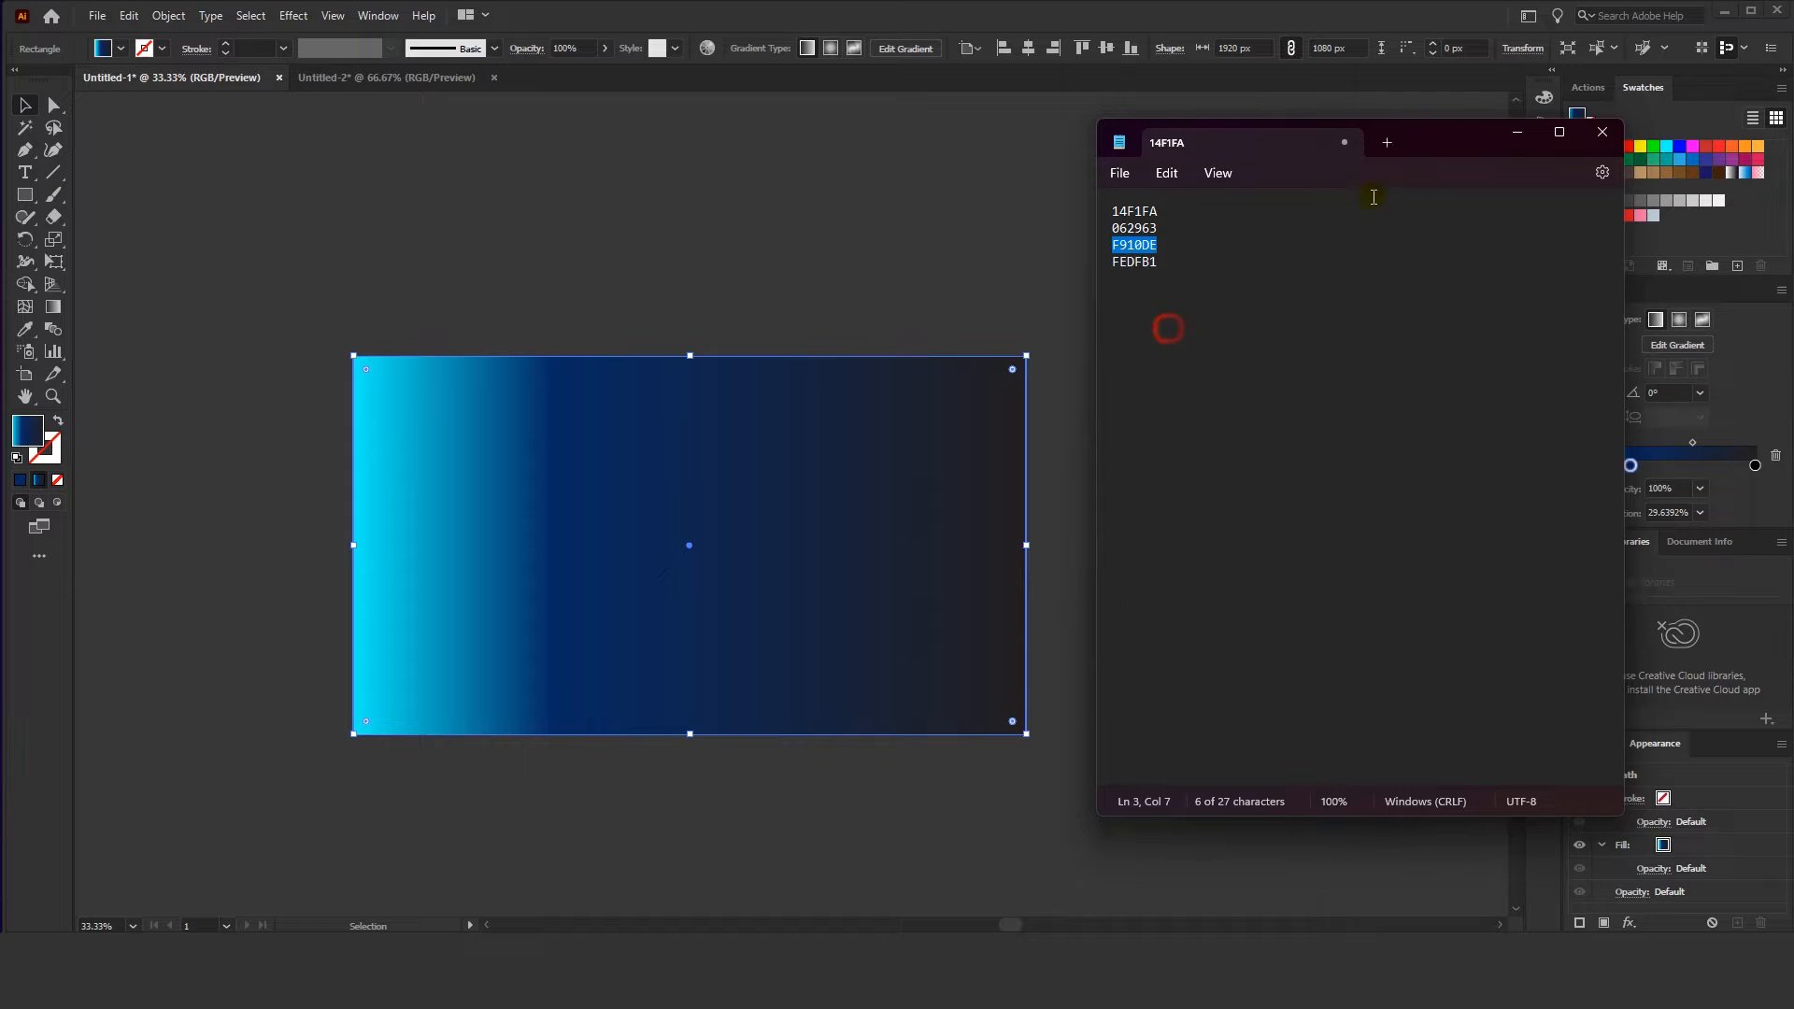
left_click(1511, 135)
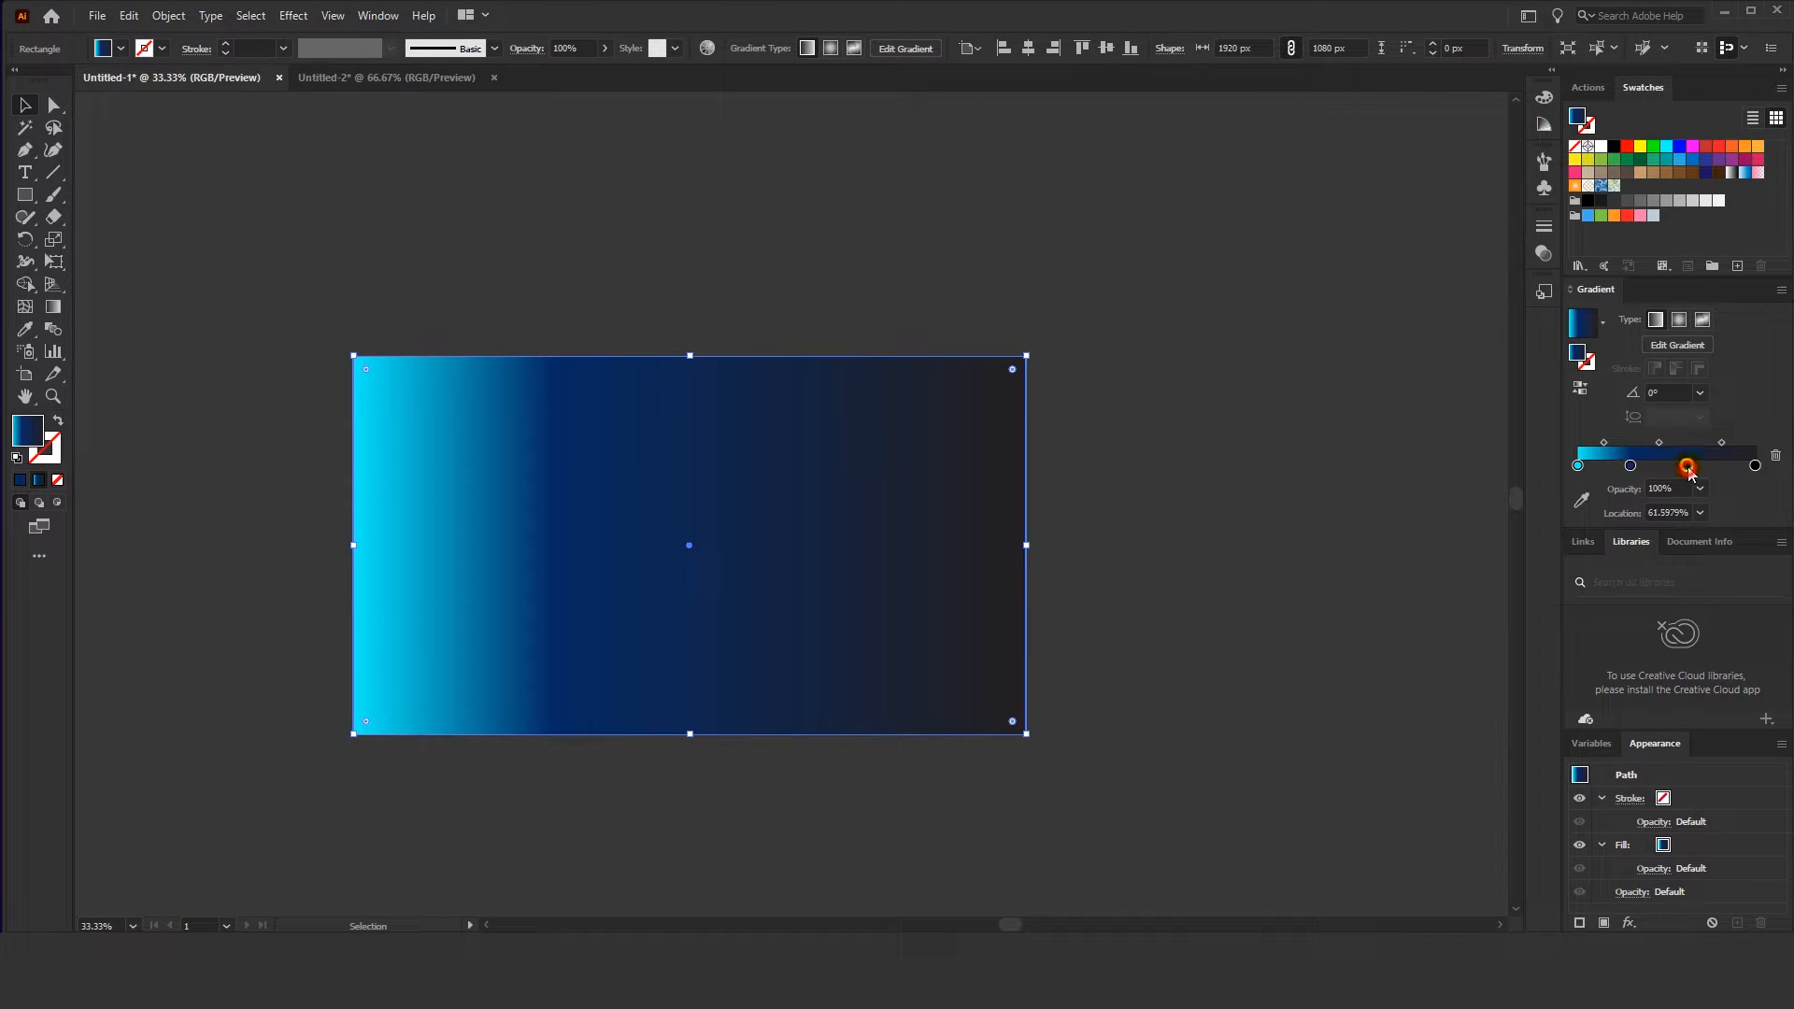
Color a new gradient stop at about 62% with the hex value F910DE
double_click(1687, 466)
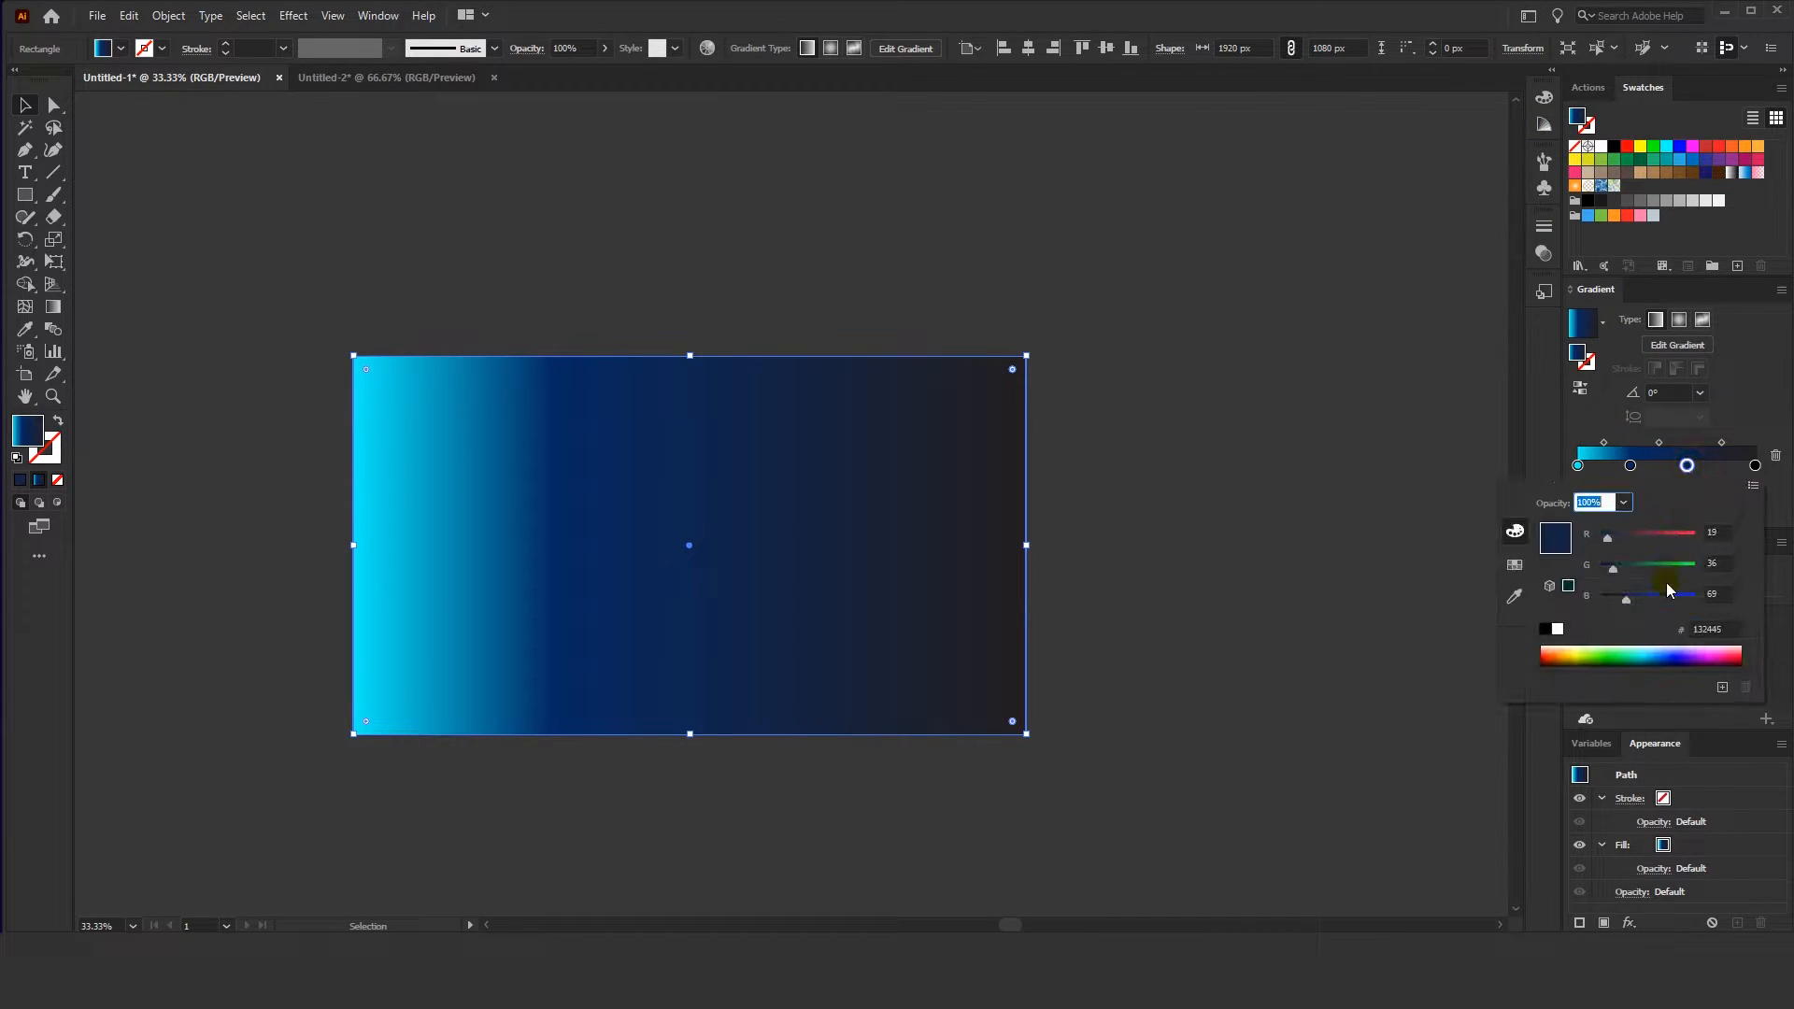
left_click_drag(1729, 629, 1622, 629)
key("ctrl+v")
key("Return")
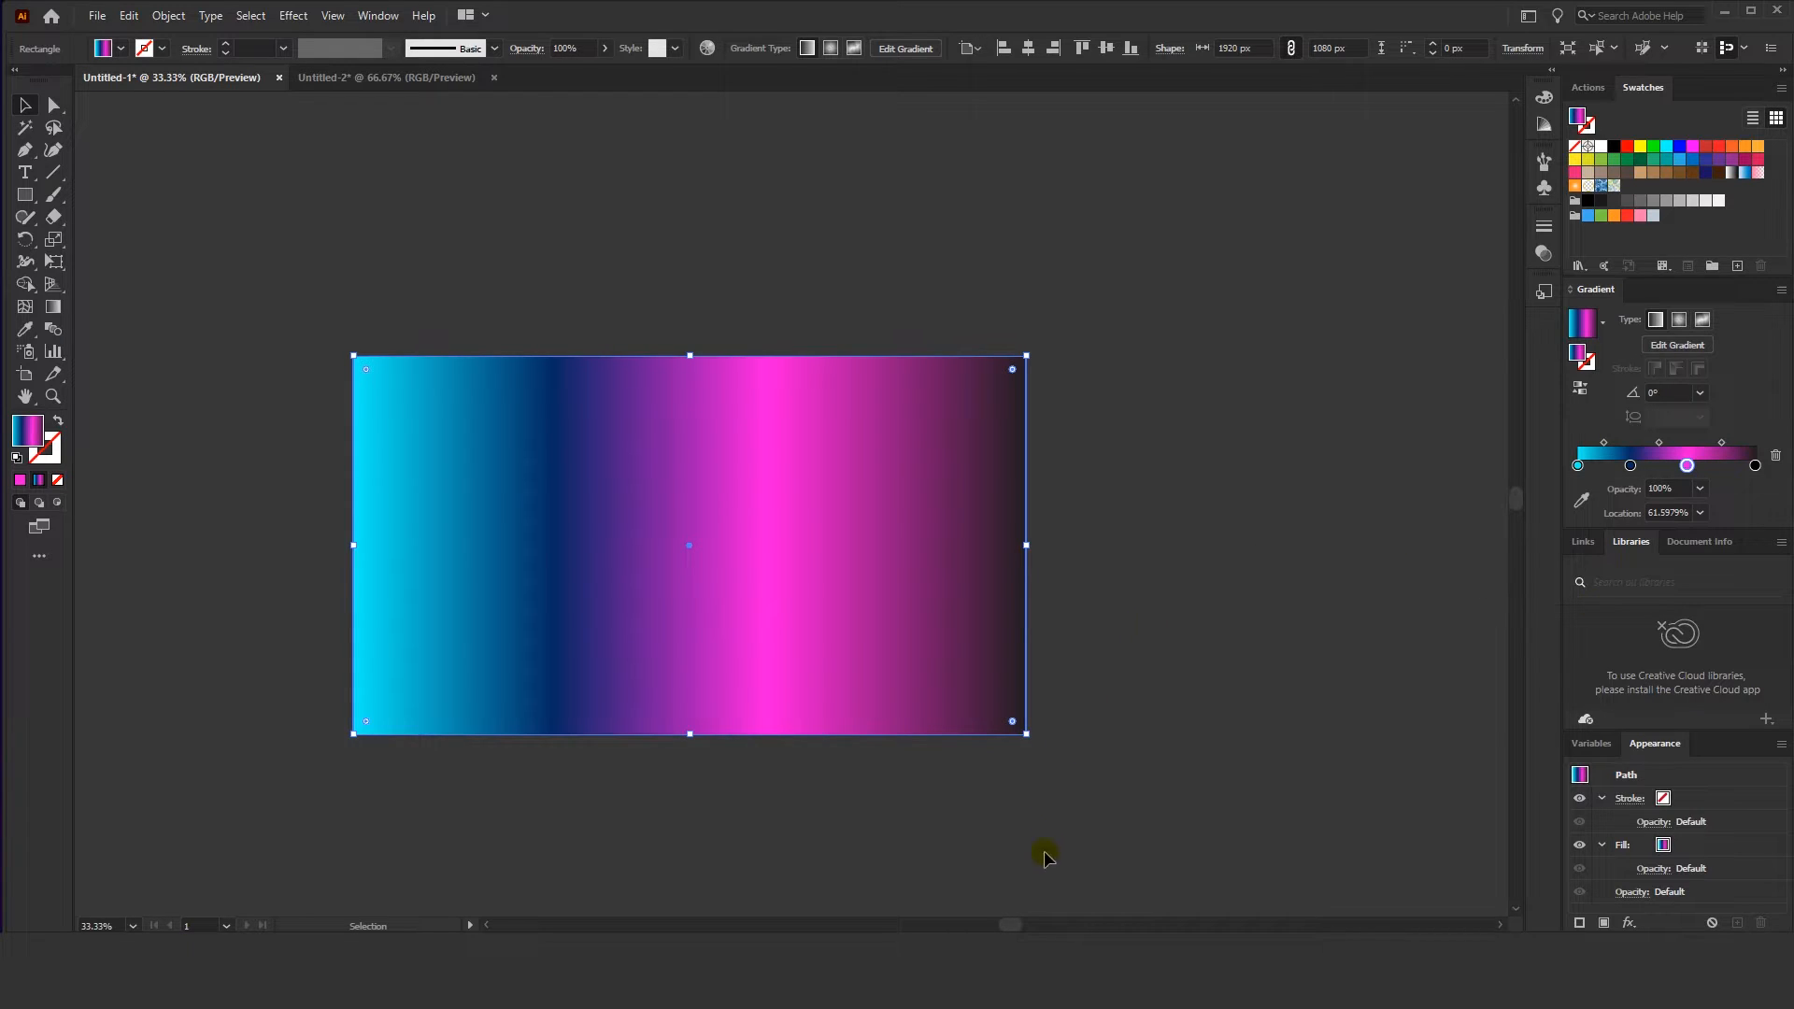
Switch to Notepad, copy the fourth color code, FEDFB1, and return to Illustrator
key("alt+Tab")
double_click(1166, 260)
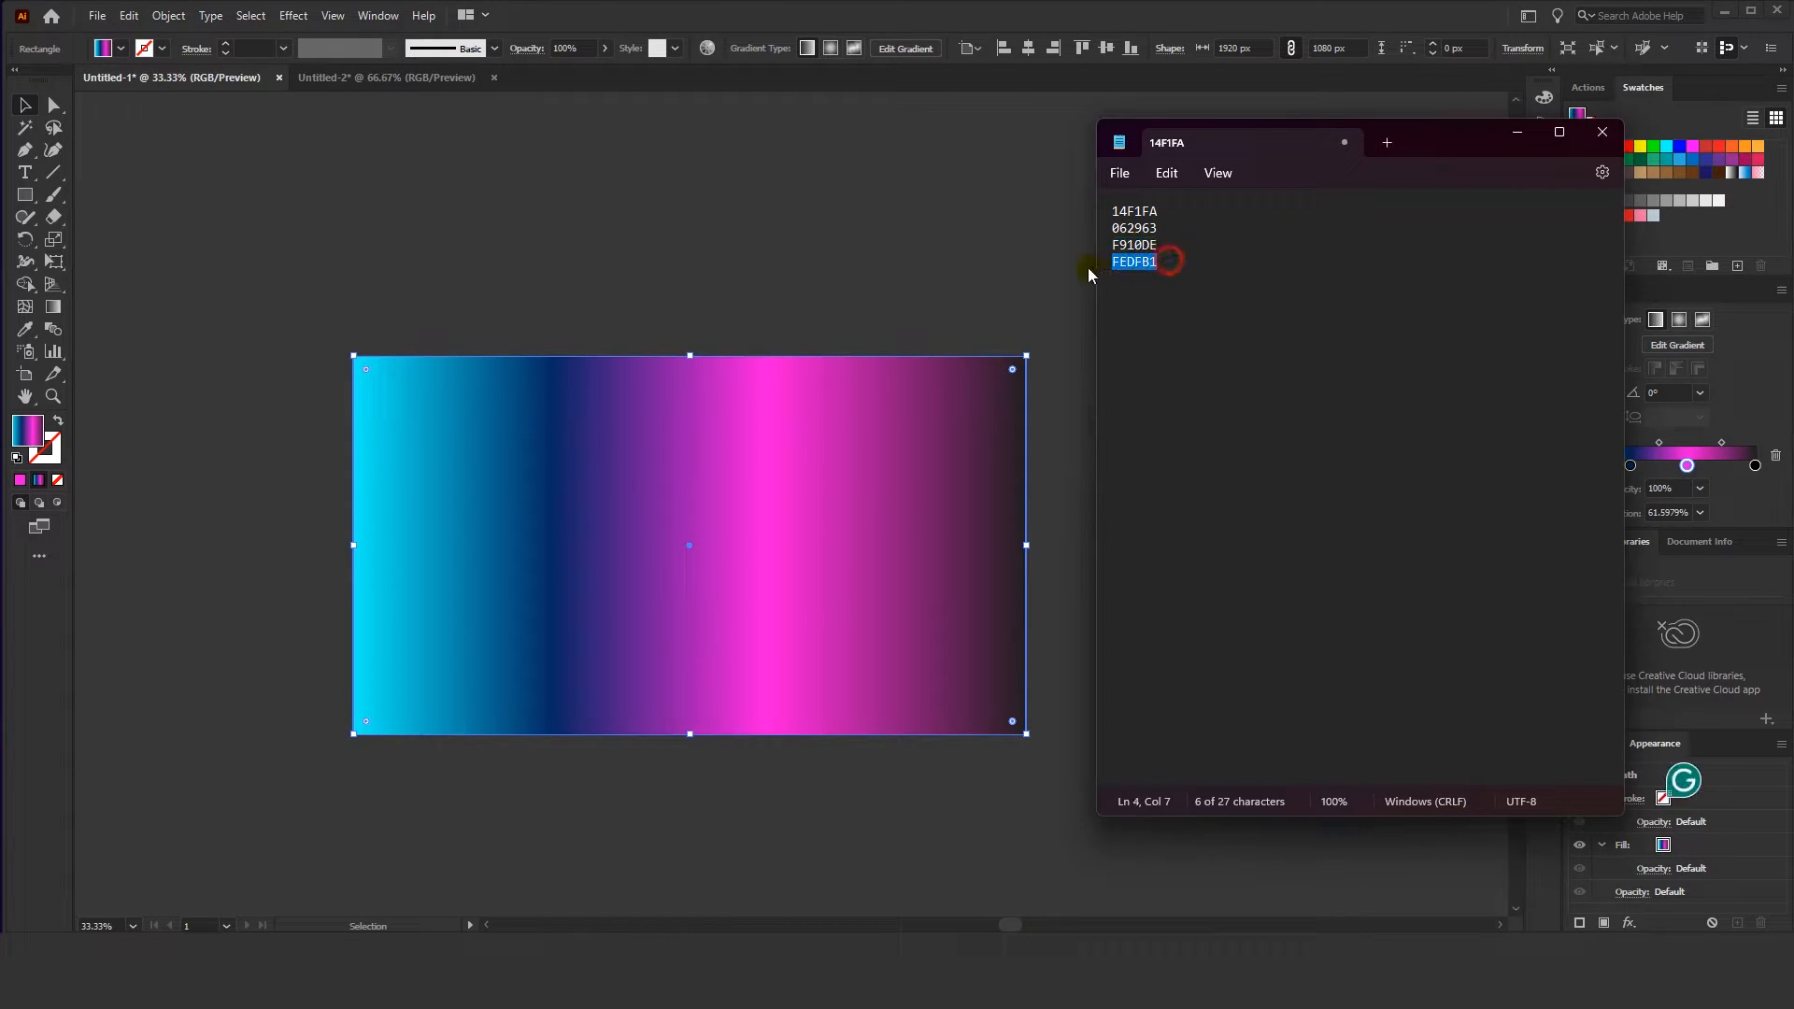
right_click(1123, 268)
left_click(1156, 359)
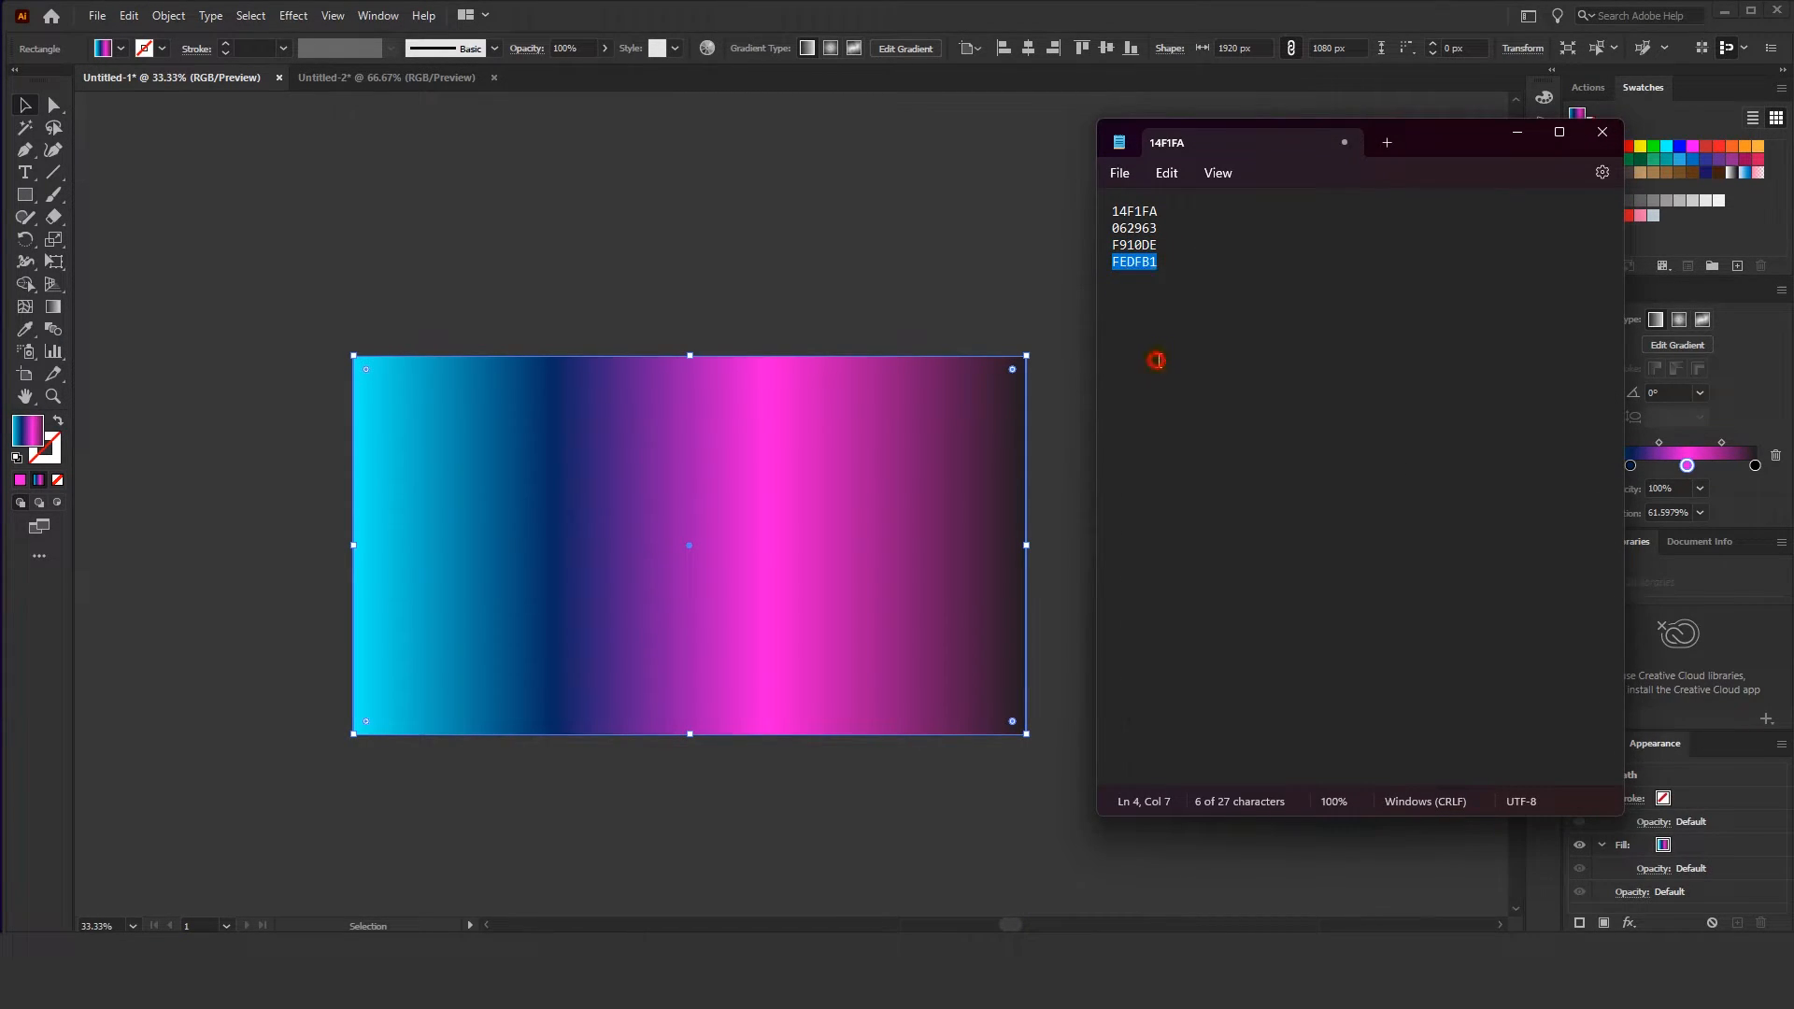
left_click(1518, 137)
Switch the gradient's black end stop to RGB and set its hex color to FEDFB1
left_click(1755, 465)
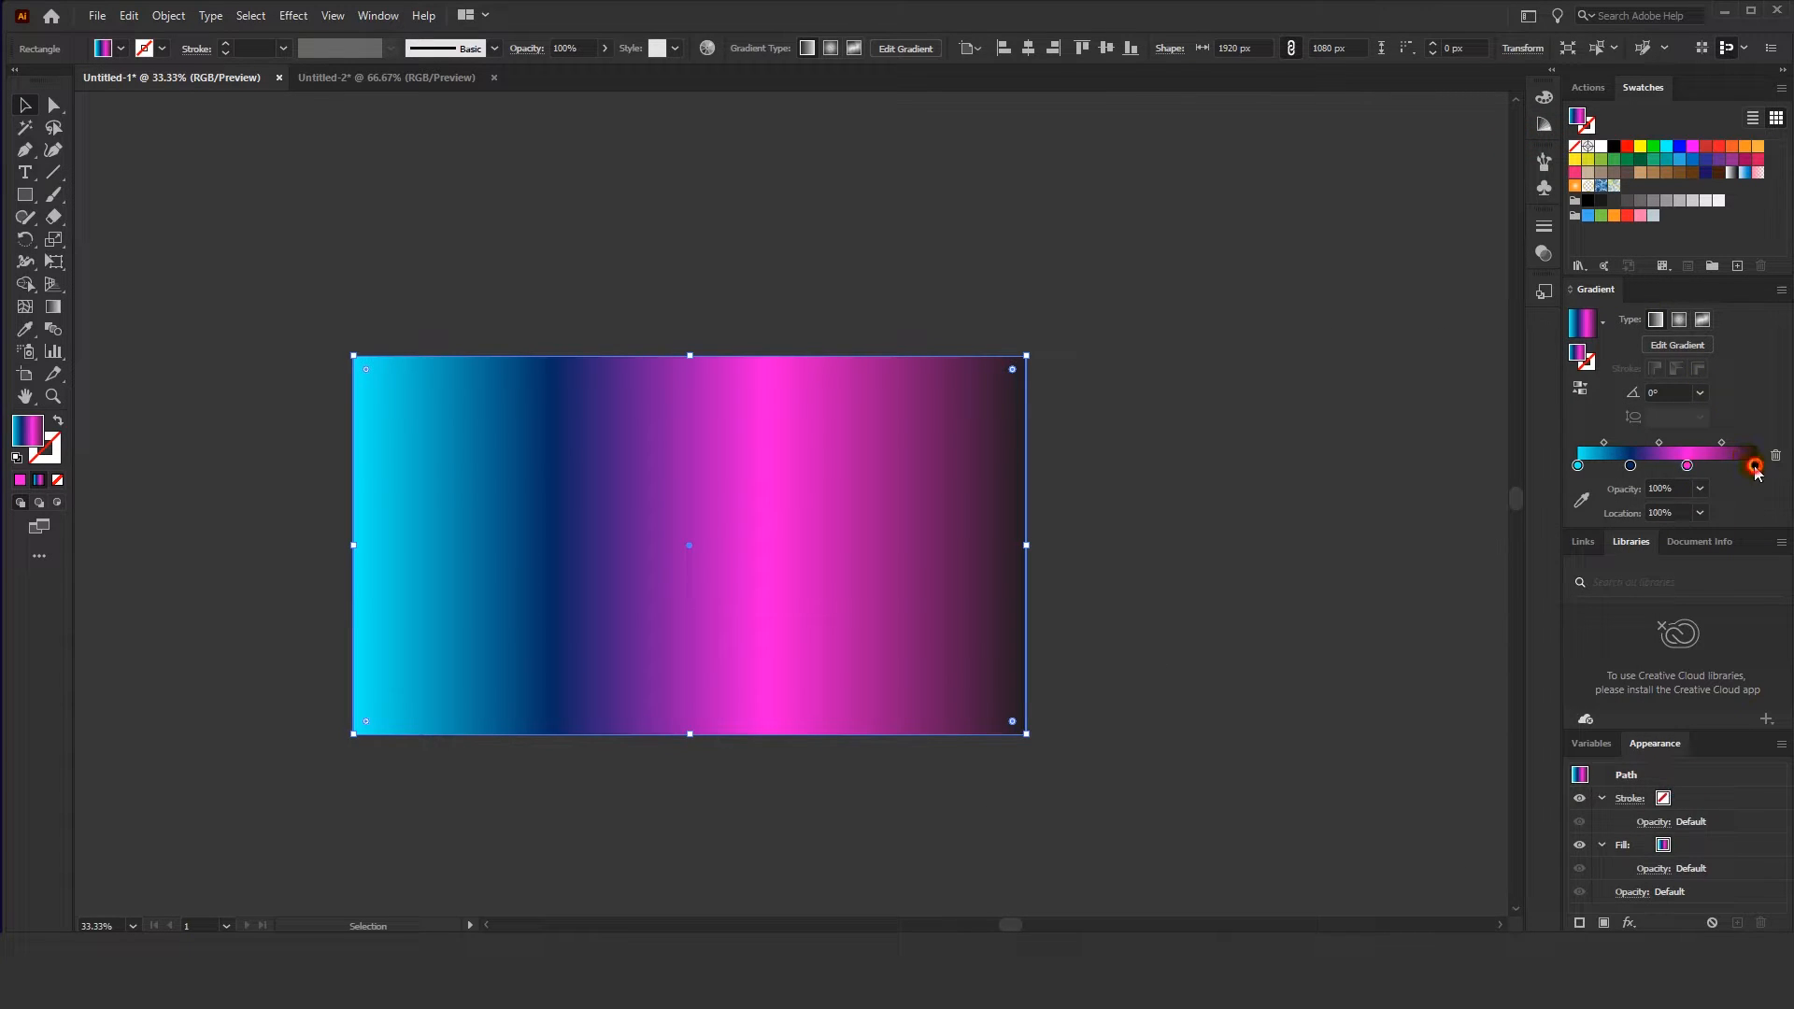
double_click(1754, 466)
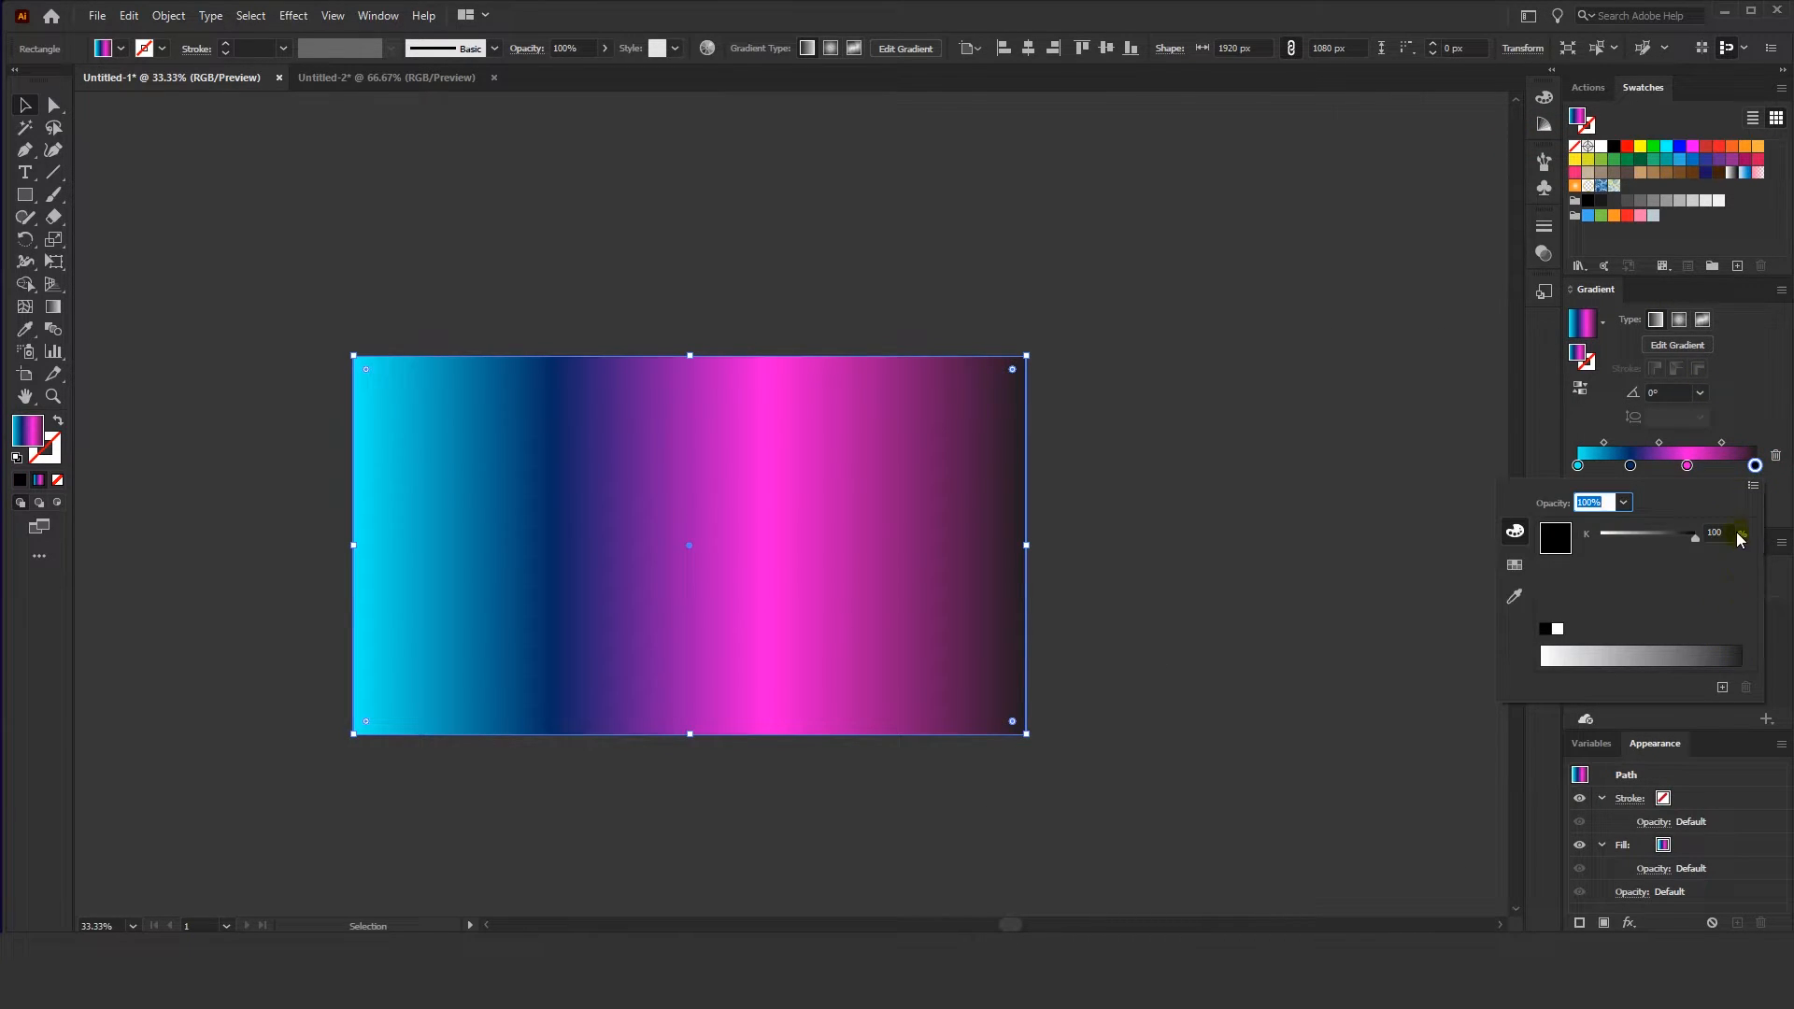
left_click(1753, 485)
left_click(1773, 510)
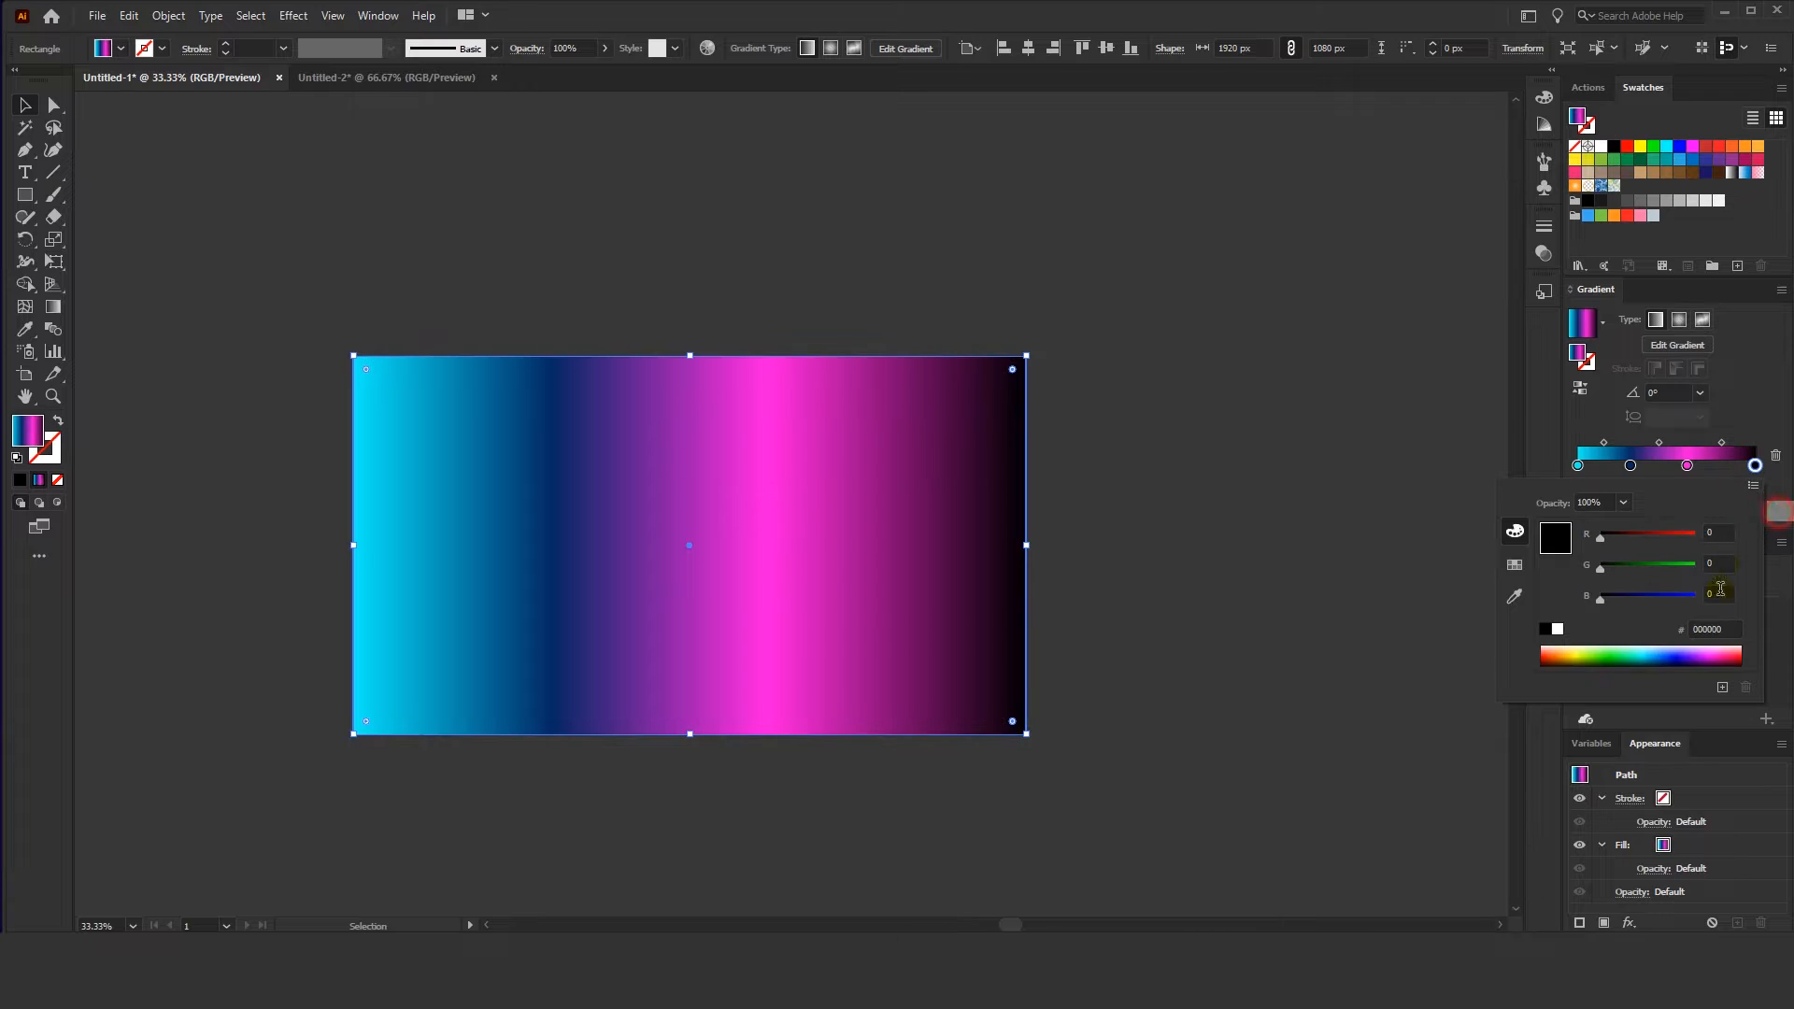
double_click(1726, 630)
key("ctrl+v")
key("Return")
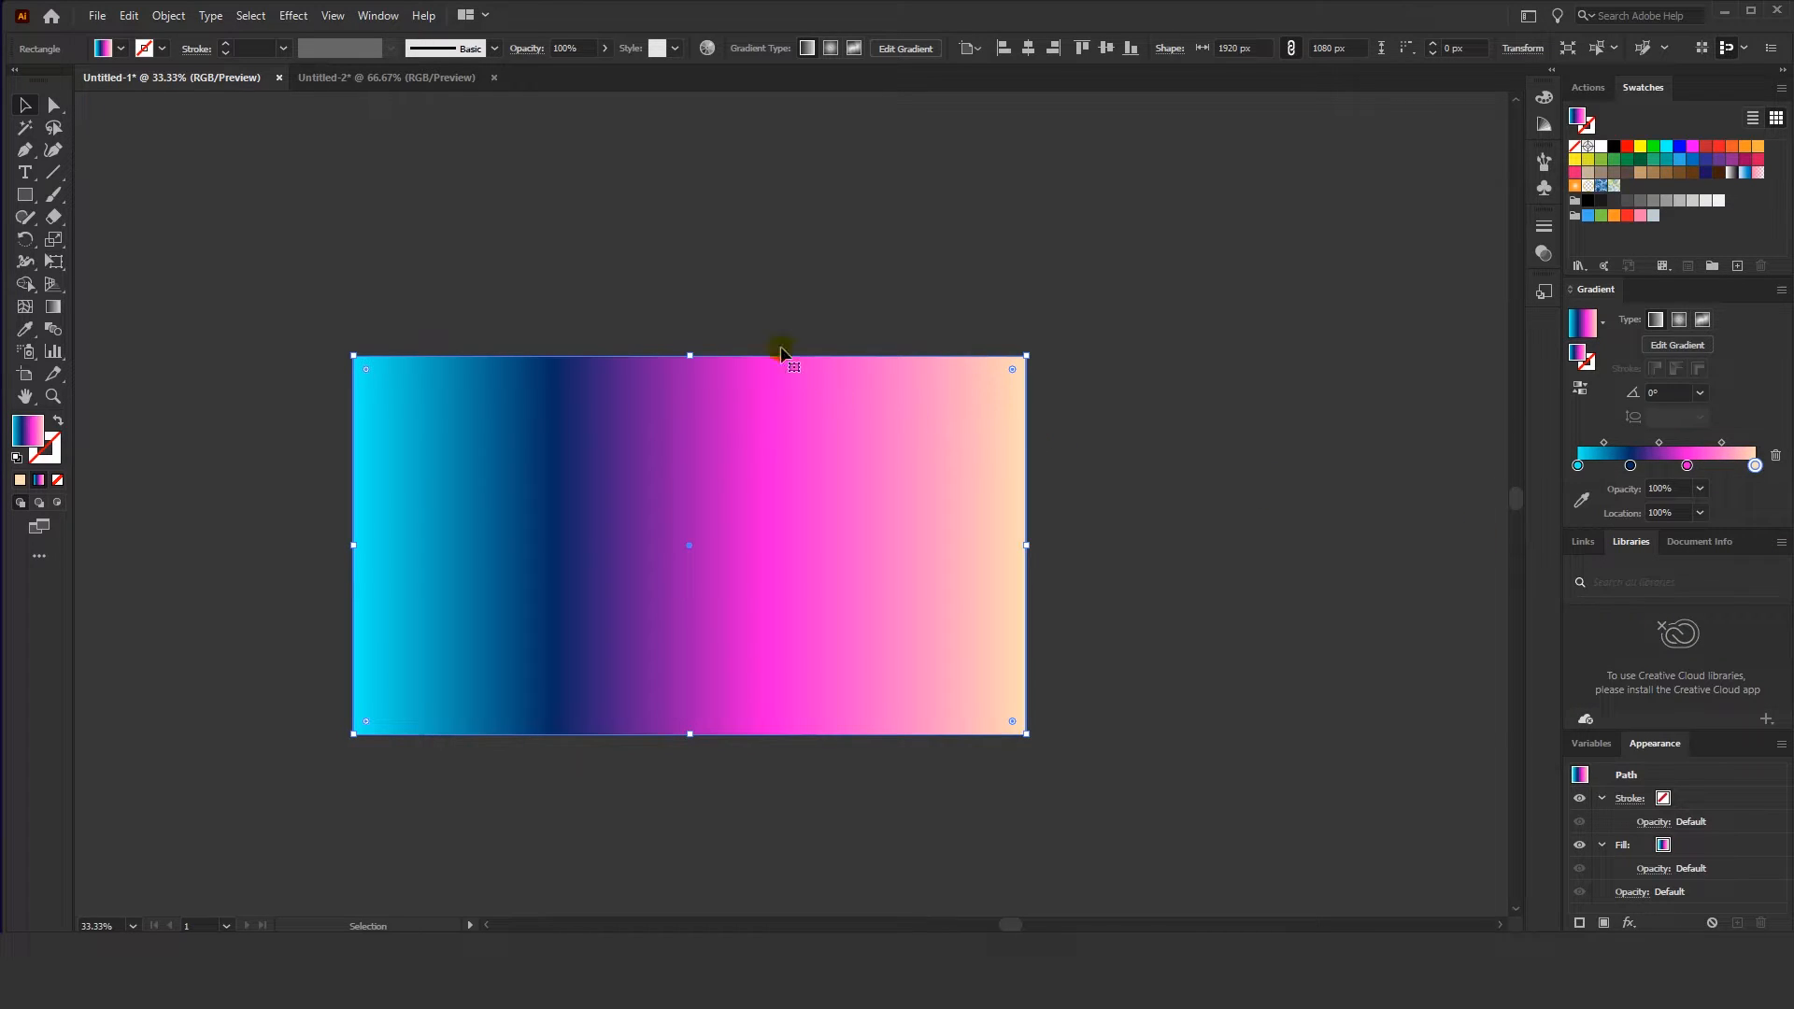
Reverse the gradient and run it diagonally from the rectangle's top-left corner to its bottom-right corner, at about -29°
left_click(1580, 388)
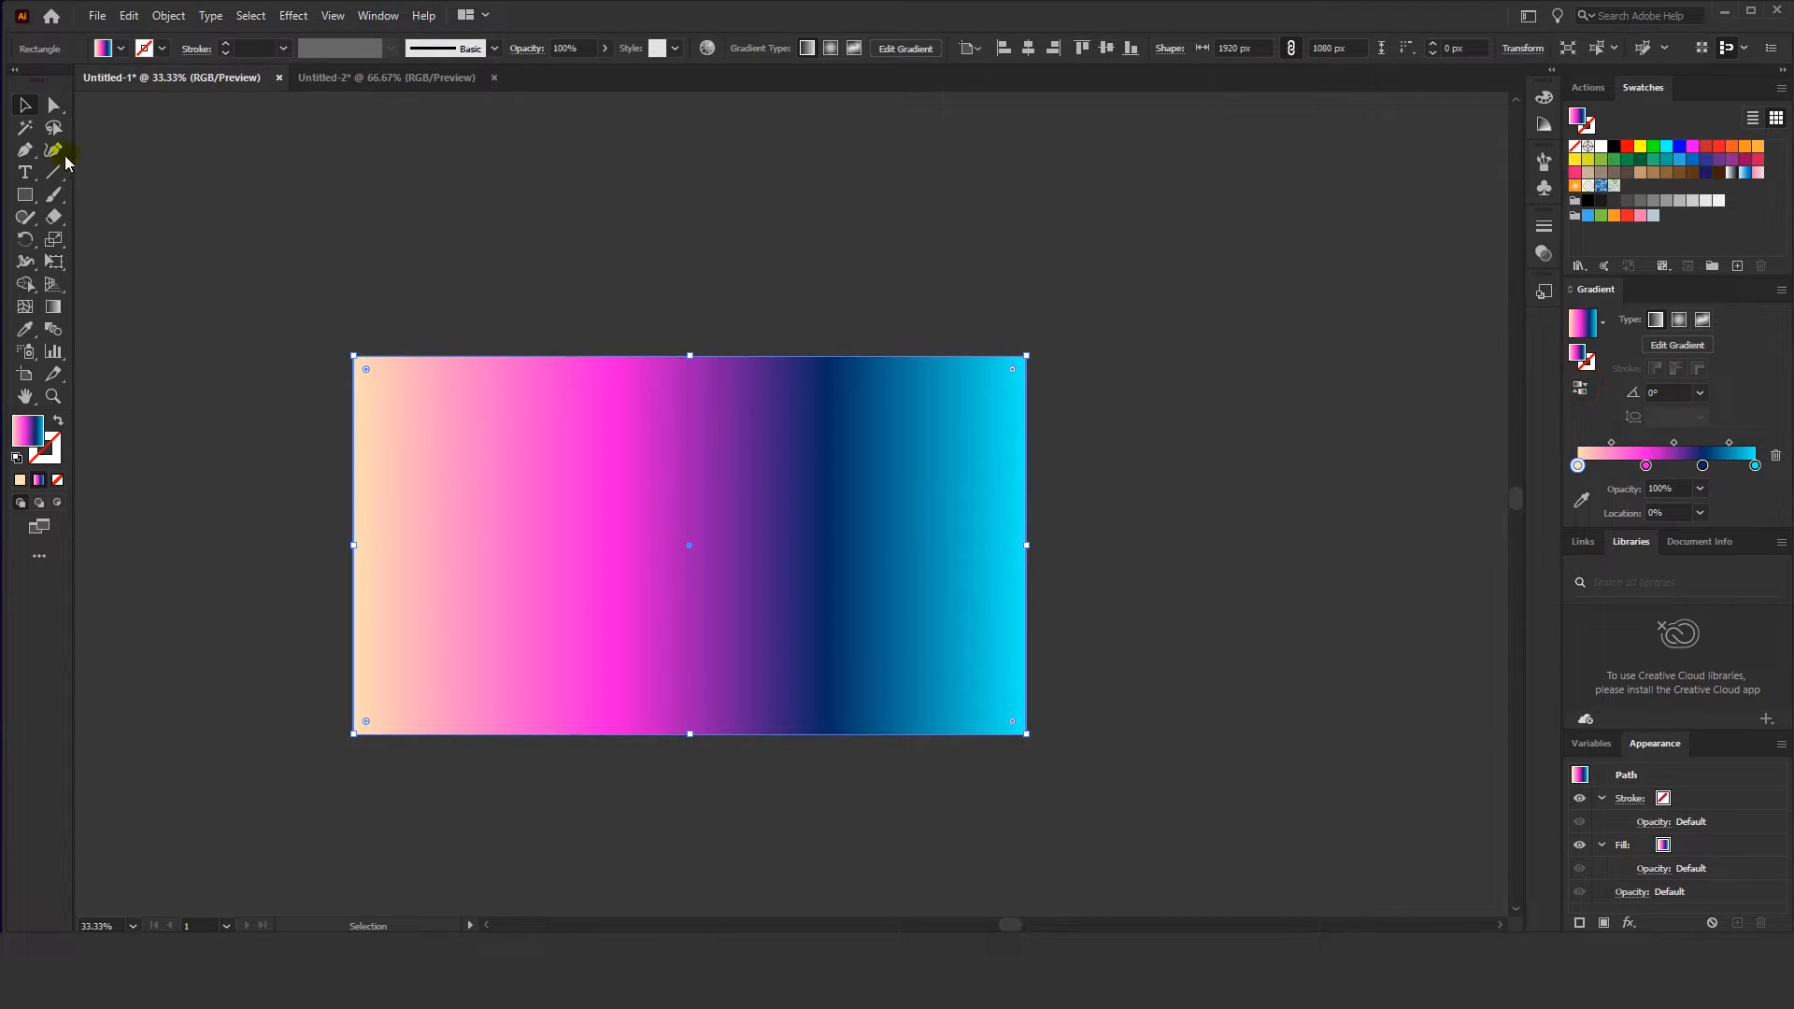
left_click(59, 306)
left_click_drag(364, 368, 1030, 733)
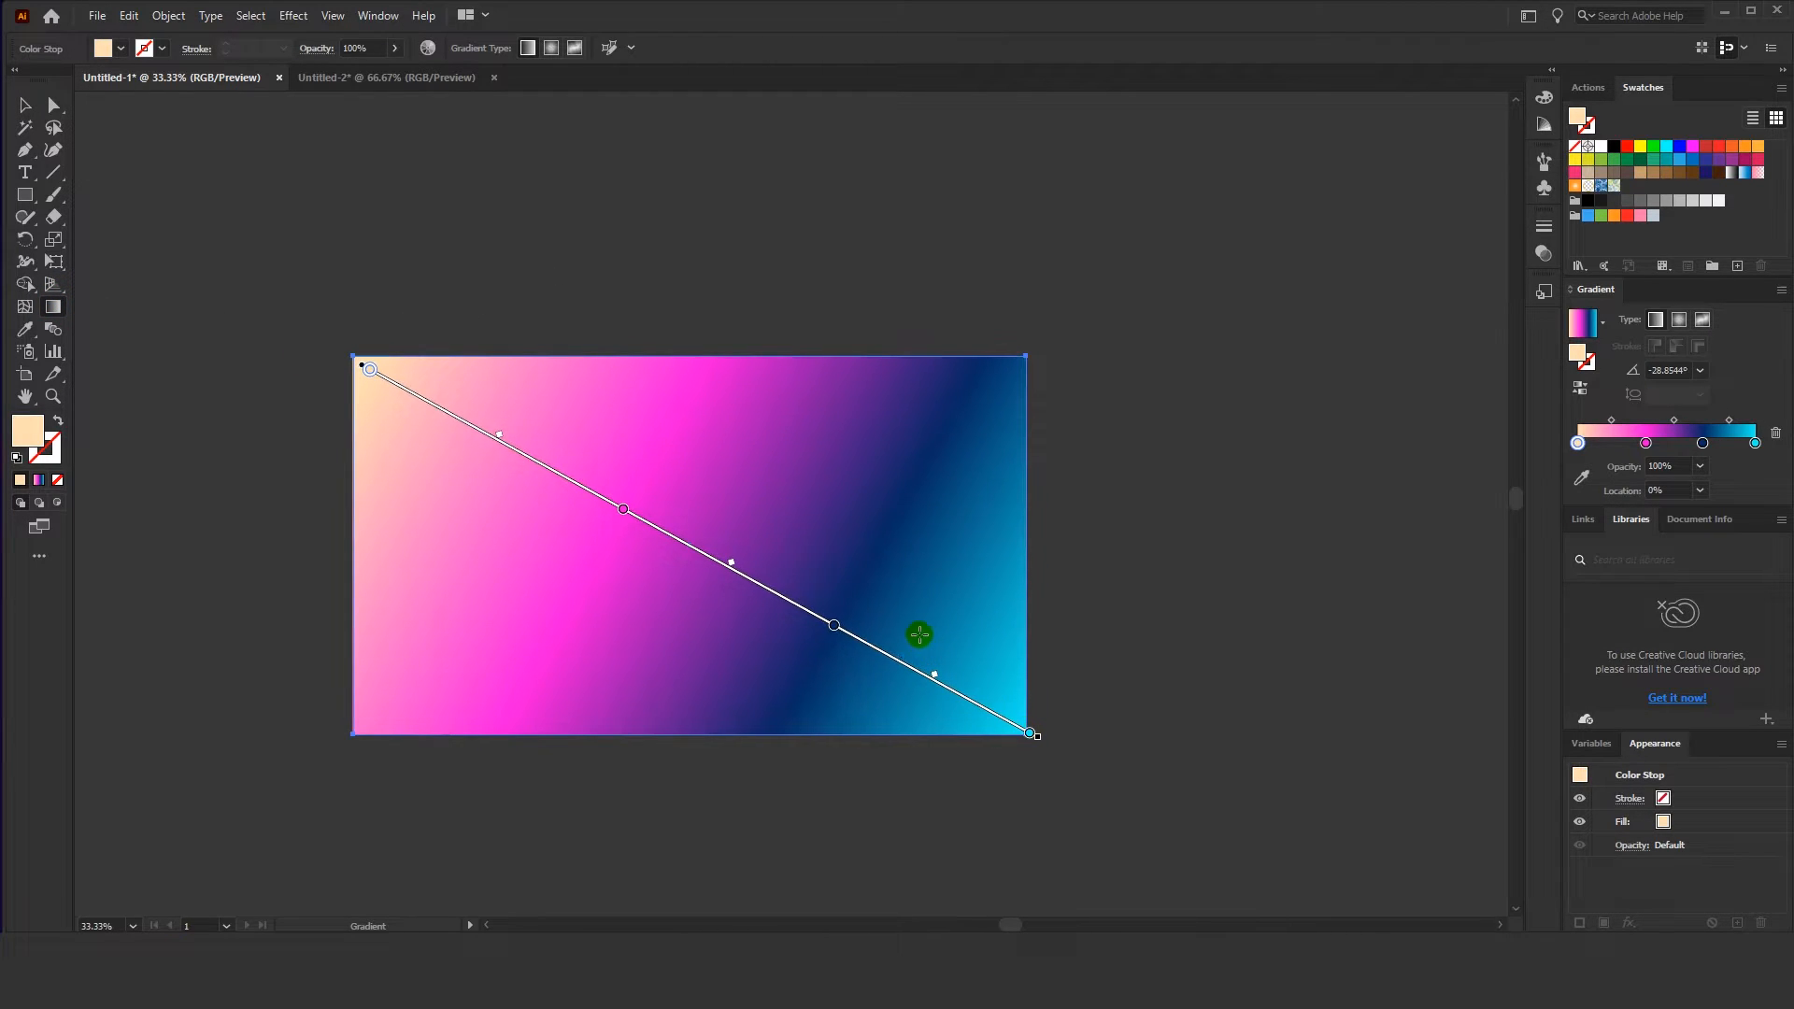
Shift the navy stop slightly toward the magenta one, the magenta stop to about 35%, and the navy-cyan midpoint slightly toward cyan
left_click_drag(834, 624, 818, 616)
mouse_move(624, 510)
left_mouse_down()
mouse_move(576, 486)
mouse_move(615, 512)
left_mouse_up()
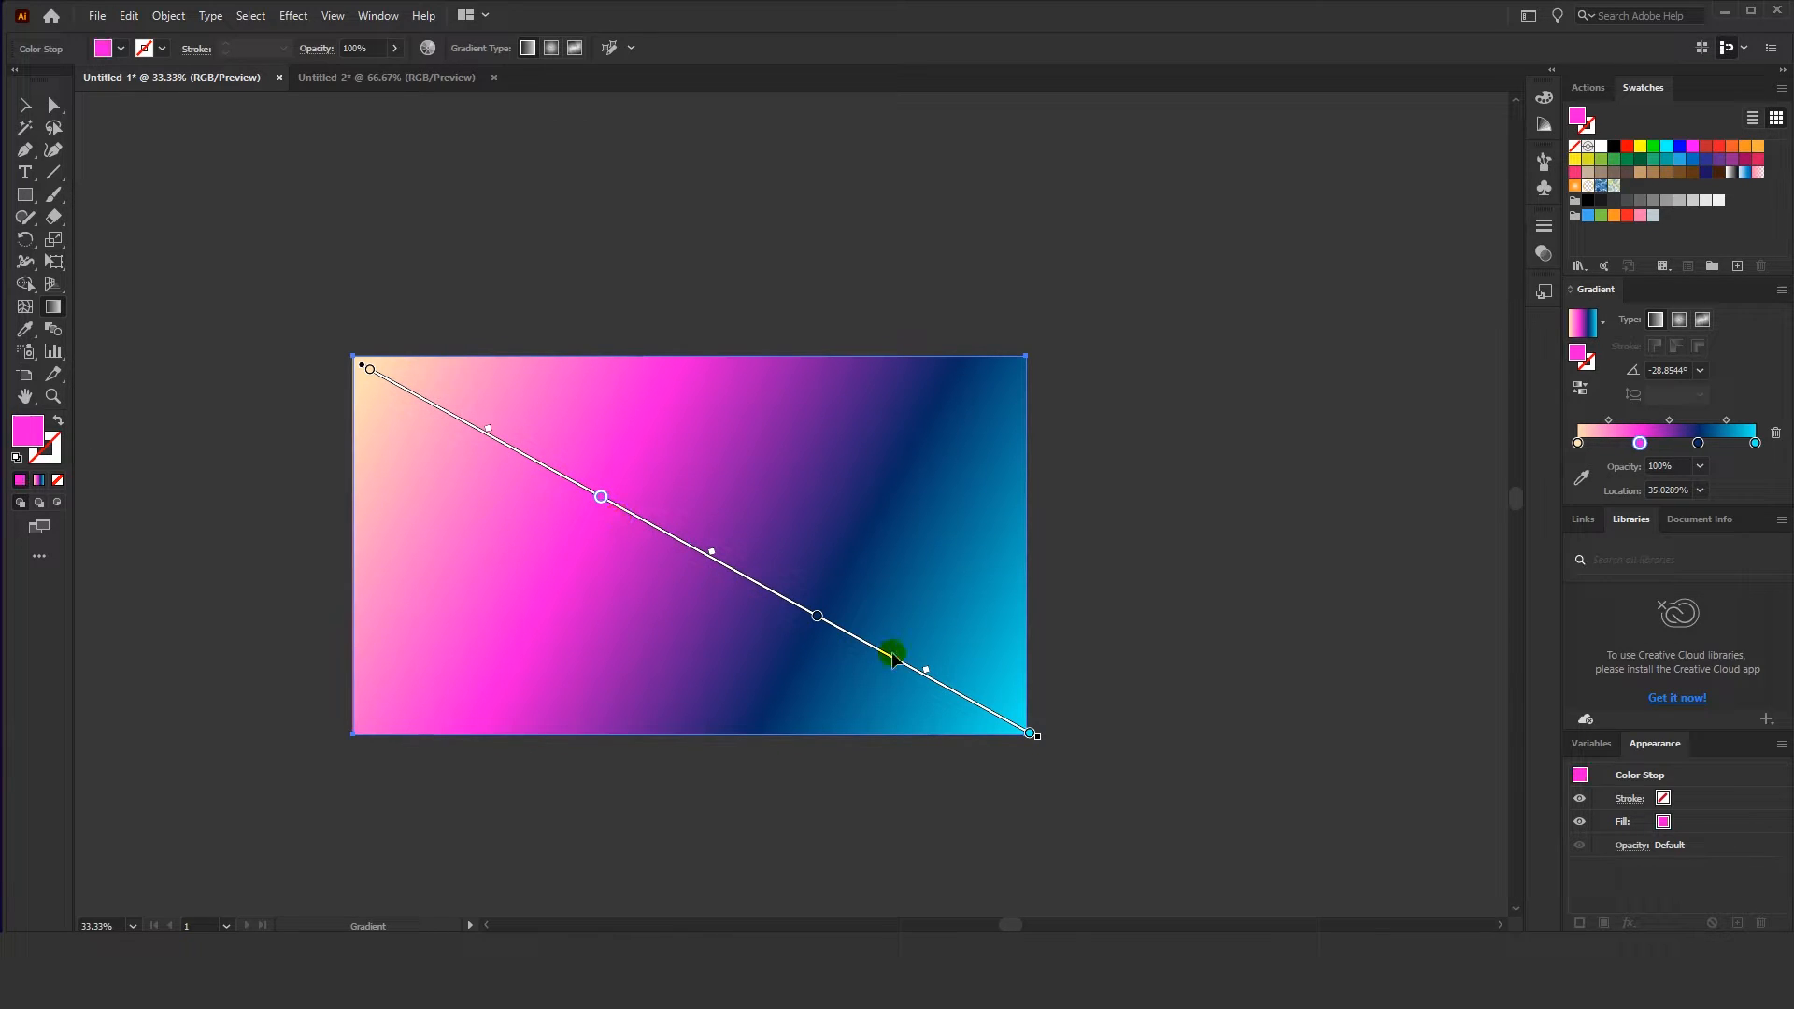
mouse_move(924, 675)
left_mouse_down()
mouse_move(962, 700)
mouse_move(941, 680)
left_mouse_up()
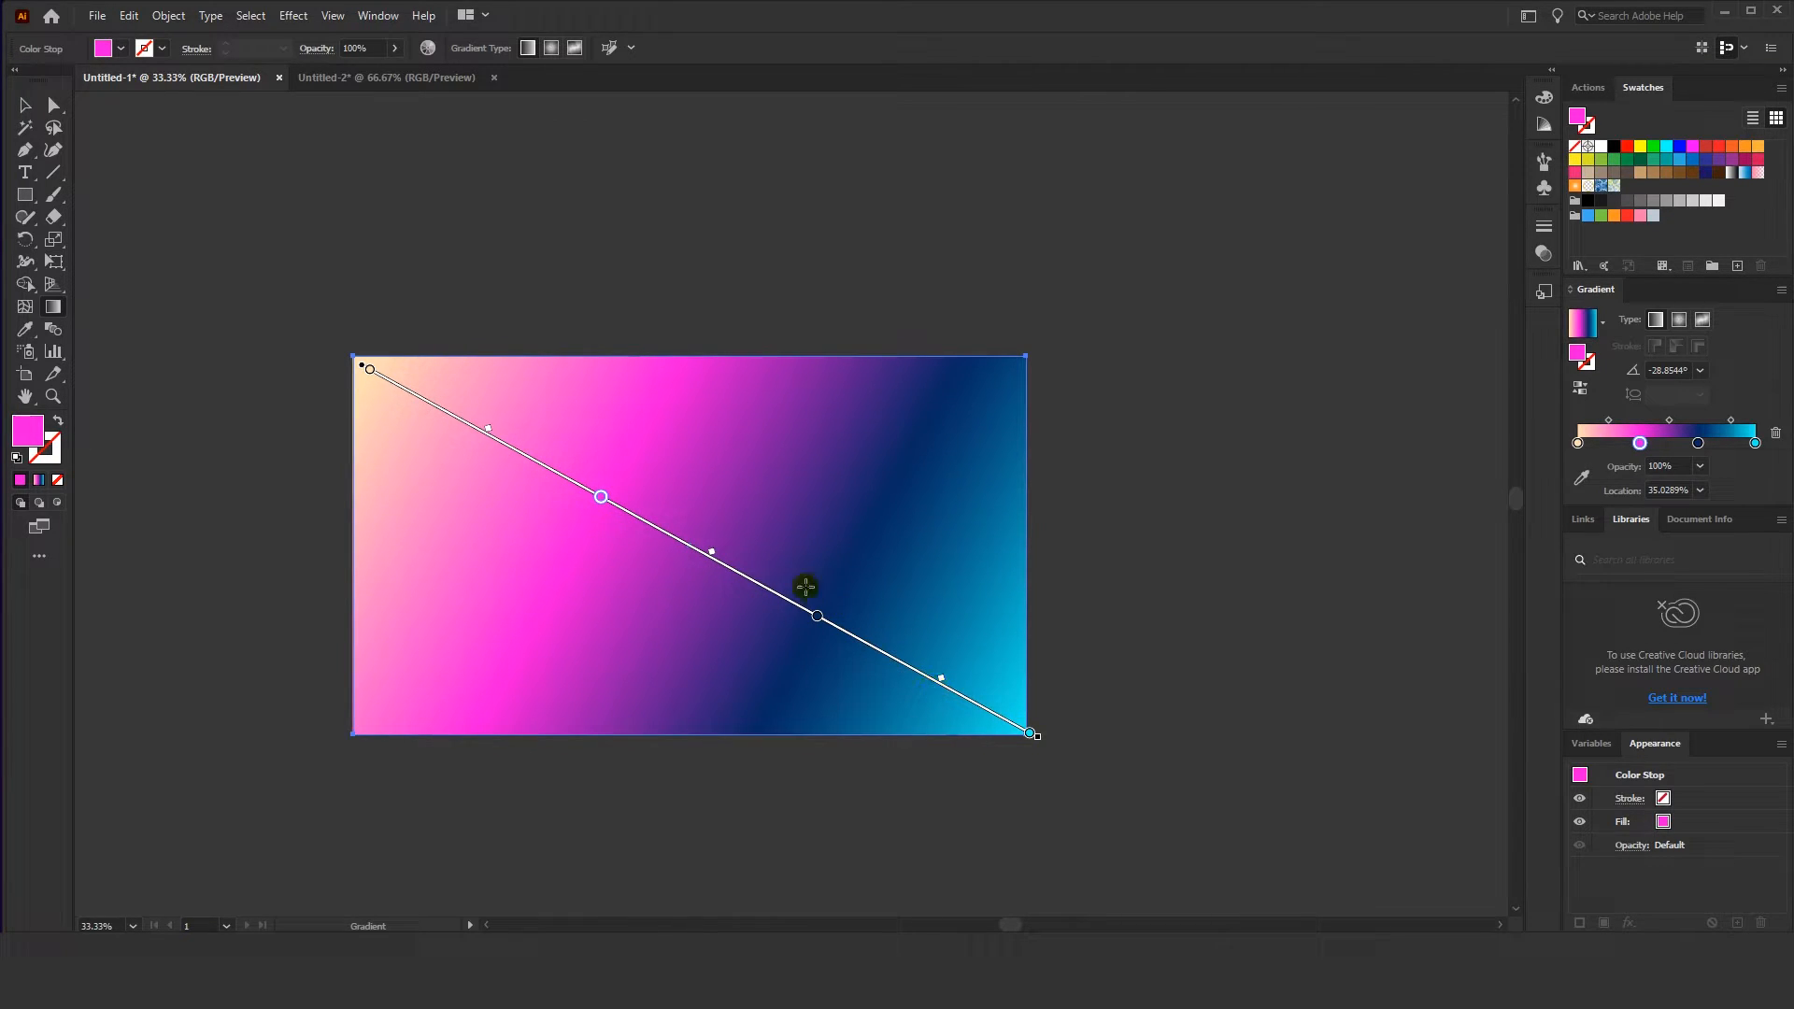
Move the gradient's magenta stop to about 34.6%, the navy stop to about 62.5%, and the midpoints on both sides of magenta toward navy
left_click_drag(711, 551, 739, 574)
mouse_move(601, 496)
left_mouse_down()
mouse_move(570, 481)
mouse_move(596, 495)
left_mouse_up()
left_click_drag(502, 441, 524, 453)
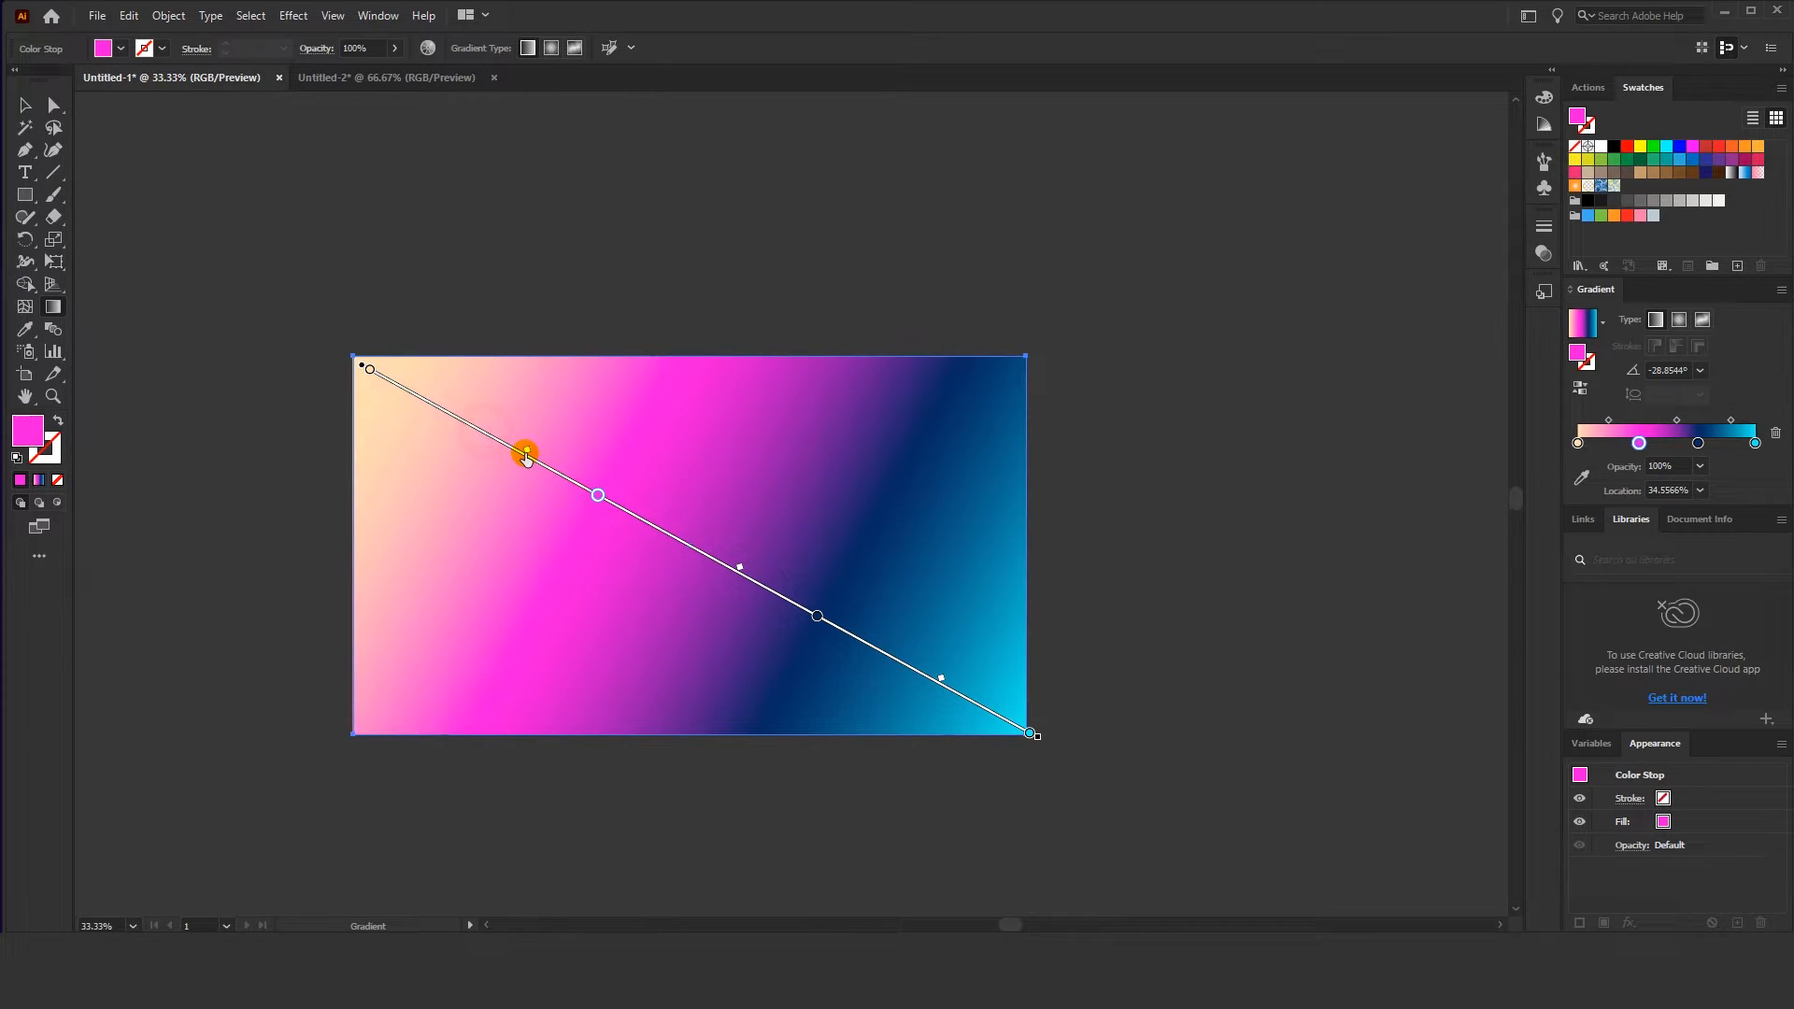
left_click_drag(828, 625, 790, 605)
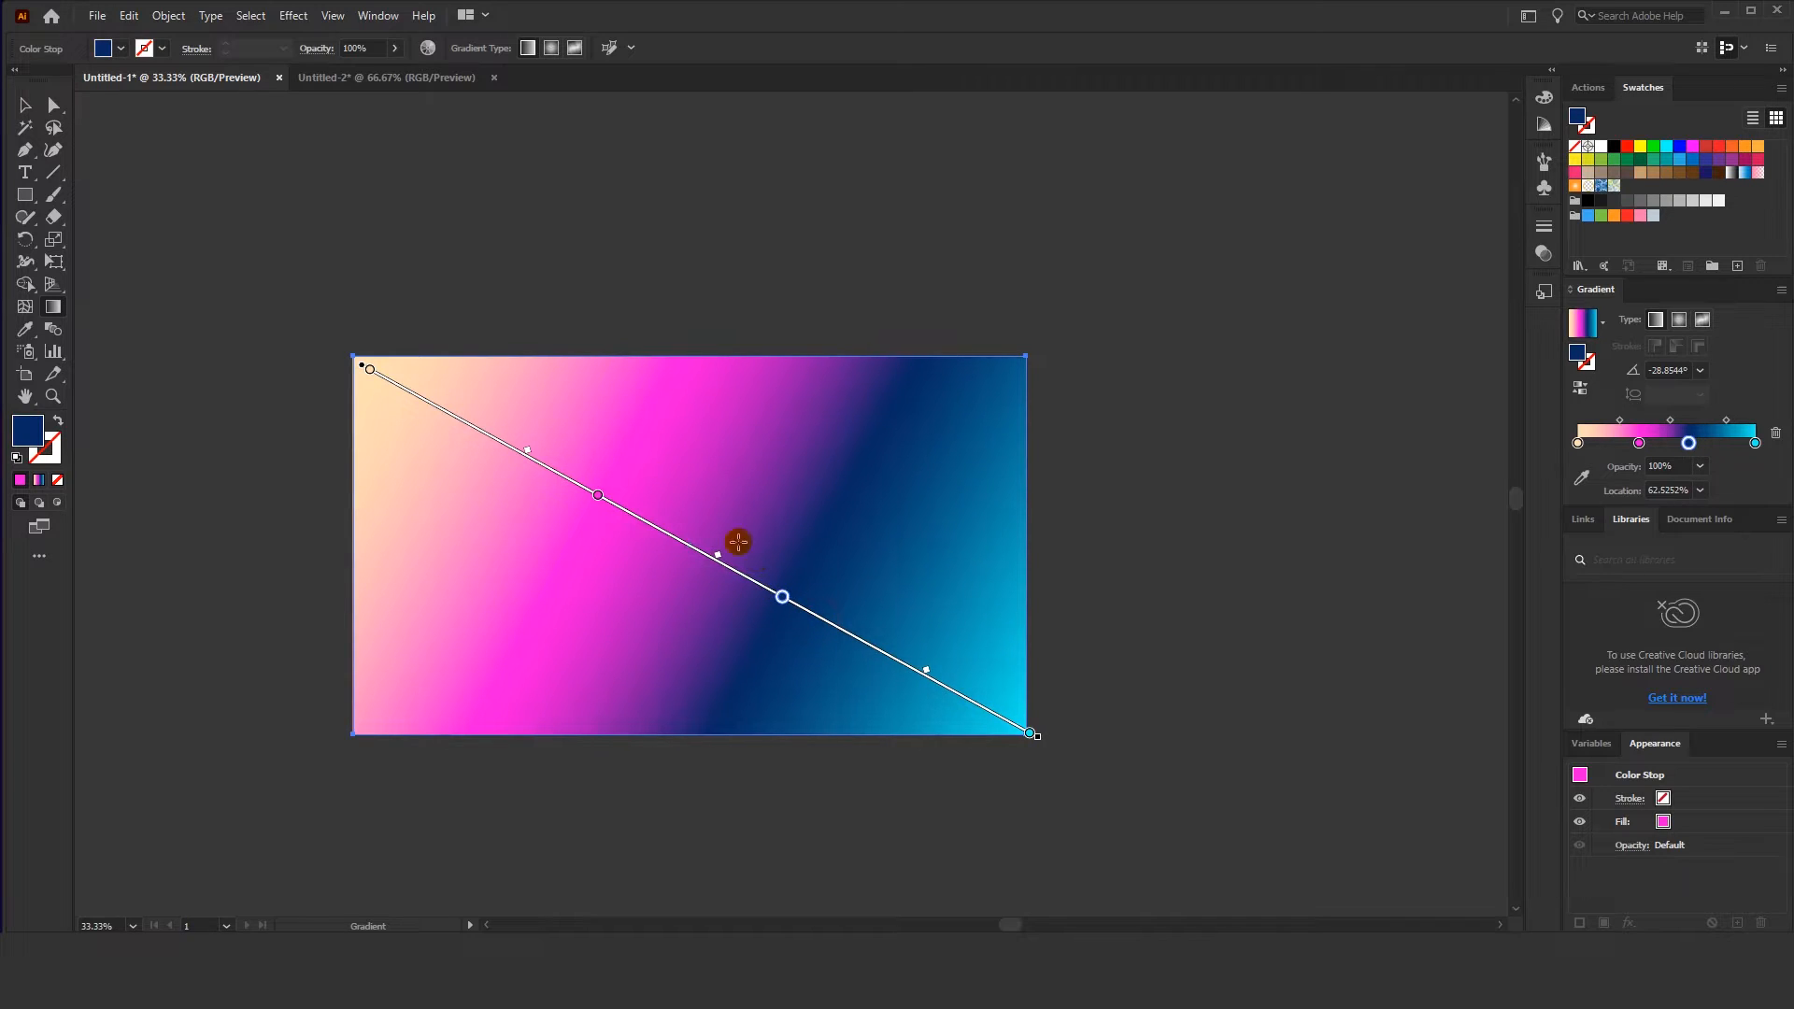
left_click(26, 107)
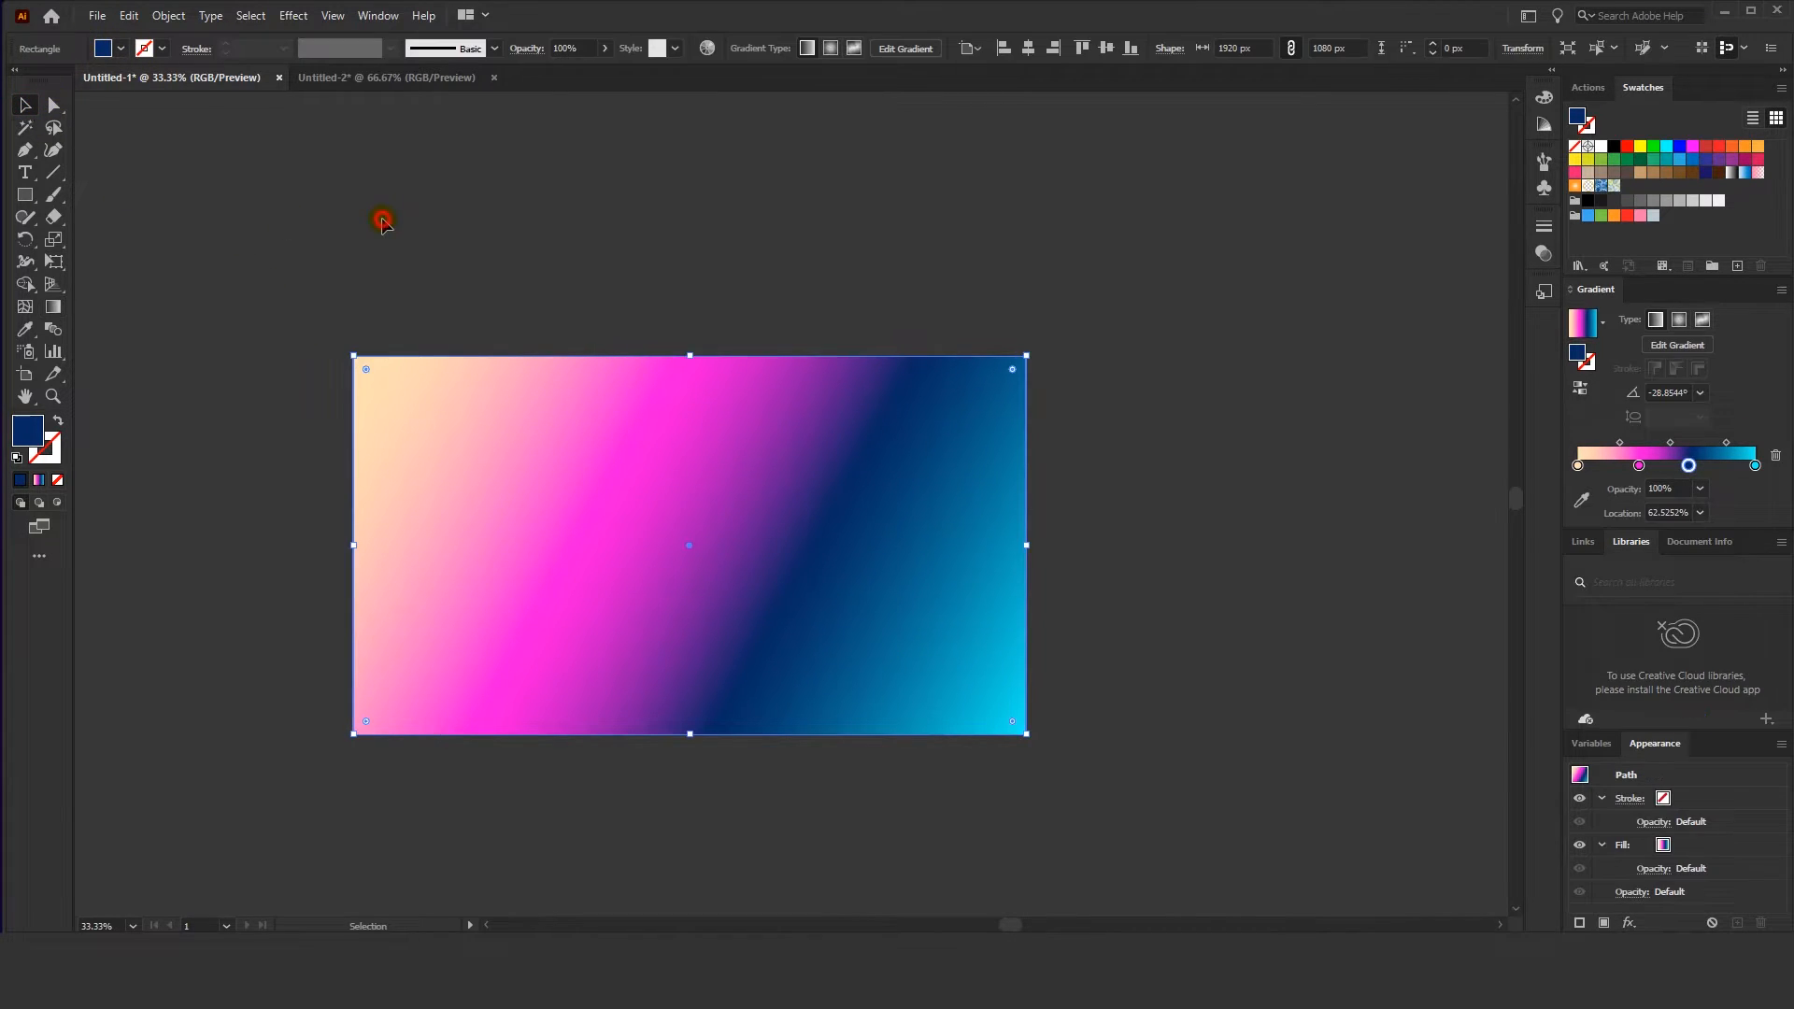
left_click(382, 220)
Draw a 424 px circle outward from the centre of the artboard
left_click_drag(593, 279, 514, 221)
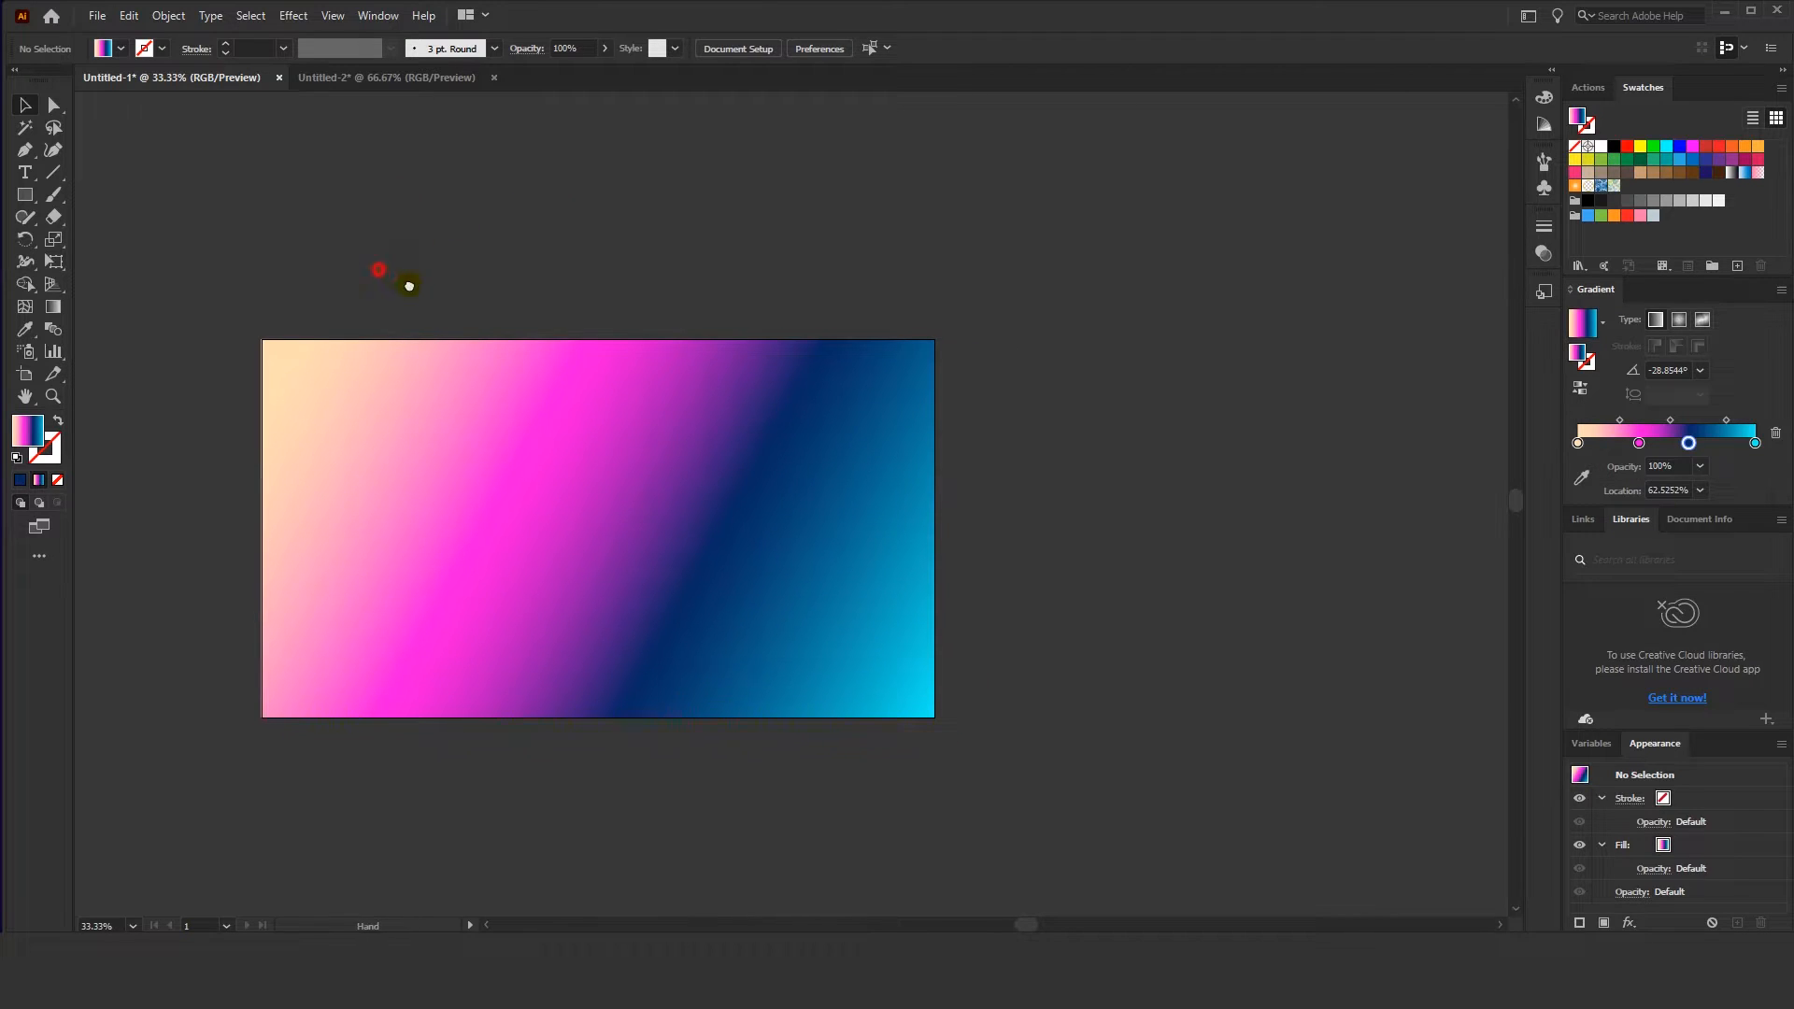
left_click_drag(410, 286, 442, 303)
left_click_drag(31, 198, 90, 237)
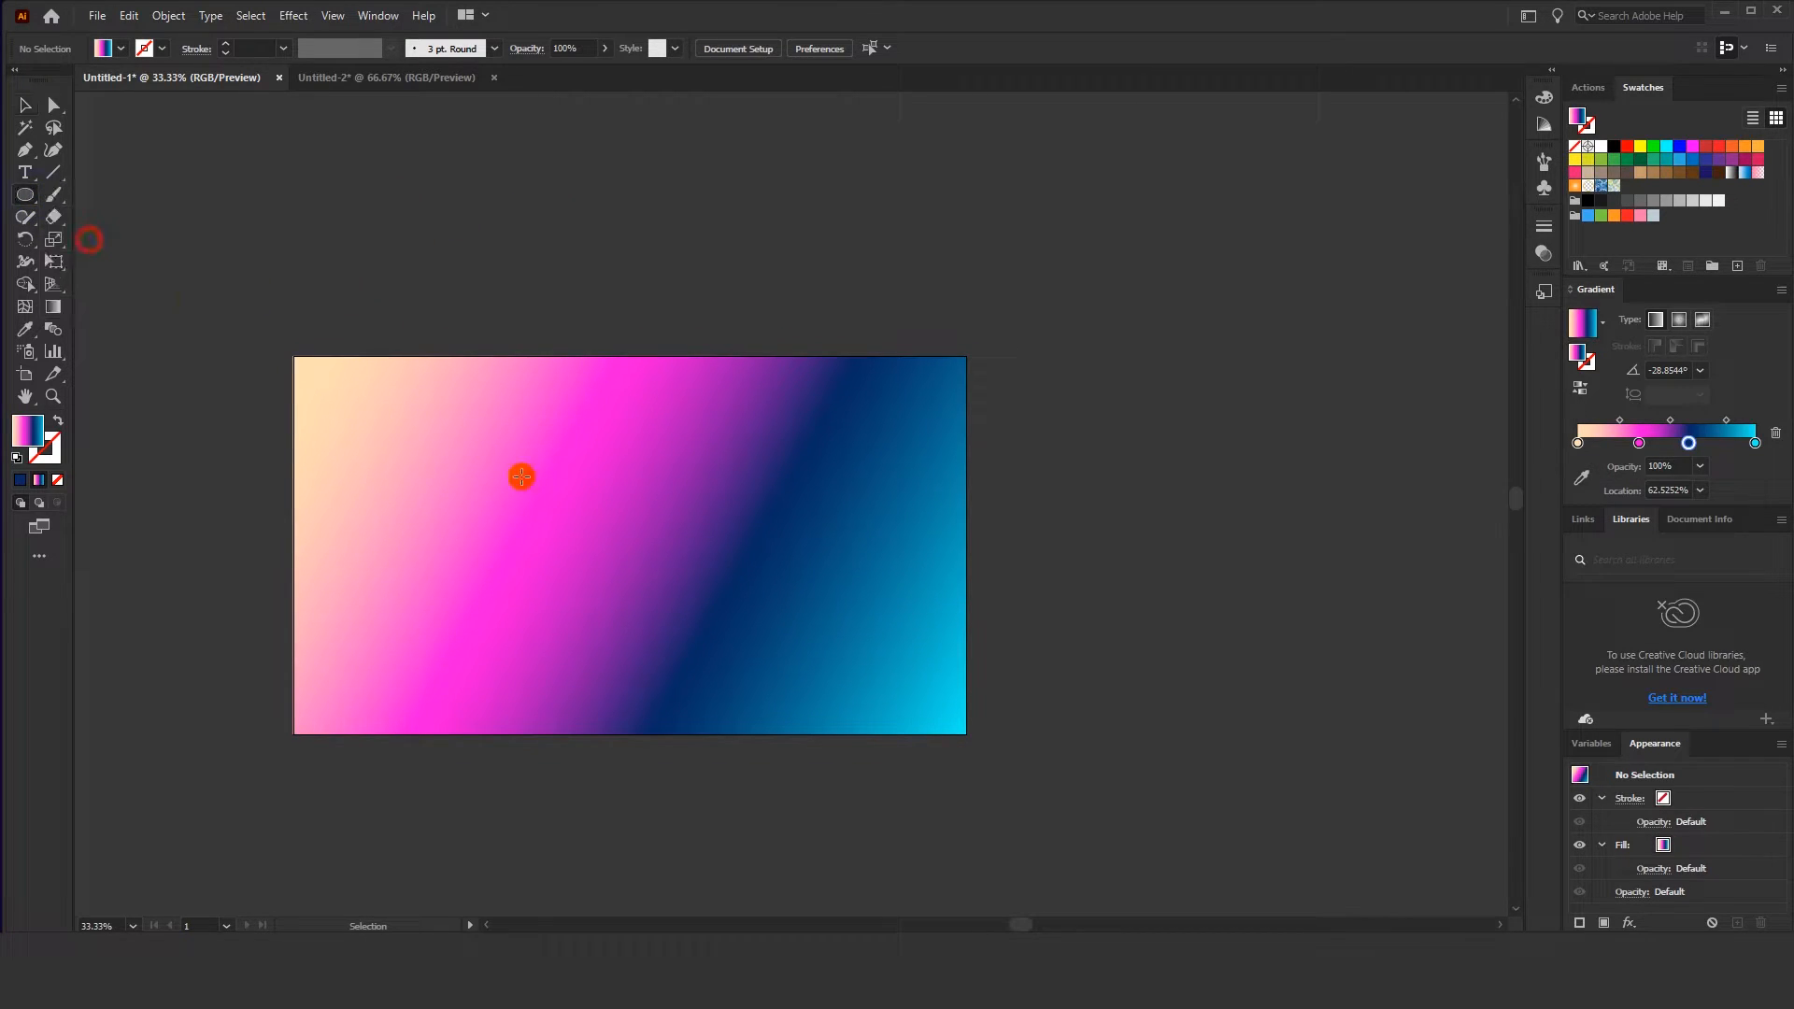
left_click_drag(628, 546, 704, 620)
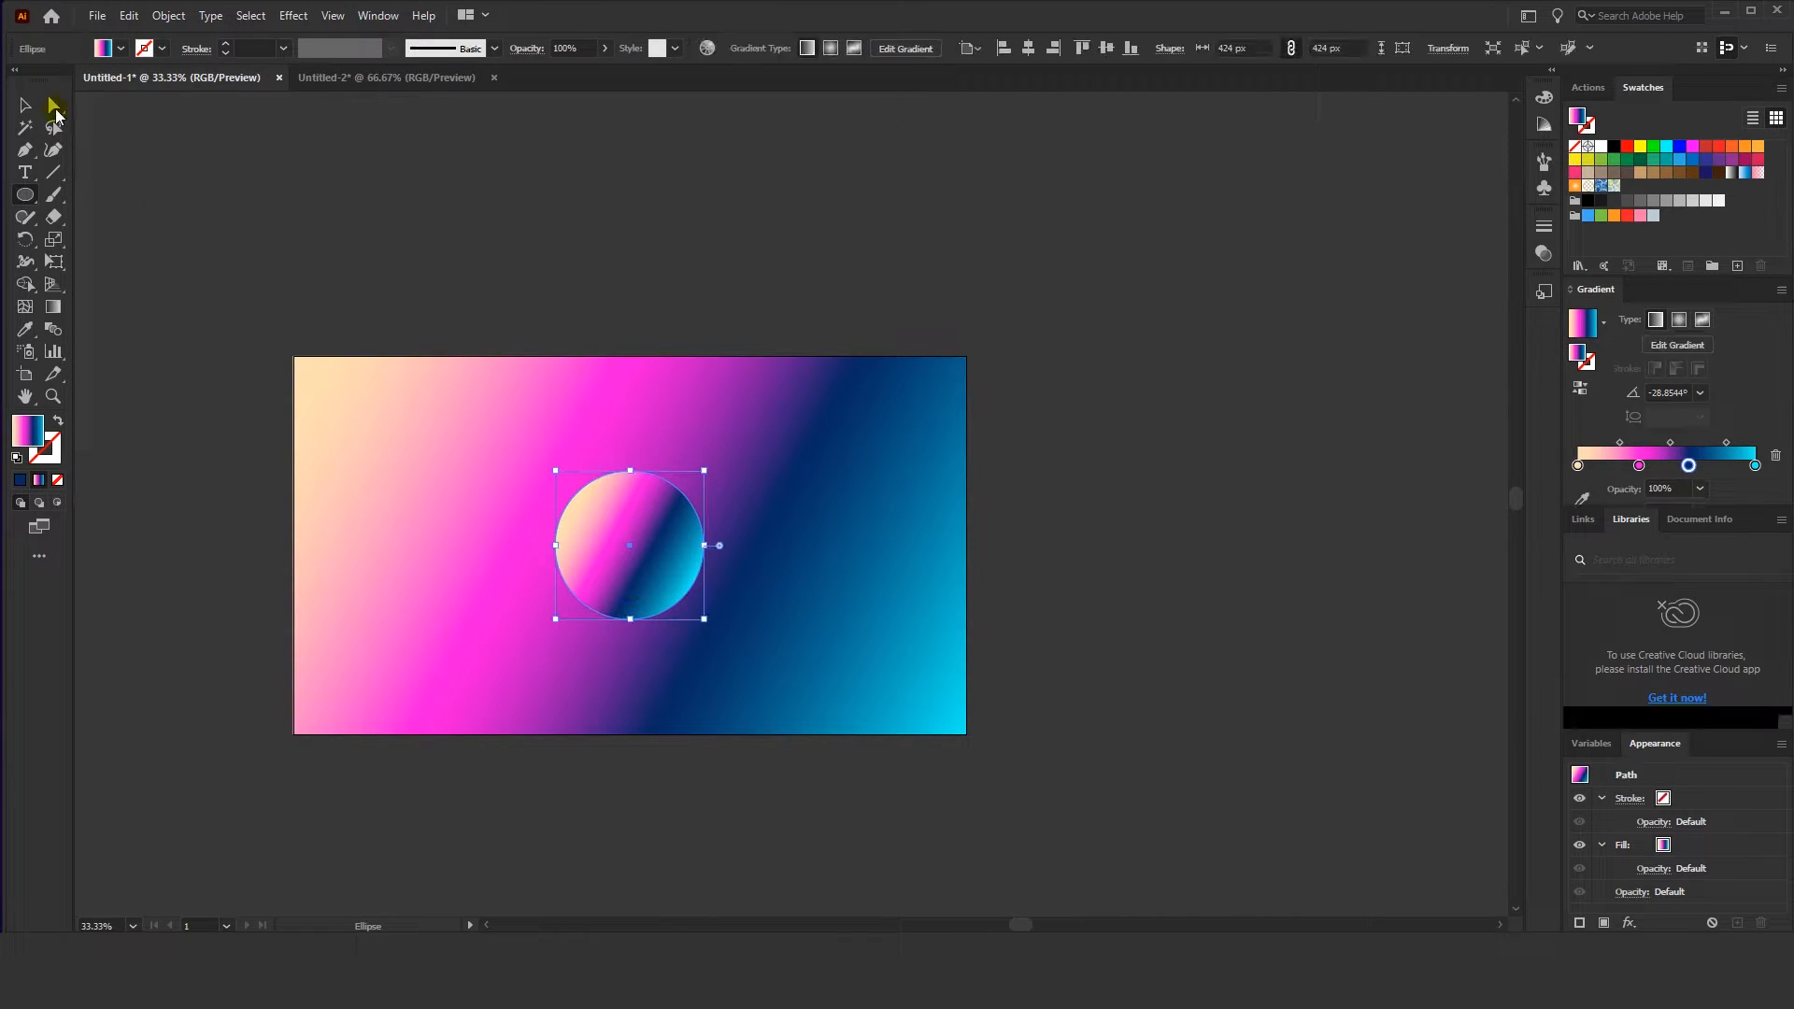
key("v")
left_click(980, 284)
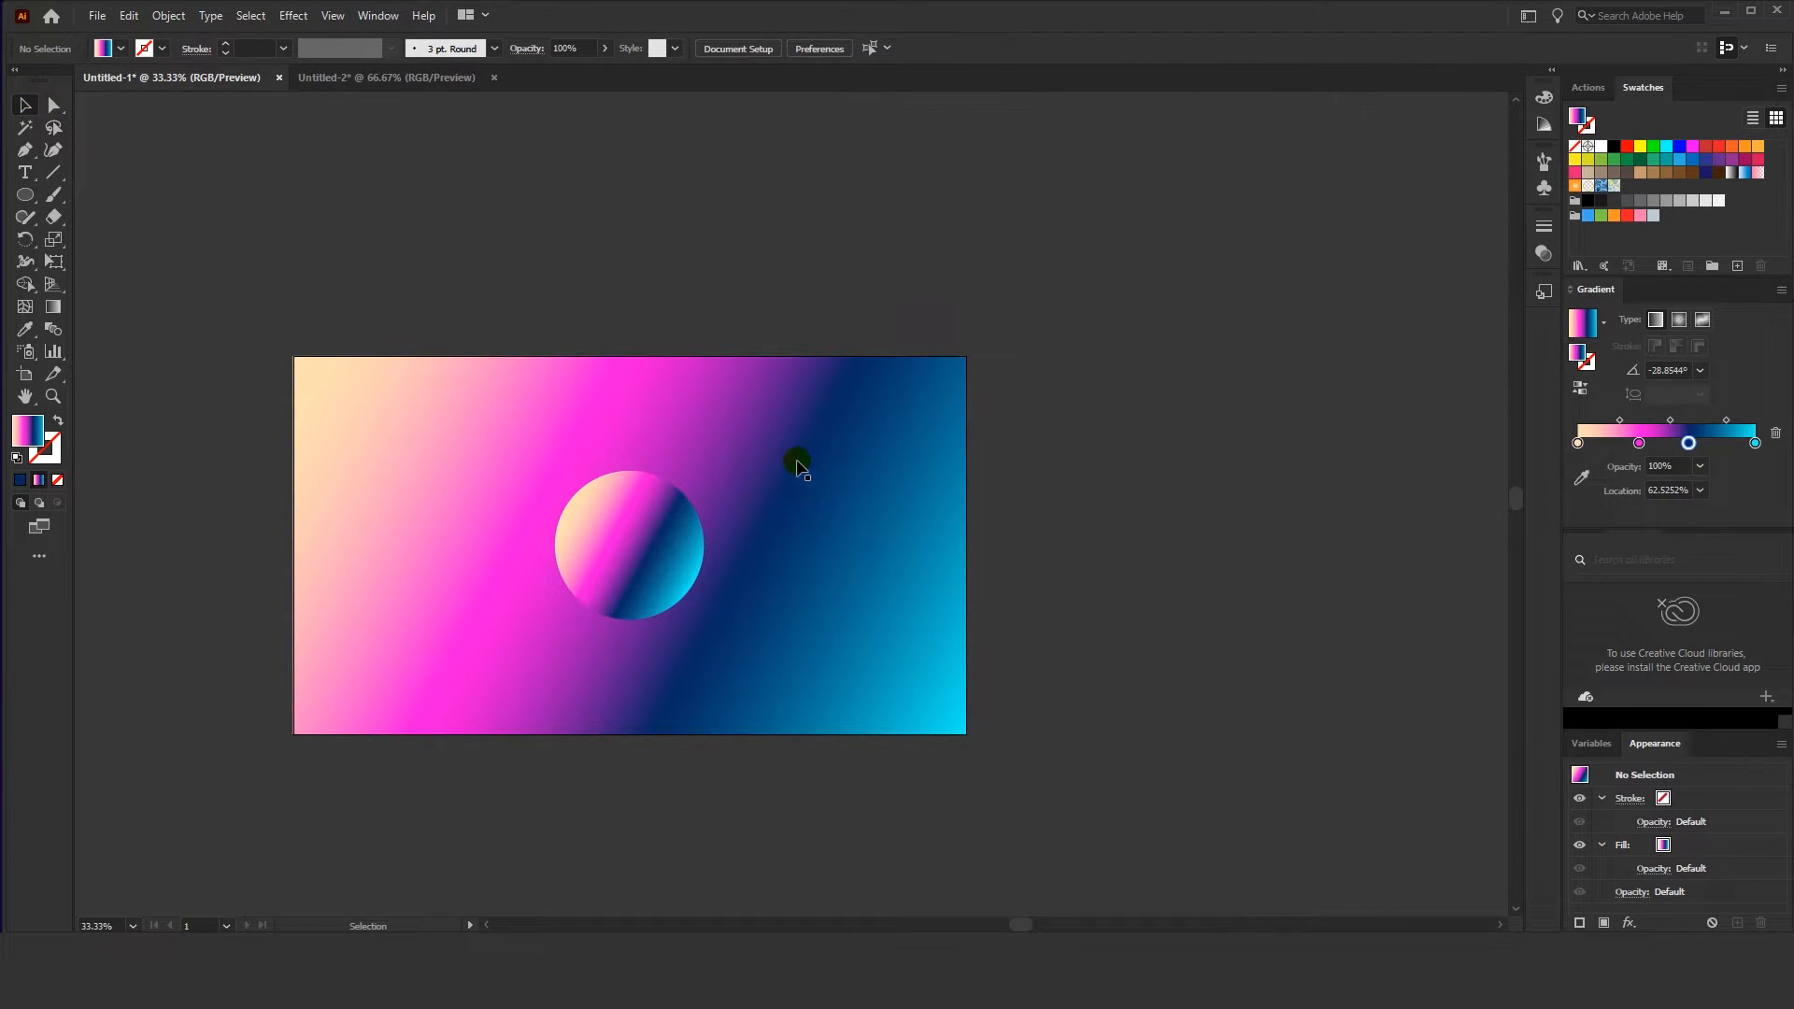
Color the circle white and swap its fill and stroke, leaving a white outline without fill
left_click(689, 504)
left_click(1601, 147)
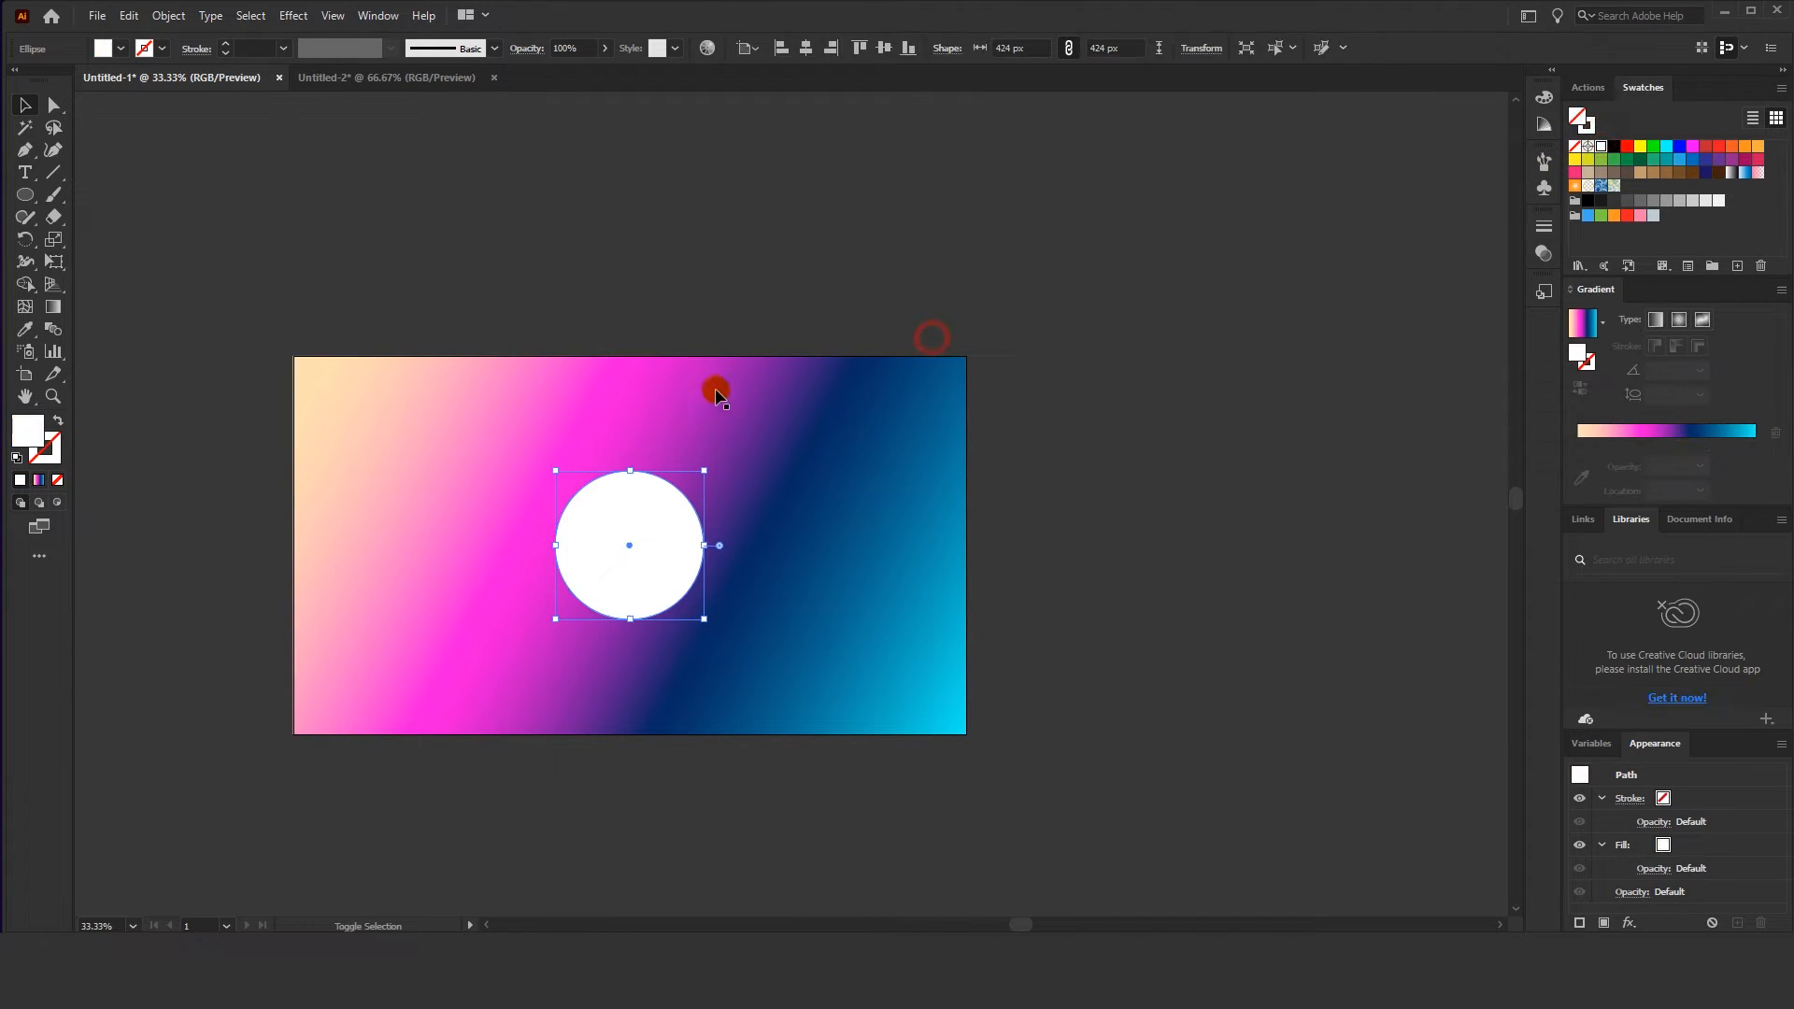
key("shift+x")
left_click(664, 300)
left_click(672, 480)
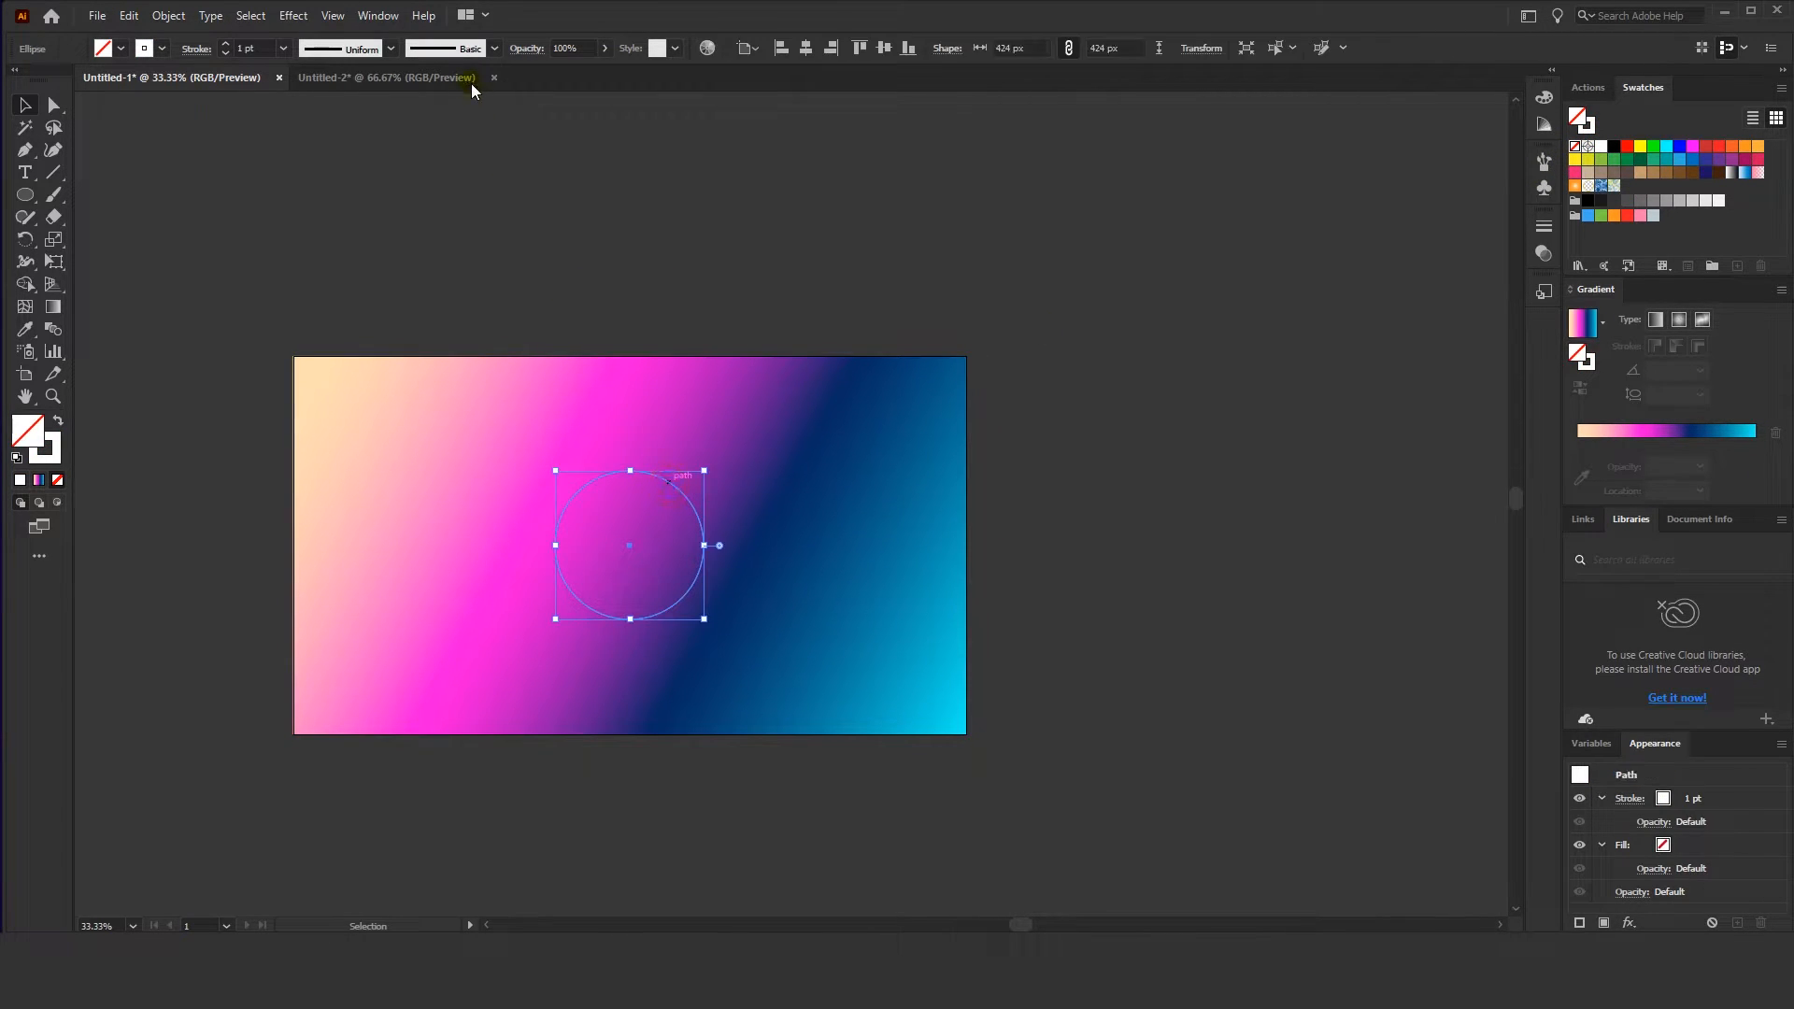
left_click(420, 208)
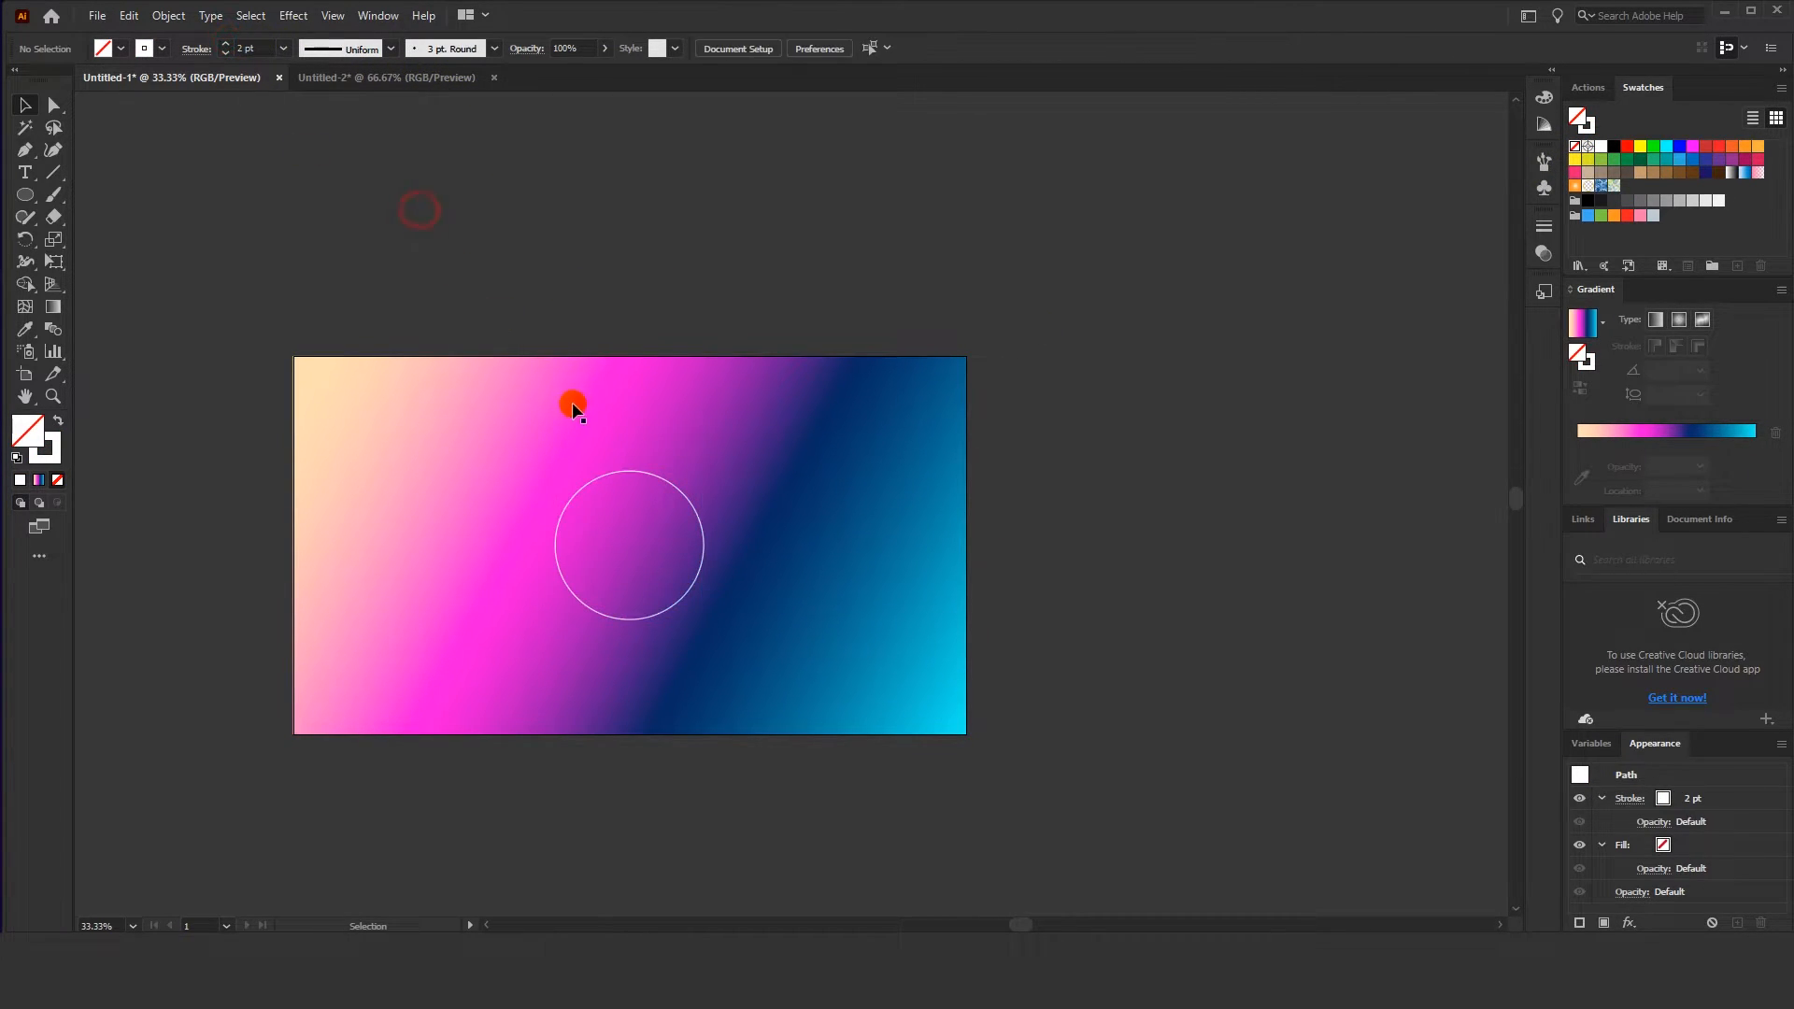
Scale a copy of the circle about its centre to 627 px and blend it with the original circle
left_click(628, 471)
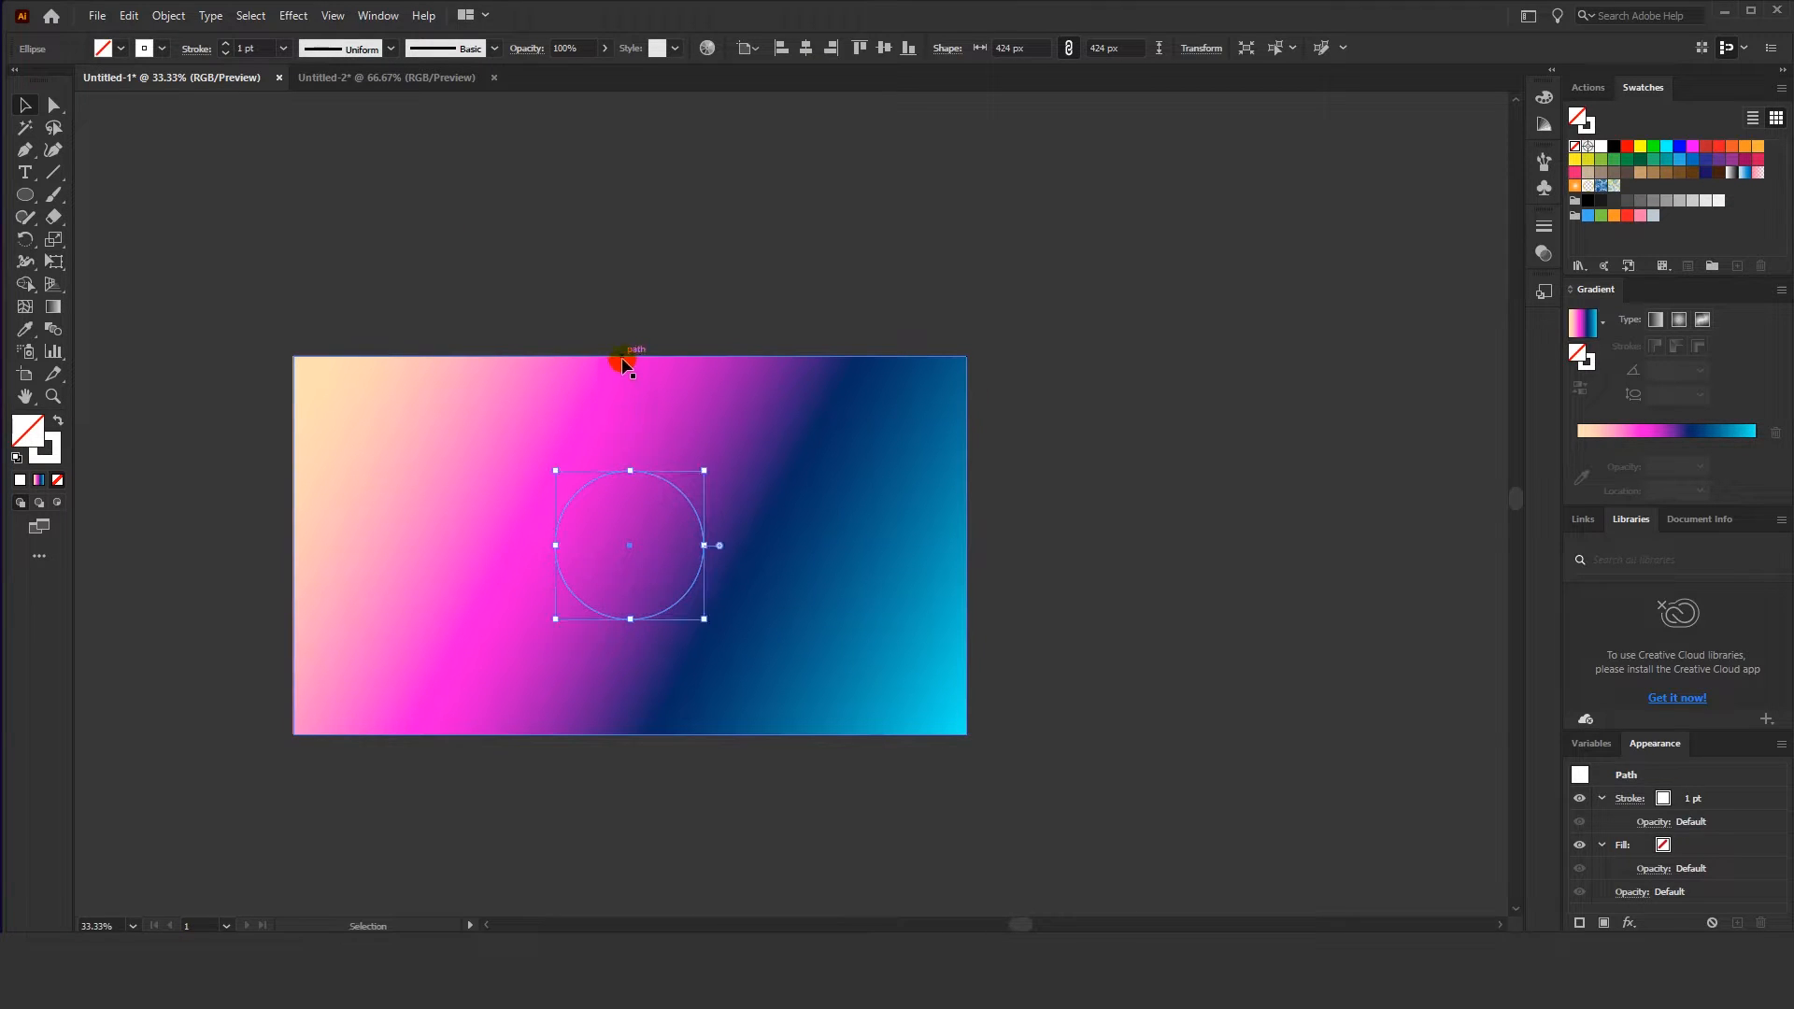
key("ctrl+z")
left_click_drag(704, 471, 741, 435)
left_click(659, 481, "shift")
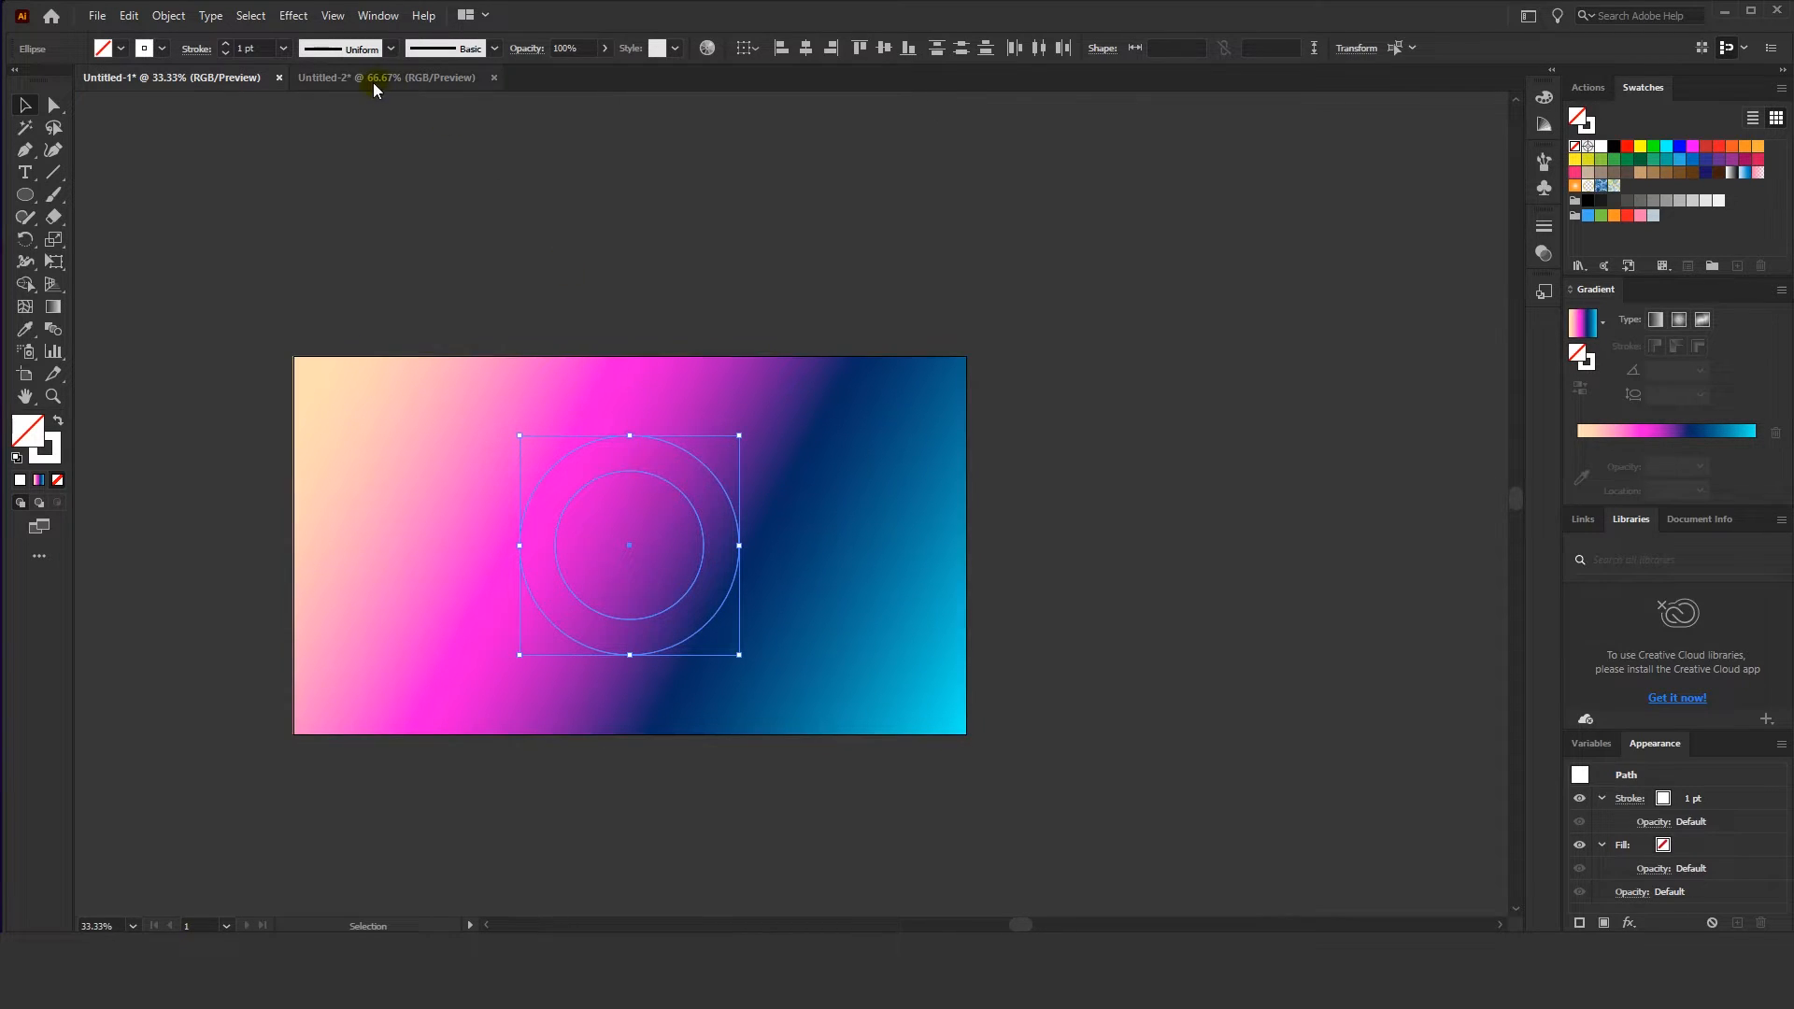
key("ctrl+alt+b")
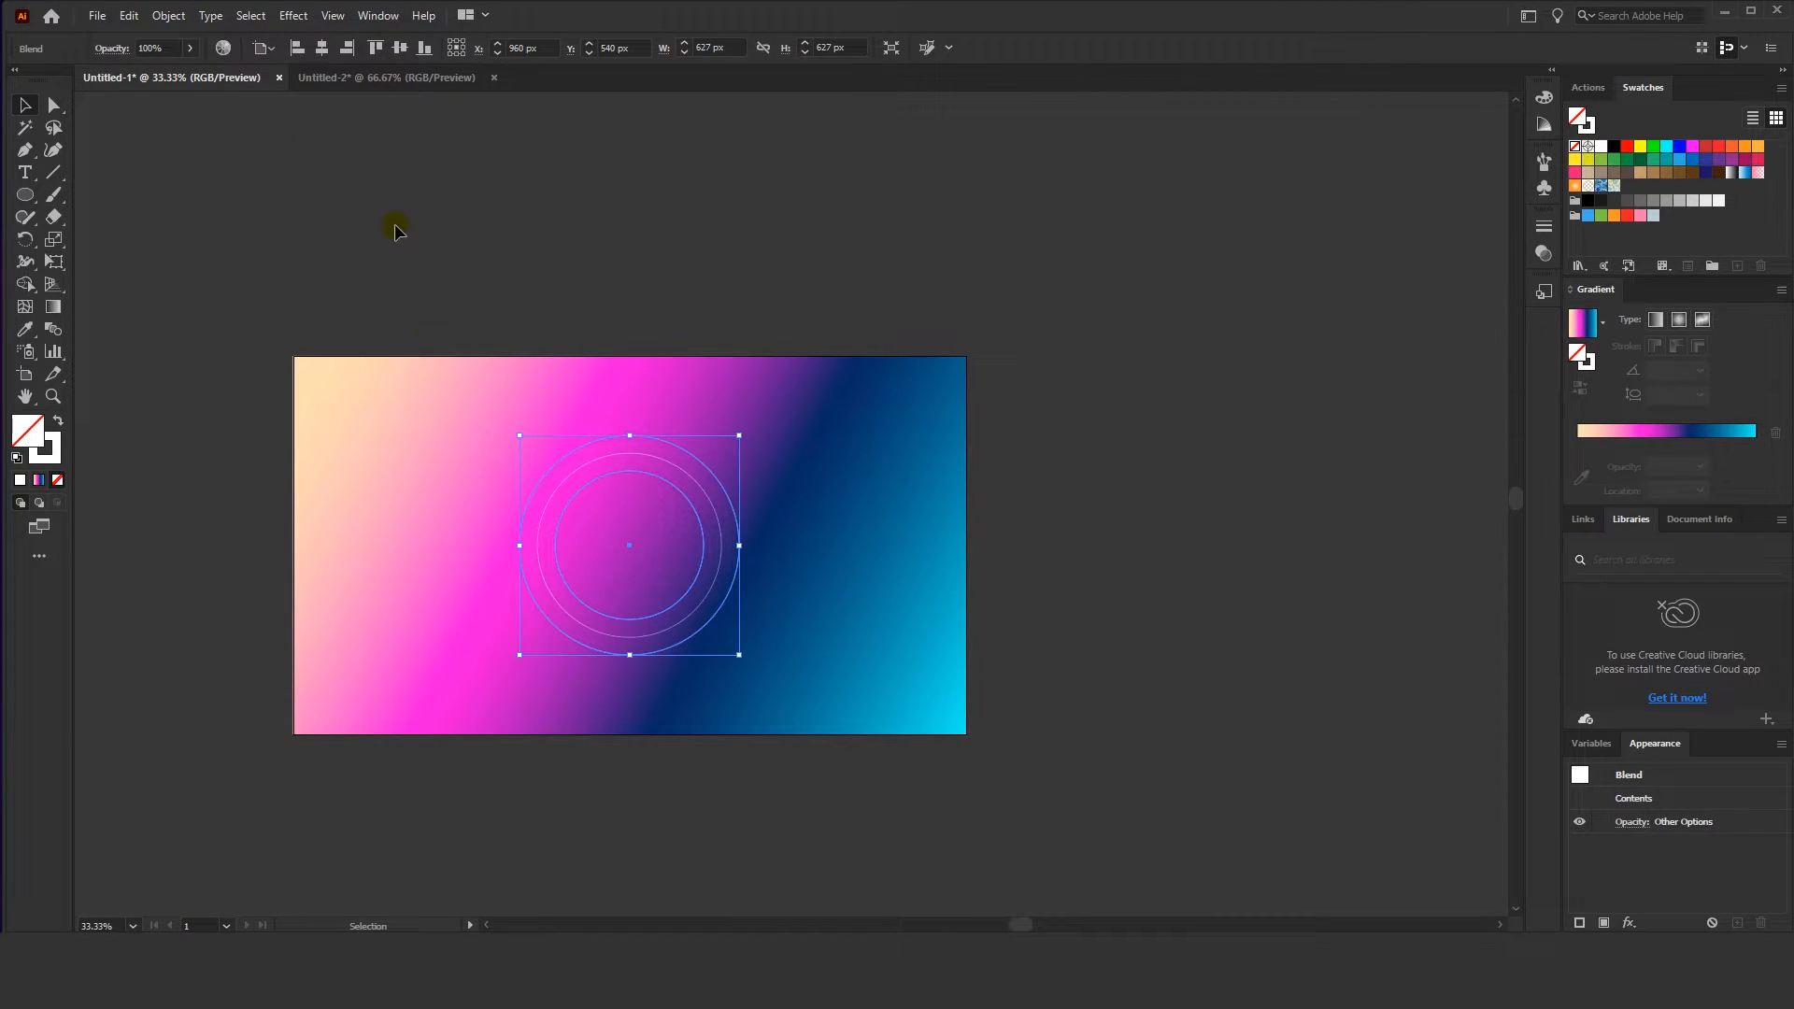
Set the blend's spacing to Specified Steps with 8 steps
double_click(54, 329)
left_click(942, 432)
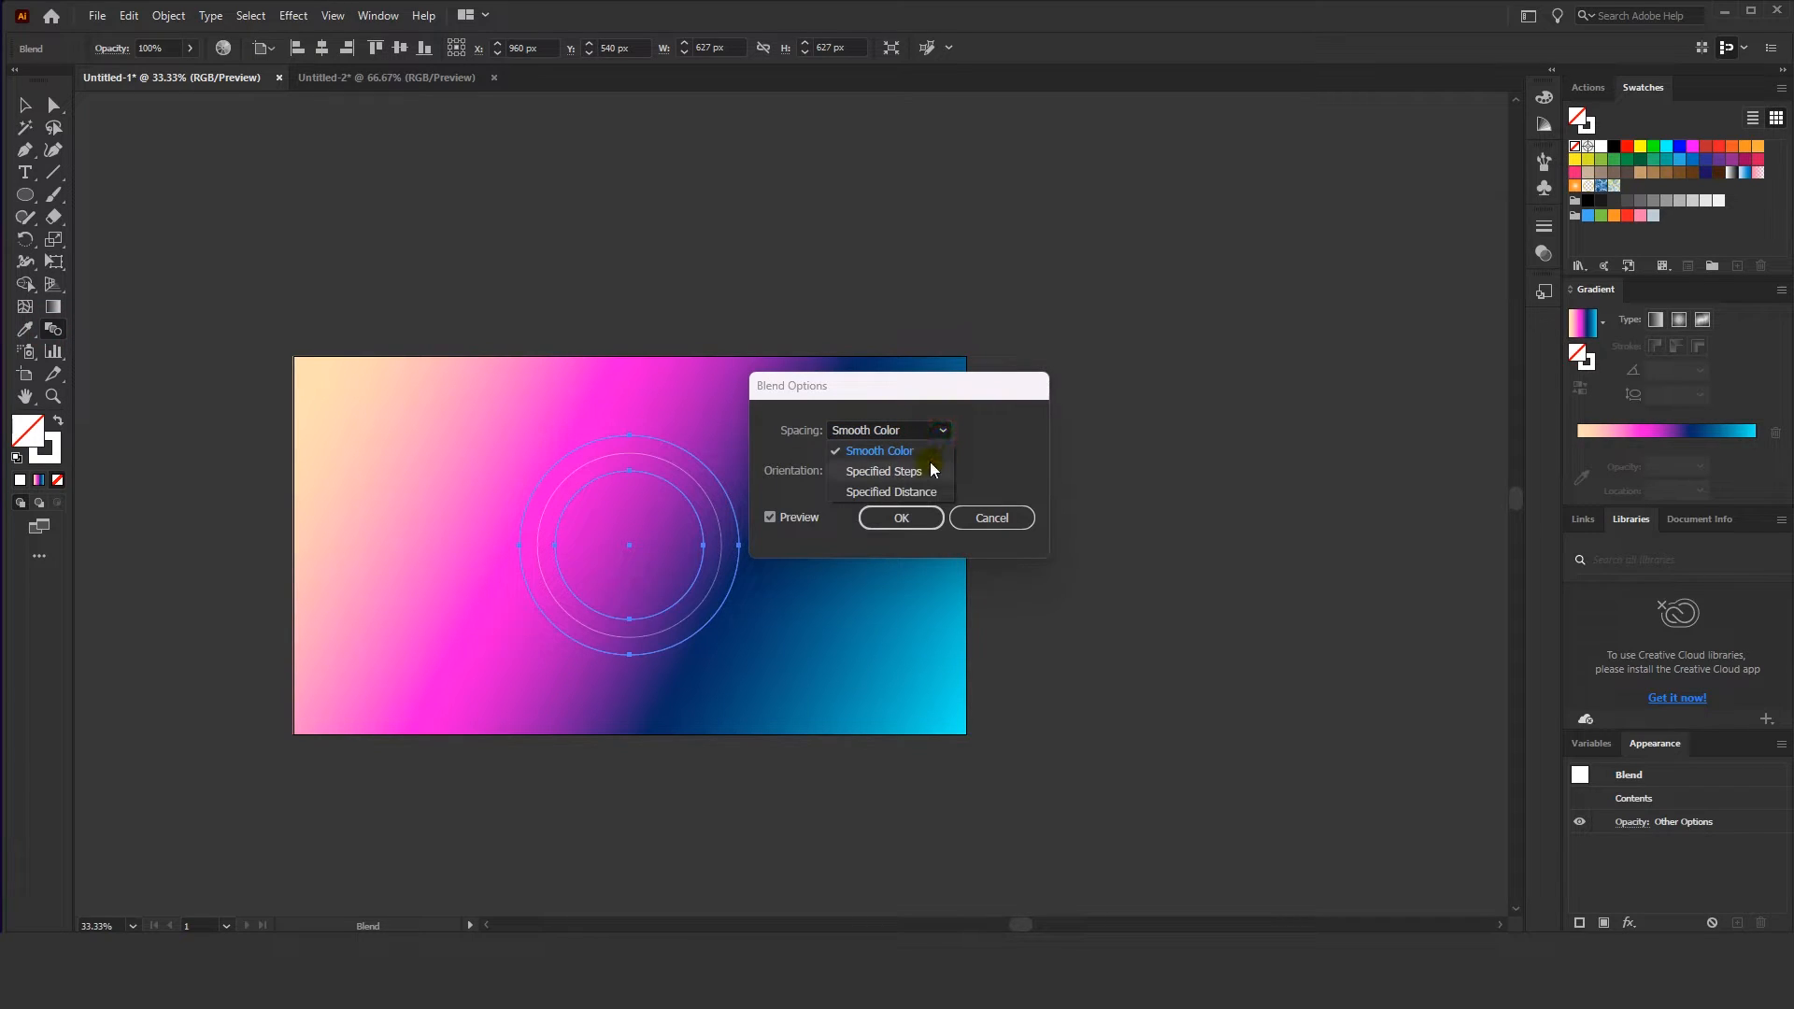
left_click(933, 470)
left_click_drag(932, 393, 1179, 327)
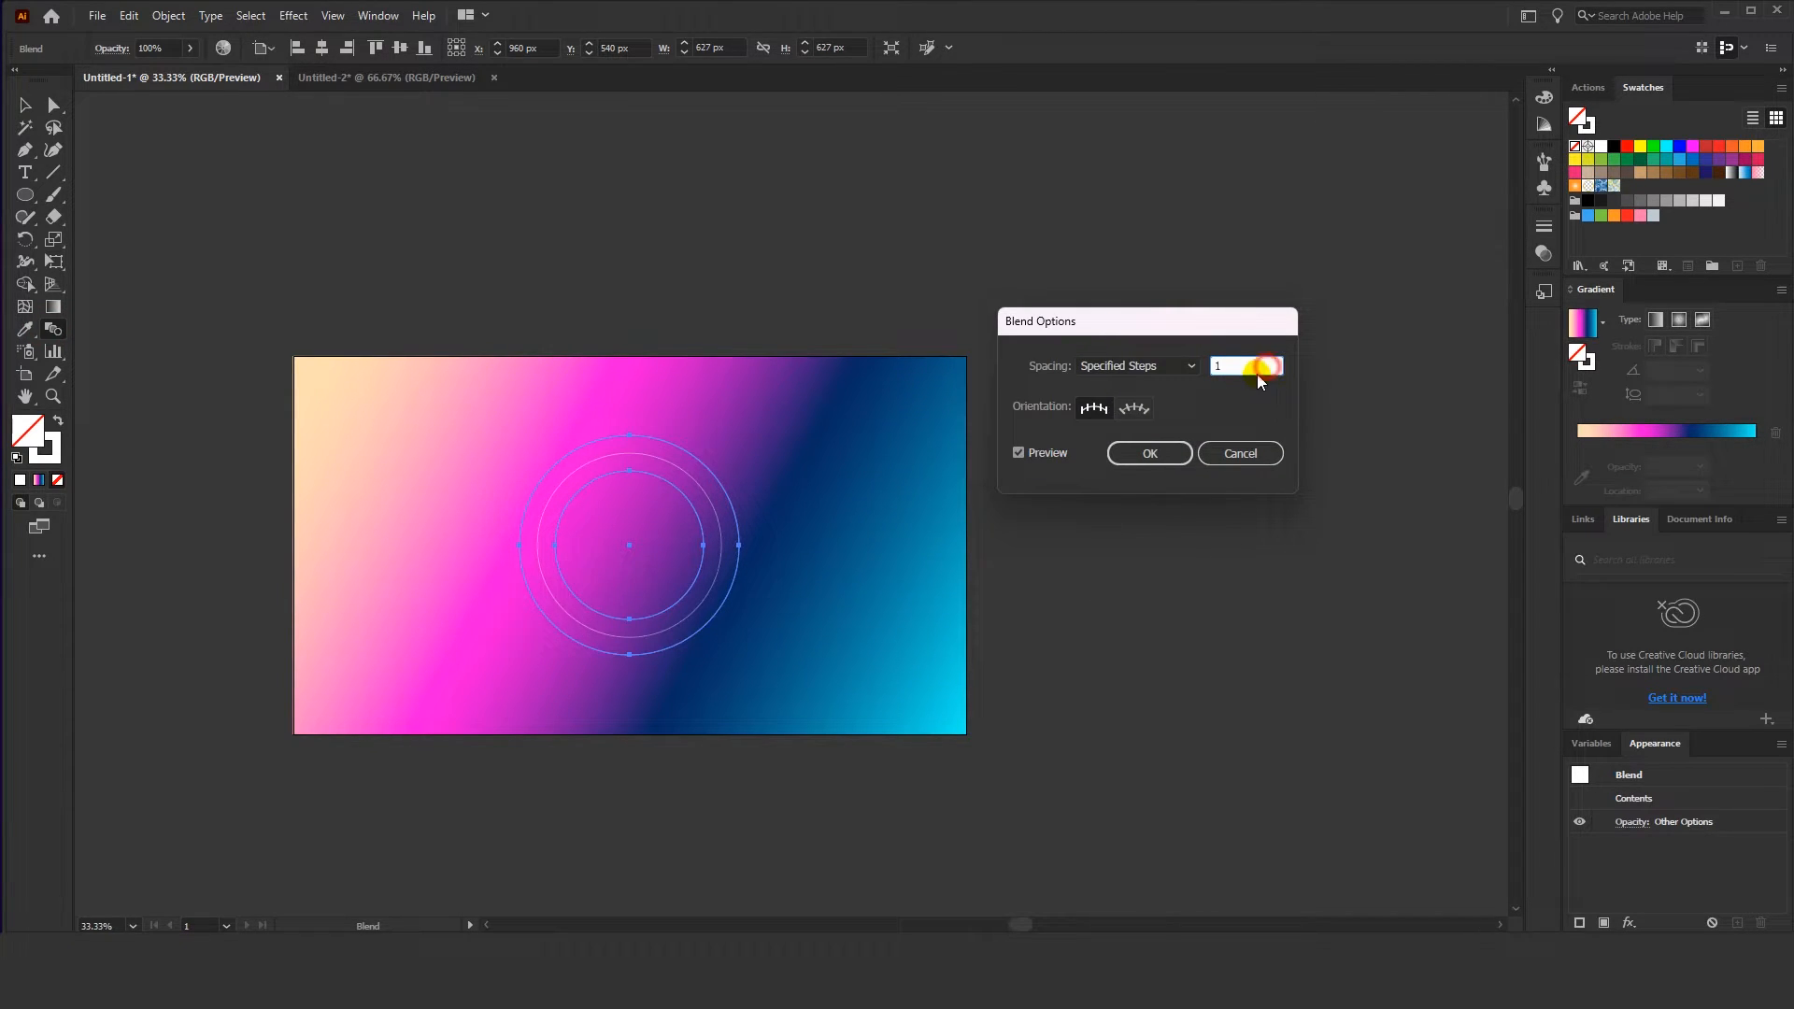
type("10")
left_click(1151, 453)
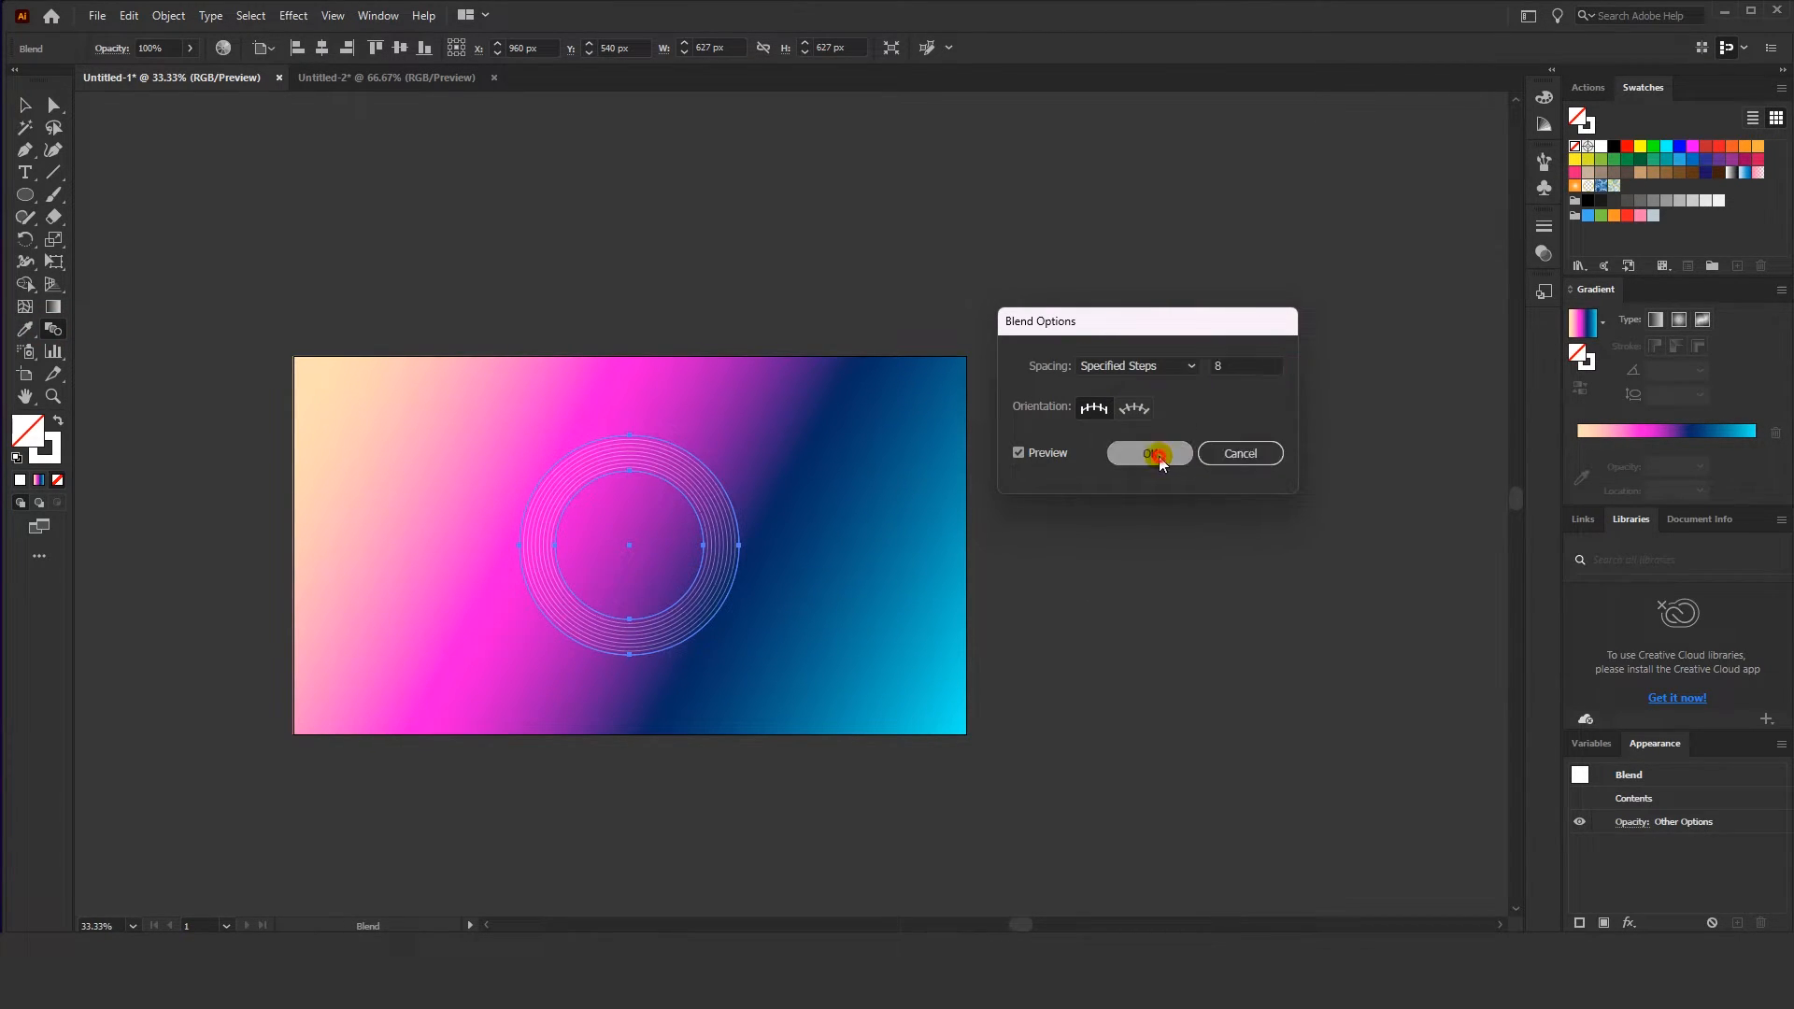
left_click(26, 109)
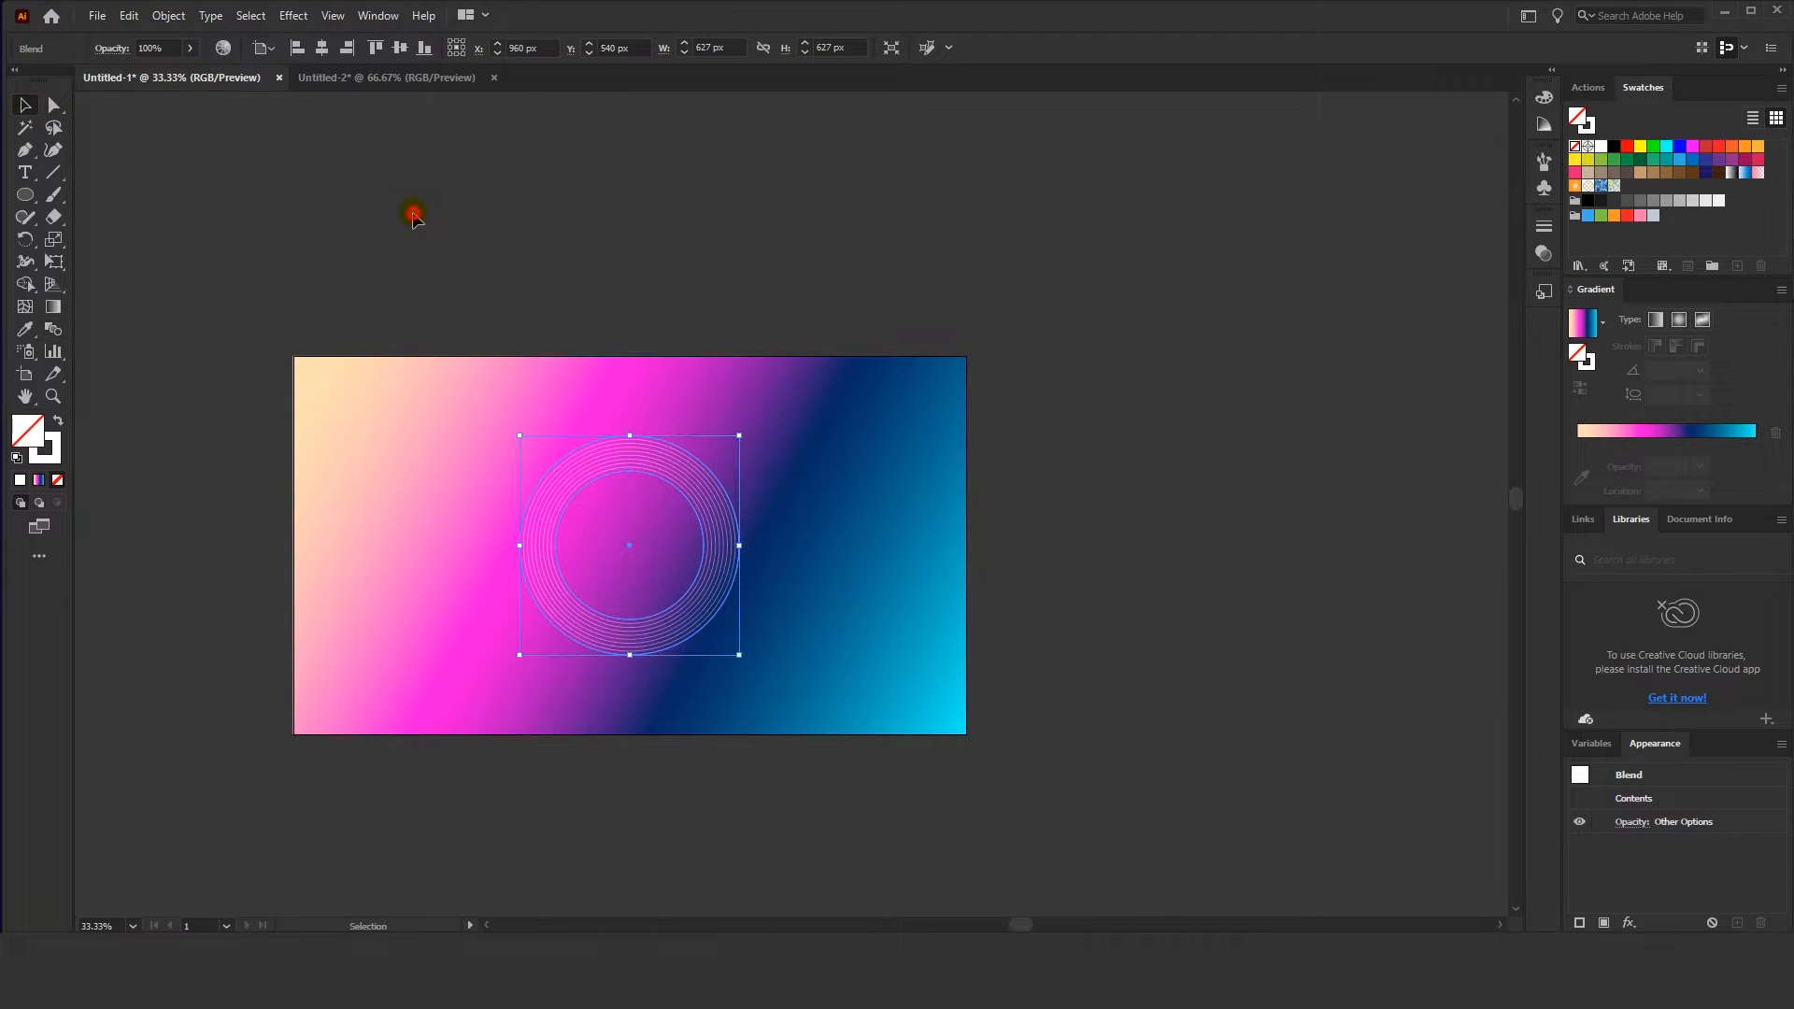
left_click(413, 215)
Set the stroke weight of the blended rings to 2 pt
scroll(790, 551, "up", 1)
left_click(739, 551)
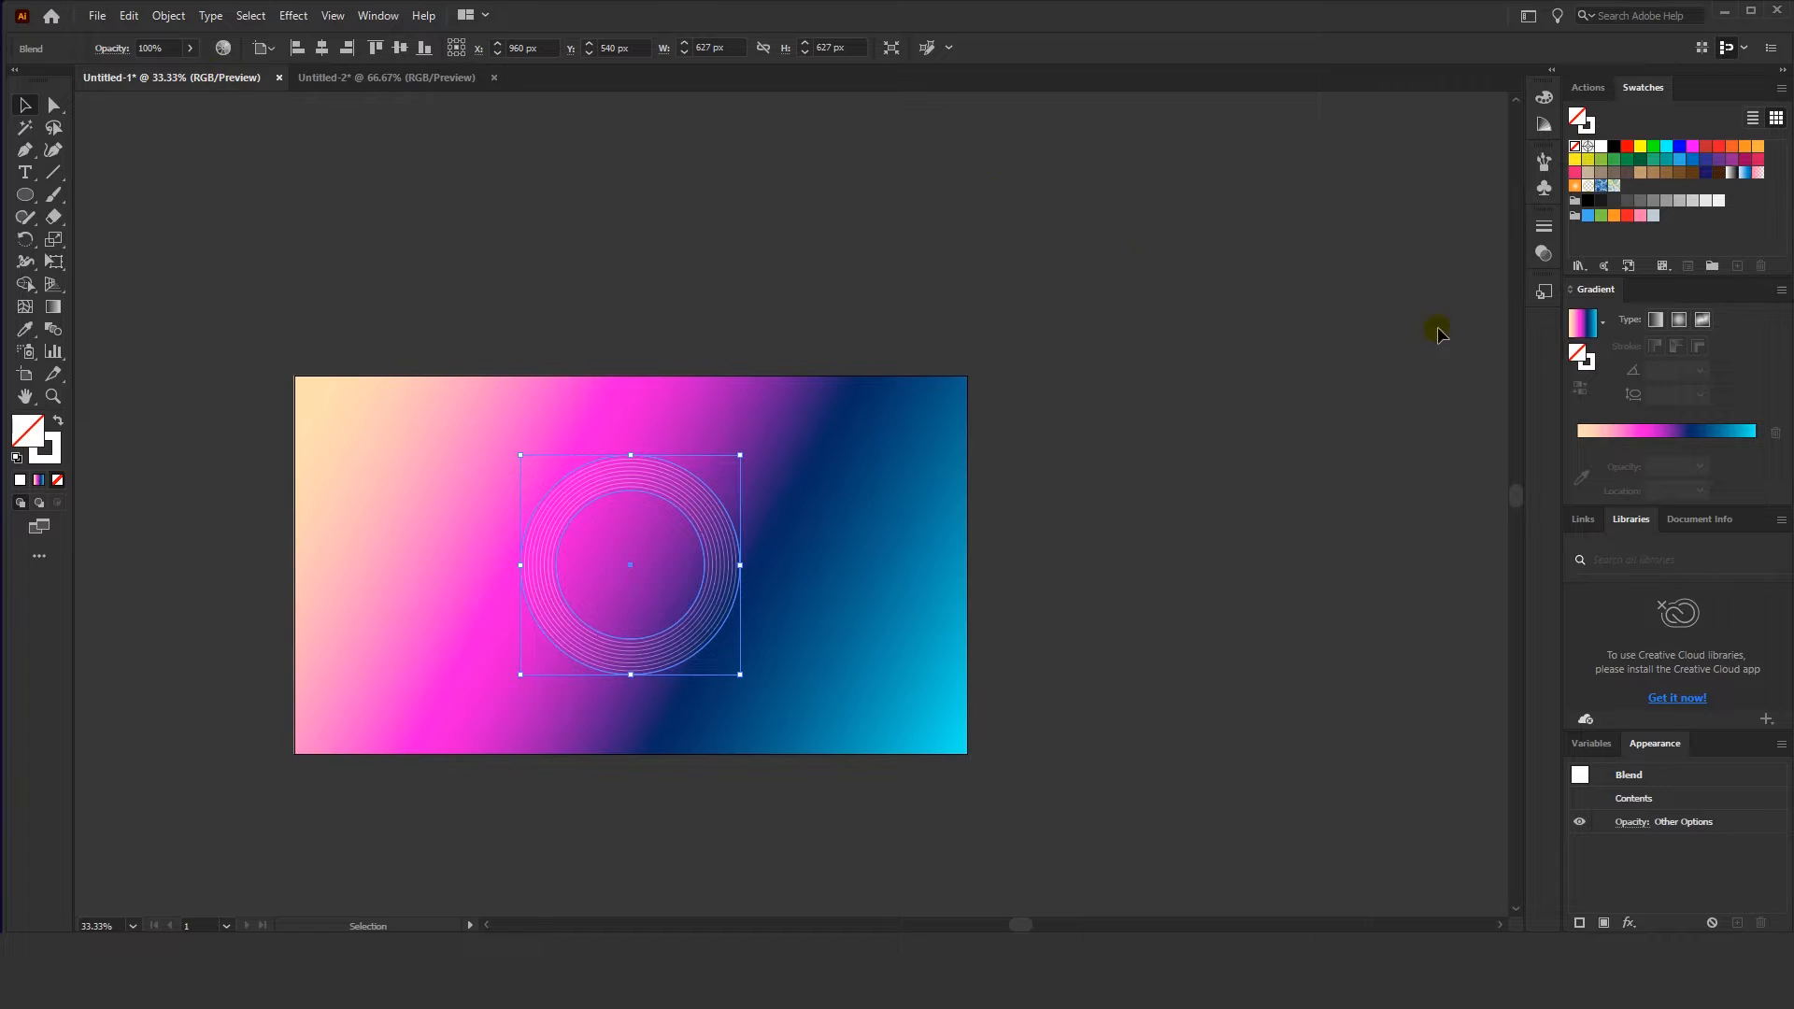
left_click(1539, 227)
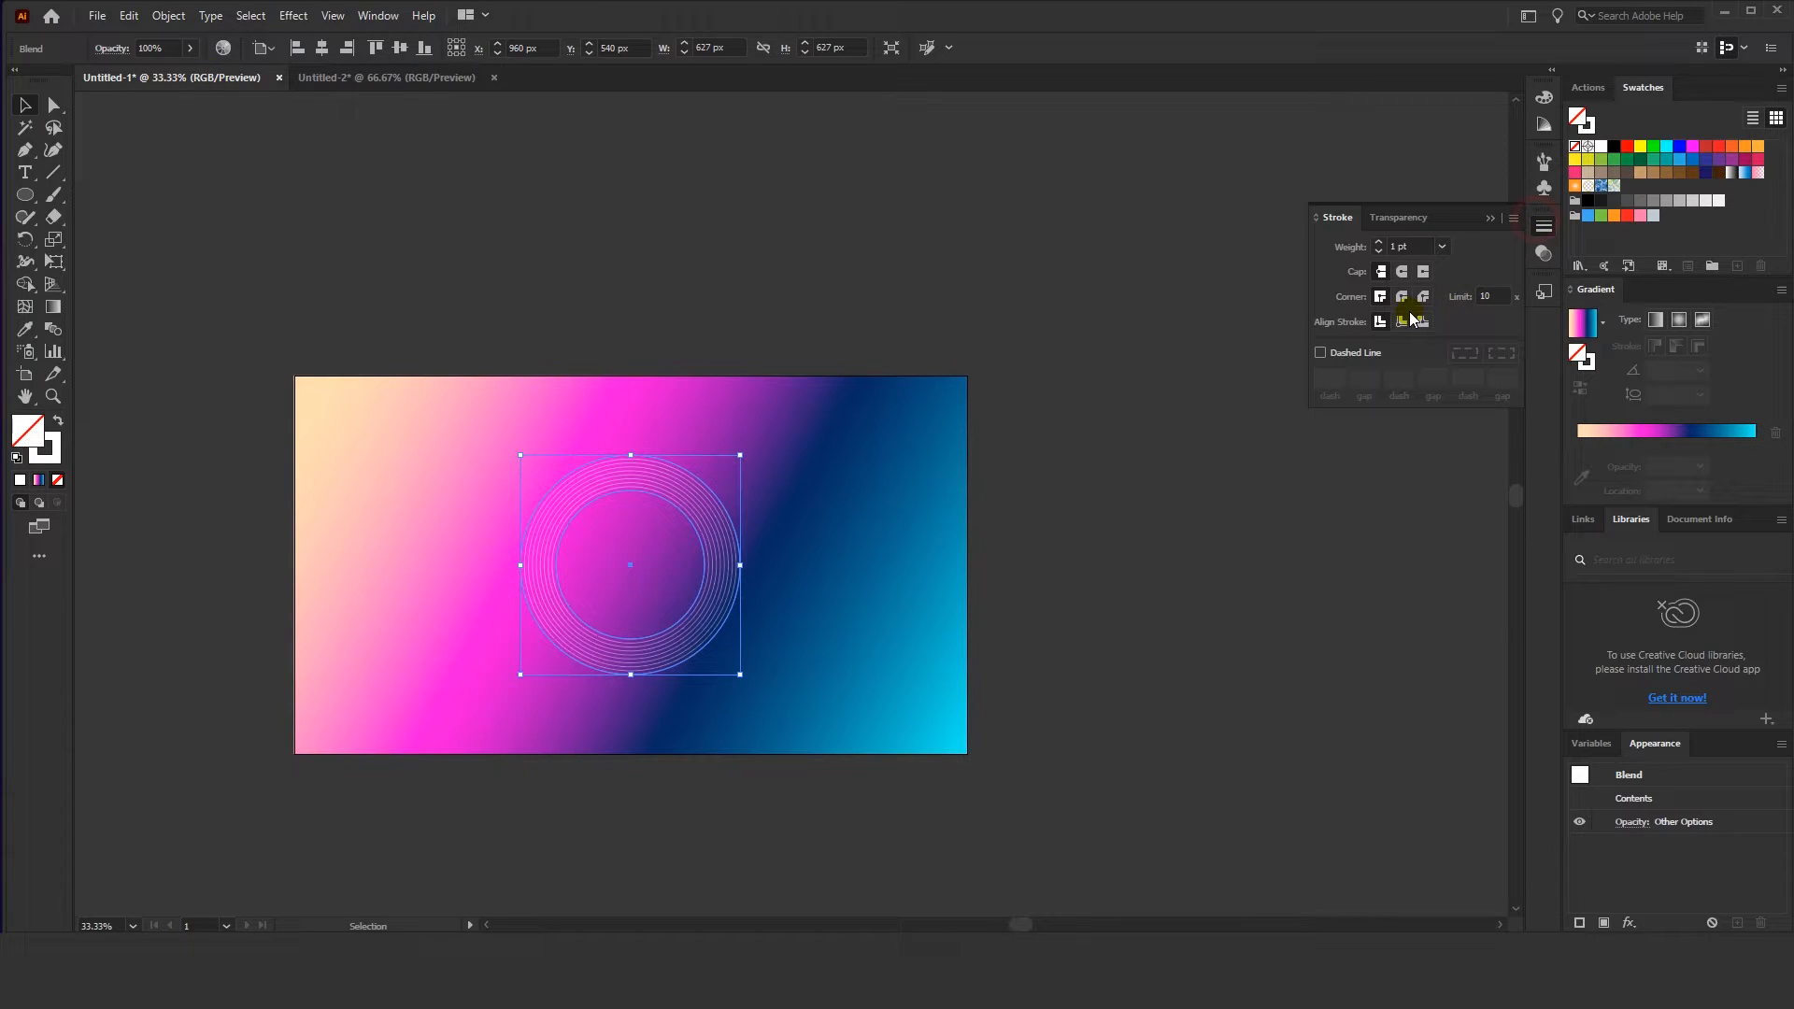
left_click(1411, 247)
type("2")
key("Return")
left_click(937, 323)
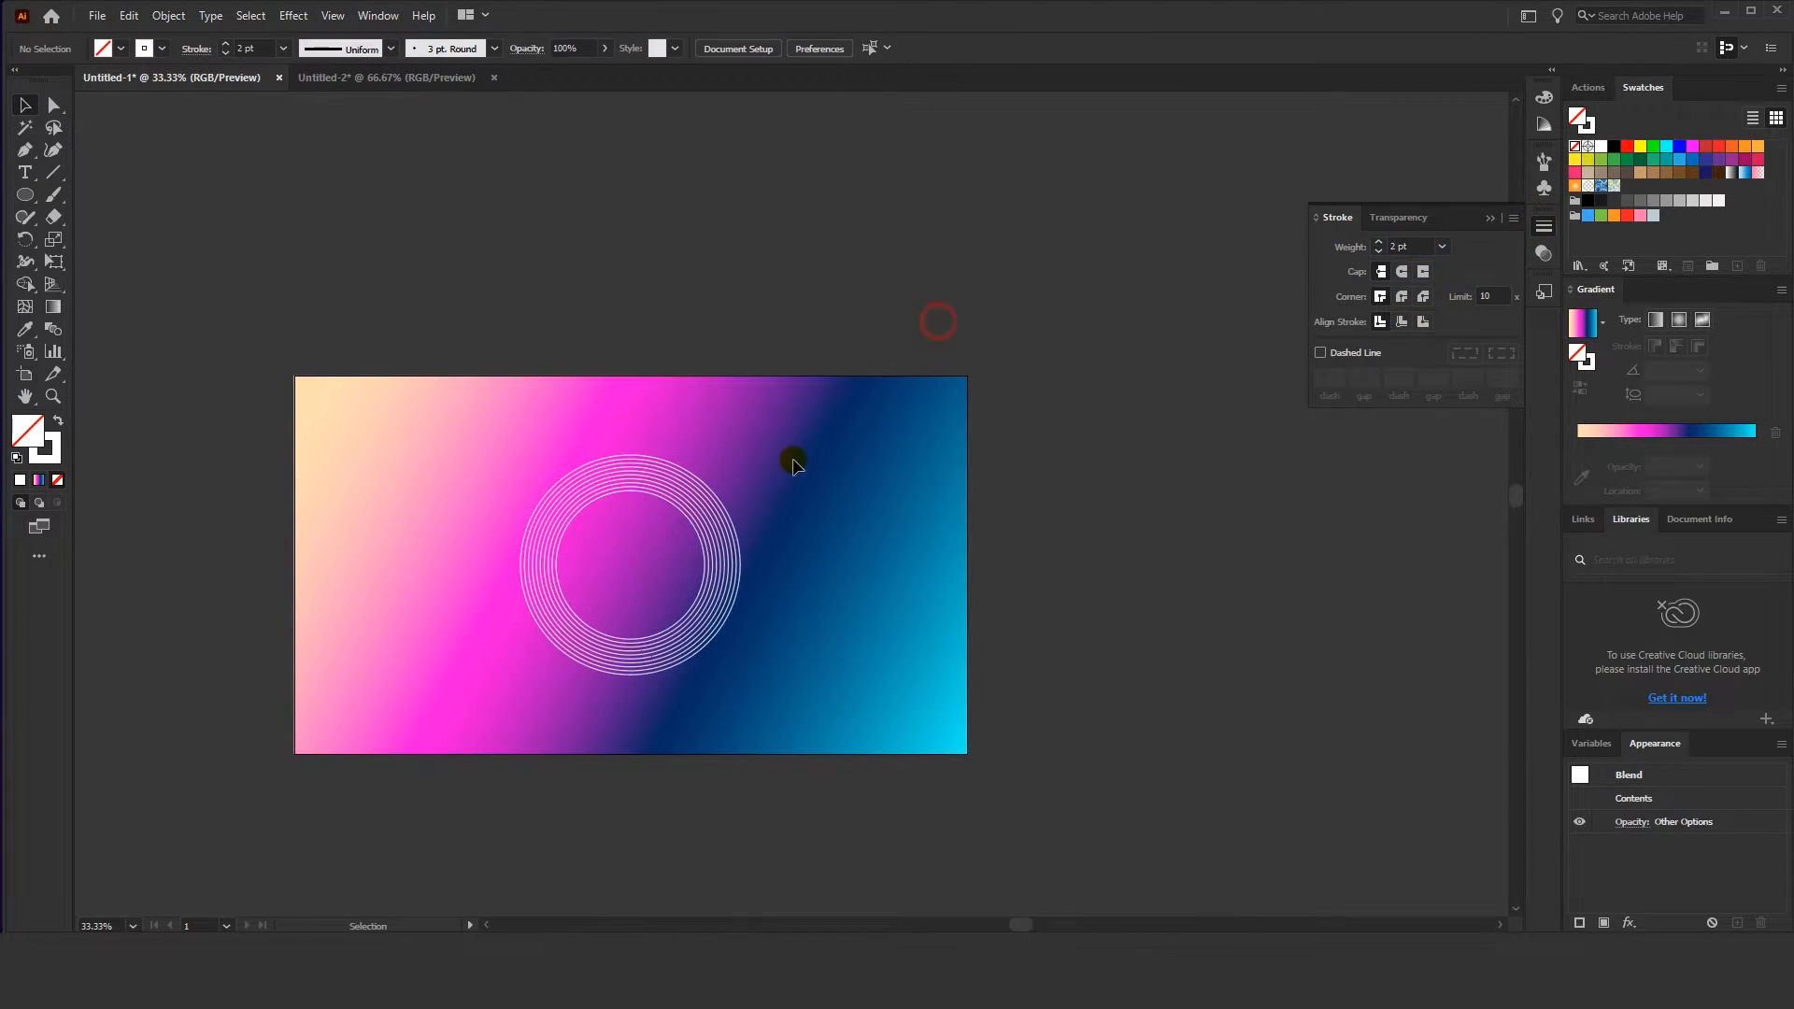
Change the blended rings' transparency blending mode to Overlay
left_click(713, 492)
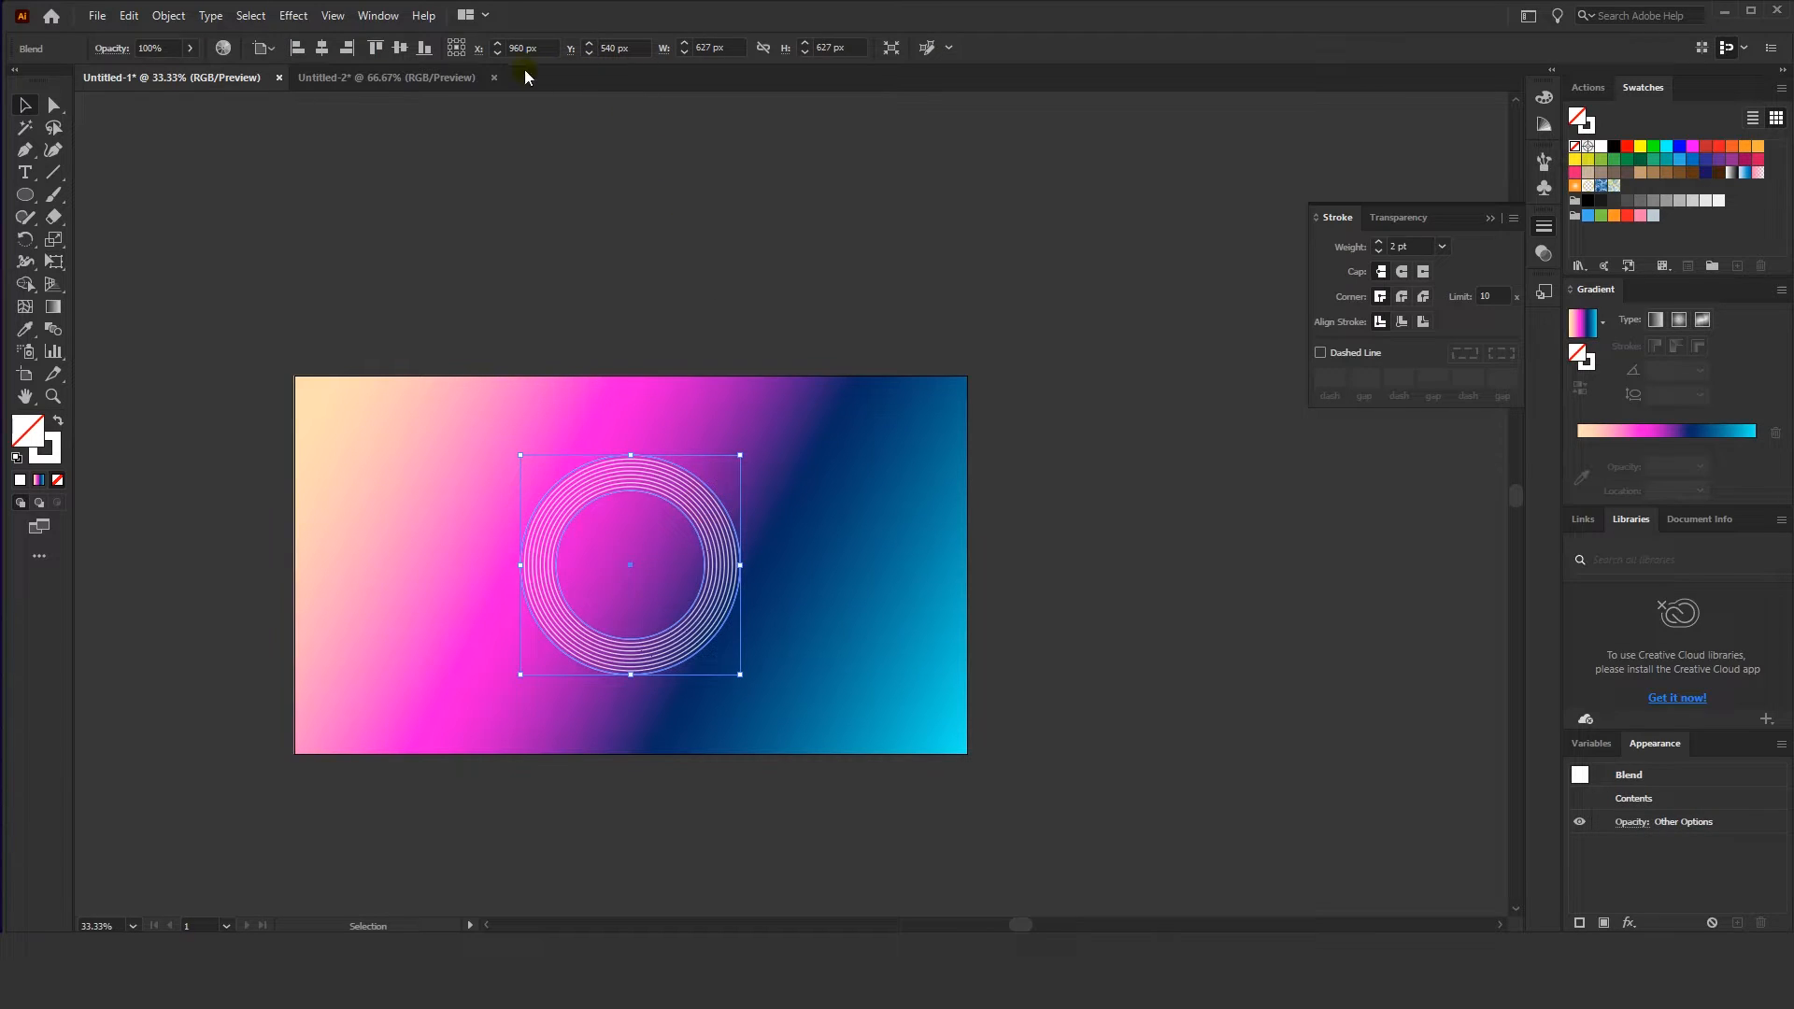
left_click(114, 51)
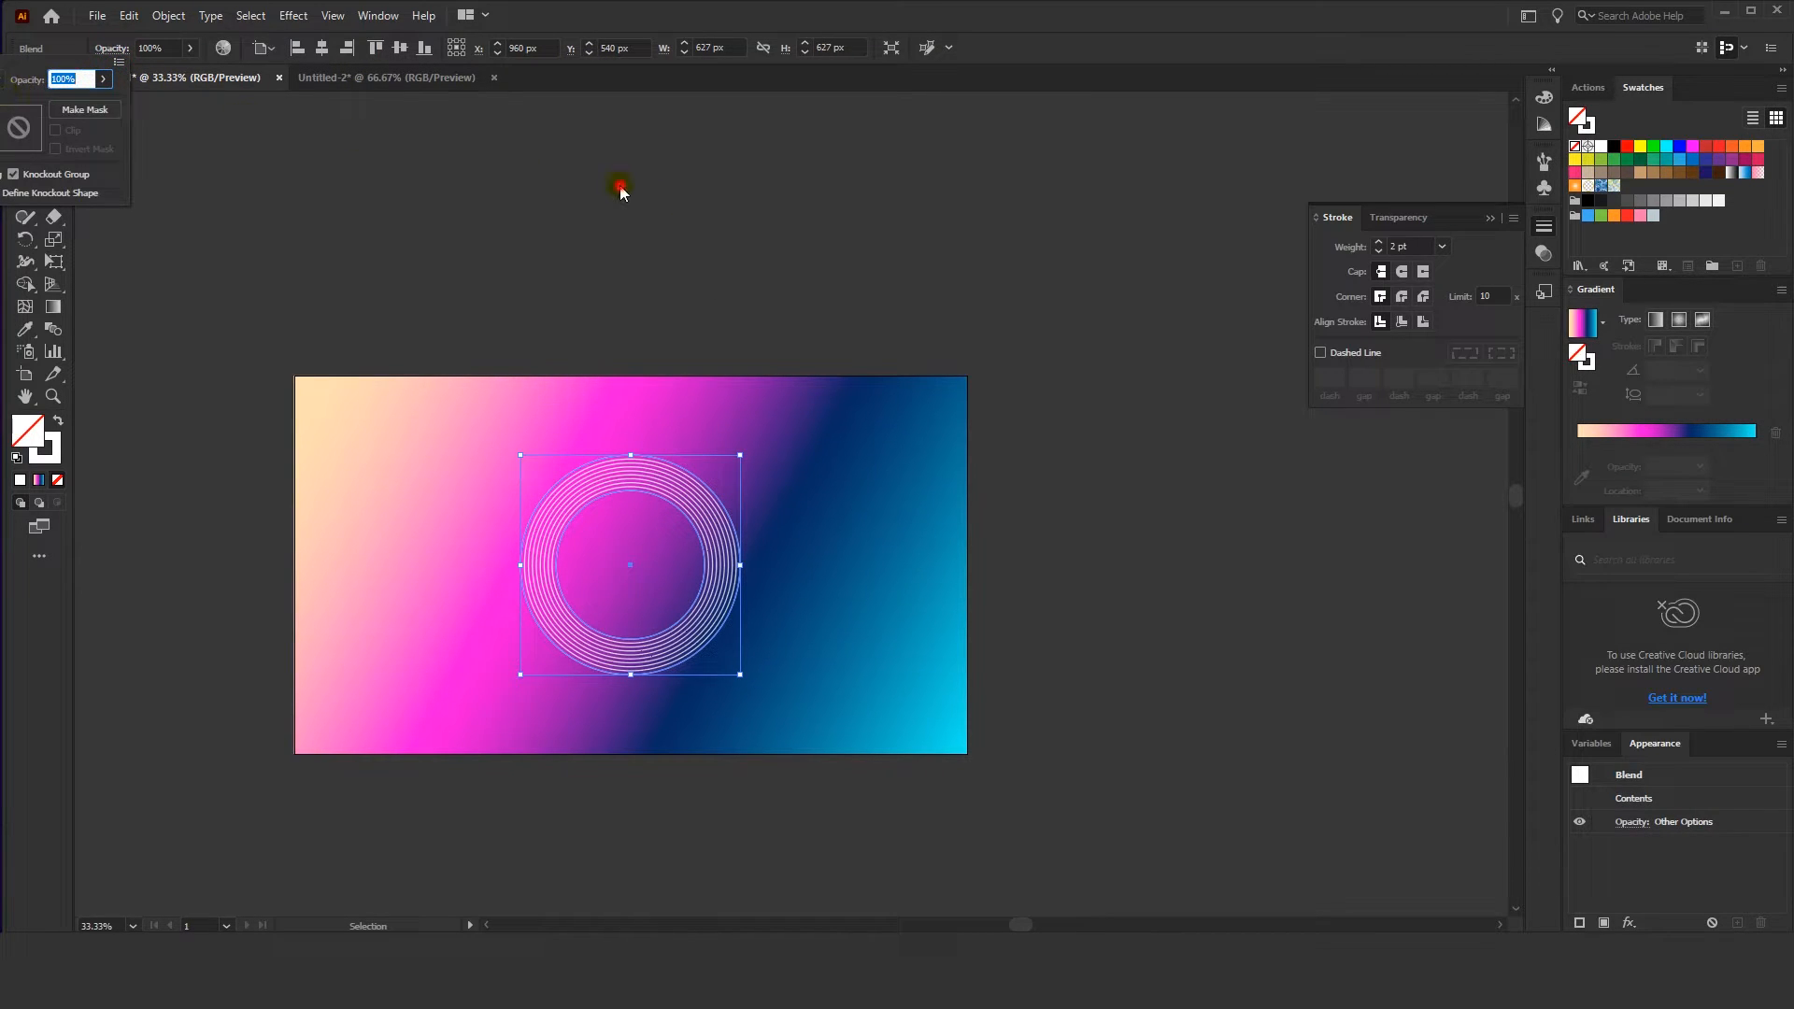
key("Escape")
left_click(1489, 217)
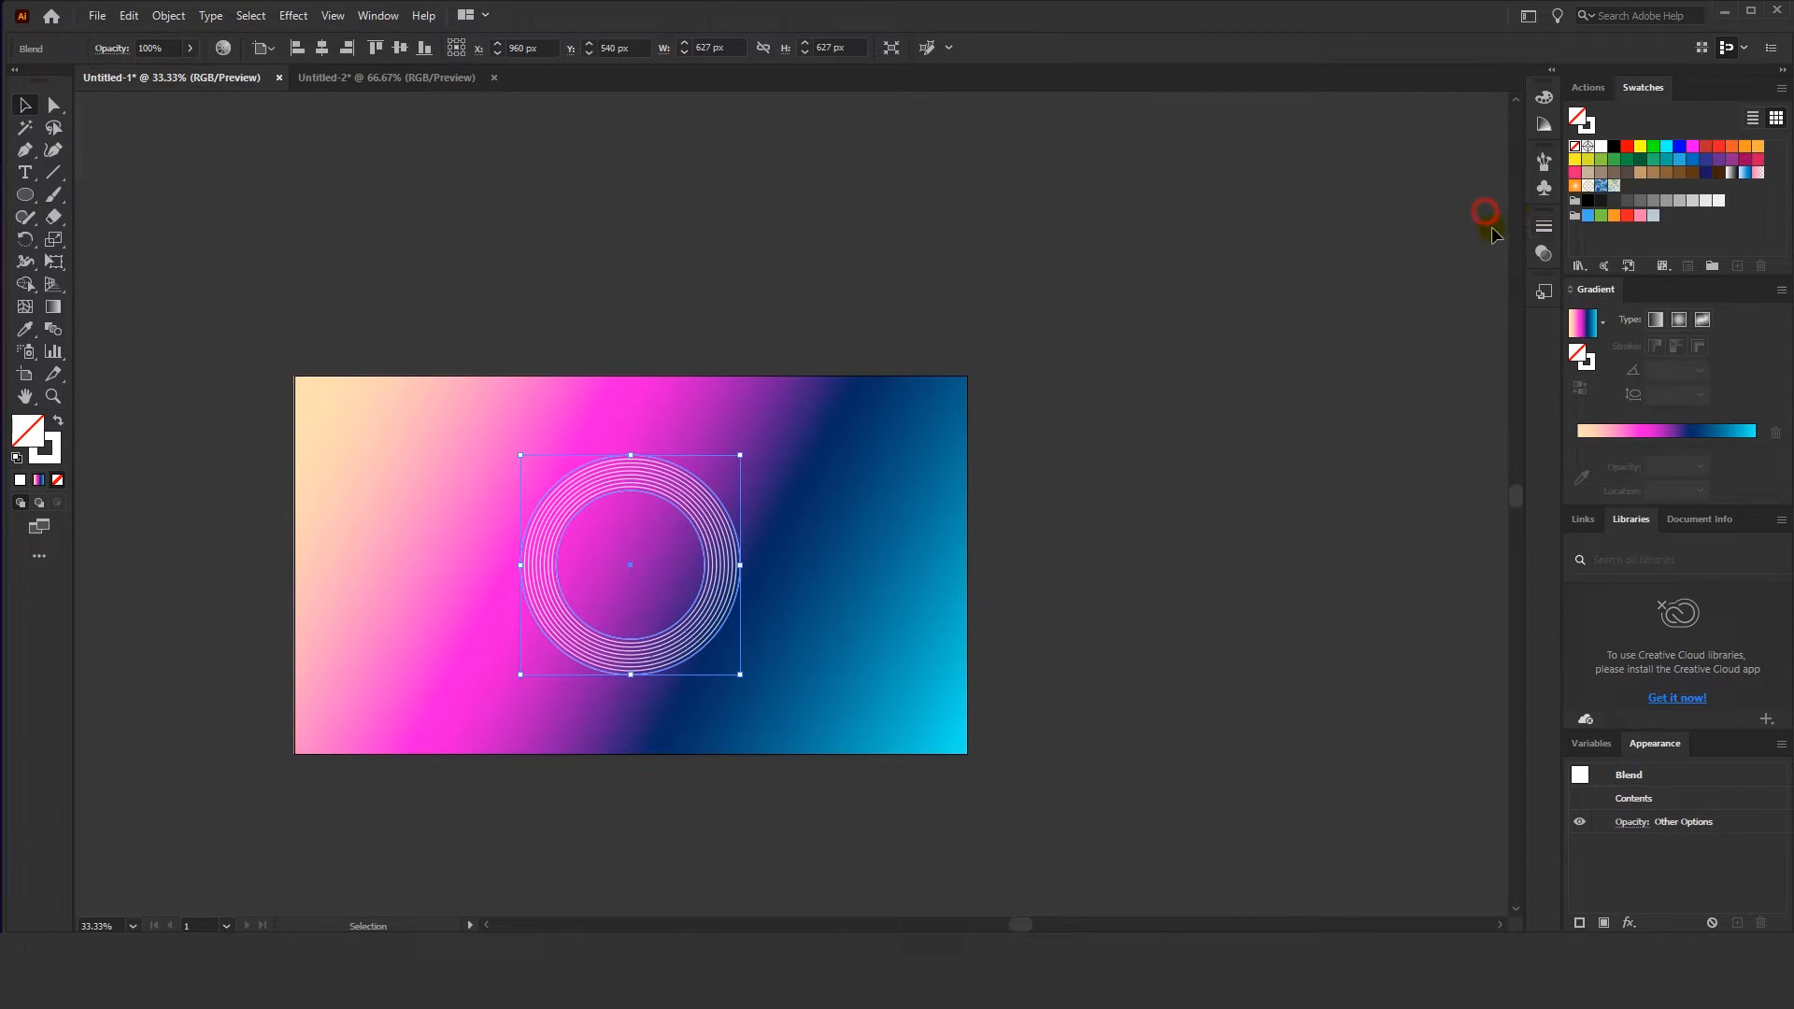
left_click(1544, 256)
left_click(1383, 246)
left_click(1361, 316)
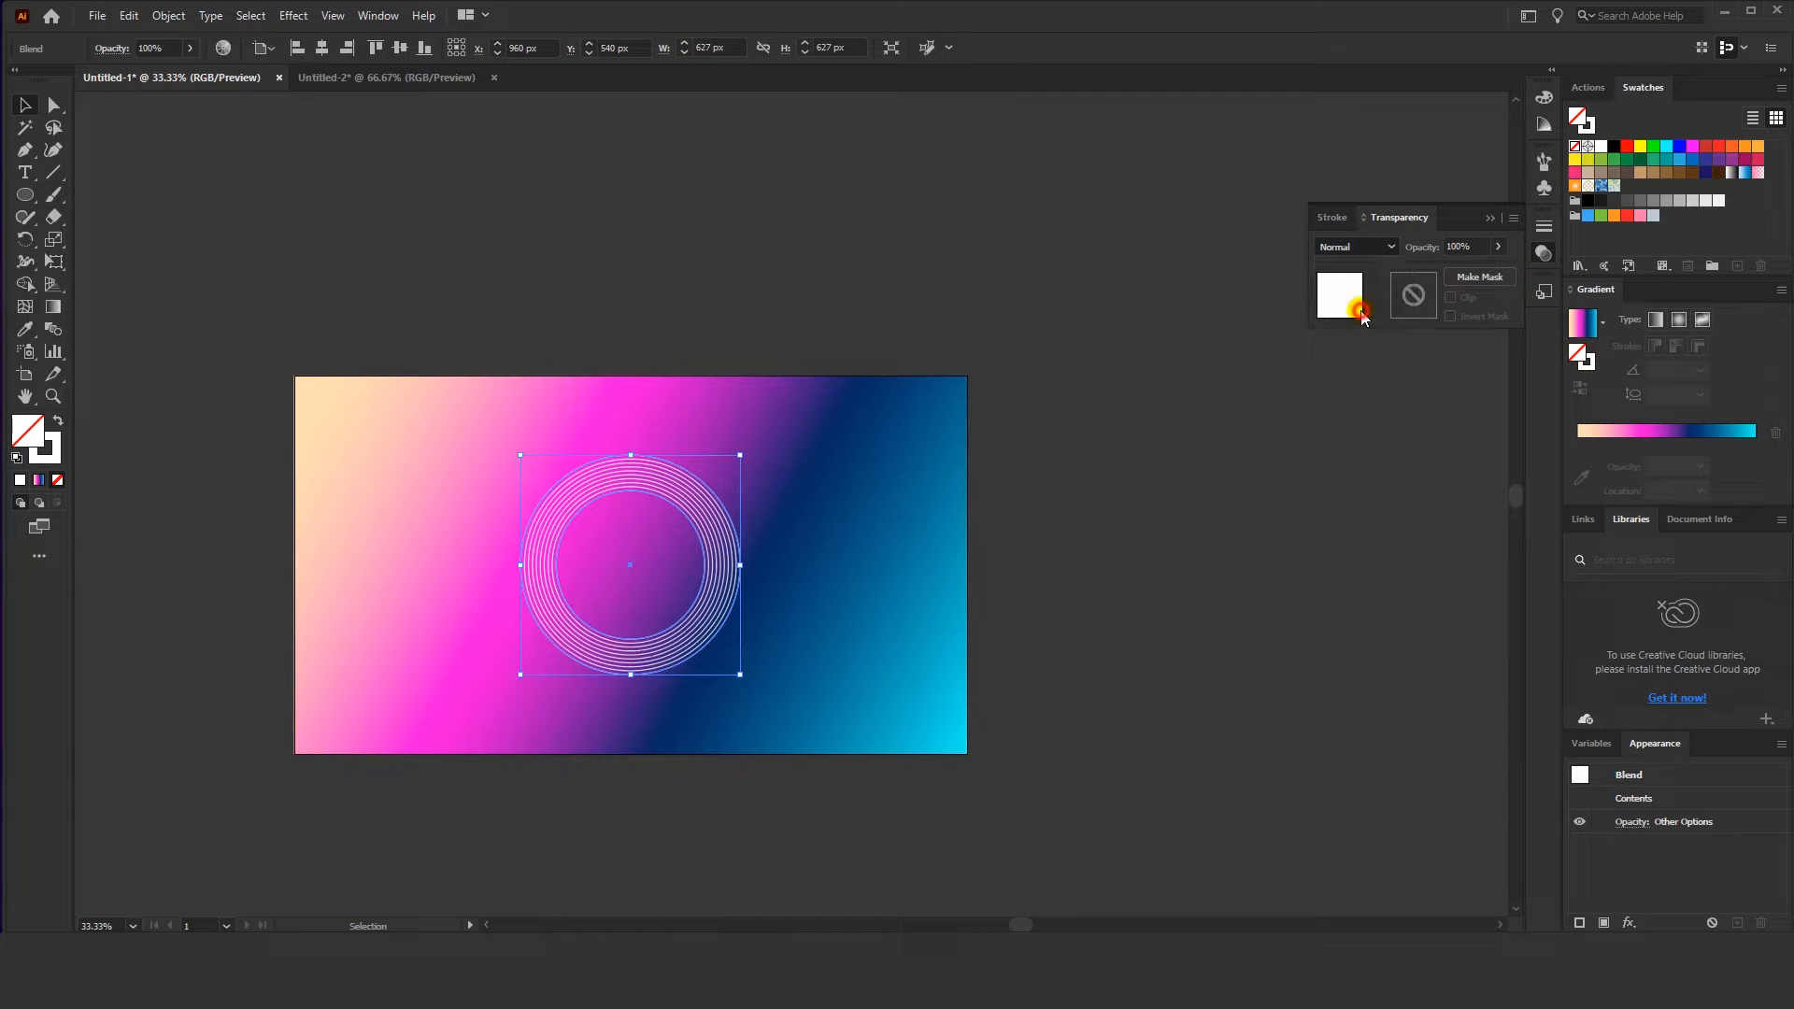
left_click(1359, 247)
left_click(1354, 423)
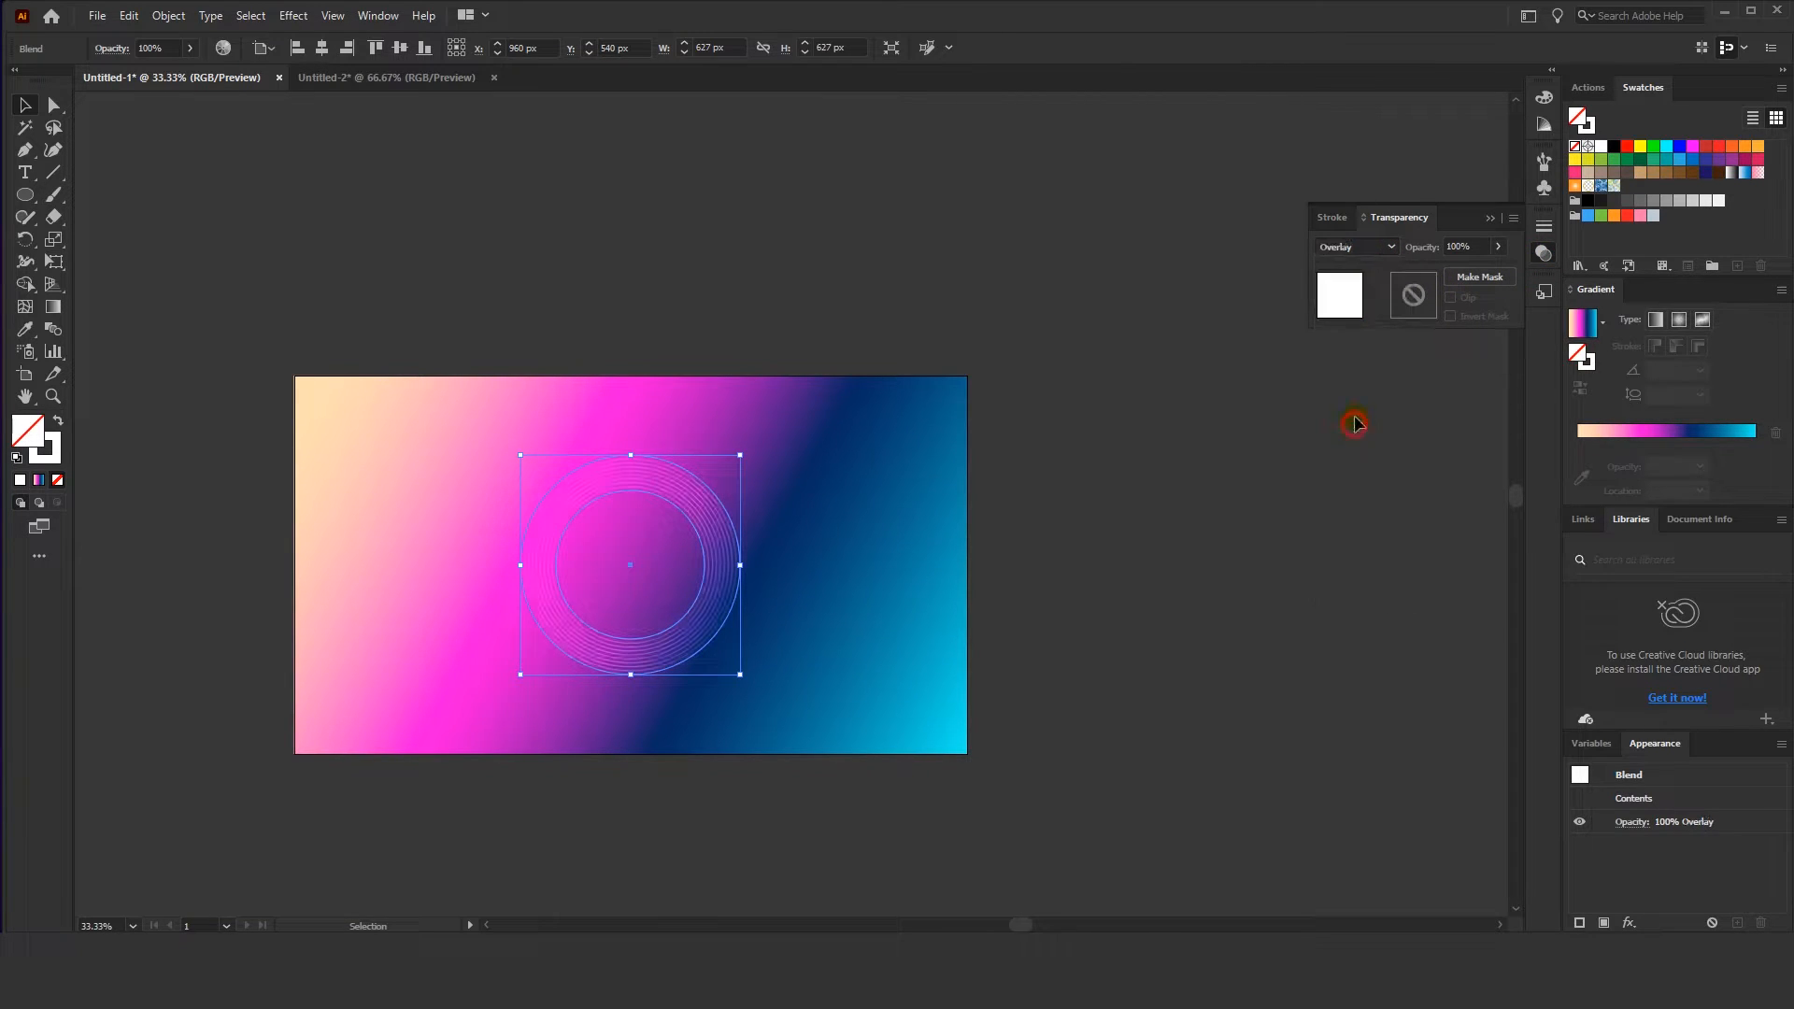
left_click(1077, 227)
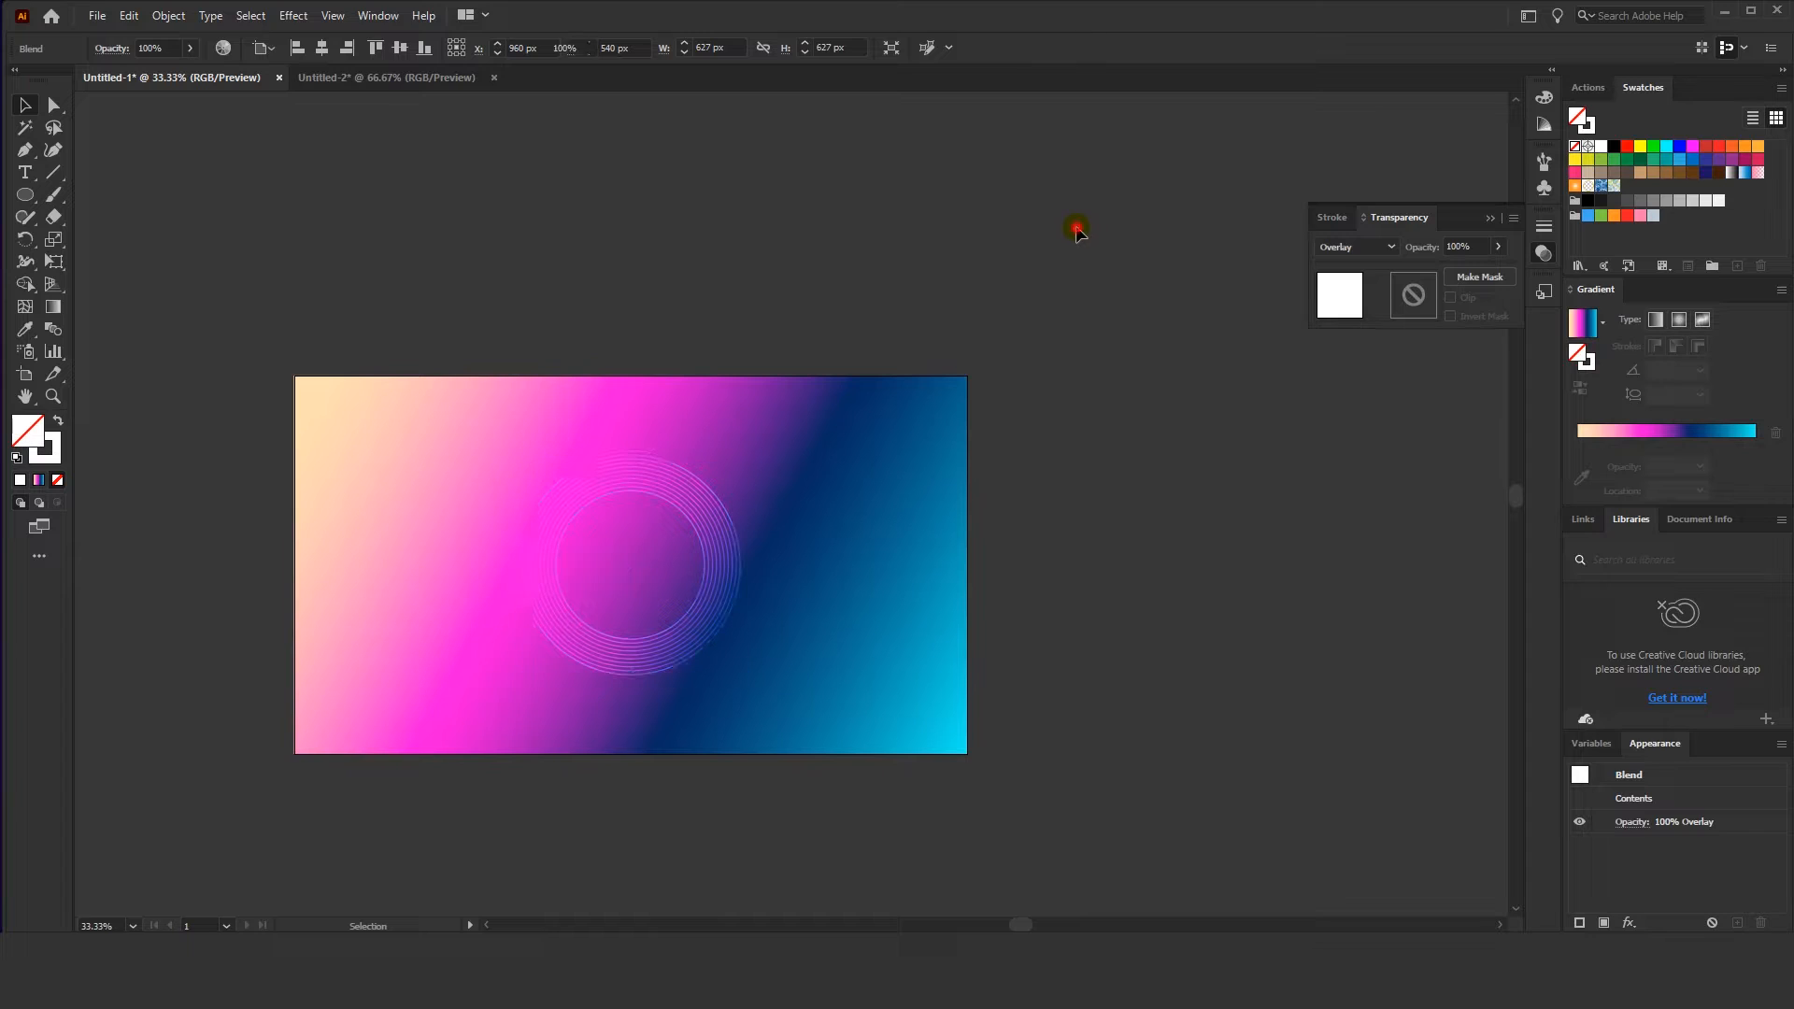
Enlarge the blended rings about their centre to 684 px and set their stroke weight to 1 pt
left_click(685, 484)
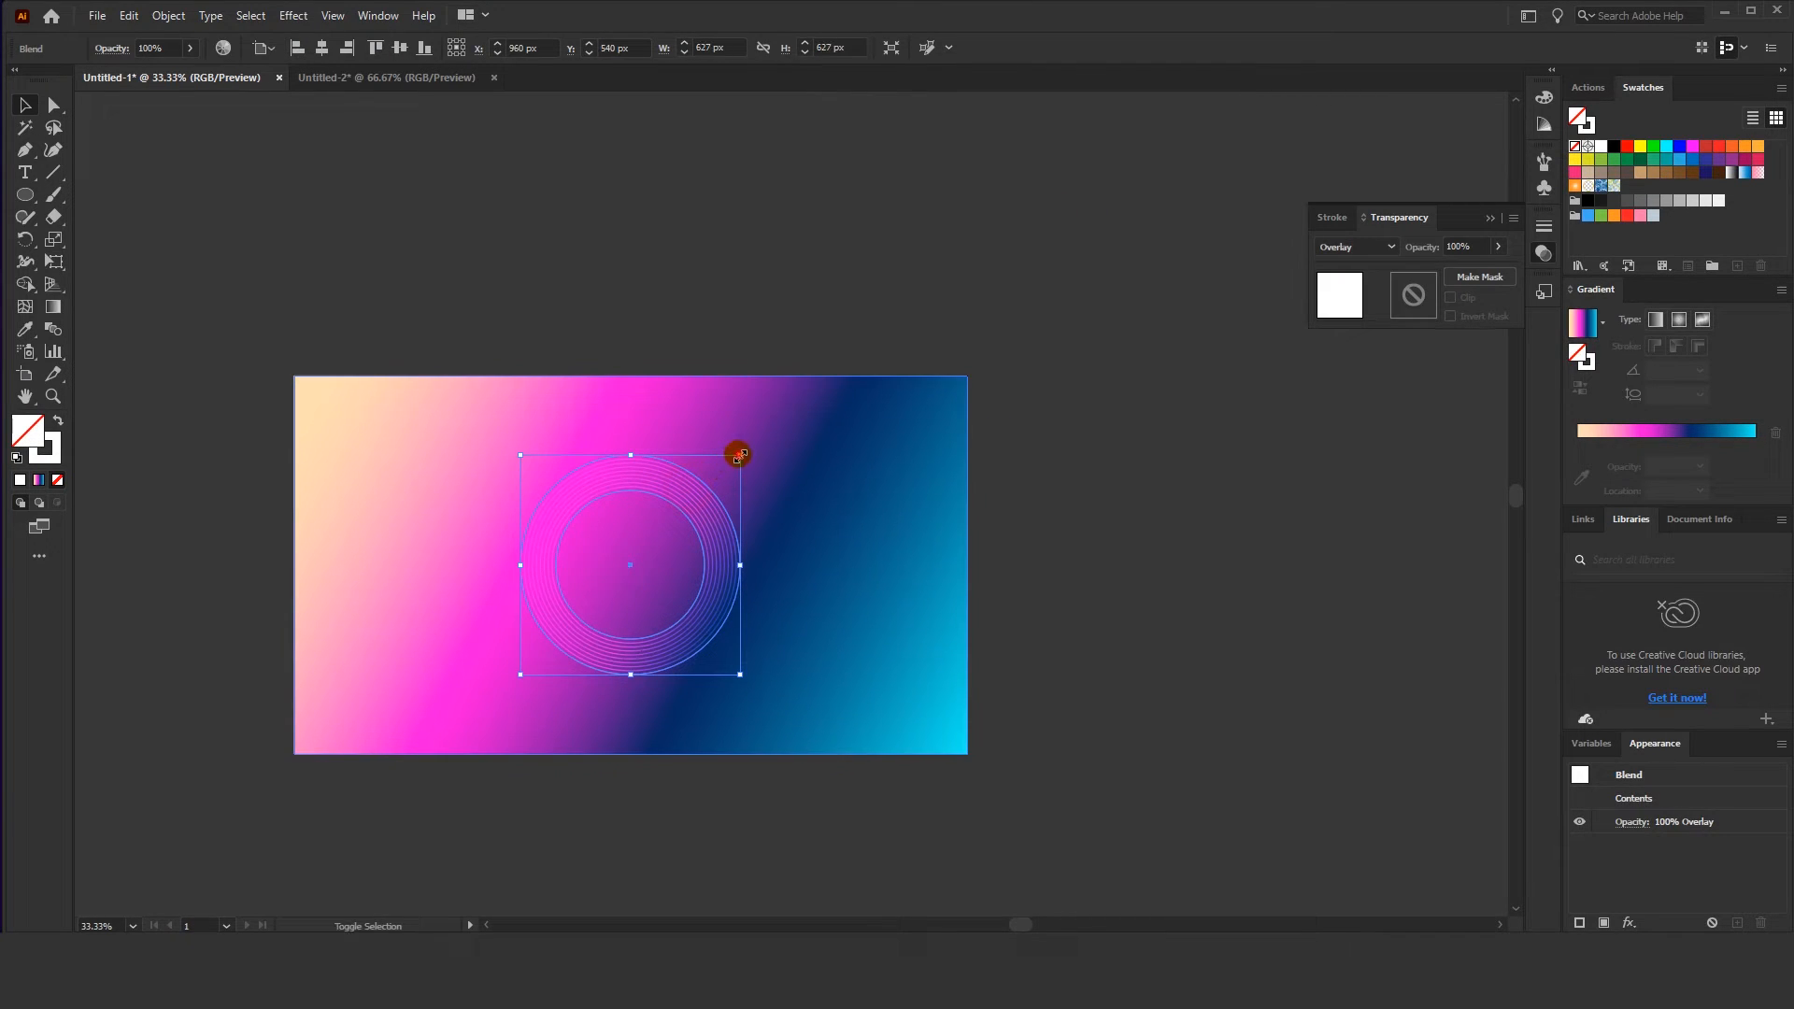
mouse_move(737, 452)
left_mouse_down()
mouse_move(761, 428)
mouse_move(751, 444)
left_mouse_up()
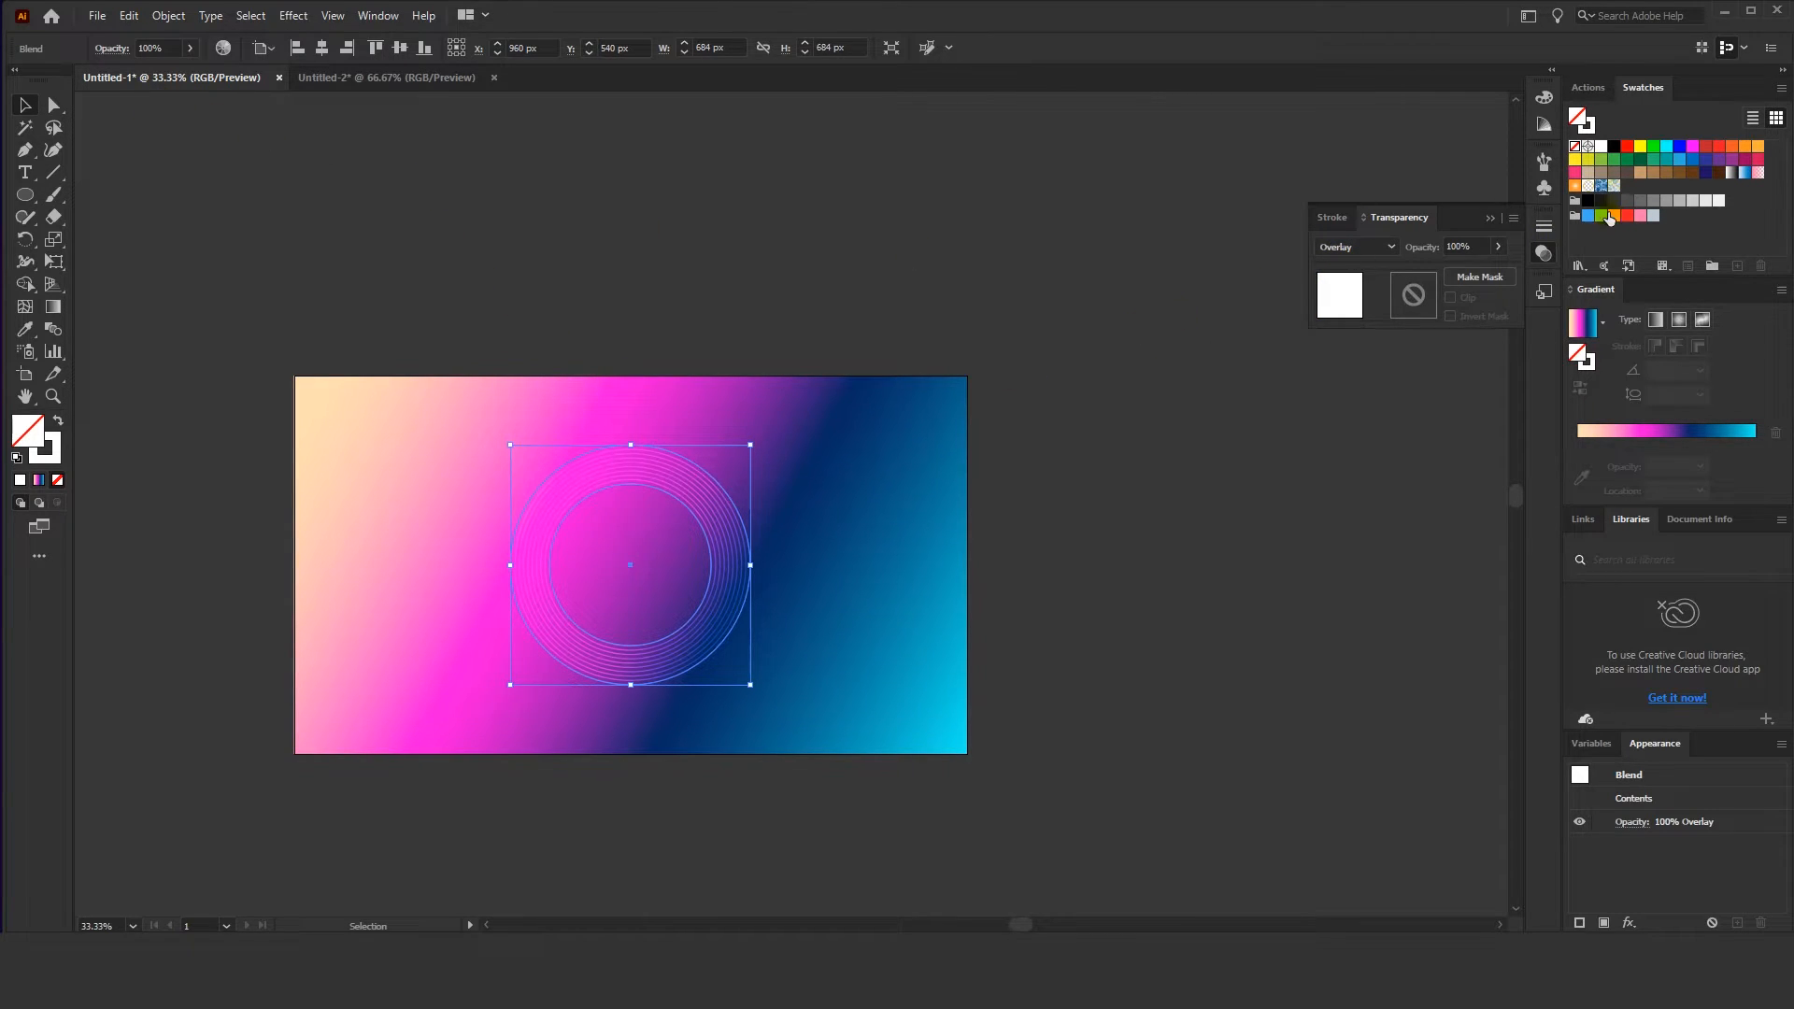
left_click(1544, 224)
left_click(1409, 246)
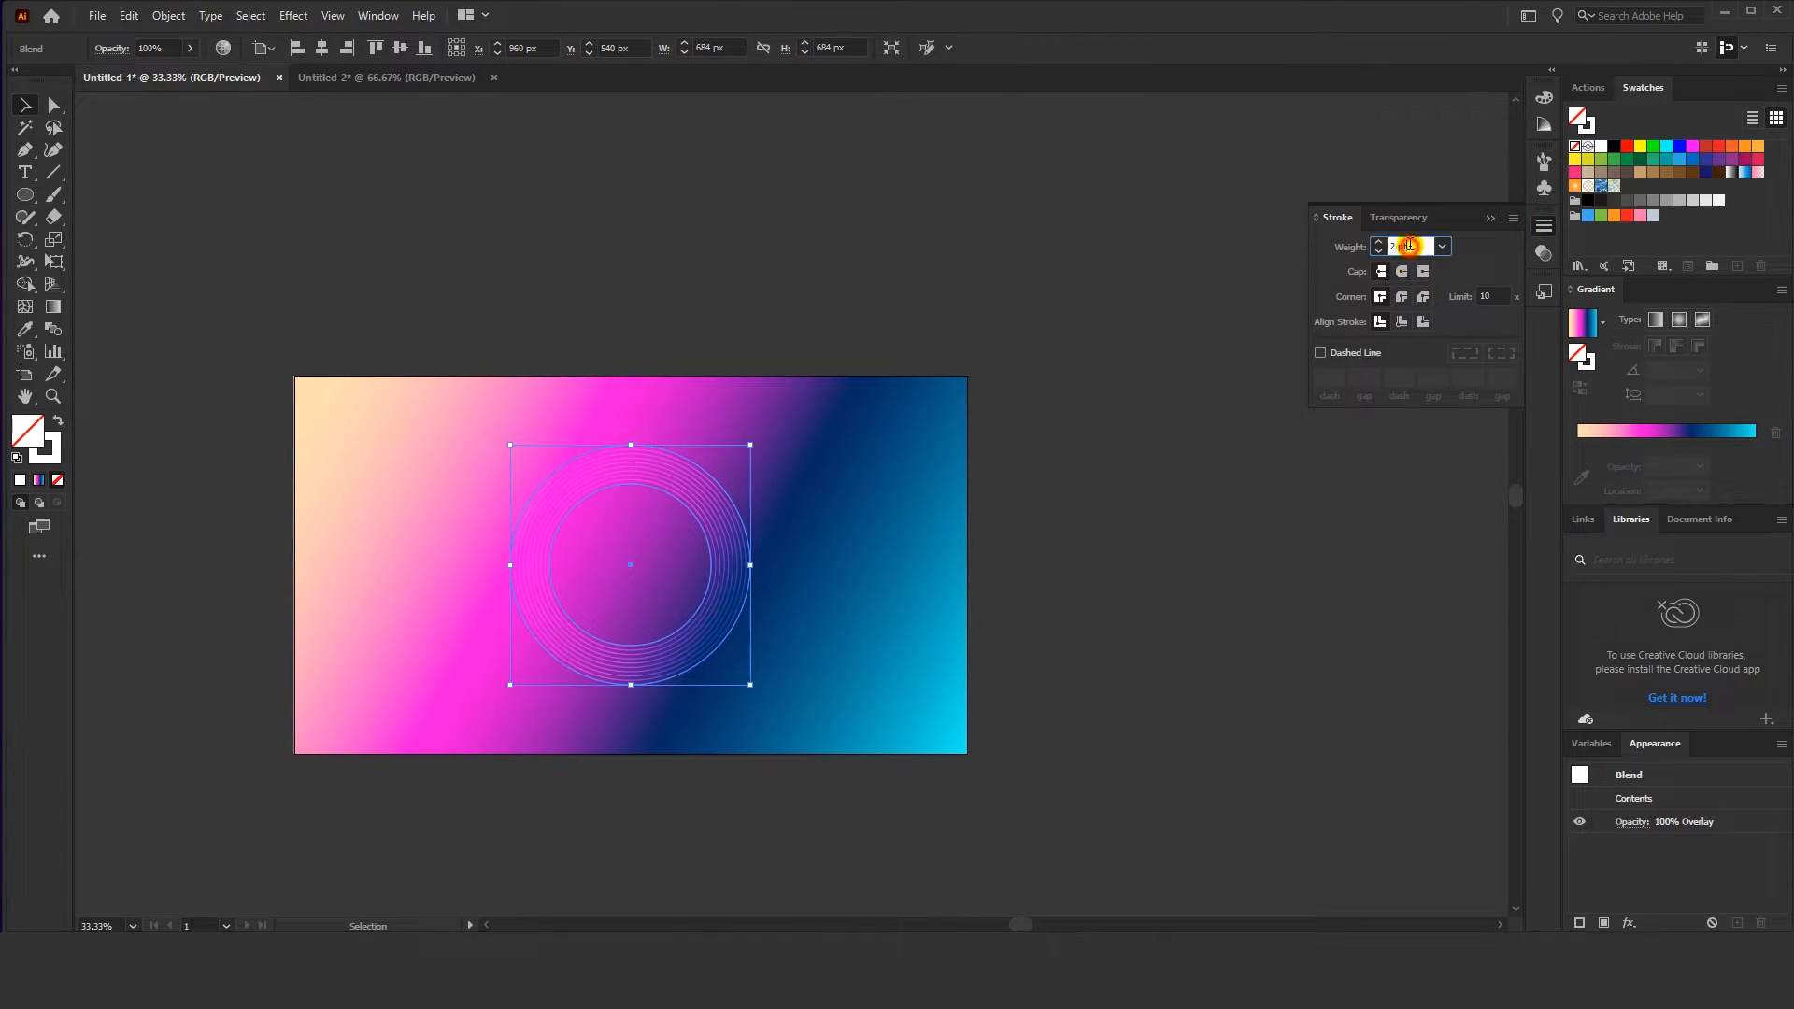
left_click(898, 223)
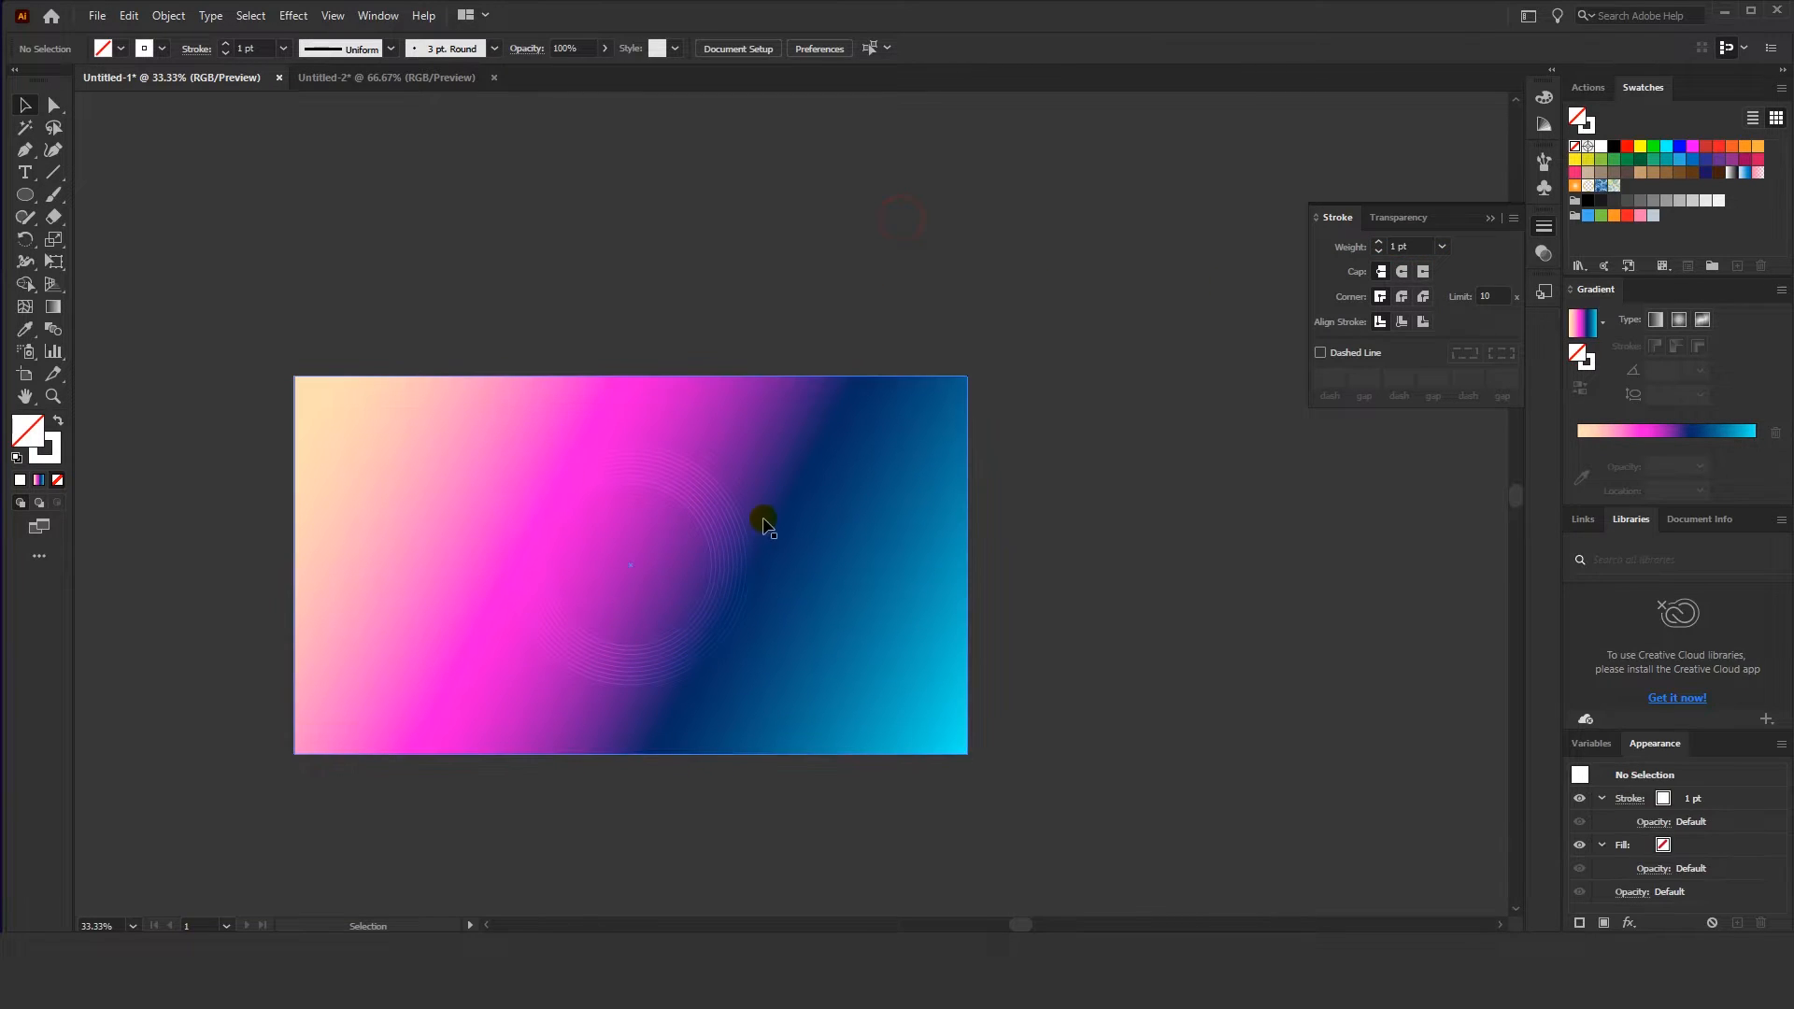
Enlarge the blended rings to 860 px and scale up a concentric copy extending past the artboard's top and bottom edges
left_click(735, 543)
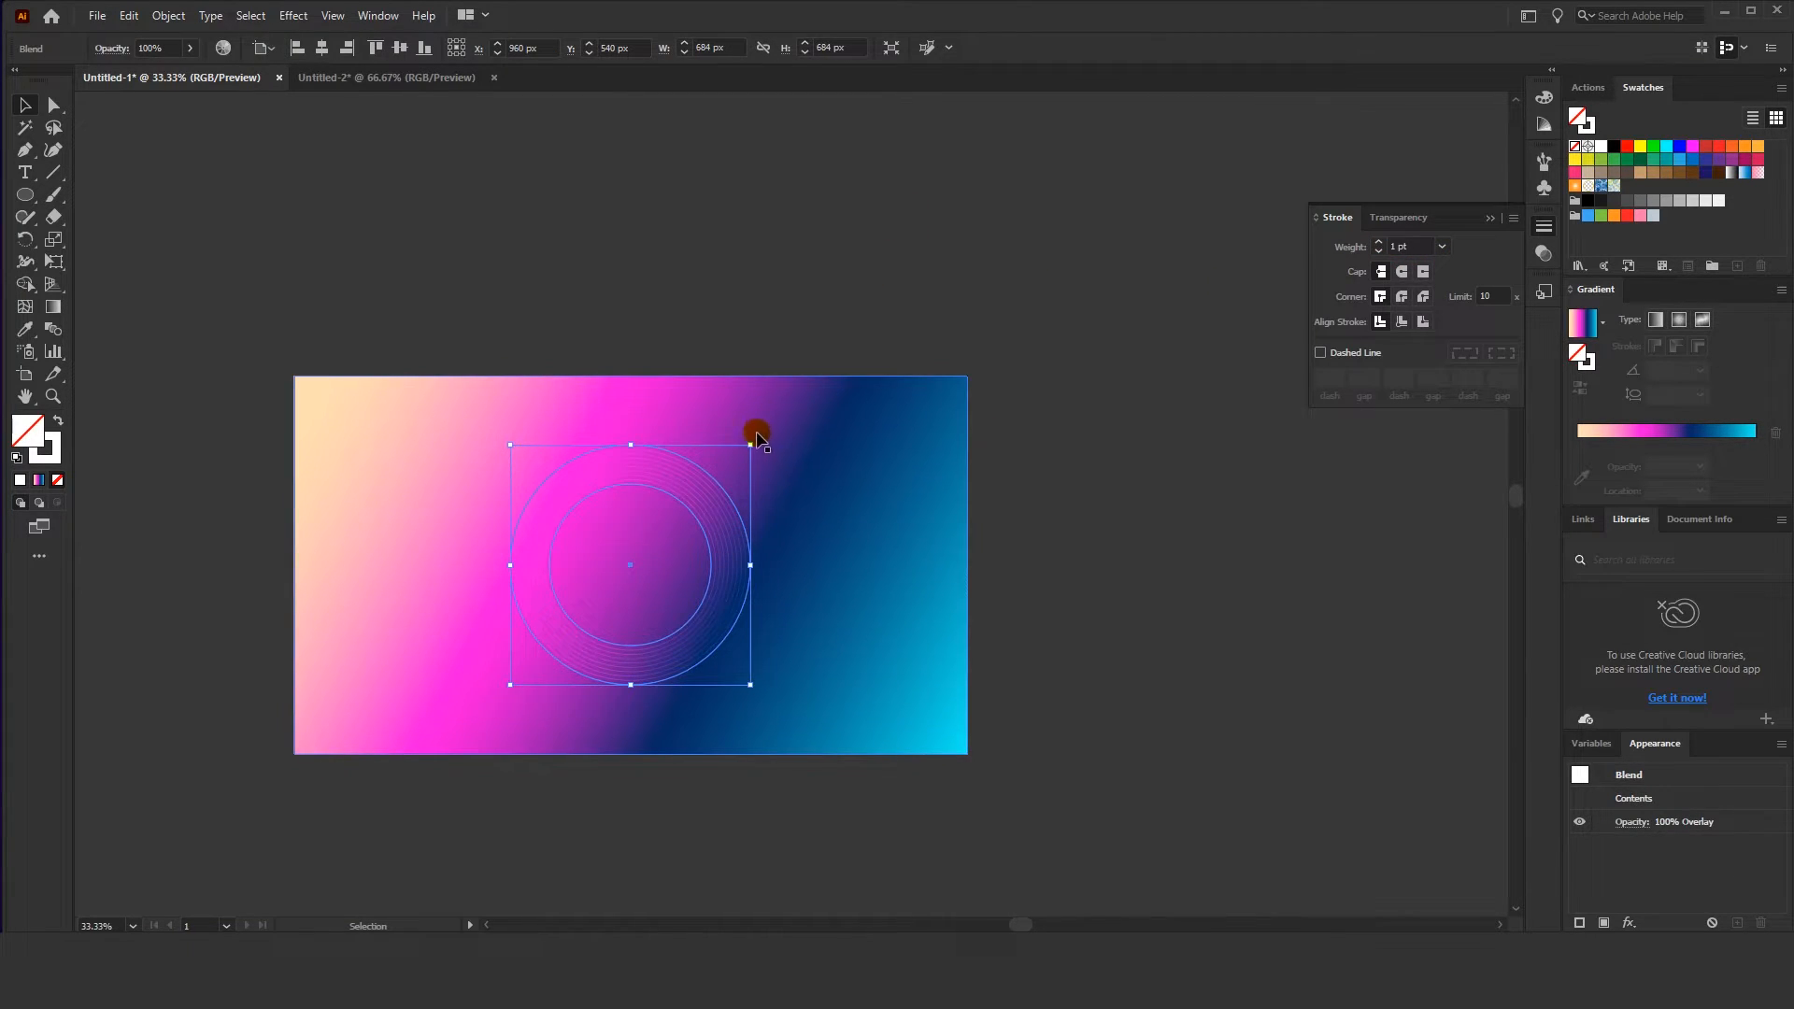
left_click_drag(751, 444, 781, 414)
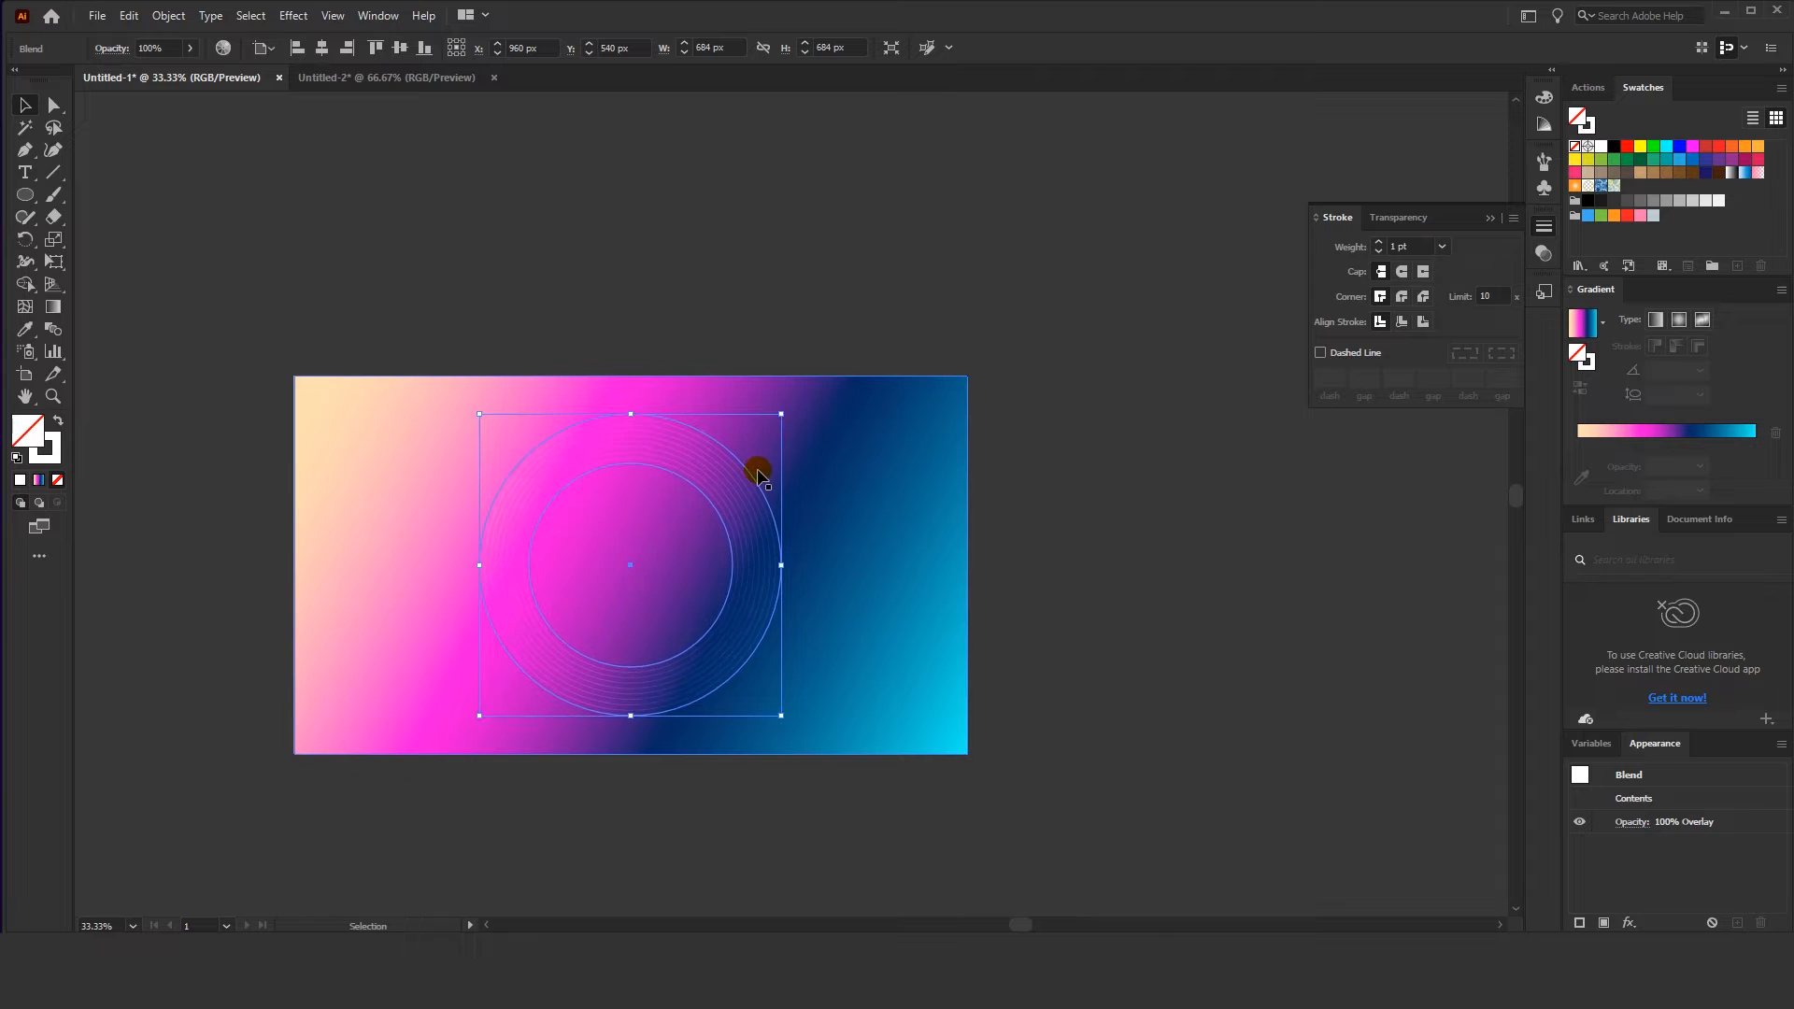
left_click_drag(759, 476, 921, 274)
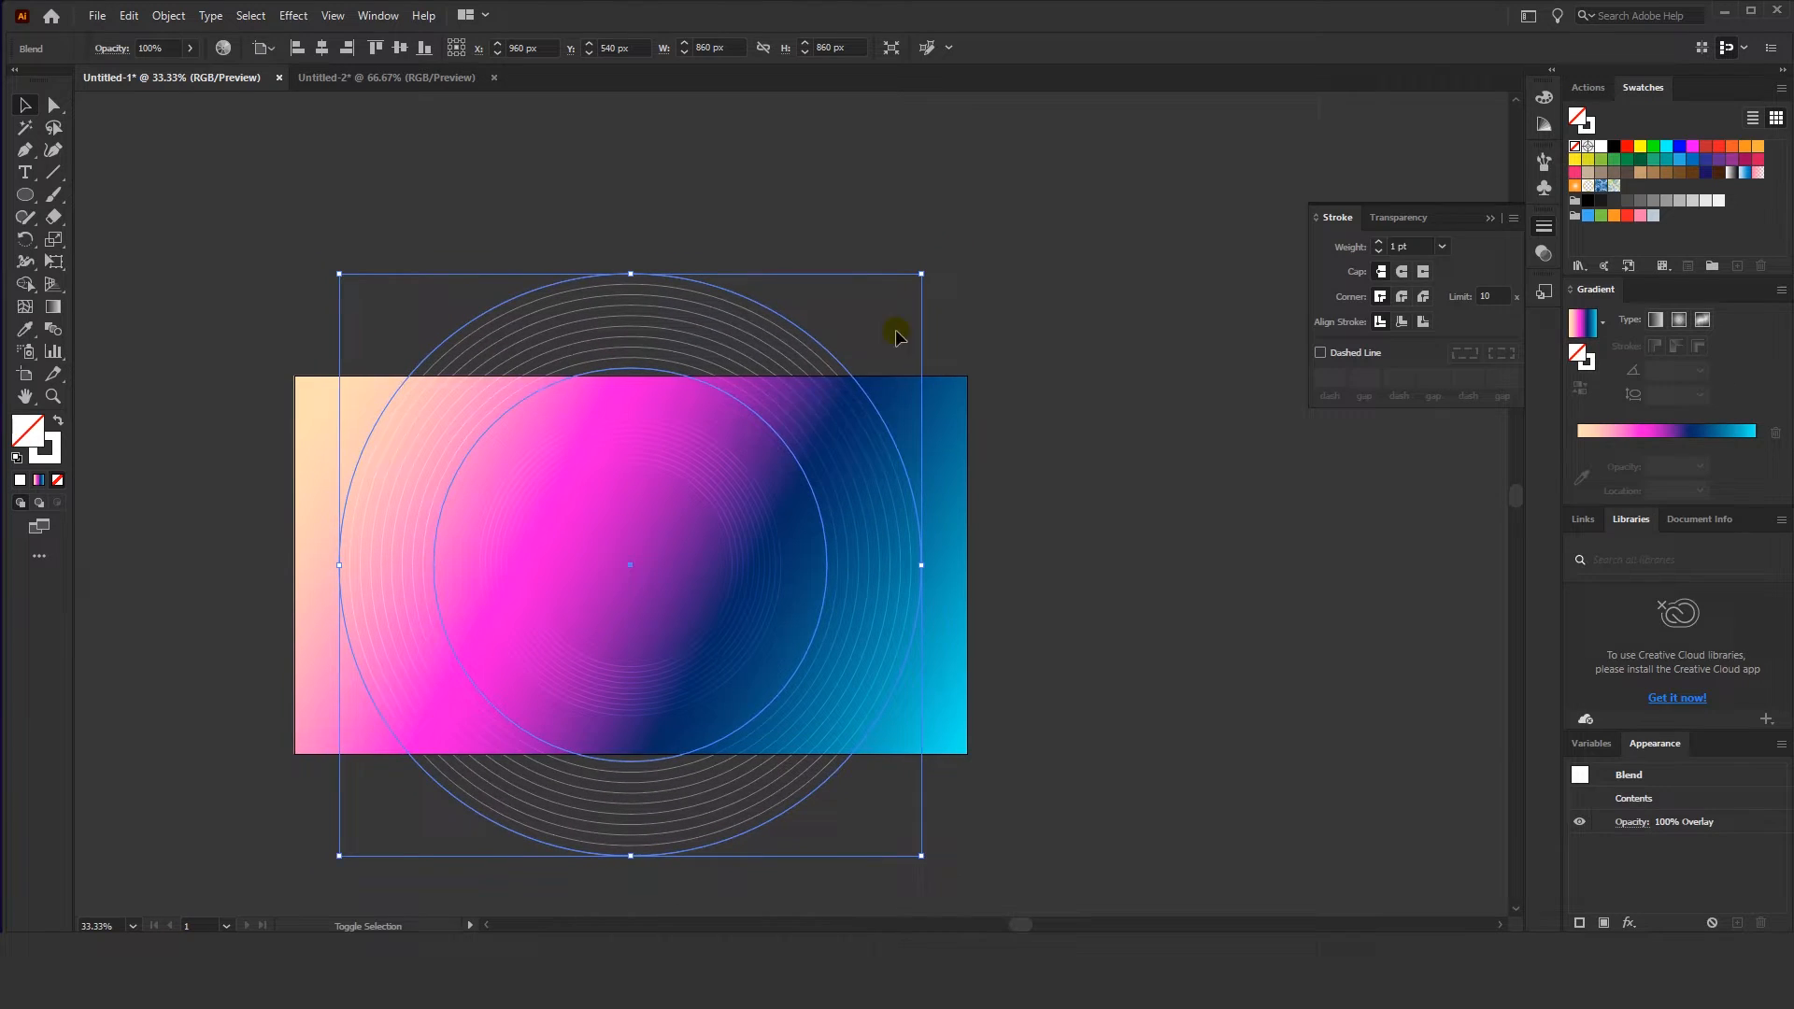
Inside the larger ring blend, scale the inner circle about its centre to 1431 px to tighten the ring spacing
double_click(794, 455)
left_click(793, 453)
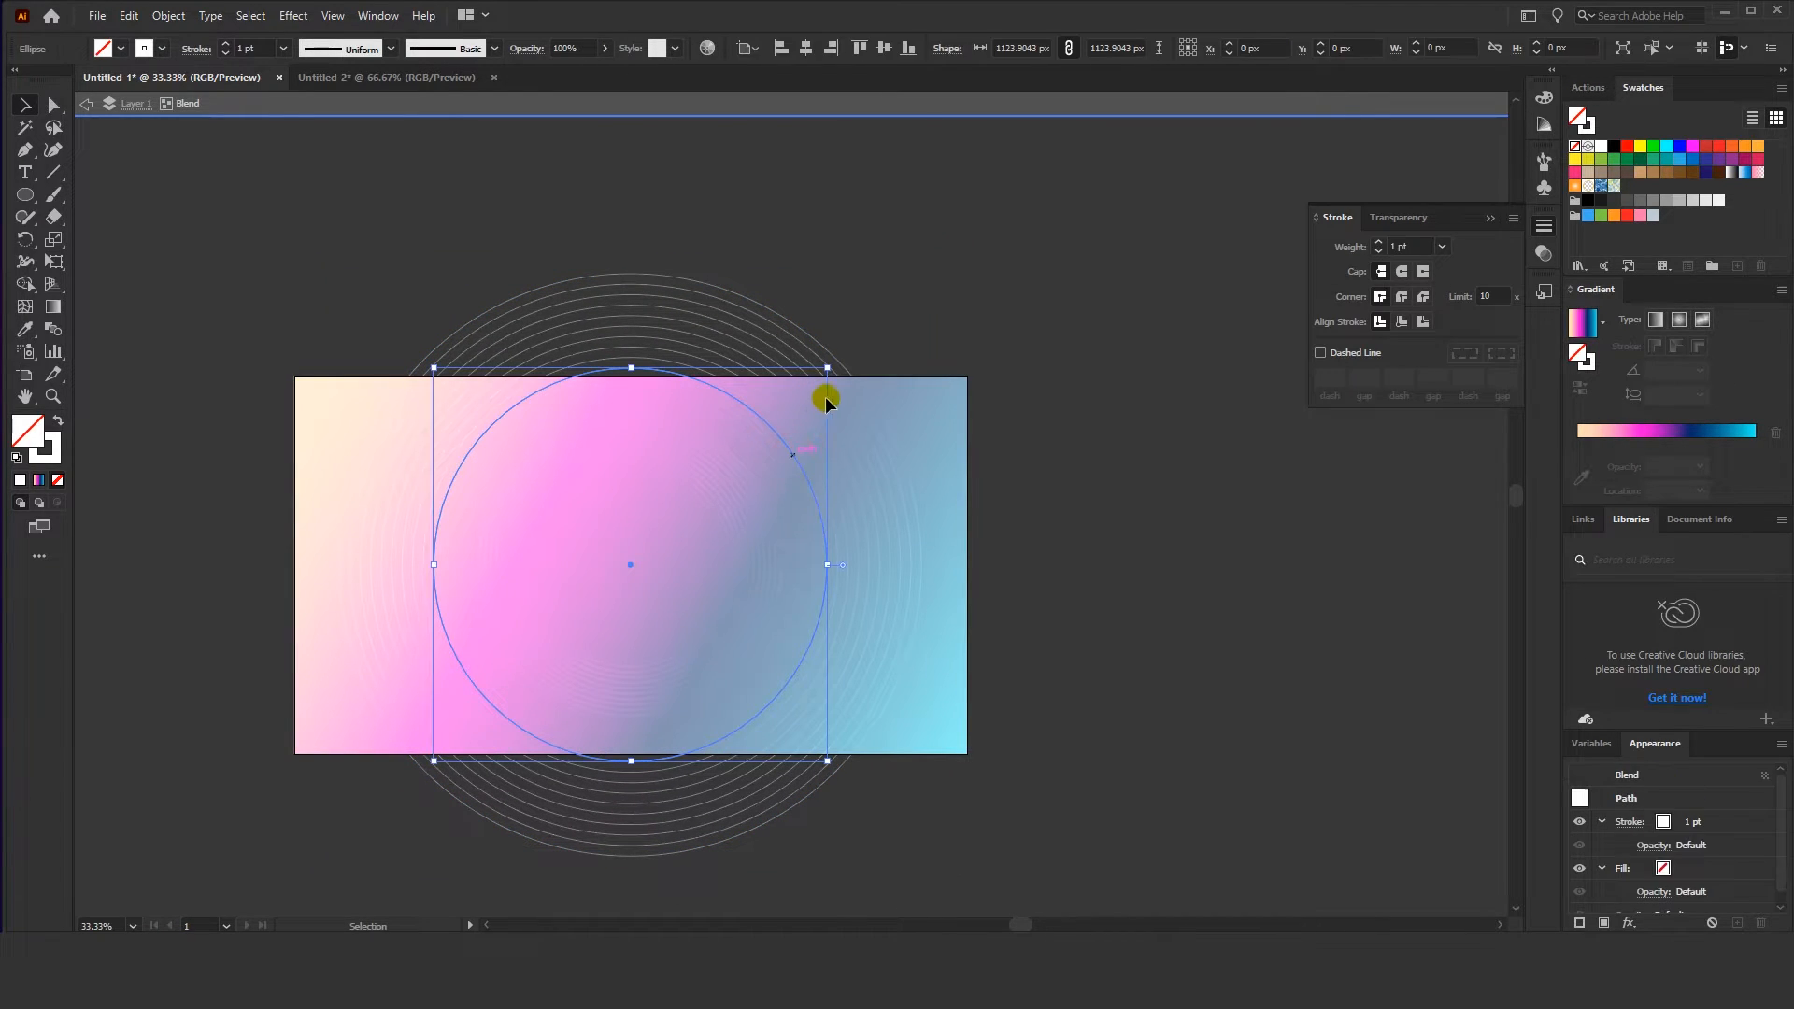
left_click_drag(827, 370, 881, 315)
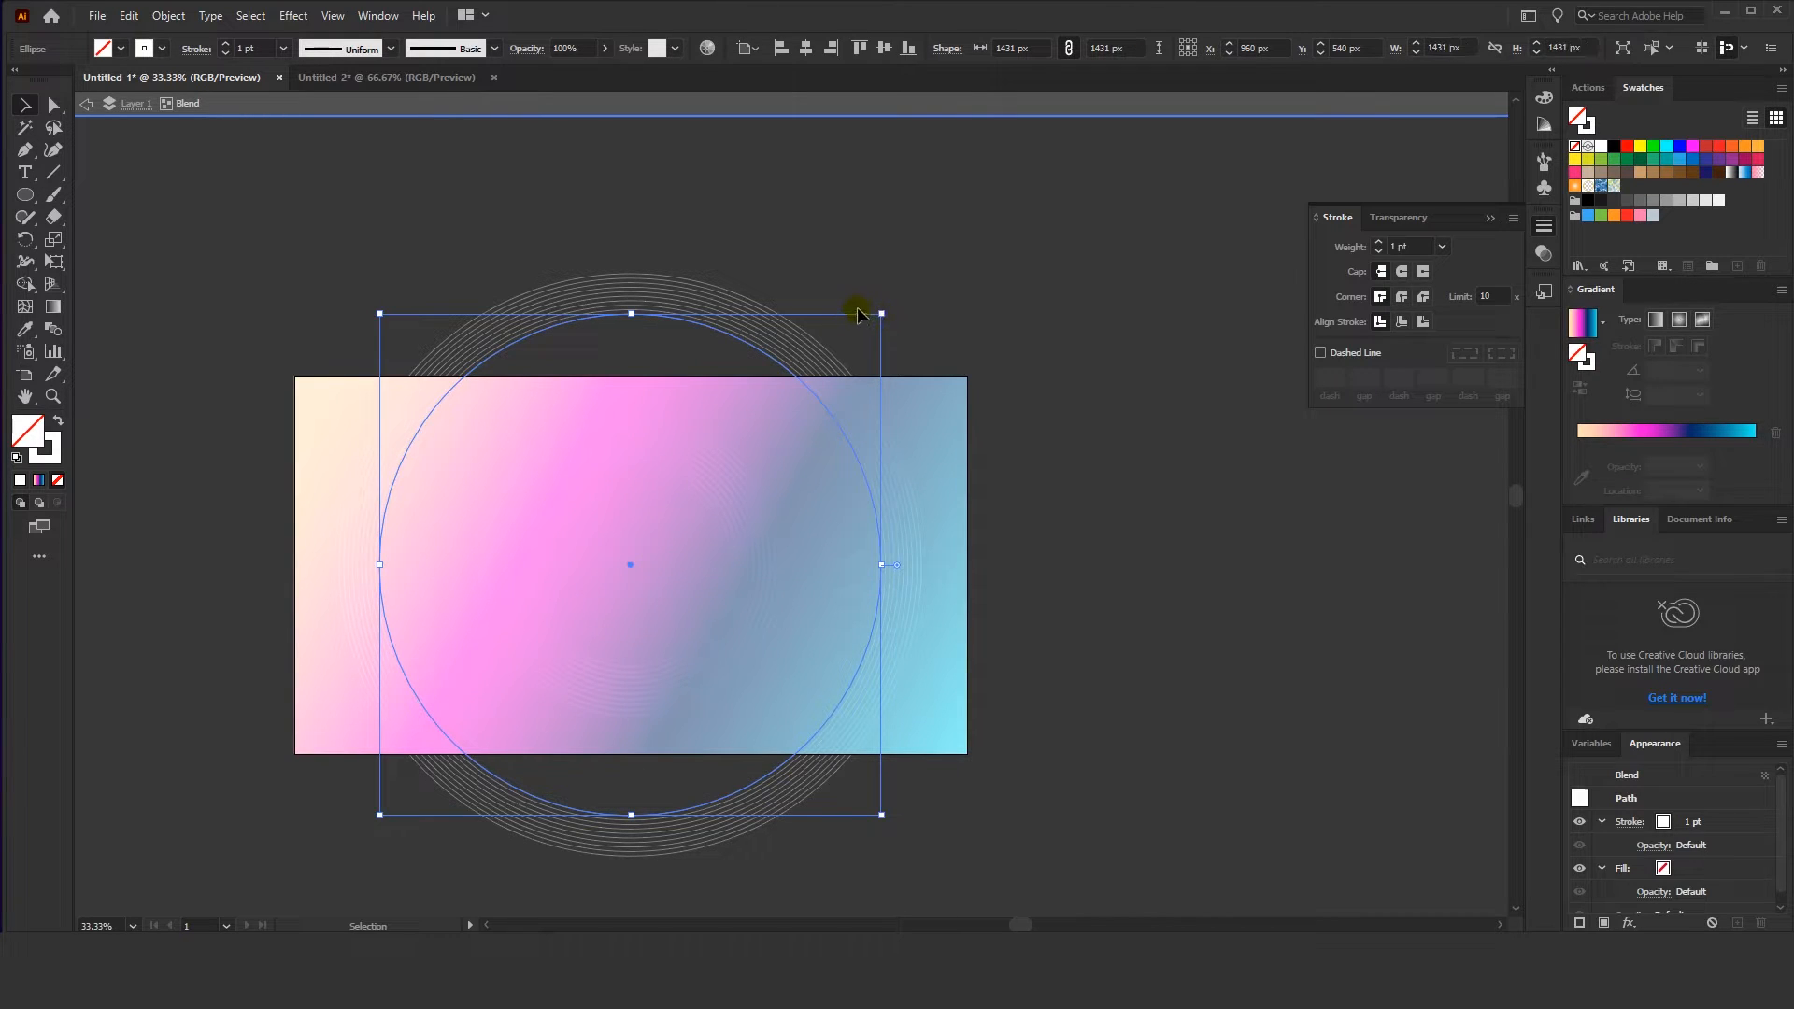
Scale the larger ring blend about its centre to 1538 px and set its stroke weight to 2 pt
left_click(903, 177)
left_click(889, 103)
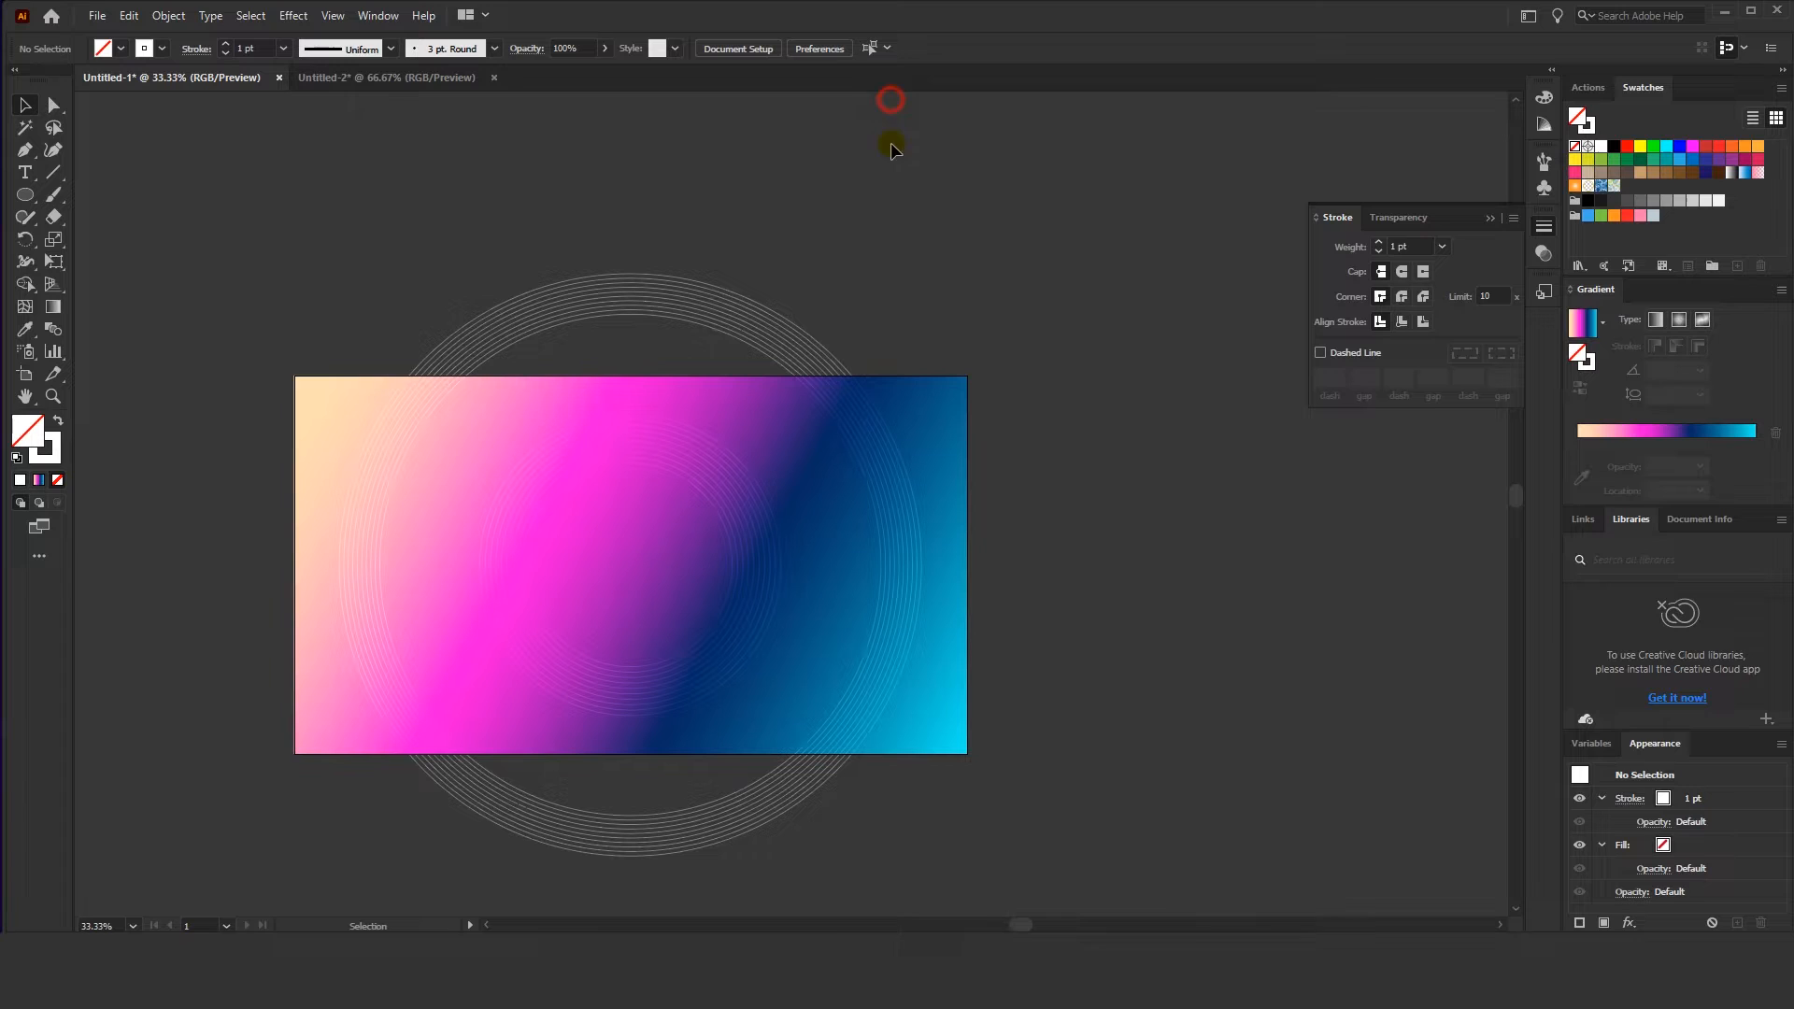
left_click(817, 349)
left_click_drag(916, 276, 900, 295)
left_click(1379, 242)
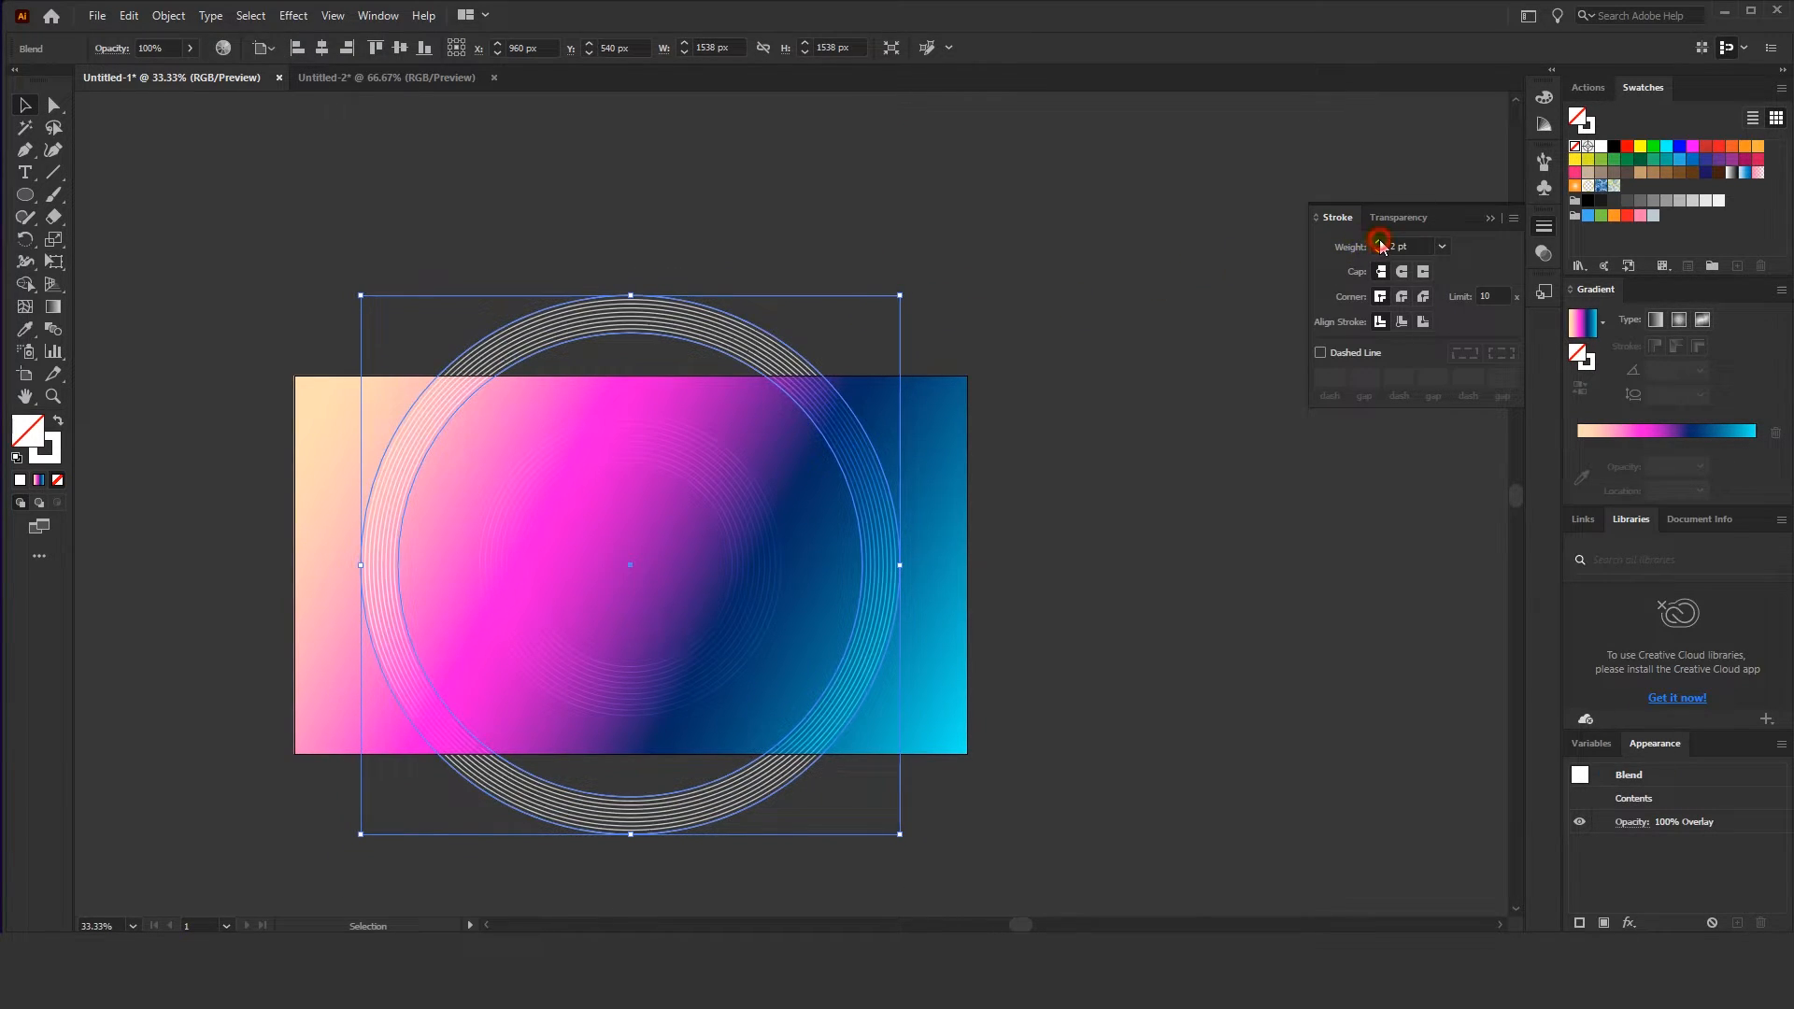
left_click(1034, 329)
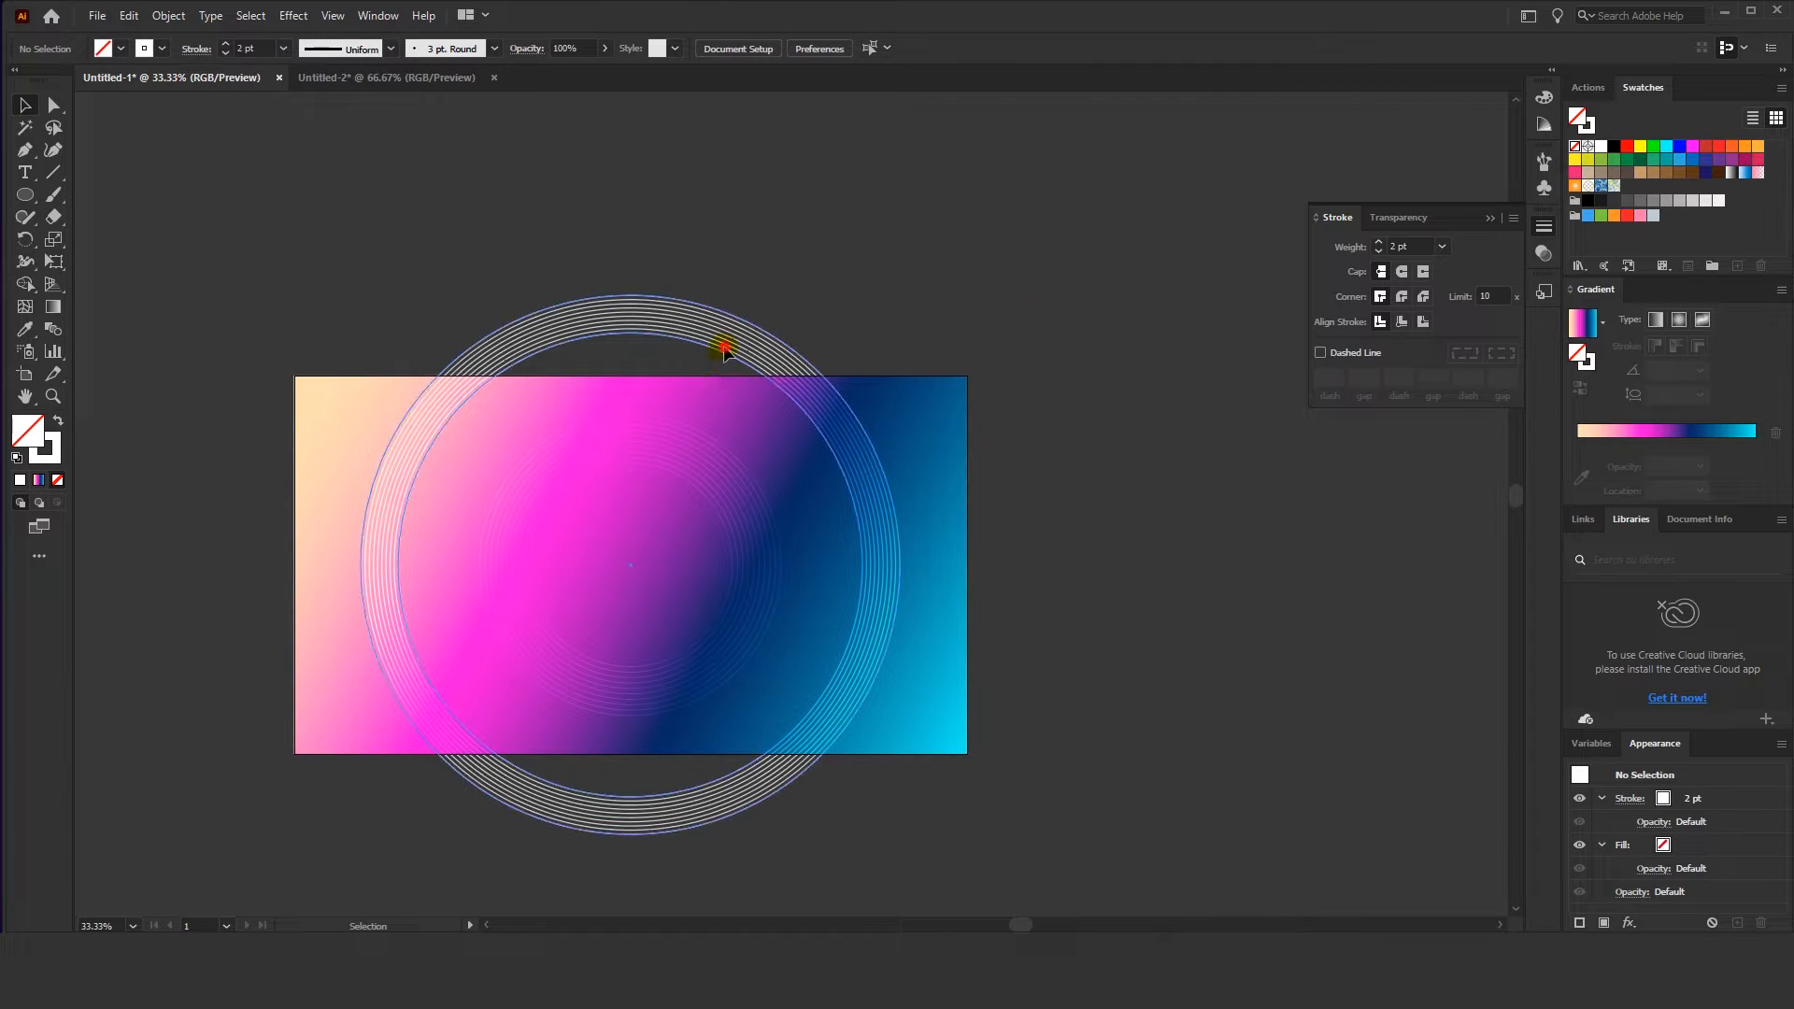
left_click(721, 354)
key("ctrl+c")
key("ctrl+v")
left_click(917, 305)
key("Delete")
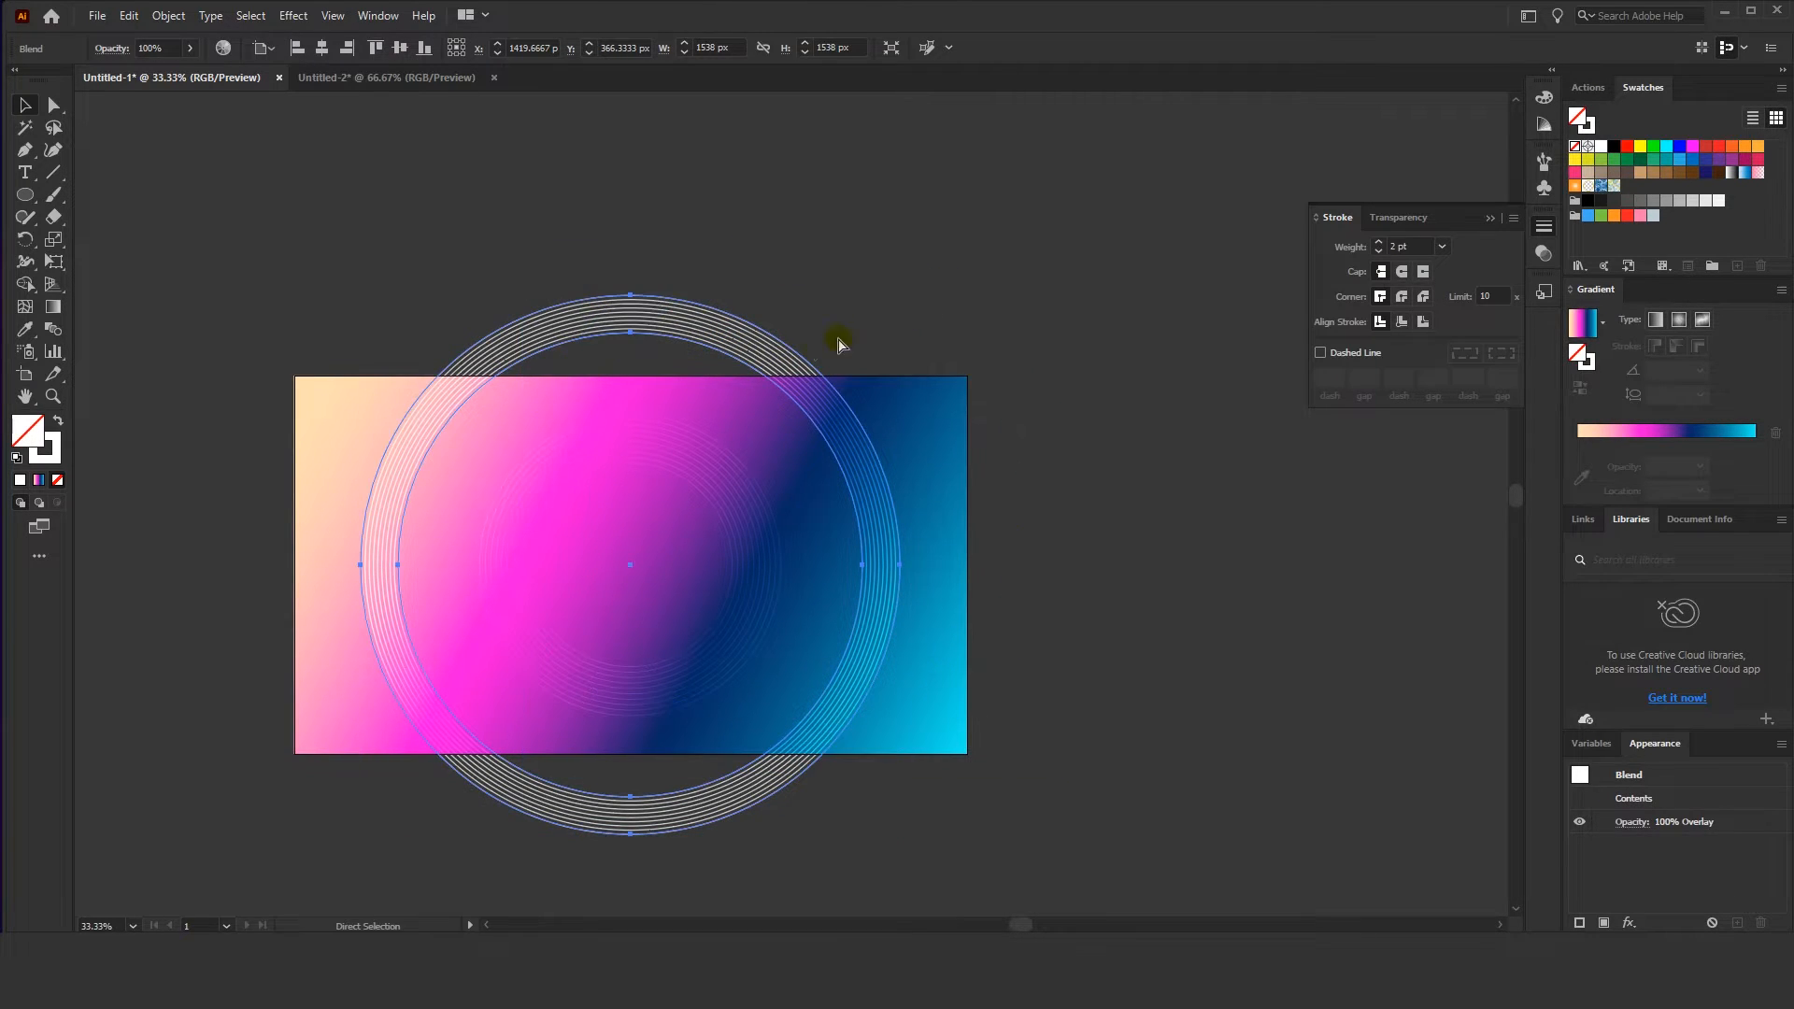
left_click(691, 332)
left_click_drag(699, 324, 703, 425)
key("ctrl+z")
key("ctrl+z")
key("Delete")
left_click(719, 347)
key("ctrl+z")
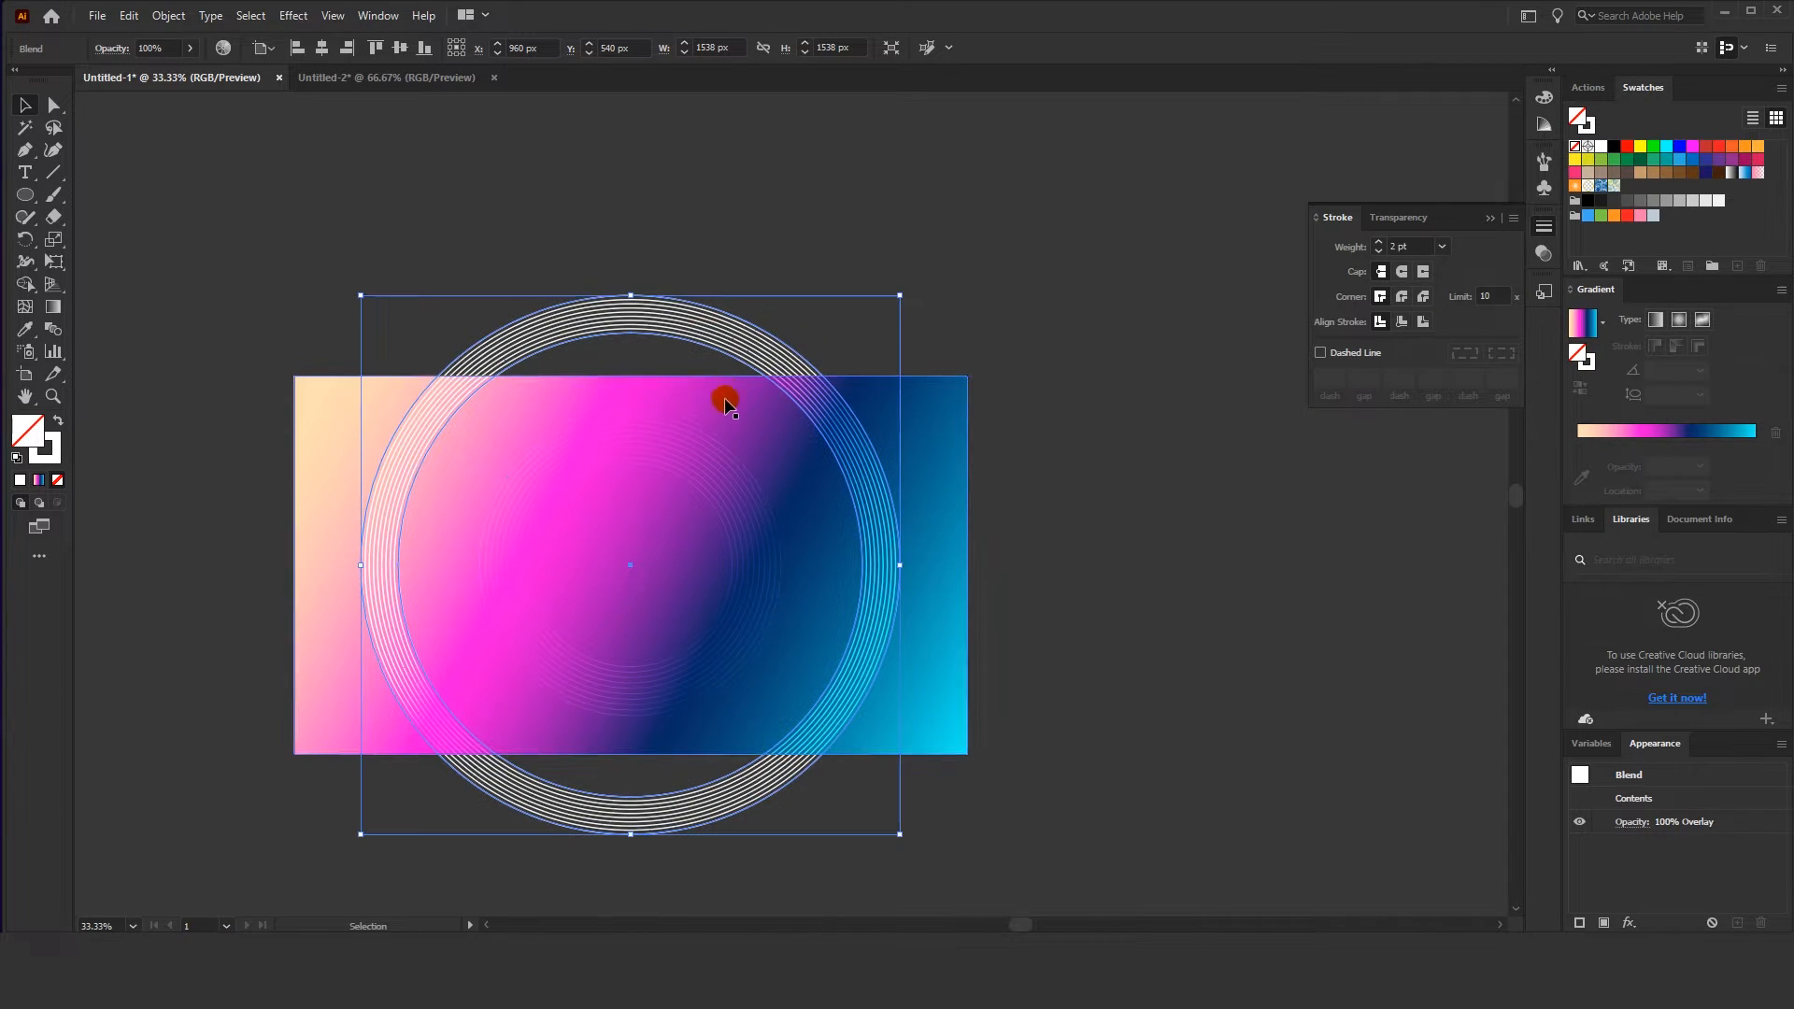
Enlarge a concentric copy of the larger ring blend to 1972 px and shrink the original about its centre to 1324 px
left_click_drag(901, 296, 984, 222)
left_click(787, 361)
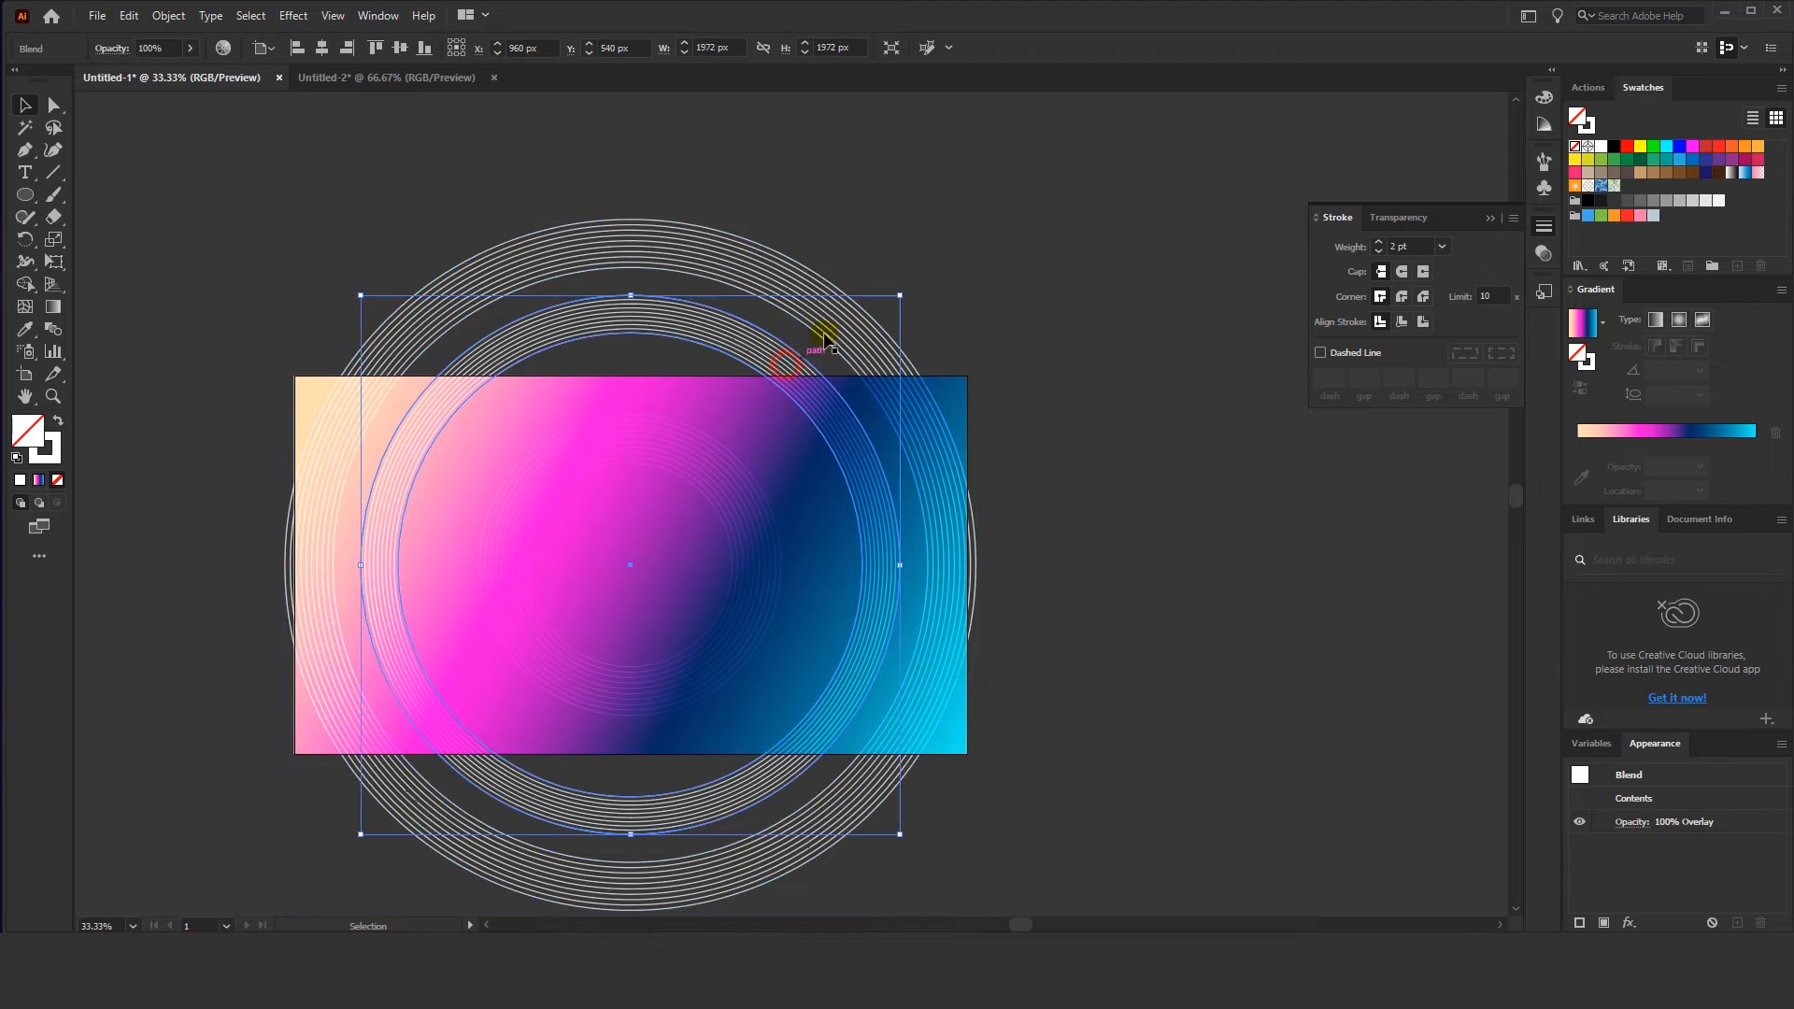
left_click_drag(900, 292, 811, 311)
Scale the outermost ring blend to 1816 px and shrink its inner circle about the centre to widen the line spacing
left_click(844, 297)
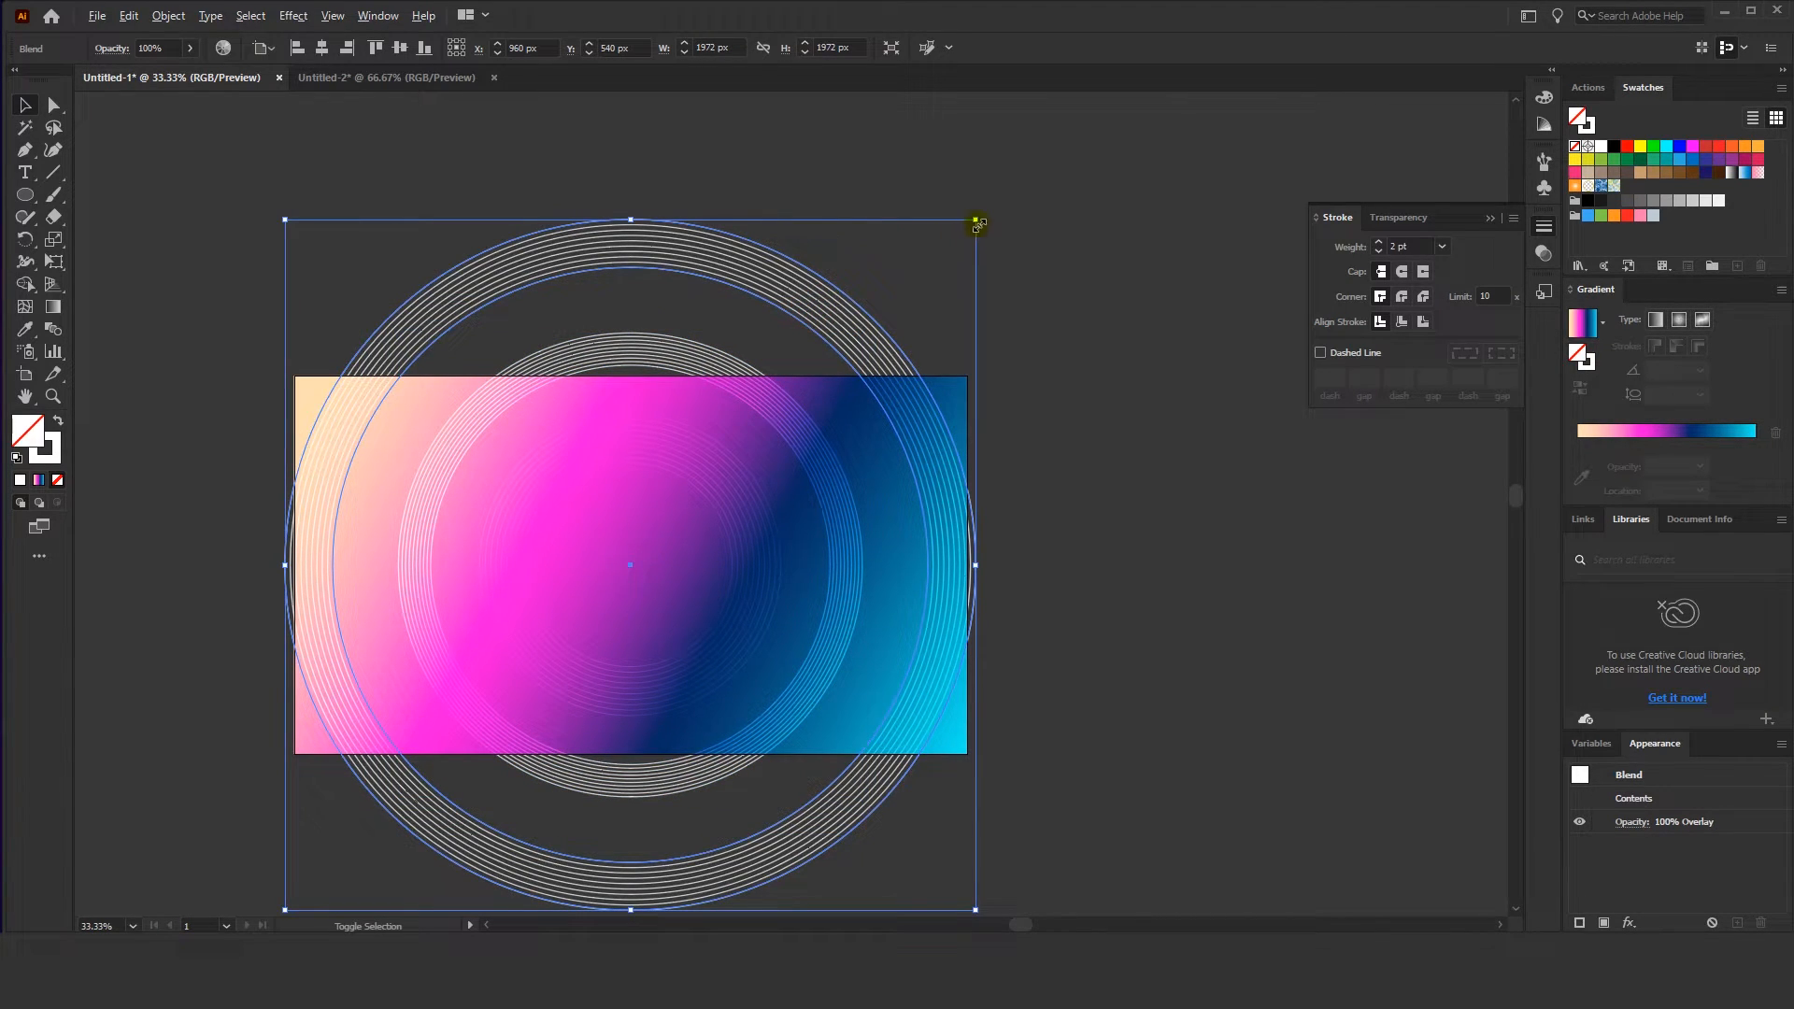
left_click_drag(978, 225, 949, 247)
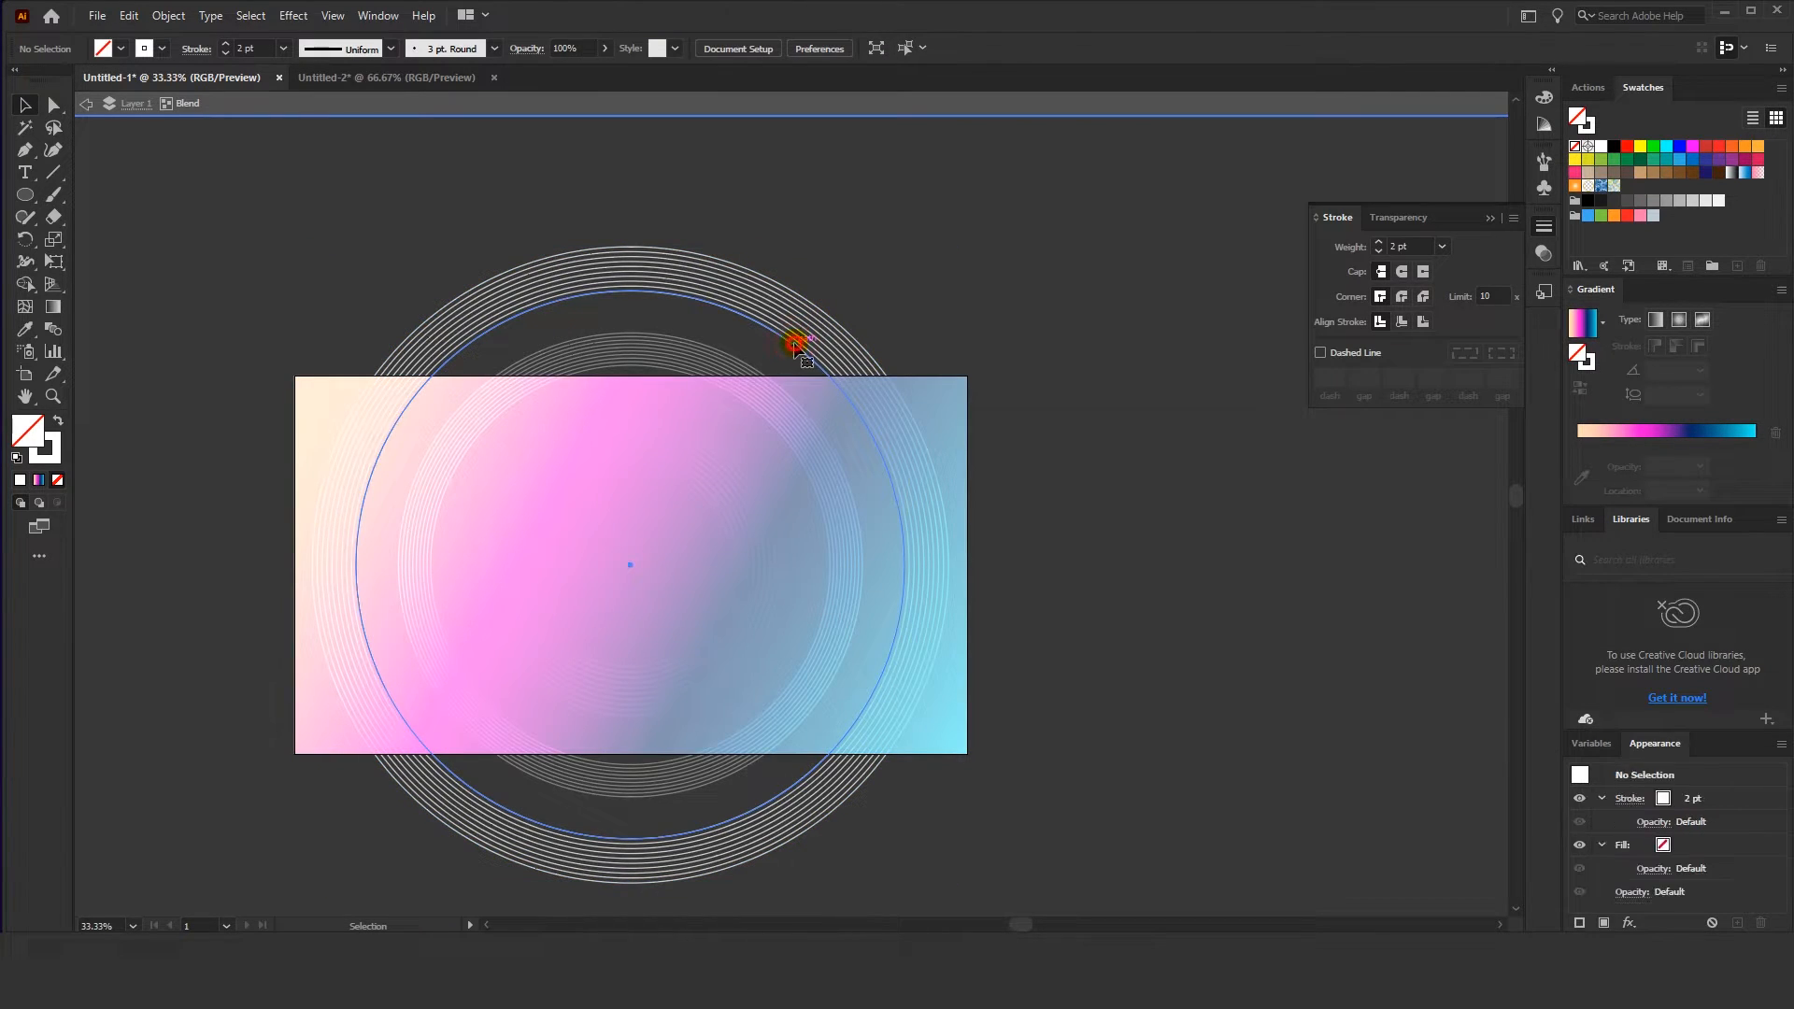
left_click(797, 341)
mouse_move(889, 289)
left_mouse_down()
mouse_move(906, 285)
mouse_move(879, 309)
mouse_move(888, 288)
left_mouse_up()
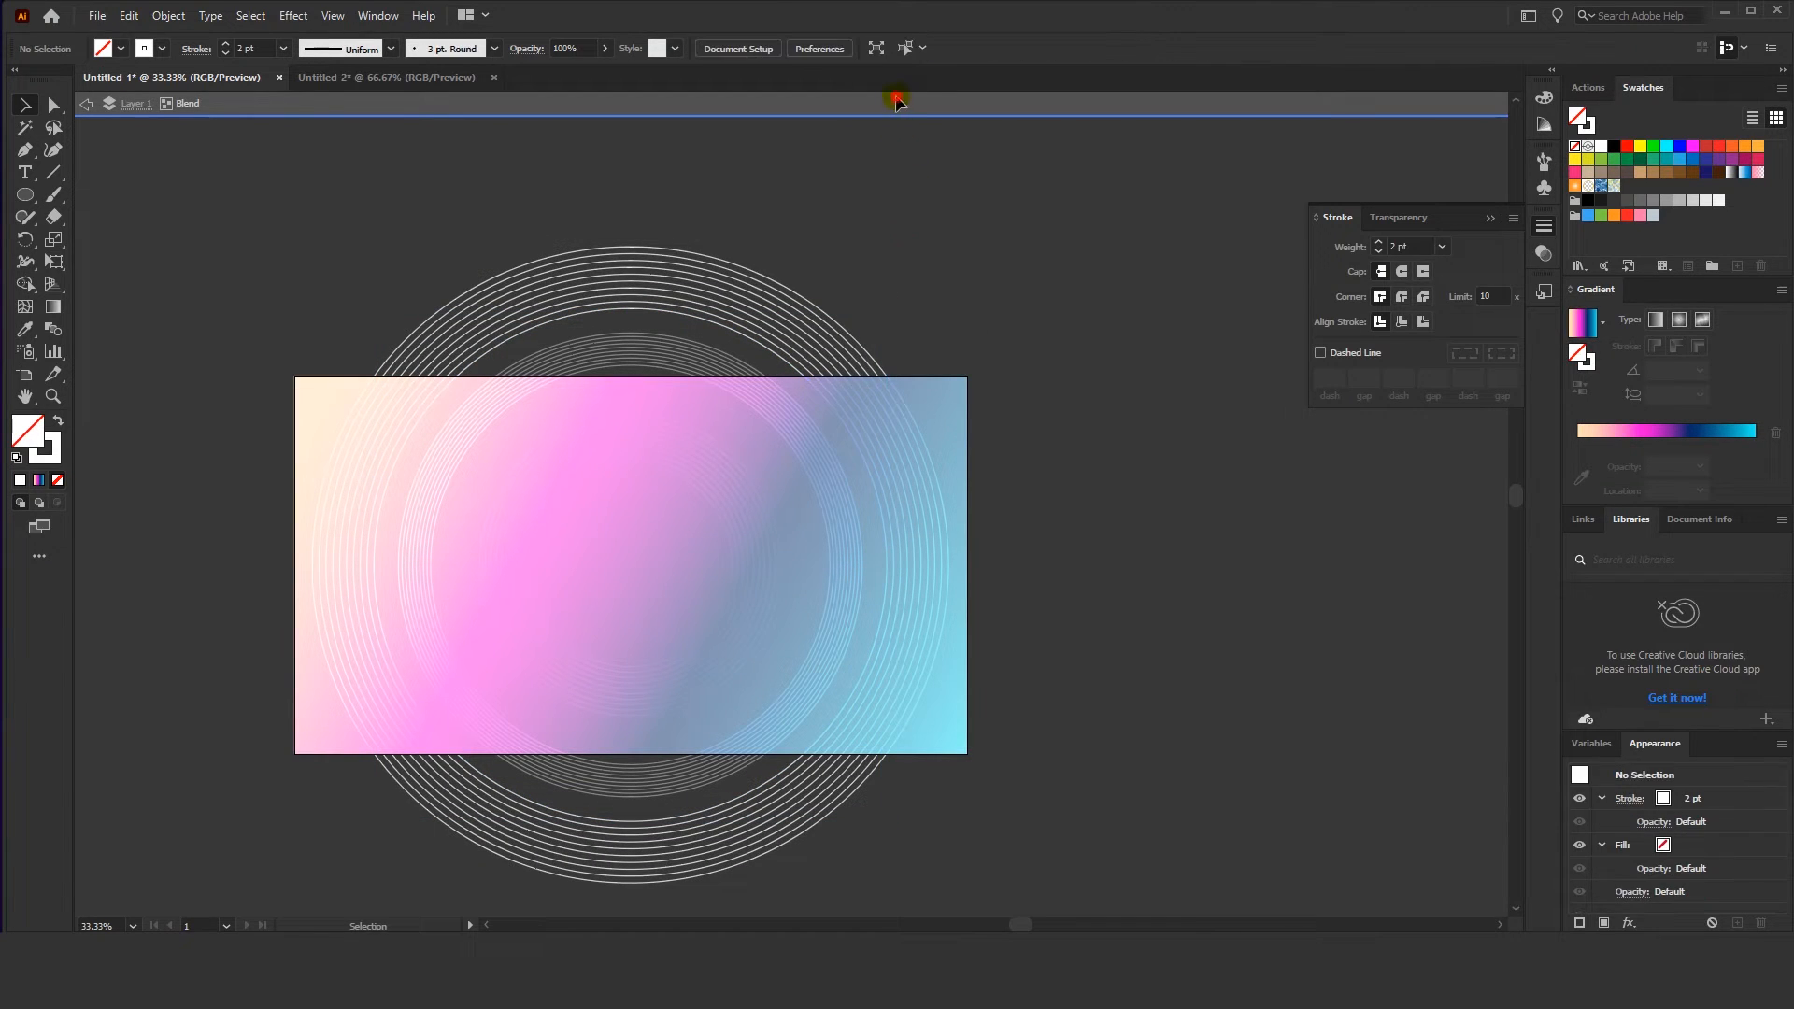
left_click(897, 101)
Try a slightly larger size for the outermost ring blend, keeping it centred on the other rings
left_click(828, 346)
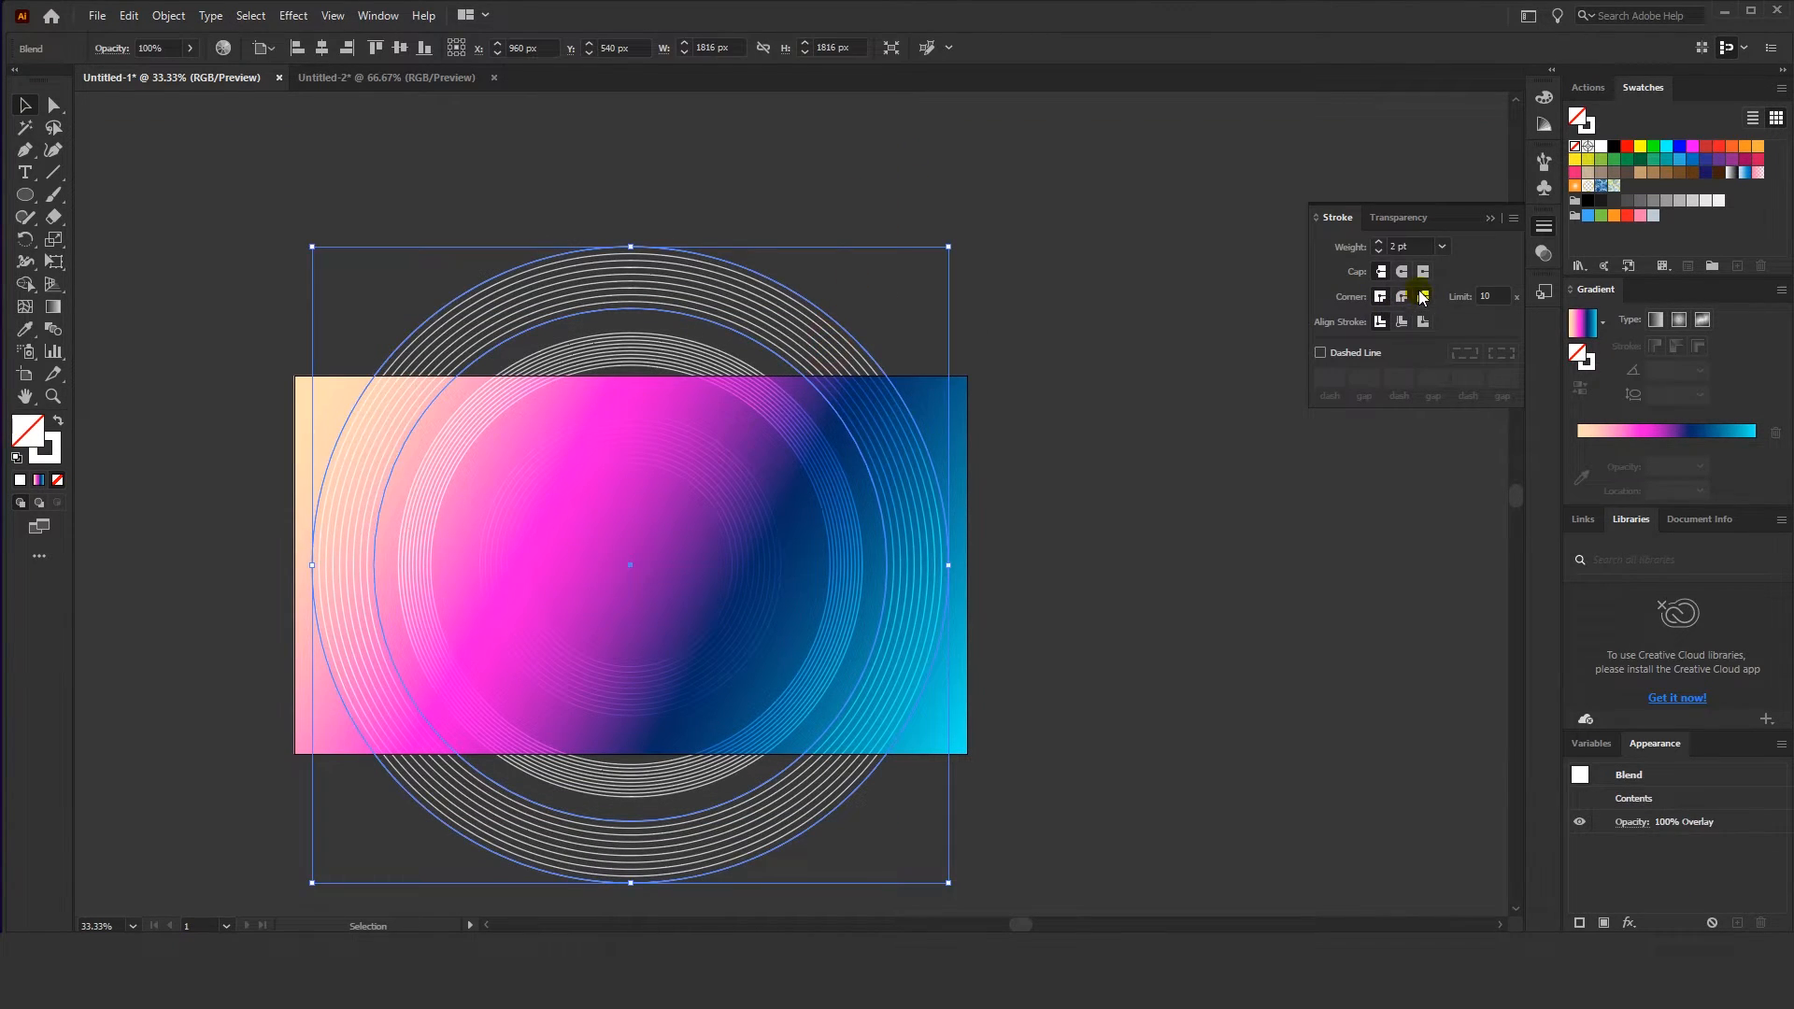
left_click(277, 207)
left_click(333, 485)
left_click(673, 404)
left_click_drag(957, 247, 961, 242)
left_click(1040, 321)
left_click(757, 404)
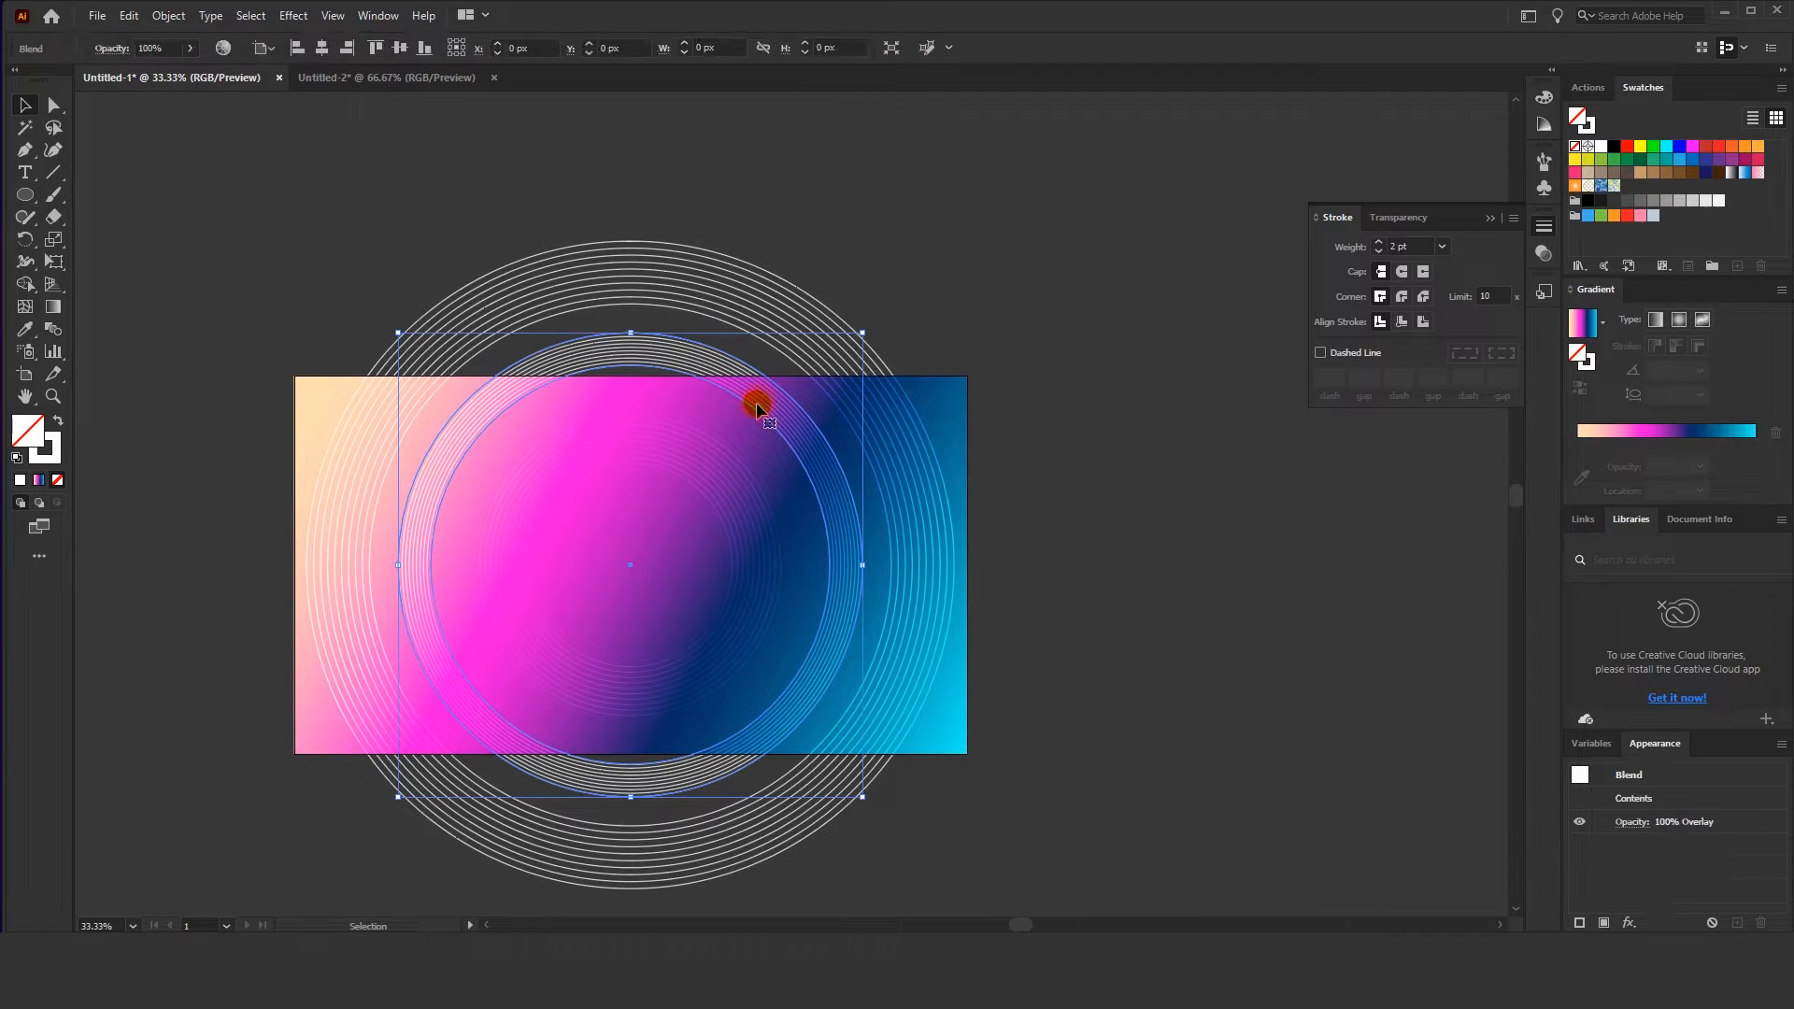
left_click(708, 503)
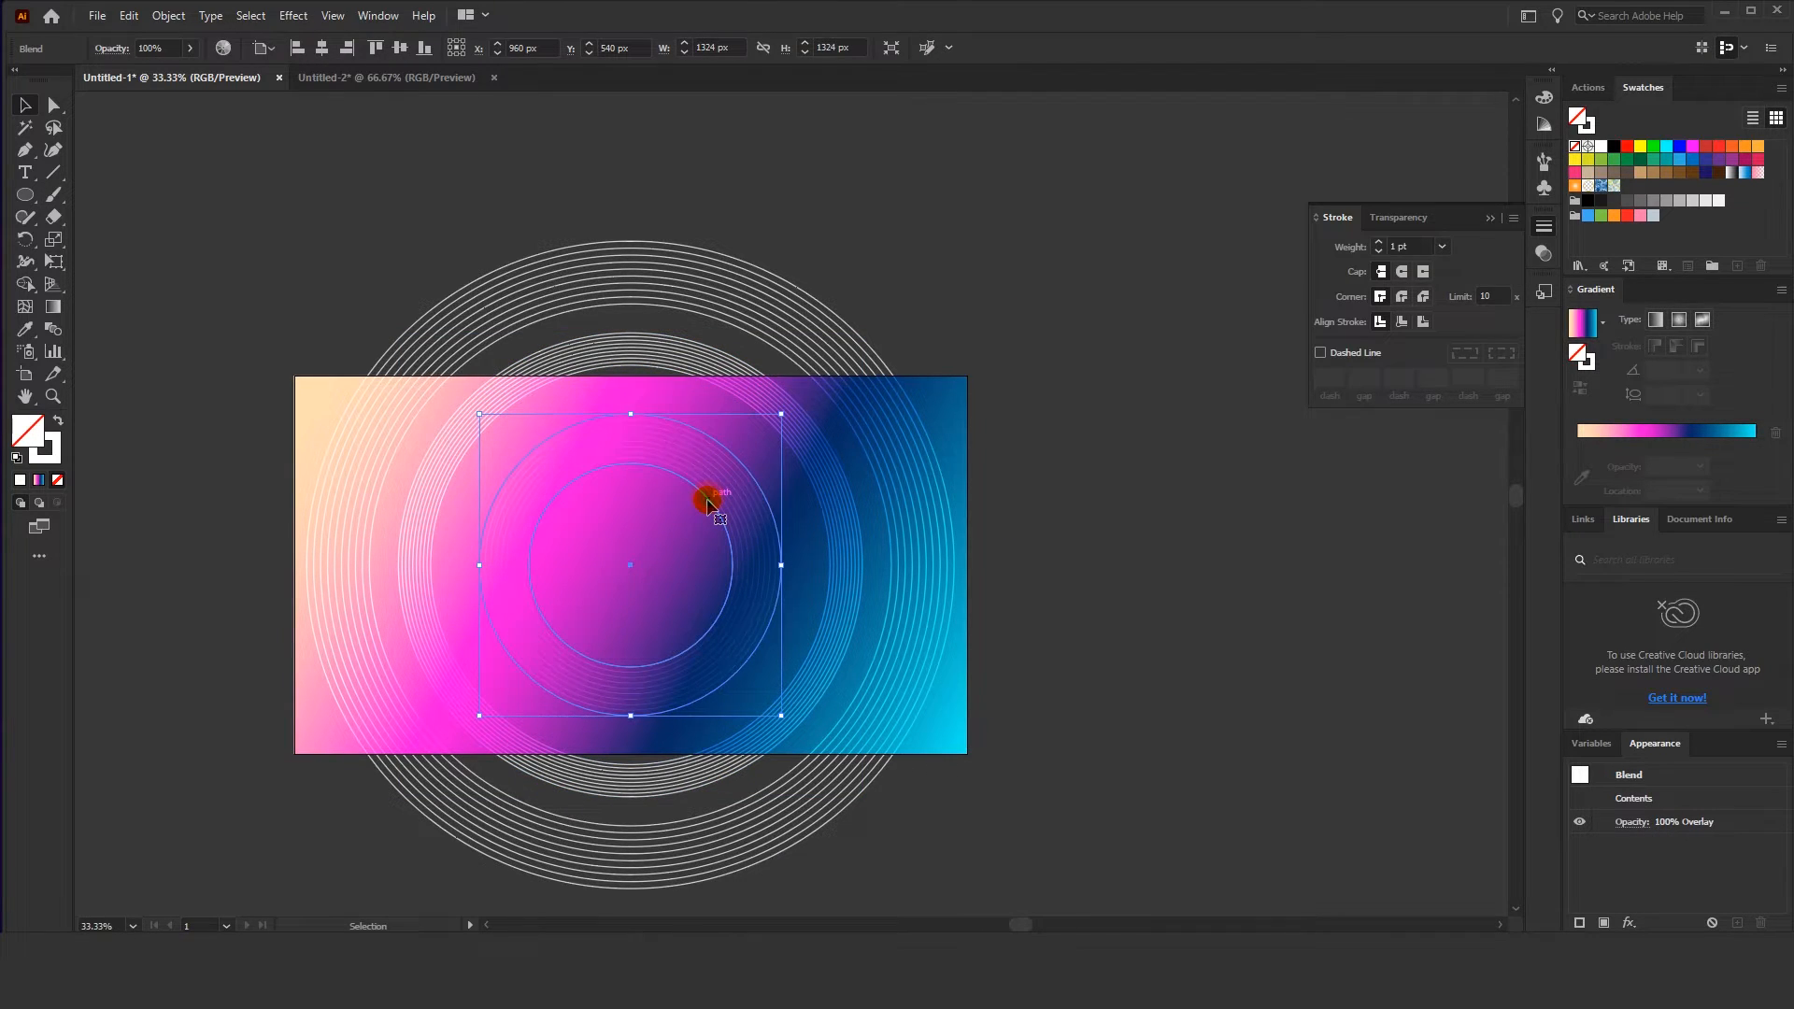
left_click(817, 432)
left_click(981, 333)
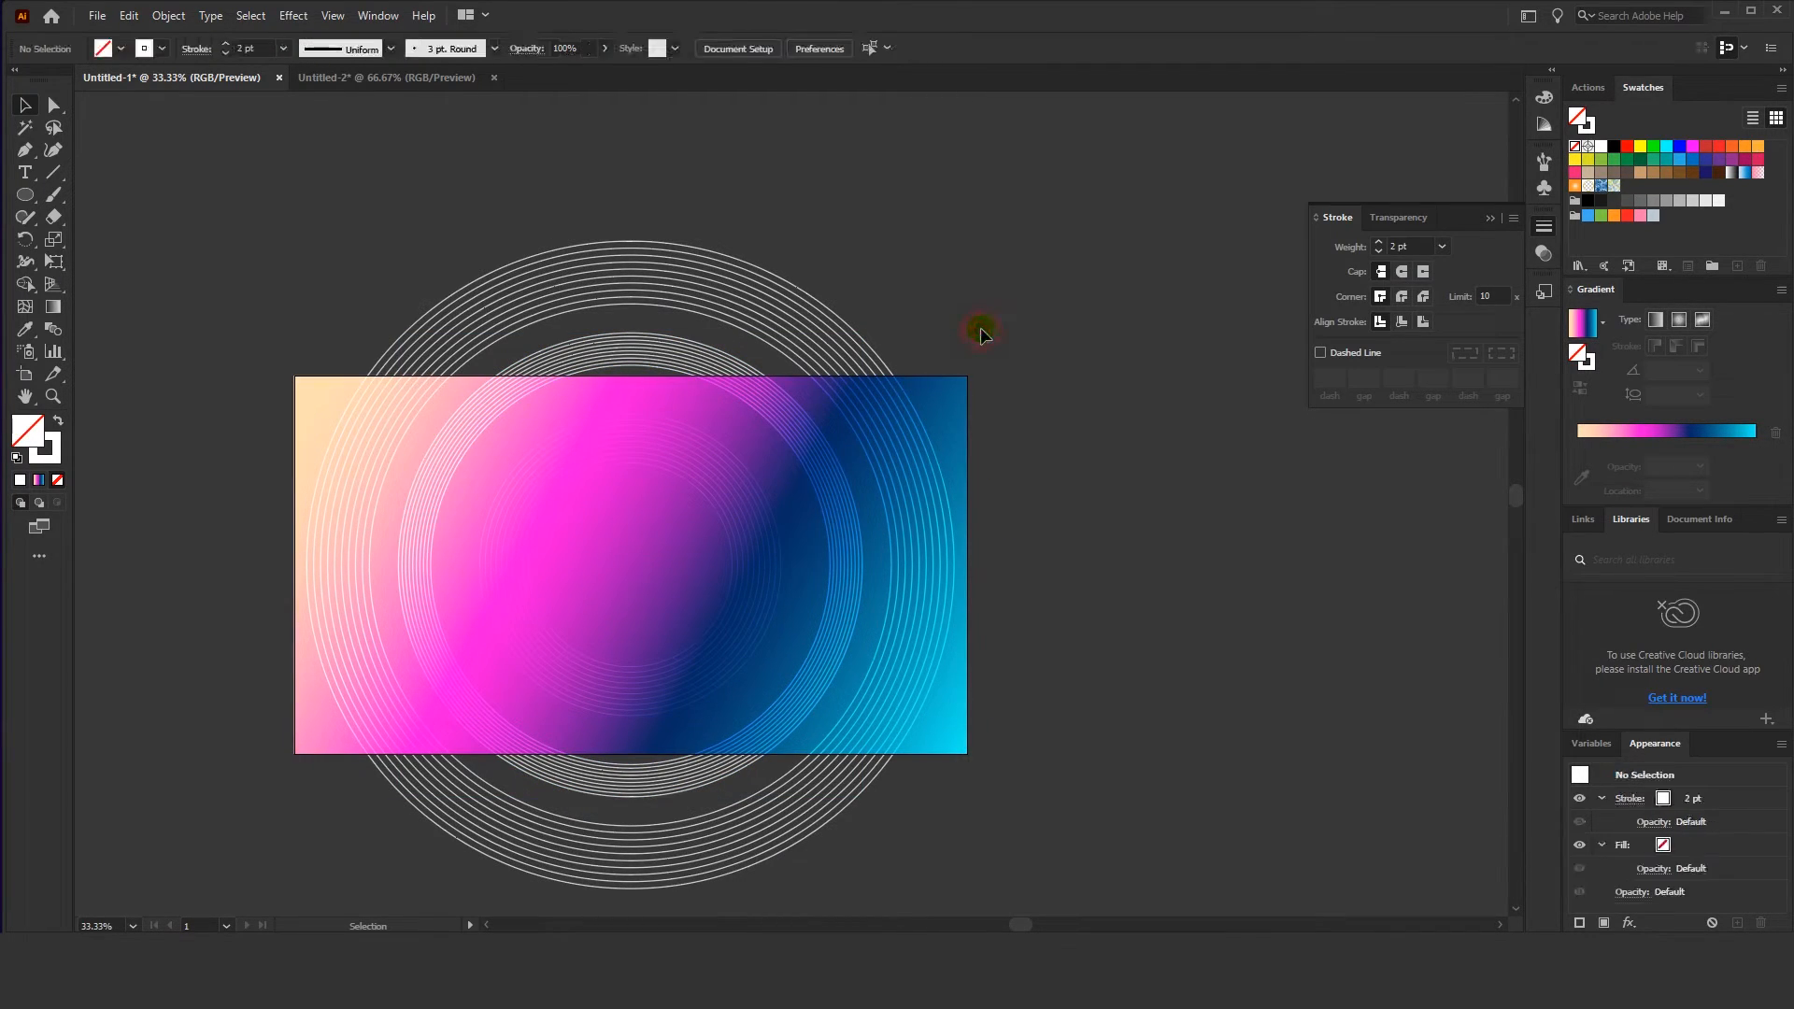
Scale the outermost ring blend to 1794 px and the middle ring blend to 1238 px about their centres
left_click(868, 350)
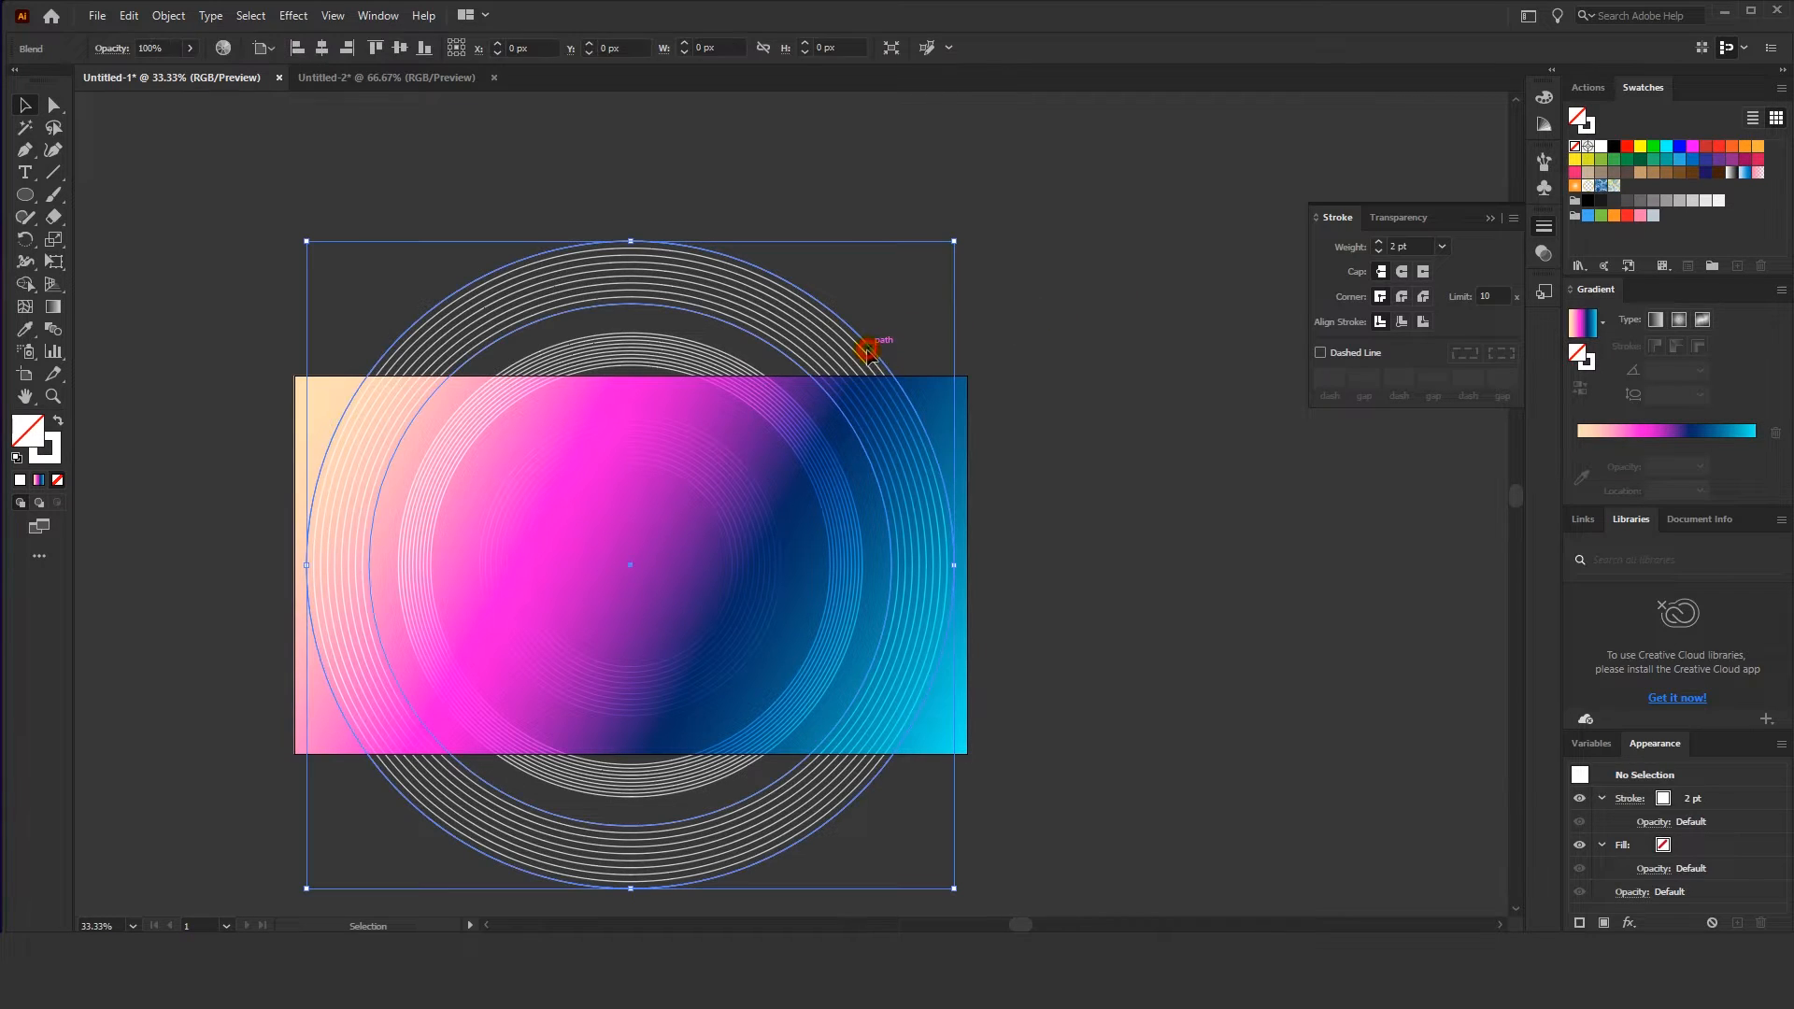
left_click_drag(944, 251, 946, 249)
left_click(741, 384)
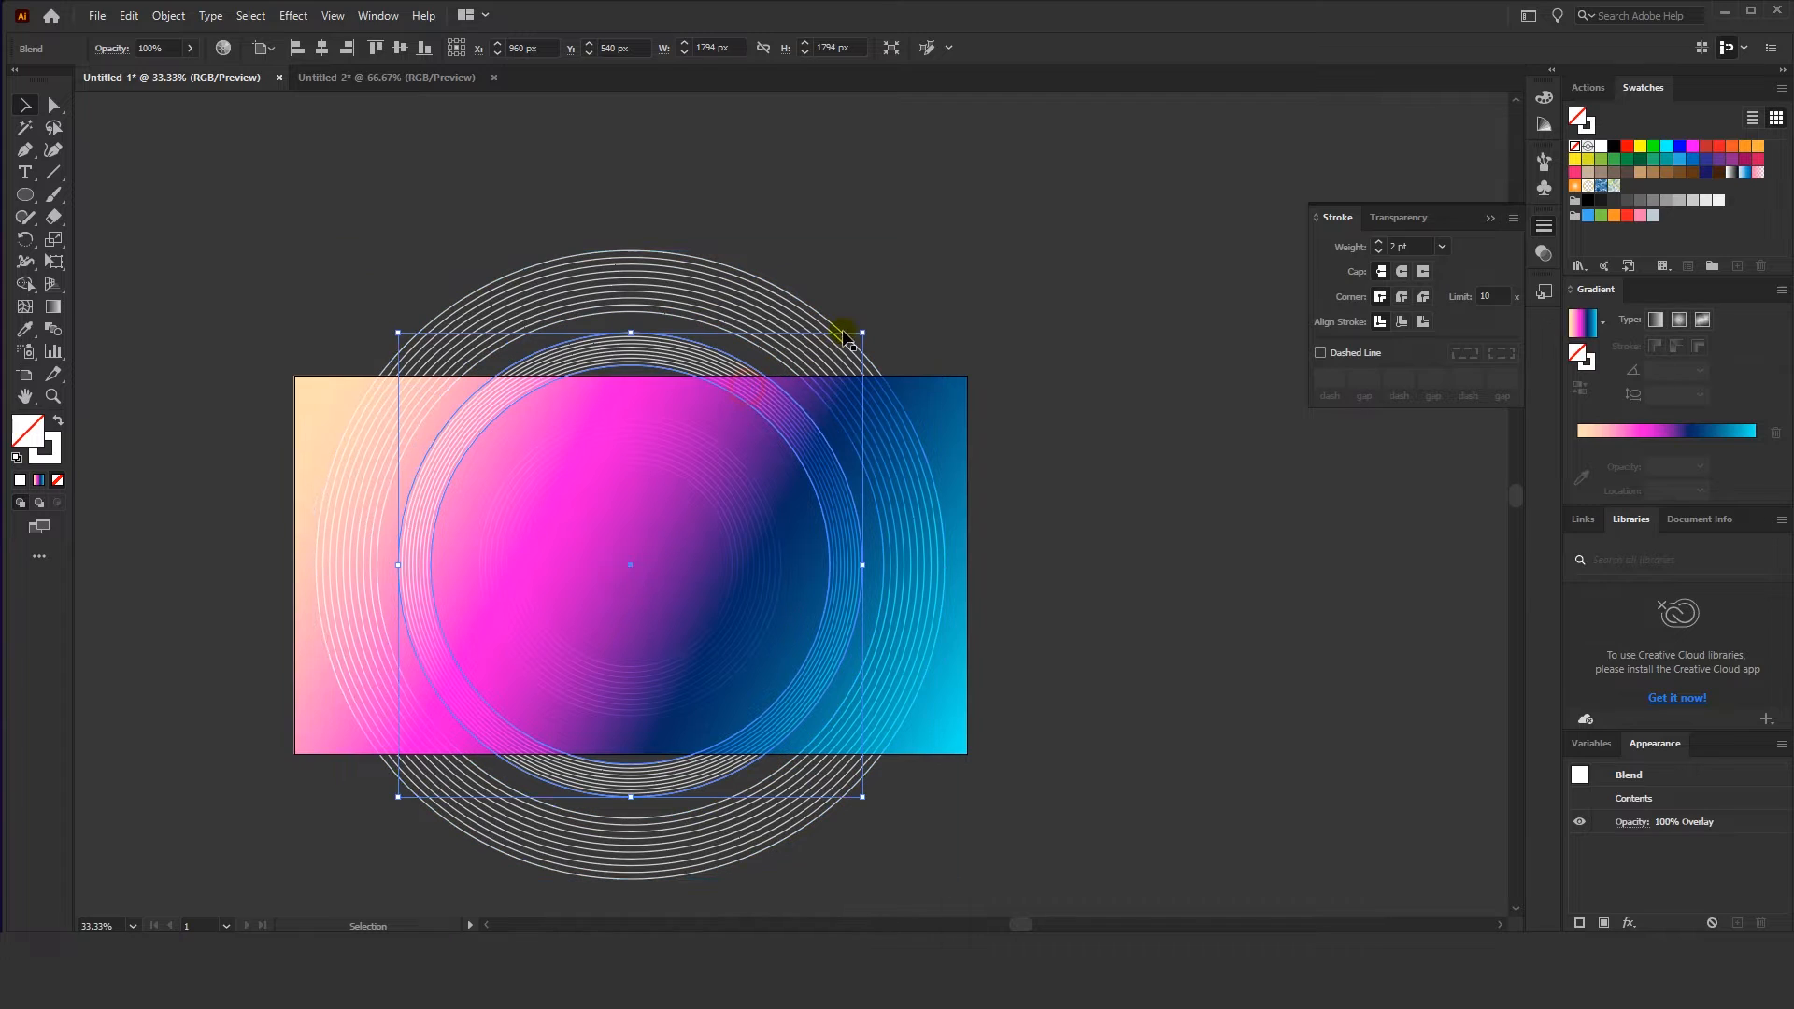
left_click_drag(858, 330, 849, 348)
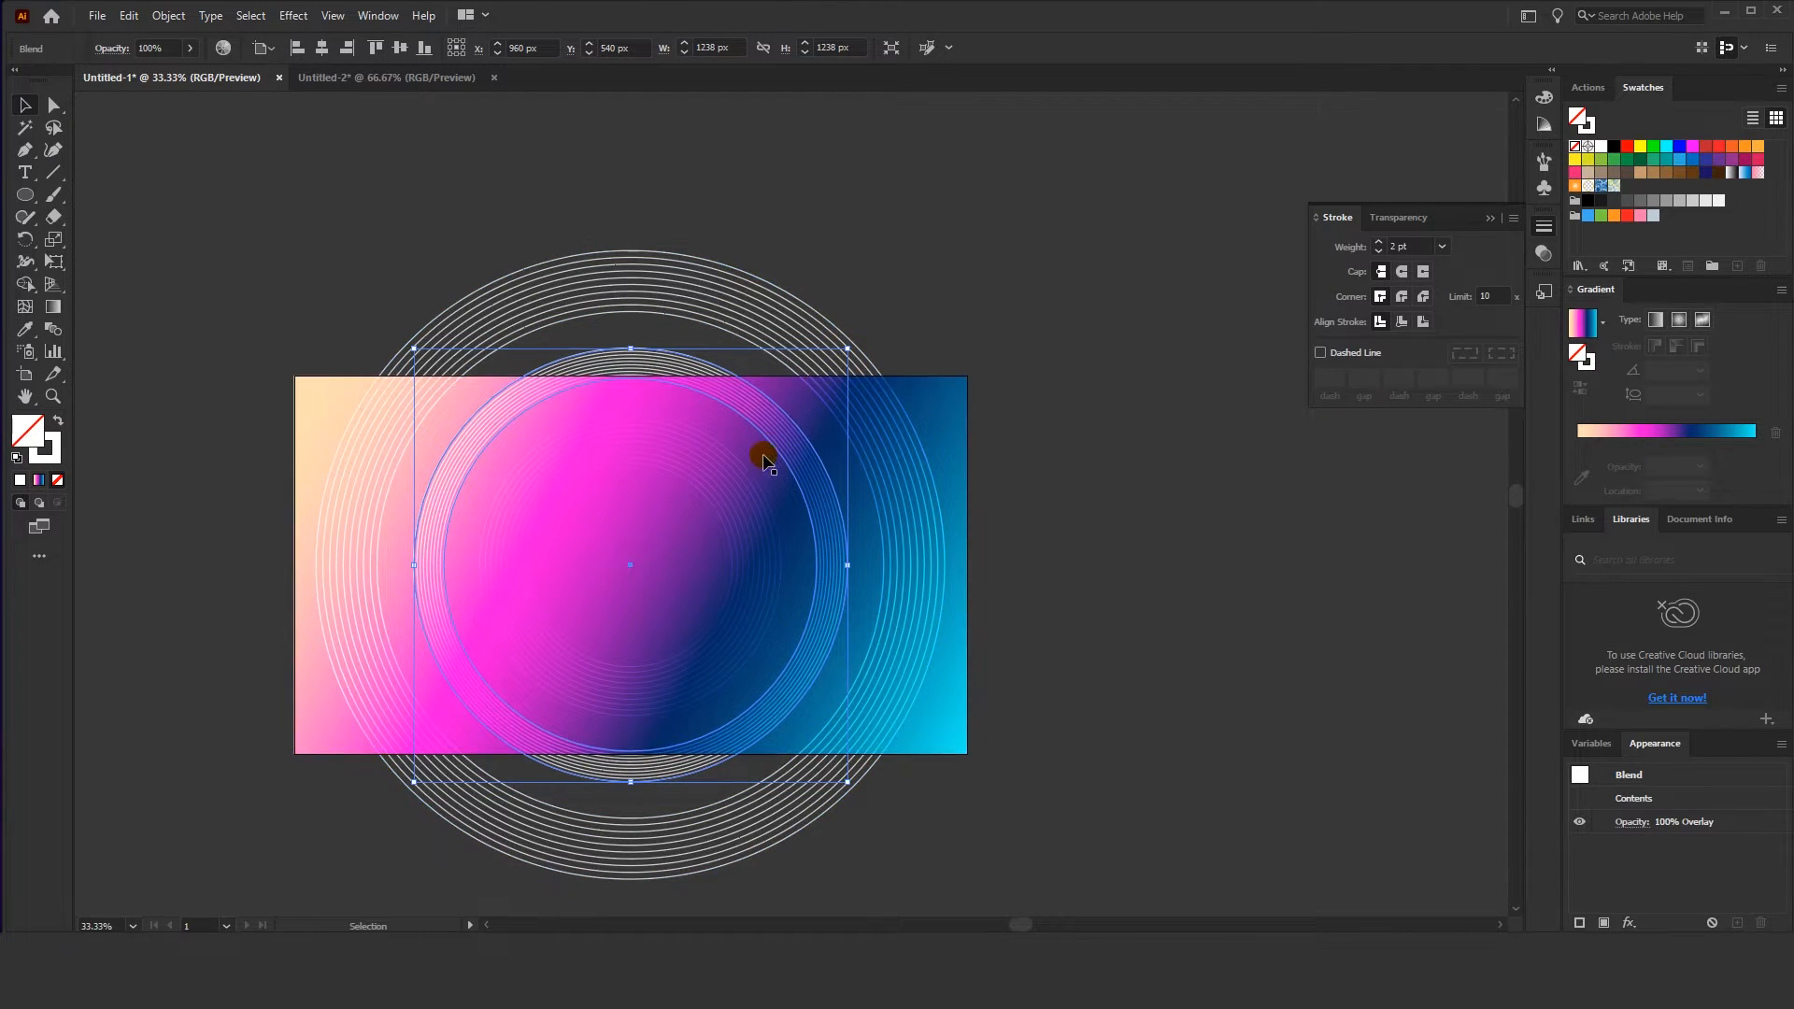
Shrink the innermost ring blend slightly about its centre
left_click(733, 506)
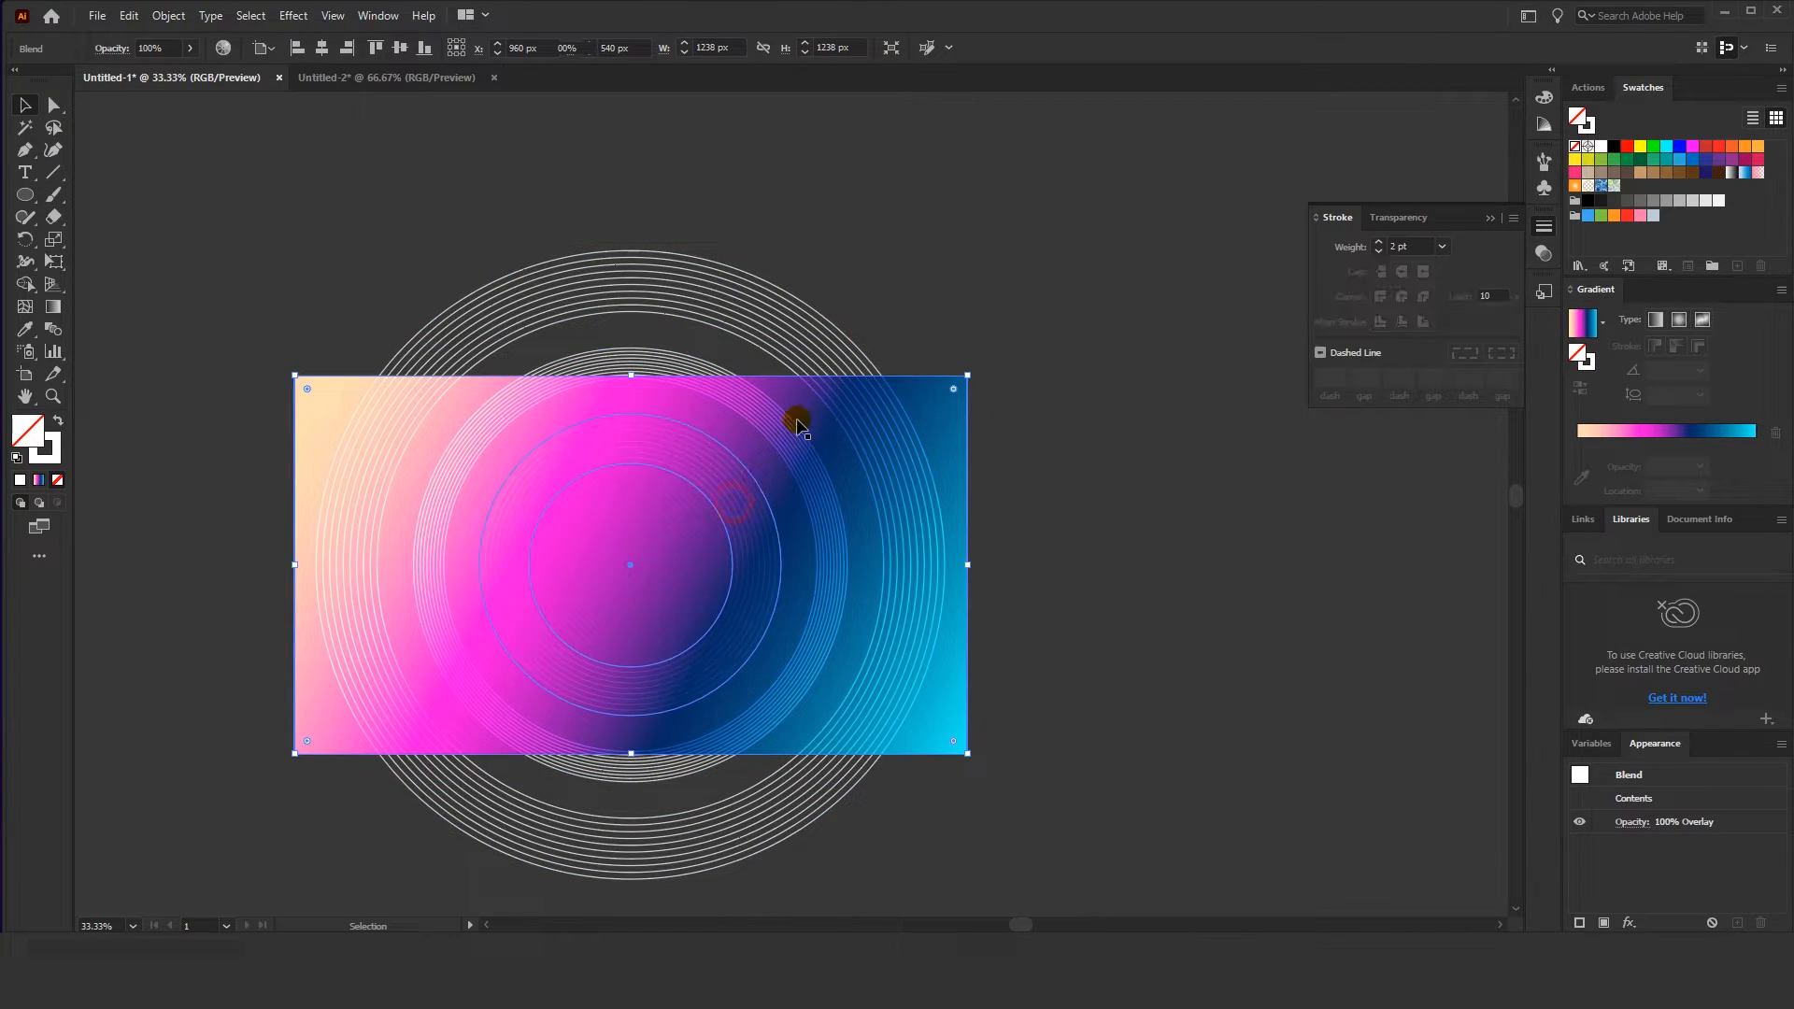
left_click(744, 474)
mouse_move(781, 414)
left_mouse_down()
mouse_move(765, 409)
mouse_move(771, 422)
left_mouse_up()
left_click(854, 288)
Draw a circle about 542 px wide centred on the rings and give it a white fill with no stroke
scroll(833, 331, "down", 1)
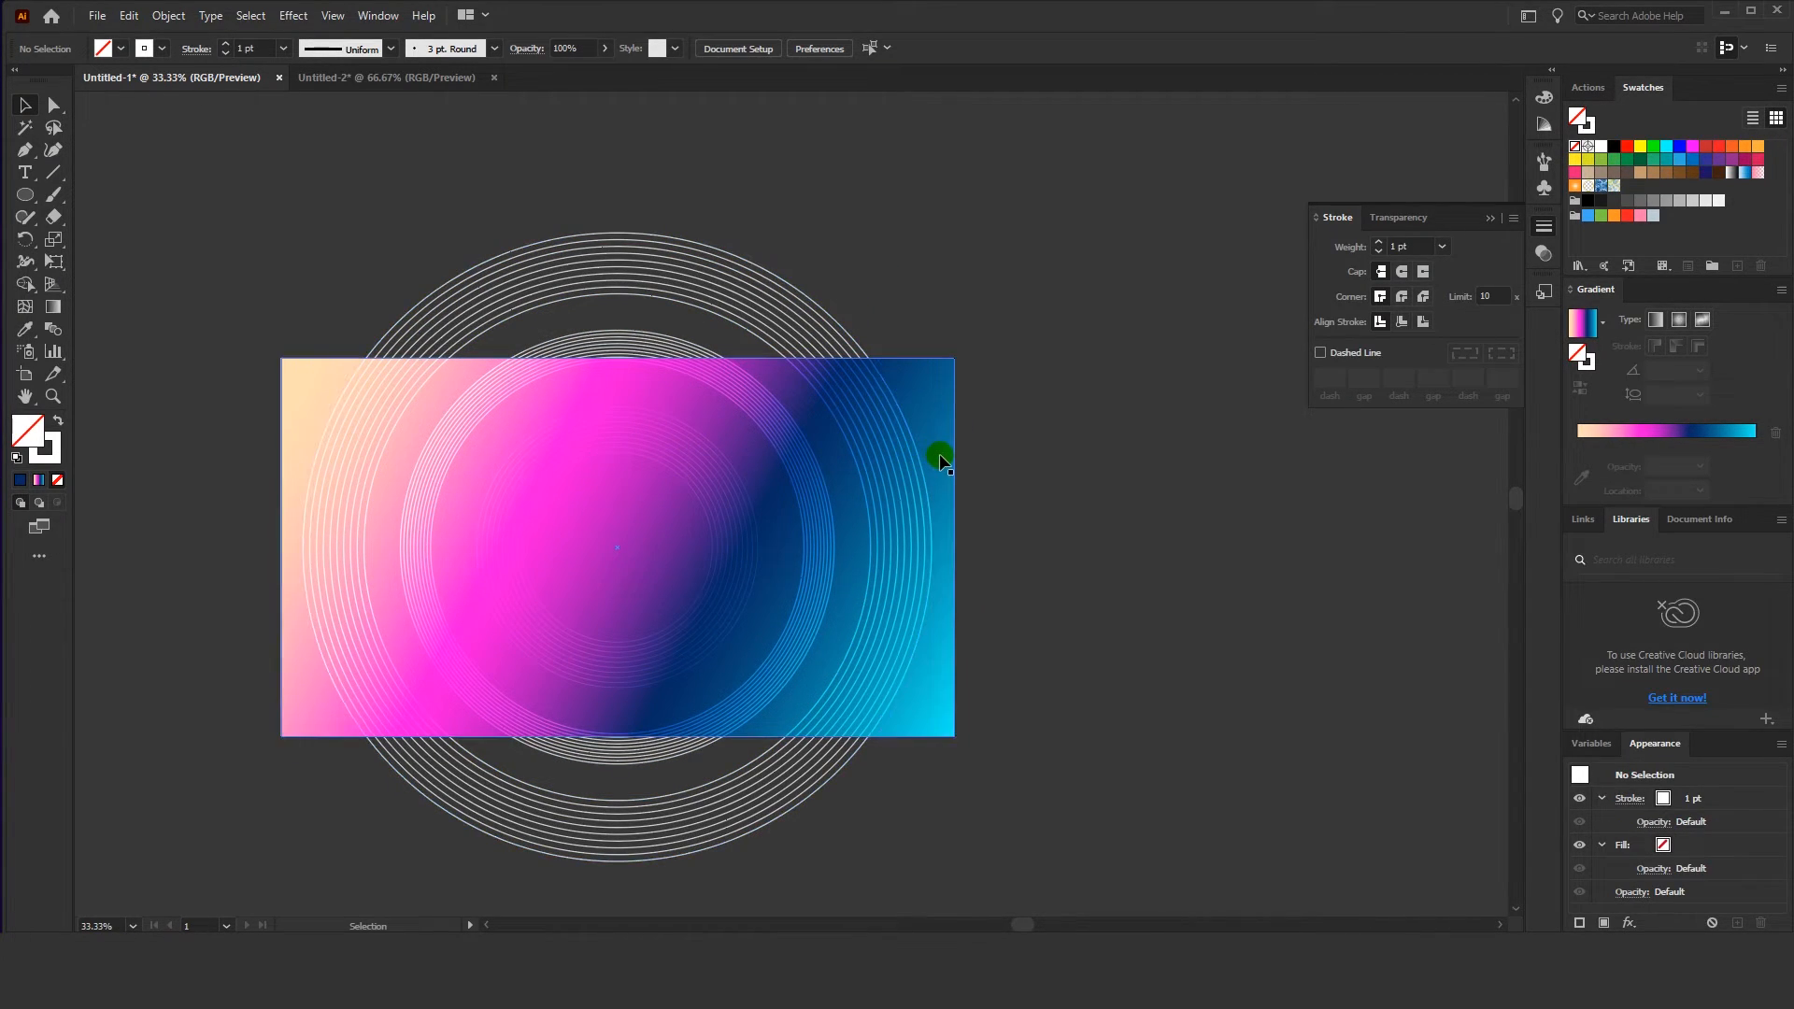
left_click(885, 357)
left_click_drag(755, 168, 842, 207)
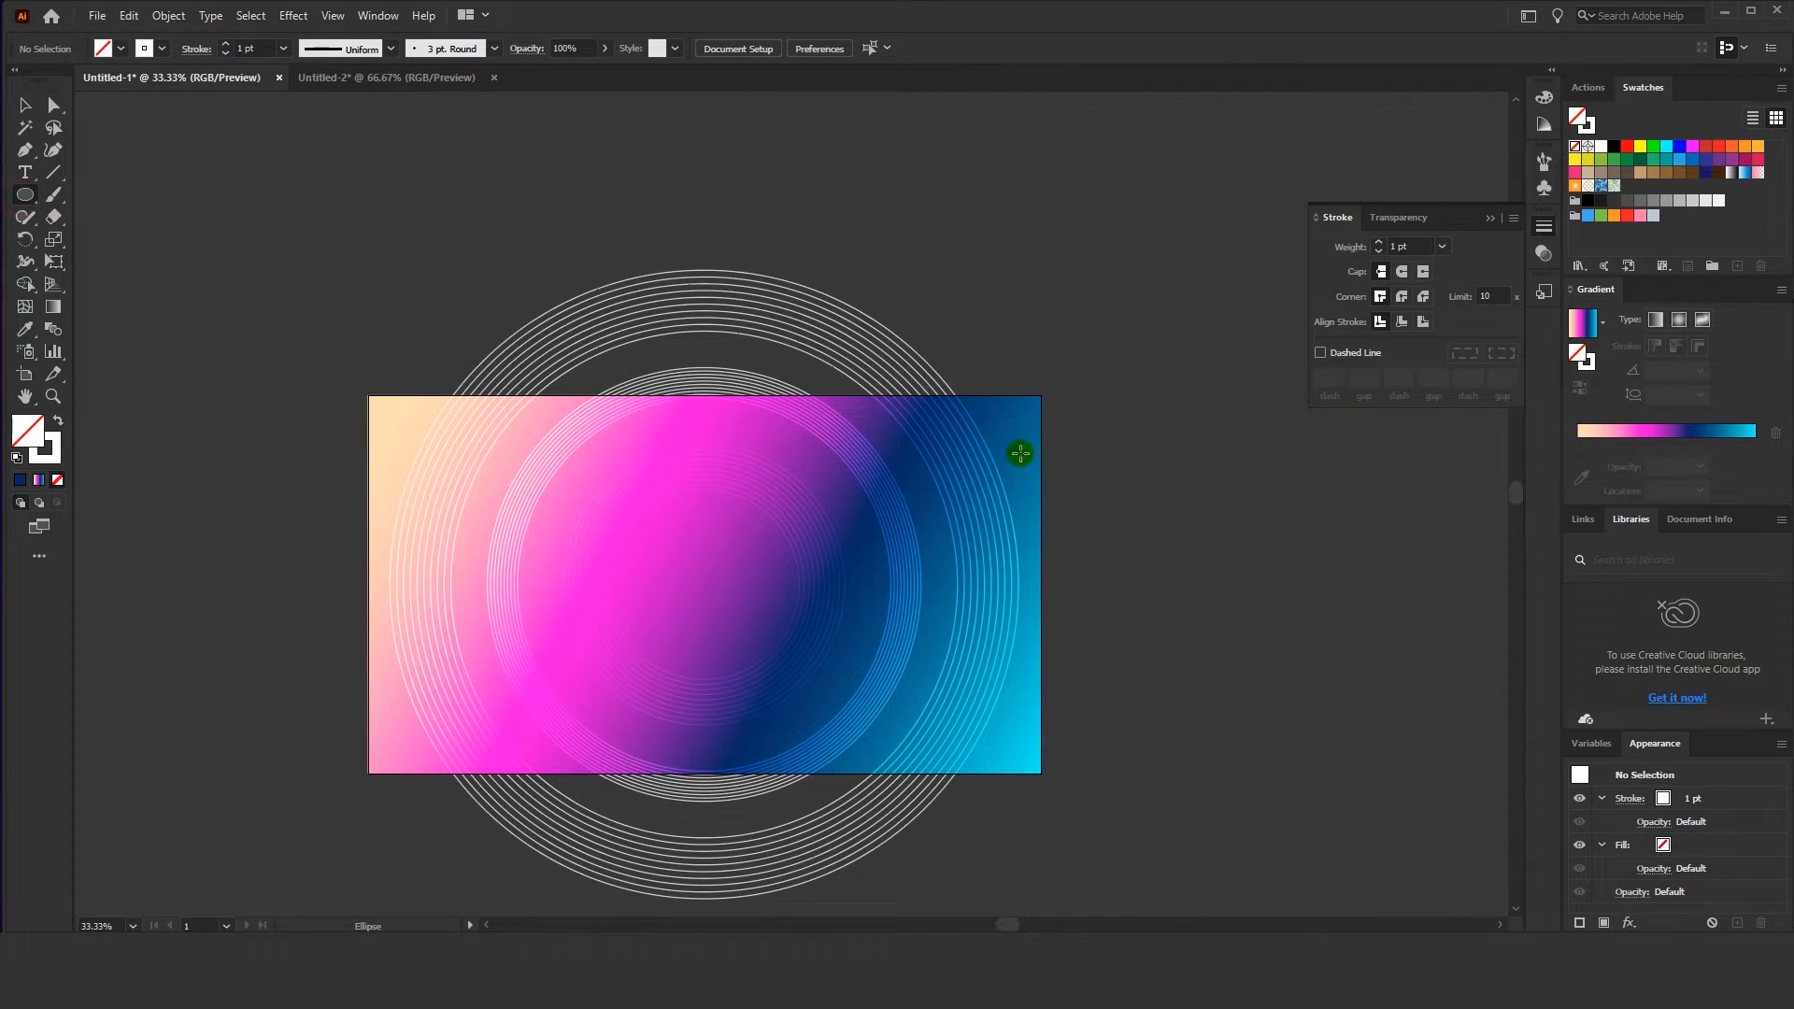
left_click_drag(712, 581, 799, 678)
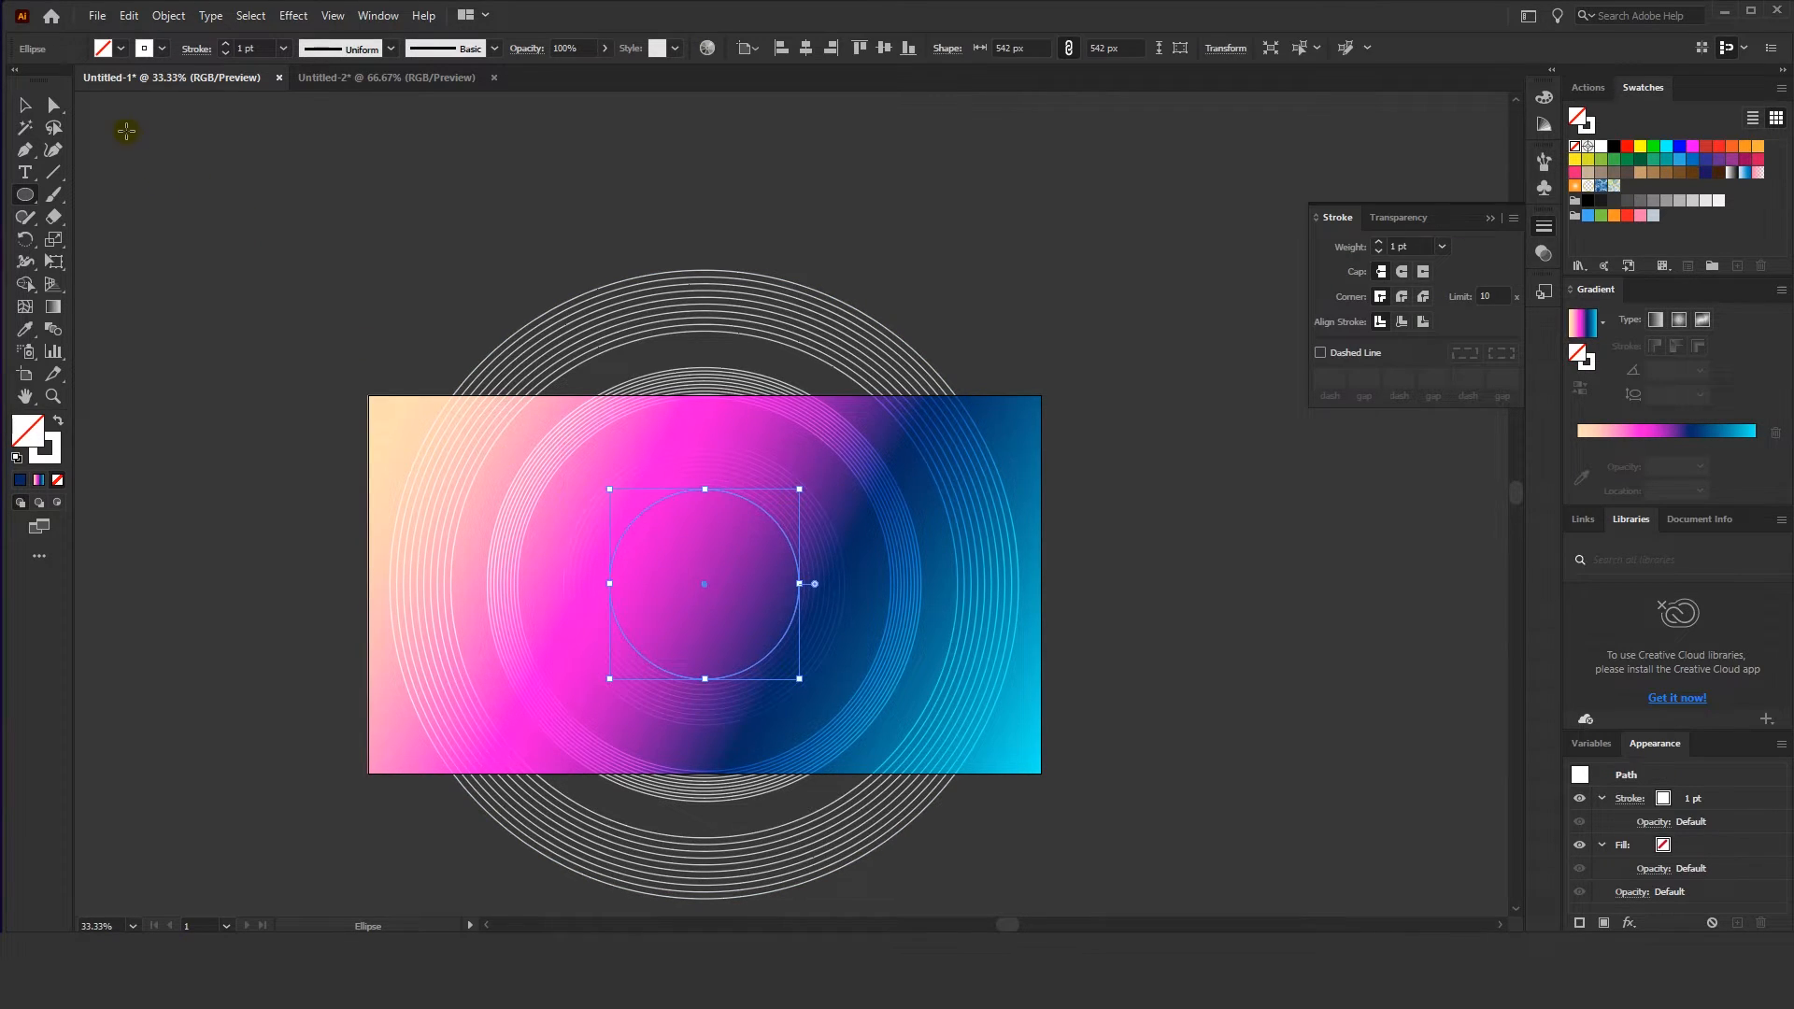
key("shift+x")
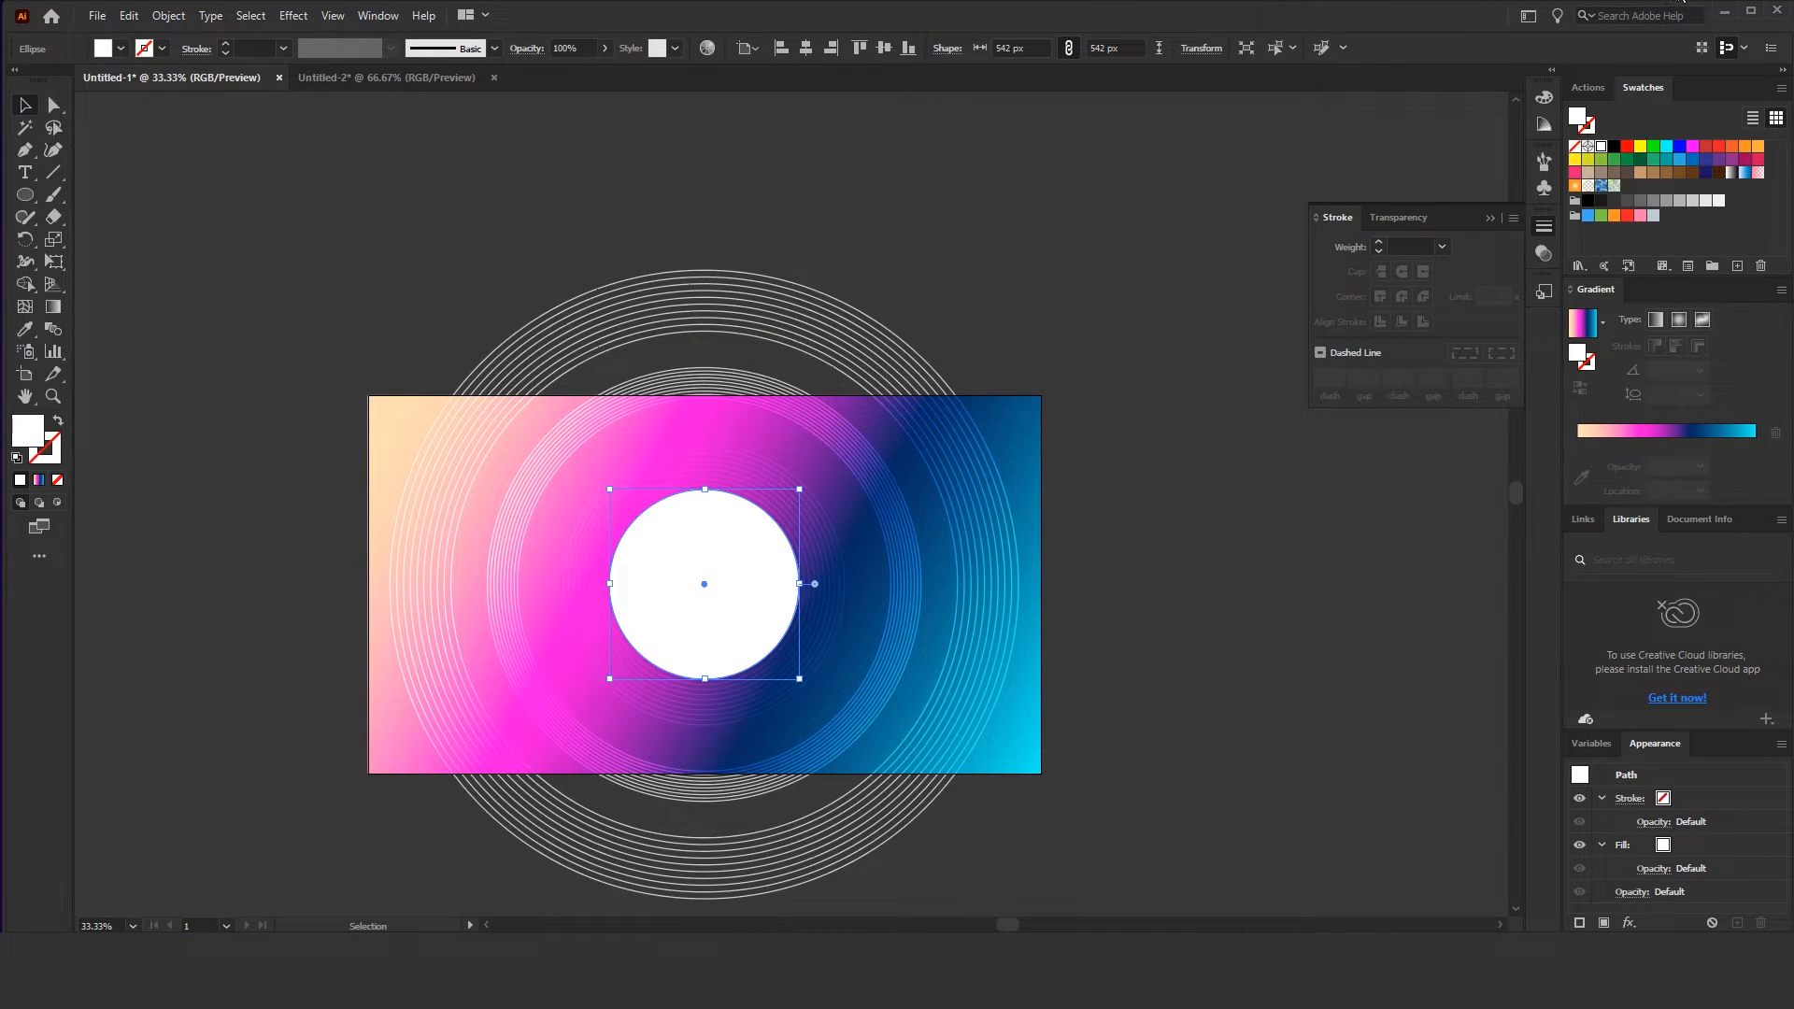
left_click(958, 224)
Place a copy of the white circle in front and enlarge it about its centre to 833 px
left_click(746, 597)
key("ctrl+c")
key("ctrl+f")
left_click_drag(792, 489, 848, 470)
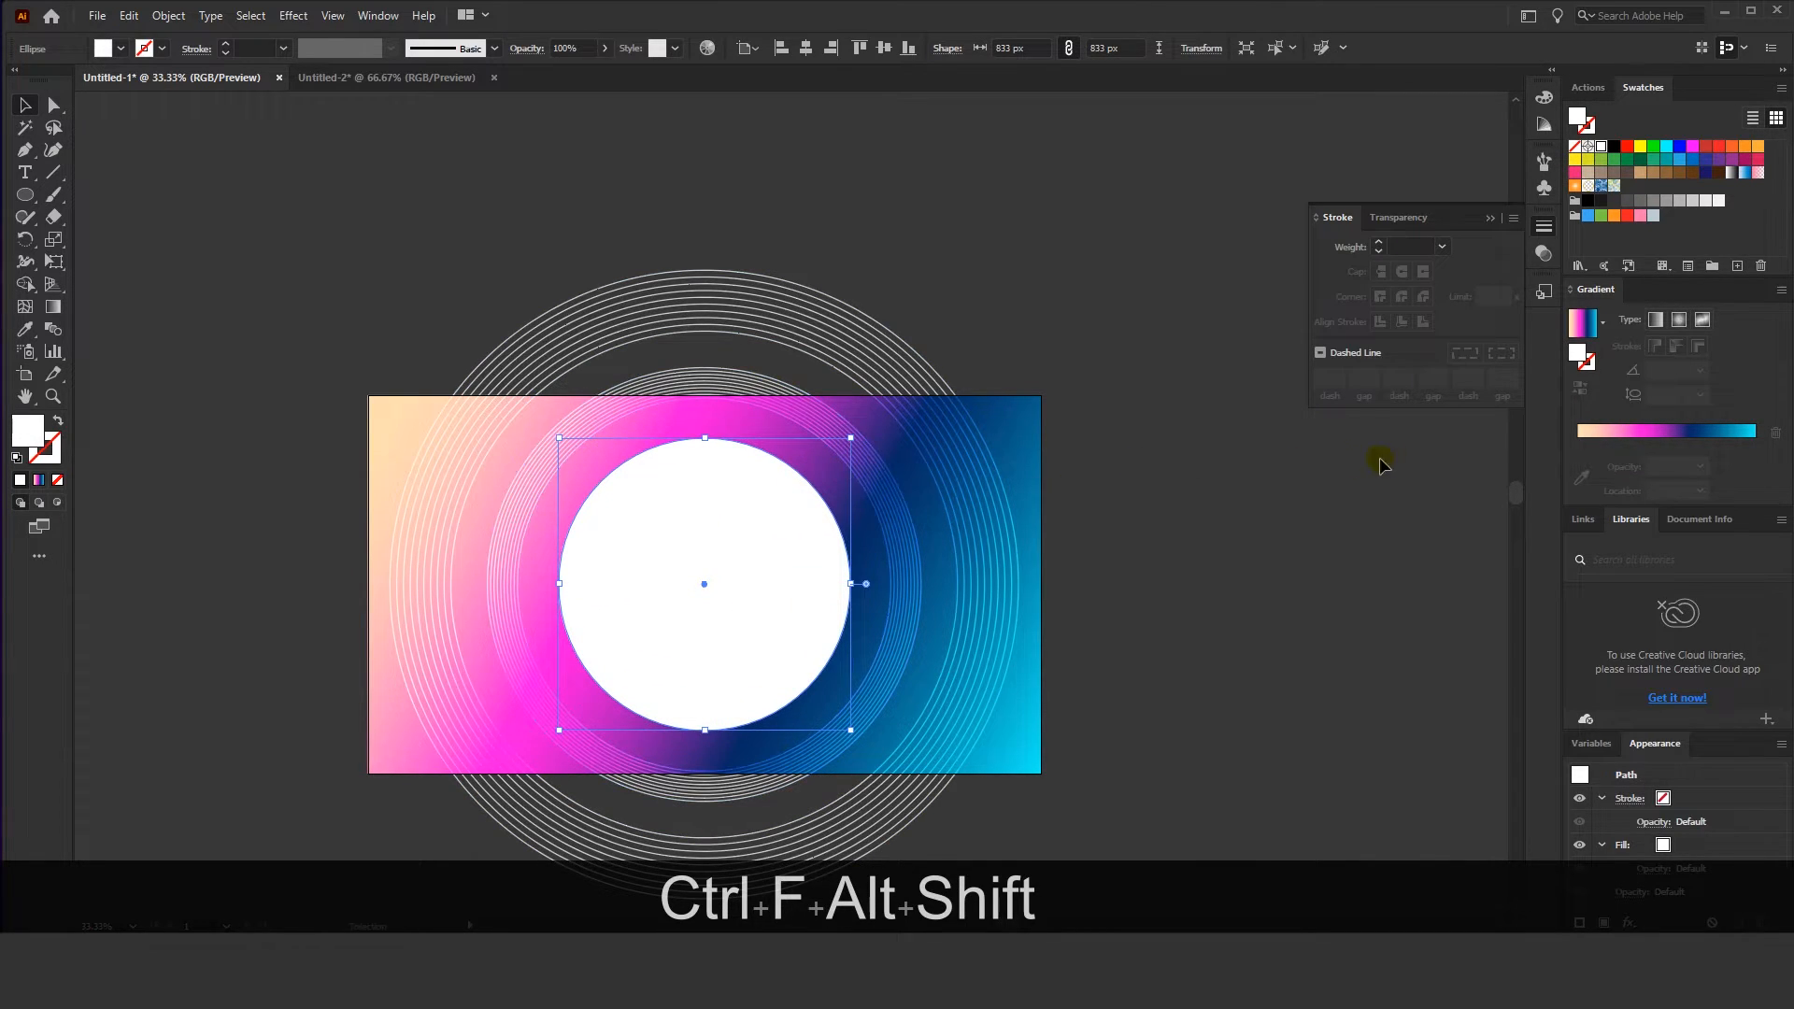
Fill the 833 px circle with black and send it behind the smaller white circle
left_click(1614, 147)
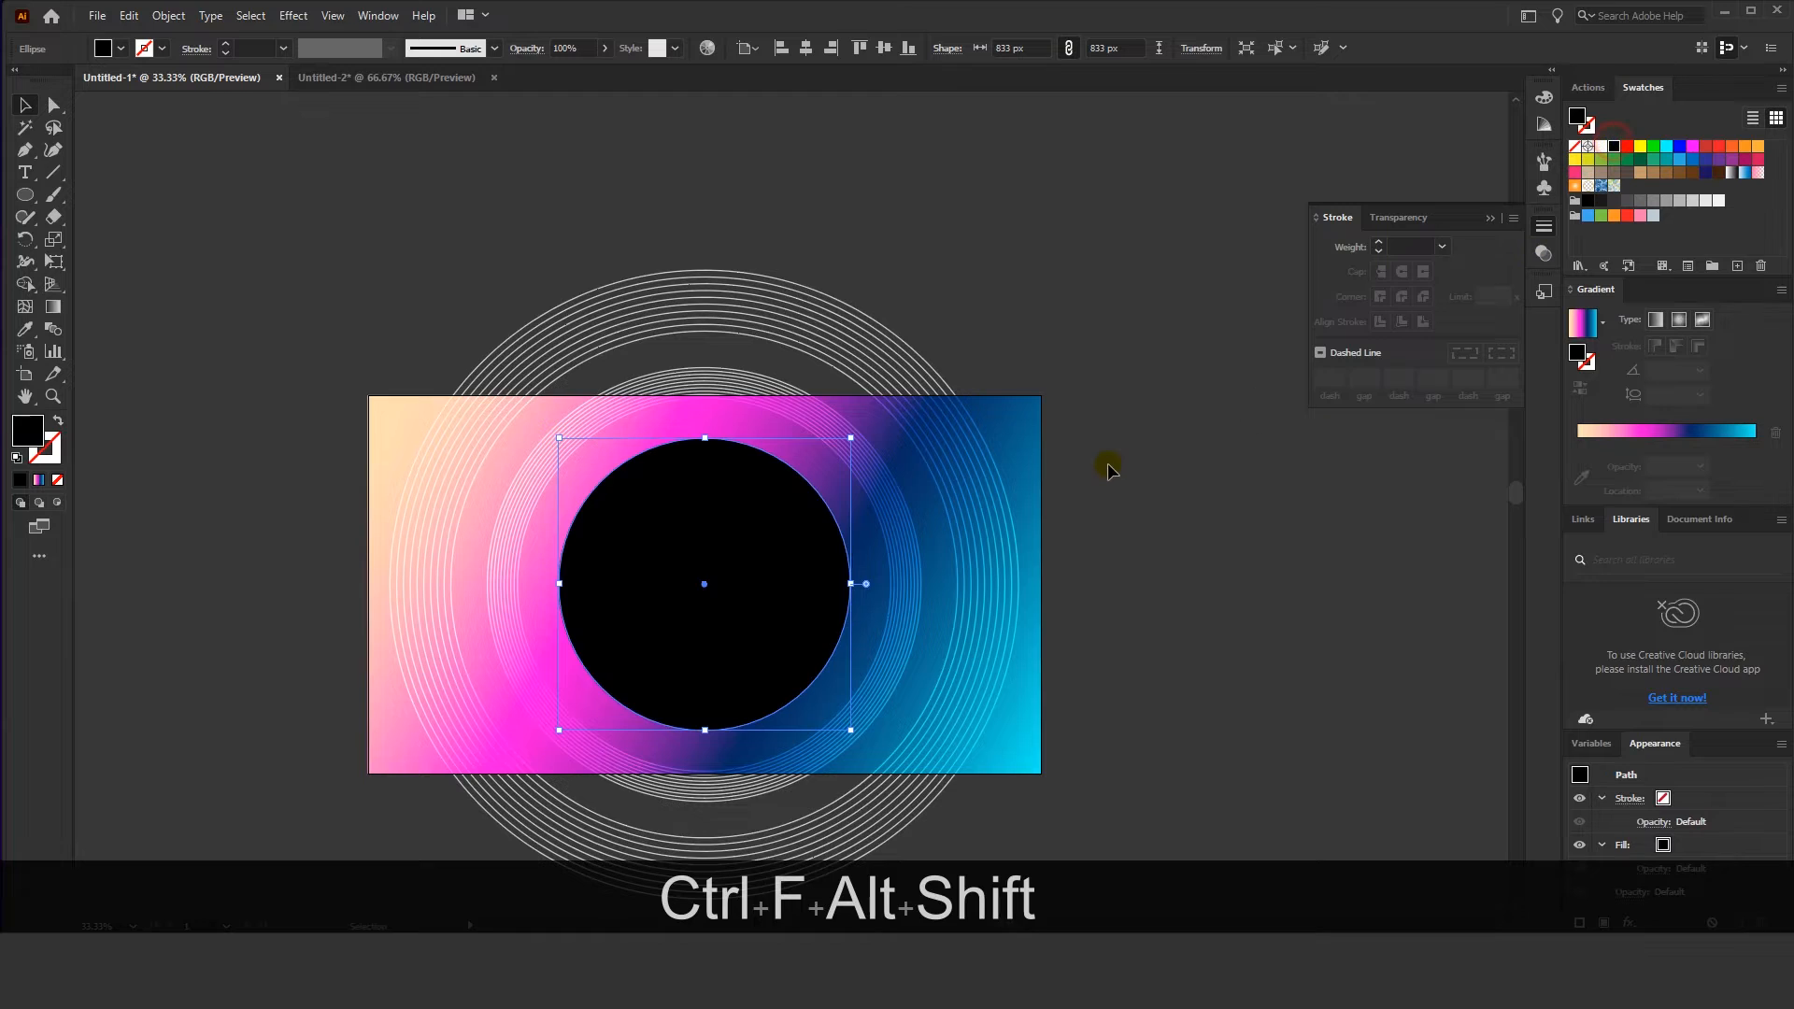
key("ctrl+bracketleft")
key("ctrl+bracketleft")
left_click(1112, 432)
Subtract the white circle from the black circle with the Pathfinder's Minus Front operation to form a solid ring
left_click(719, 574)
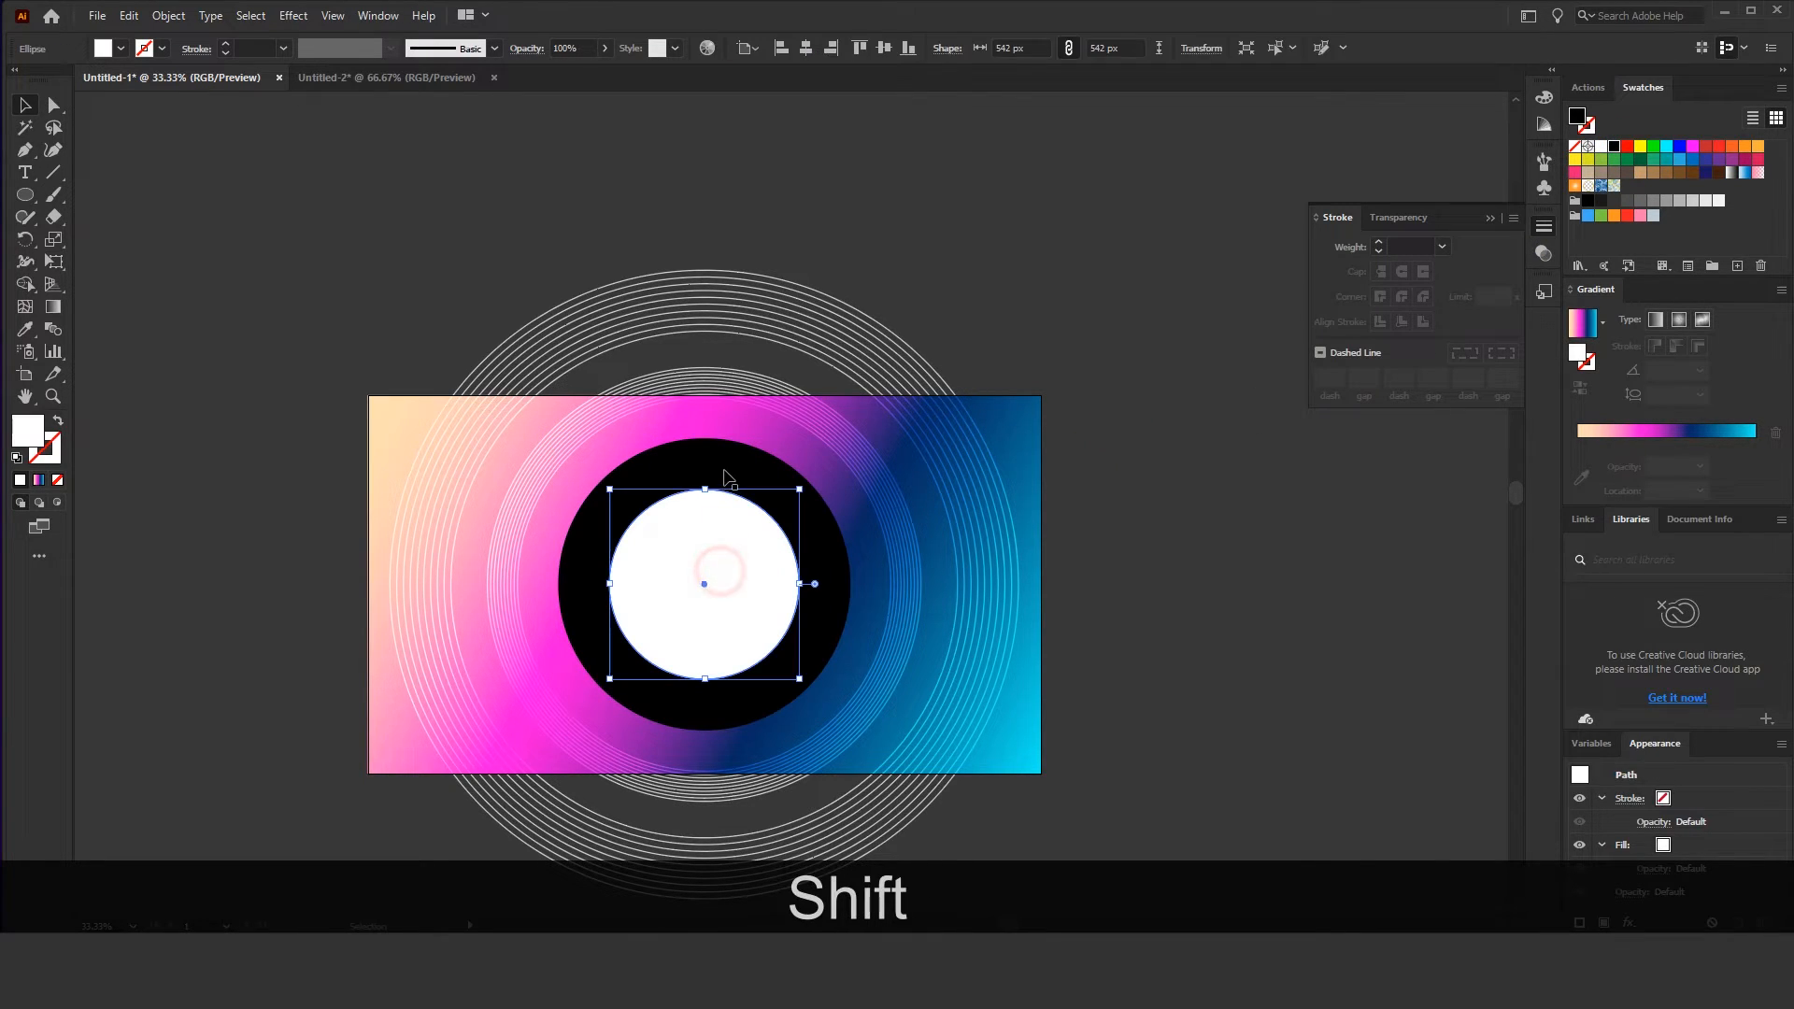
left_click(724, 465, "shift")
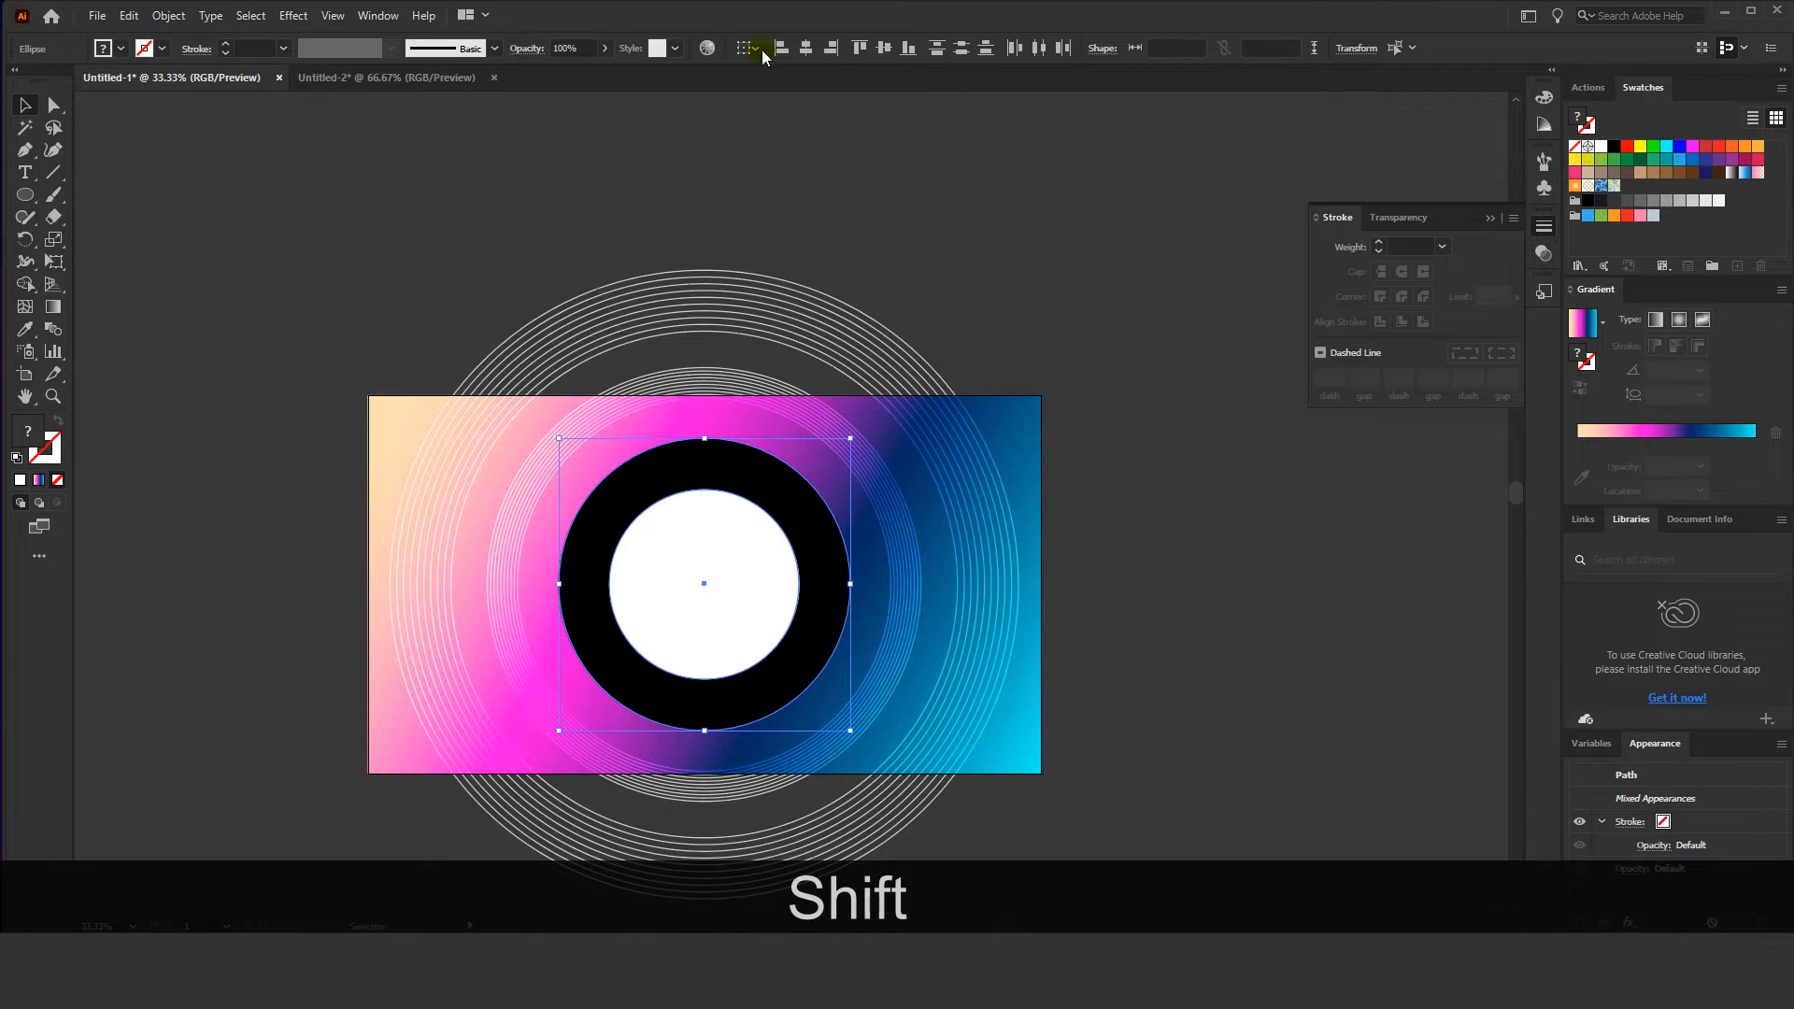
left_click(378, 16)
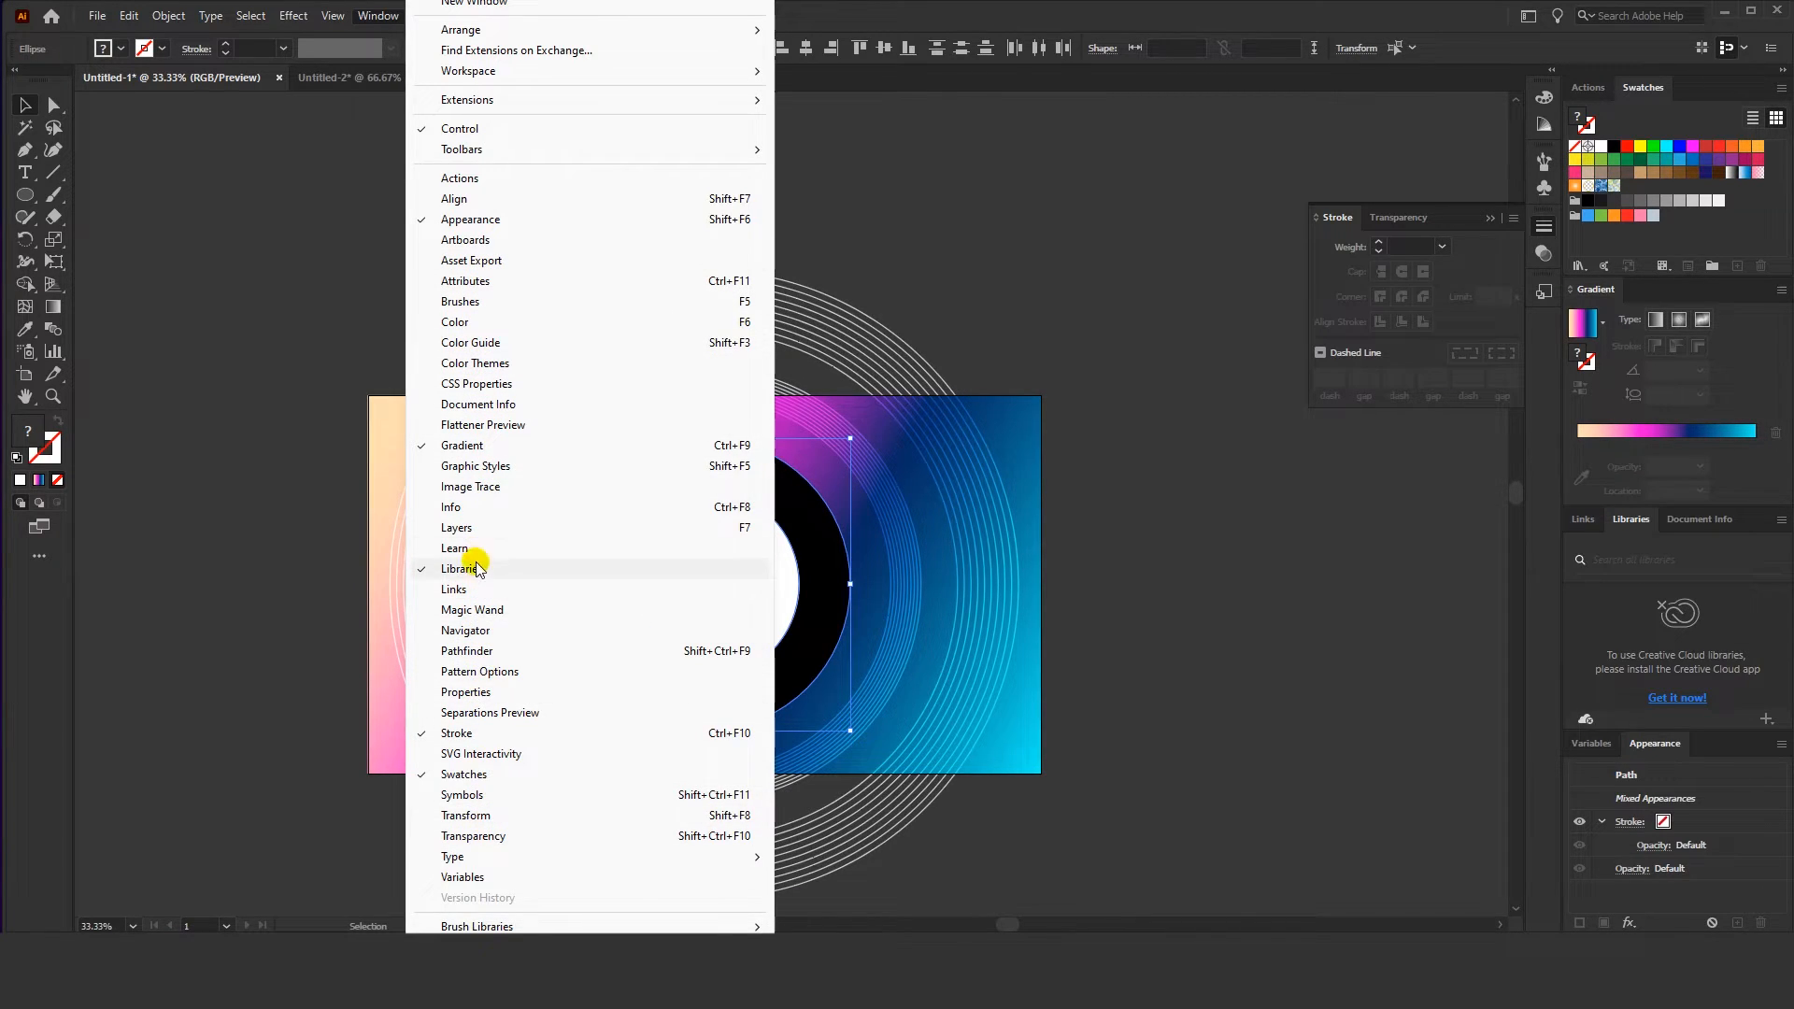
mouse_move(435, 932)
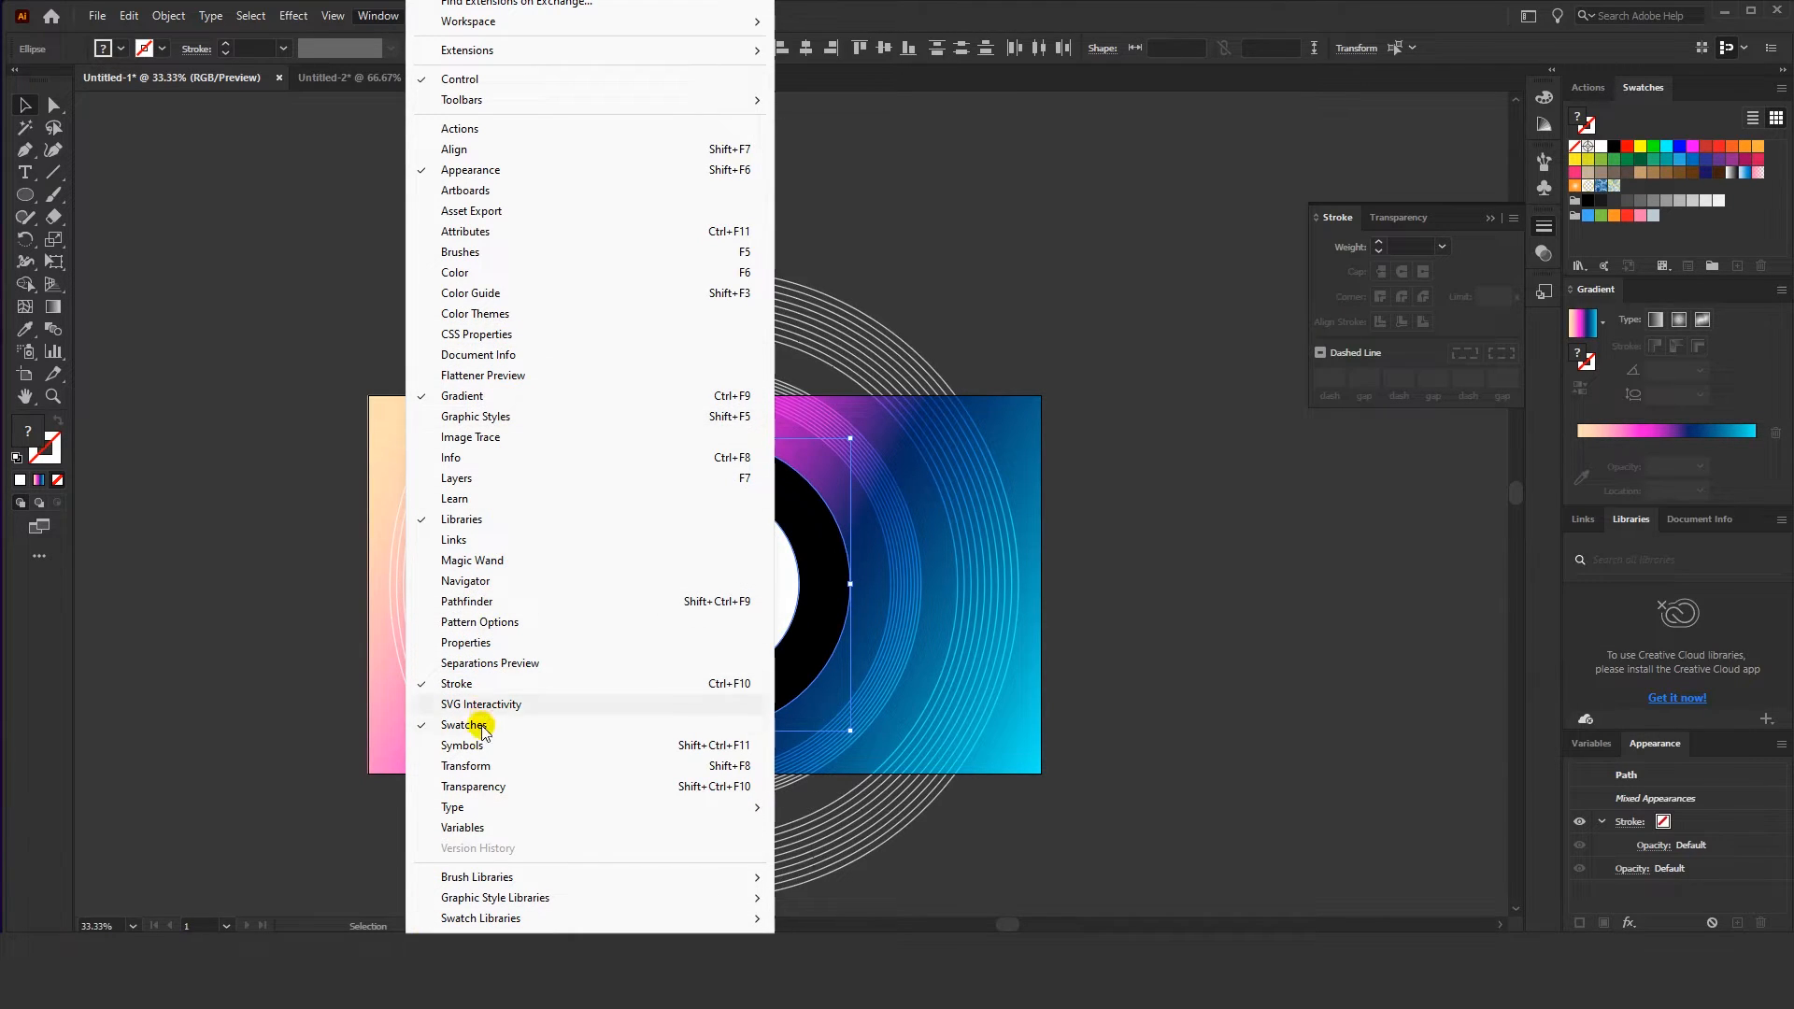
left_click(479, 645)
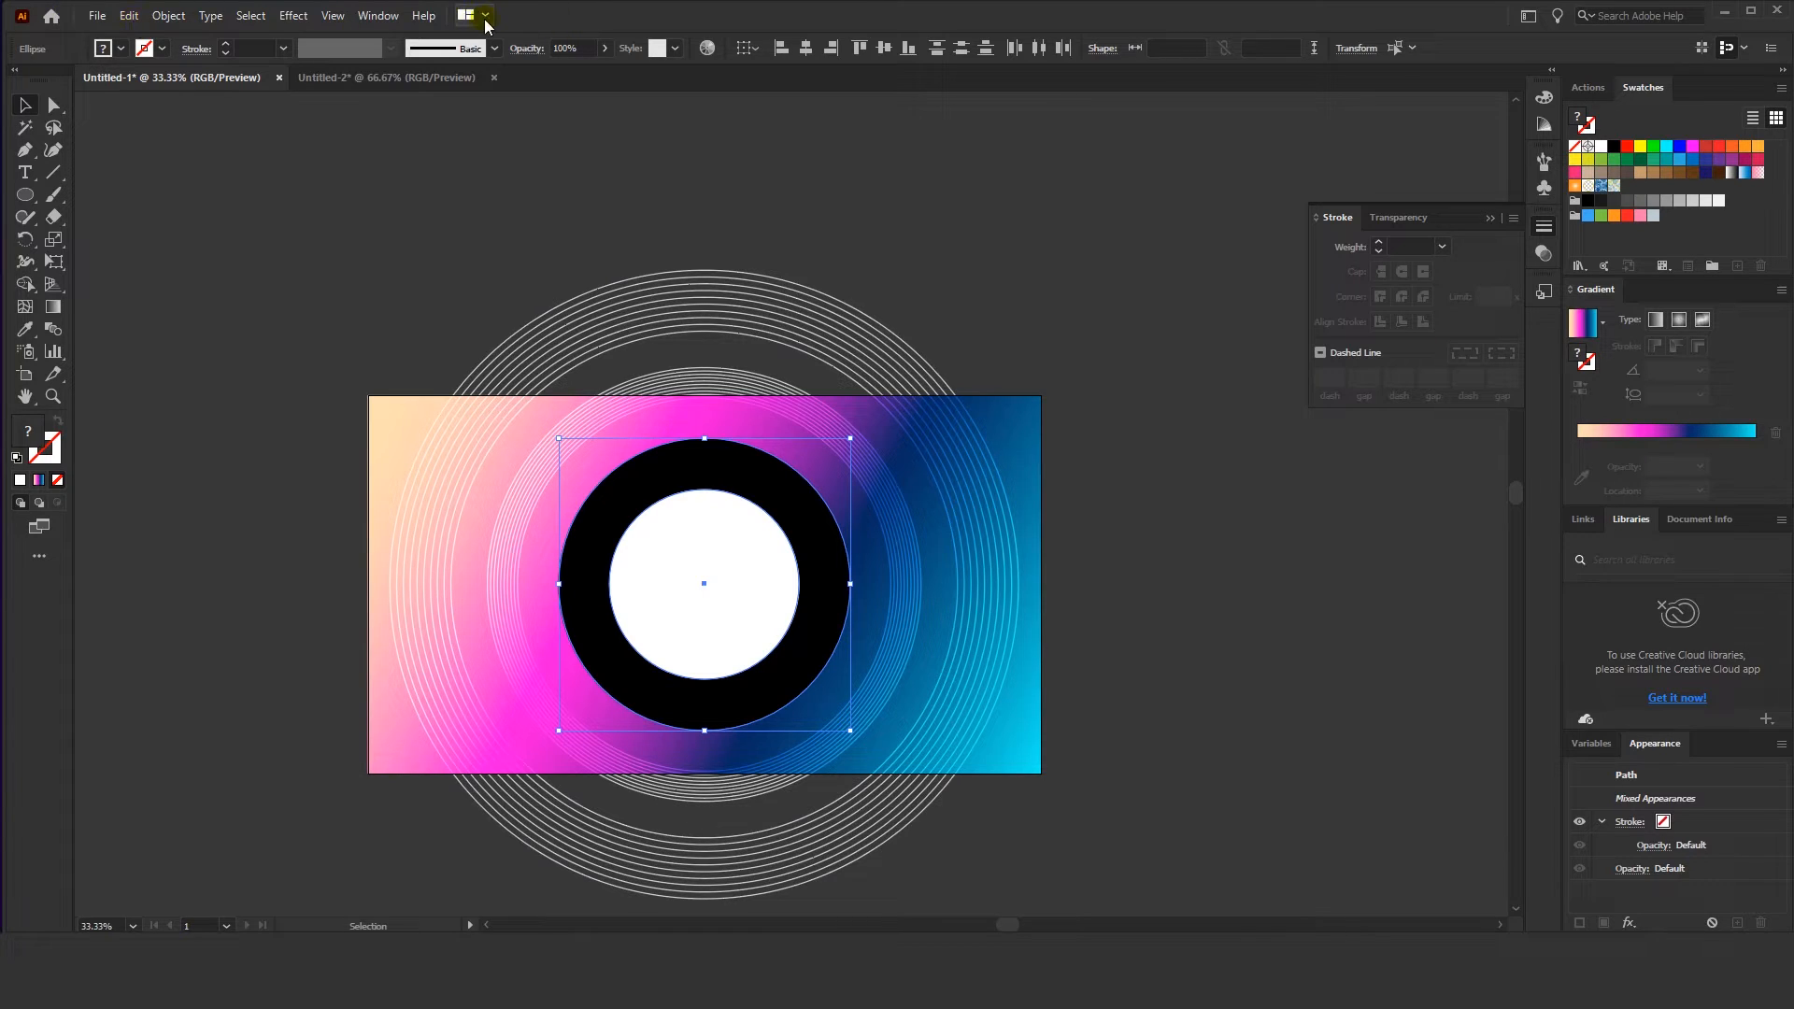
left_click(379, 16)
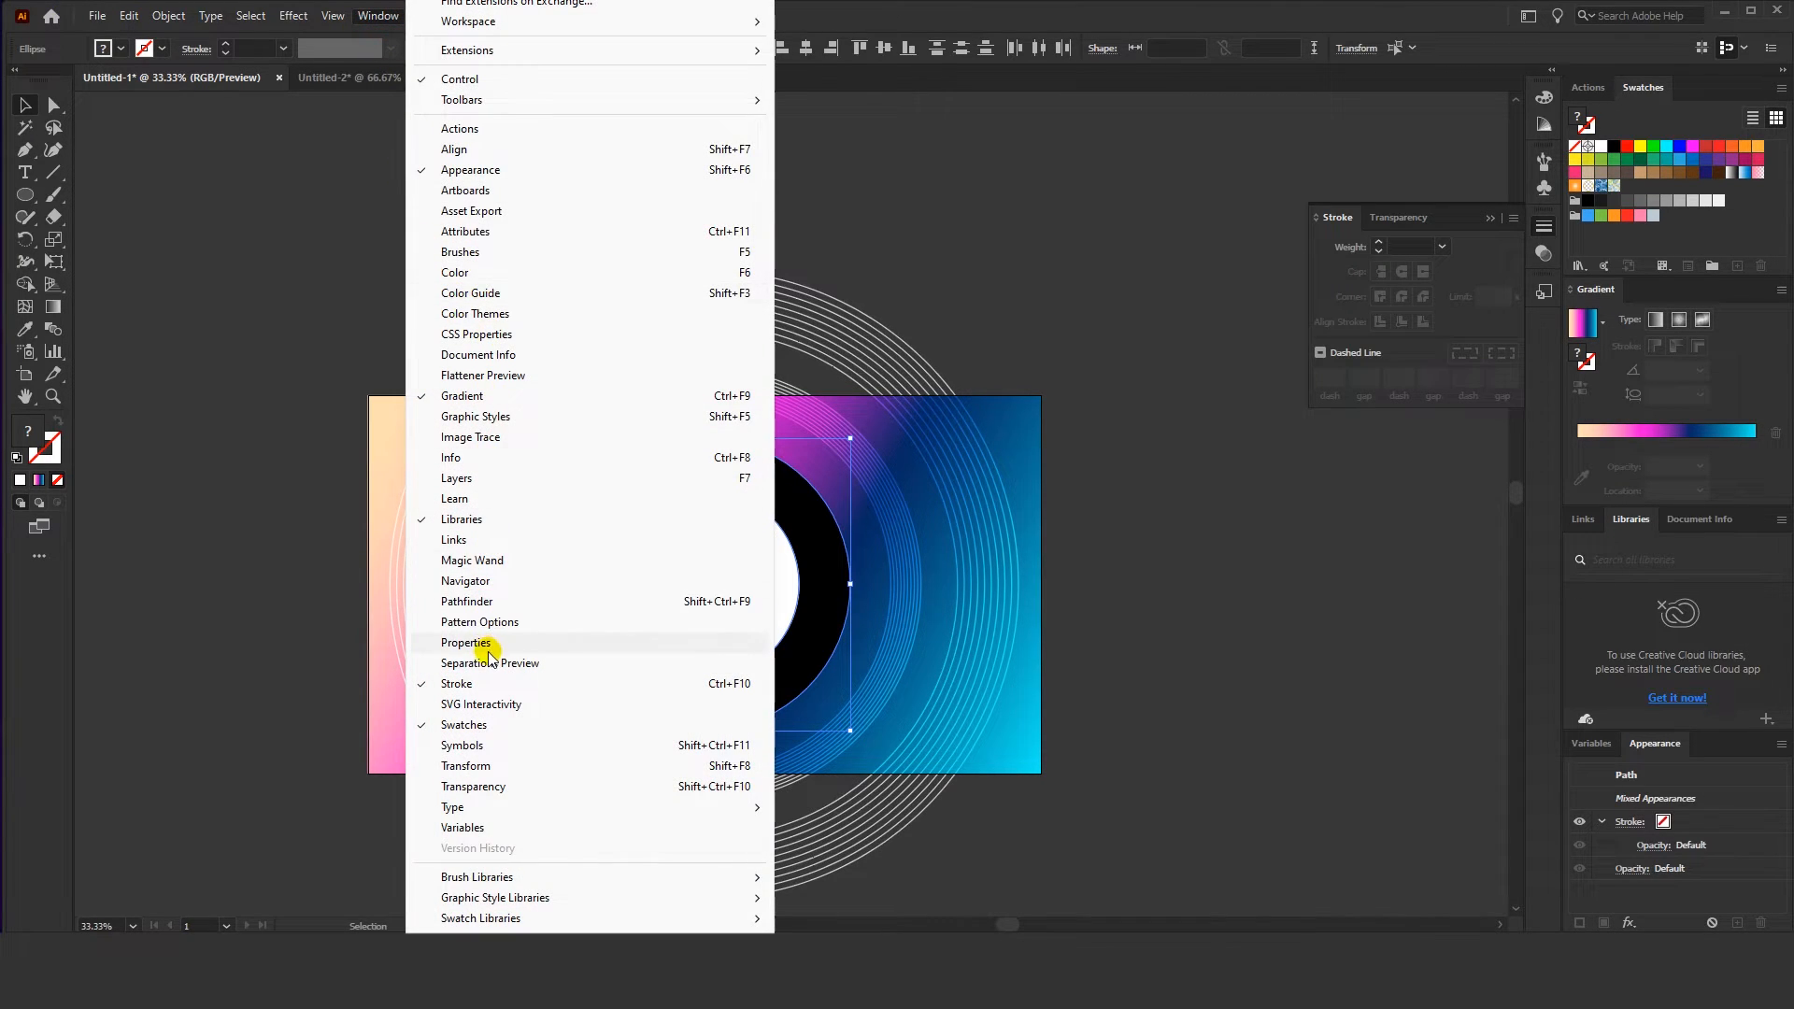
left_click(487, 603)
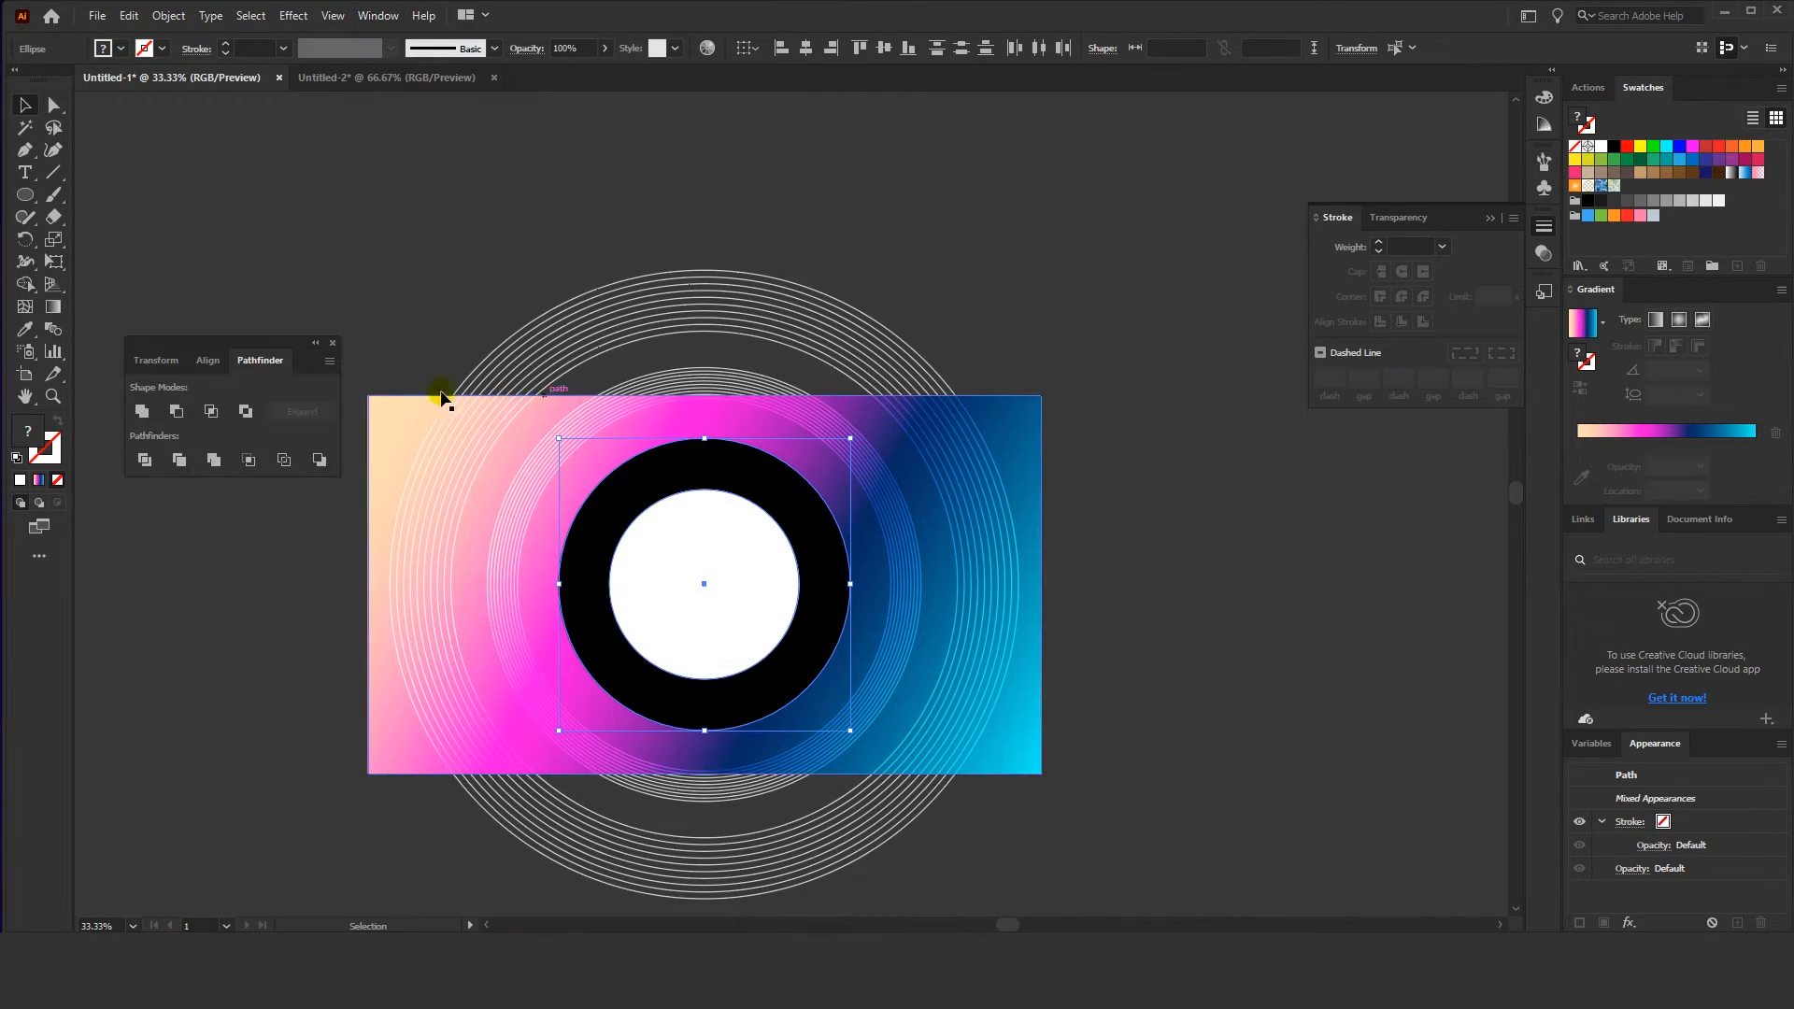
left_click_drag(240, 342, 1388, 110)
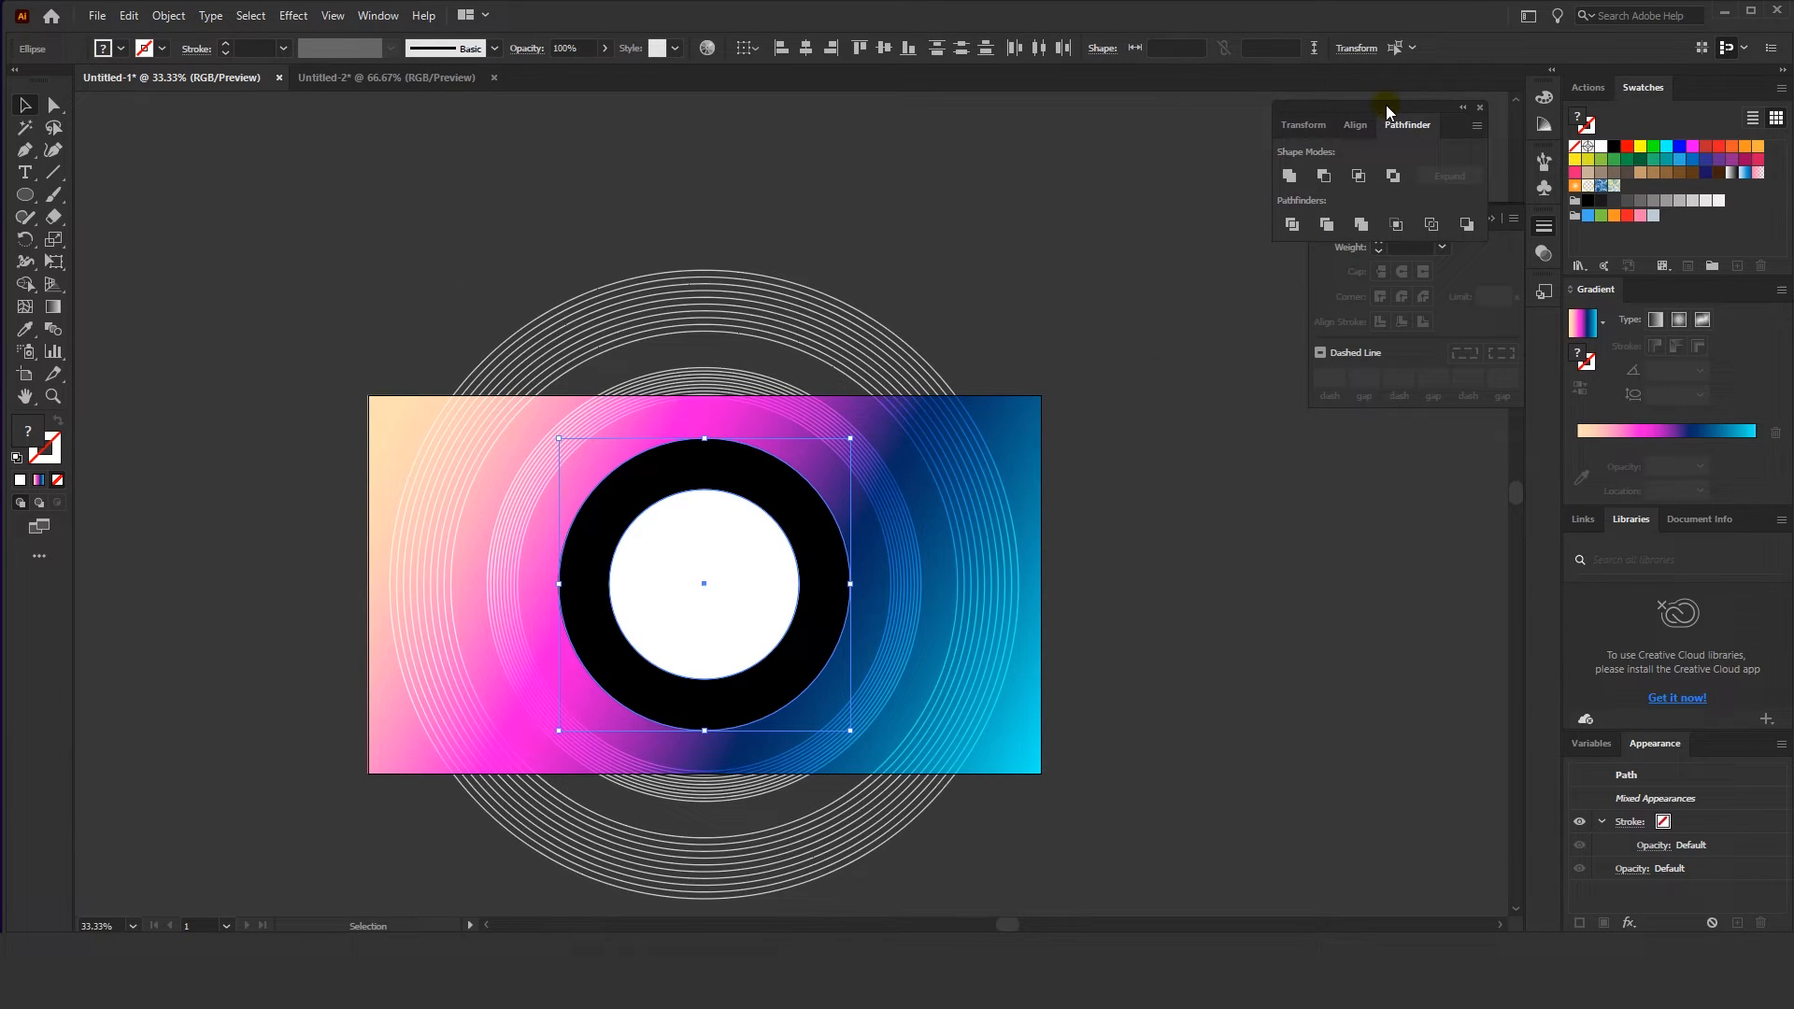
left_click(1327, 177)
left_click(821, 300)
Fill the black ring with the White, Black linear gradient and reverse the gradient direction
left_click(734, 473)
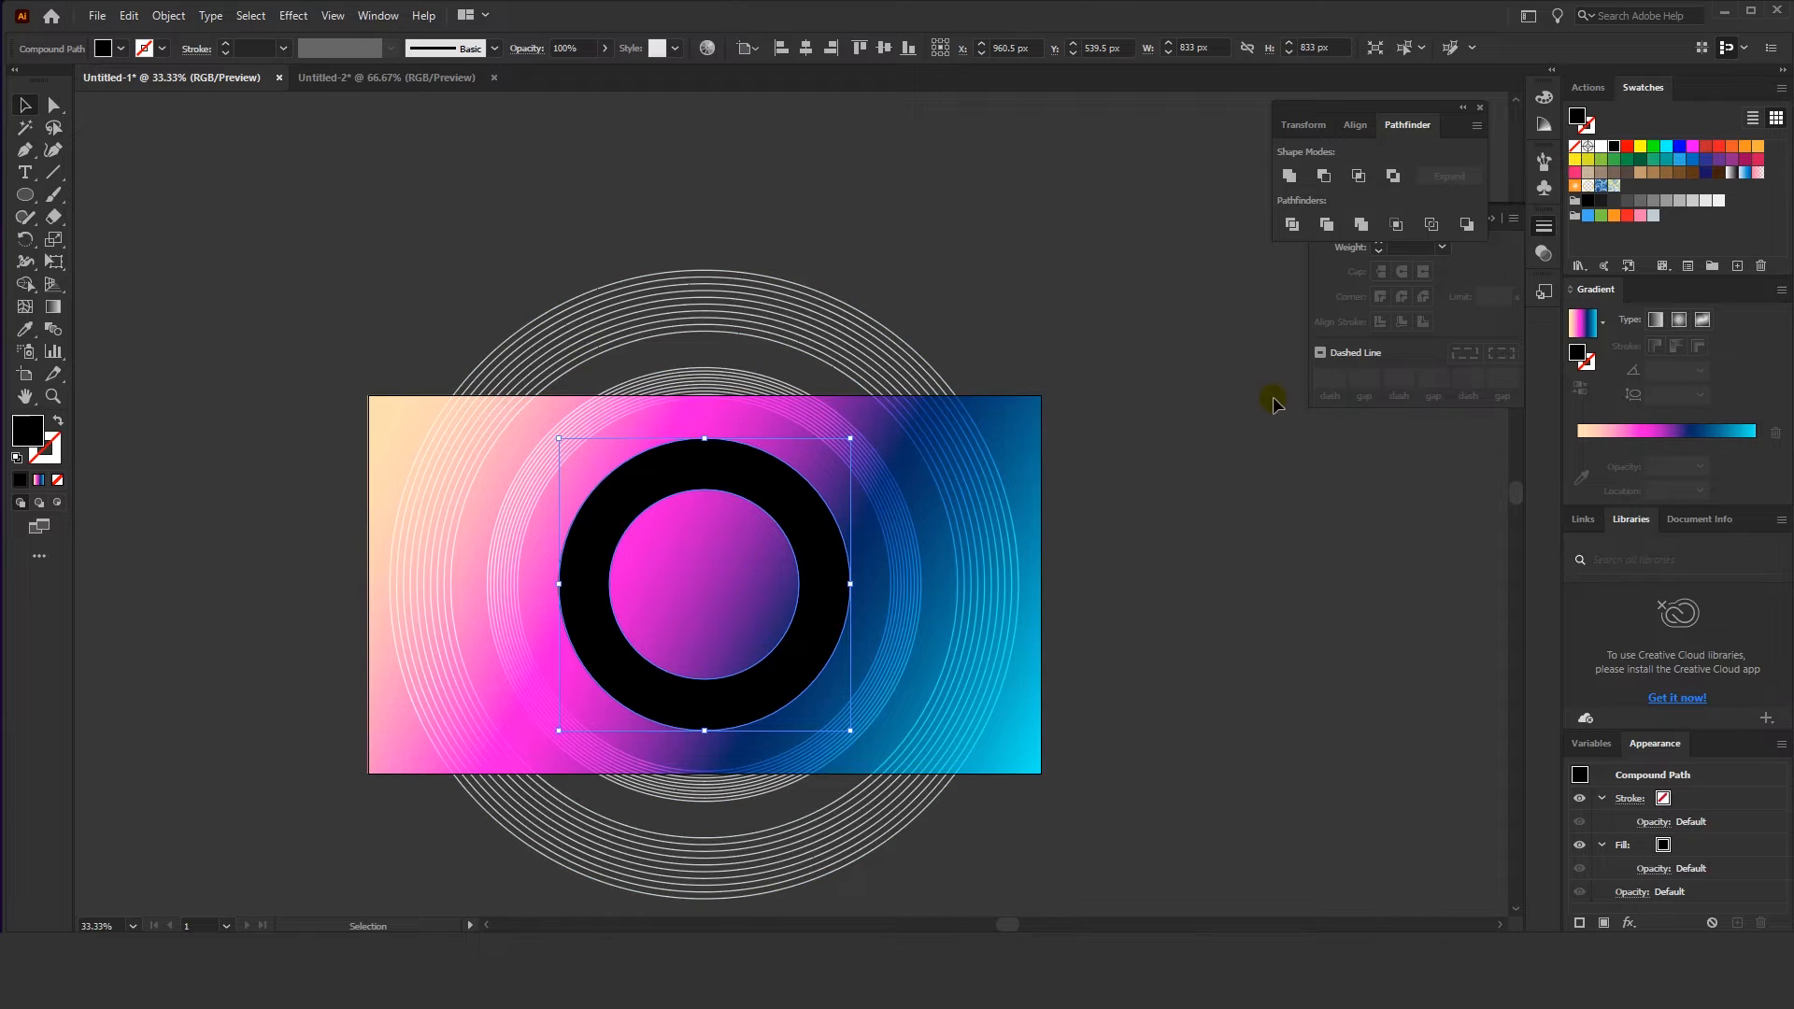
left_click(1603, 325)
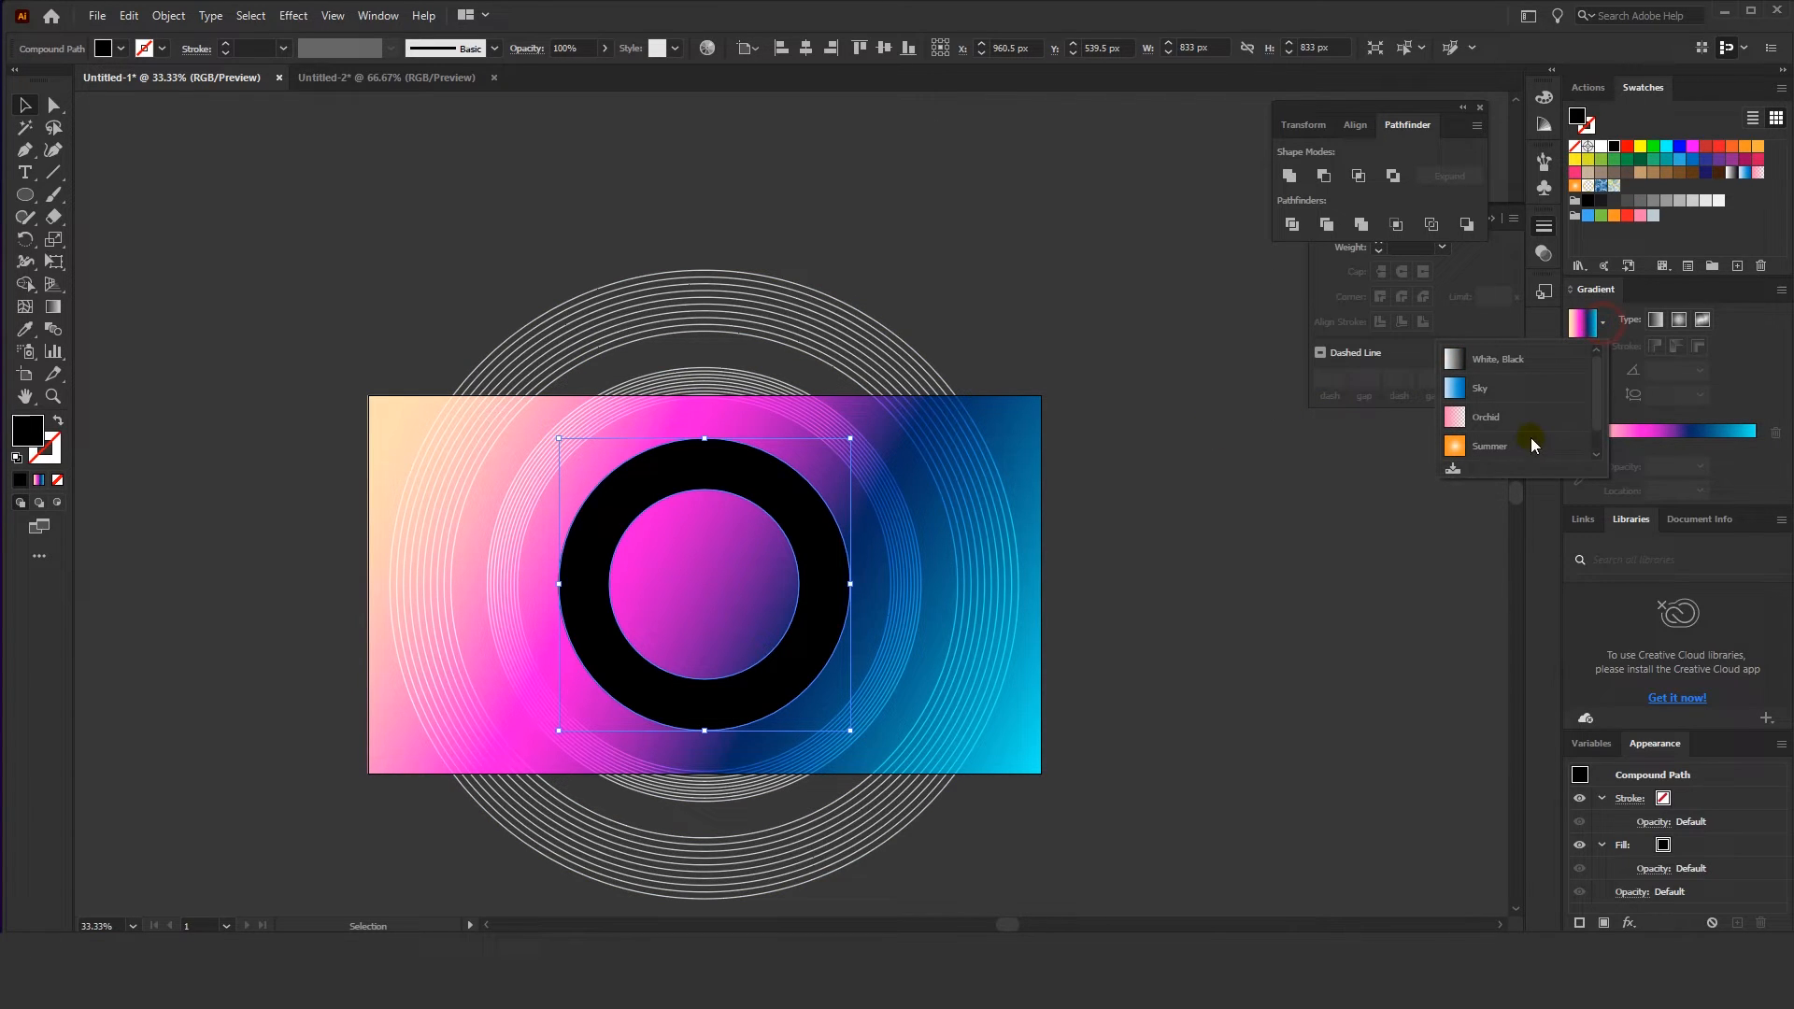
left_click(1501, 361)
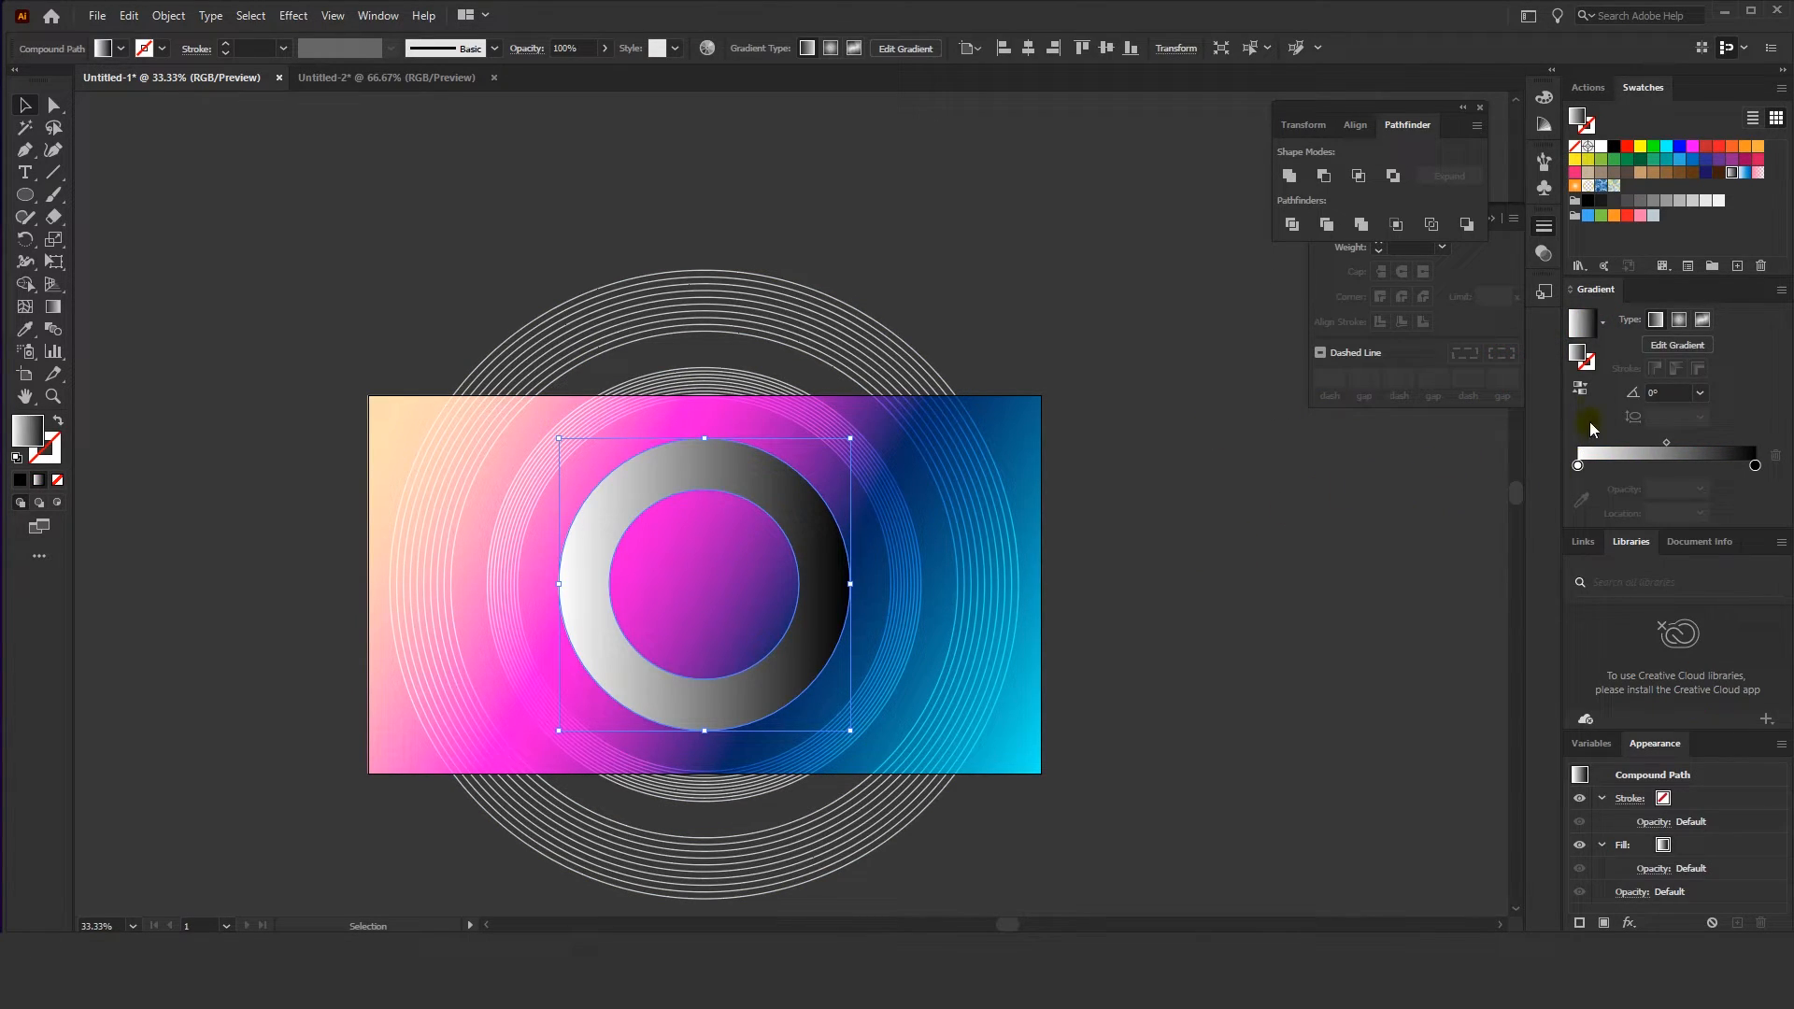
left_click(1580, 388)
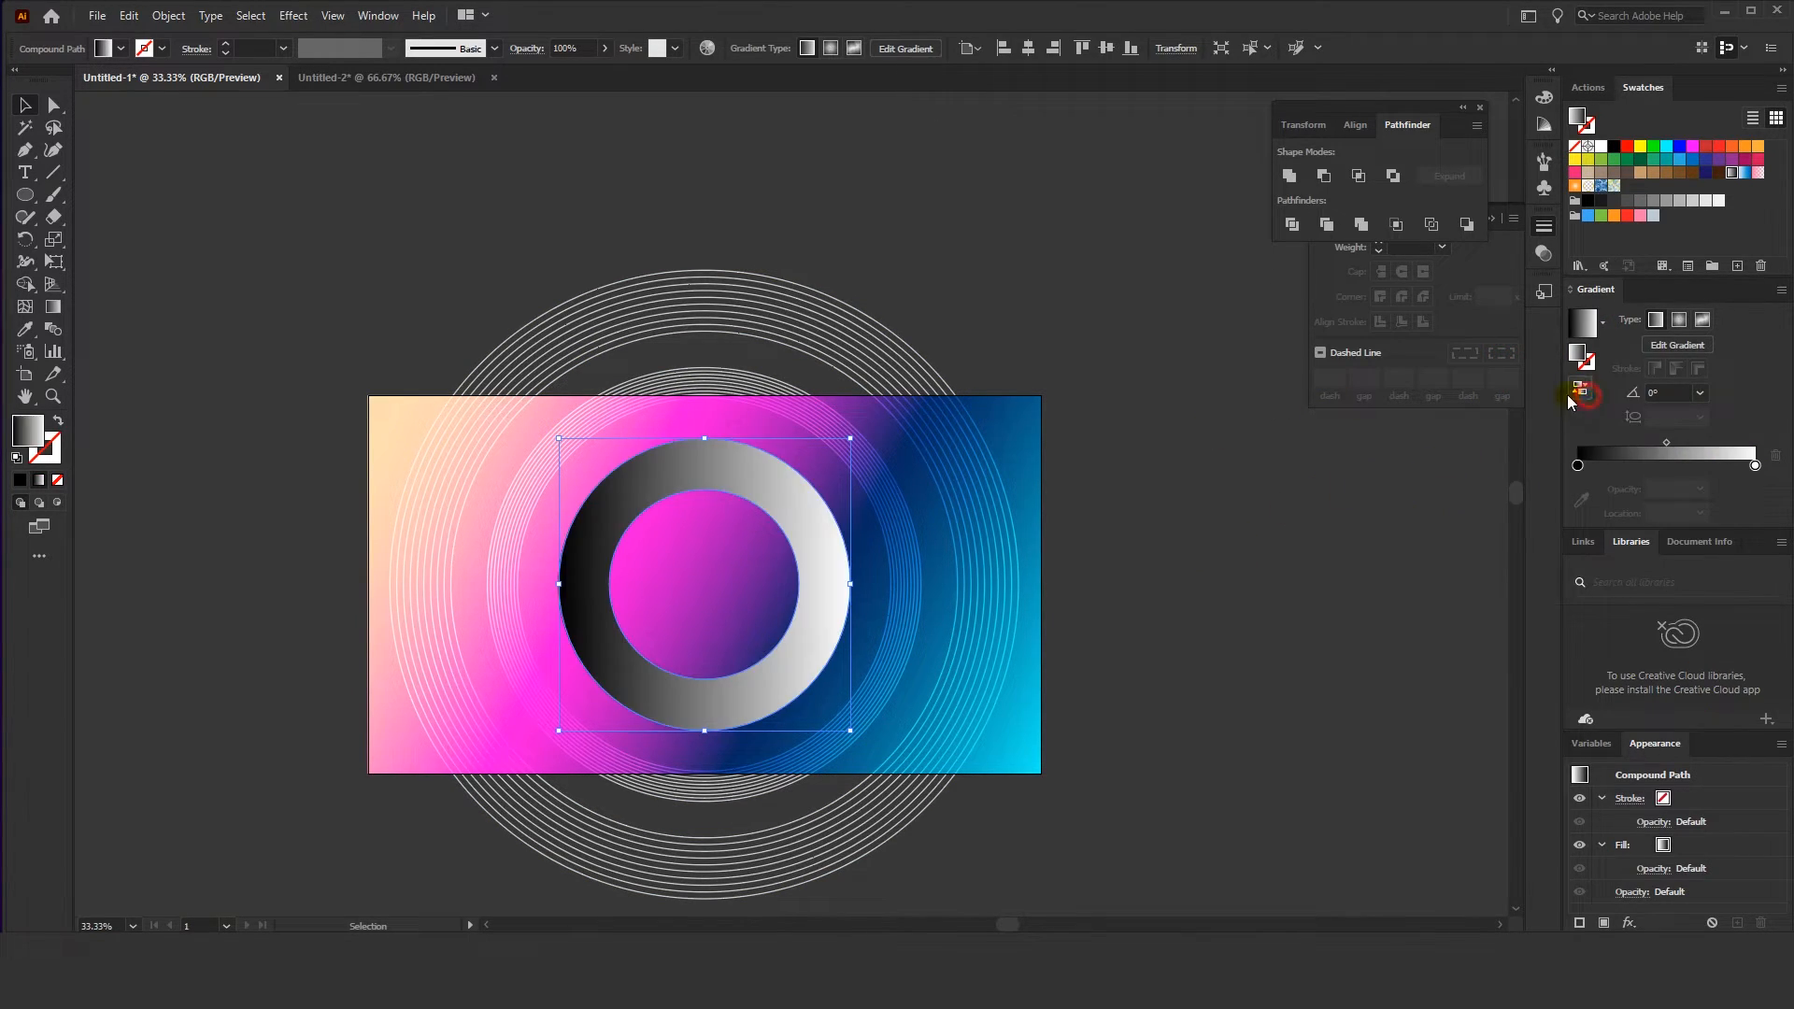
Try to redraw the ring's linear gradient at a diagonal angle with the Gradient tool and reverse its colors
left_click(53, 306)
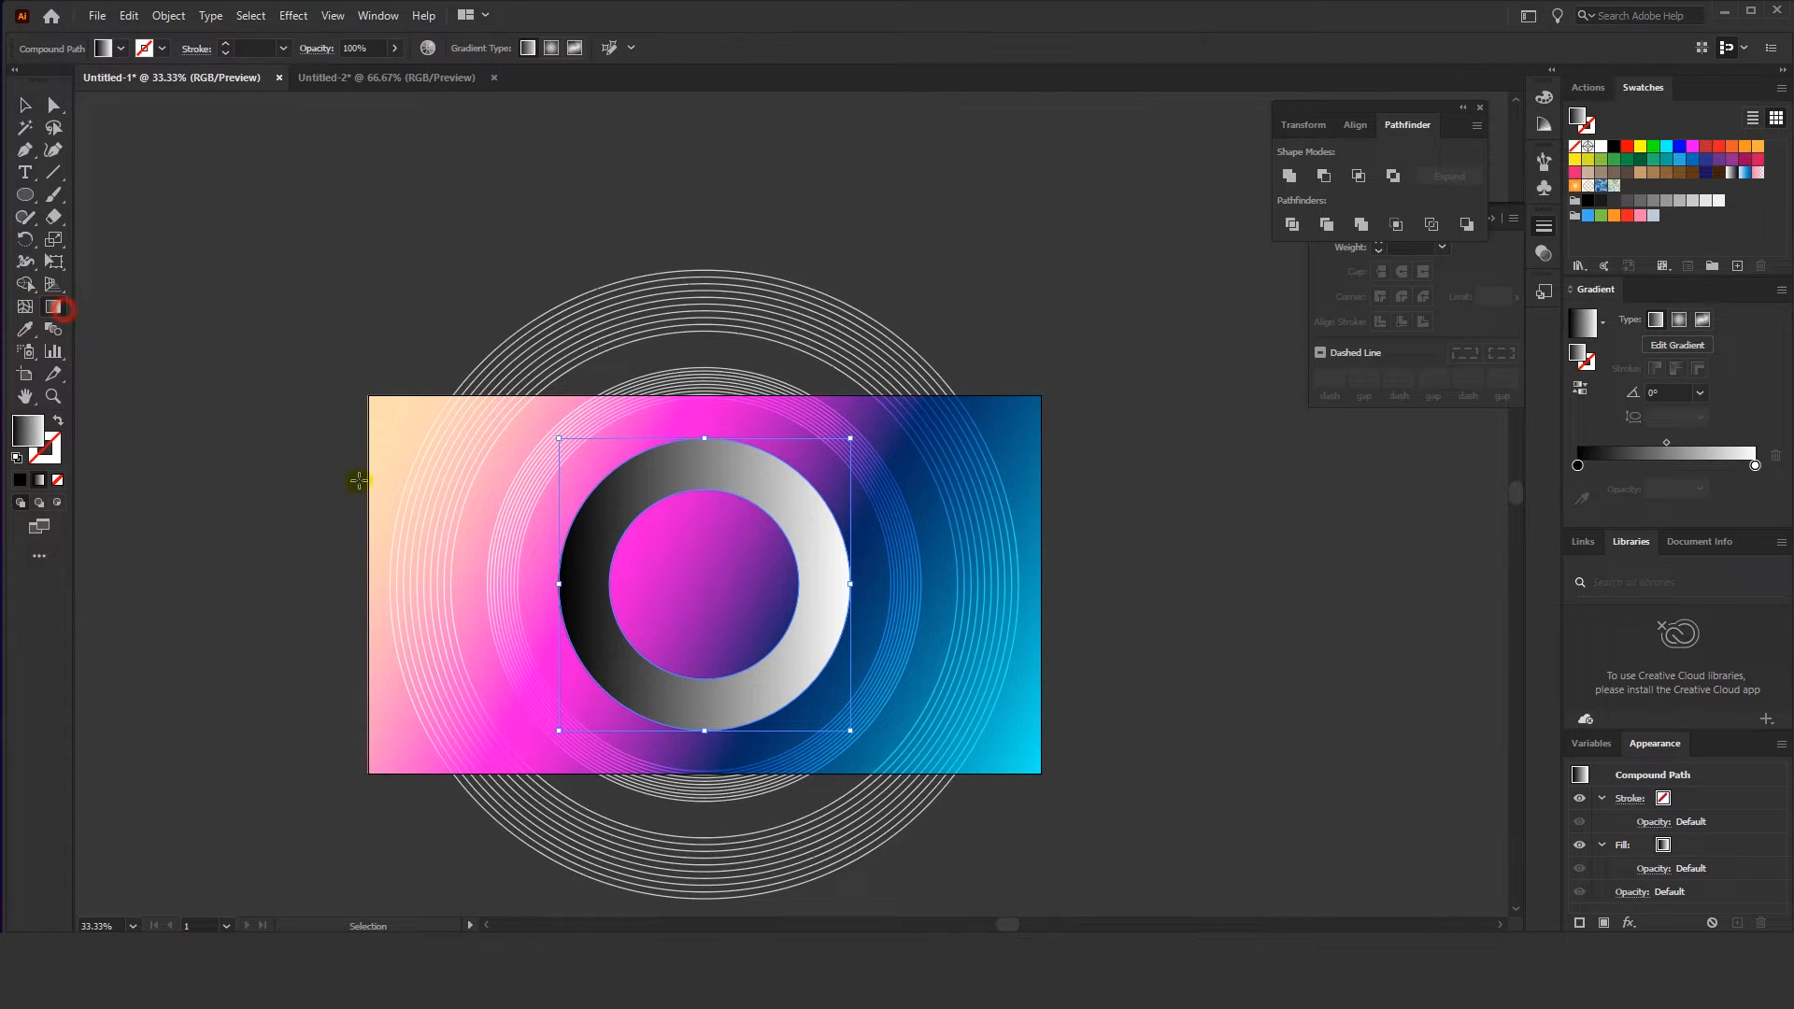
left_click(707, 593)
key("ctrl+z")
left_click(704, 556)
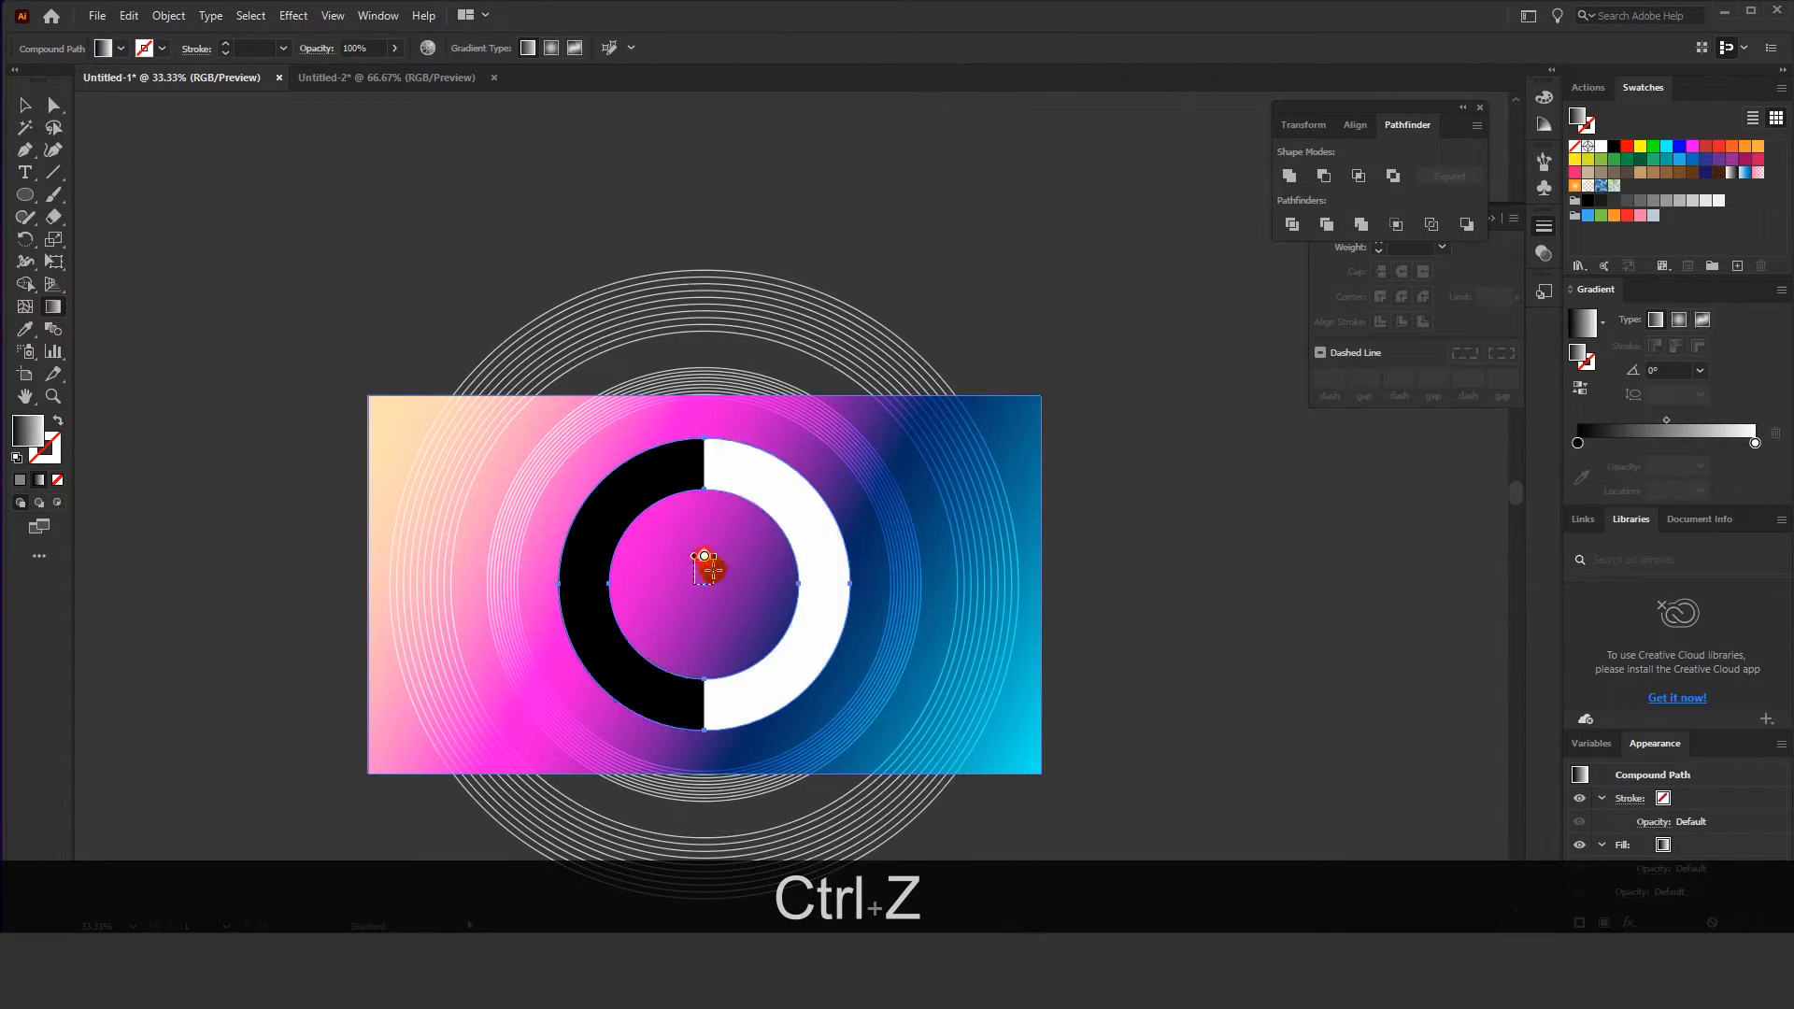
mouse_move(712, 570)
left_mouse_down()
mouse_move(781, 653)
mouse_move(688, 577)
mouse_move(661, 513)
left_mouse_up()
left_click(1579, 386)
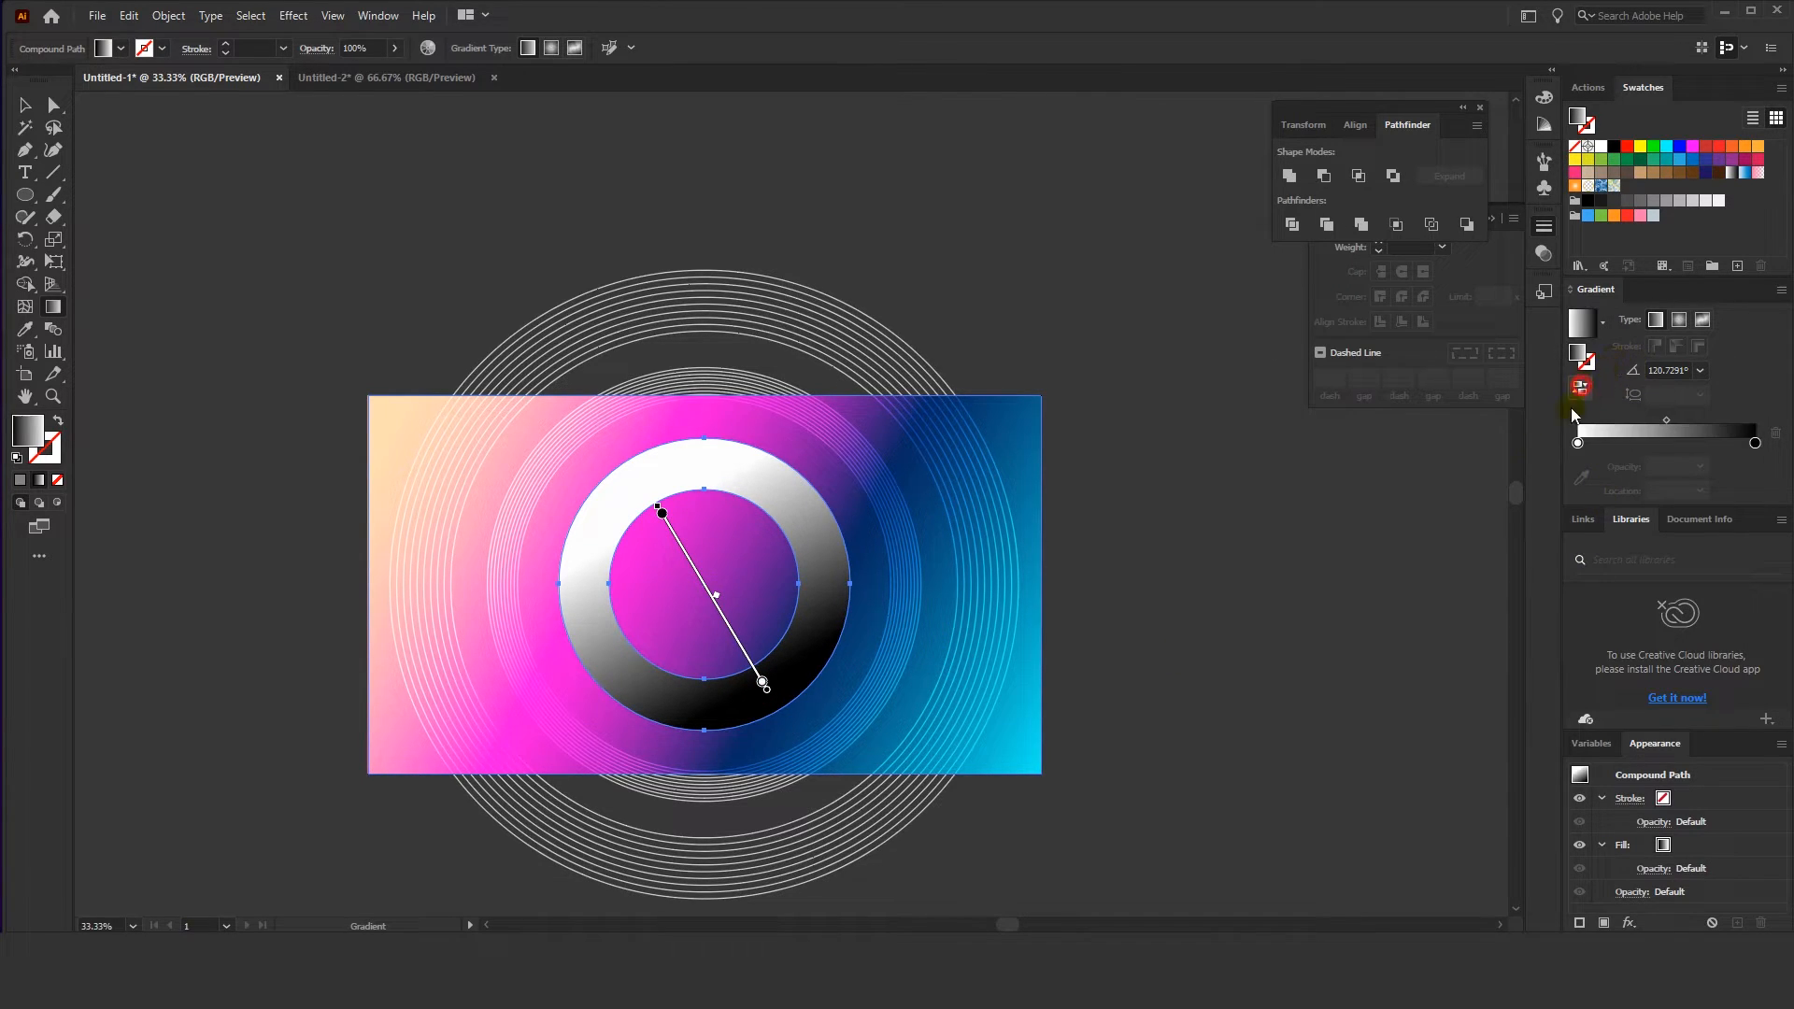
Change the ring's fill to a radial gradient from black inside to white outside, and slightly shift its centre and midpoint
left_click(1679, 320)
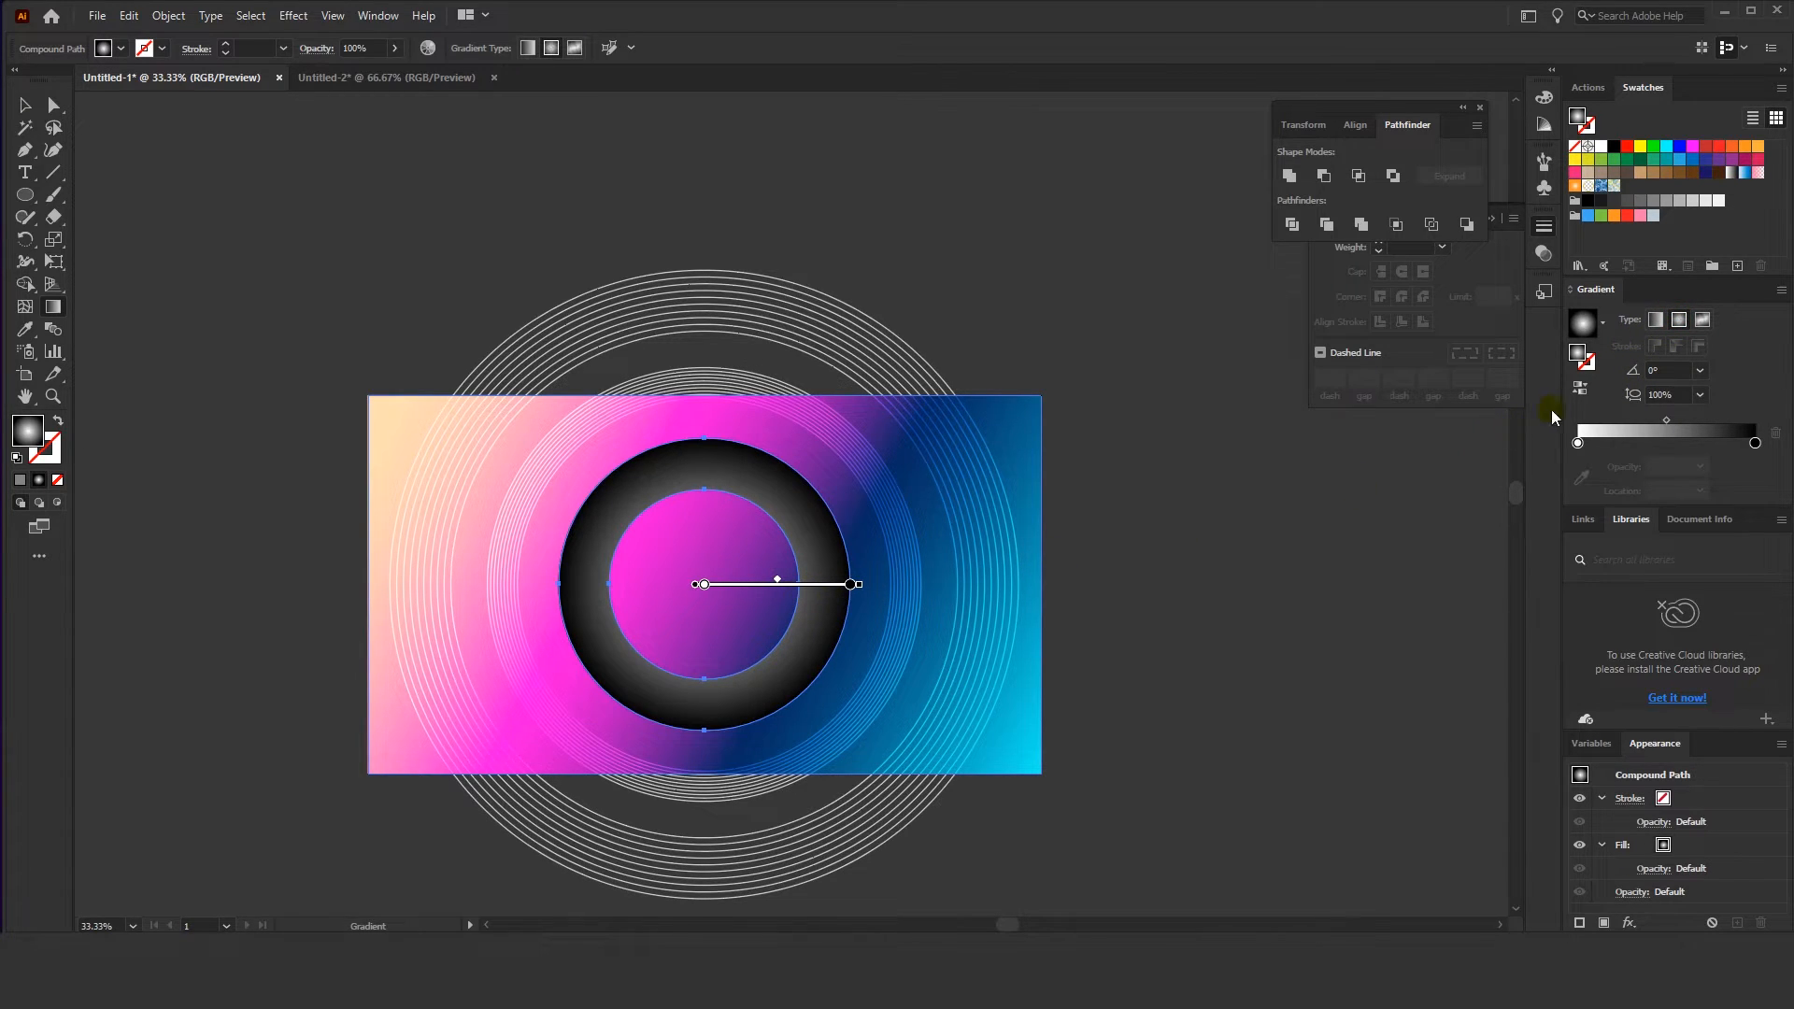
left_click(1578, 391)
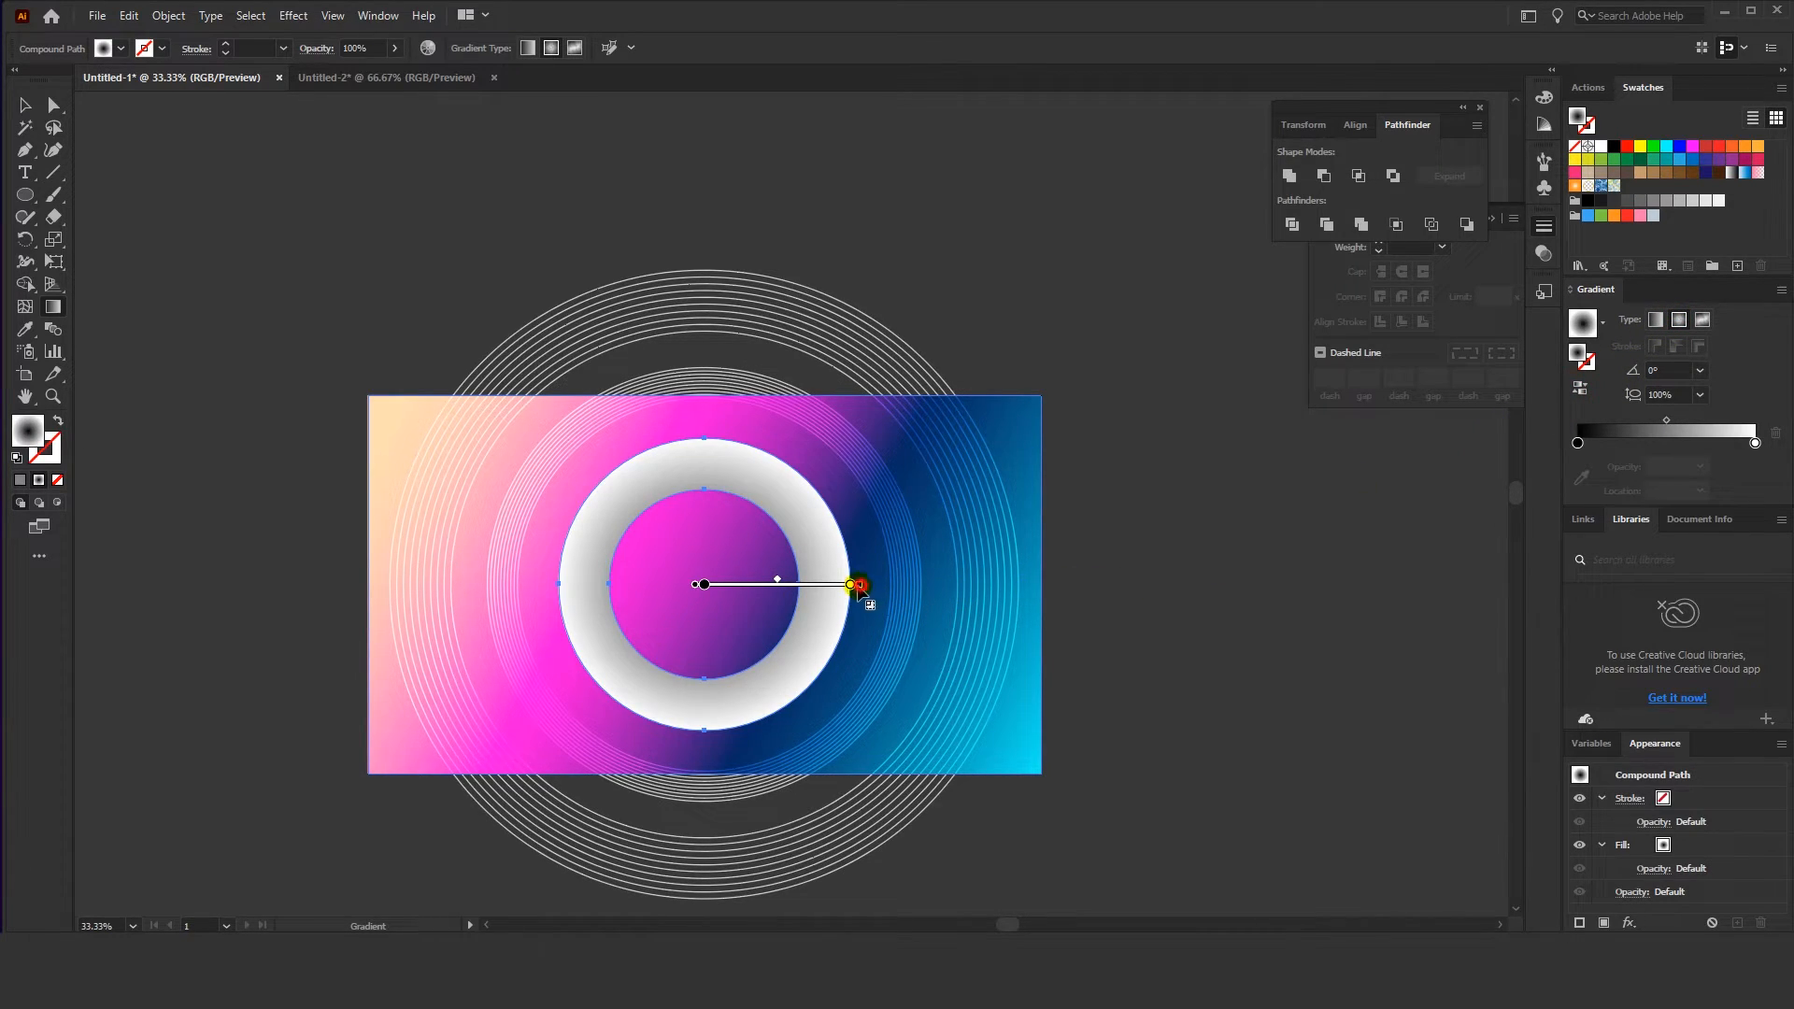
left_click(741, 589)
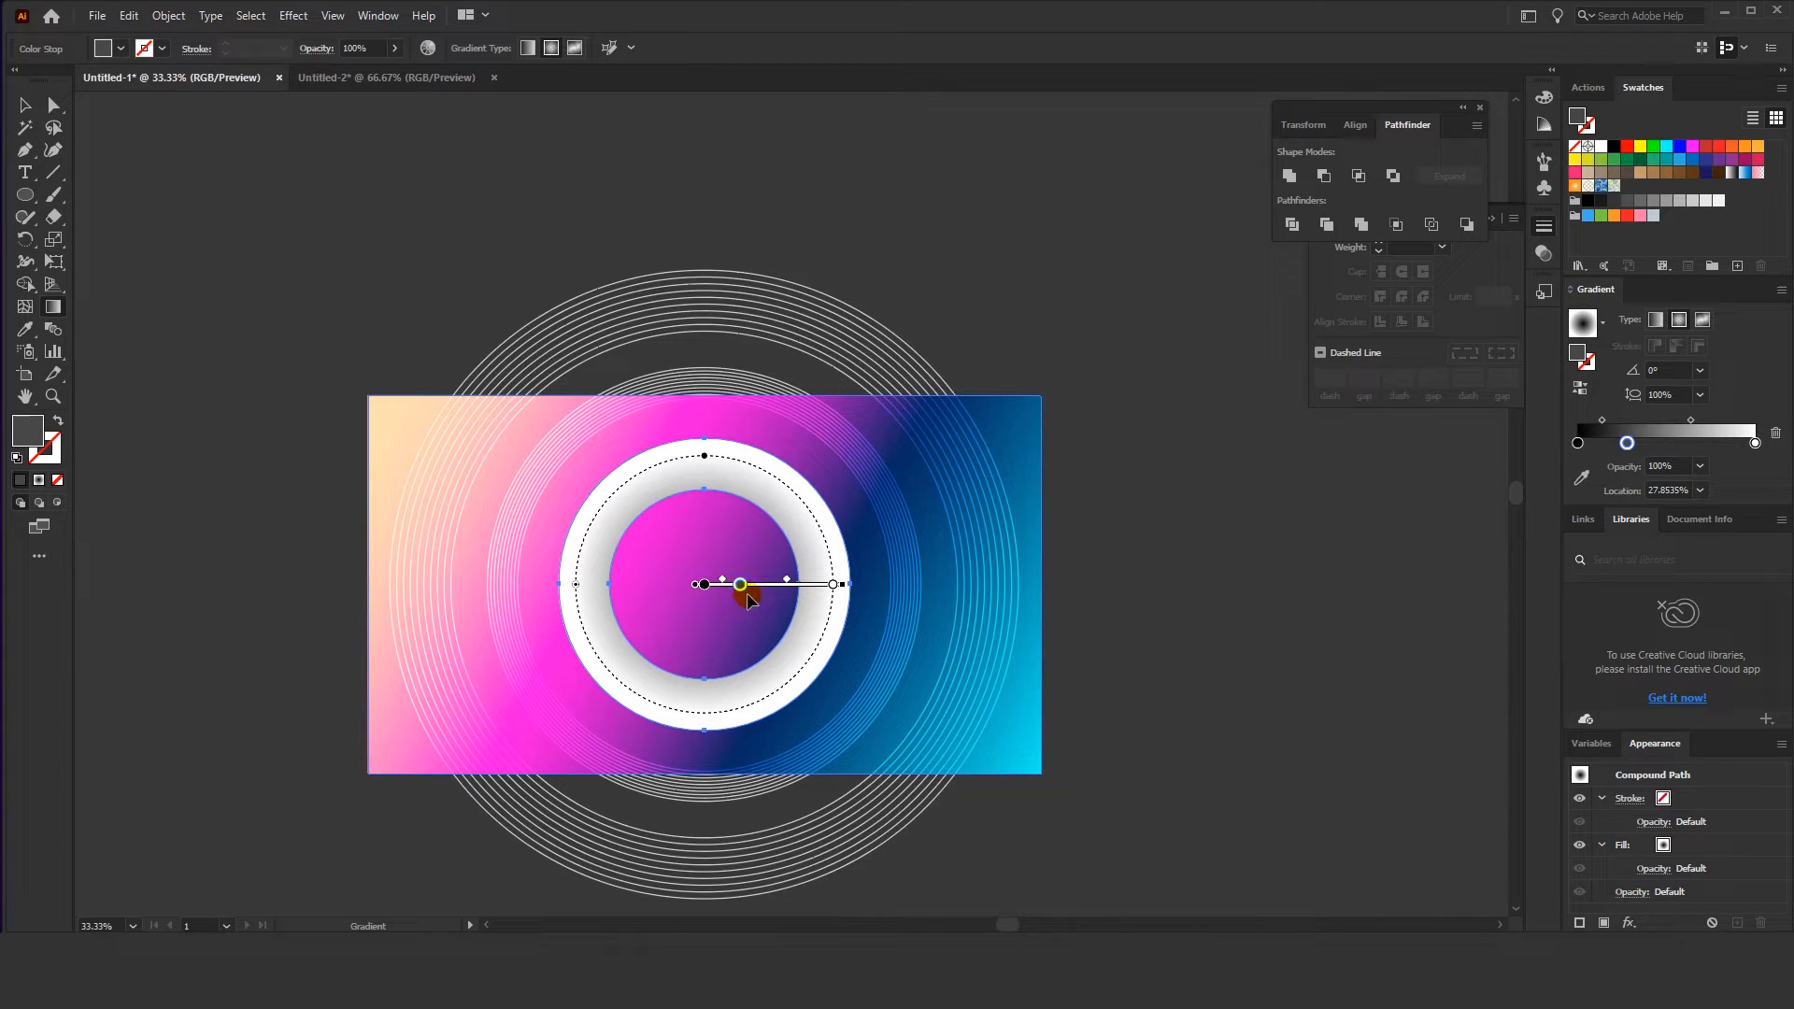
key("ctrl+z")
key("ctrl+z")
key("ctrl+z")
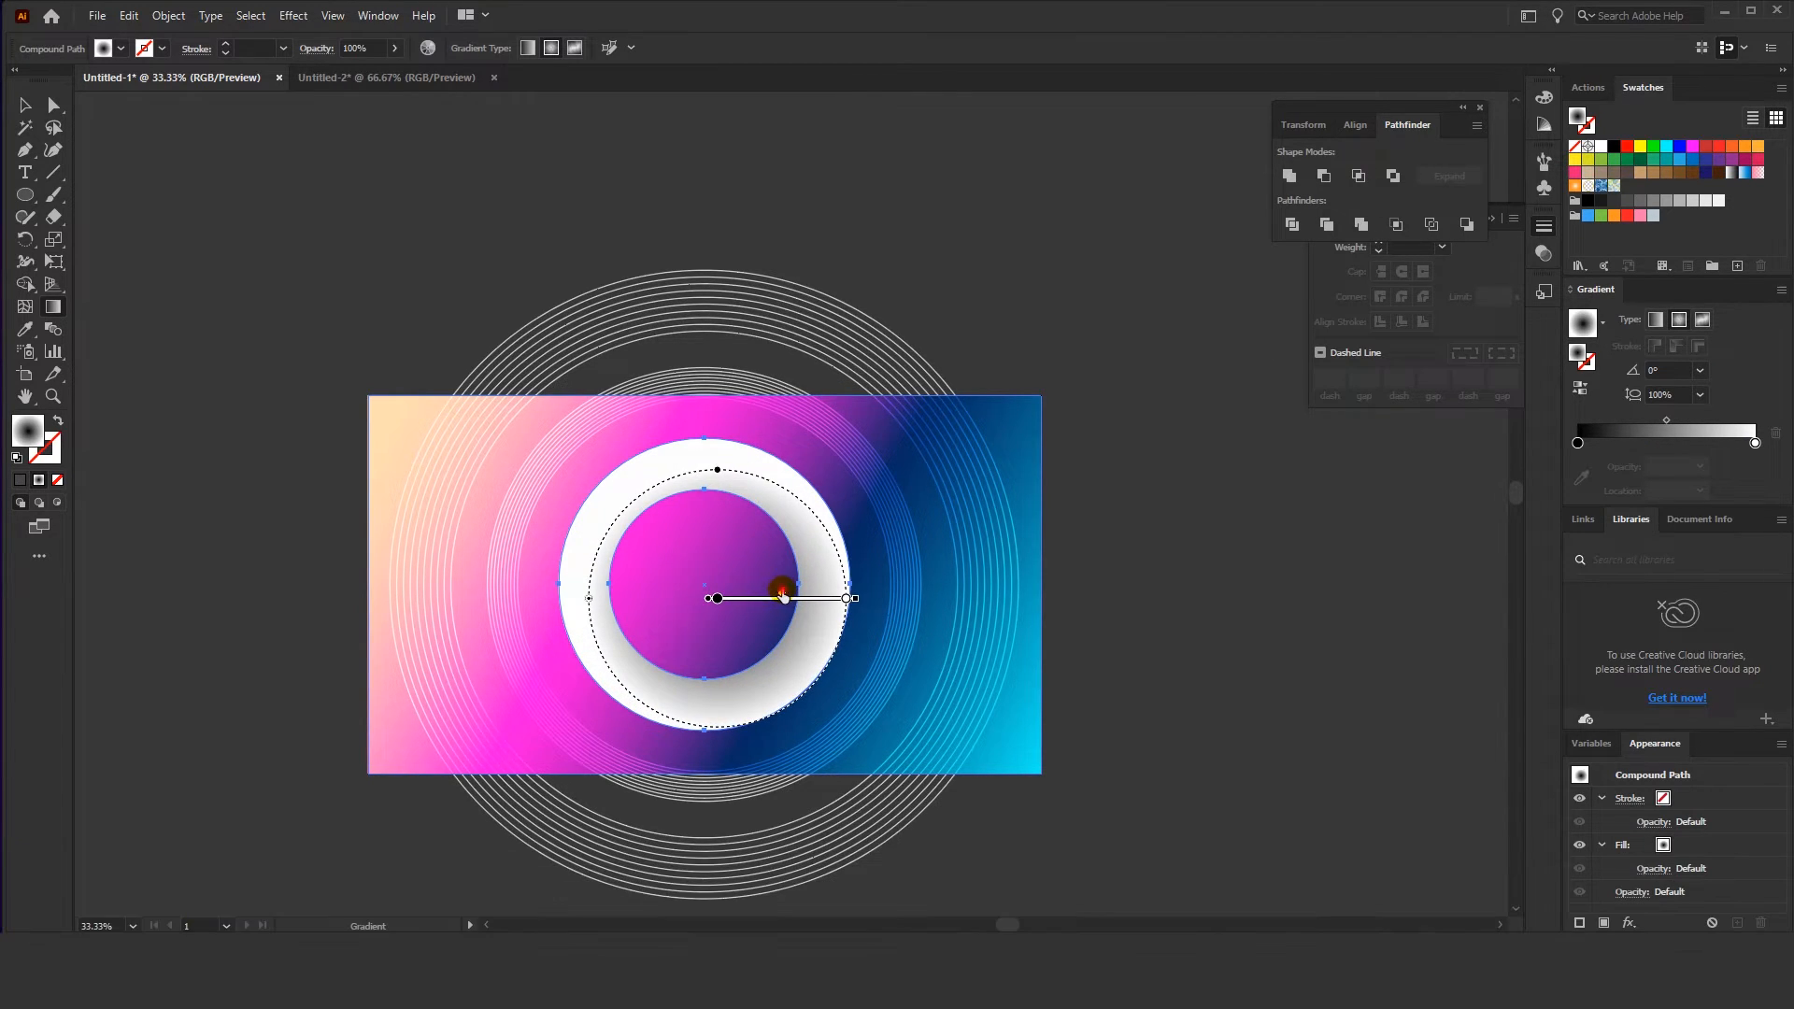
left_click_drag(783, 596, 787, 615)
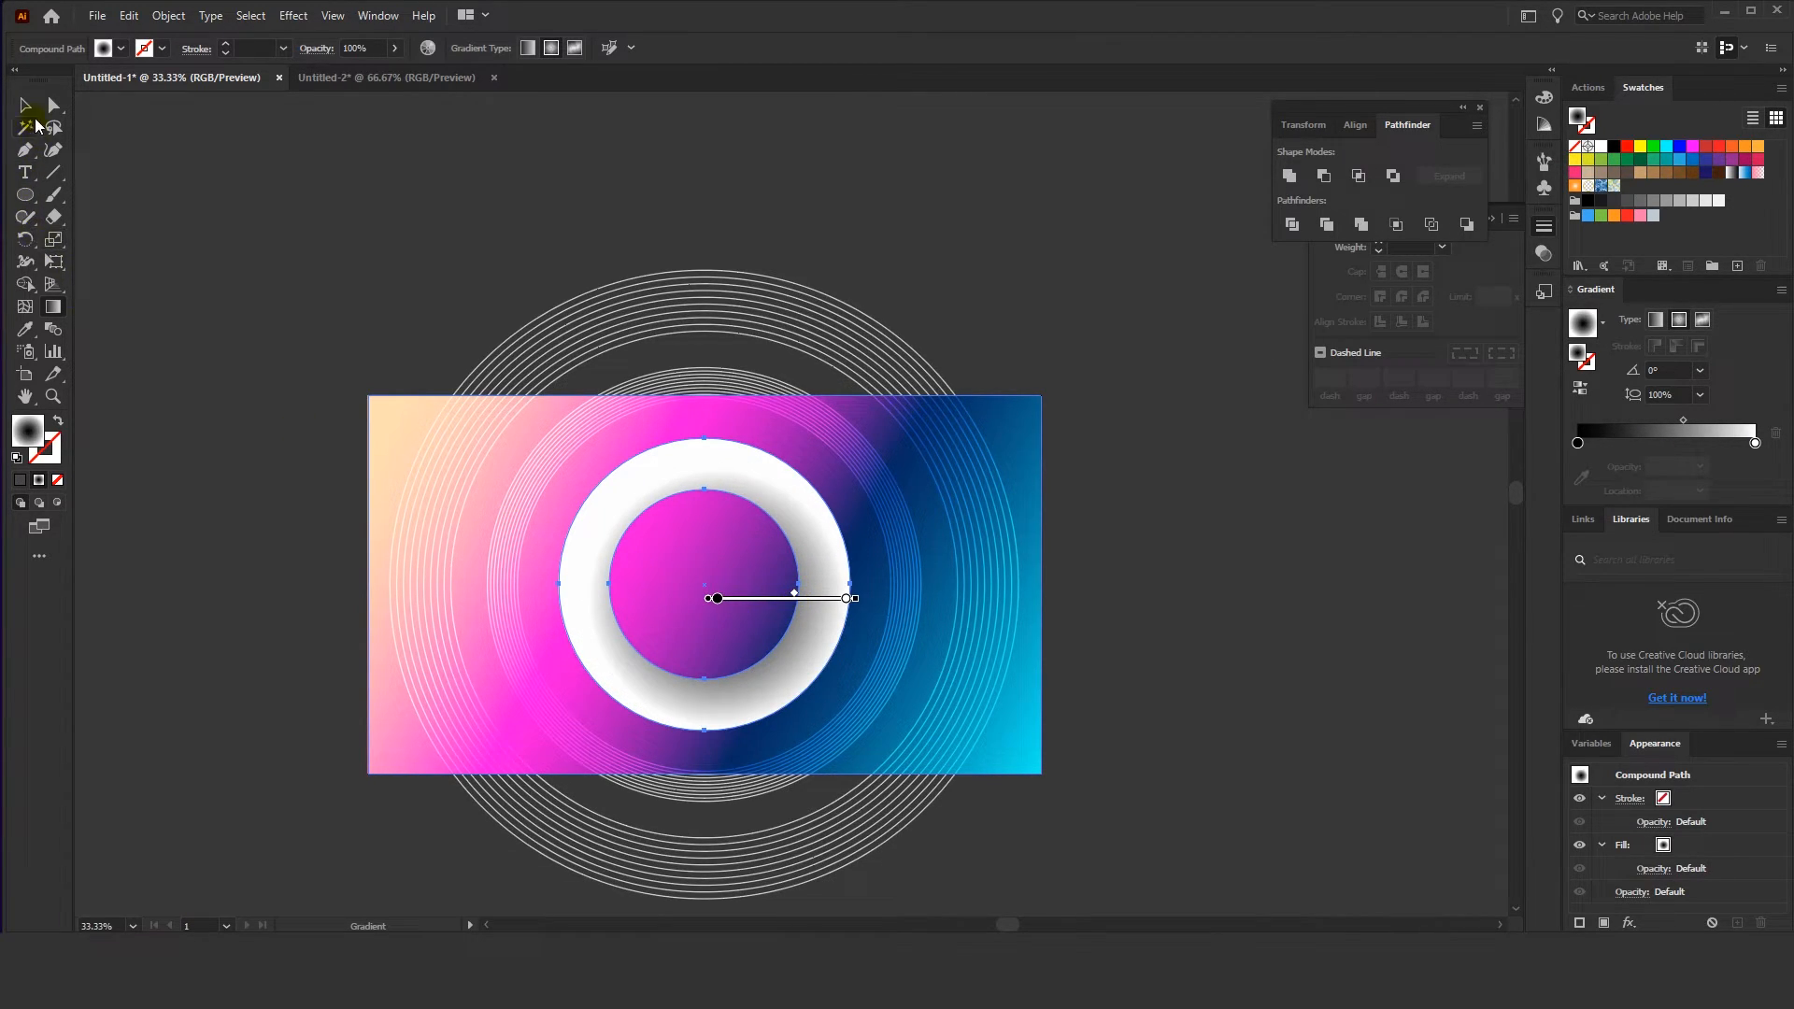
Try the Screen blend mode on the gradient ring, set it to Multiply instead, and deselect the ring
left_click(25, 105)
left_click(755, 469)
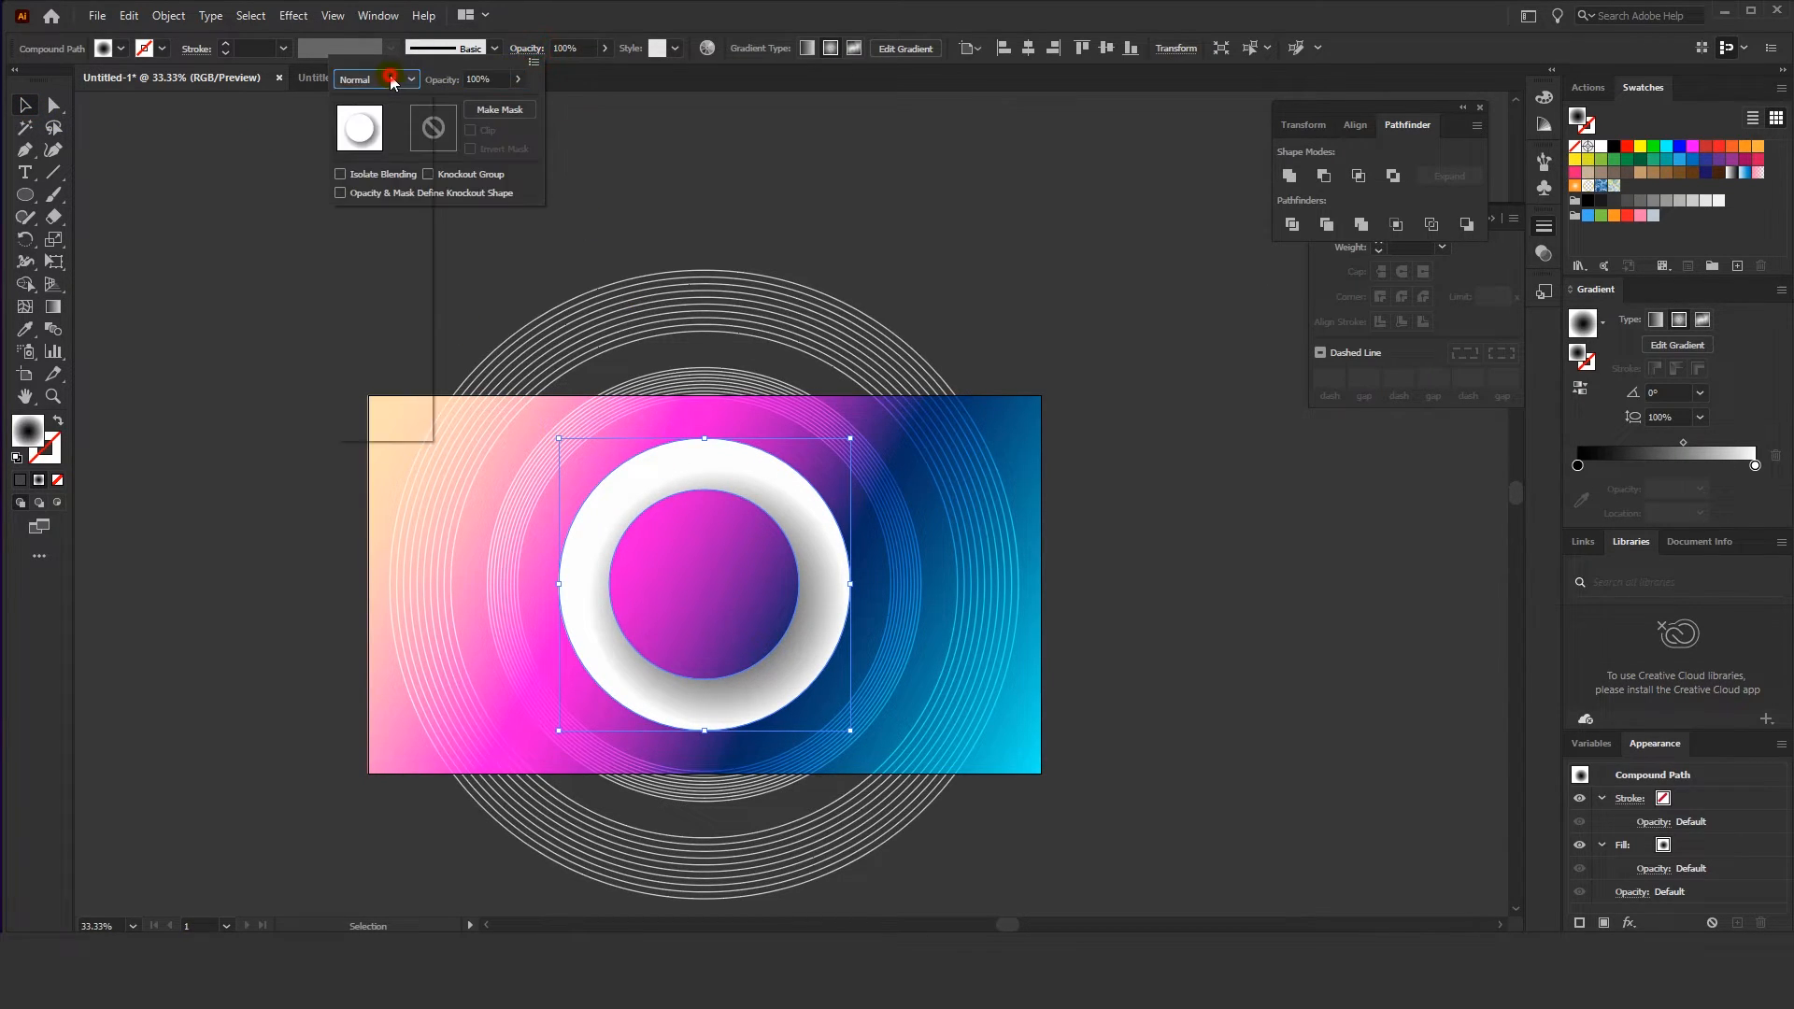
left_click(374, 79)
left_click(370, 212)
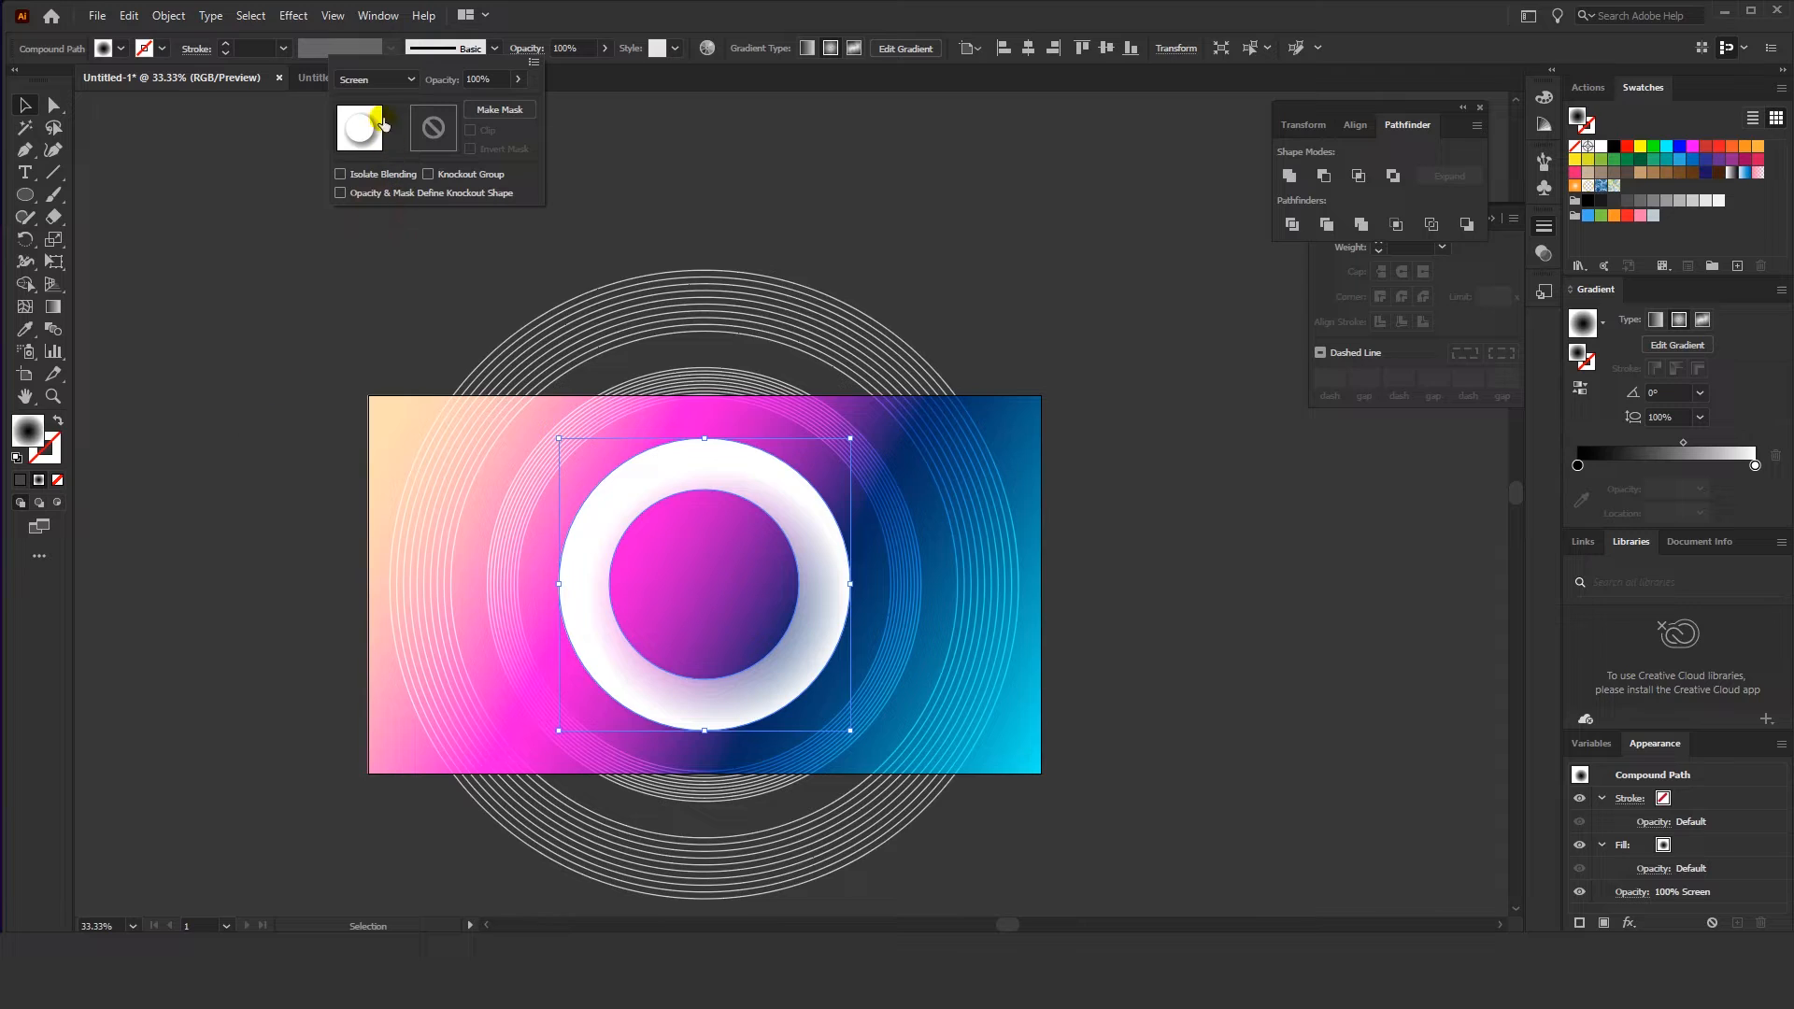
left_click(377, 79)
left_click(371, 146)
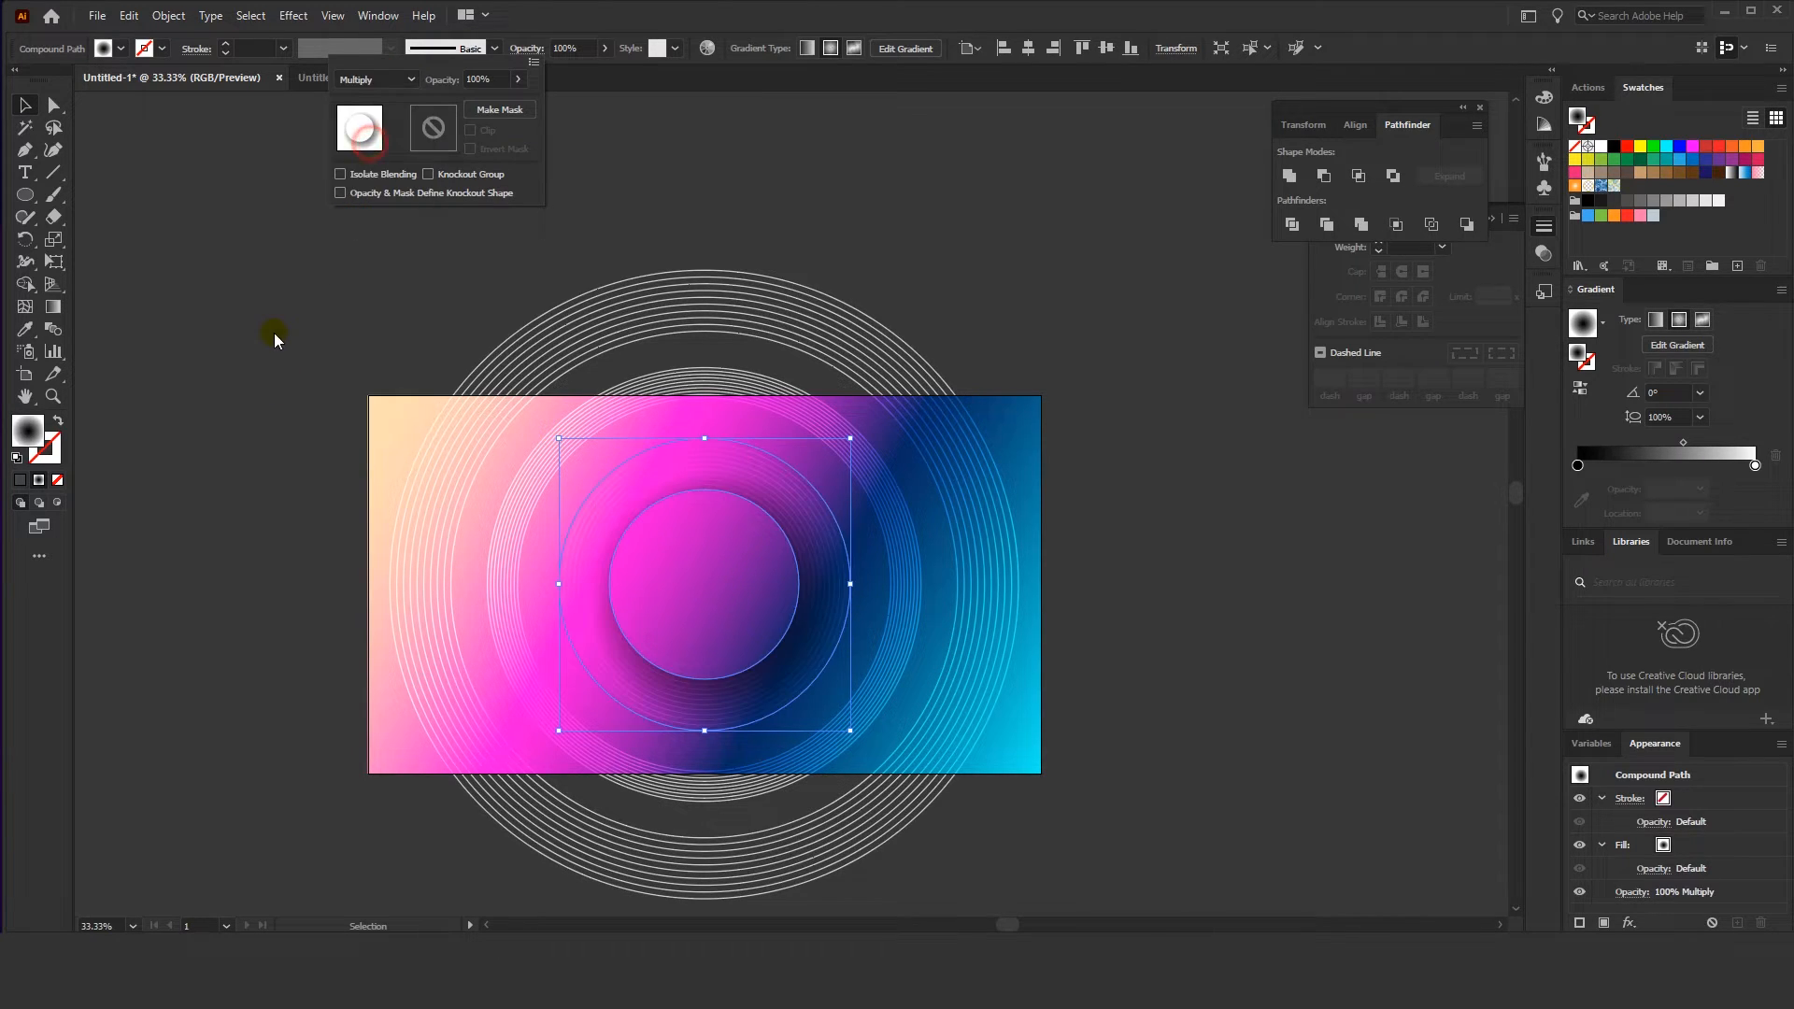
left_click(273, 336)
left_click(272, 337)
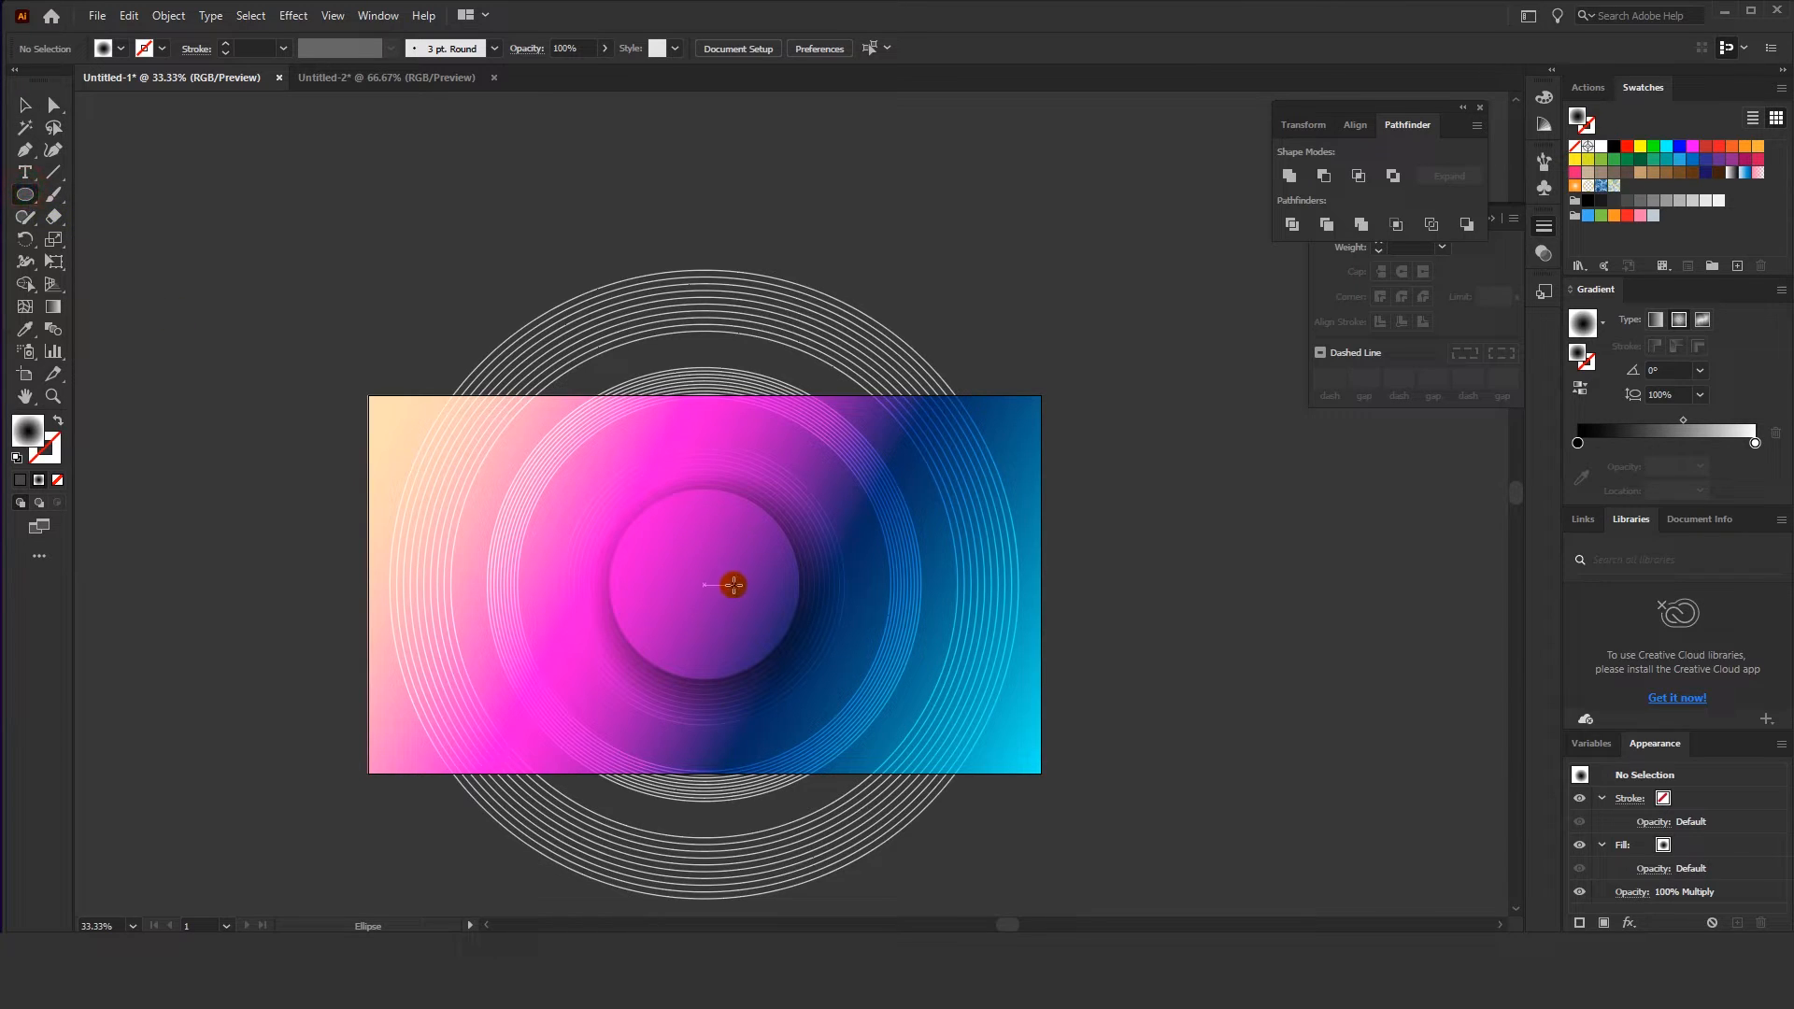
Draw a 540 px circle from the ring's centre with no fill and a 10 pt stroke in the background's four-color gradient
left_click_drag(705, 585, 759, 679)
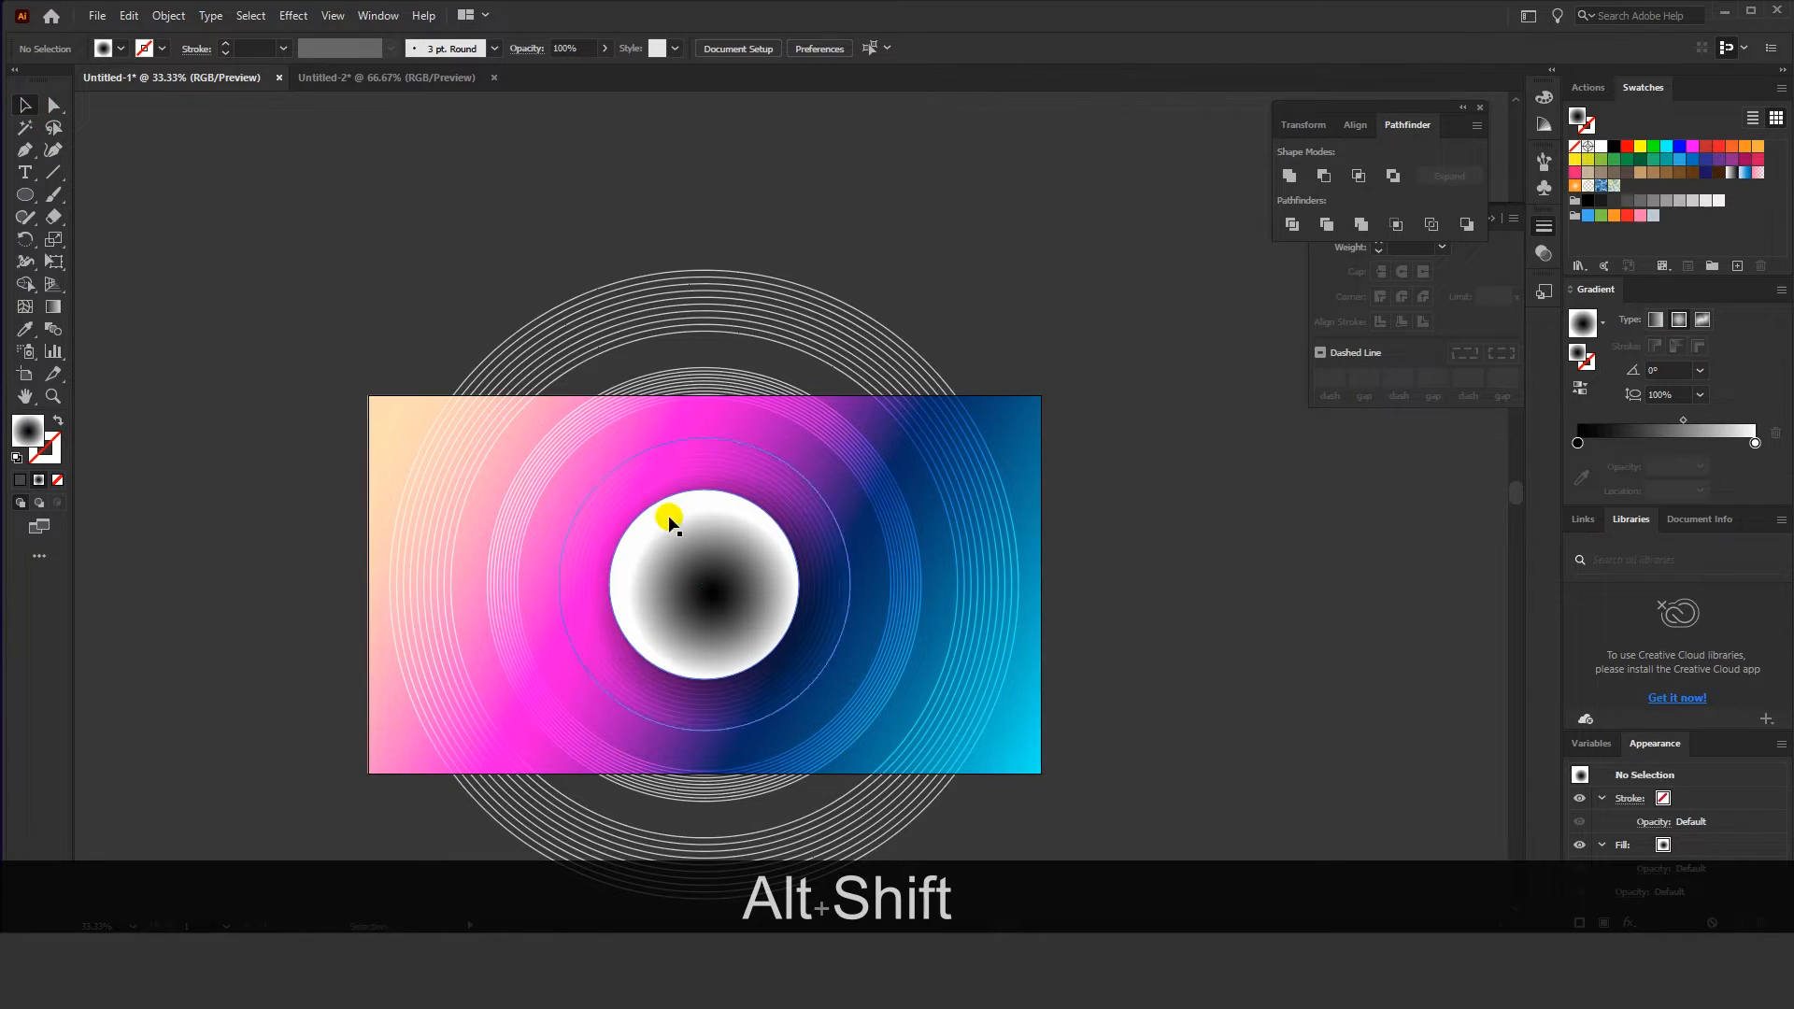
left_click(695, 517)
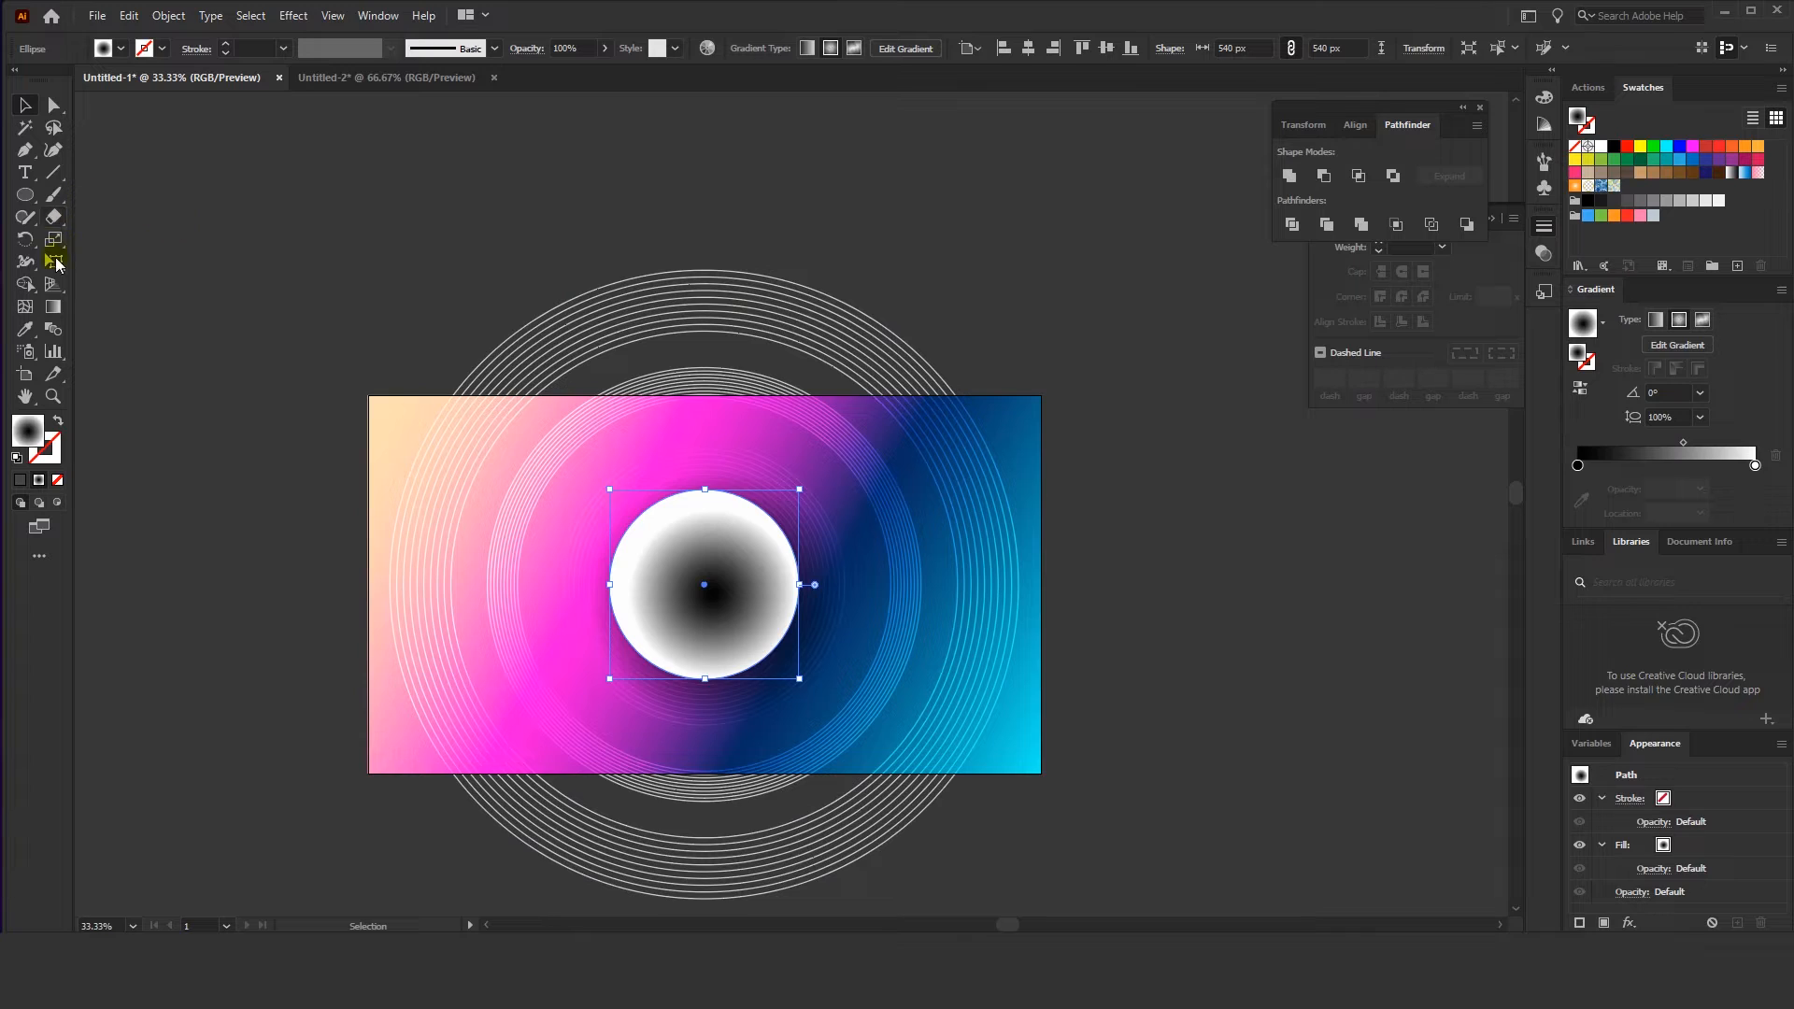
left_click(24, 328)
left_click(396, 426)
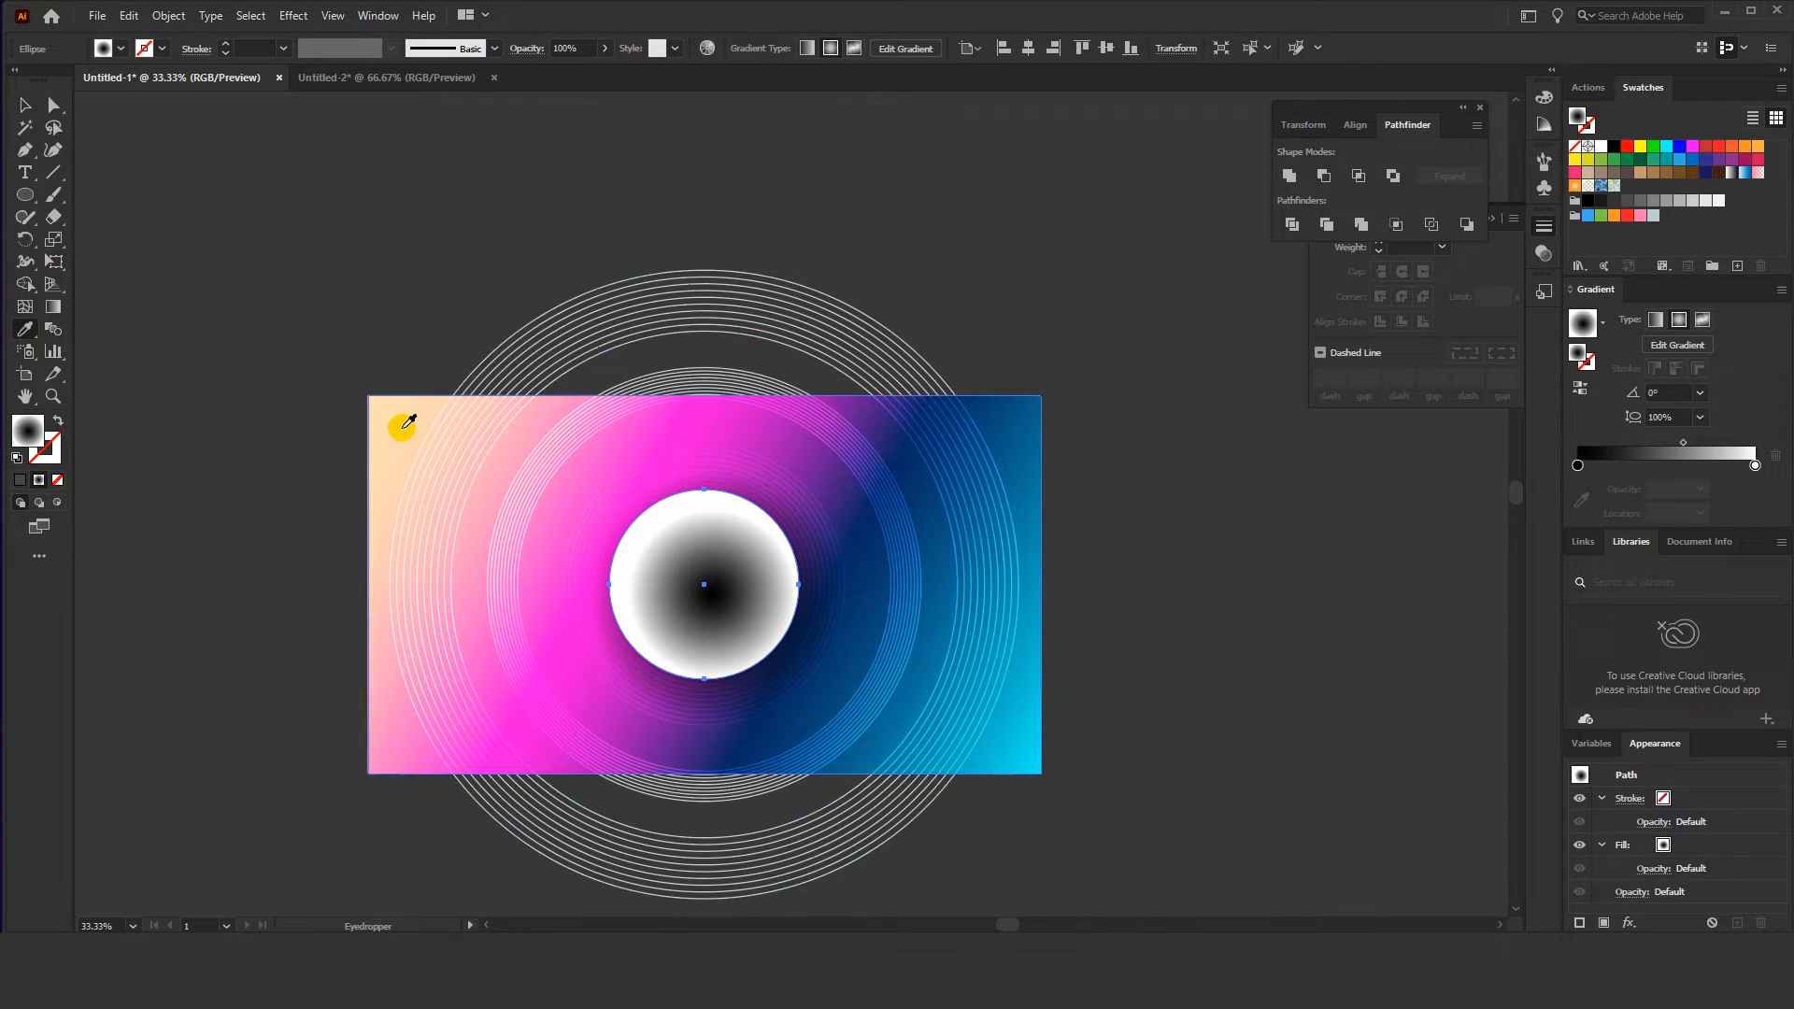
left_click(27, 105)
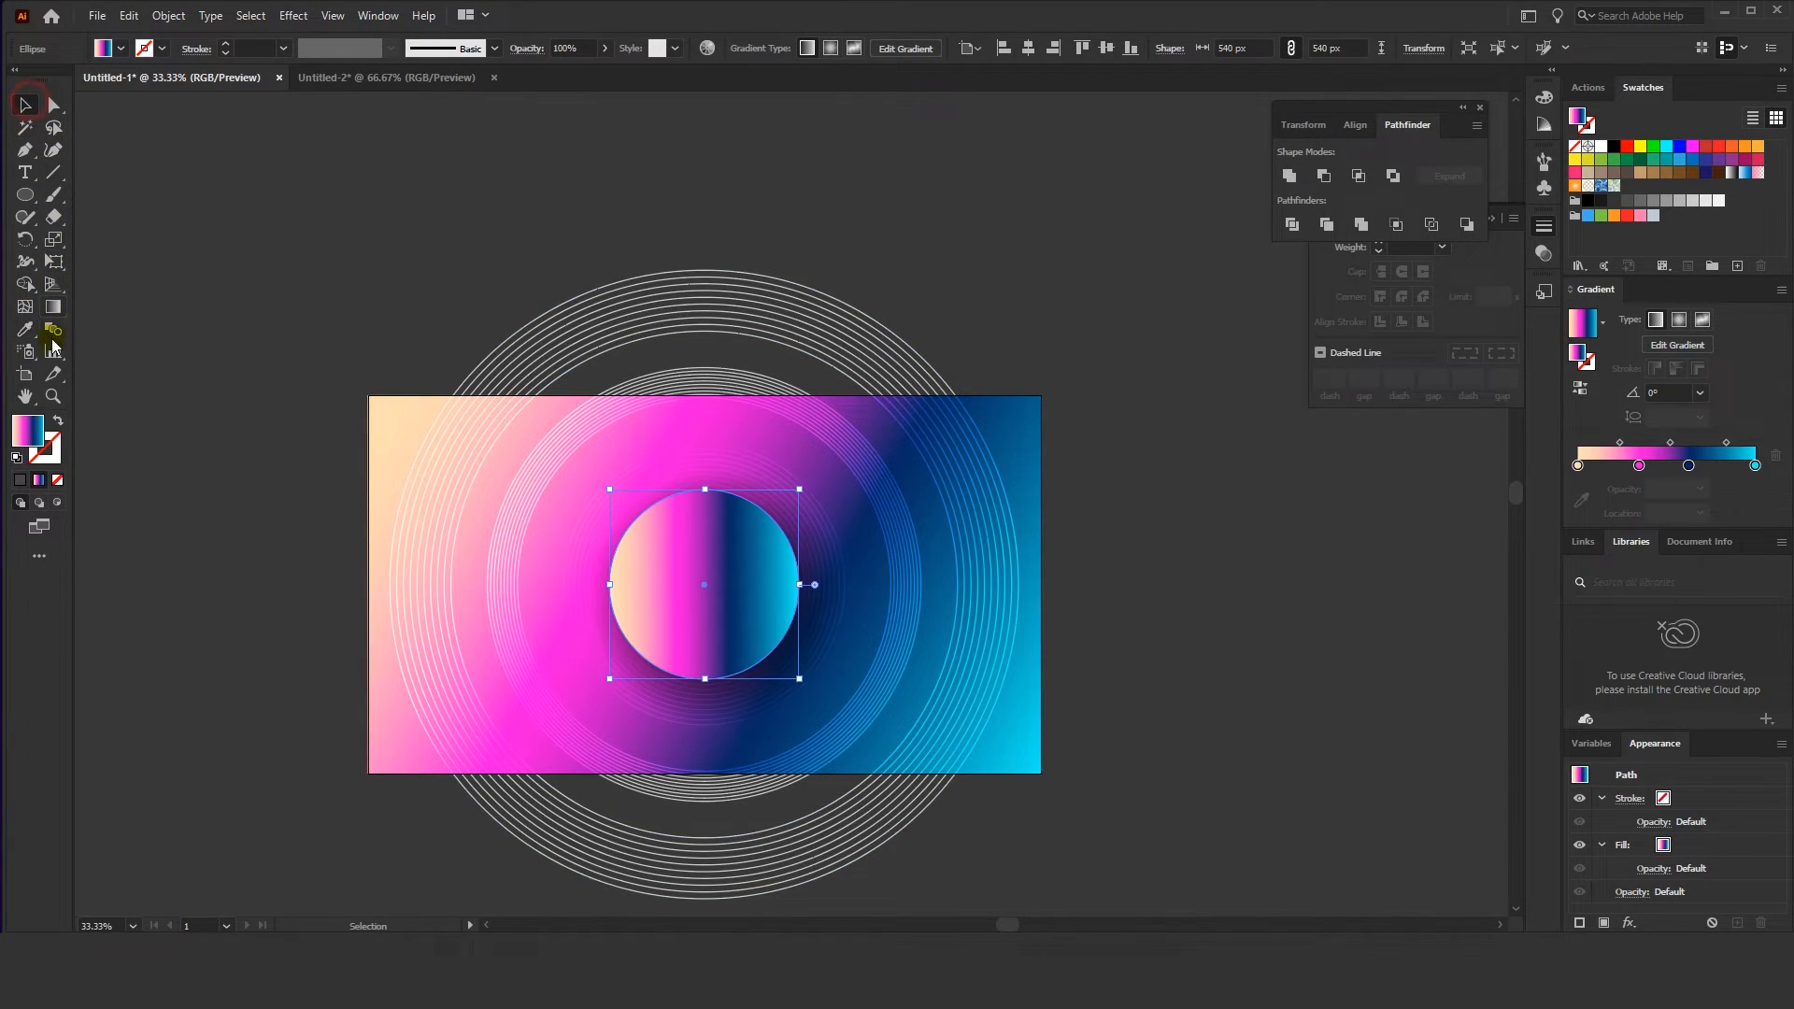
left_click(57, 422)
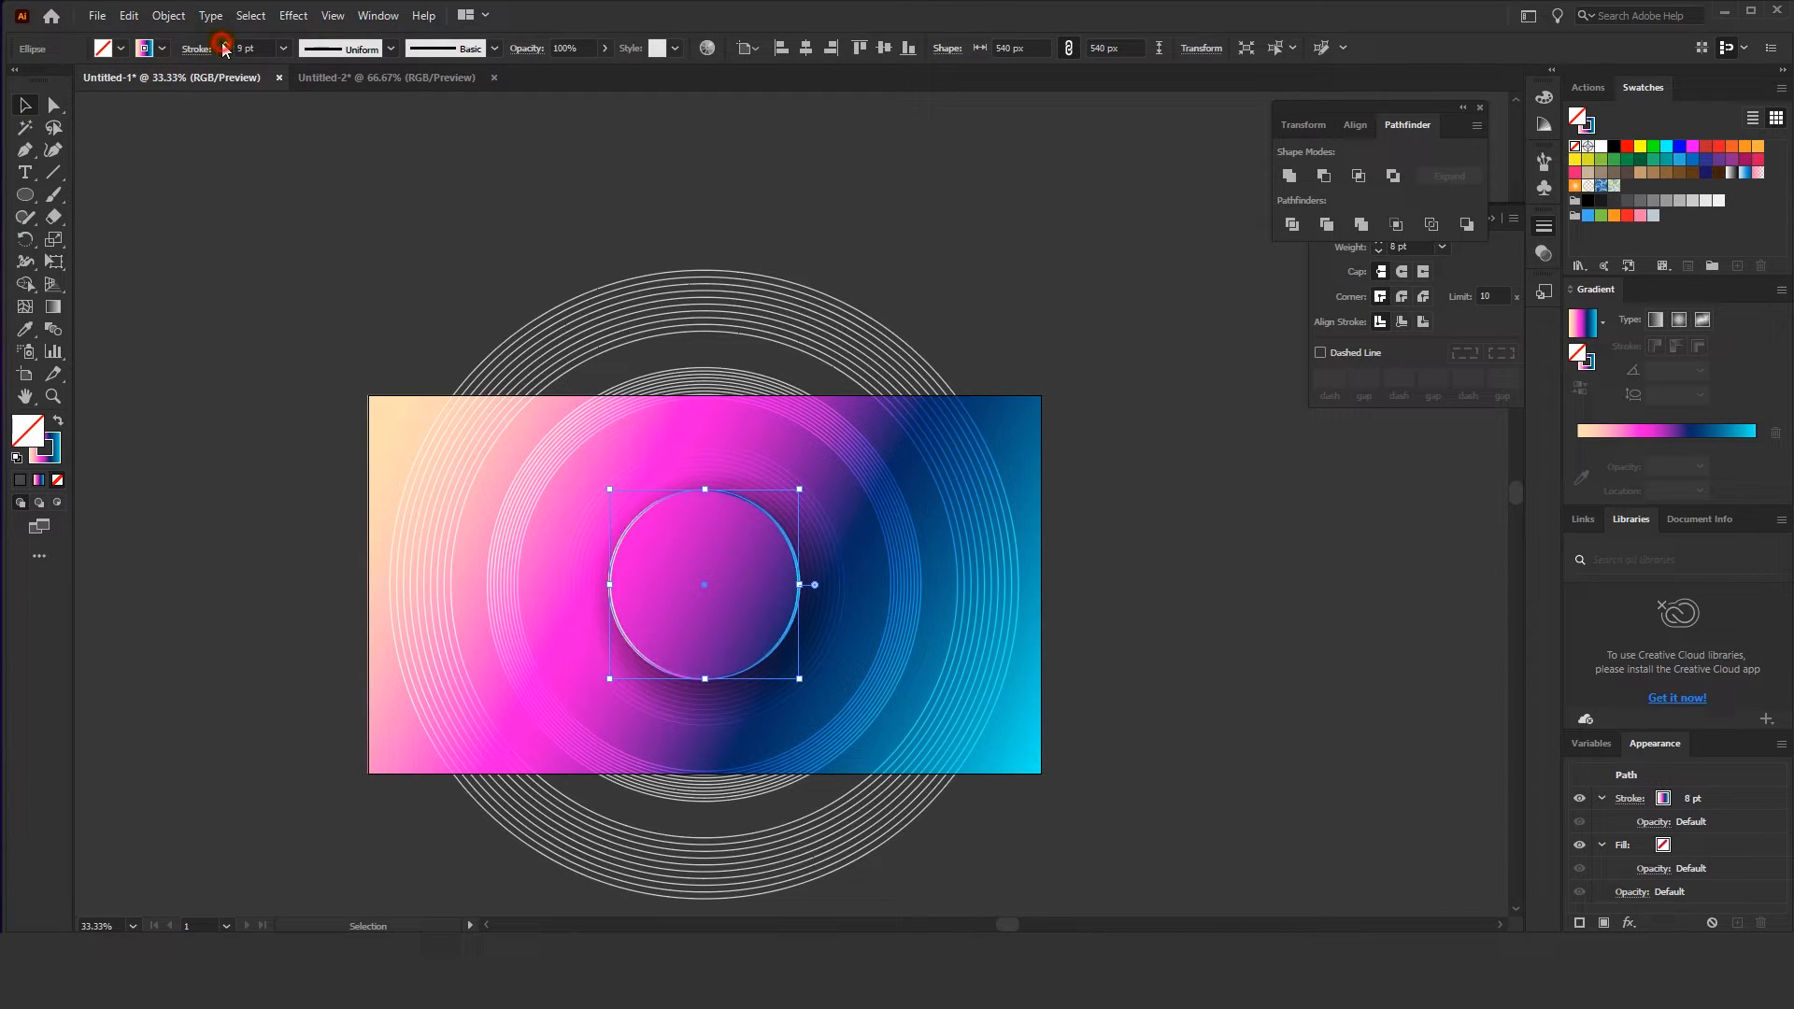
Apply a Gaussian Blur with a radius of about 7 pixels to the gradient-stroked circle
left_click(289, 26)
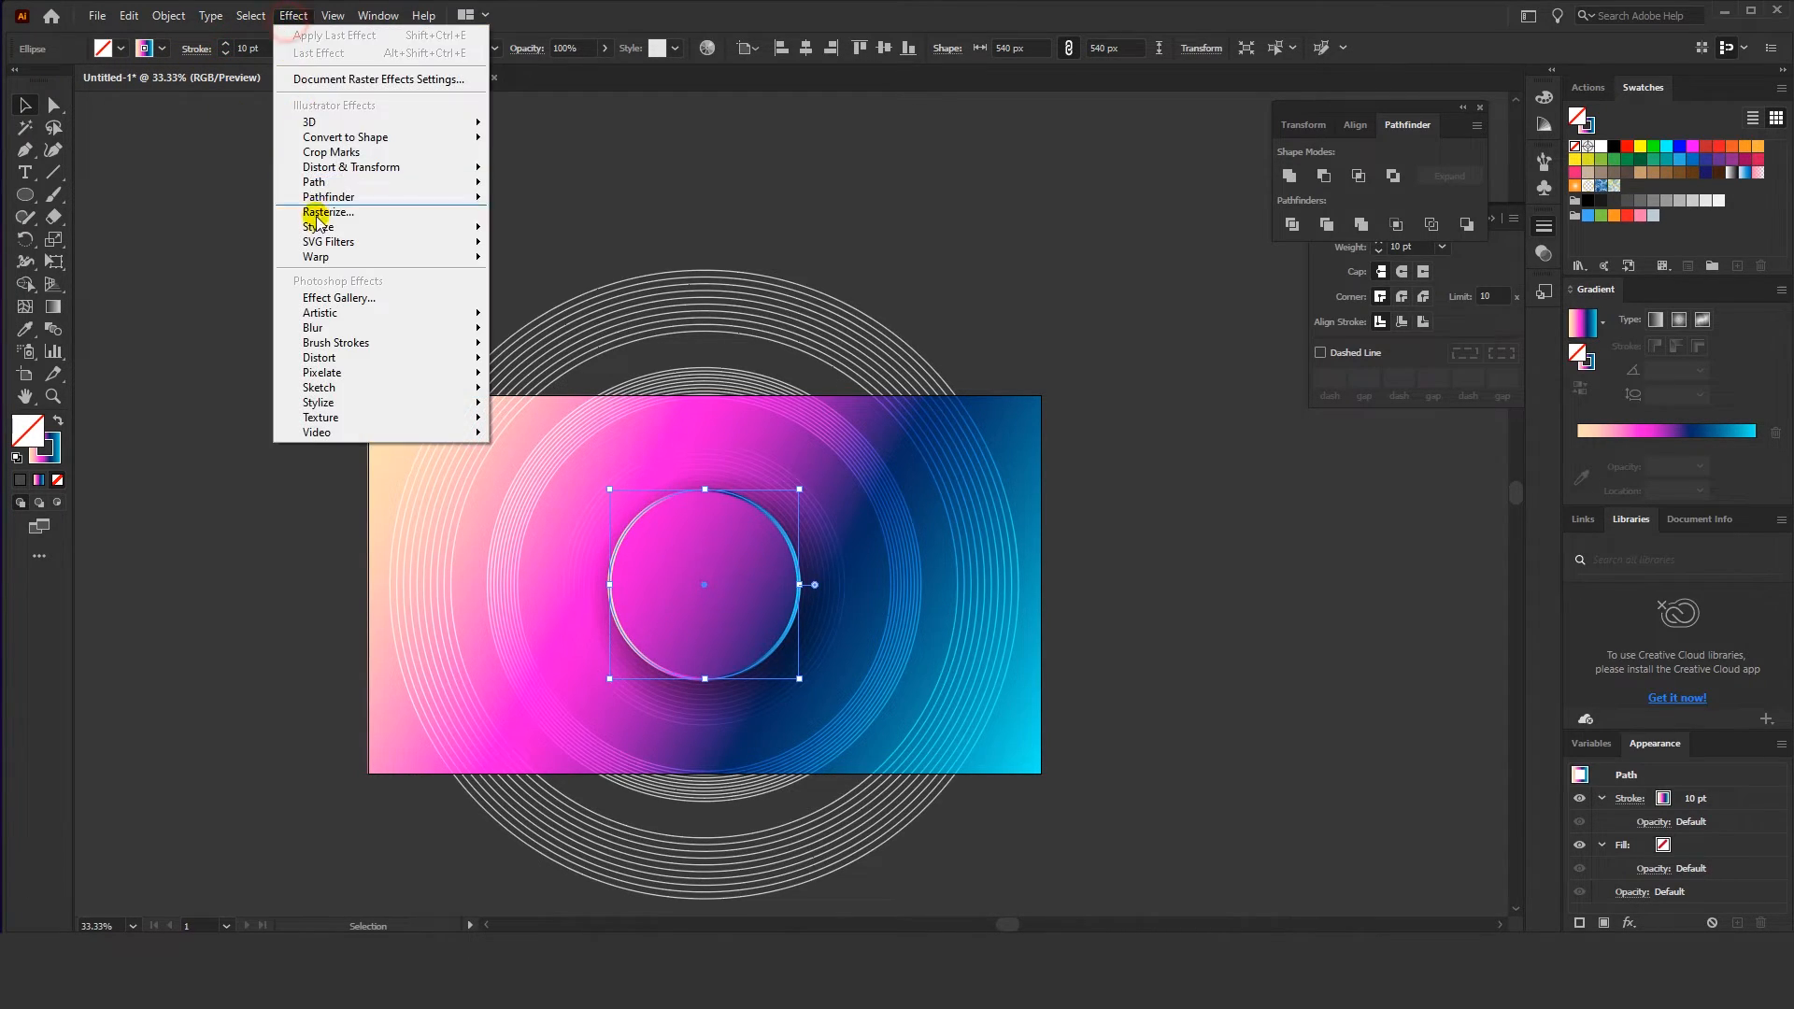
mouse_move(468, 328)
left_click(565, 330)
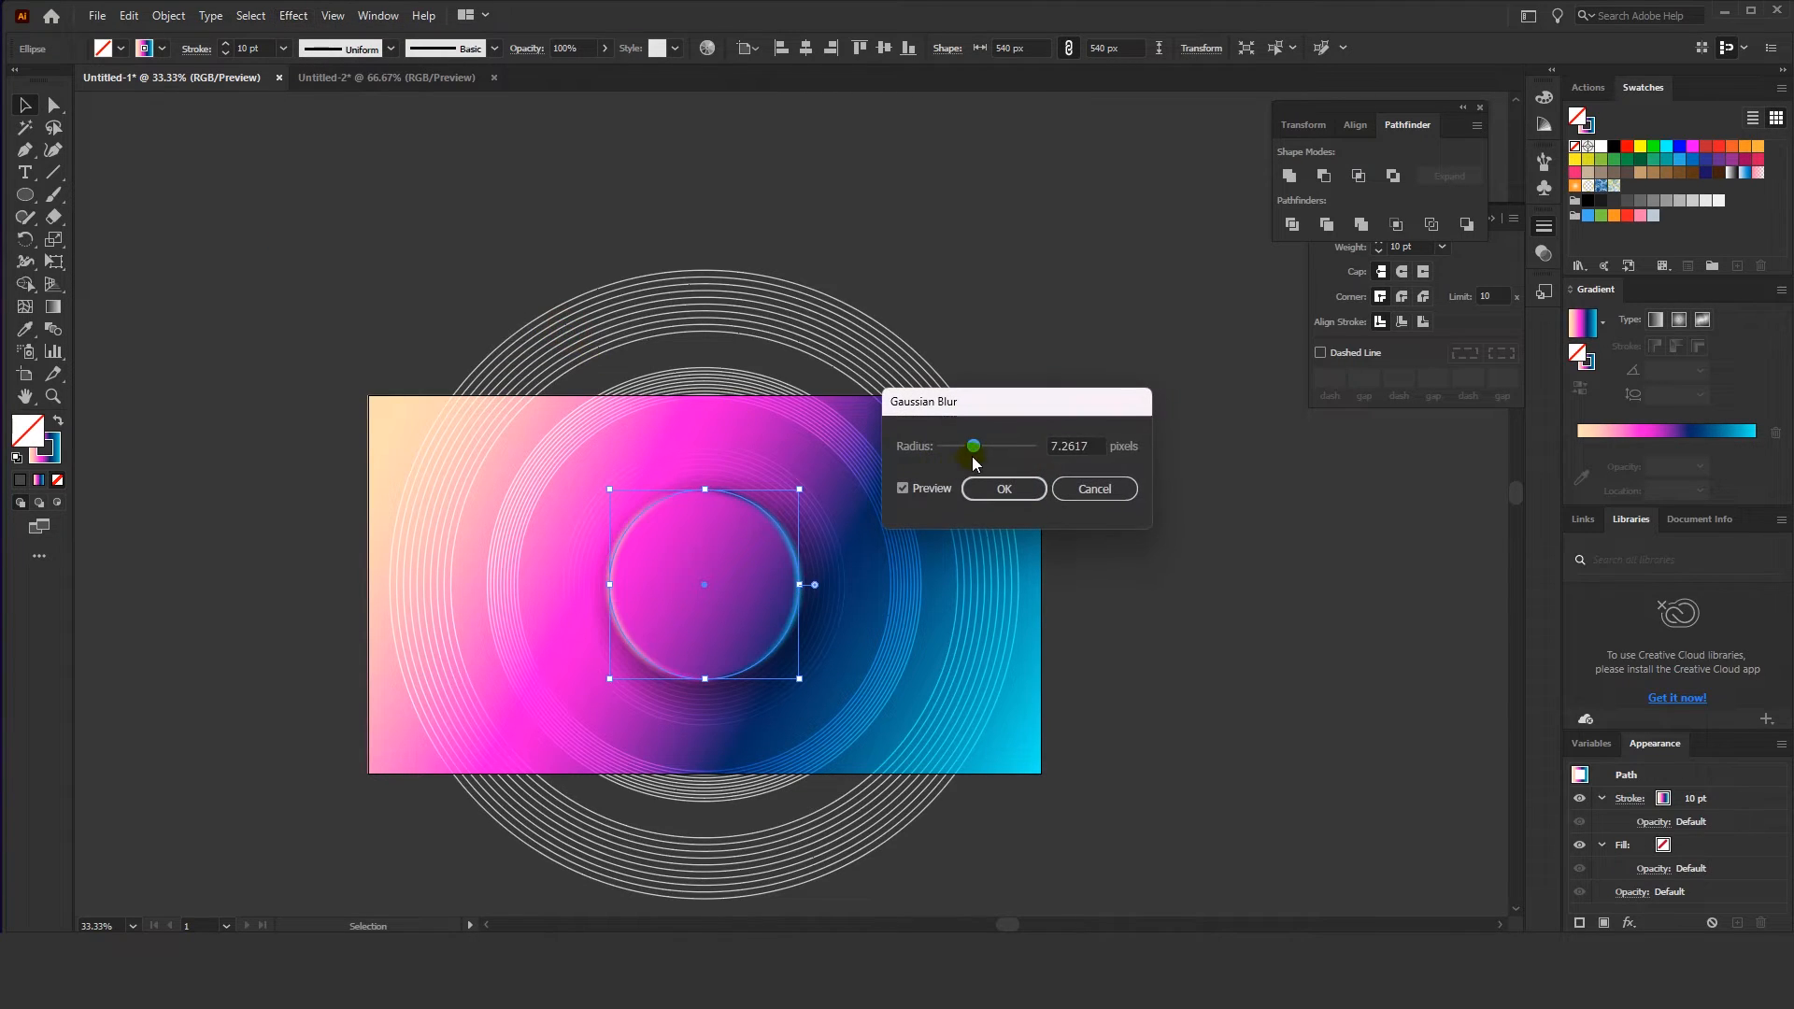
left_click_drag(988, 451, 978, 451)
left_click(1002, 487)
left_click(945, 283)
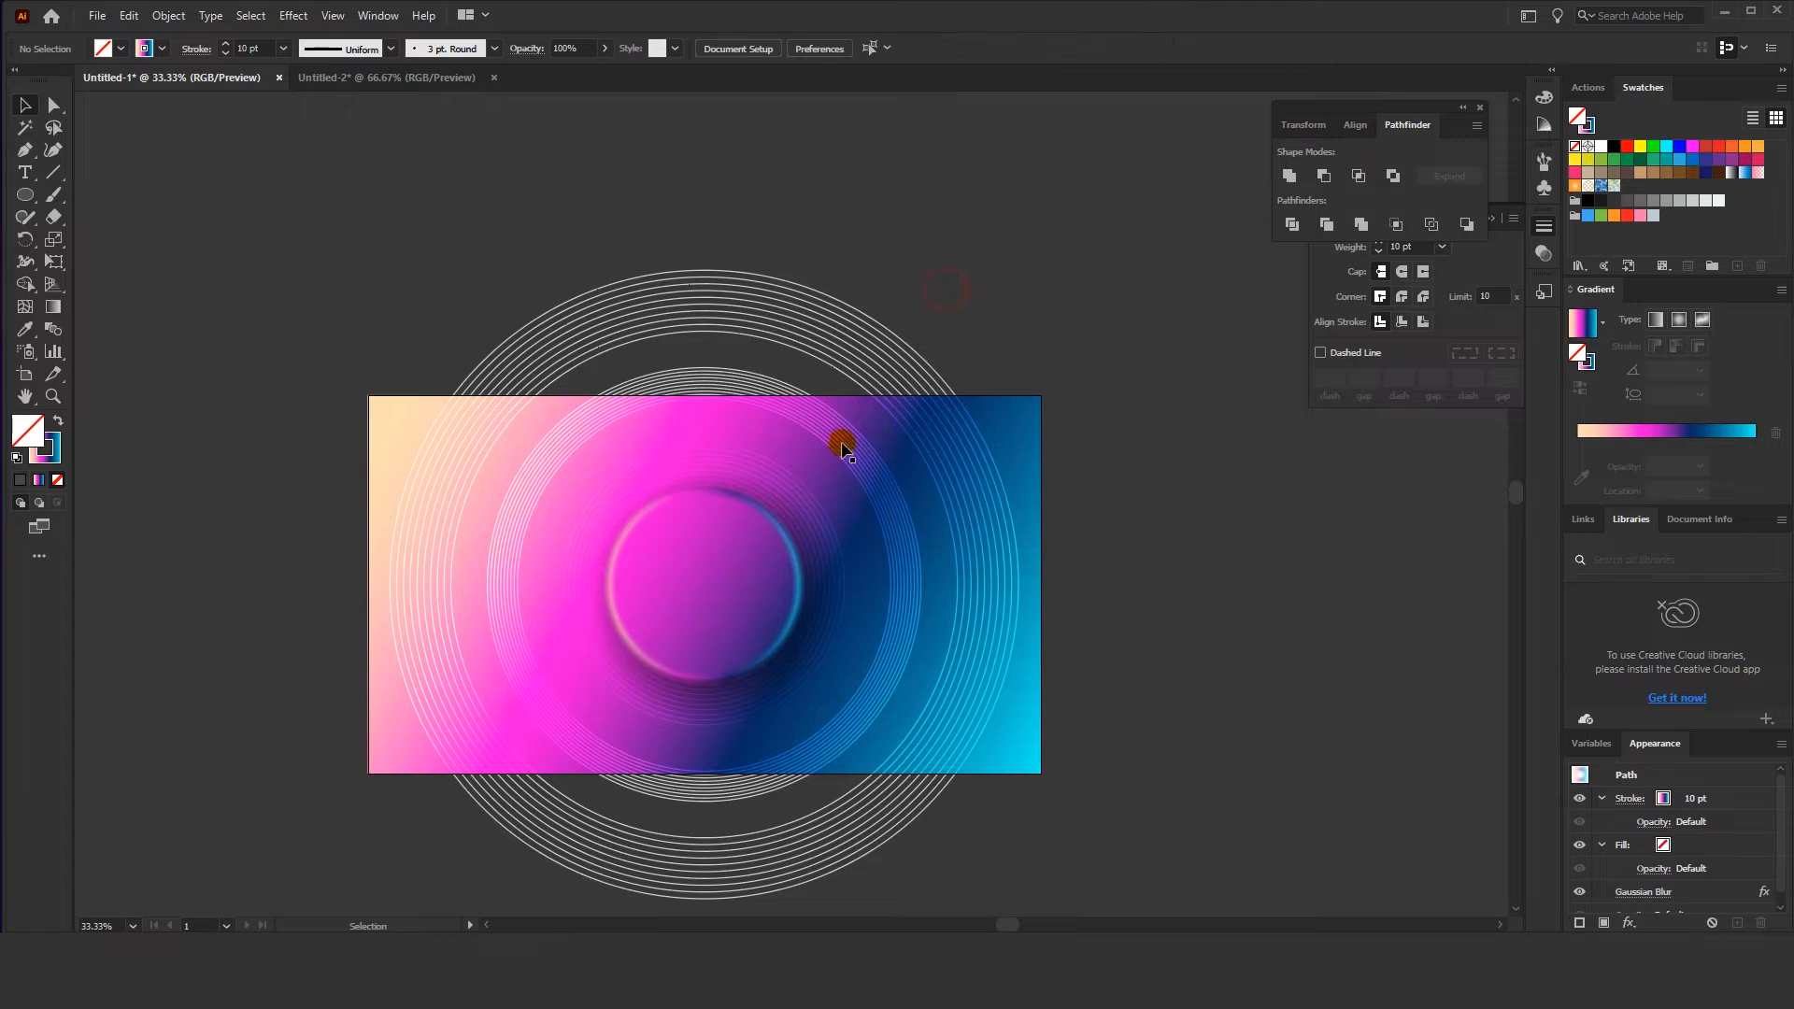
Set the blurred circle's blend mode to Screen and deselect it
left_click(783, 533)
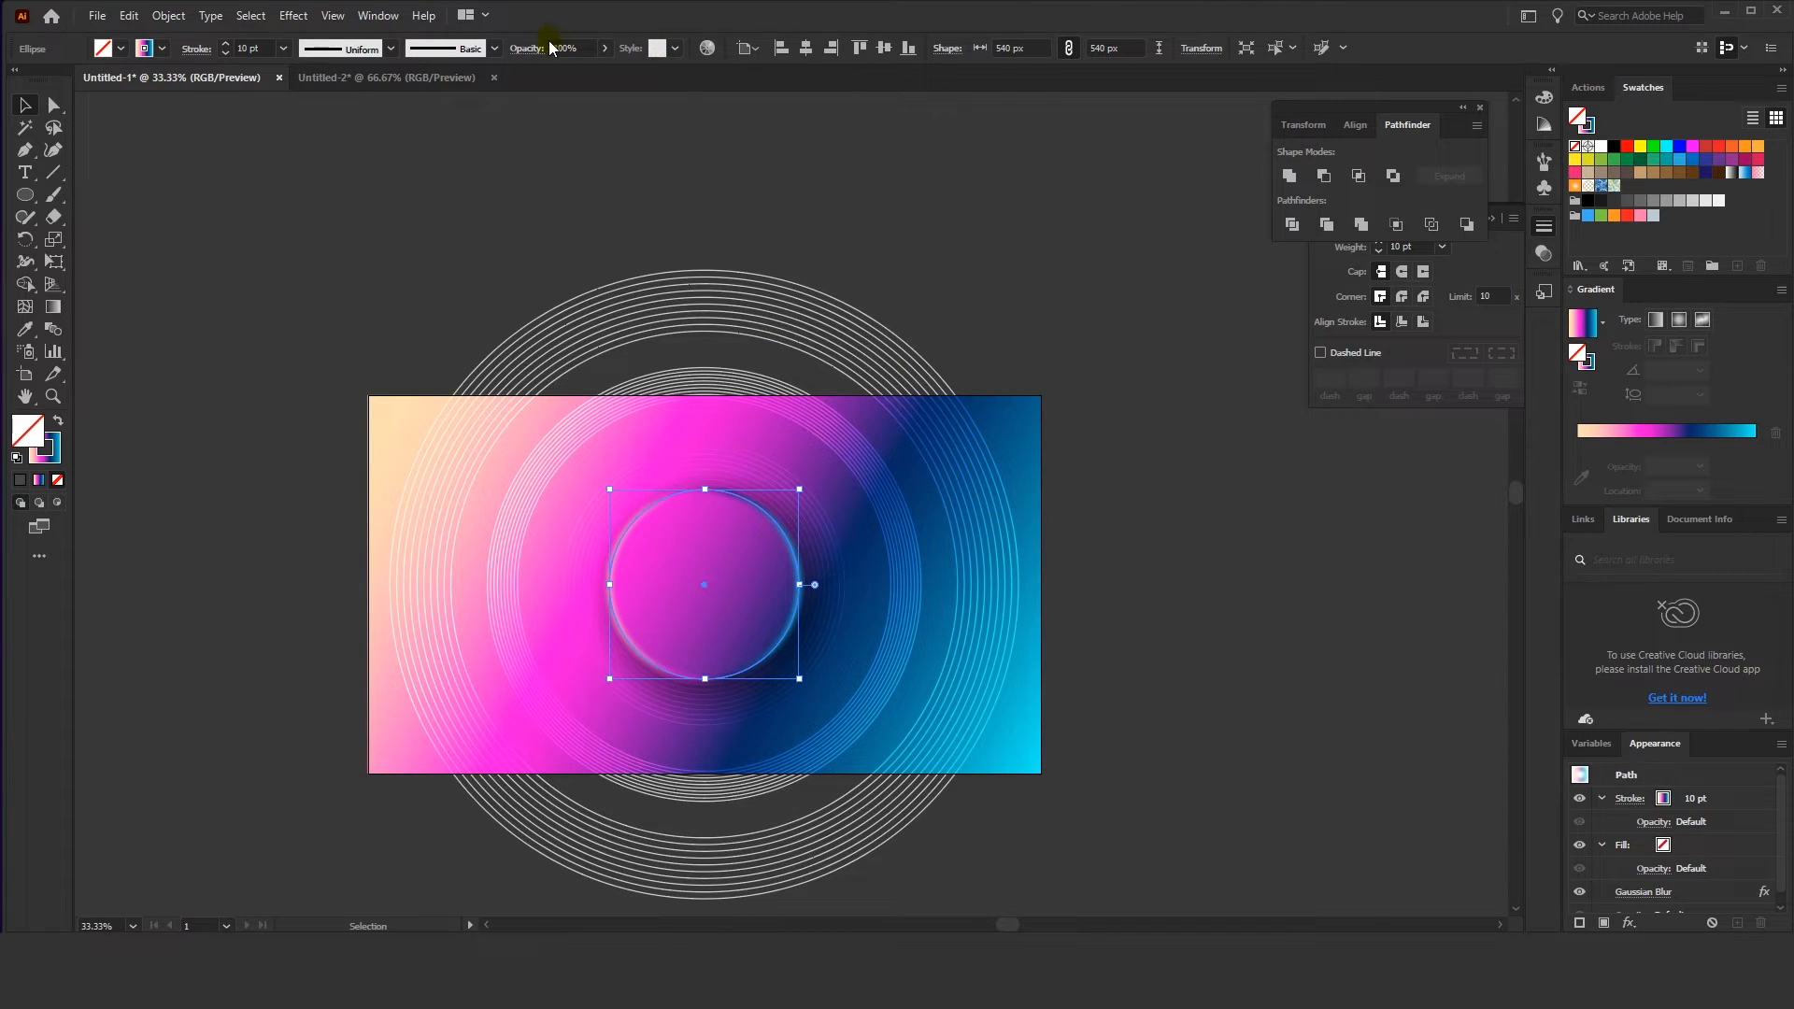
left_click(361, 74)
left_click(379, 212)
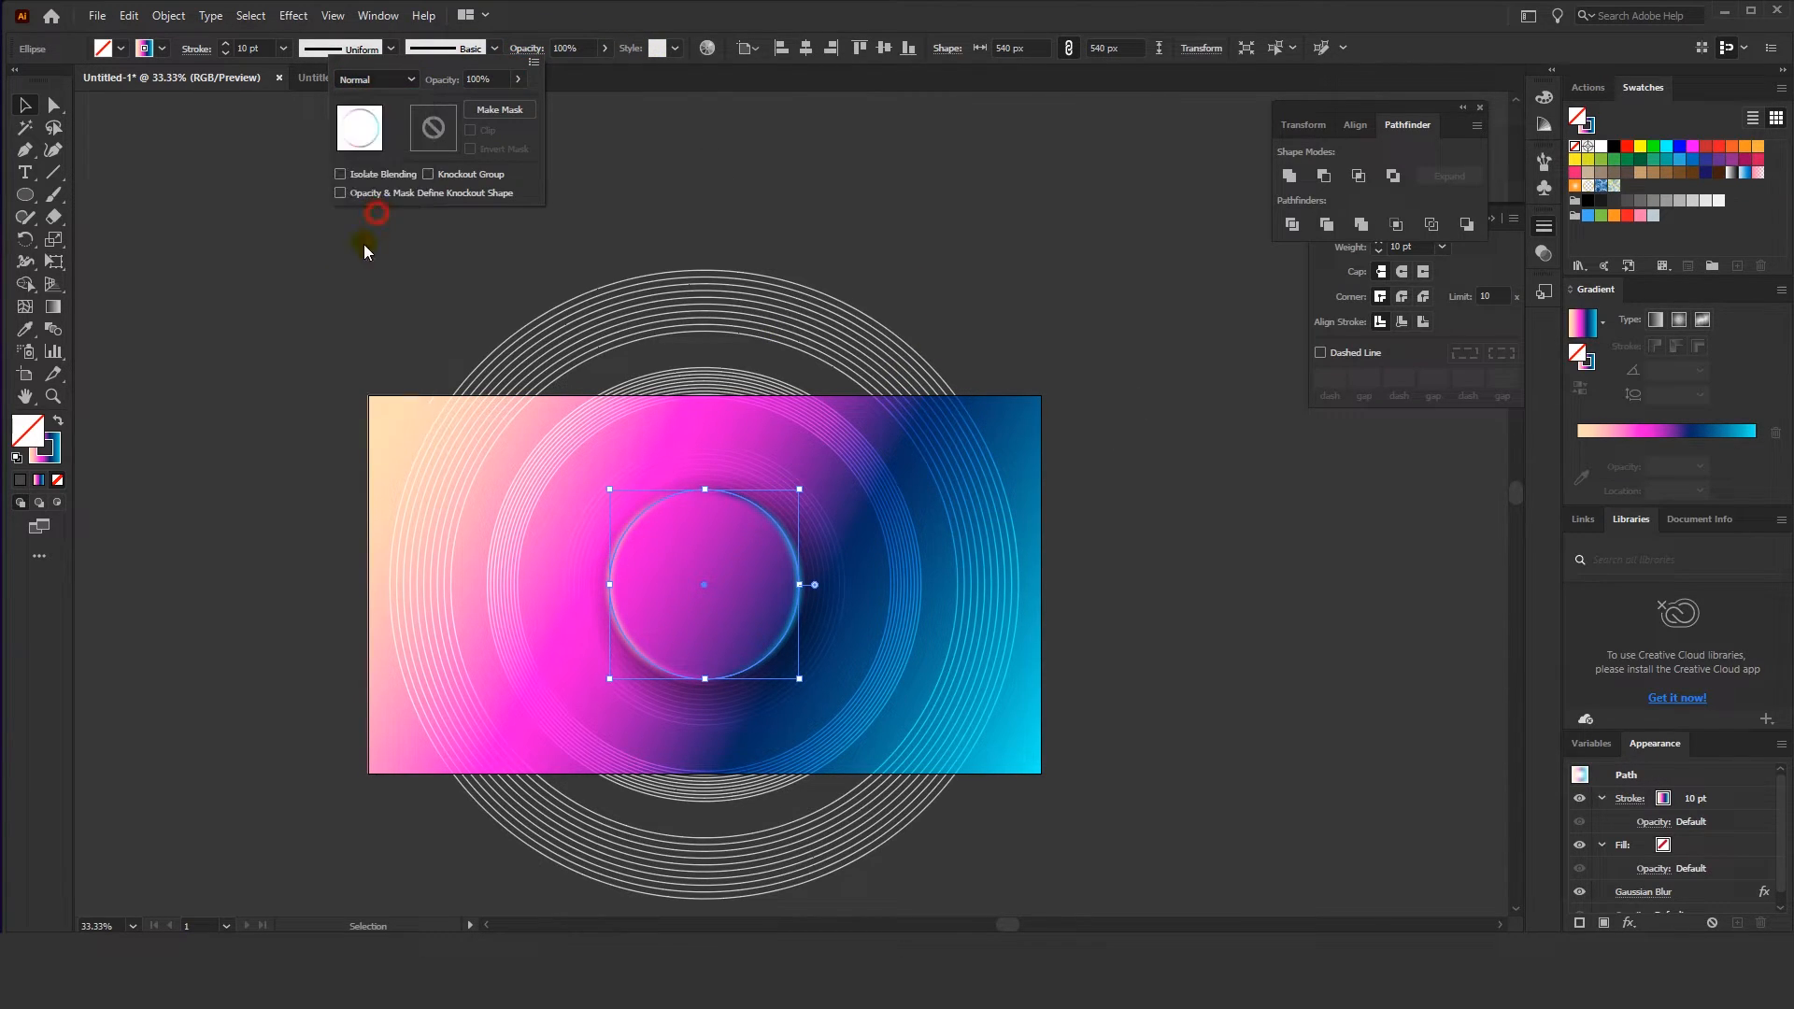
left_click(295, 349)
Place two copies of the blurred circle in front, enlarging one about its centre to the Multiply ring's outer edge and the other to 1238 px
key("space")
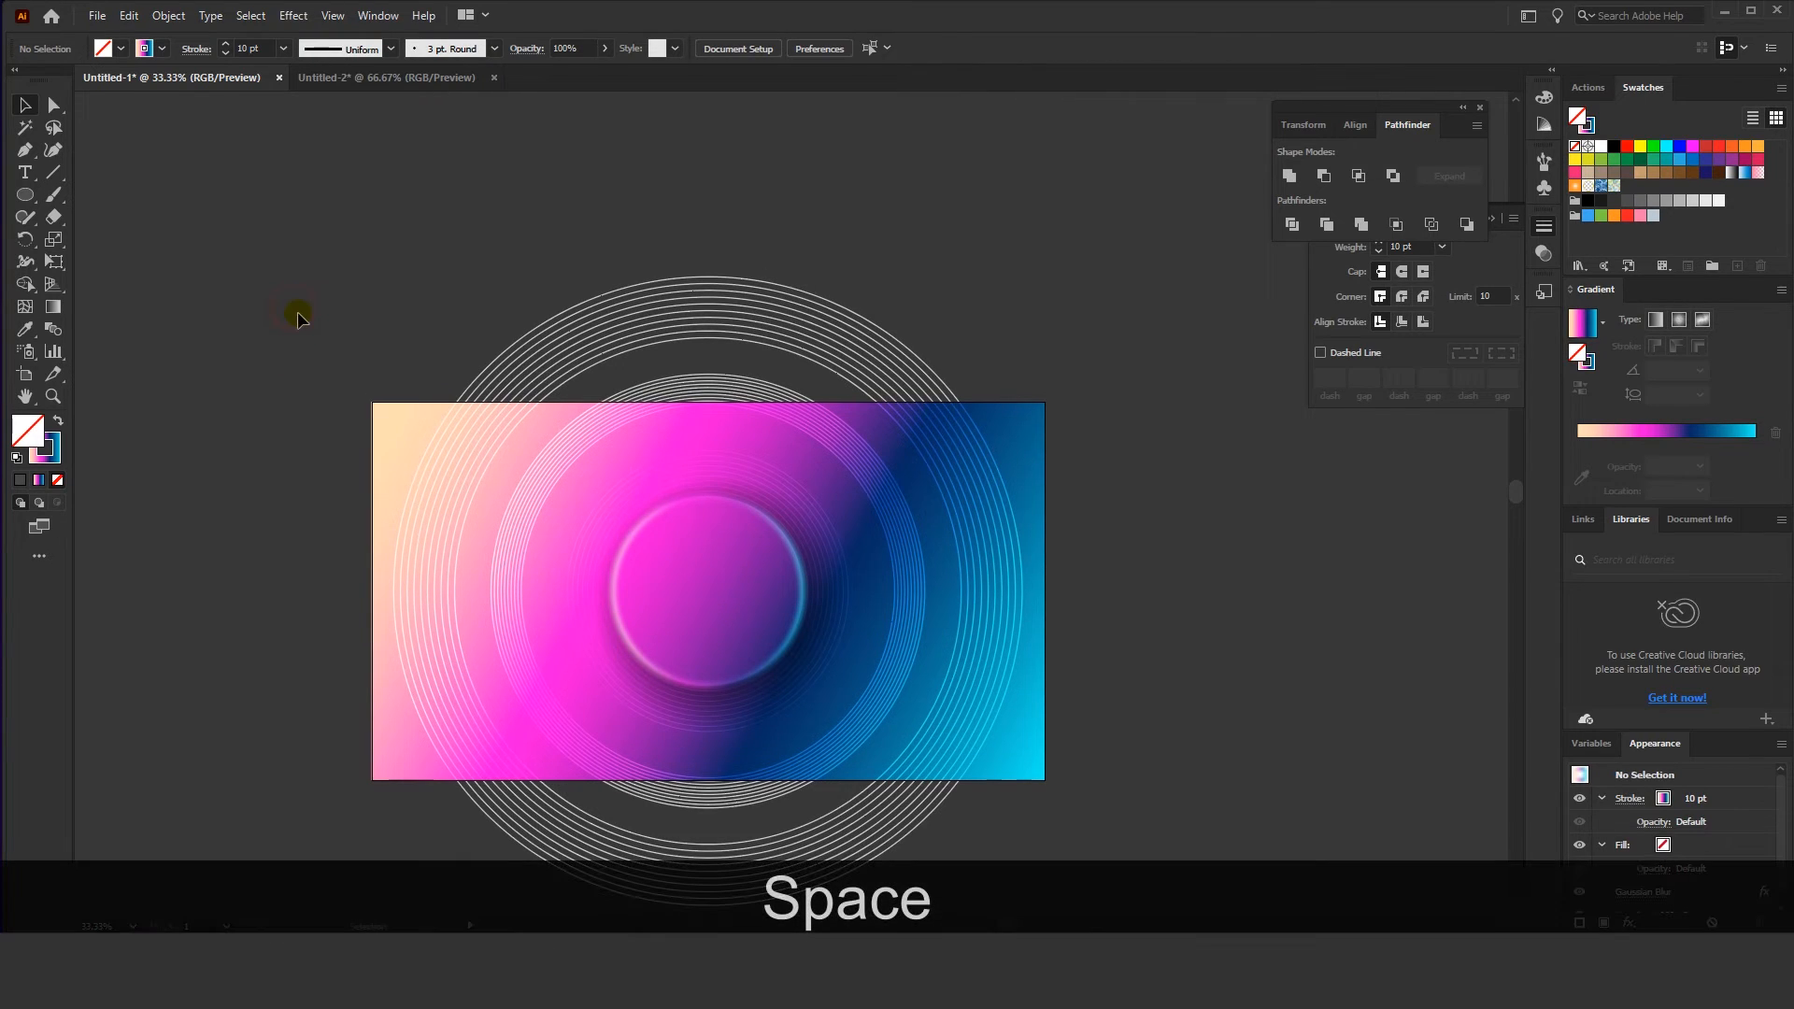
left_click_drag(362, 328, 357, 288)
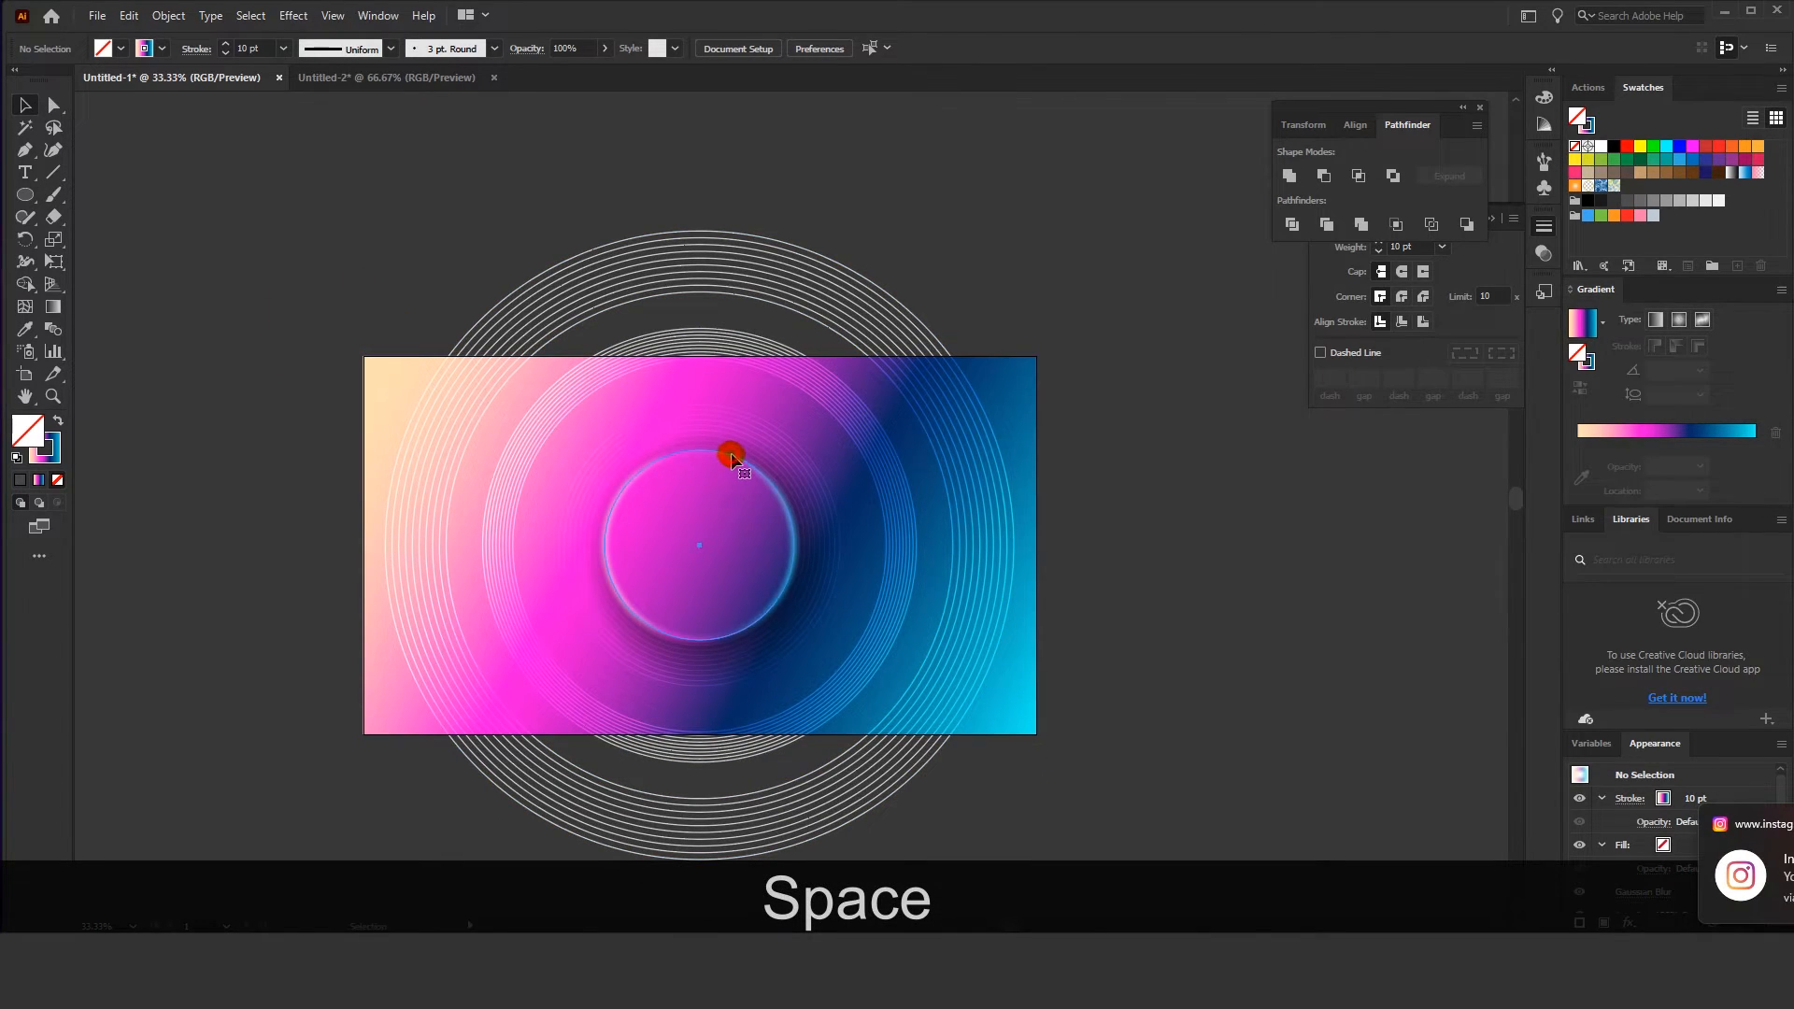
left_click(729, 452)
key("ctrl")
key("ctrl+c")
key("ctrl+f")
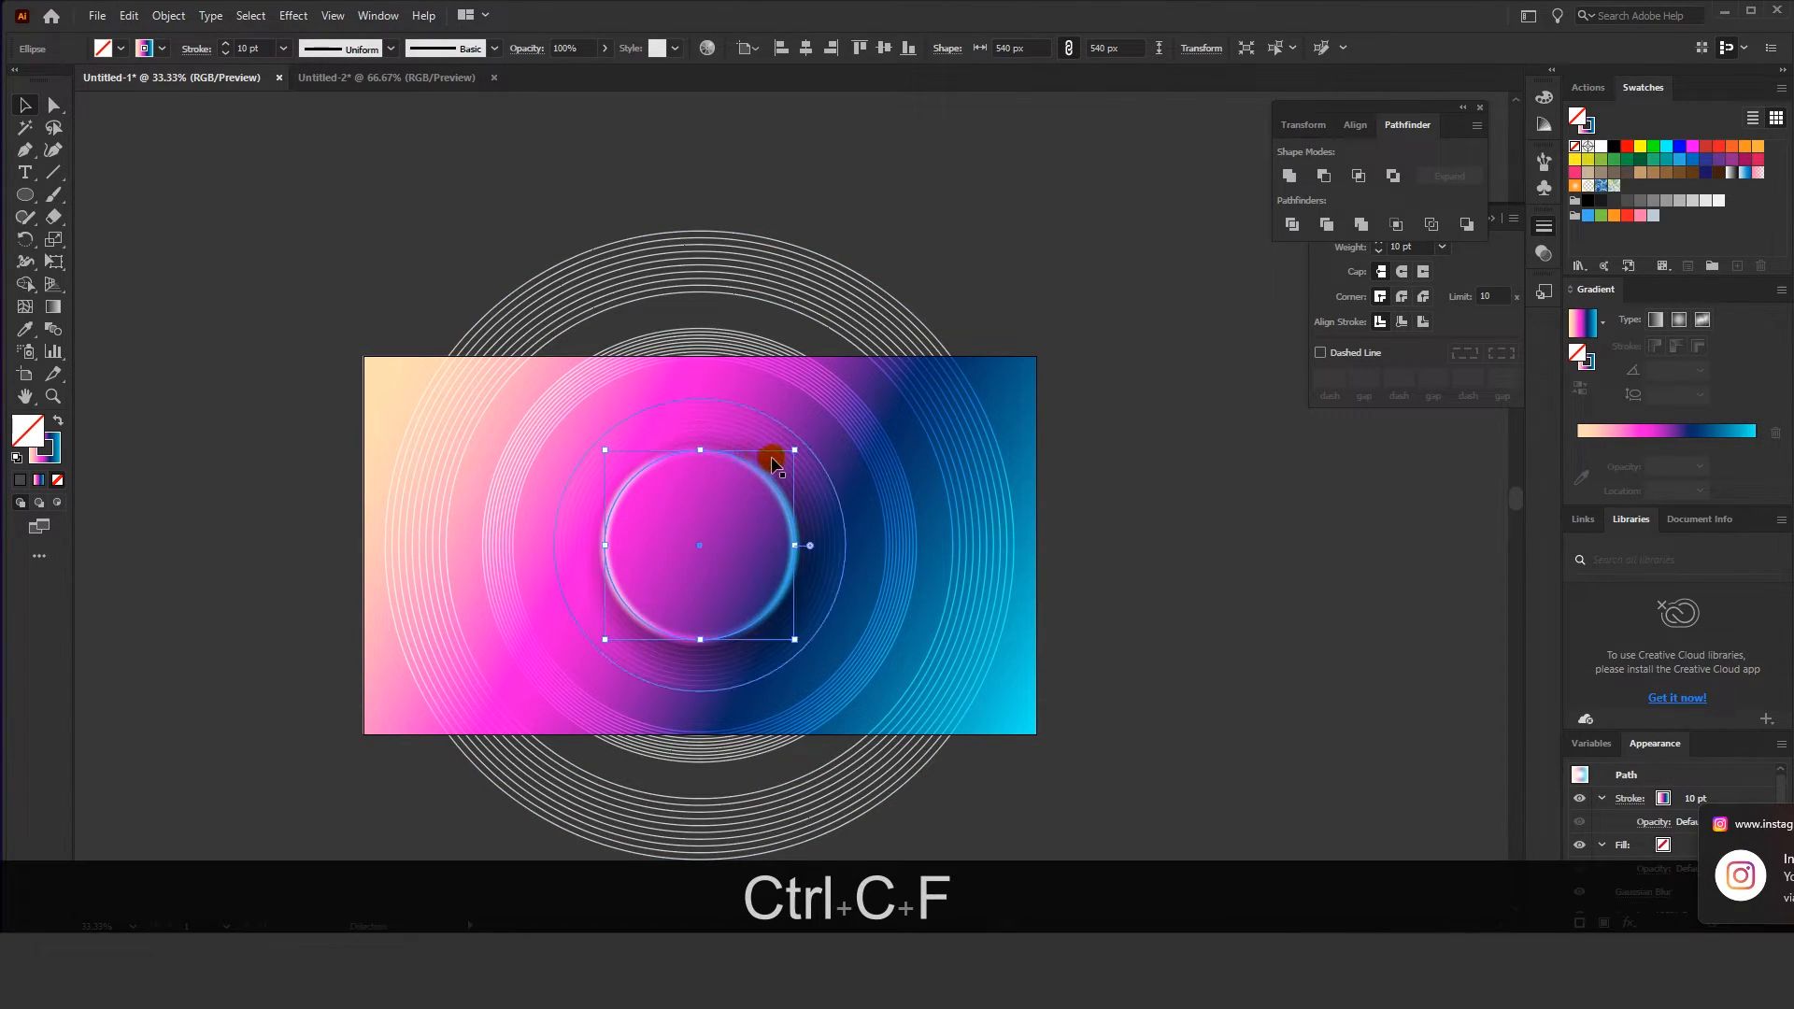
left_click_drag(793, 445, 897, 340)
key("ctrl+c")
key("ctrl+f")
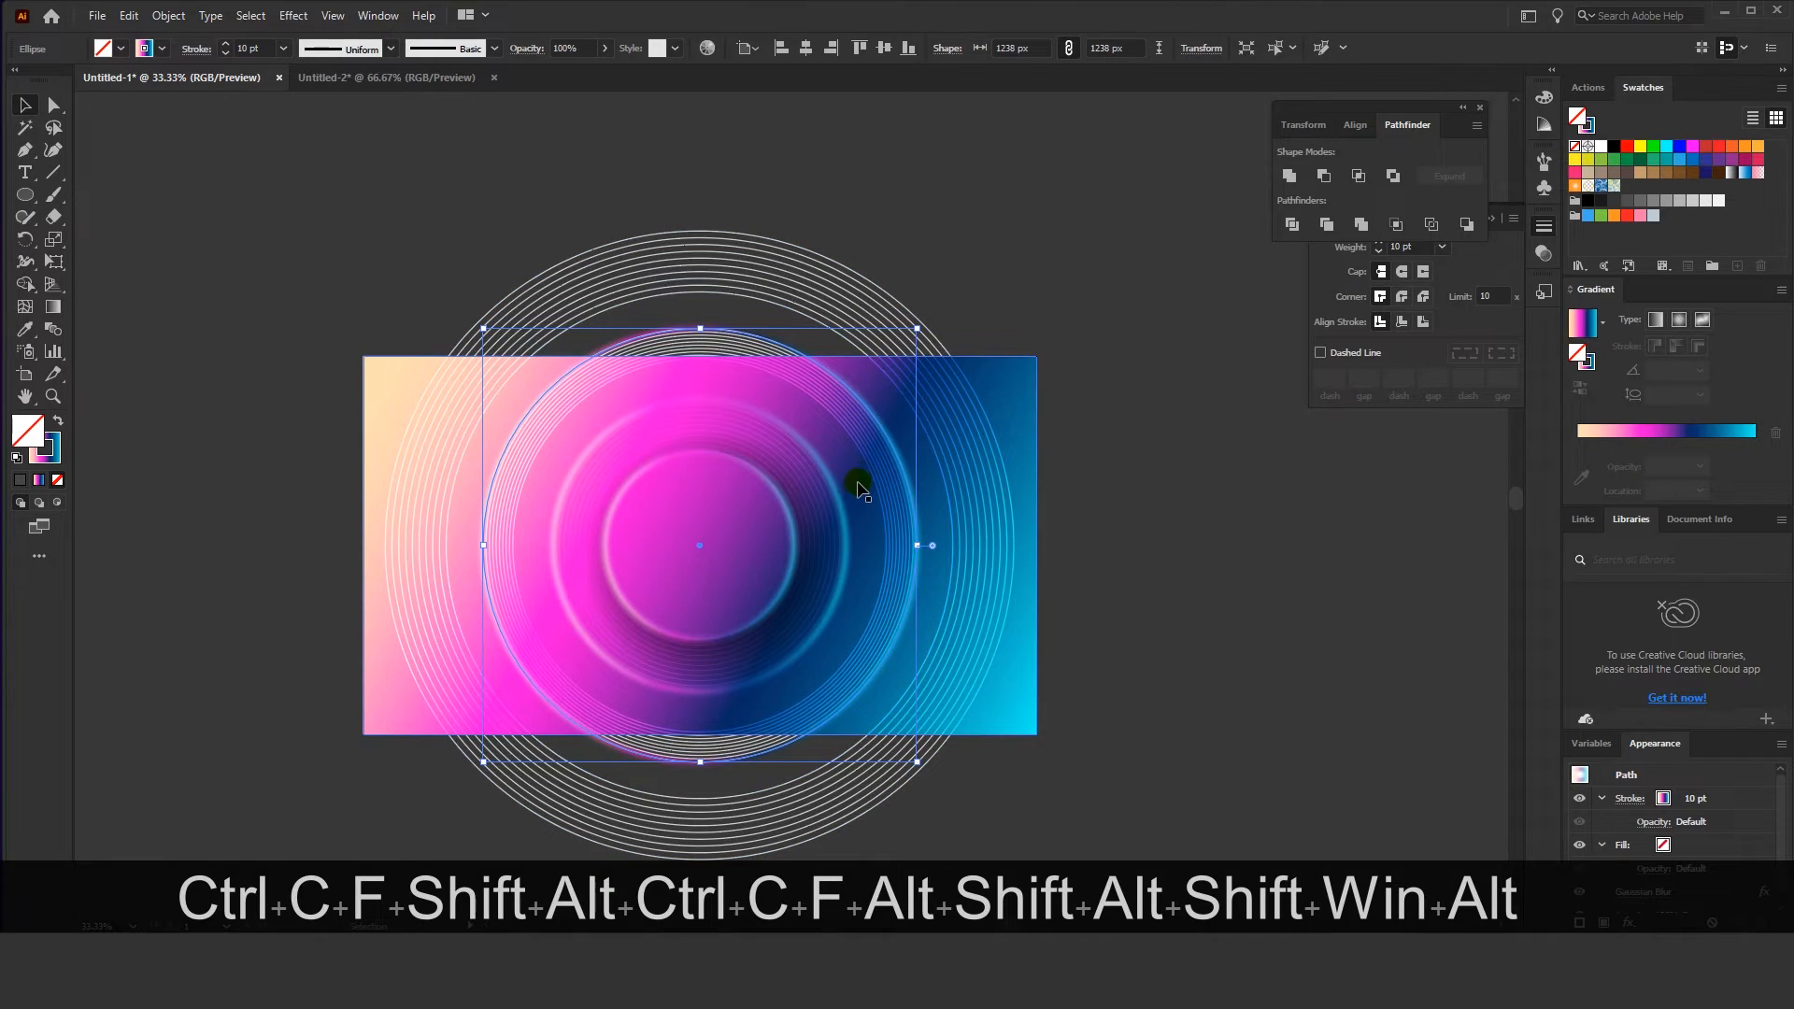
Place a copy of the 1238 px blurred circle in front and enlarge it about its centre to just outside the outermost line rings
key("ctrl+c")
key("ctrl+f")
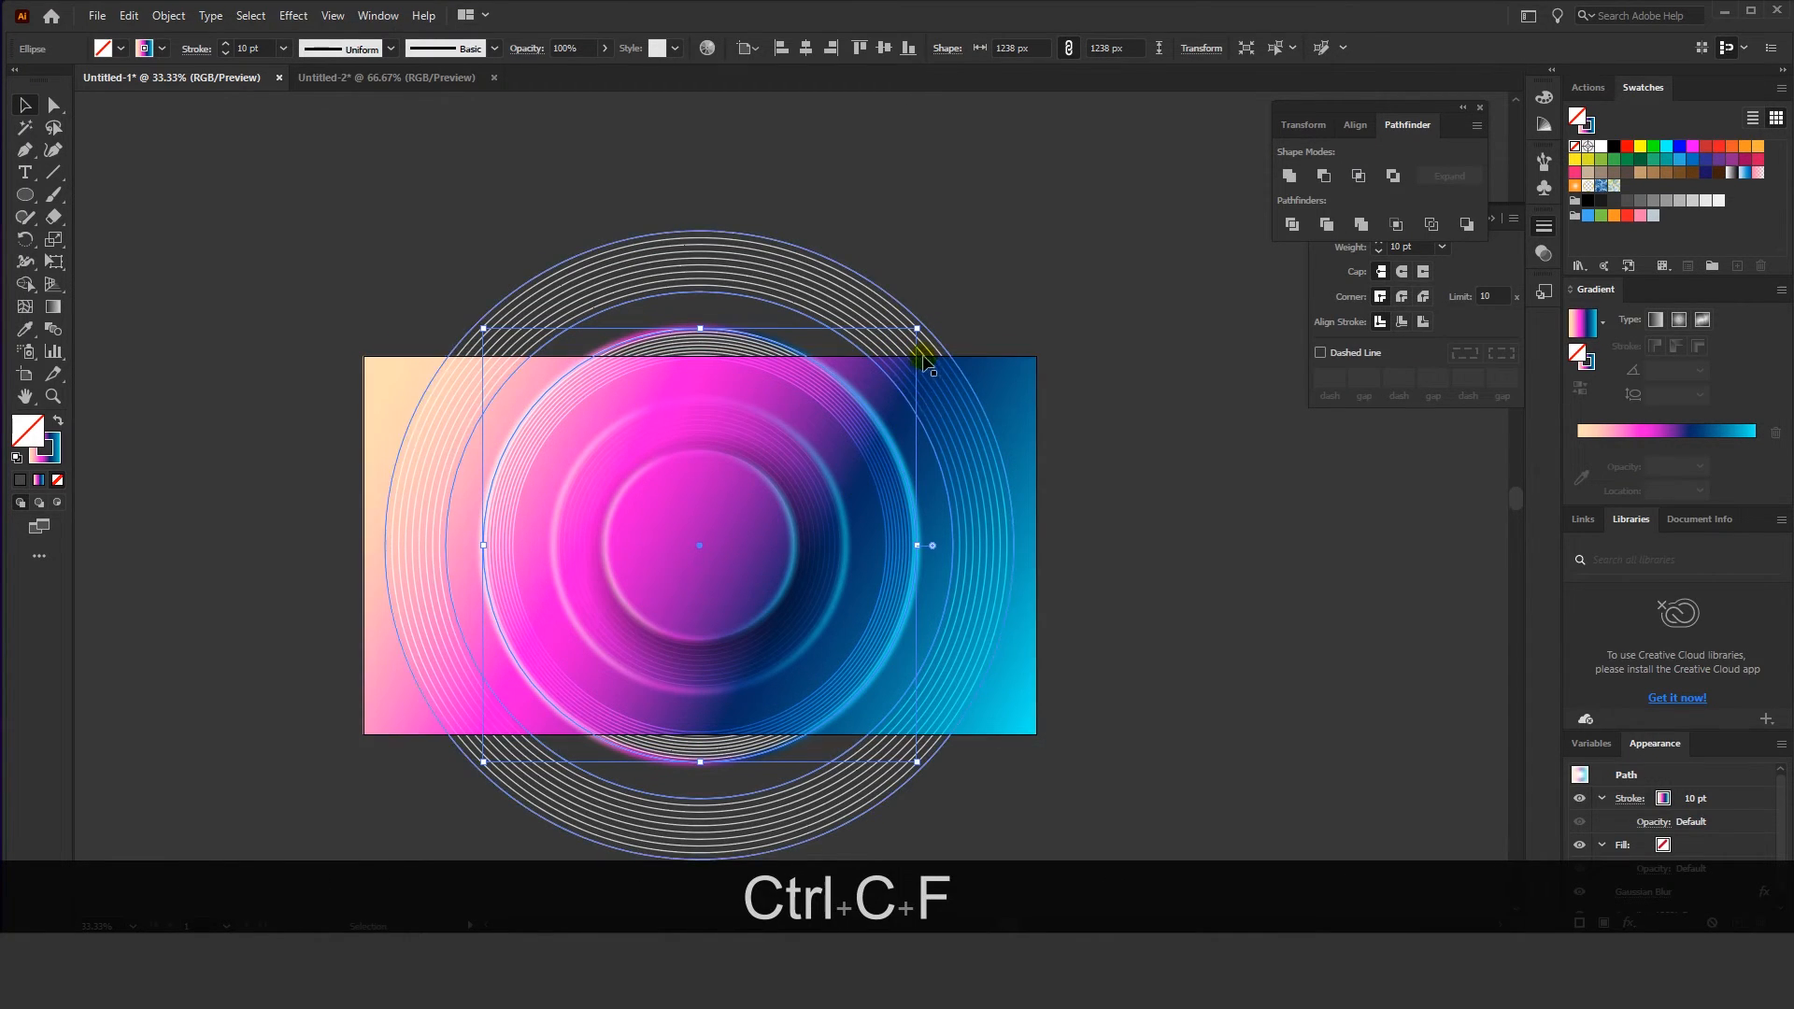
left_click_drag(918, 325, 1034, 228)
key("ctrl+z")
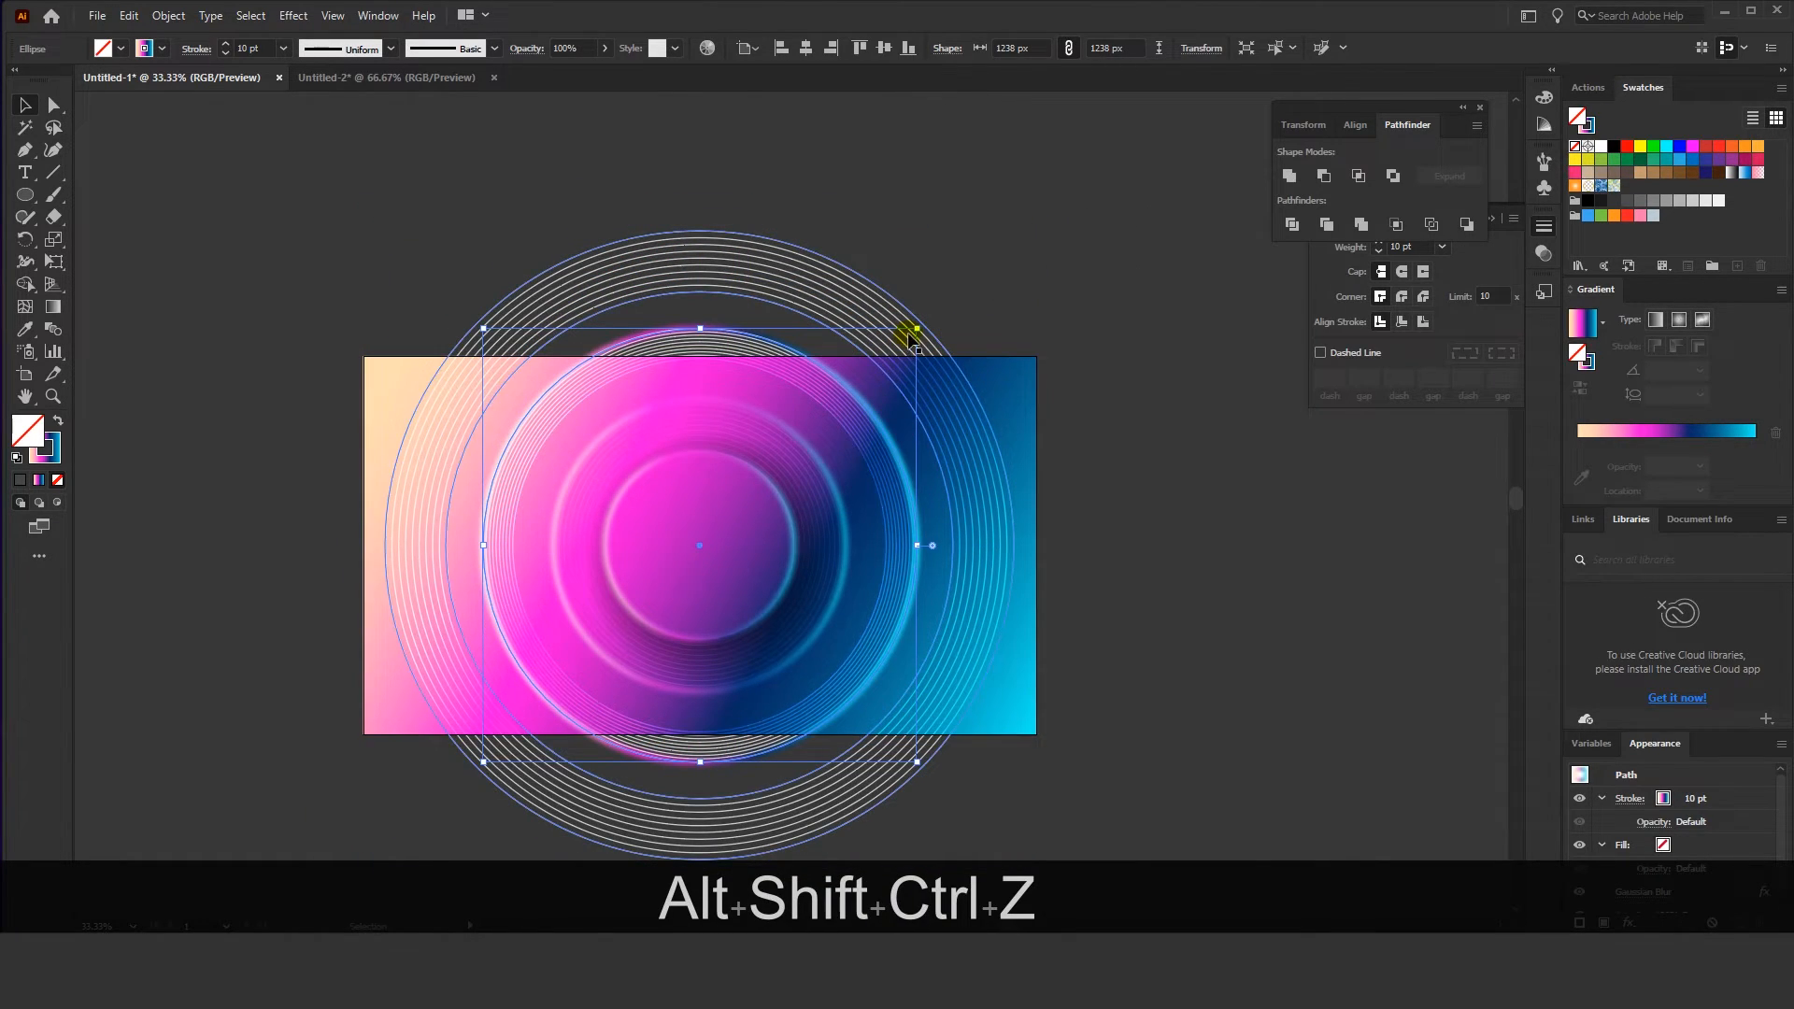
left_click_drag(894, 441, 906, 474)
key("ctrl+z")
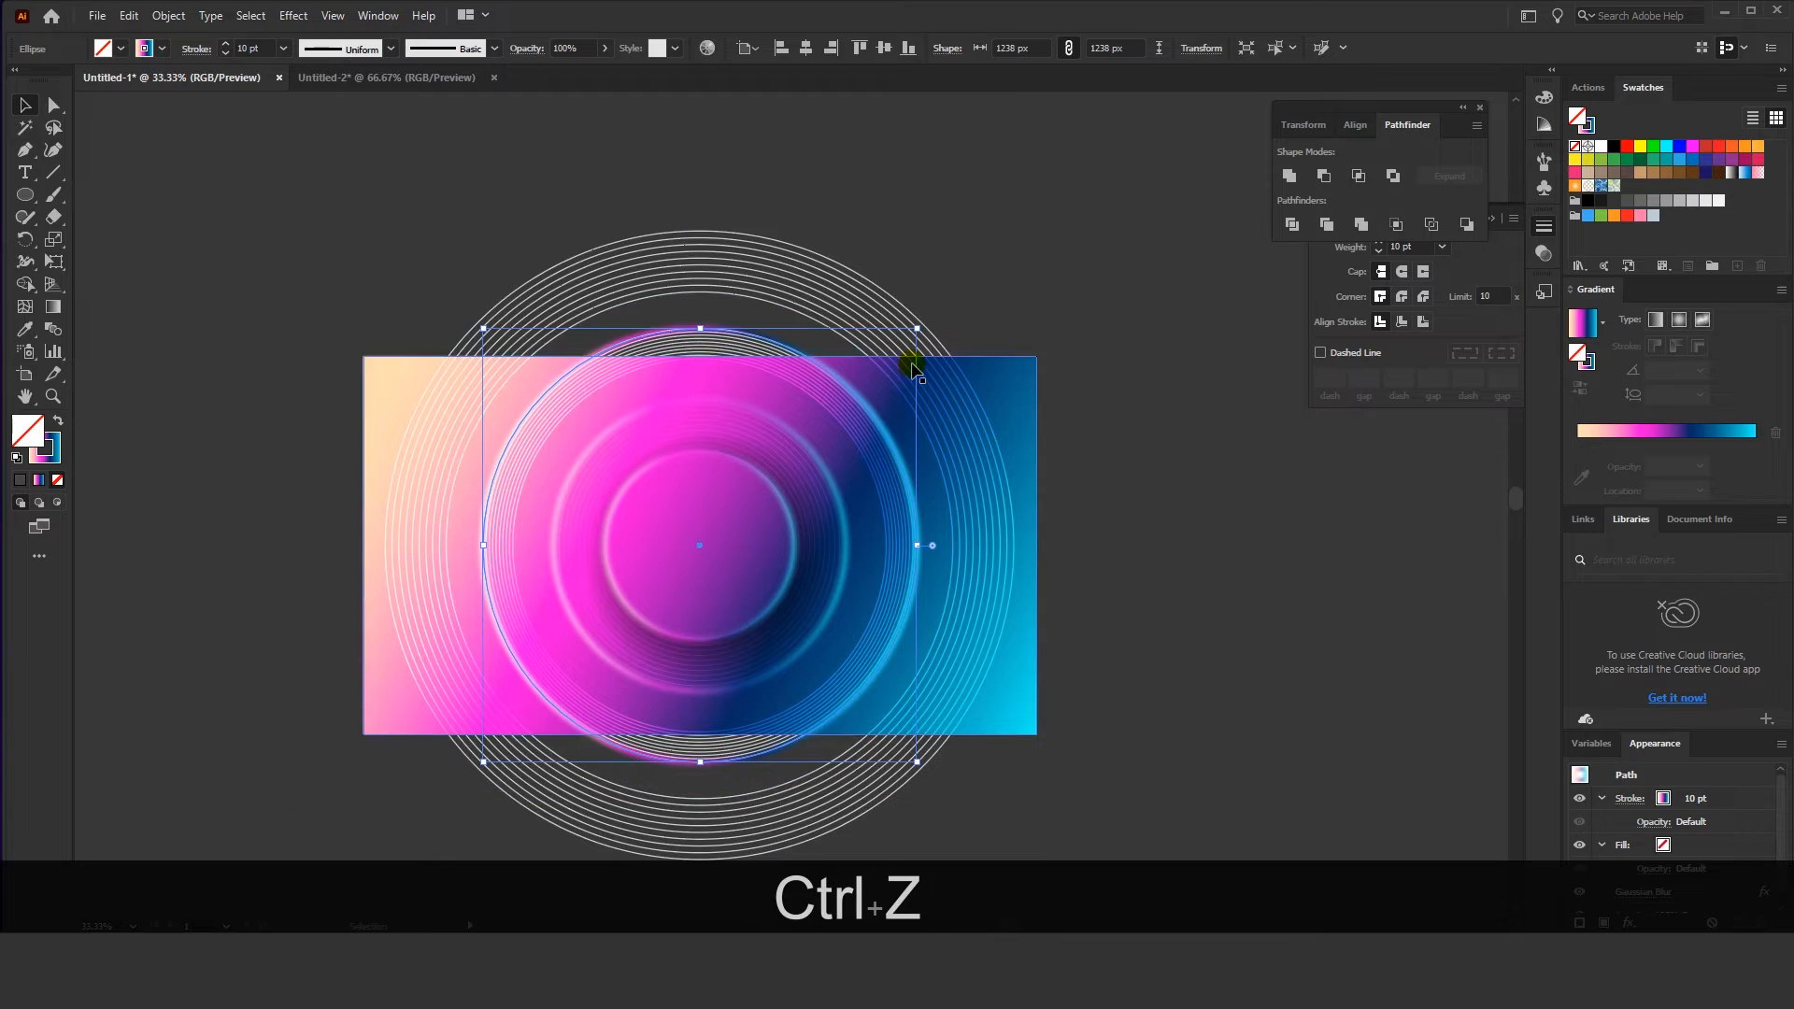
left_click_drag(920, 332, 1029, 213)
left_click(1158, 360)
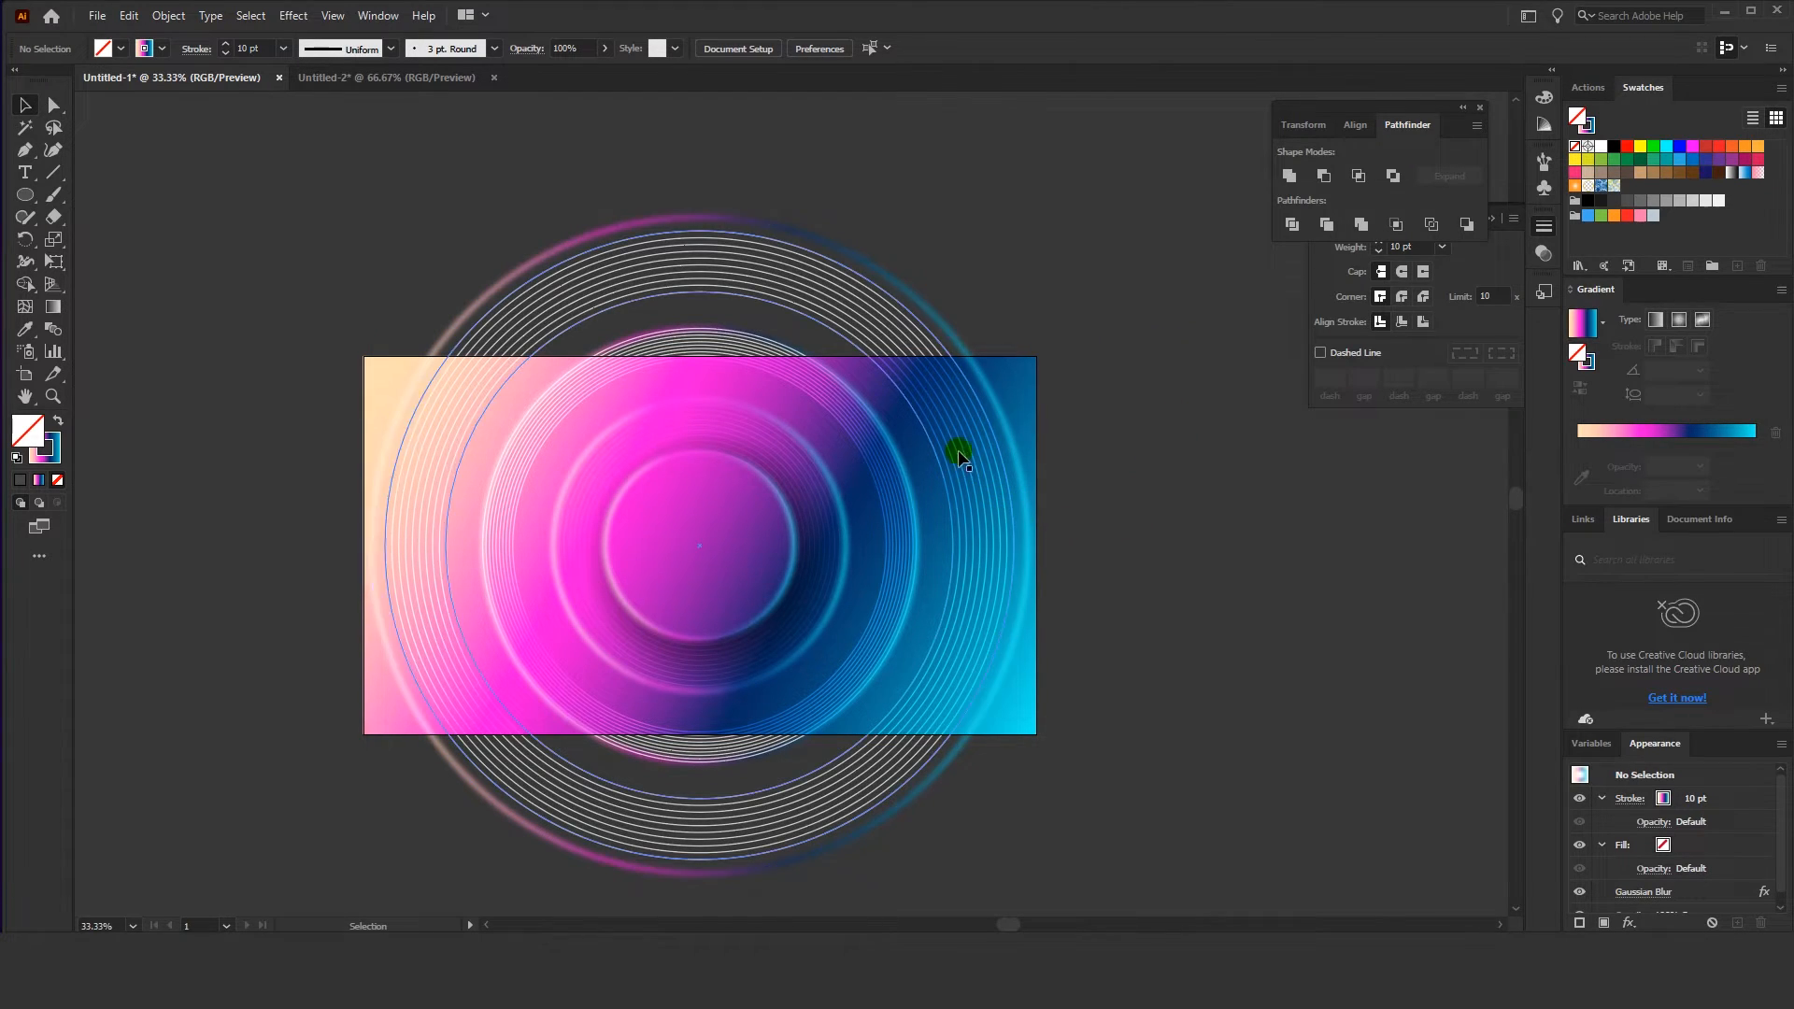
Place a copy of the Multiply ring in front and enlarge it about its centre nearly to the inner edge of the outer line rings
key("space")
left_click_drag(942, 280, 1032, 261)
key("space")
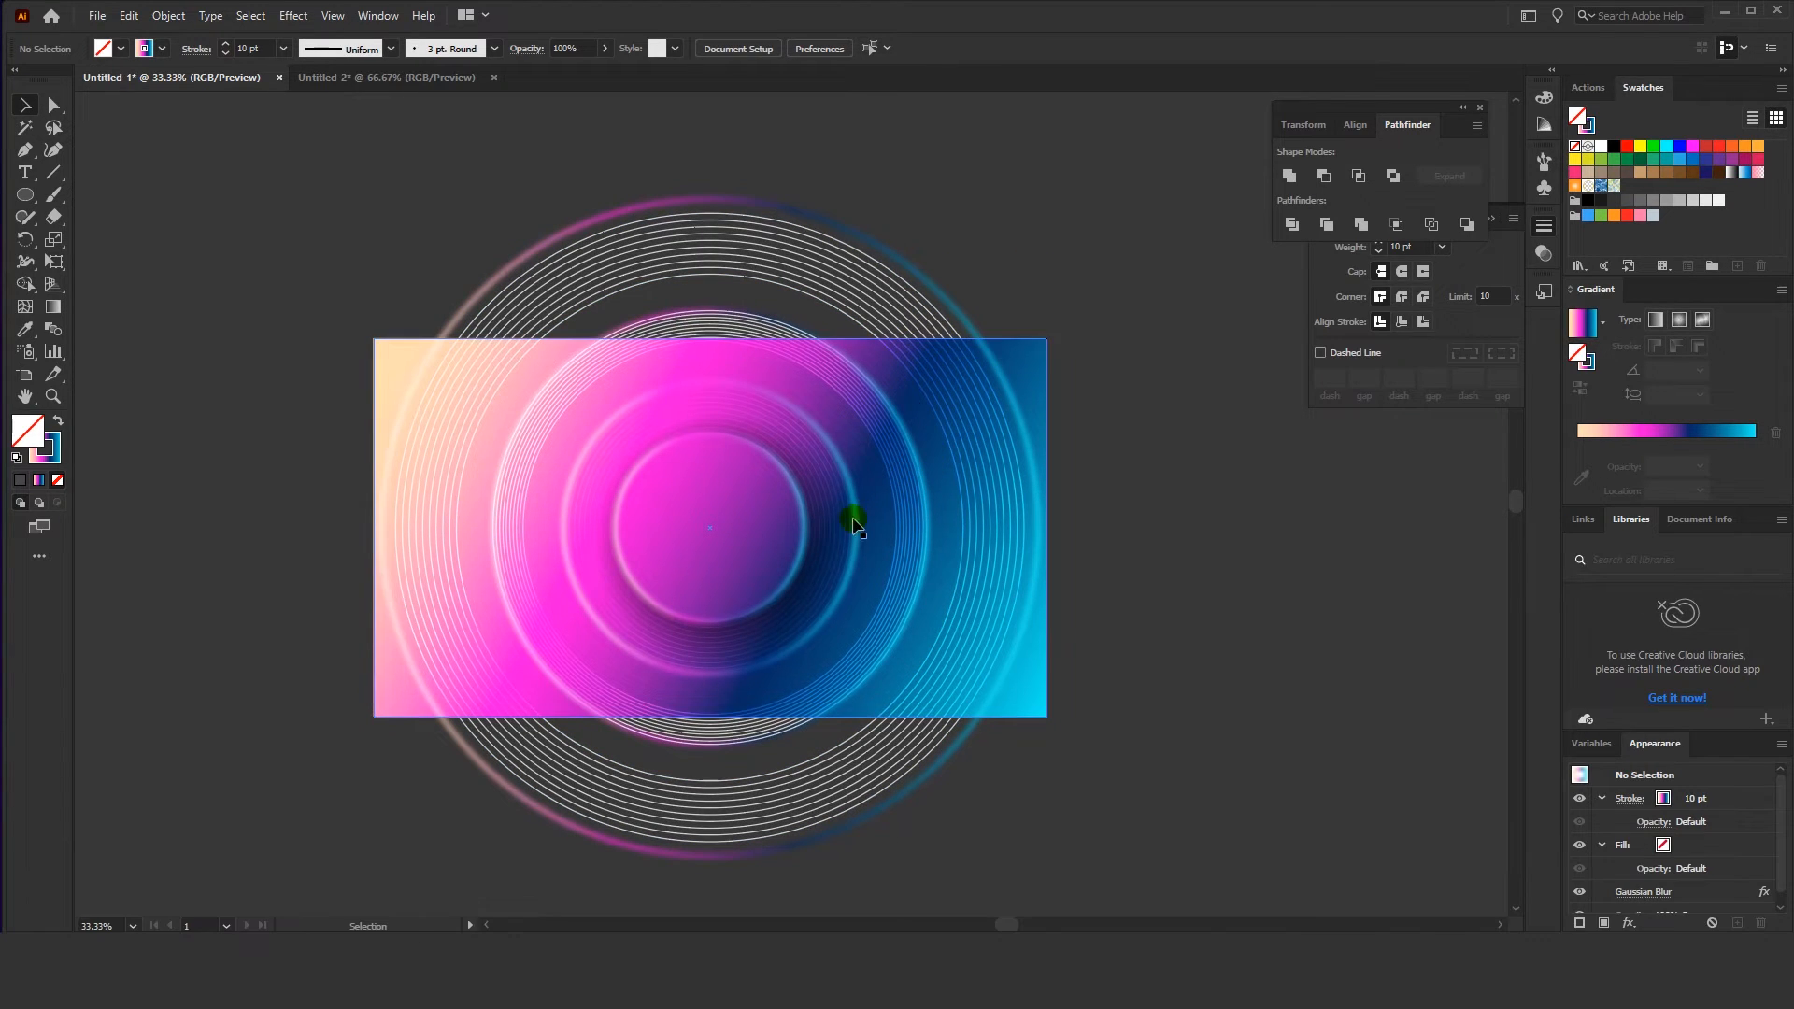
left_click(827, 540)
key("ctrl+f")
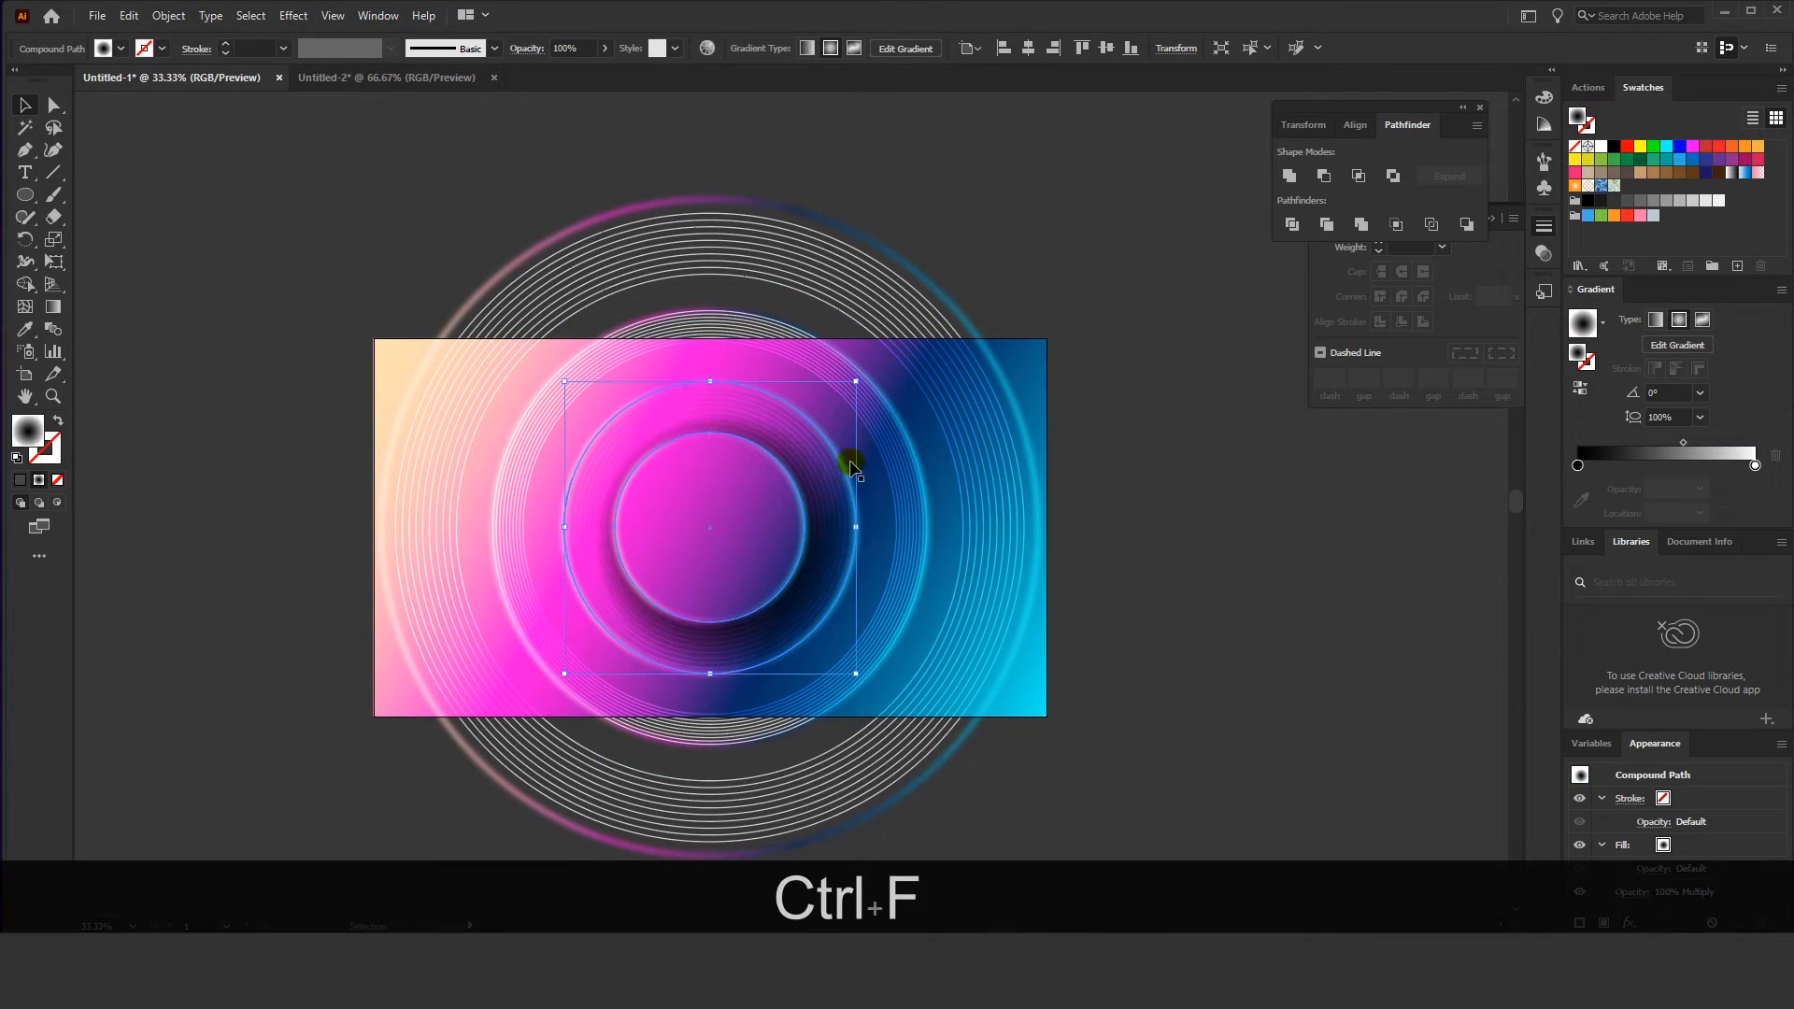
left_click_drag(856, 381, 867, 367)
left_click_drag(961, 293, 963, 280)
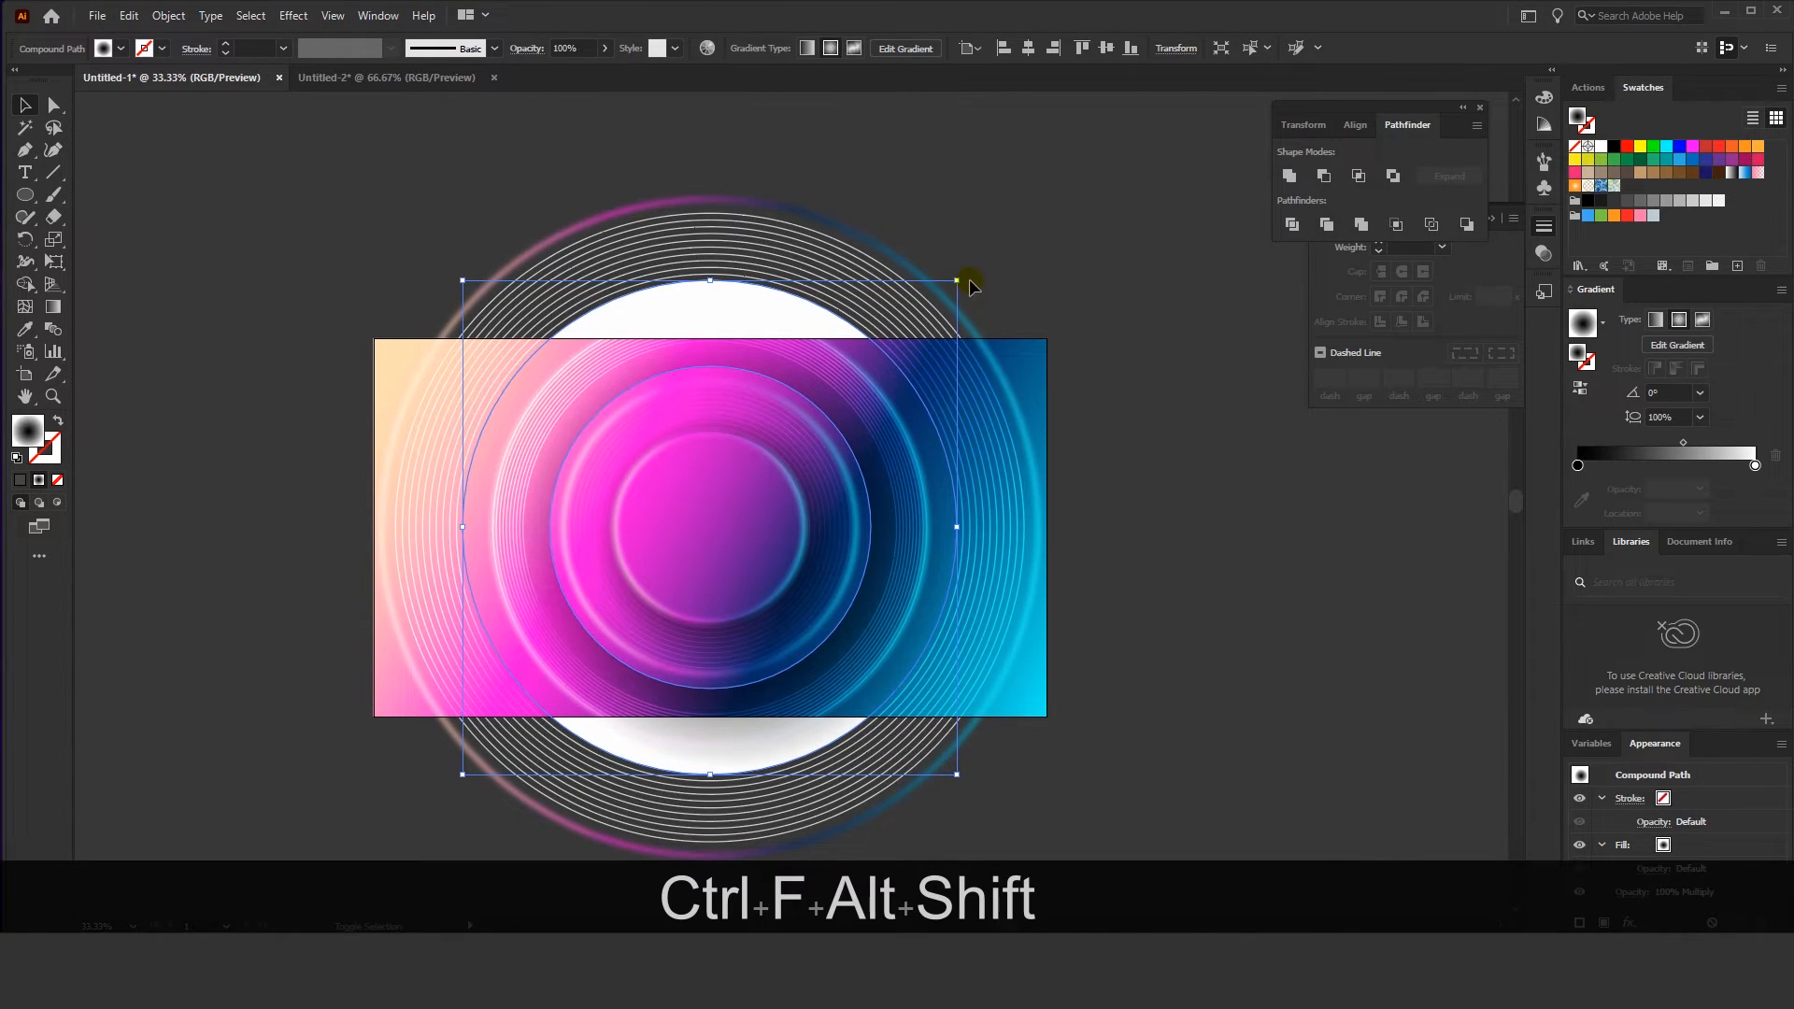
Fill the enlarged ring copy with the background rectangle's four-colour gradient using the Eyedropper
key("space")
left_click_drag(689, 367, 732, 367)
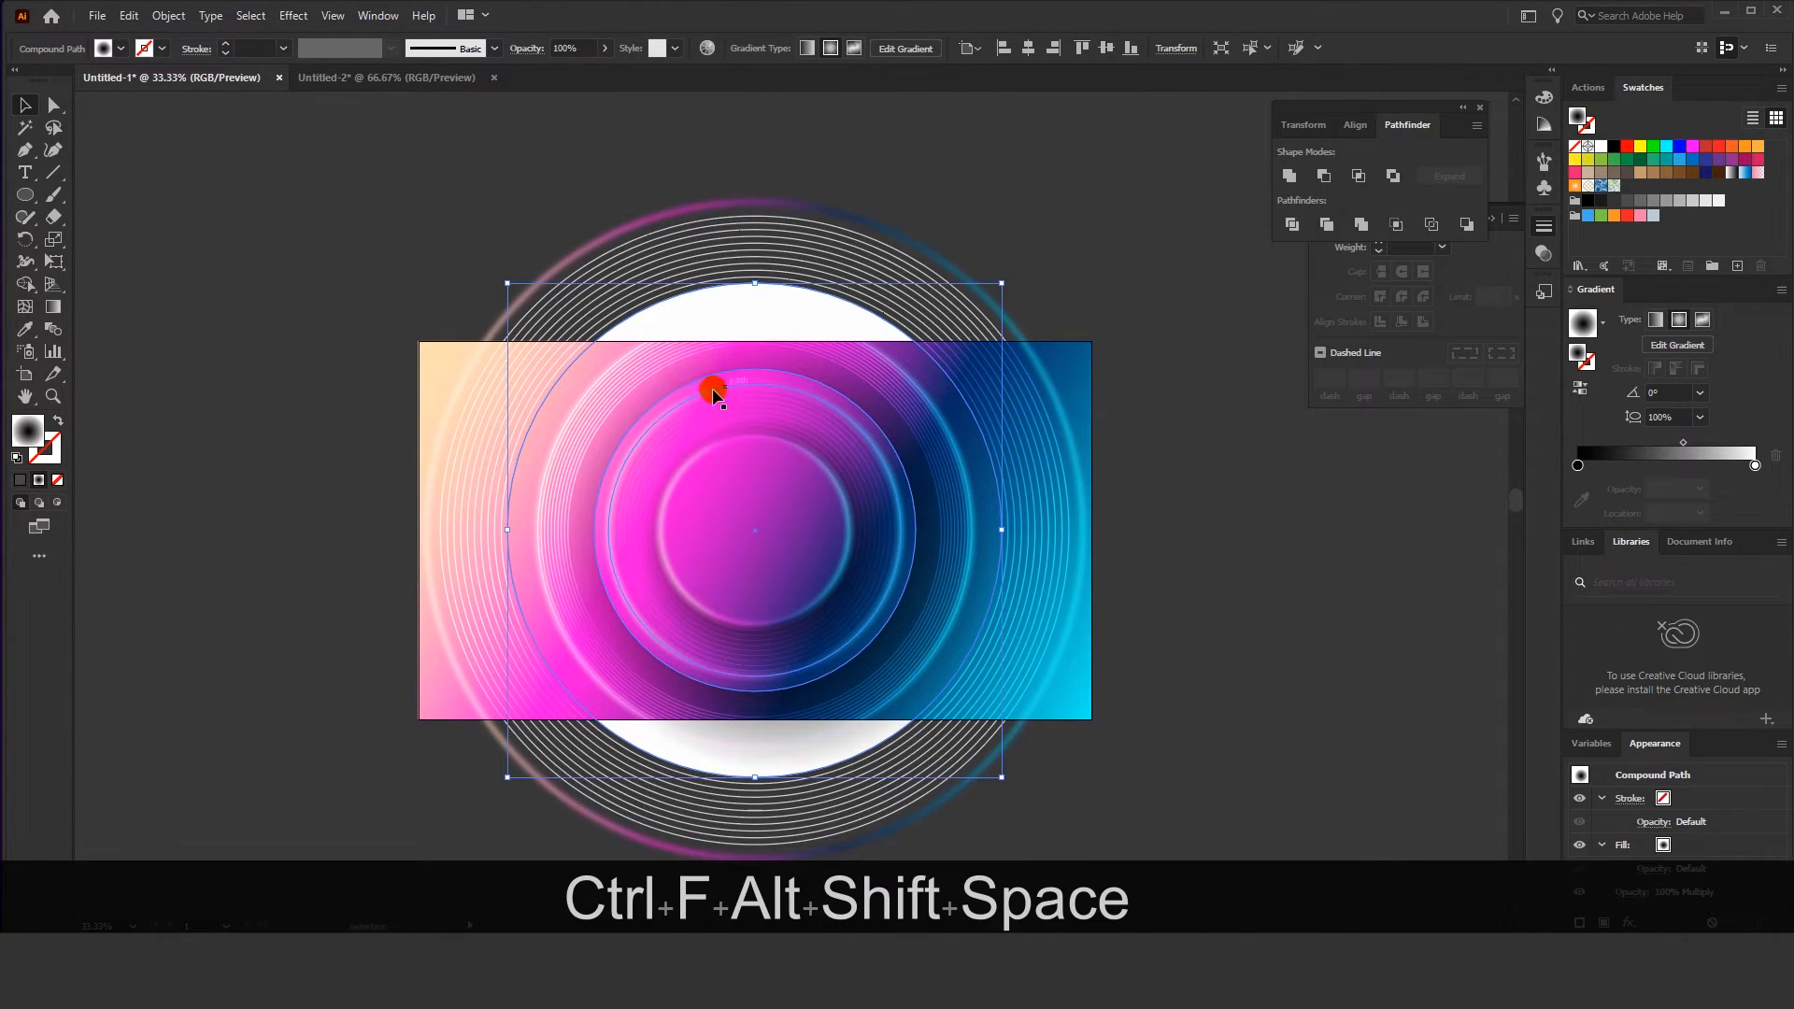
left_click(26, 329)
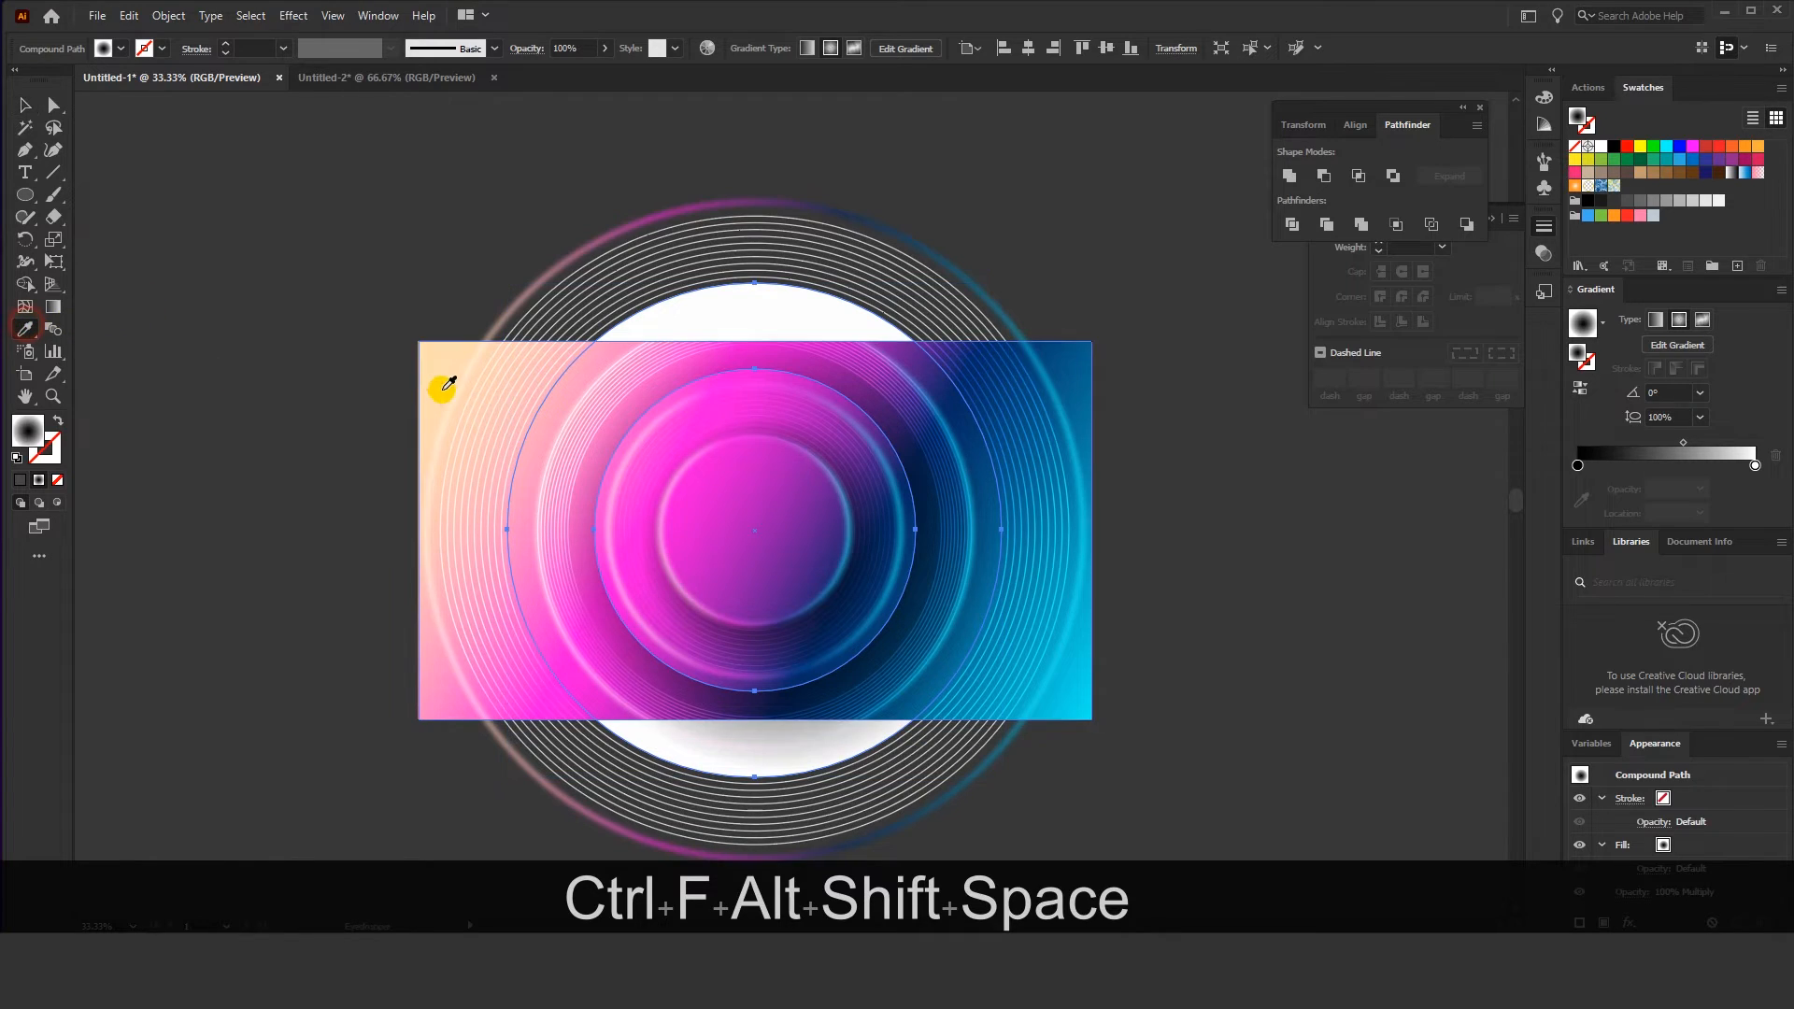
left_click(434, 387)
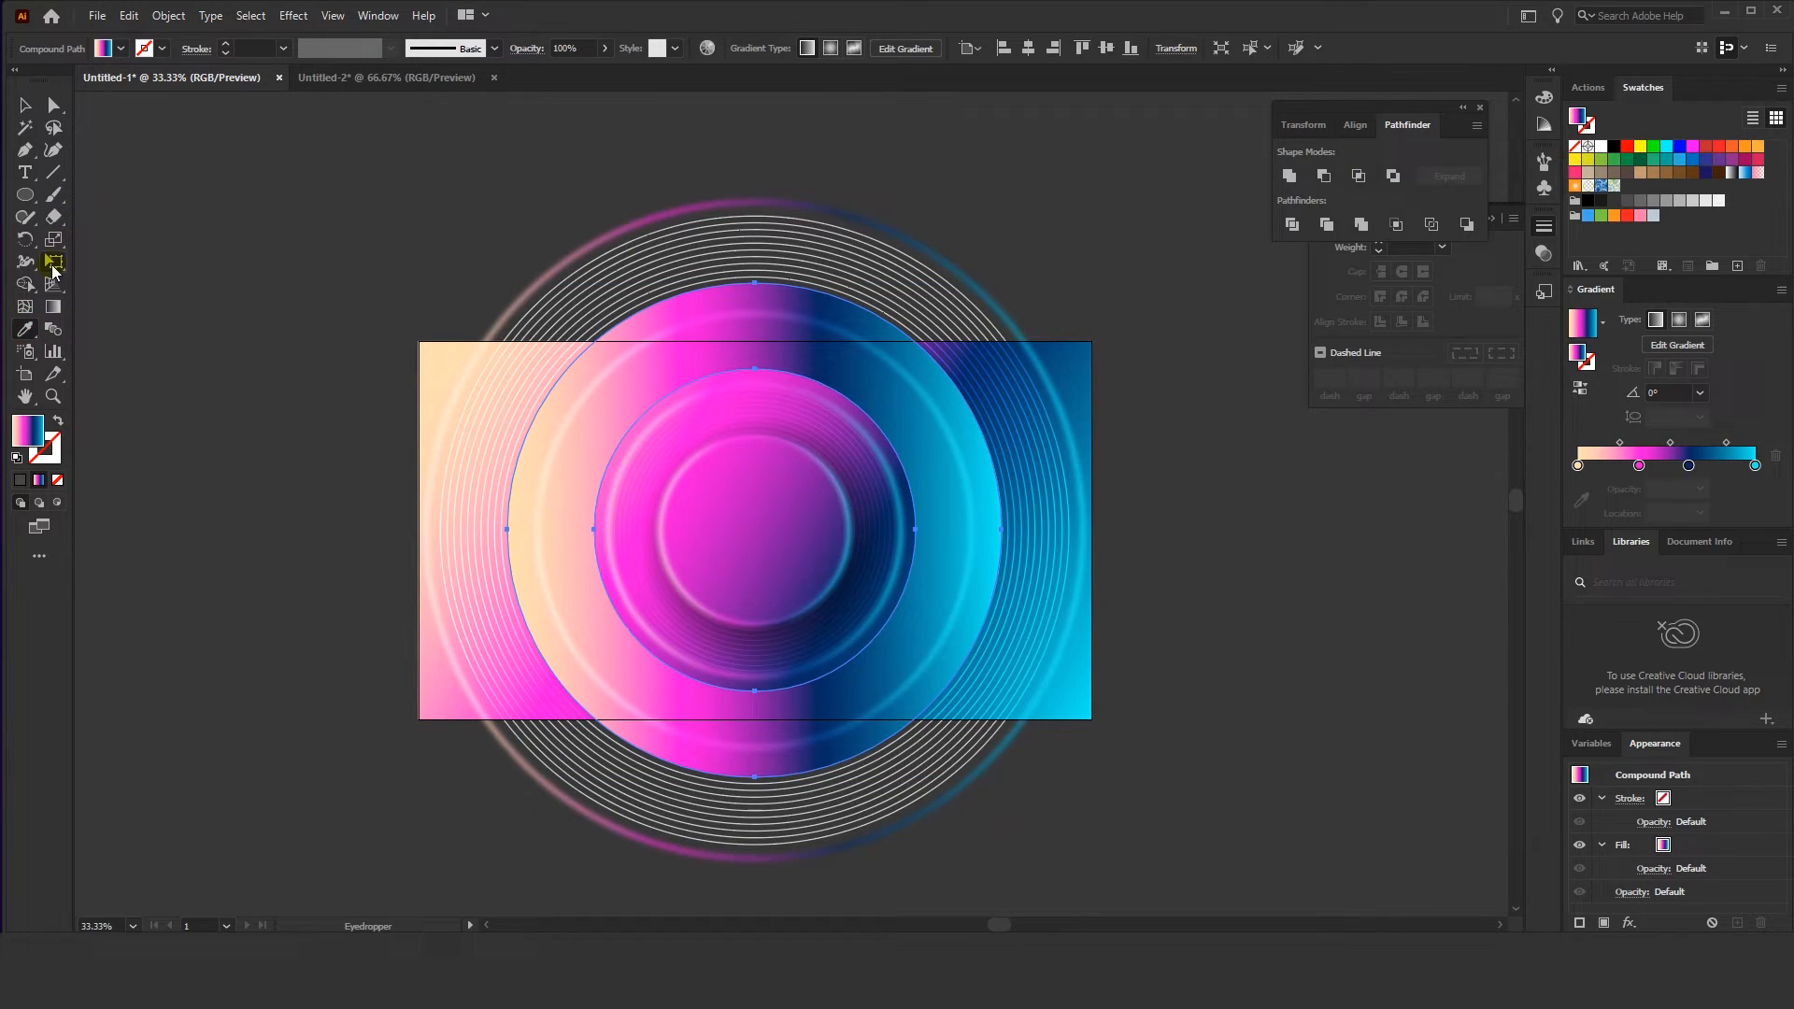
Remove the navy and cyan stops from the ring's gradient, keeping only the peach and magenta ones
left_click(53, 308)
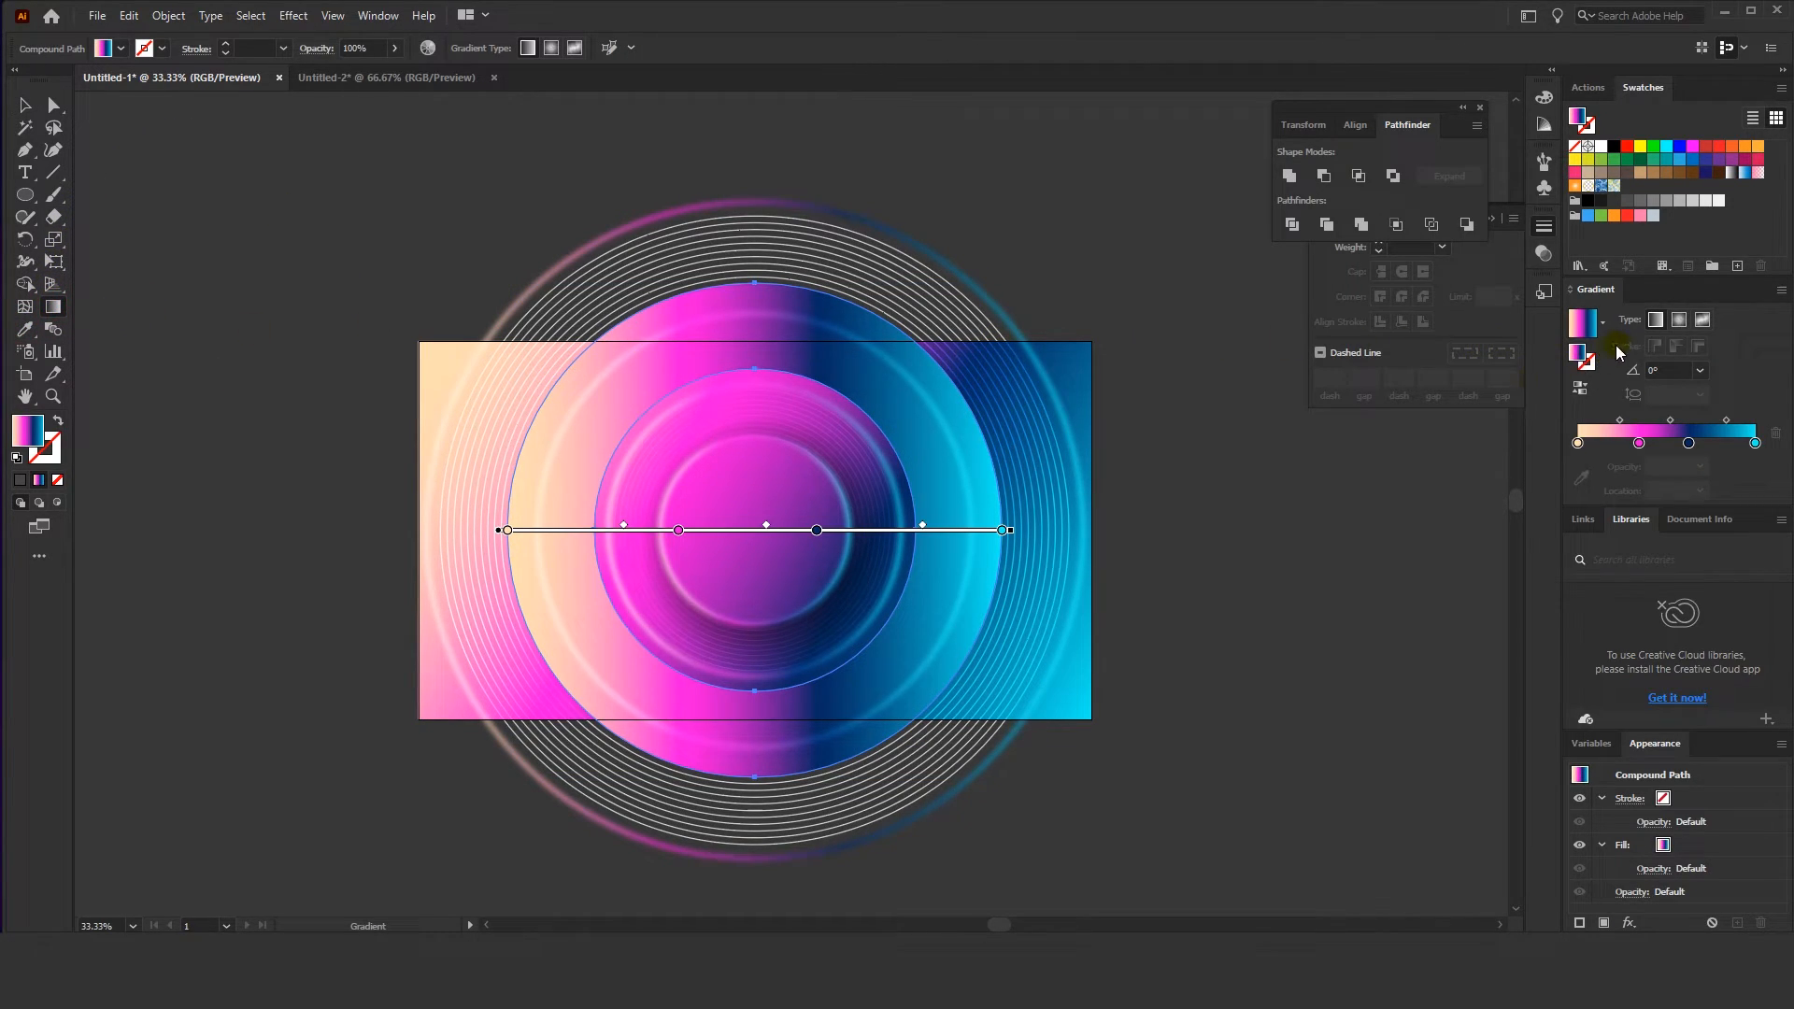
left_click(1689, 442)
left_click(1775, 434)
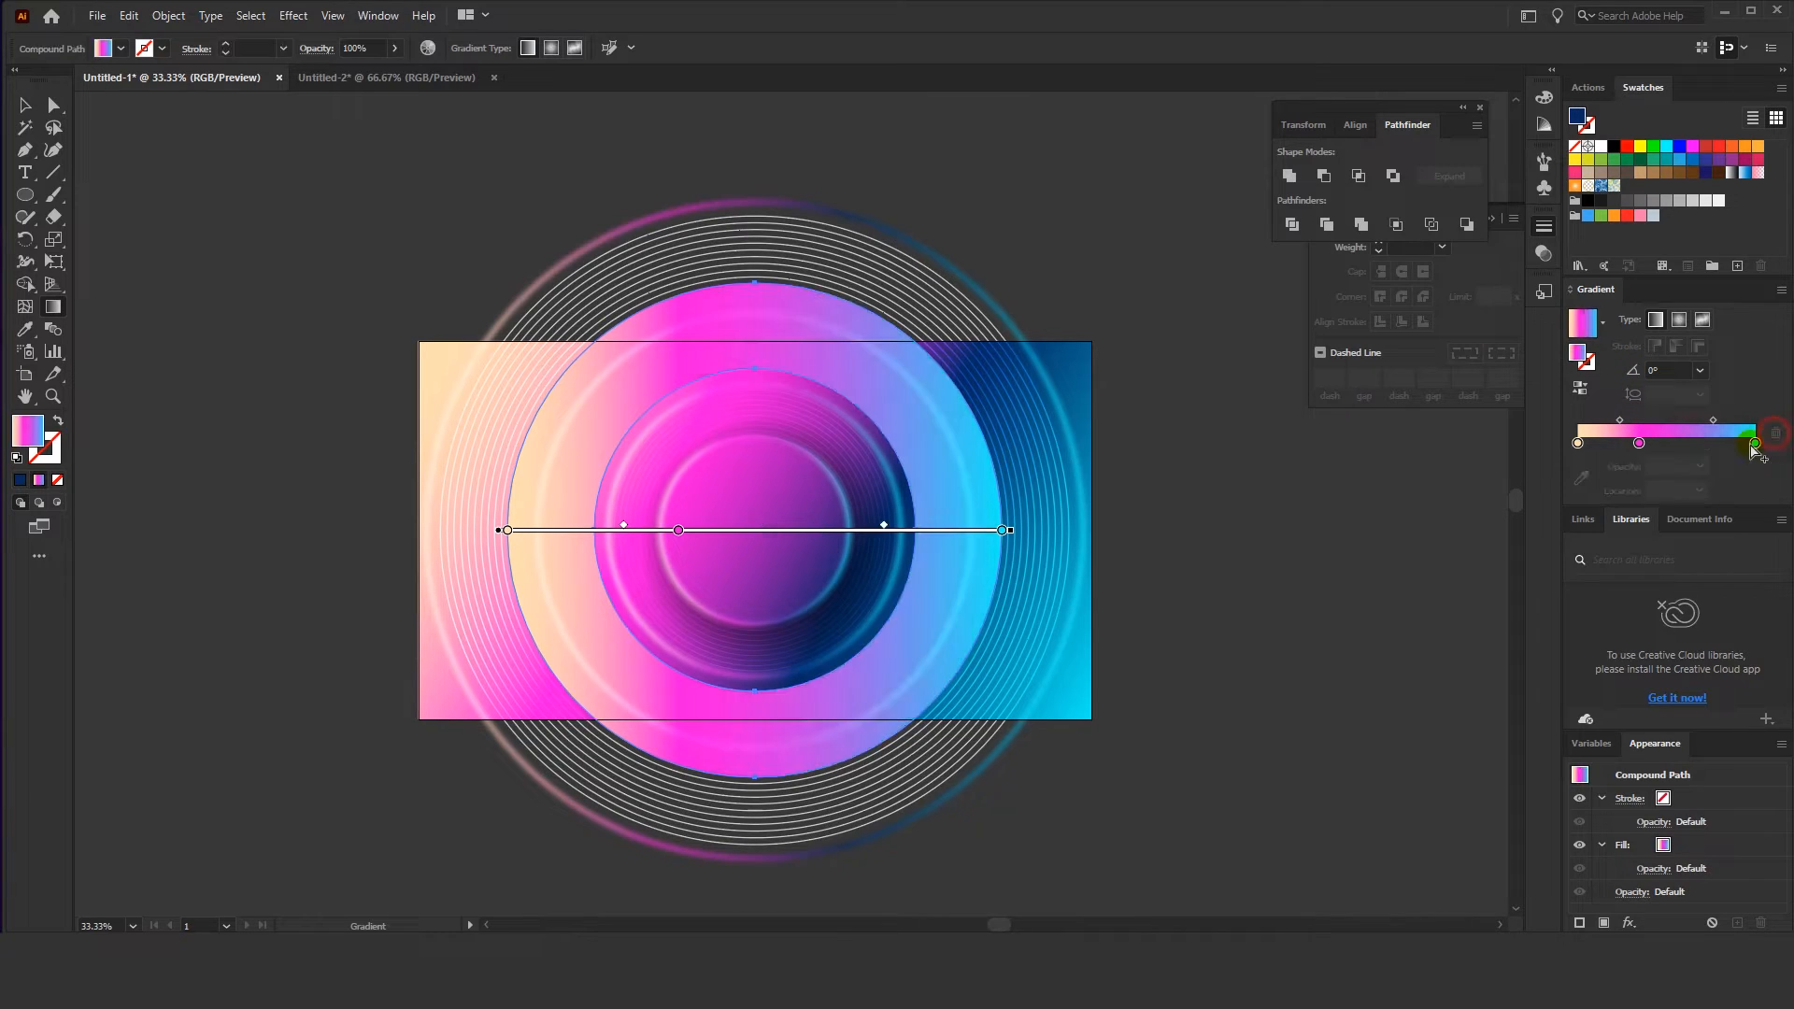
left_click_drag(1760, 449, 1021, 450)
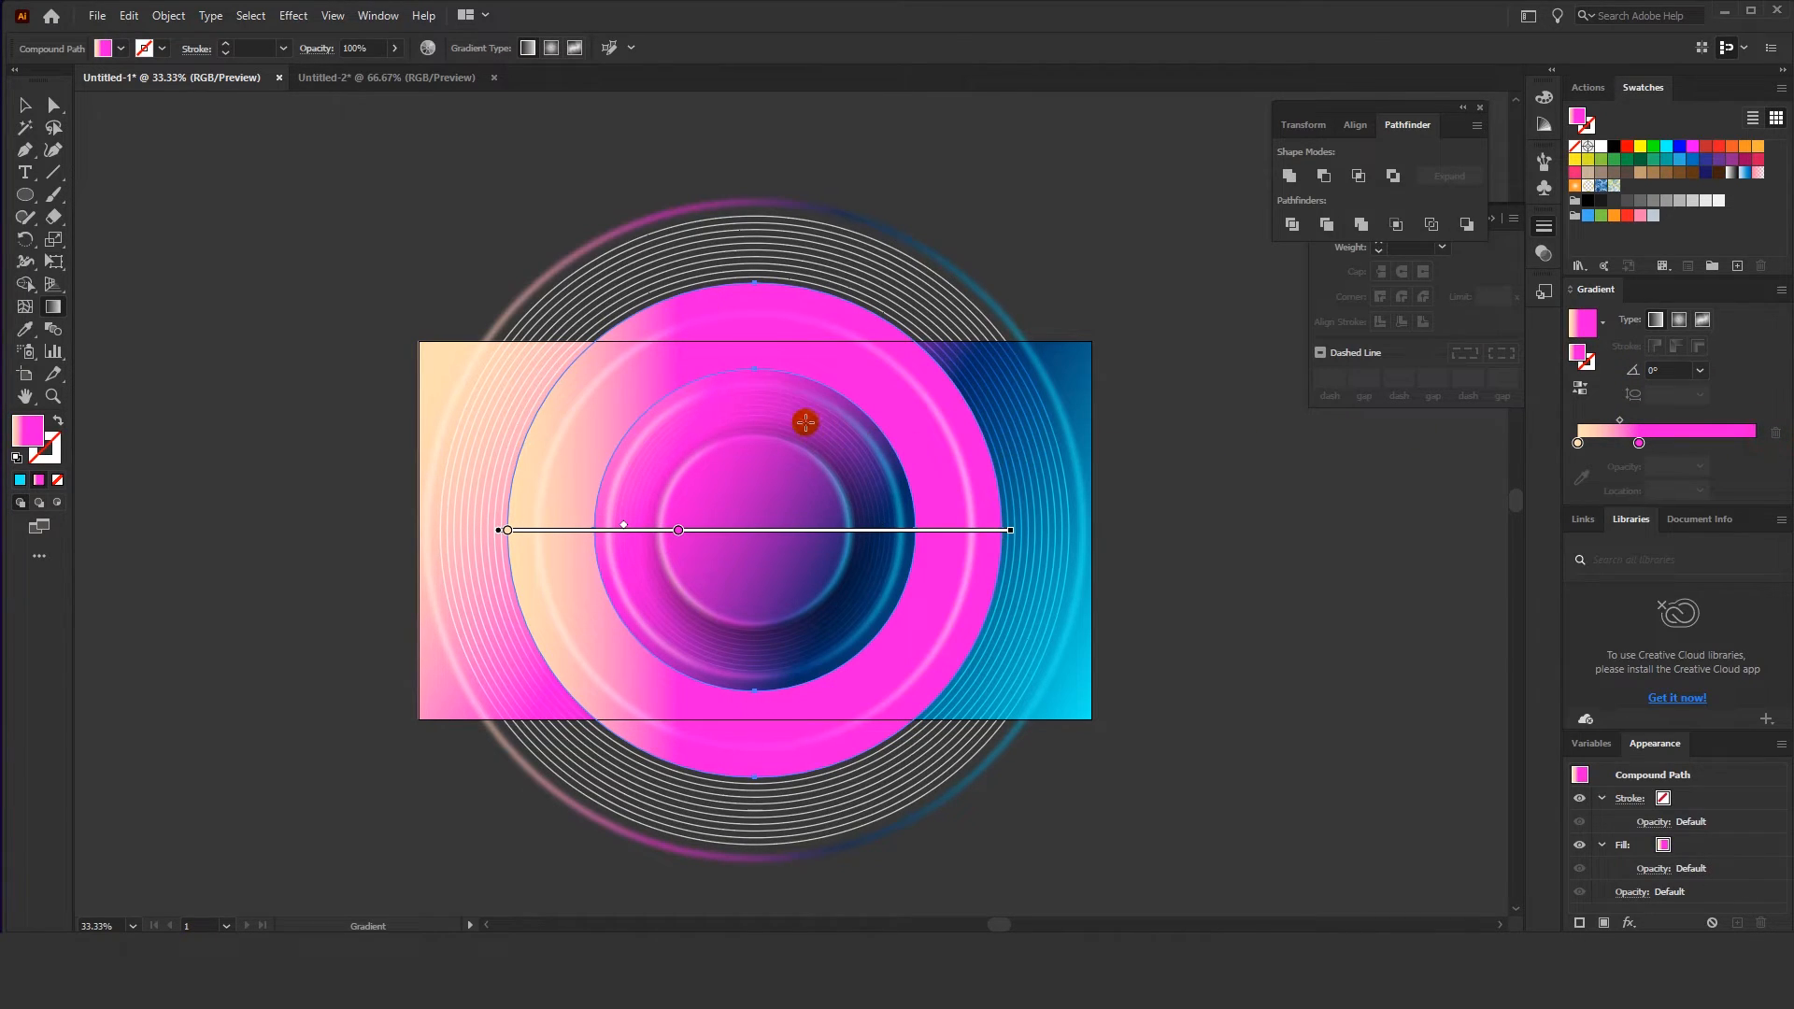
Turn the ring's fill into a radial gradient from magenta at the centre to peach at the edge, with the midpoint shifted outward
left_click_drag(687, 334, 755, 538)
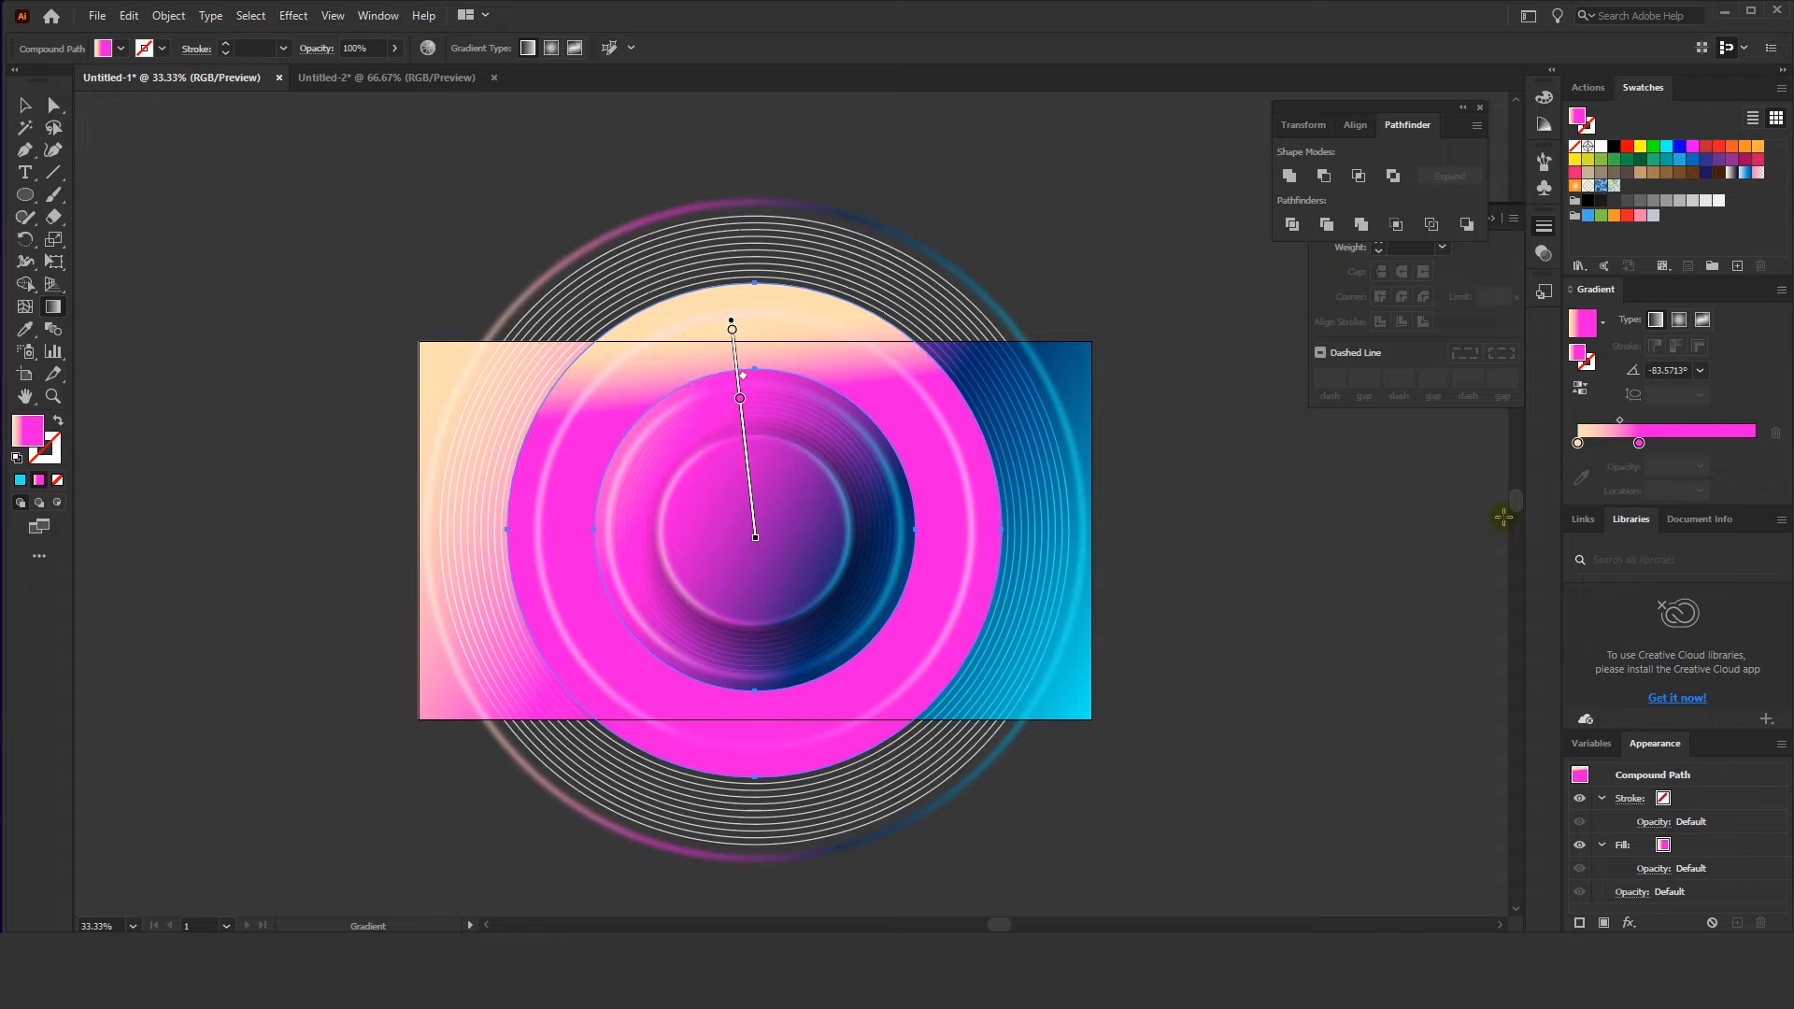
left_click_drag(1639, 445, 1754, 442)
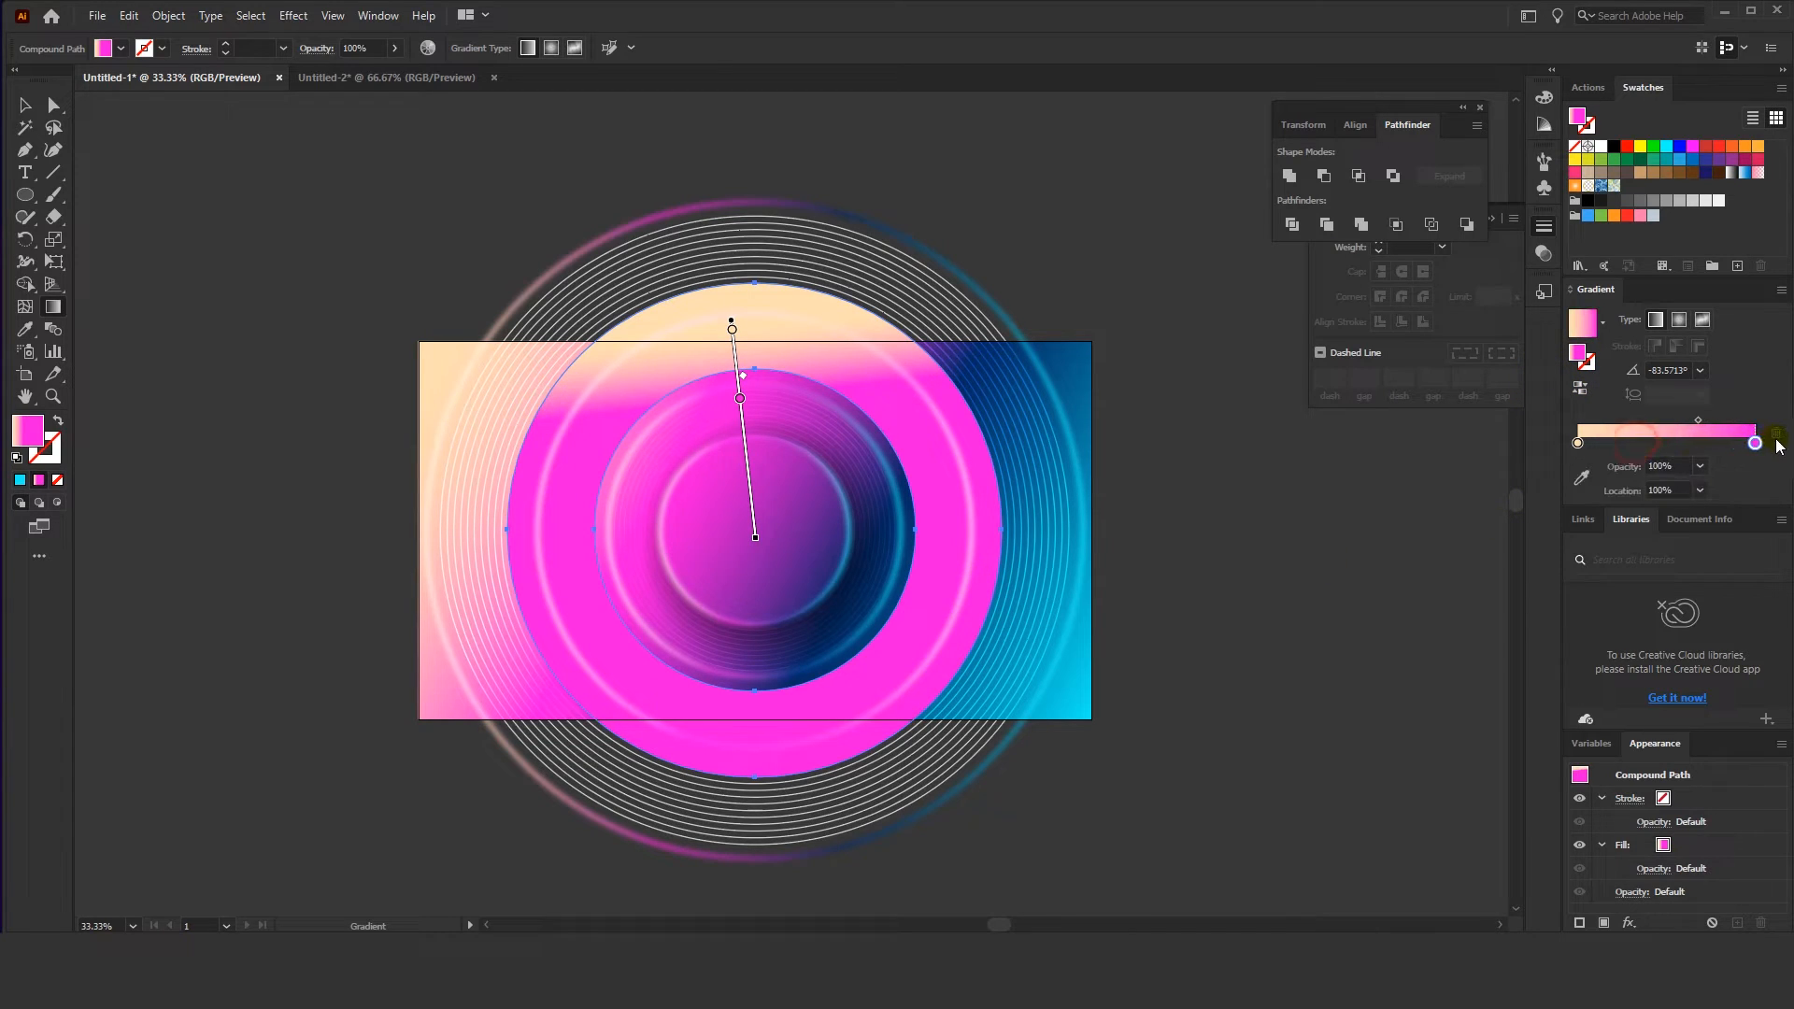
left_click(1587, 385)
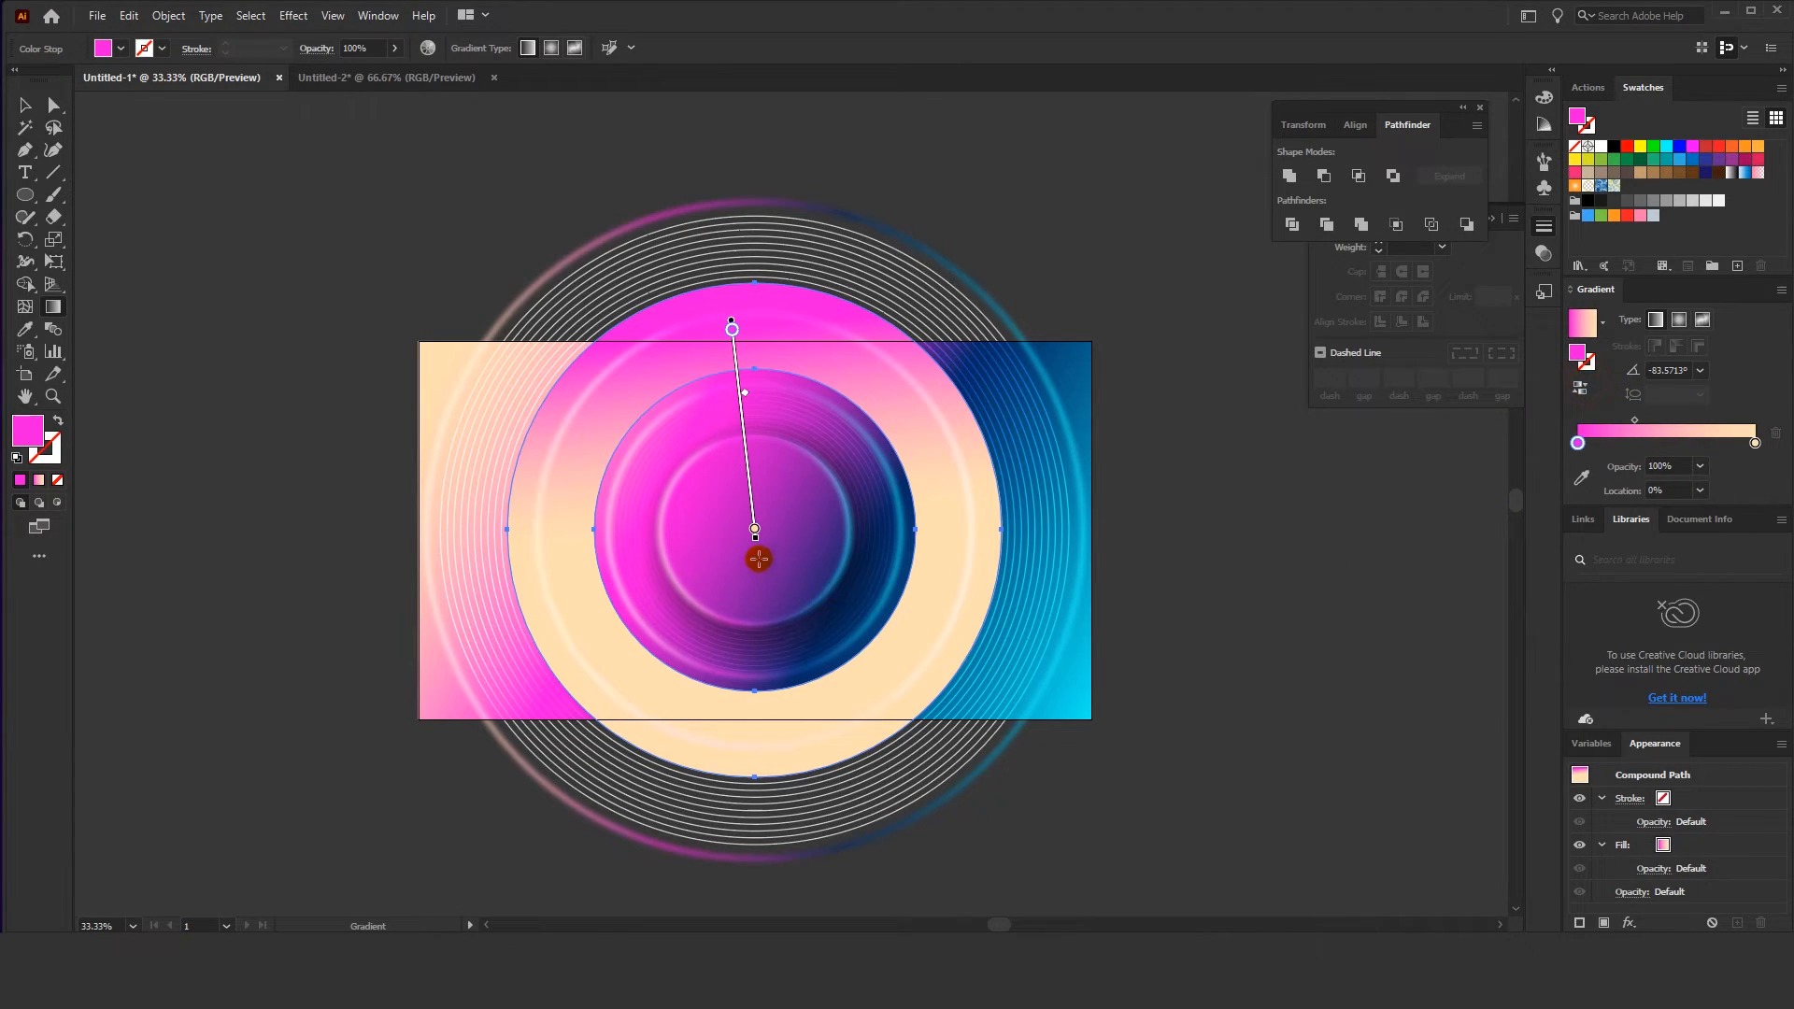
left_click_drag(751, 563, 775, 533)
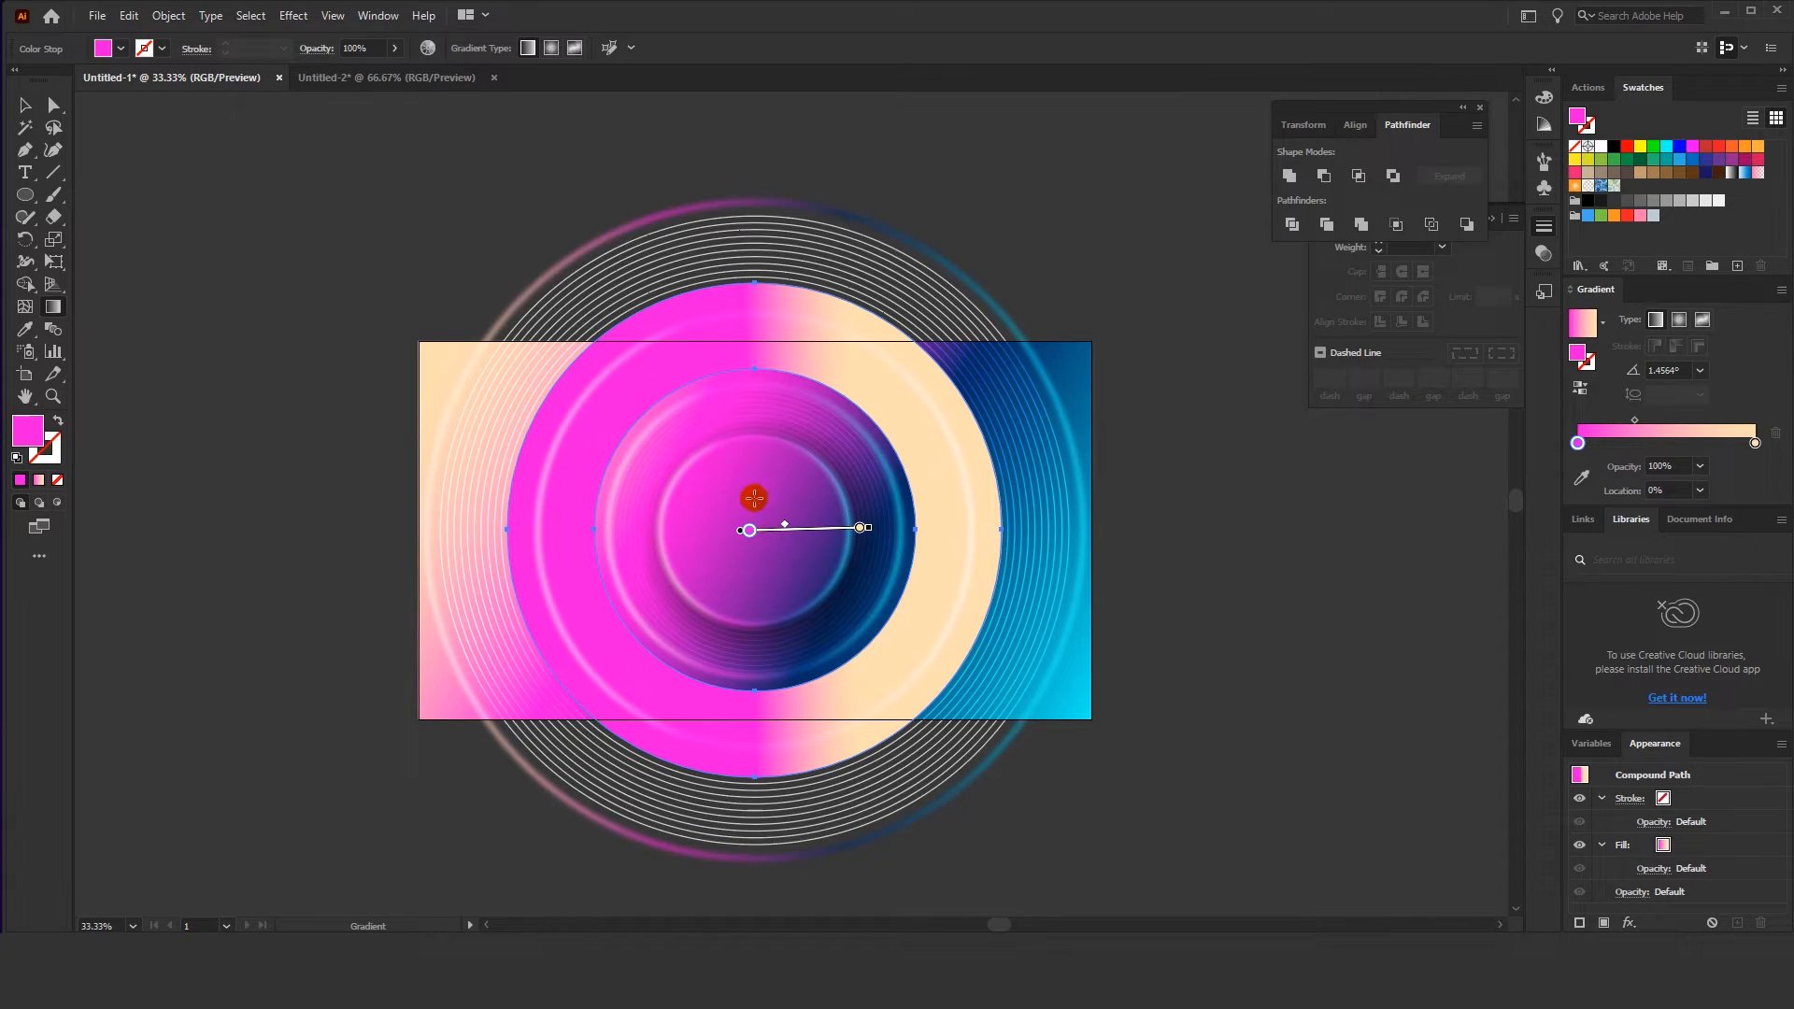
left_click(1679, 319)
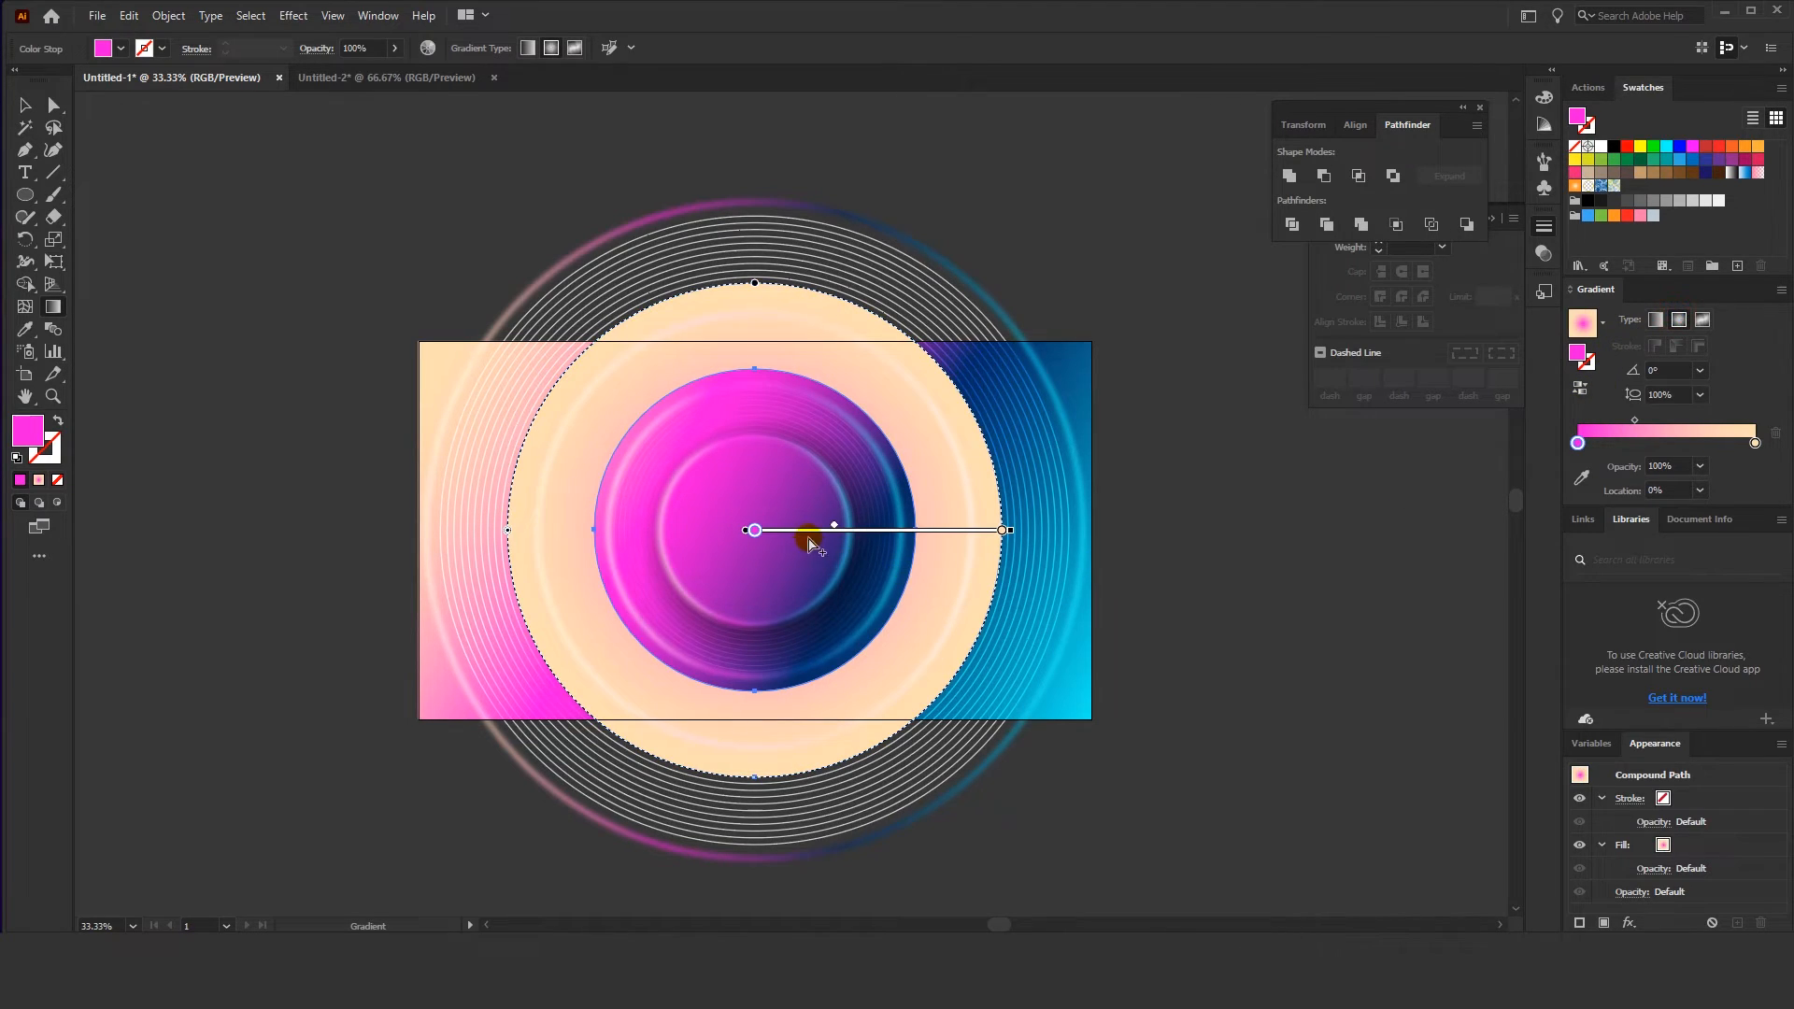
left_click_drag(835, 528, 951, 526)
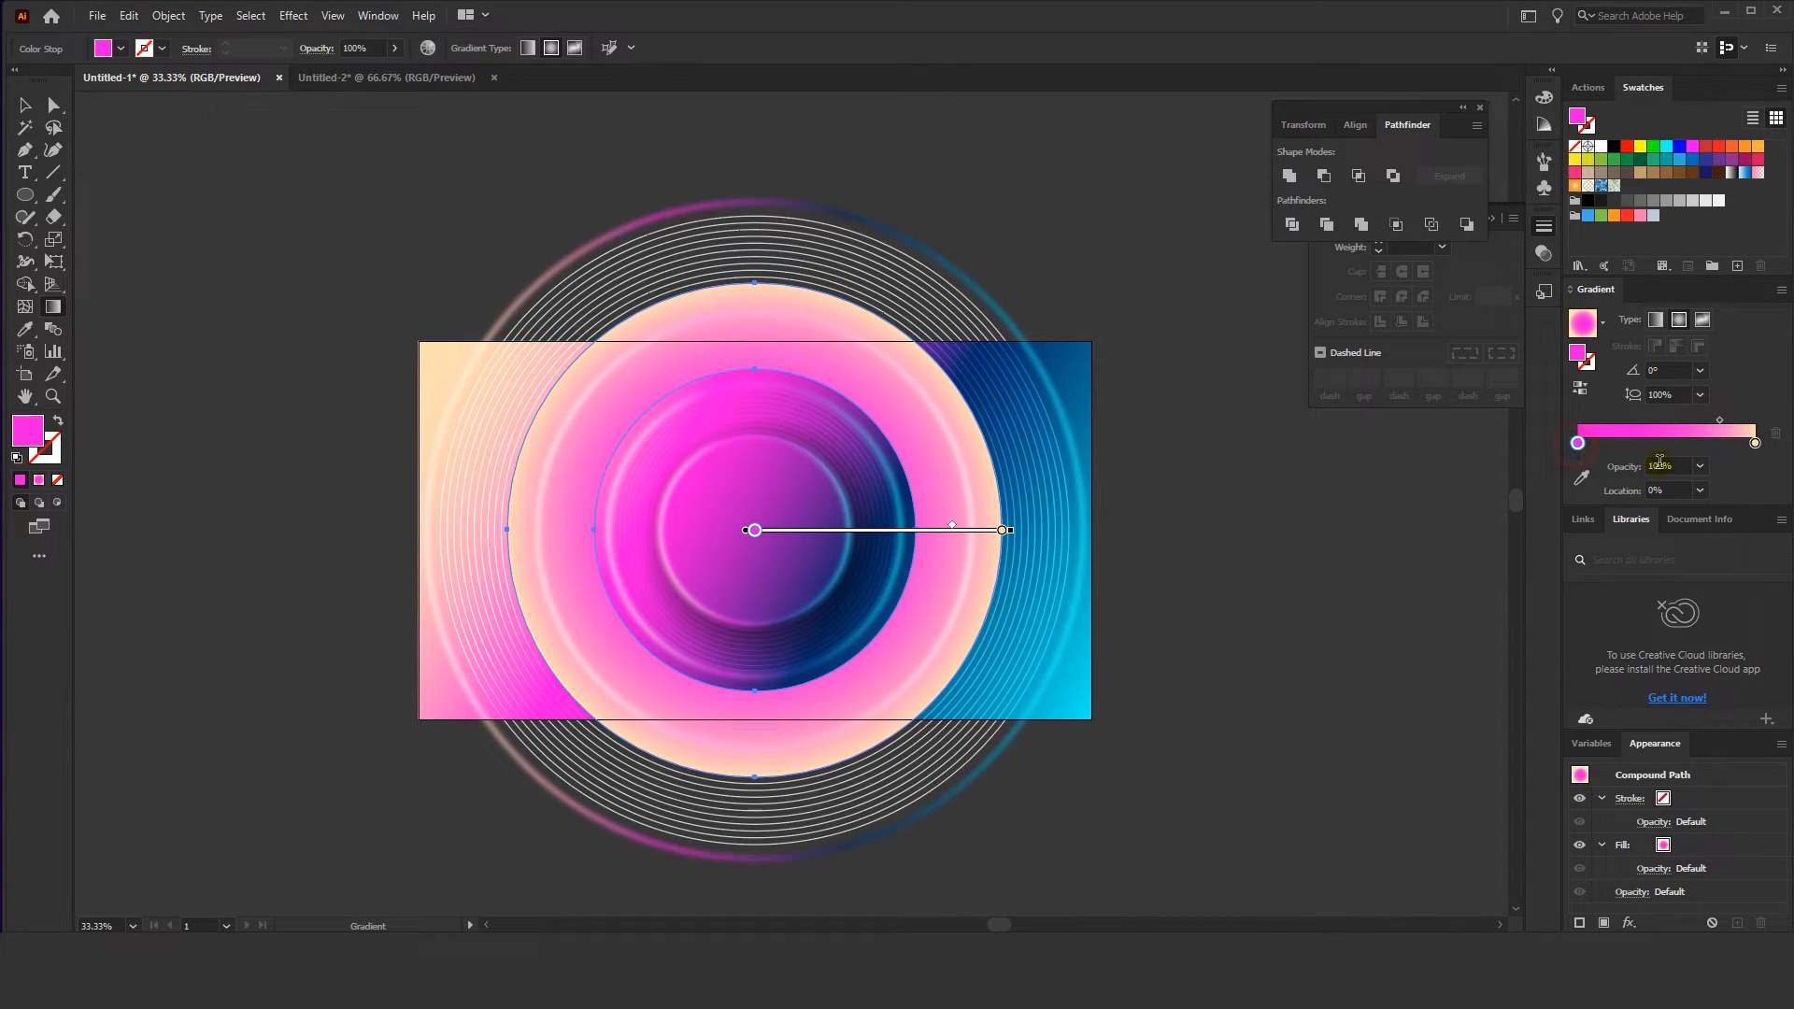
Set the magenta stop's opacity to 0% and place the gradient's midpoint at about 75.7%
left_click(1701, 466)
left_click(1715, 486)
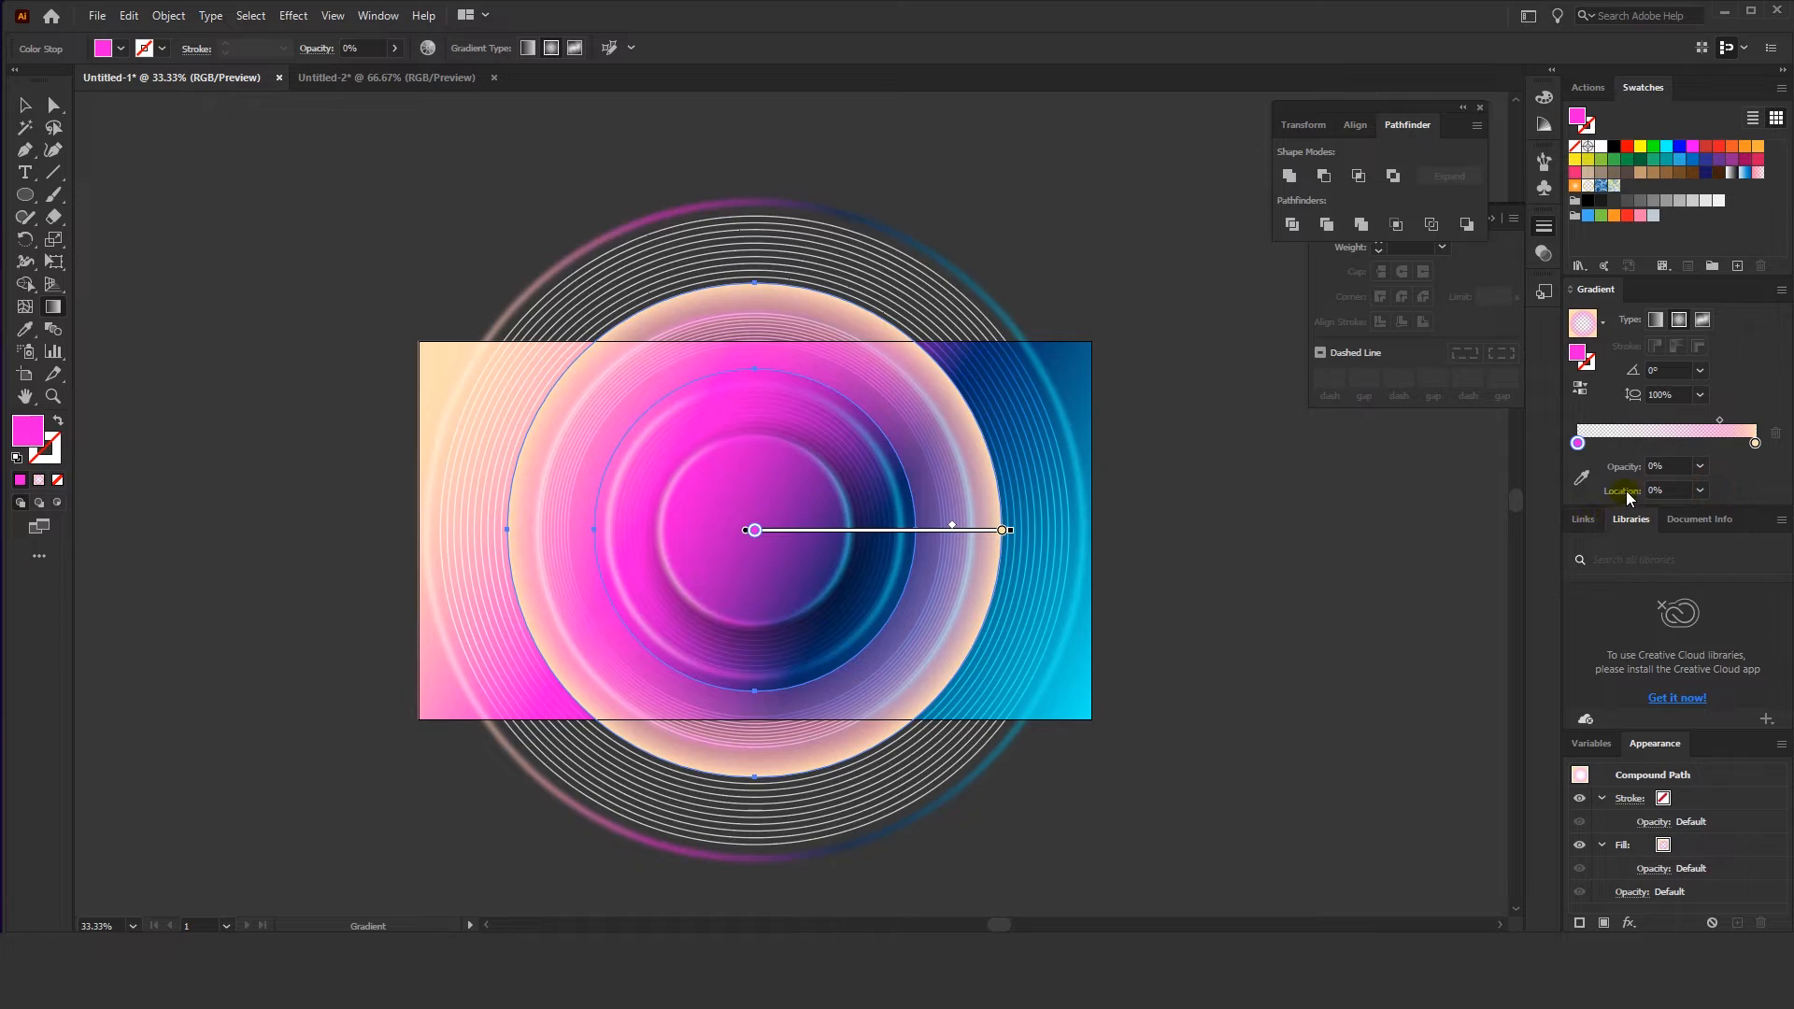
left_click(1717, 420)
left_click(1649, 422)
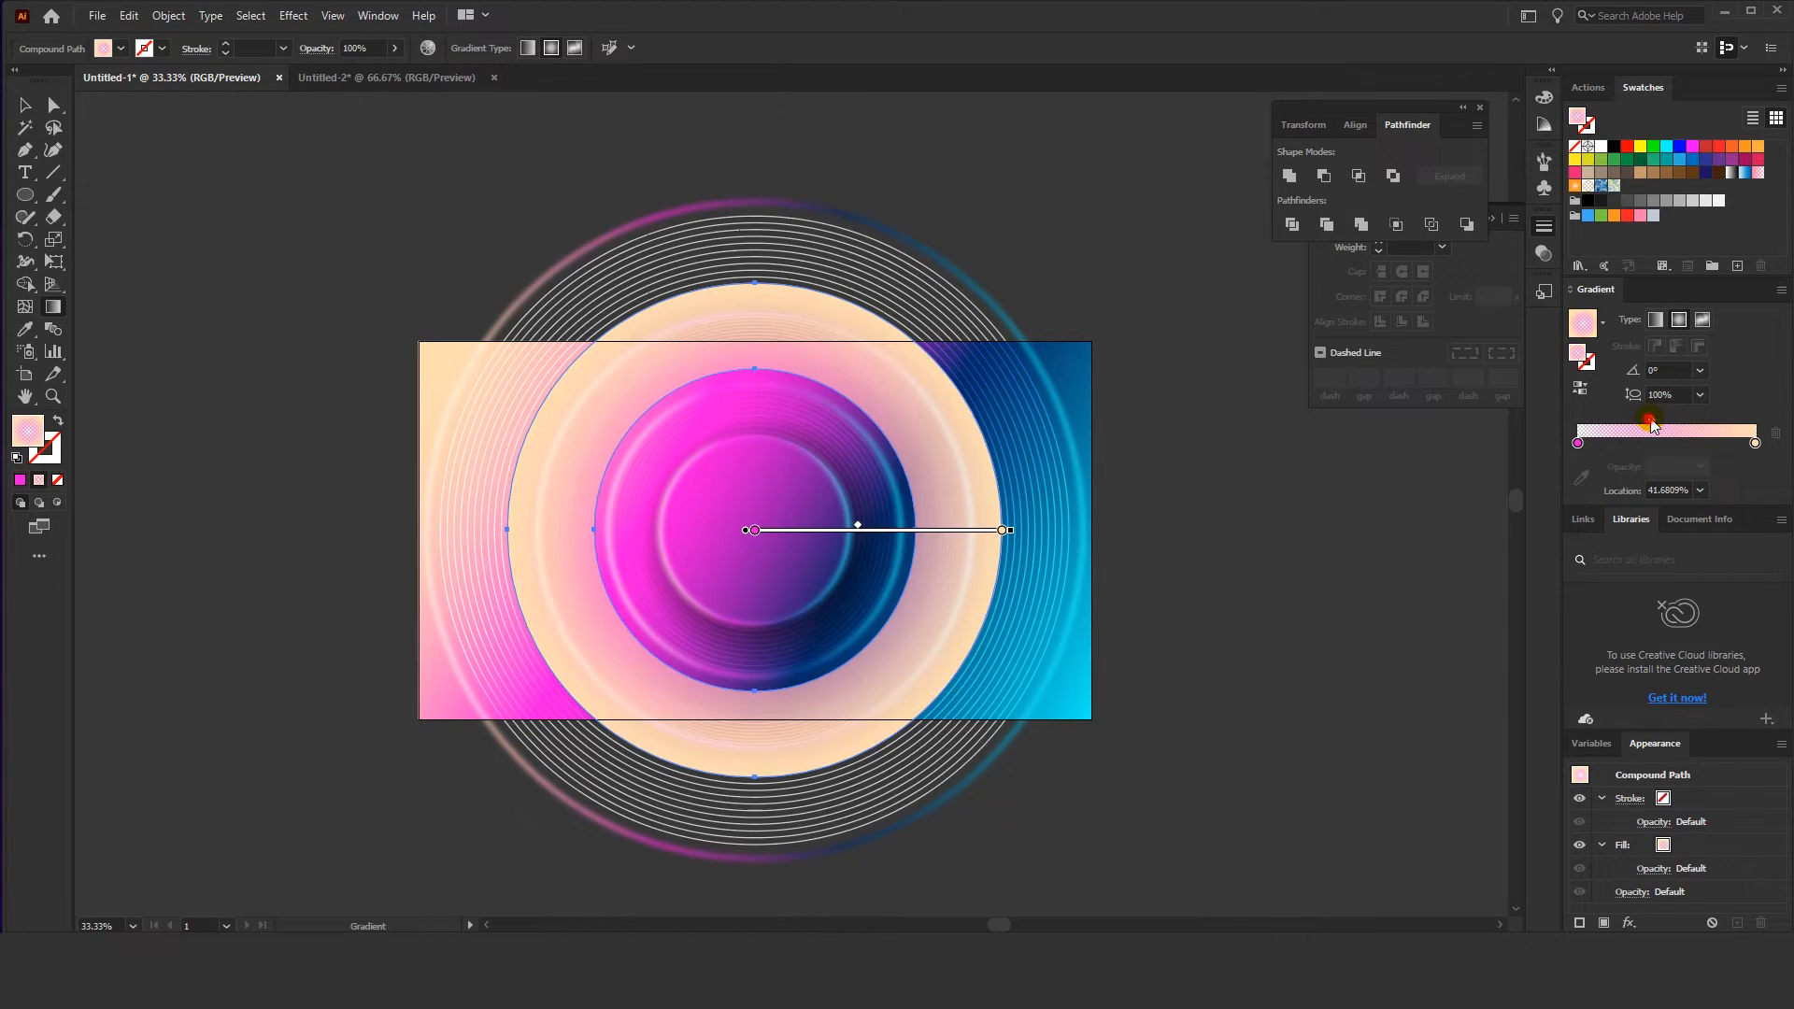
left_click_drag(1697, 419, 1710, 419)
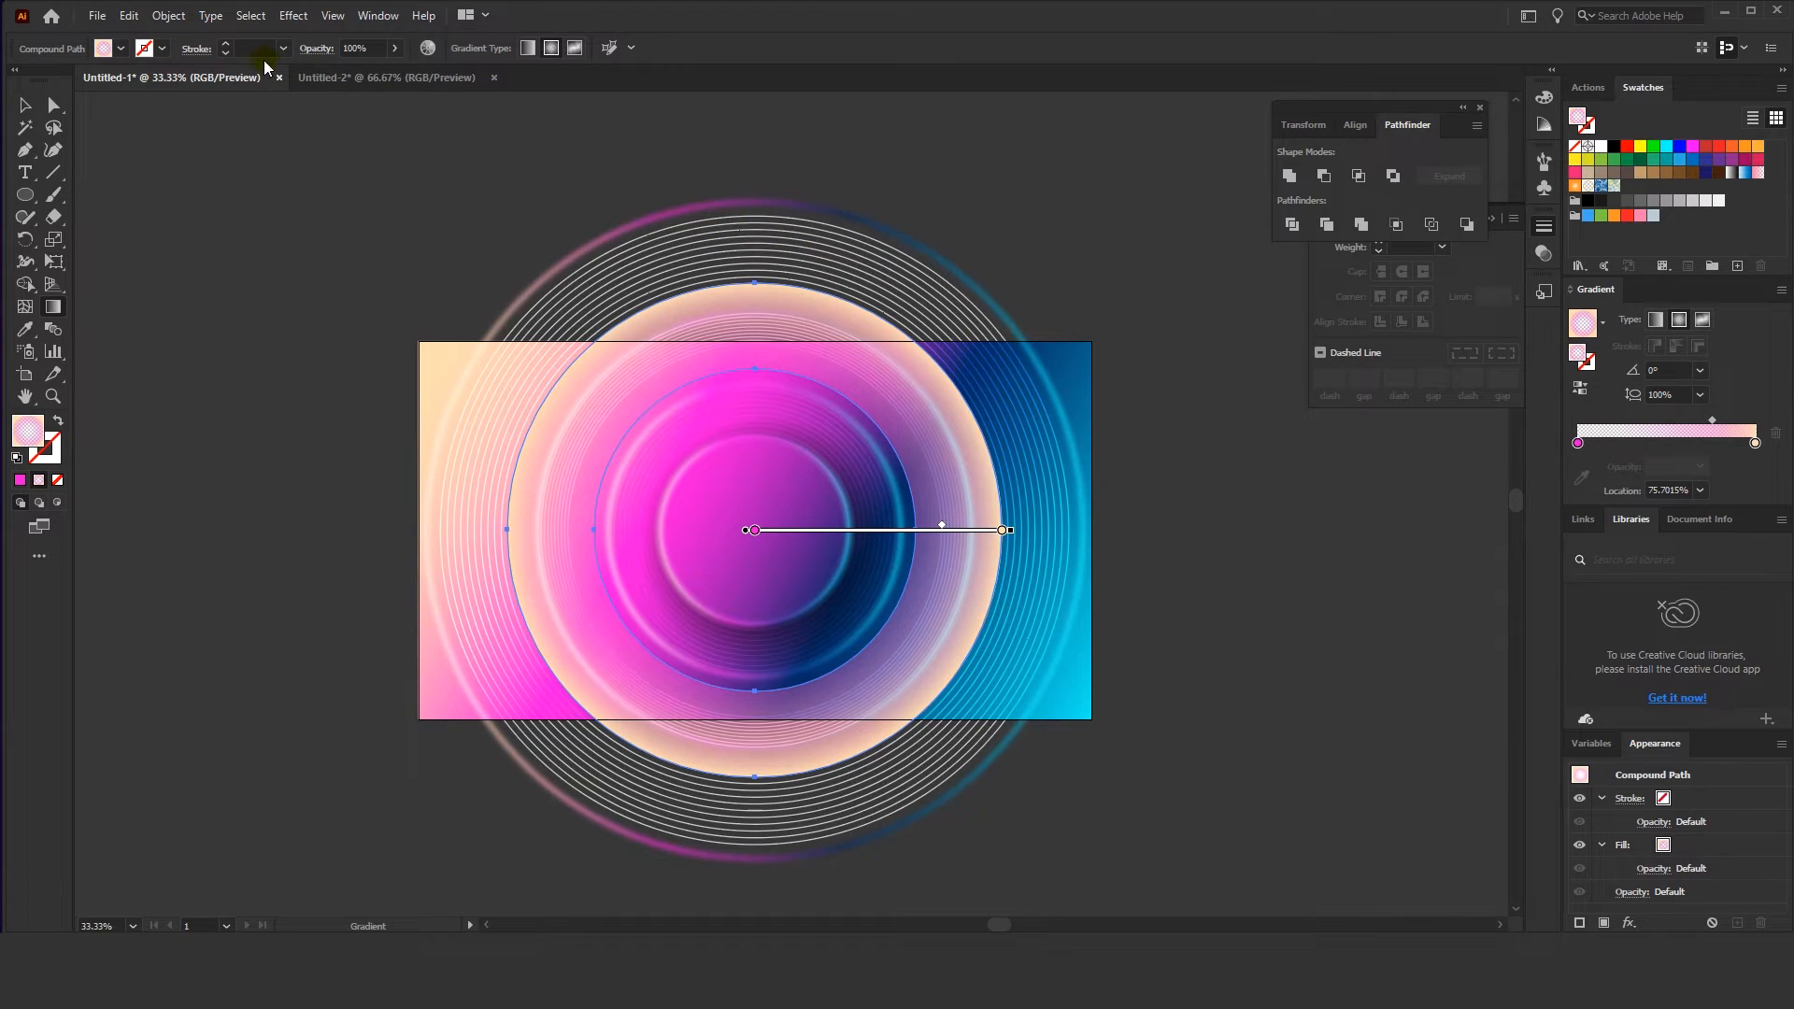
Set the peach-edged ring's blend mode to Overlay and deselect it
left_click(25, 105)
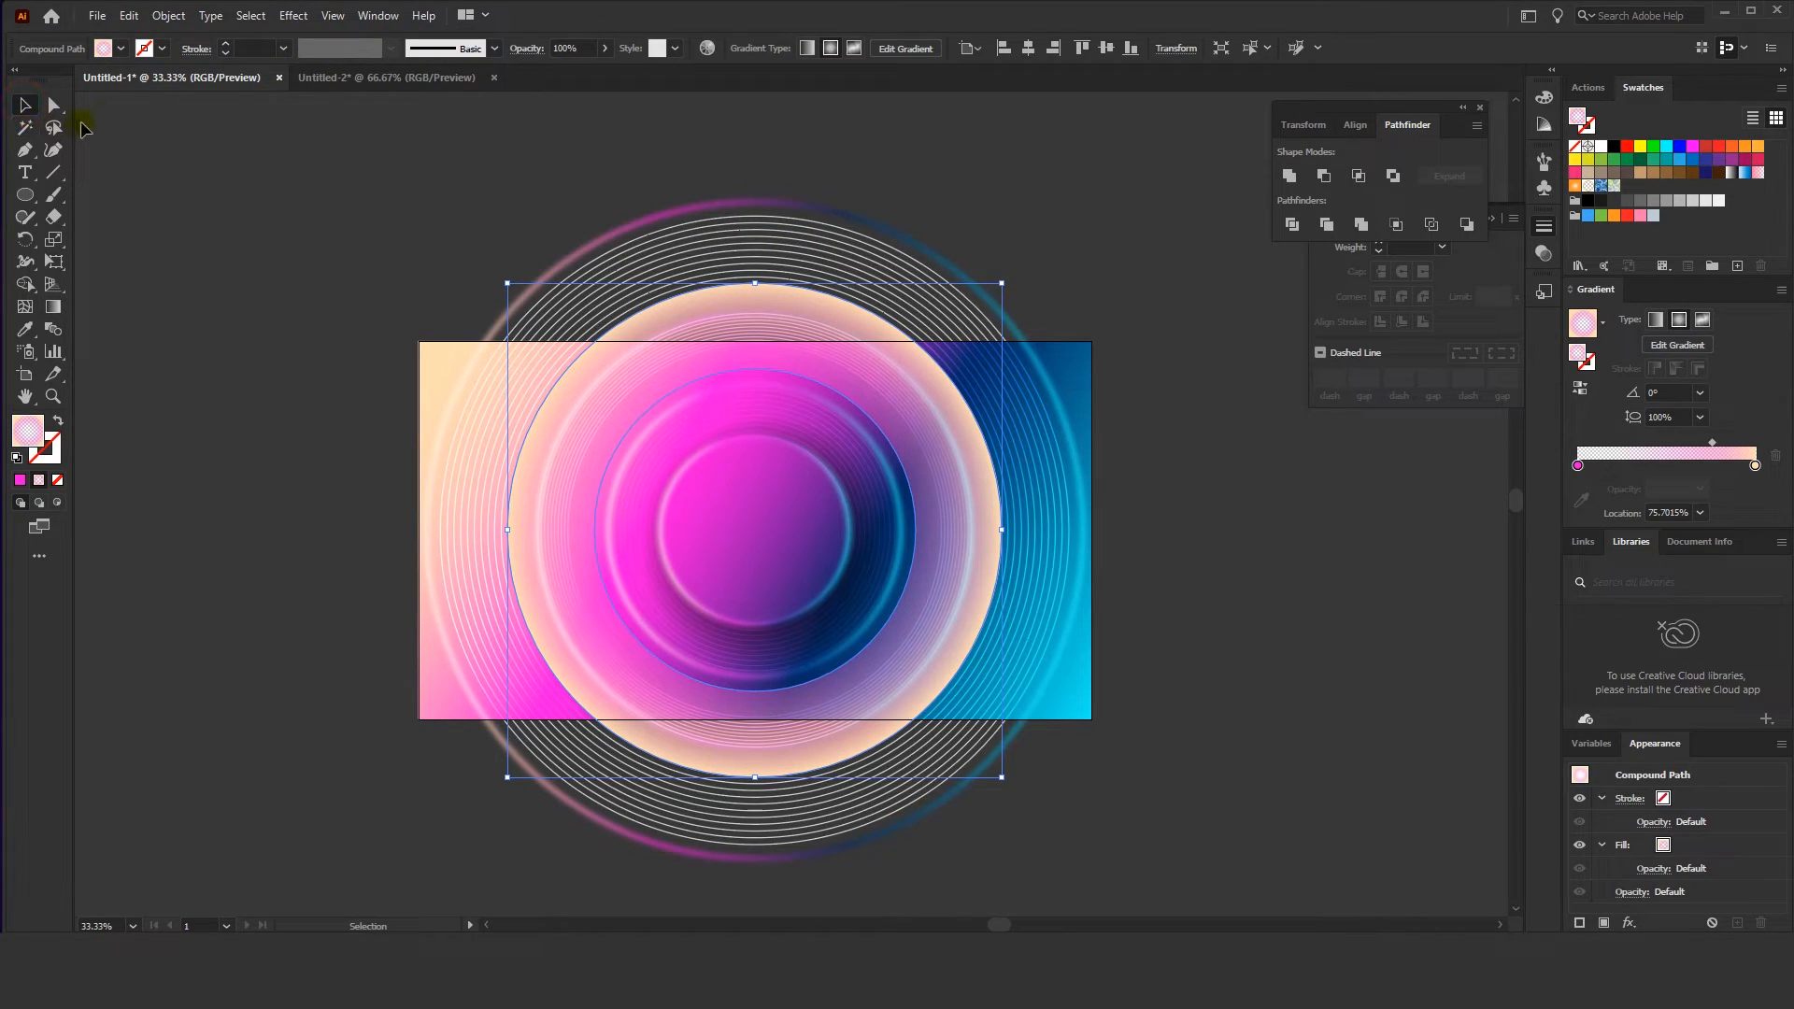
left_click(377, 79)
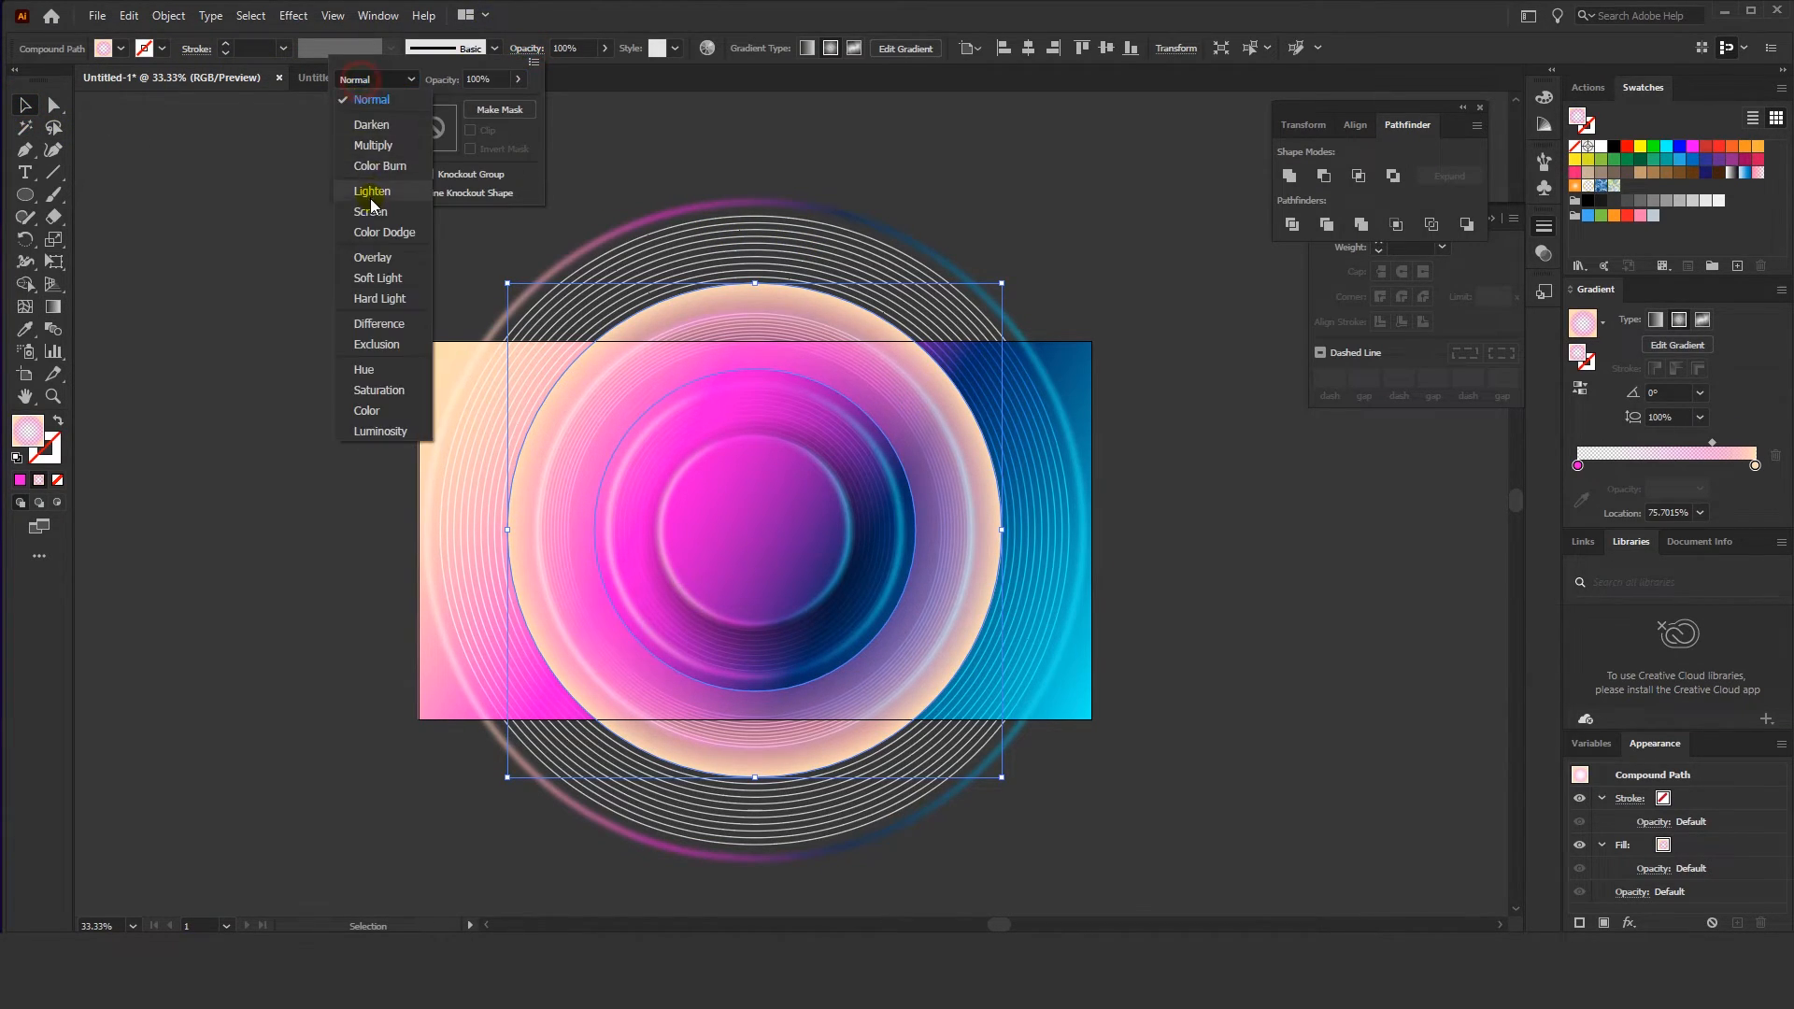
left_click(366, 257)
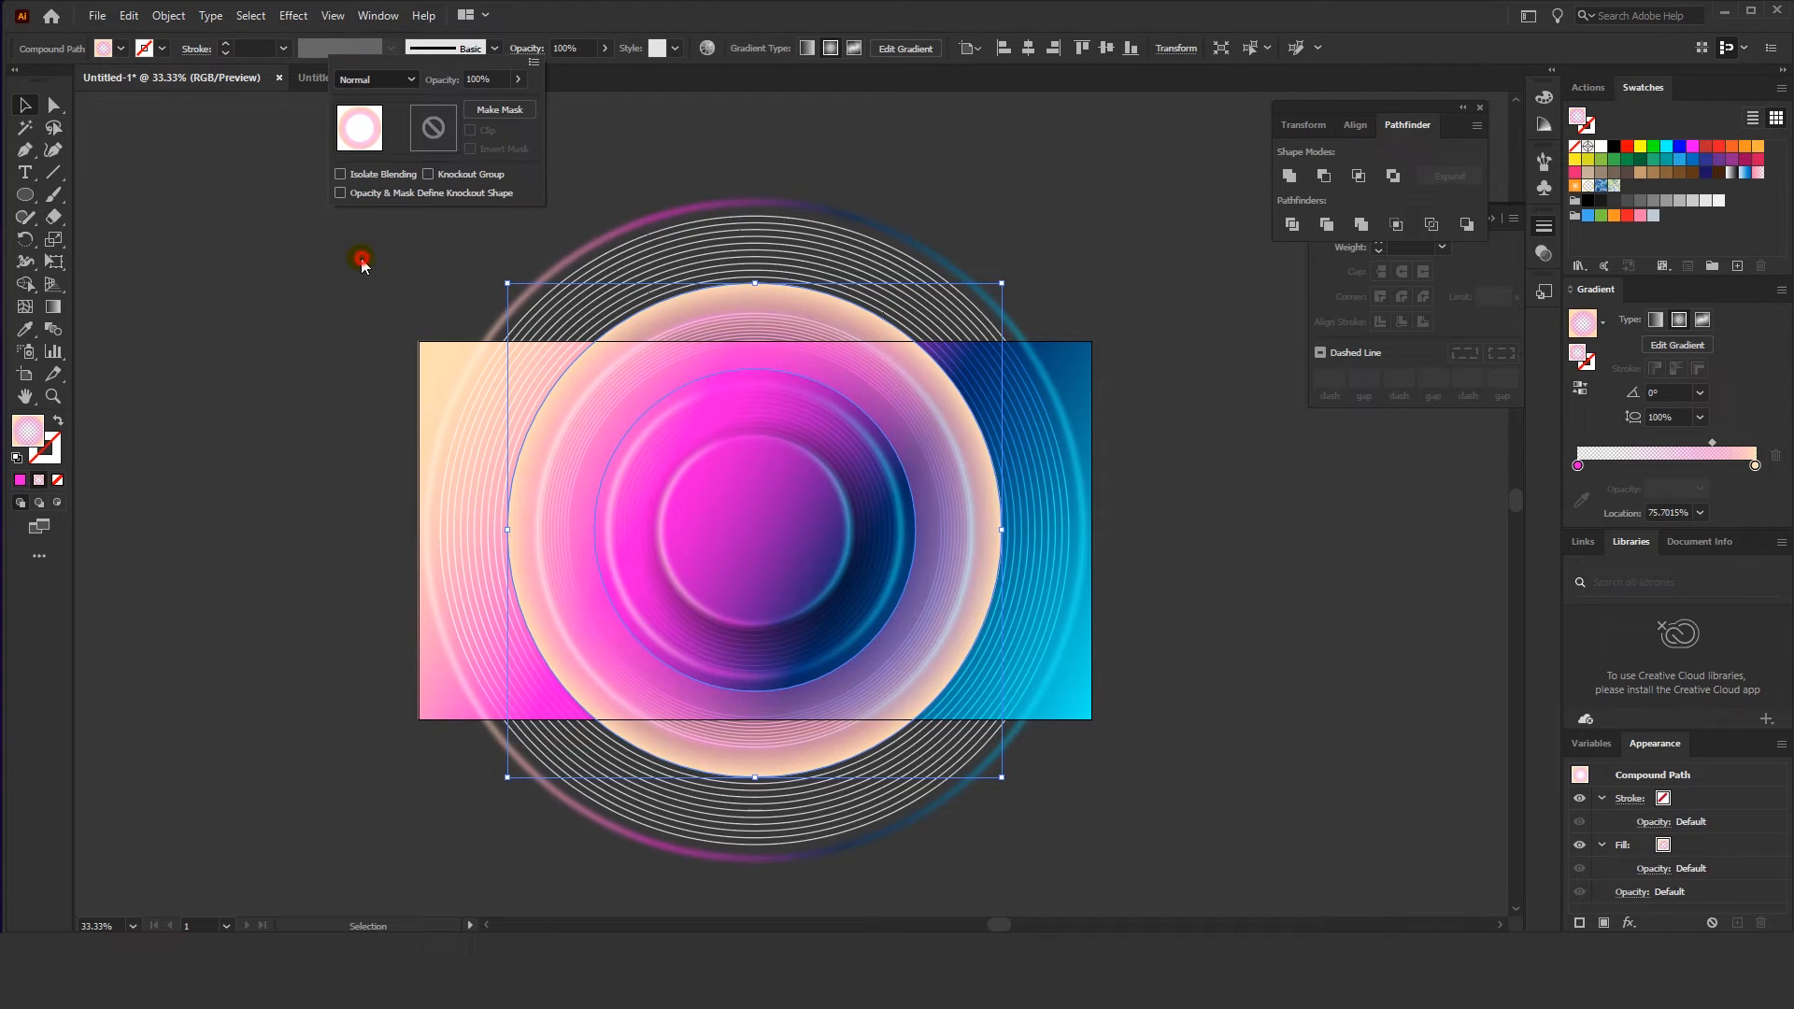
left_click(280, 413)
left_click(289, 361)
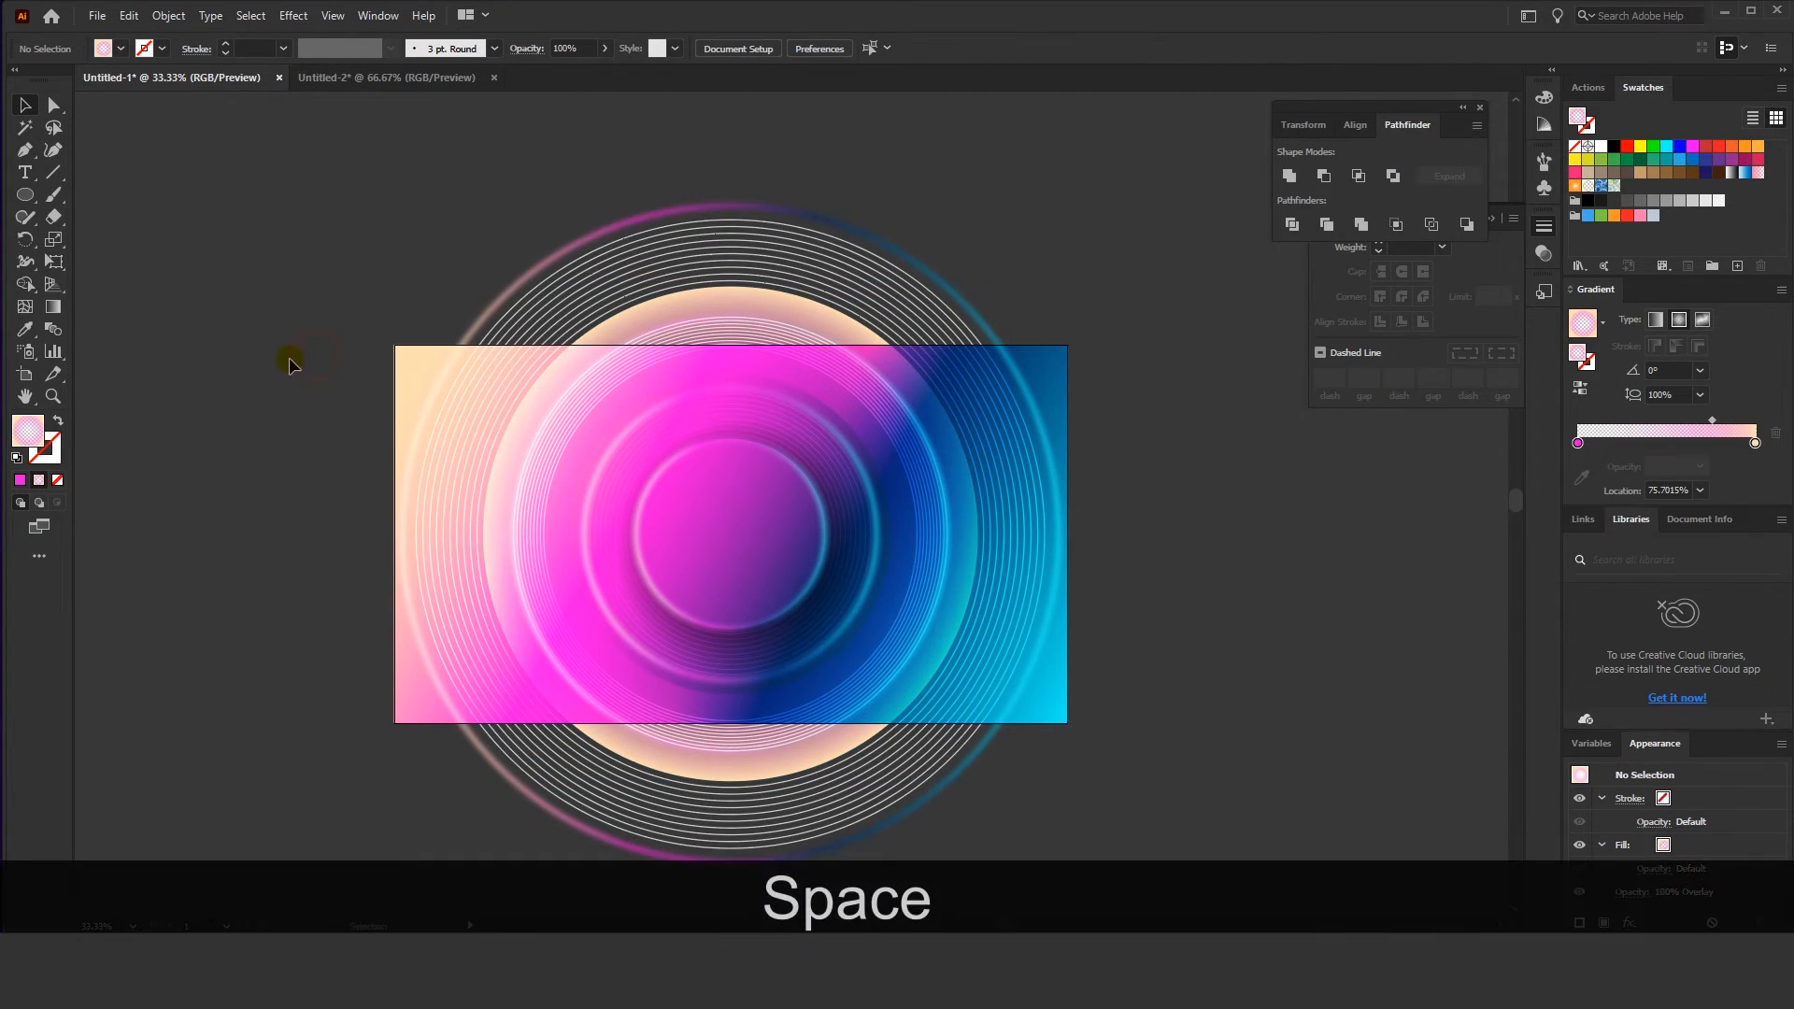
left_click_drag(304, 351, 304, 328)
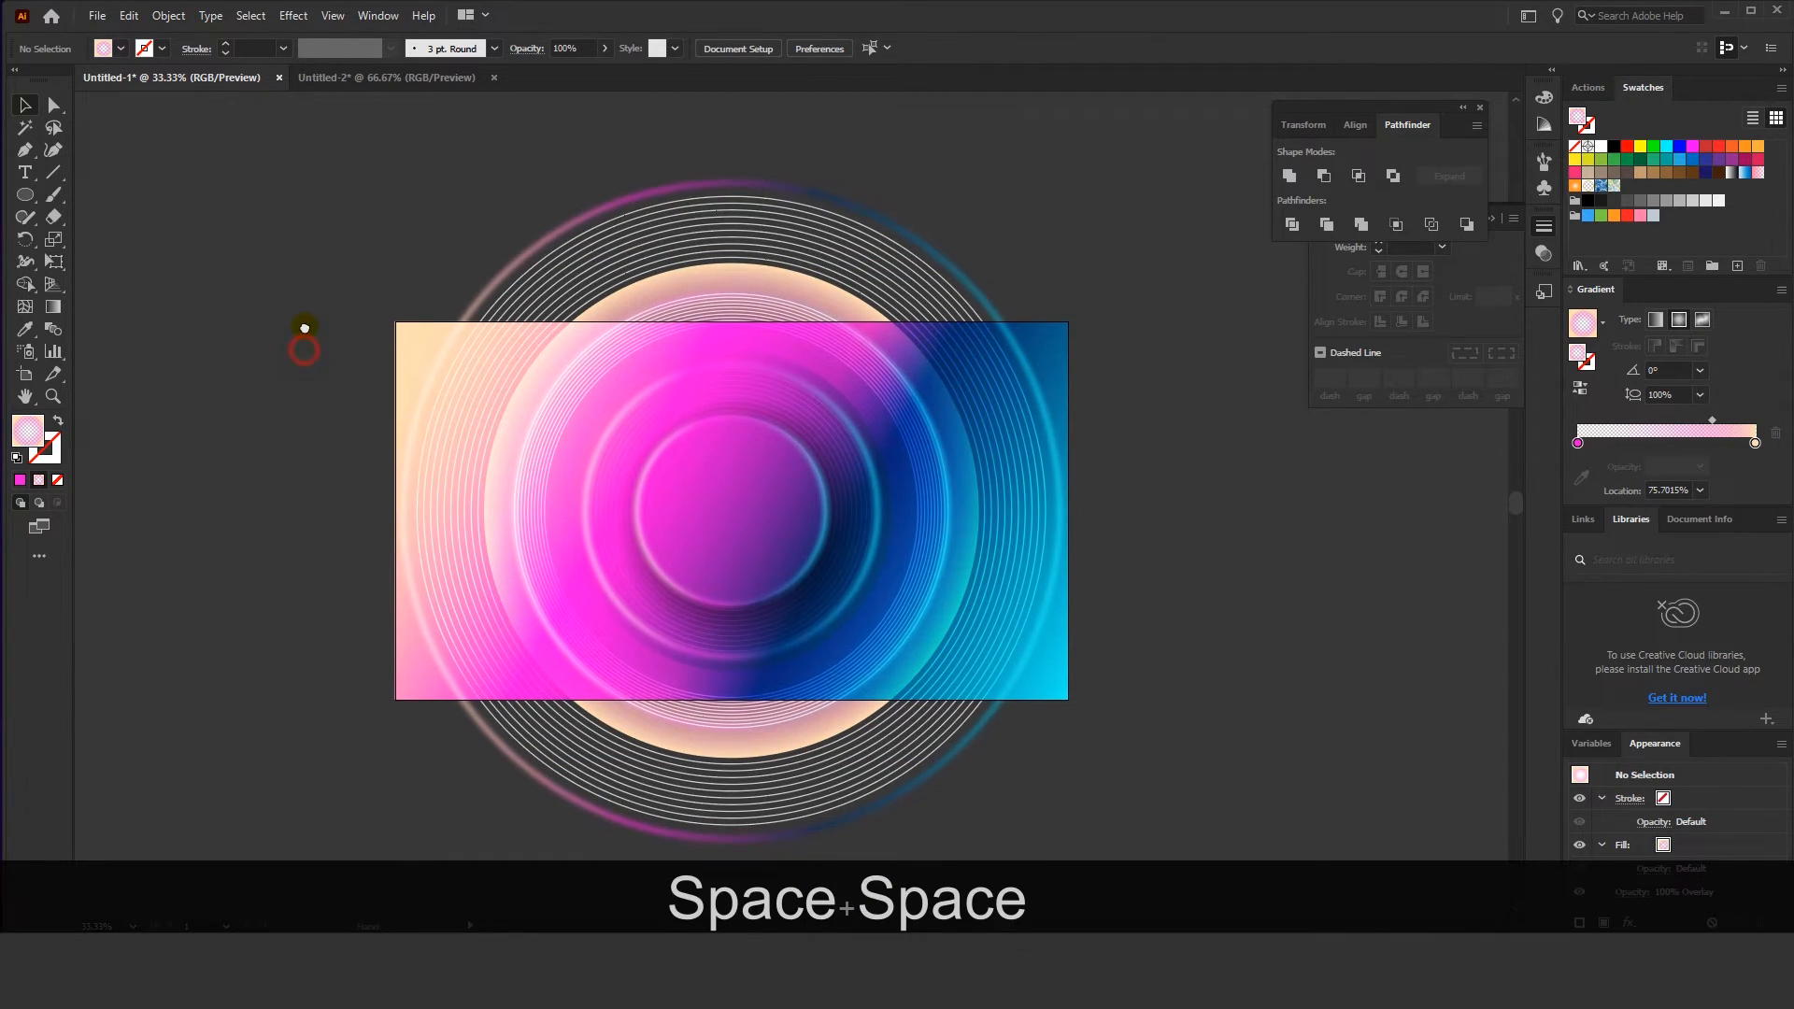
left_click(573, 406)
left_click(336, 369)
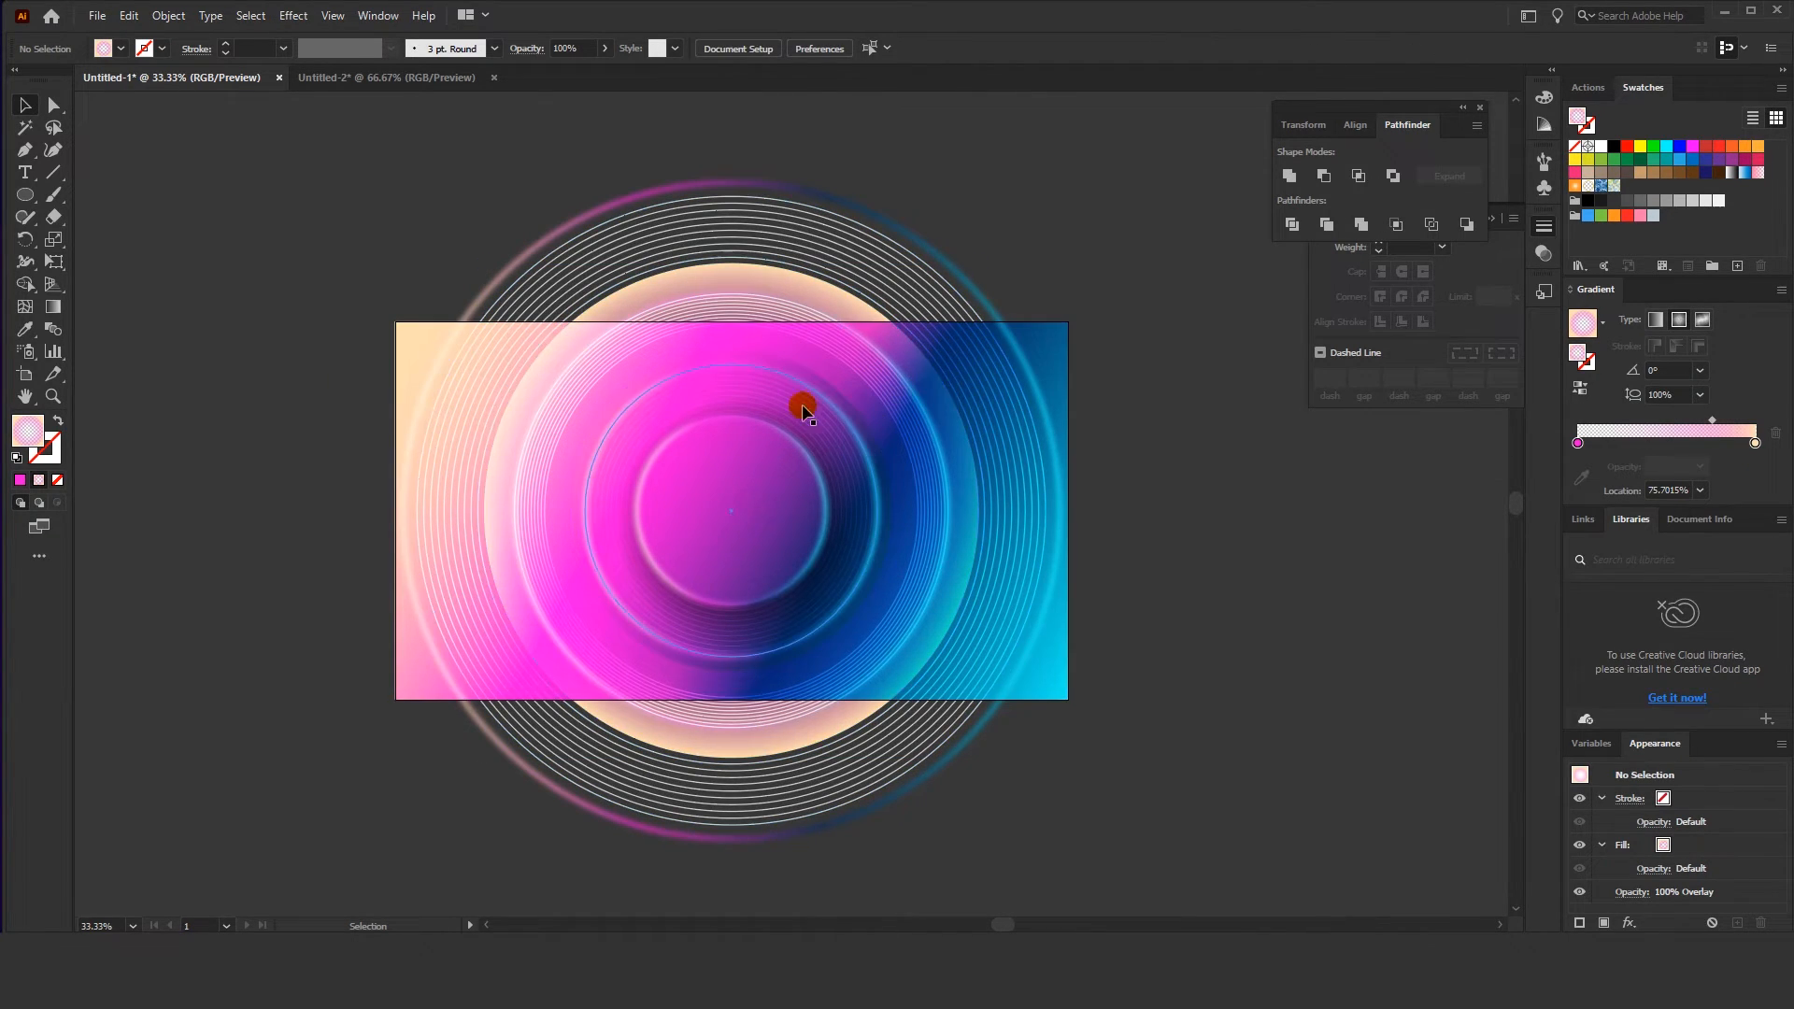
left_click_drag(351, 286, 392, 320)
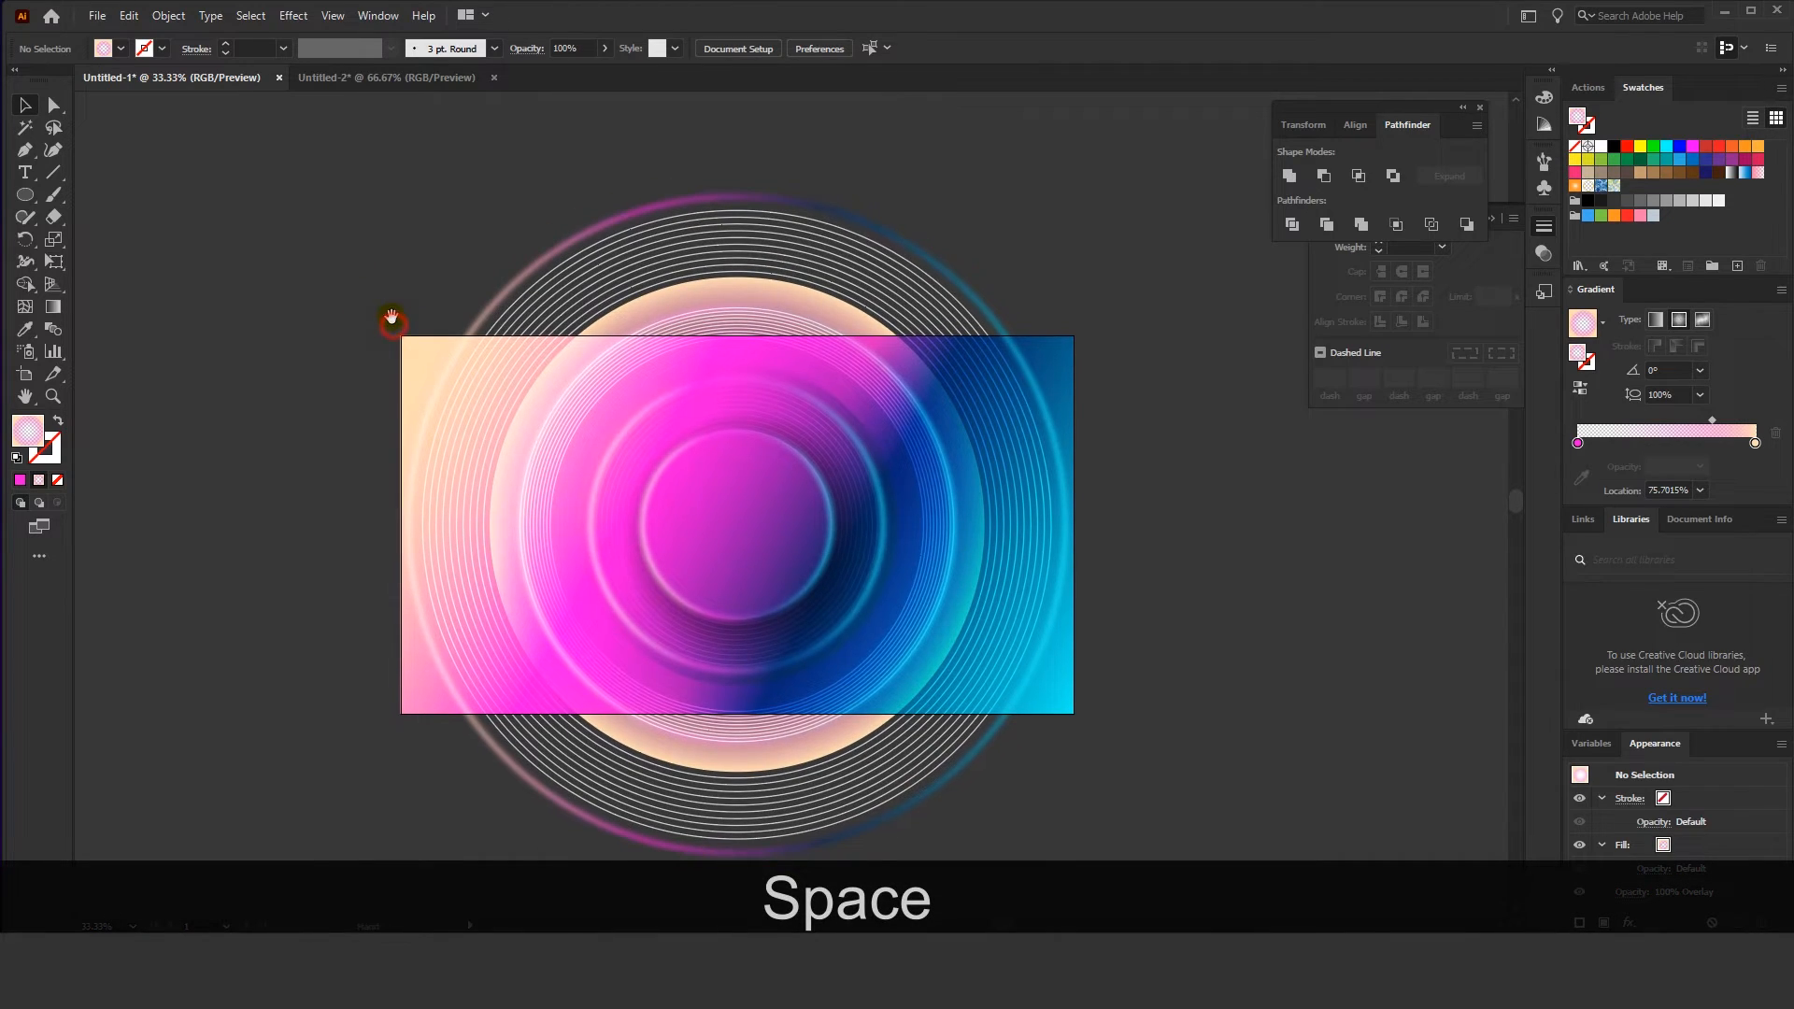
Draw a narrow upright ellipse of about 126 by 579 px outside the artboard and fill it with the White, Black gradient
left_click_drag(105, 234, 187, 441)
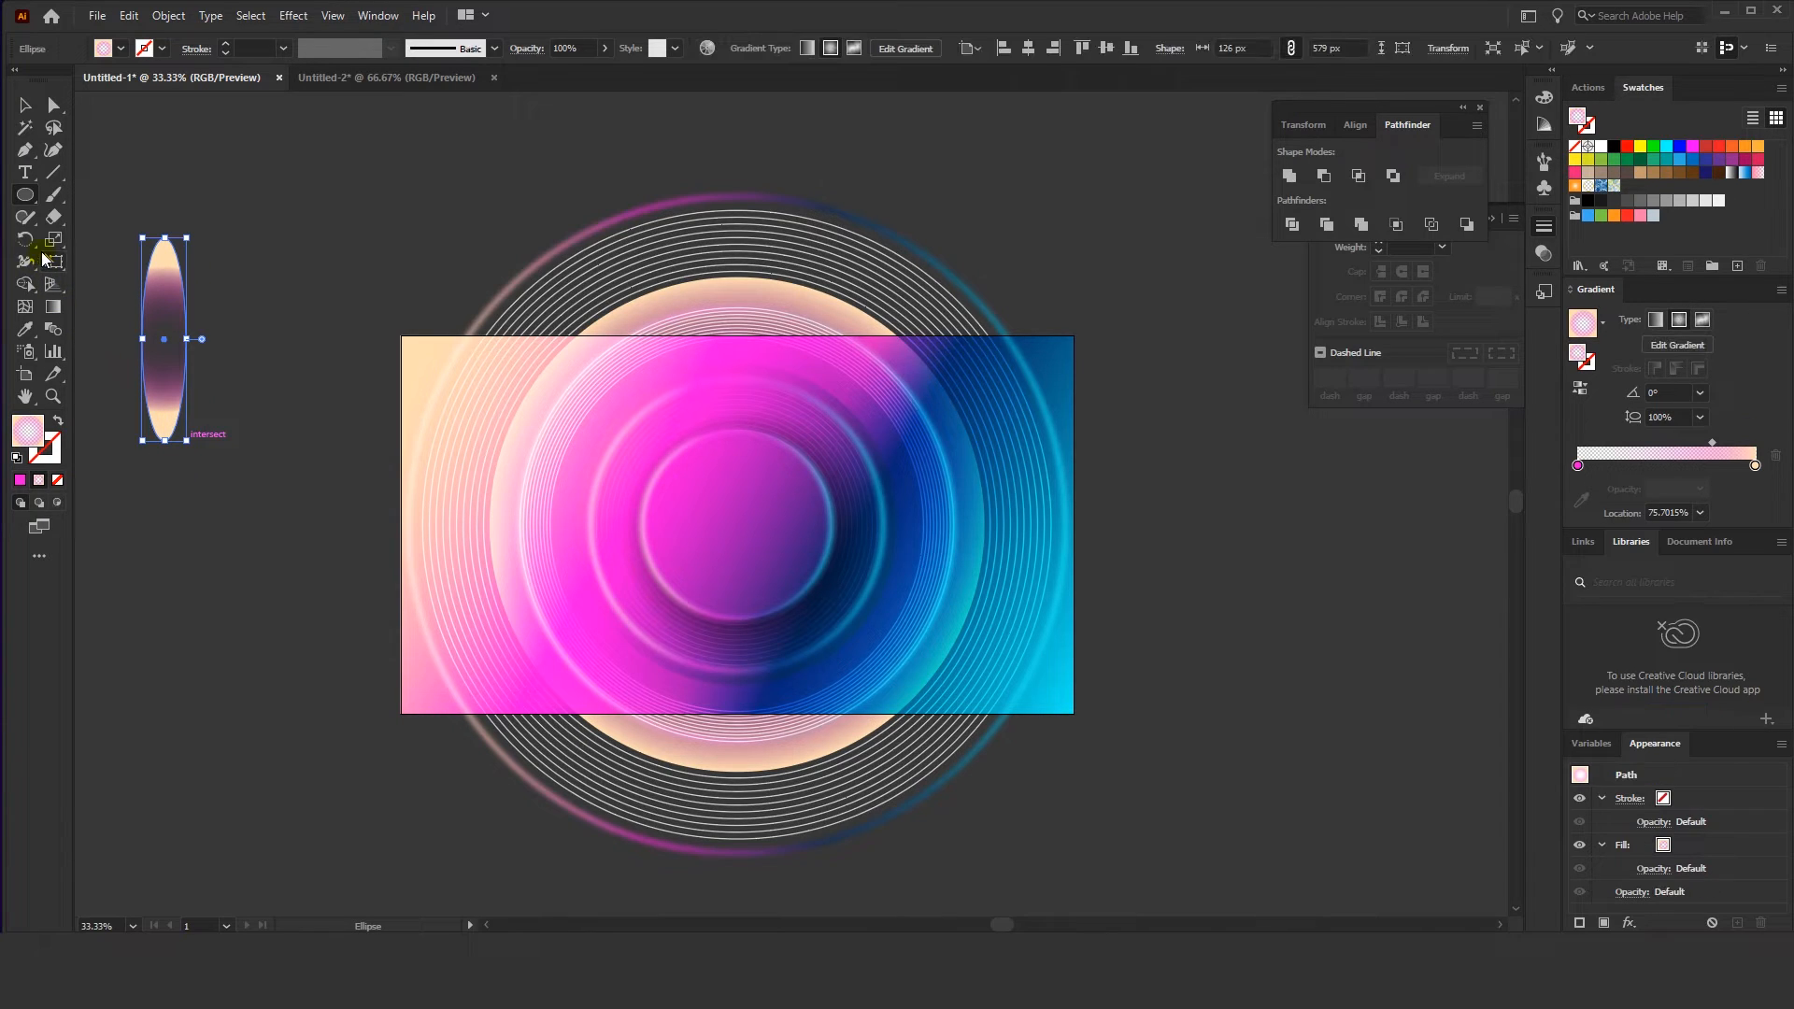
left_click(25, 331)
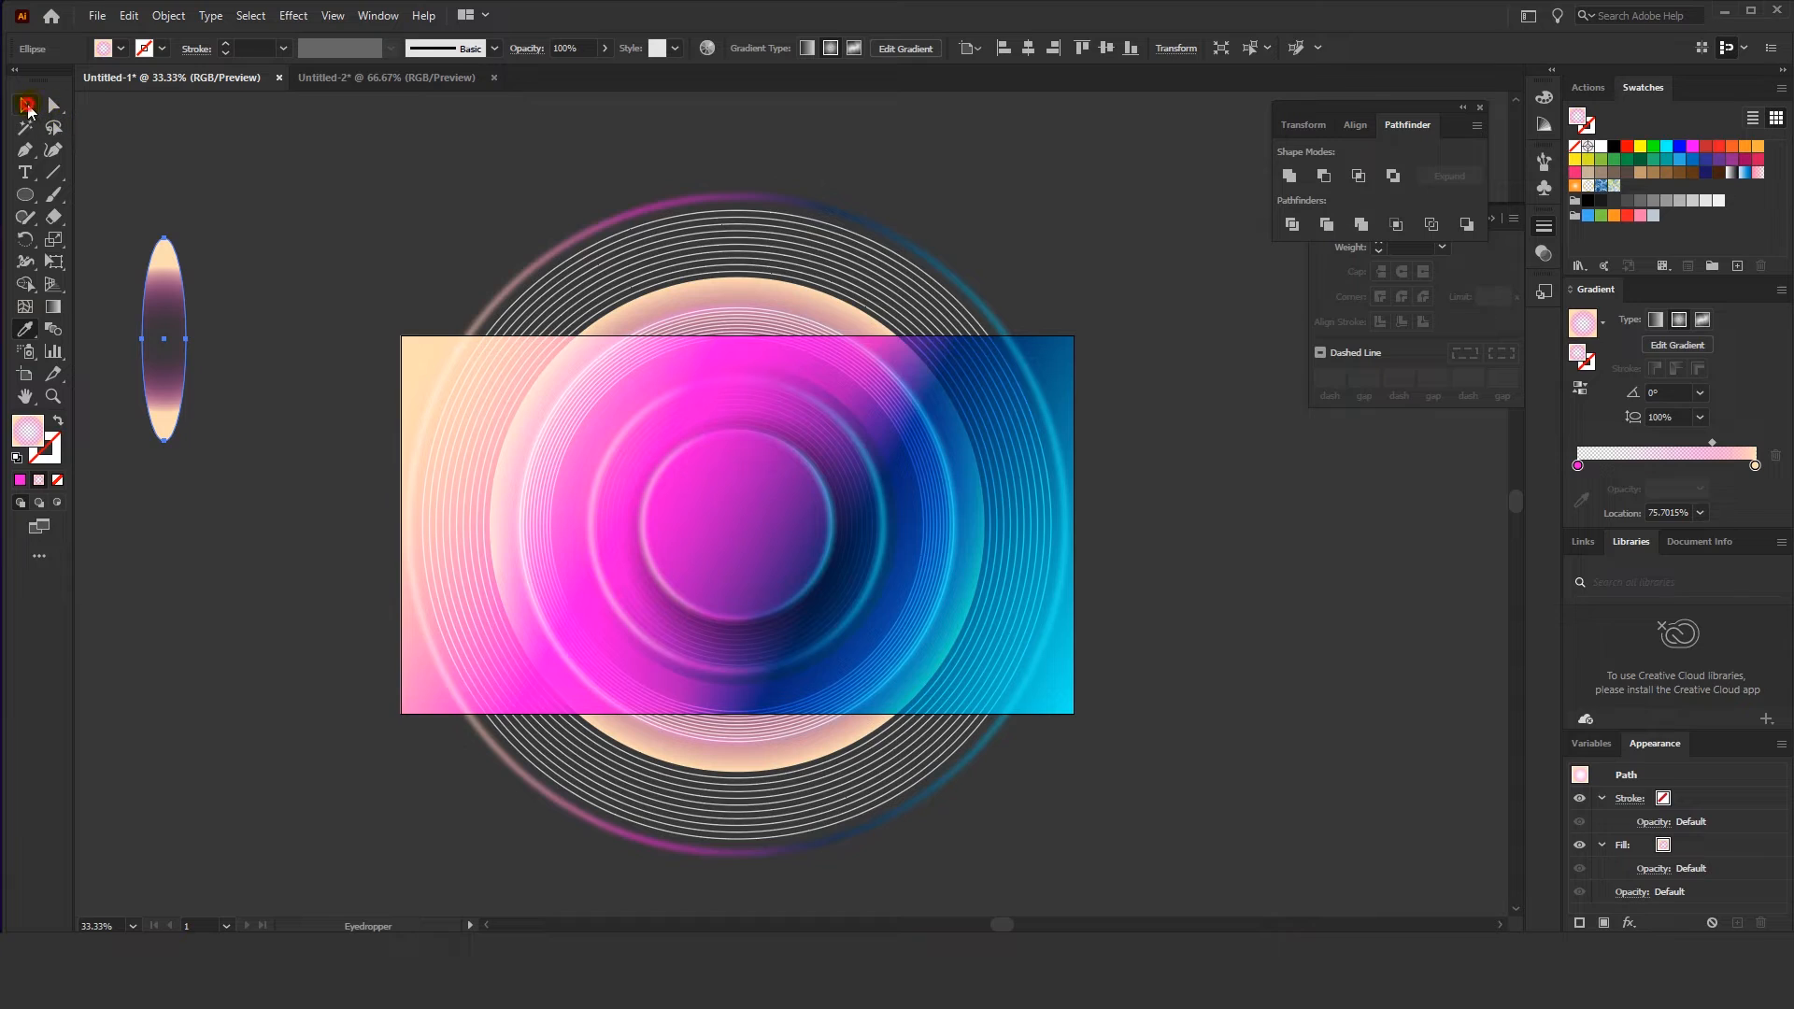
left_click(26, 106)
left_click(1600, 321)
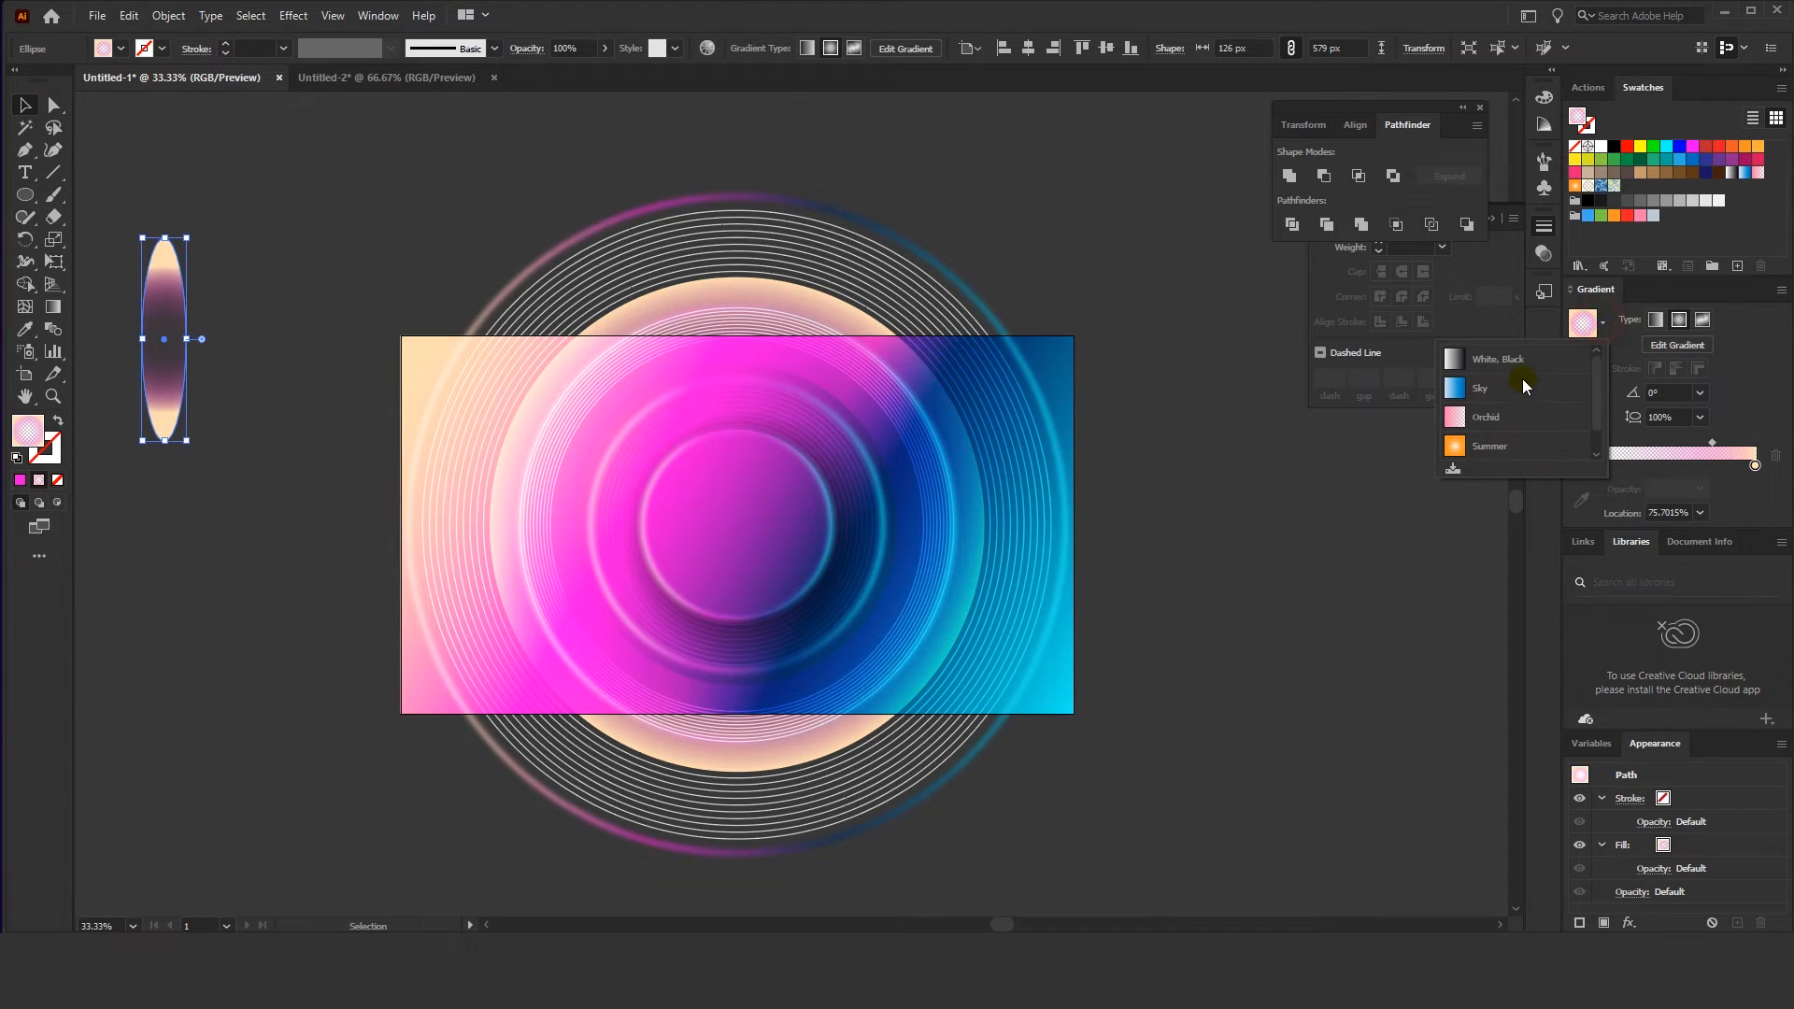
left_click(1506, 361)
key("space")
left_click_drag(118, 191, 389, 300)
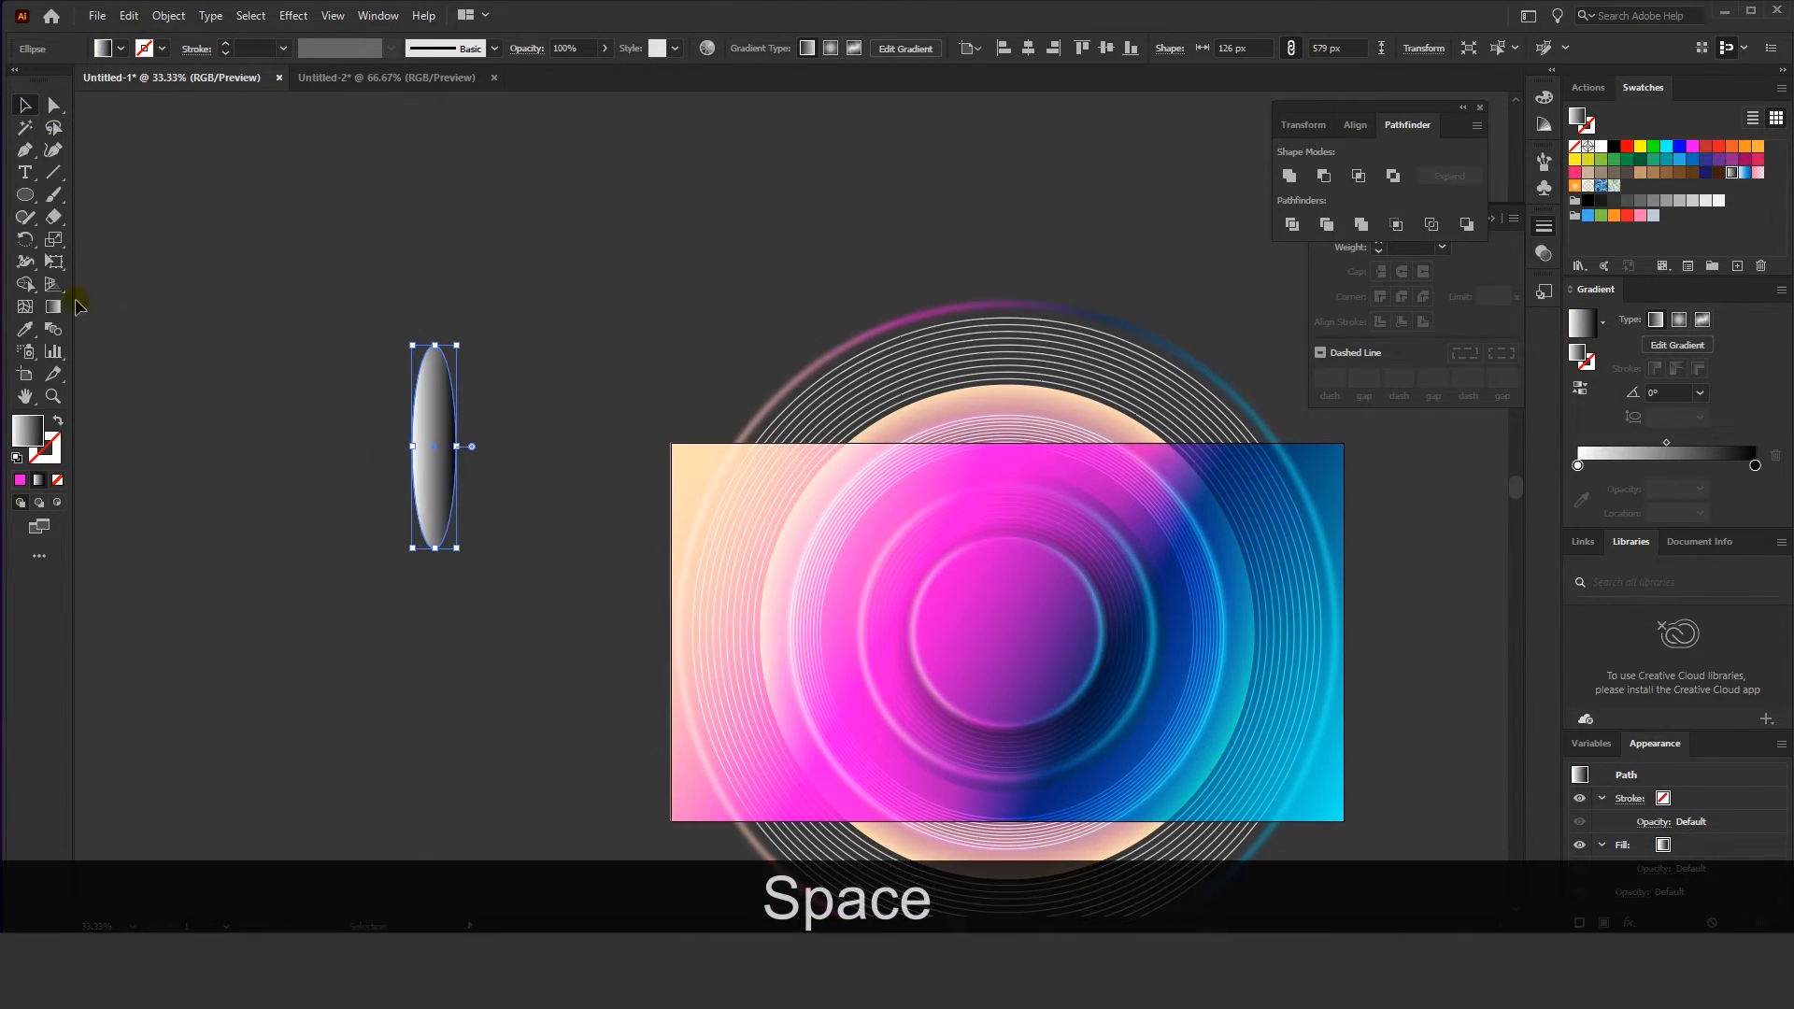
left_click(53, 284)
left_click(53, 306)
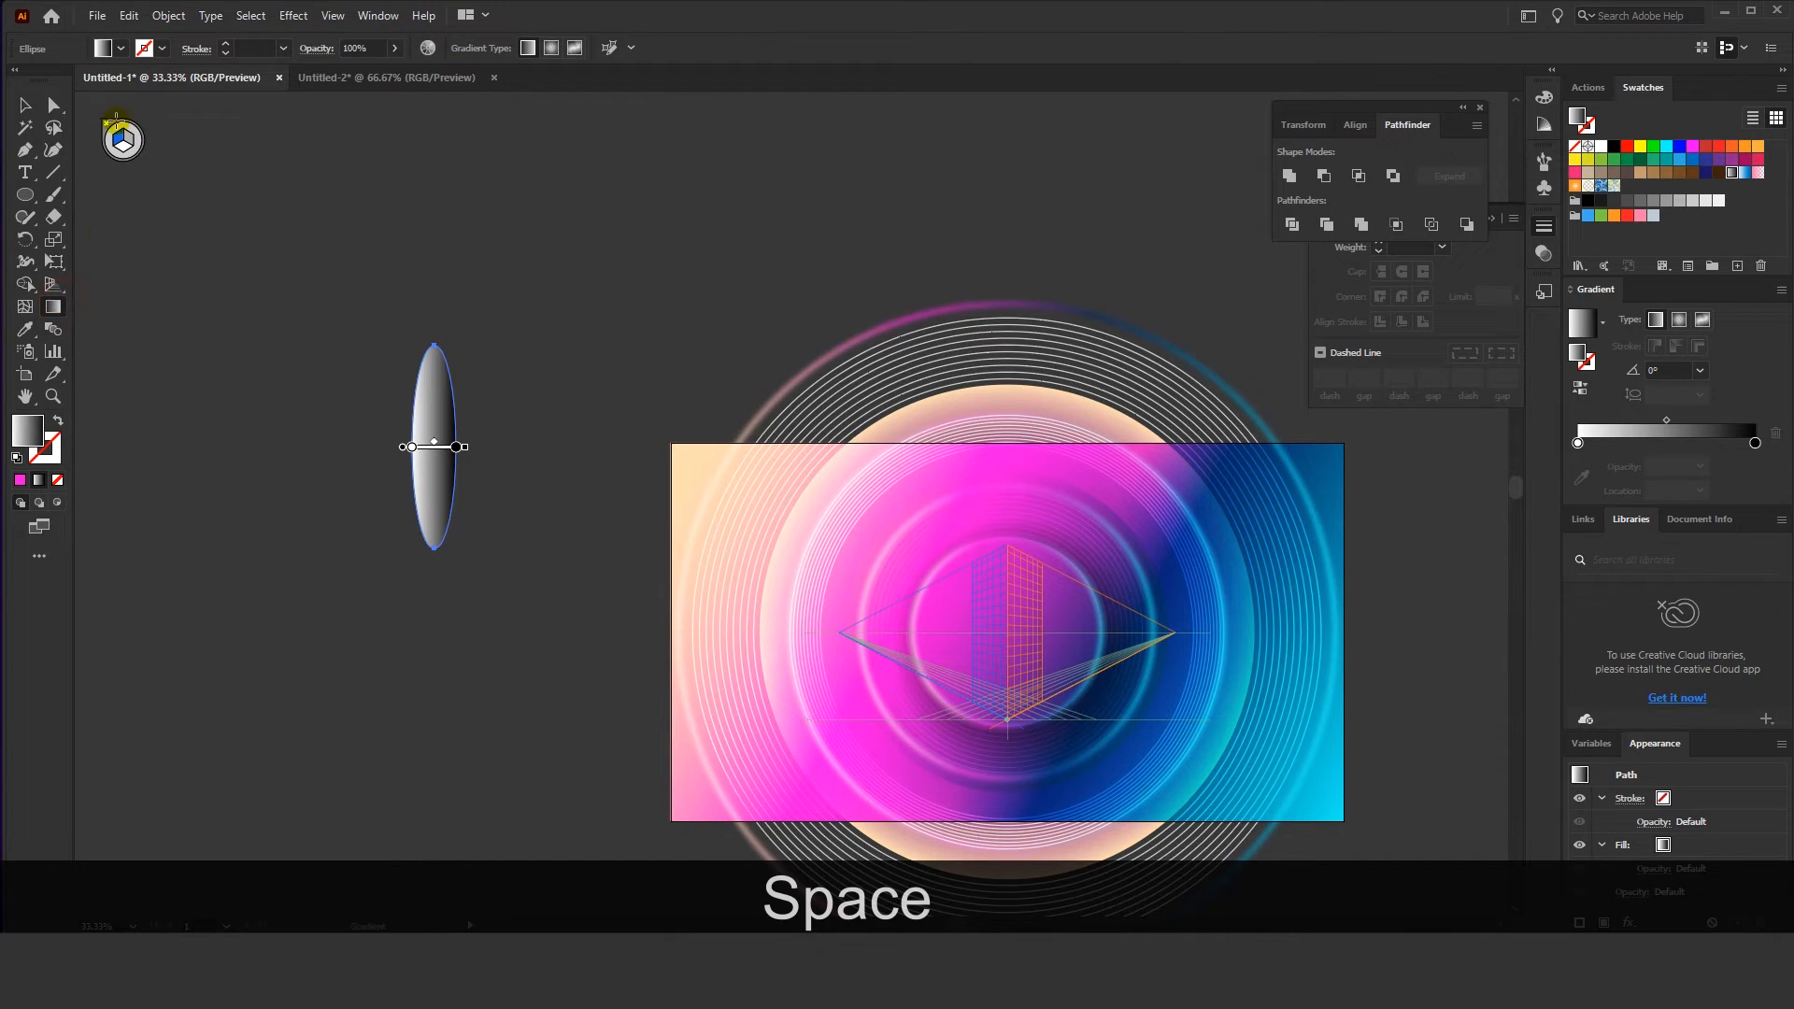
key("ctrl+z")
key("ctrl+z")
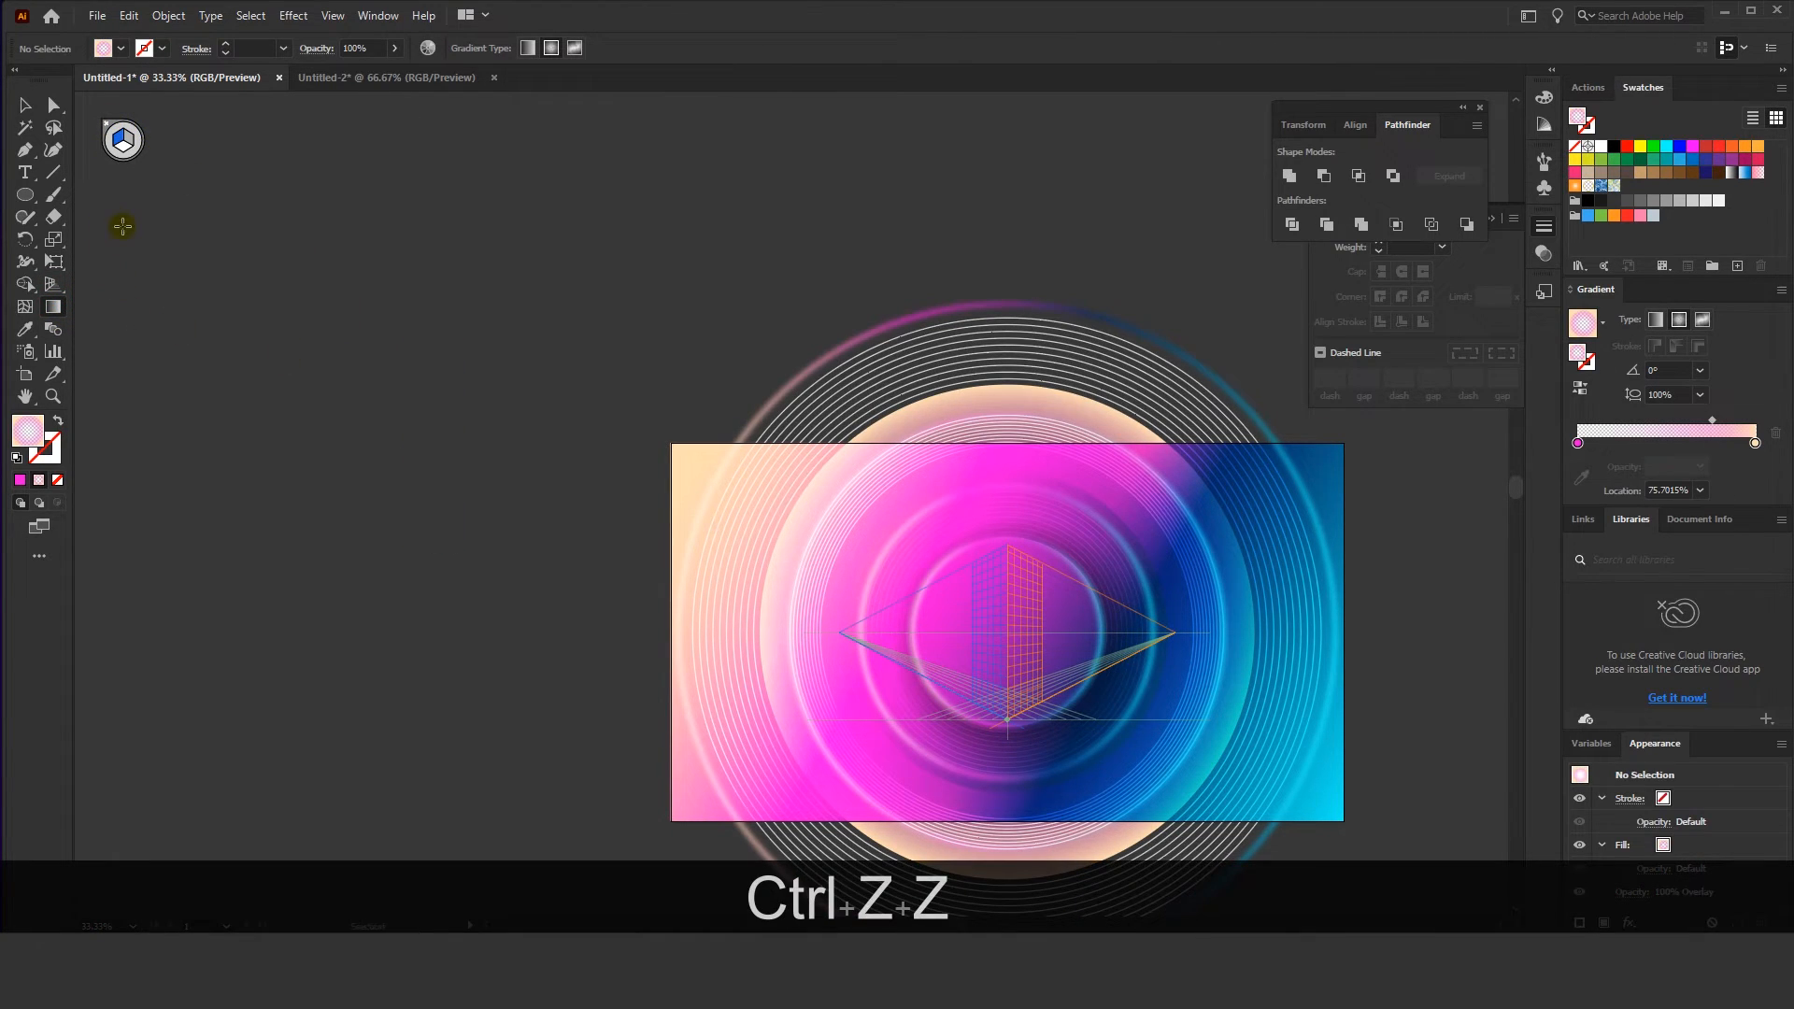
key("ctrl+shift+z")
key("ctrl+shift+z")
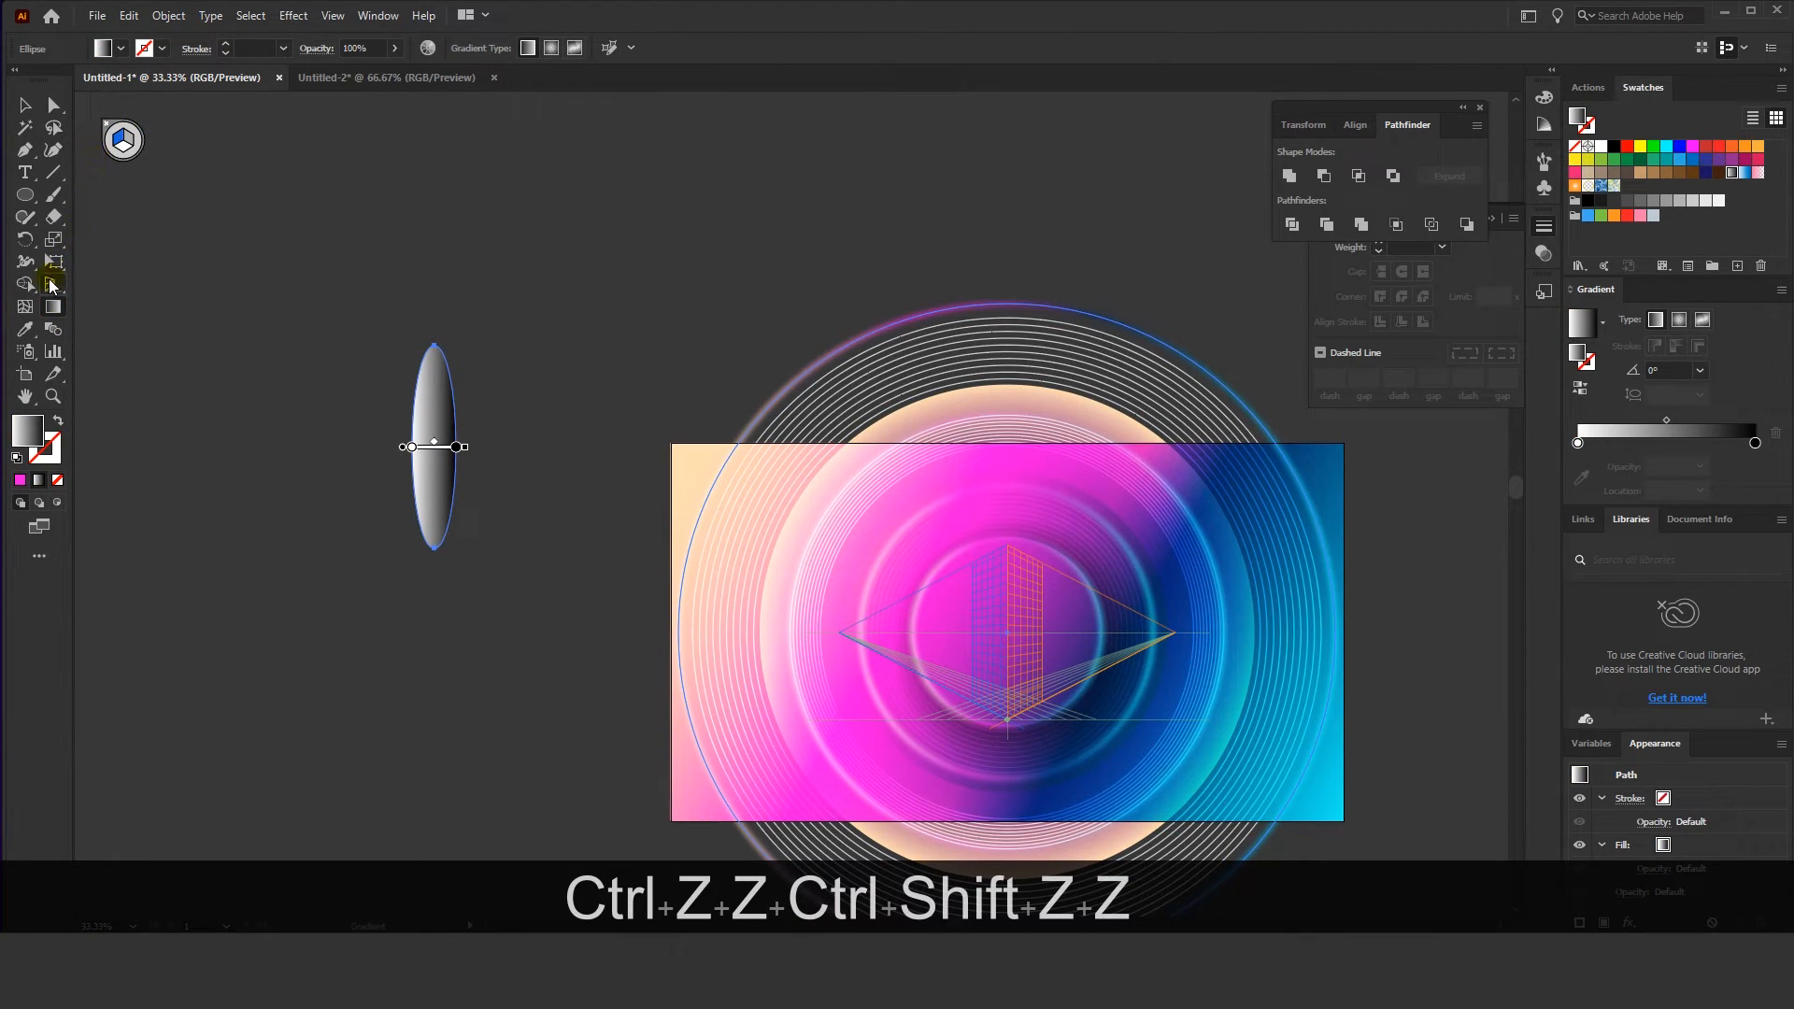
left_click(109, 127)
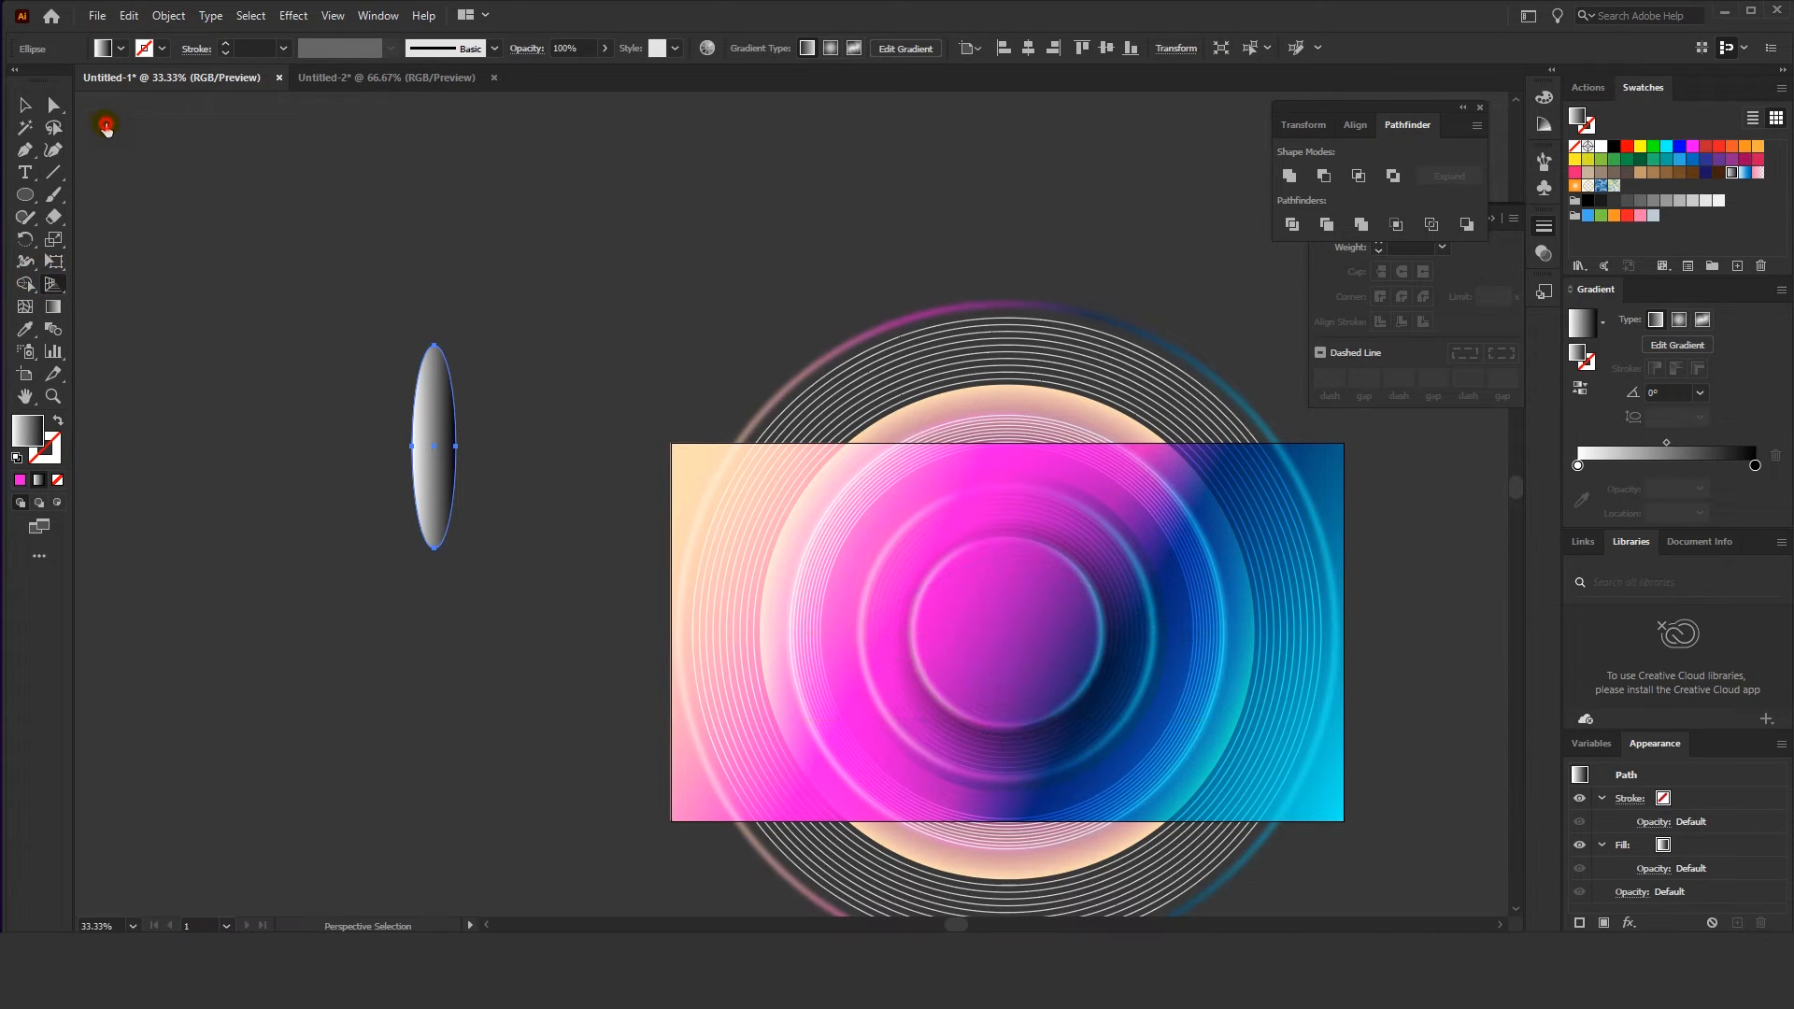
Make the ellipse's gradient radial, running from its upper tip to its lower tip, and narrow it to an aspect ratio of about 17.1%
left_click(445, 430)
scroll(485, 452, "left", 1)
scroll(549, 479, "up", 1)
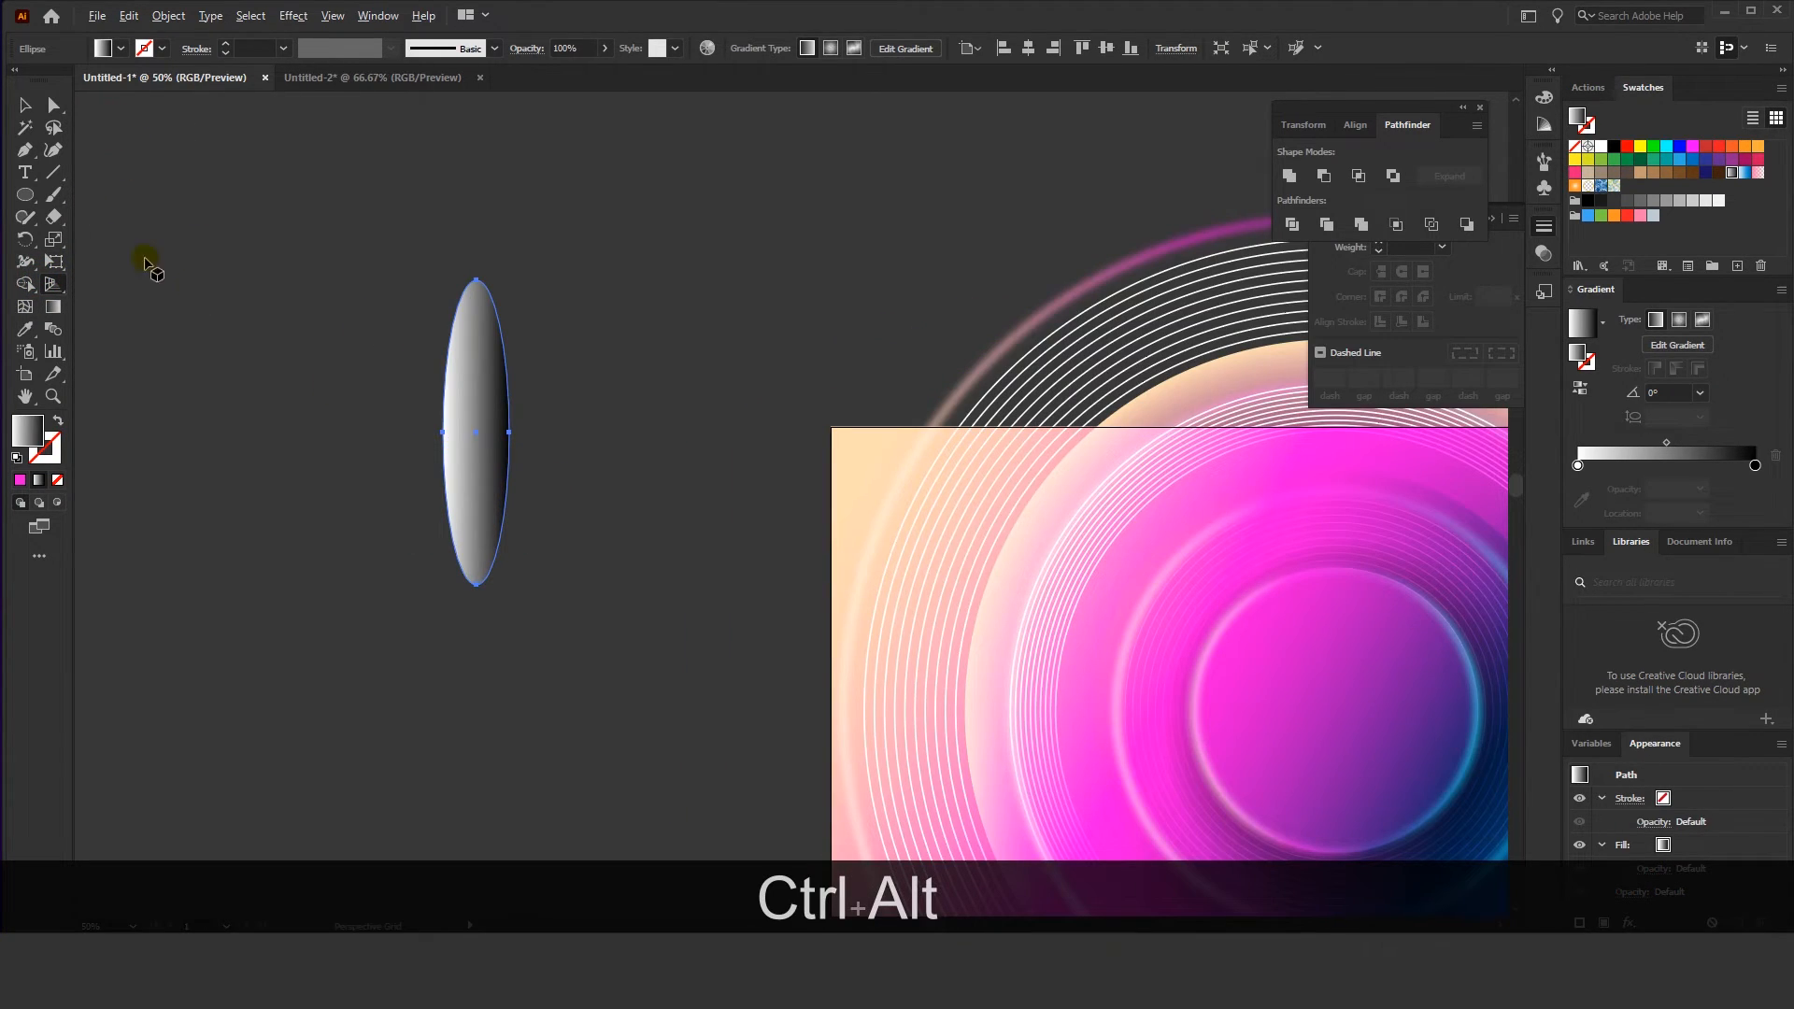
left_click(53, 306)
left_click_drag(476, 318, 476, 553)
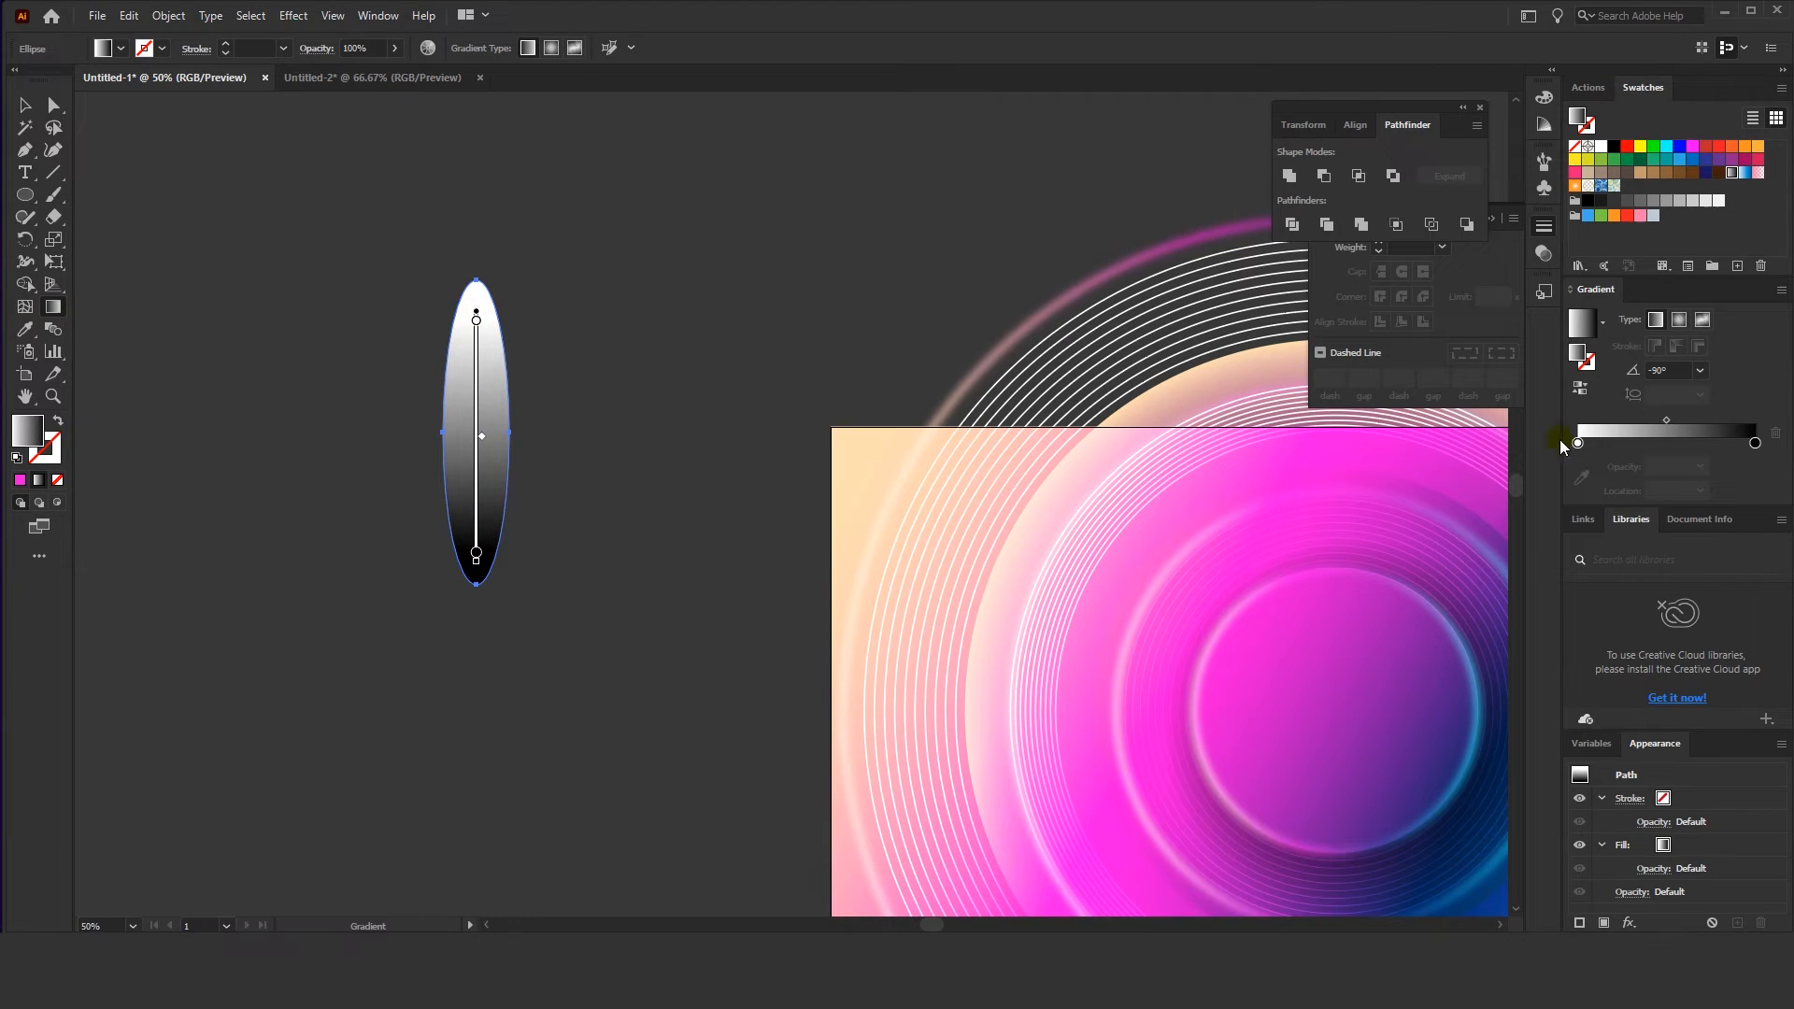
left_click(1679, 321)
left_click_drag(480, 306, 478, 586)
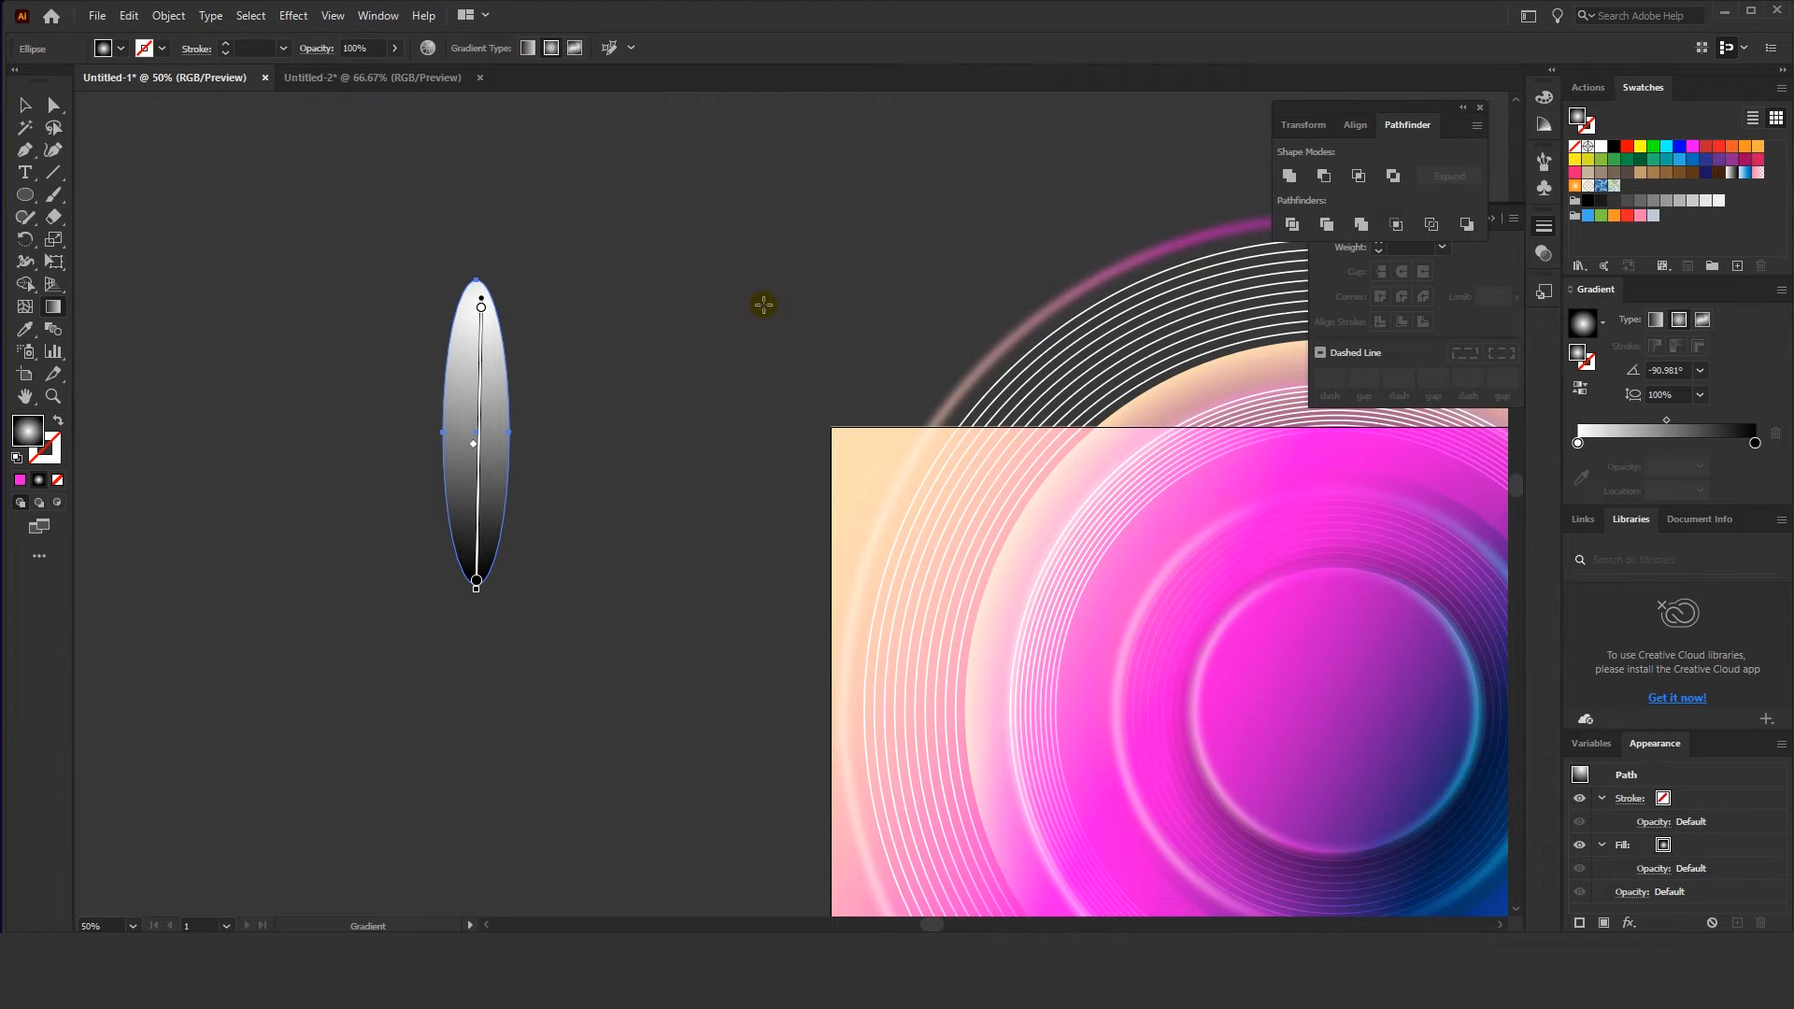
left_click_drag(753, 305, 527, 318)
Shift the ellipse's radial gradient slightly inside its outline and set the gradient's aspect ratio to about 22.9%
key("space")
left_click_drag(380, 248, 441, 439)
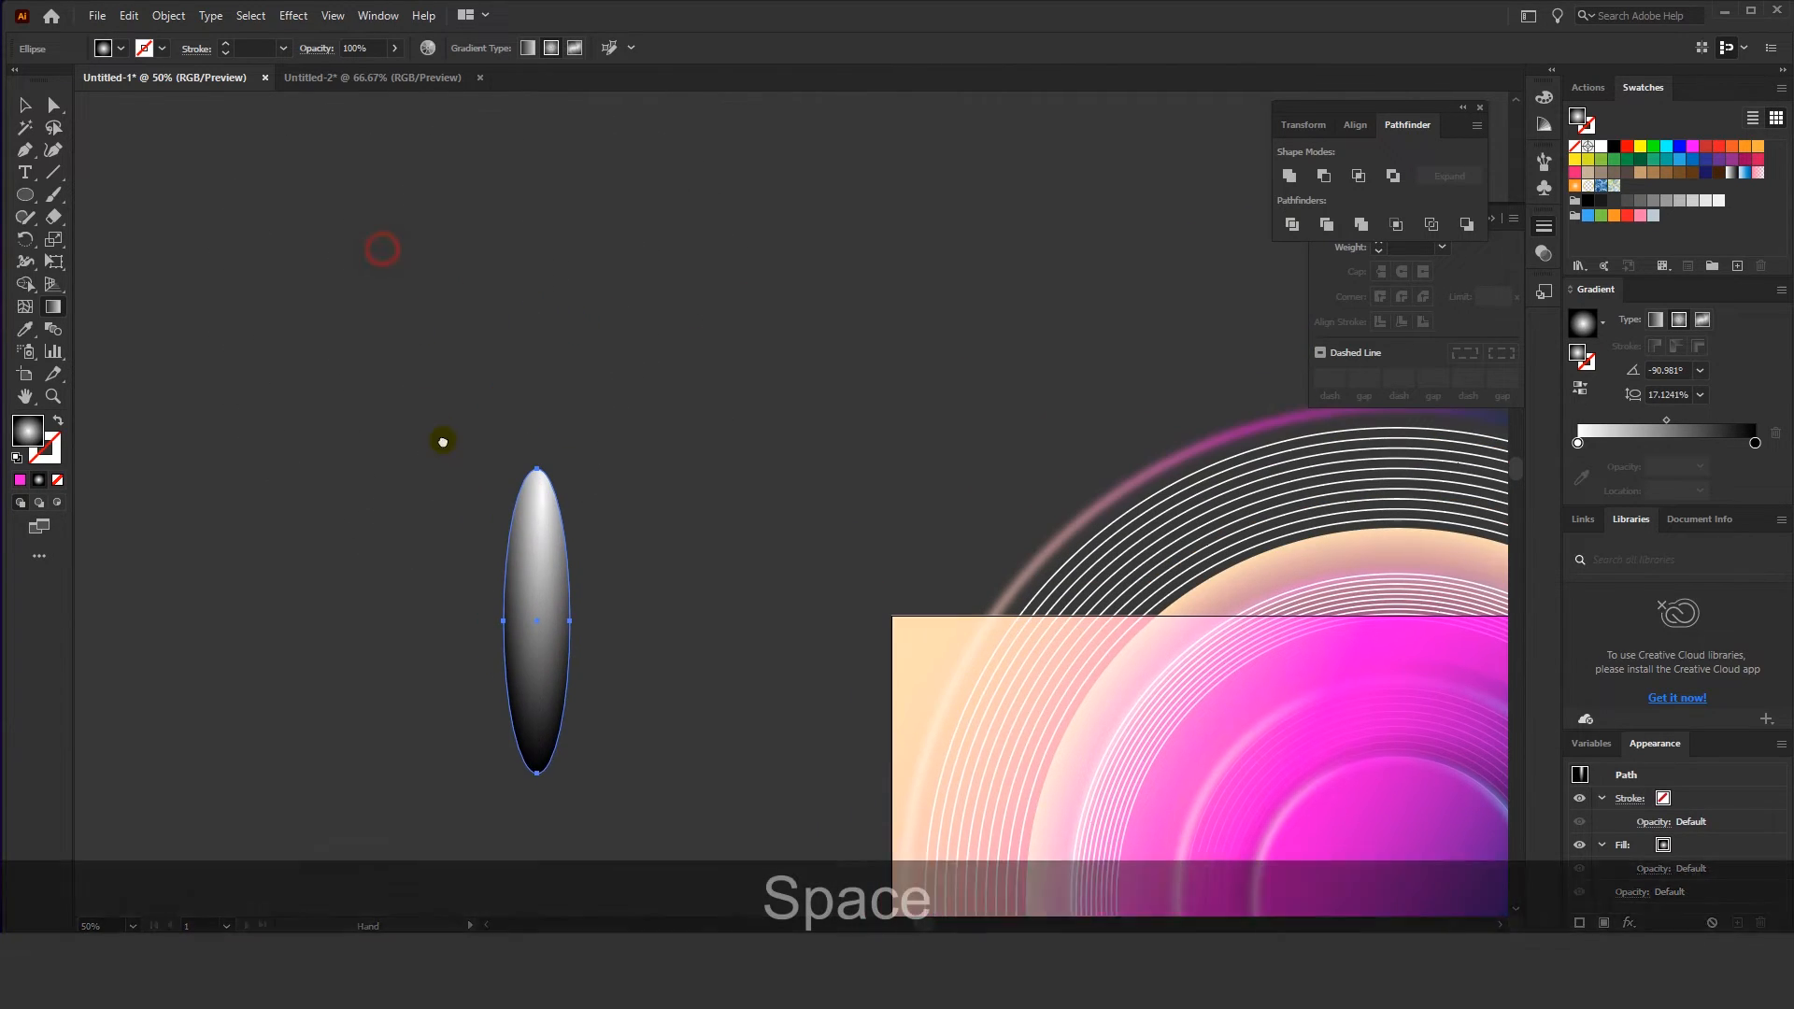
left_click_drag(546, 225, 546, 404)
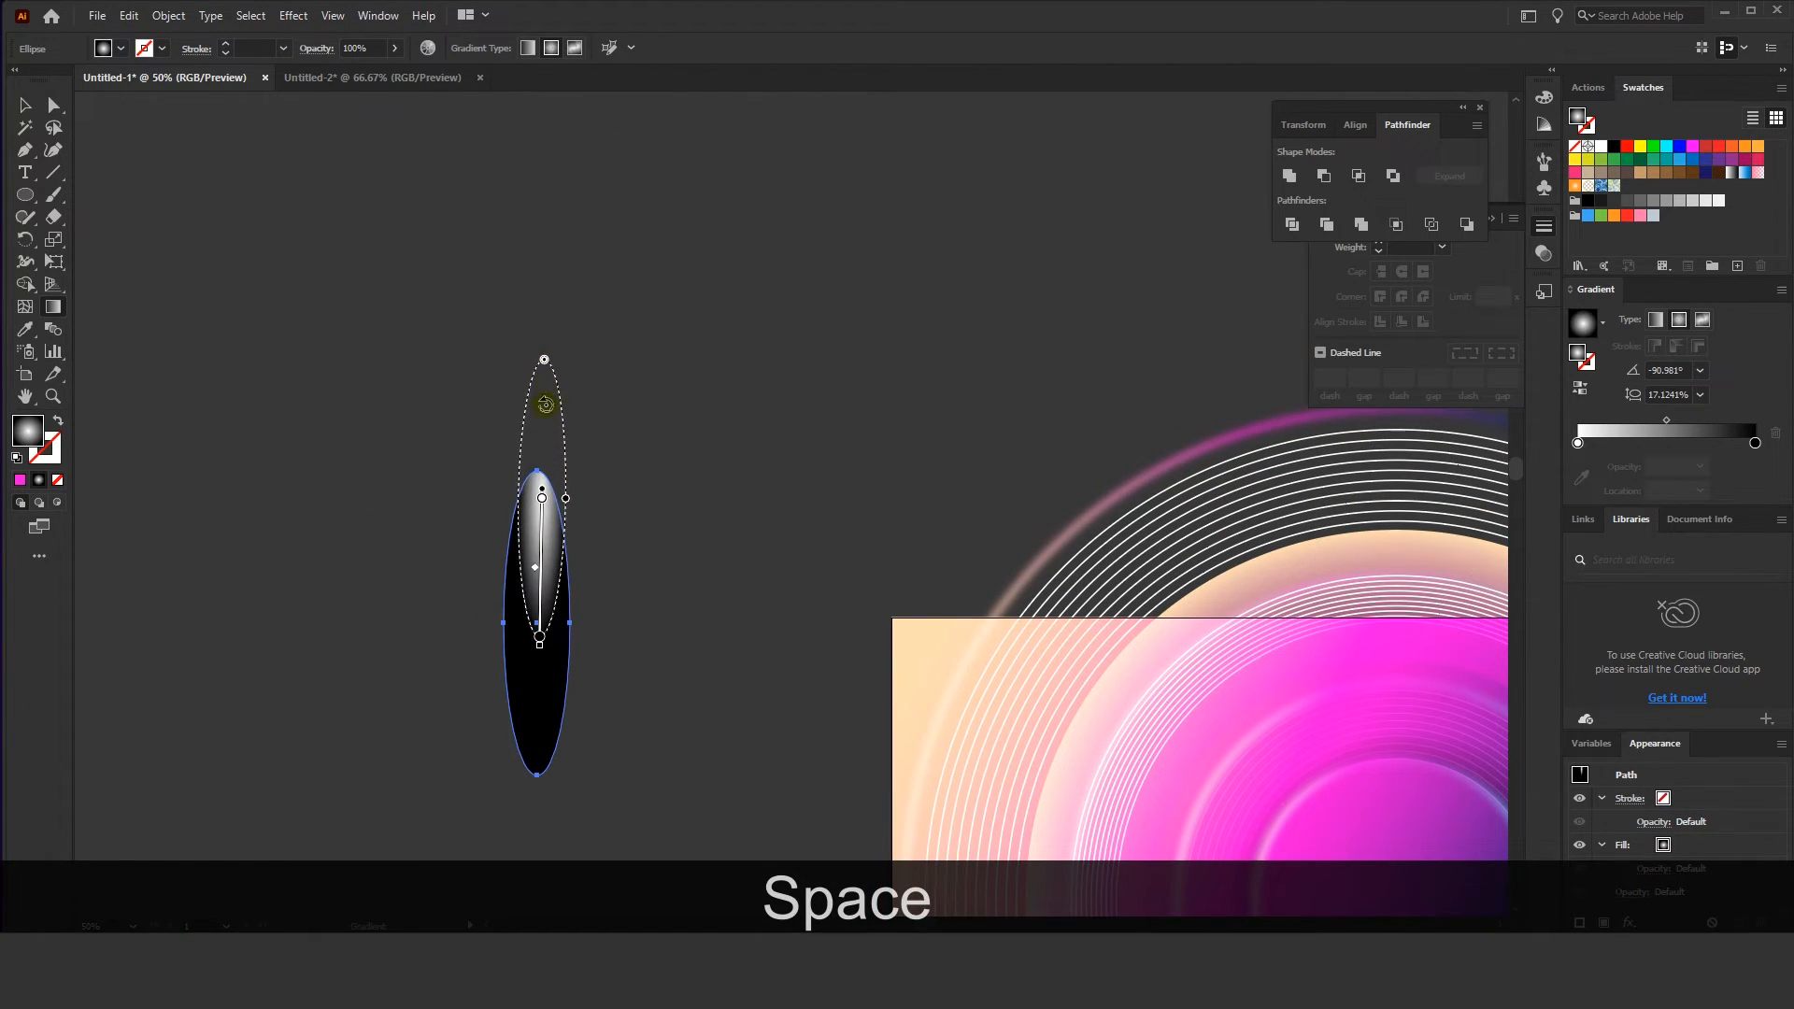
mouse_move(543, 511)
left_mouse_down()
mouse_move(536, 633)
mouse_move(536, 516)
left_mouse_up()
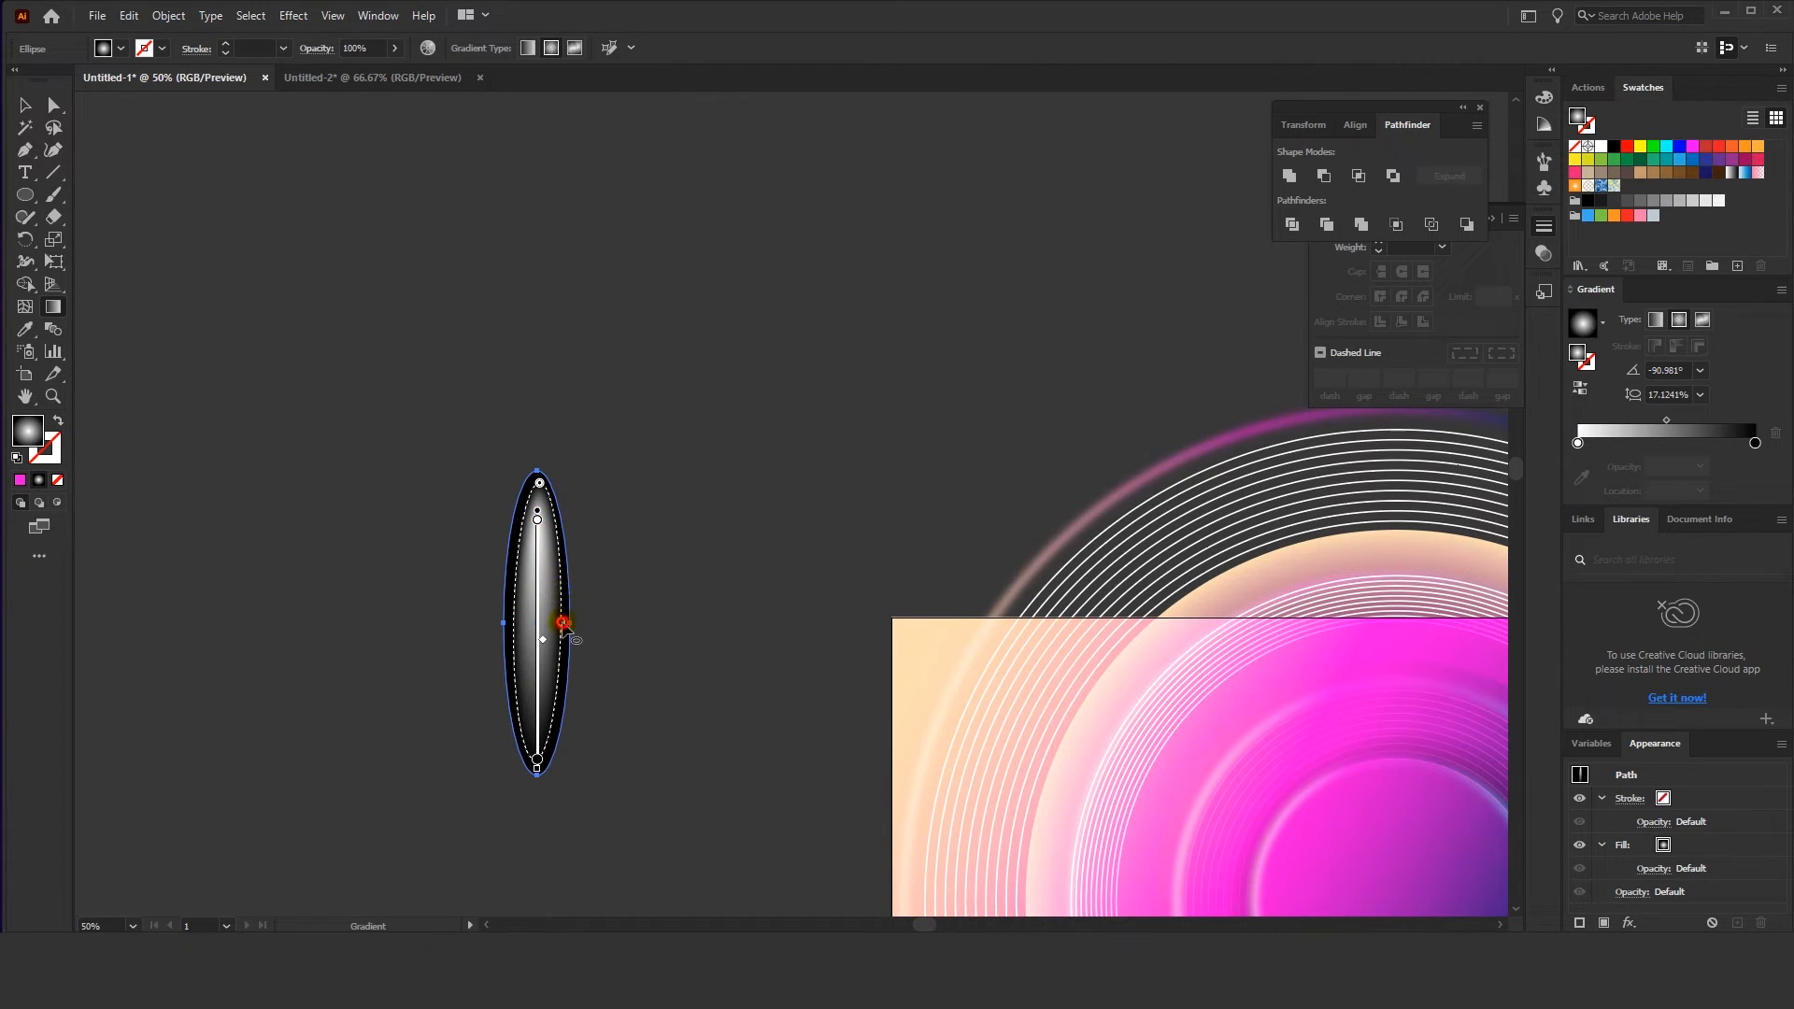
left_click_drag(562, 622, 543, 634)
left_click(27, 105)
left_click(496, 261)
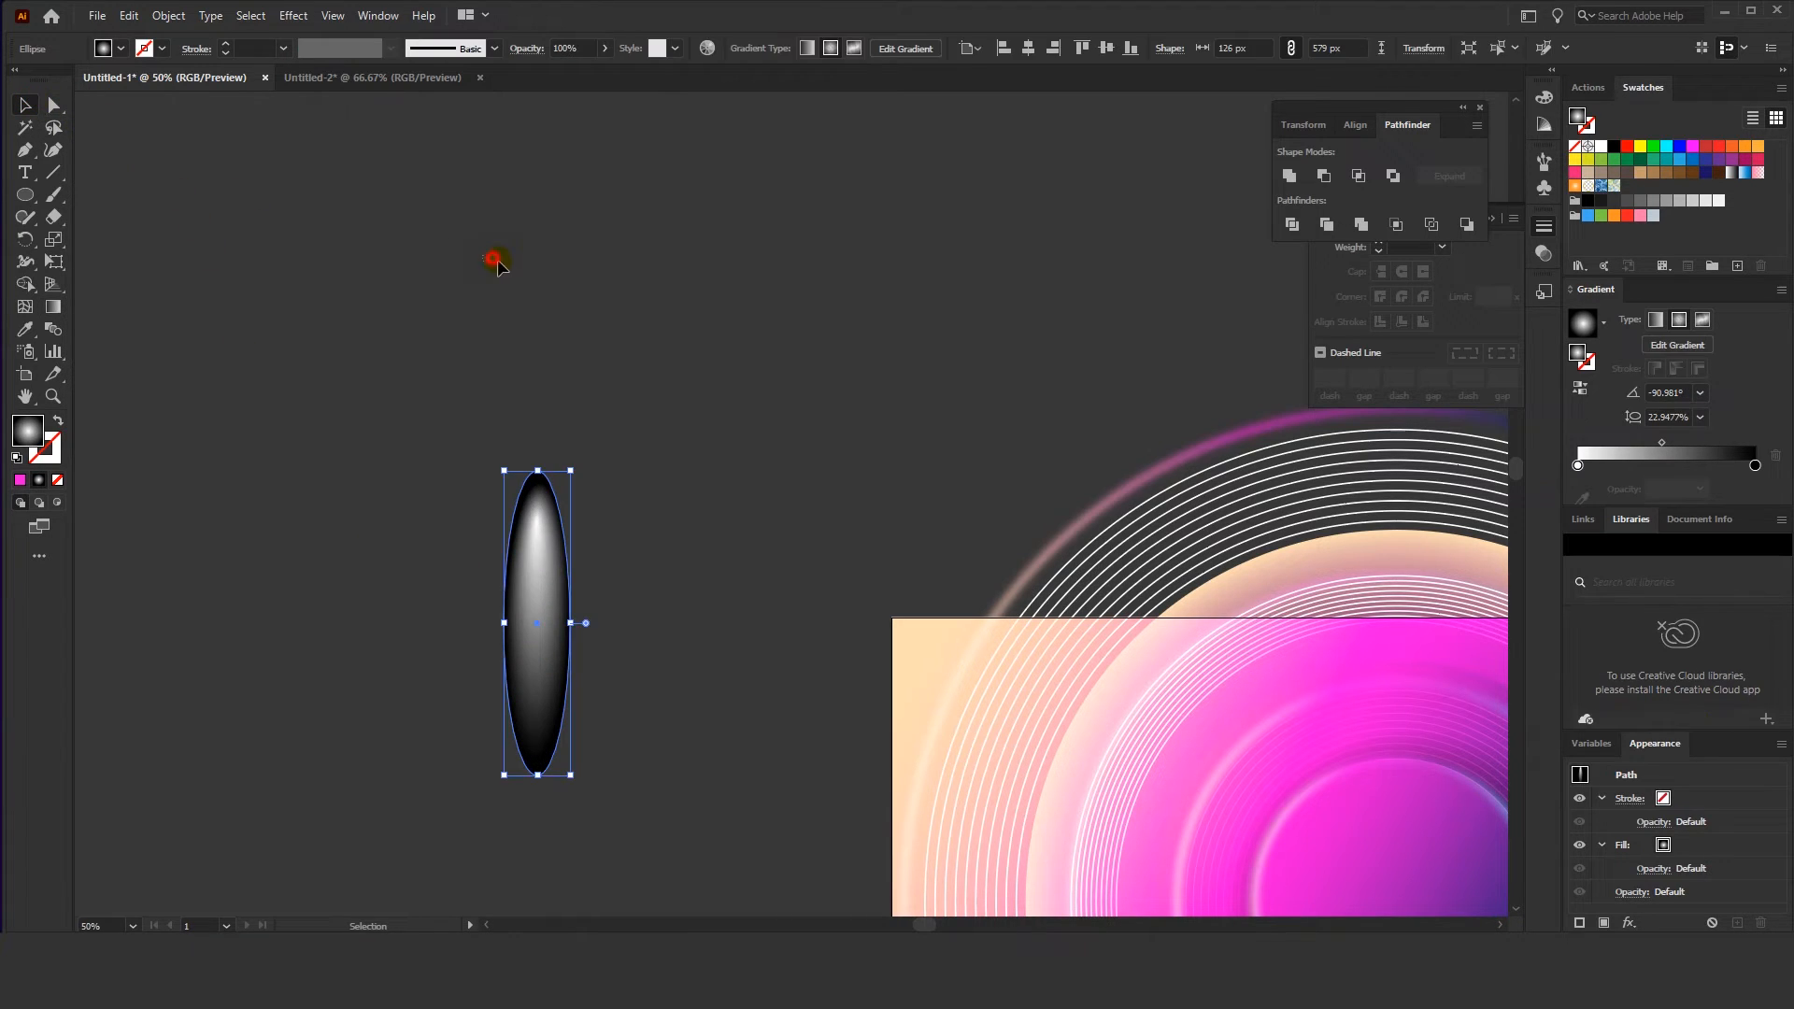
Change the white stop of the ellipse's gradient to cyan
key("space")
left_click_drag(573, 485, 540, 473)
left_click_drag(518, 560, 625, 498)
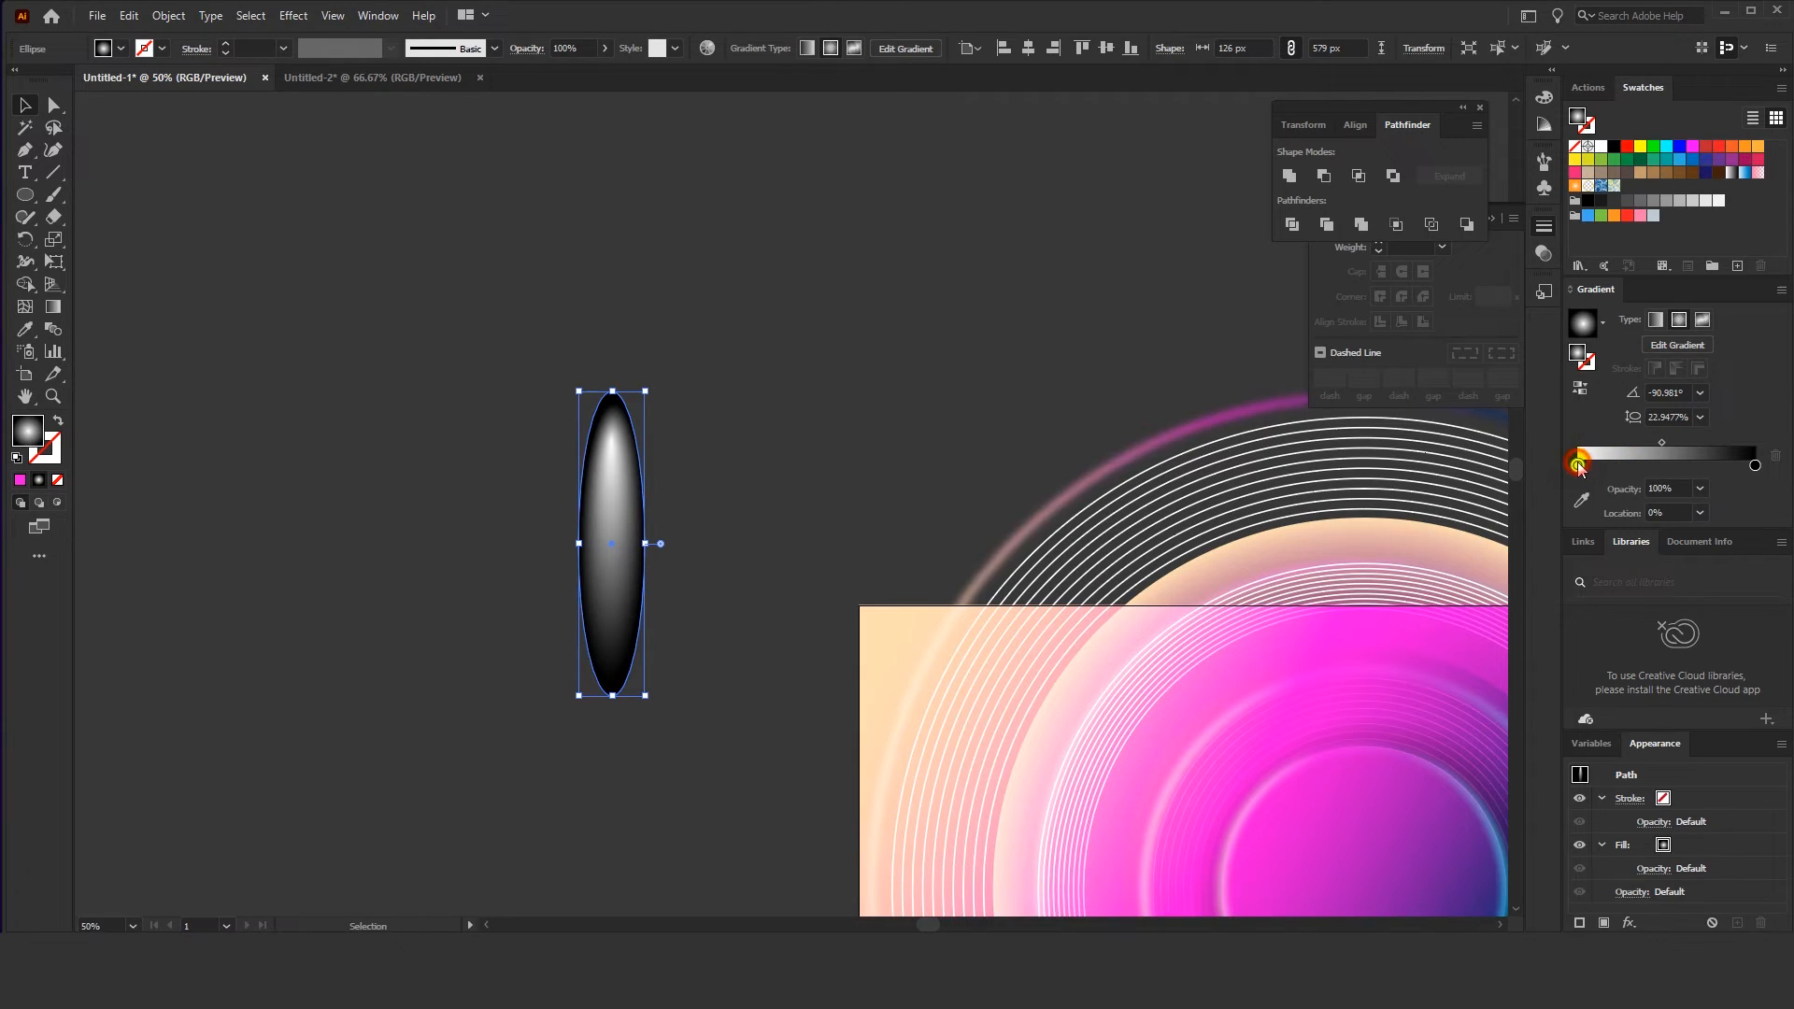
double_click(1578, 464)
left_click(1515, 565)
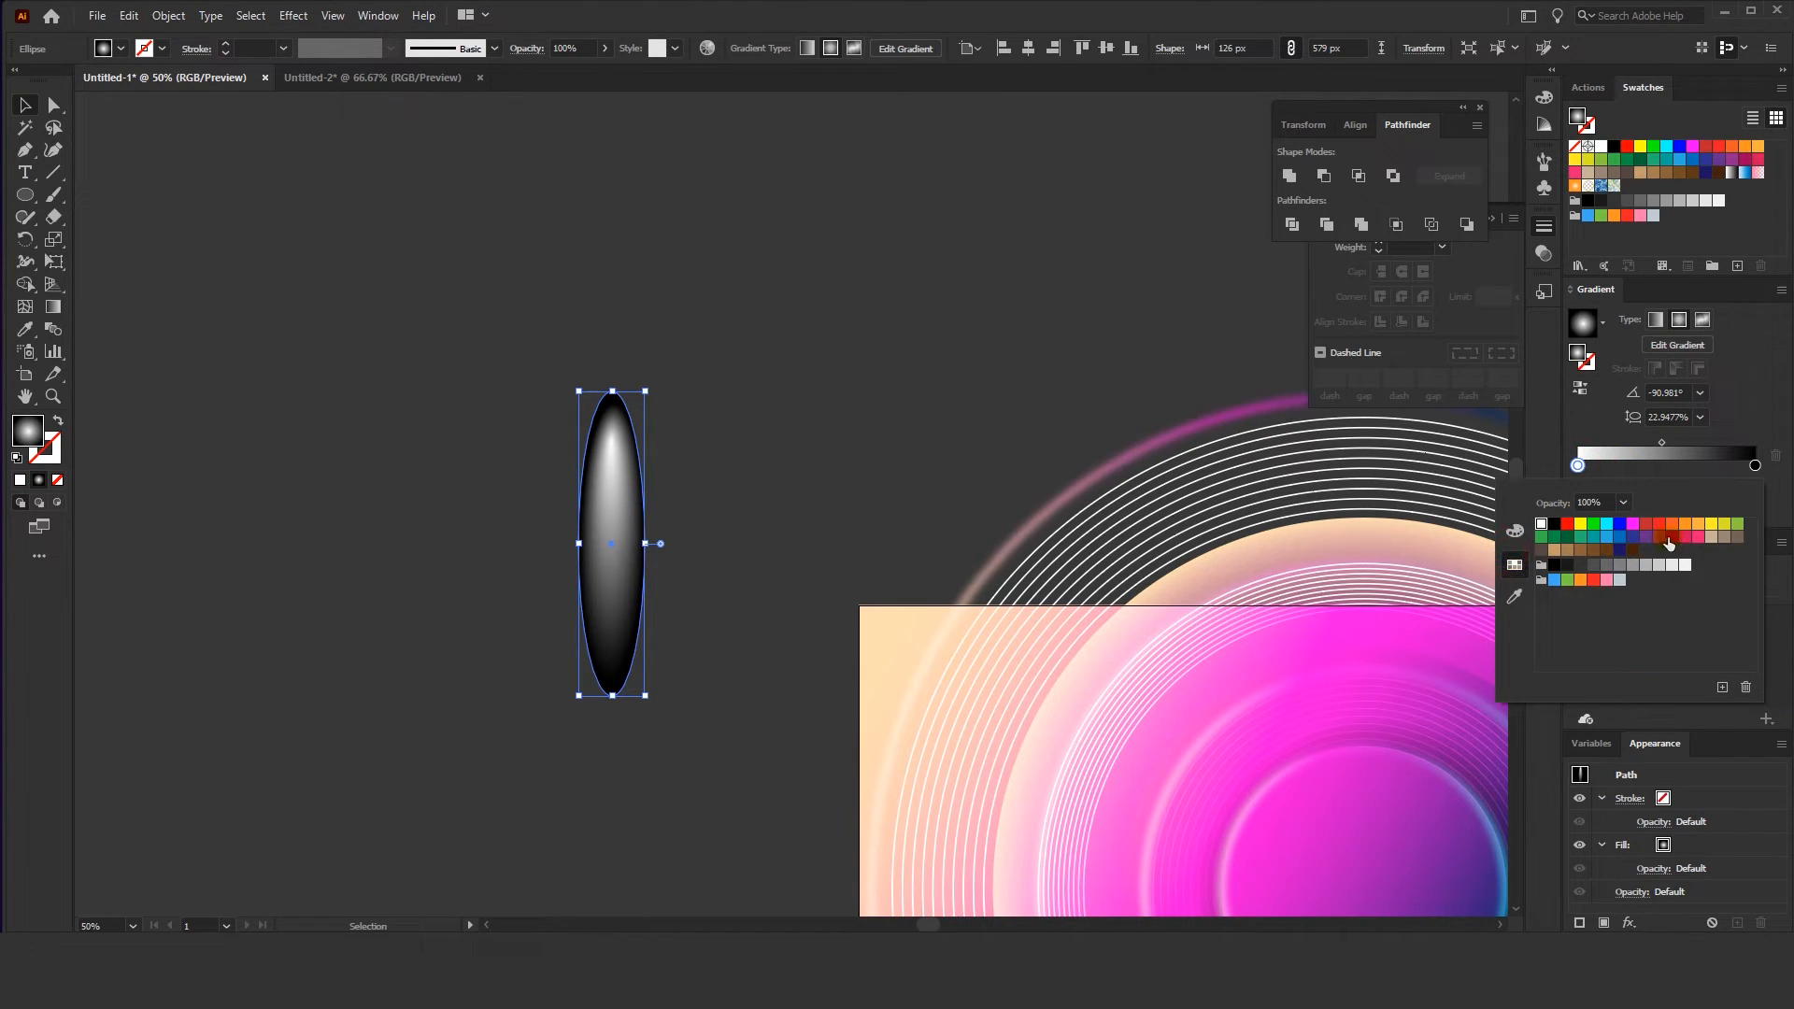
left_click(1607, 525)
left_click(1081, 397)
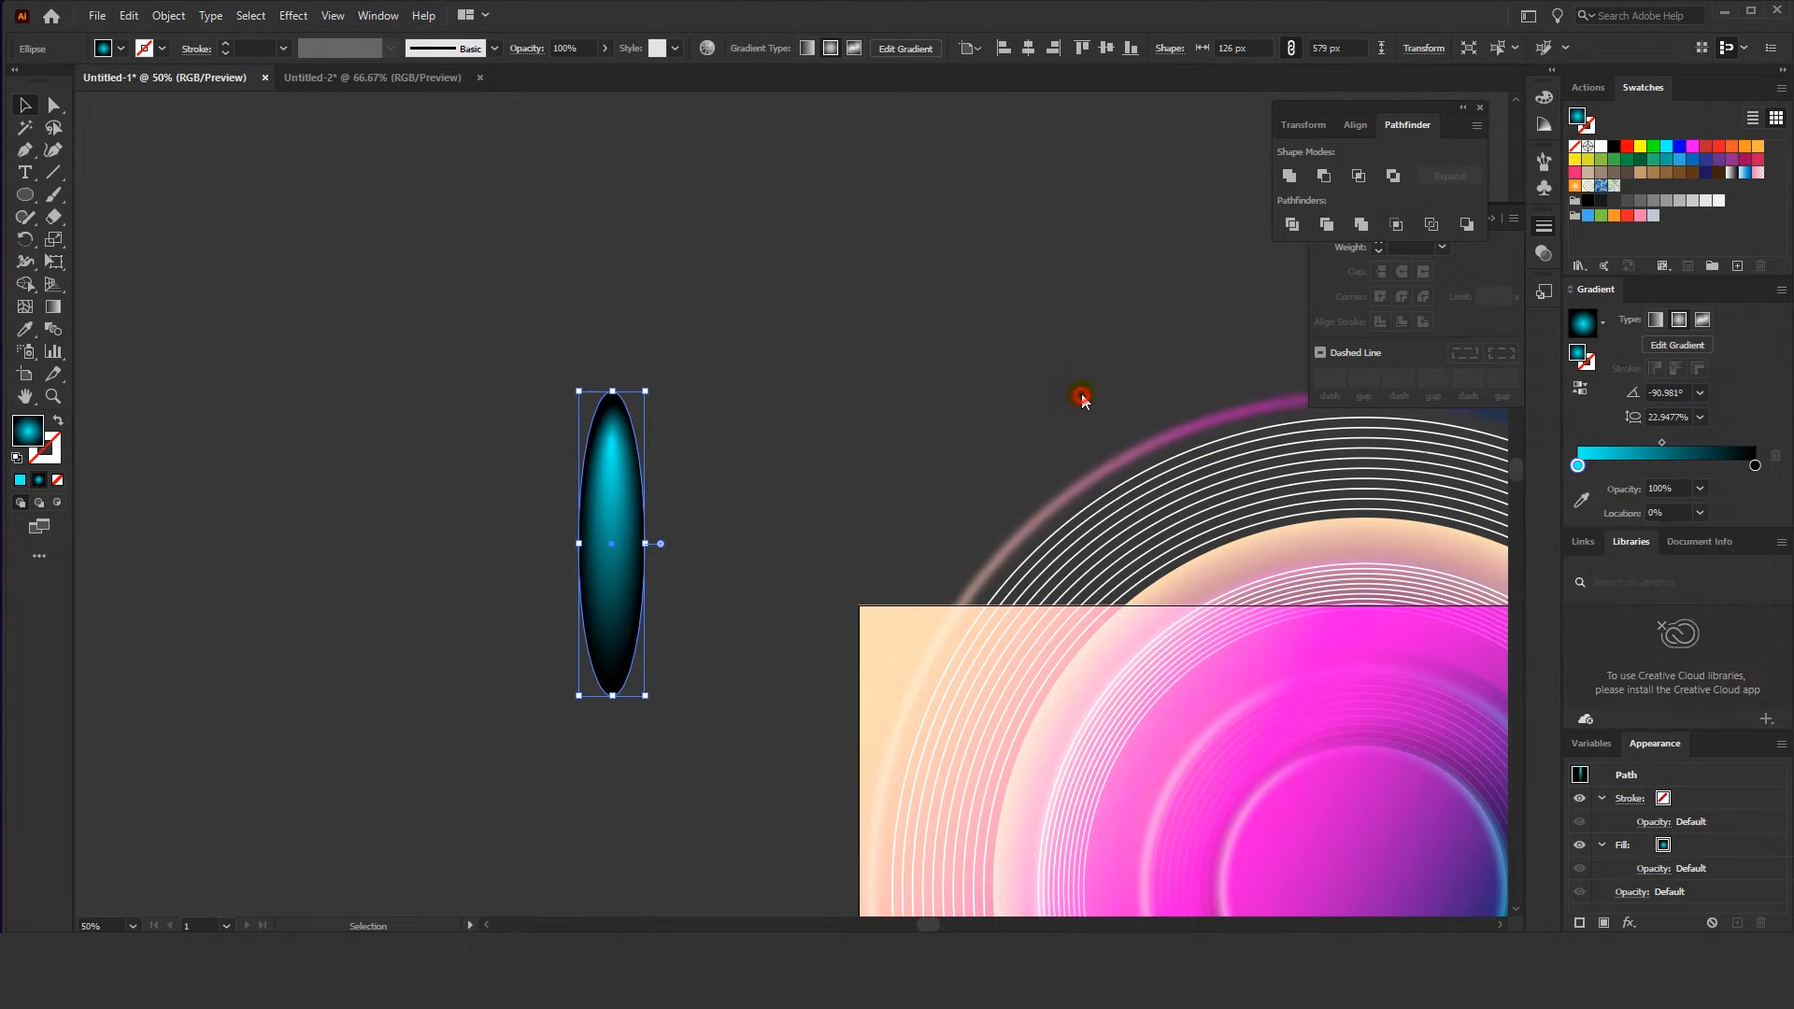
Move the cyan ellipse onto the blurred ring right of the central circle and scale it to about 63 by 289.5 px
left_click_drag(818, 457, 543, 345)
scroll(492, 393, "right", 1)
scroll(492, 395, "down", 1)
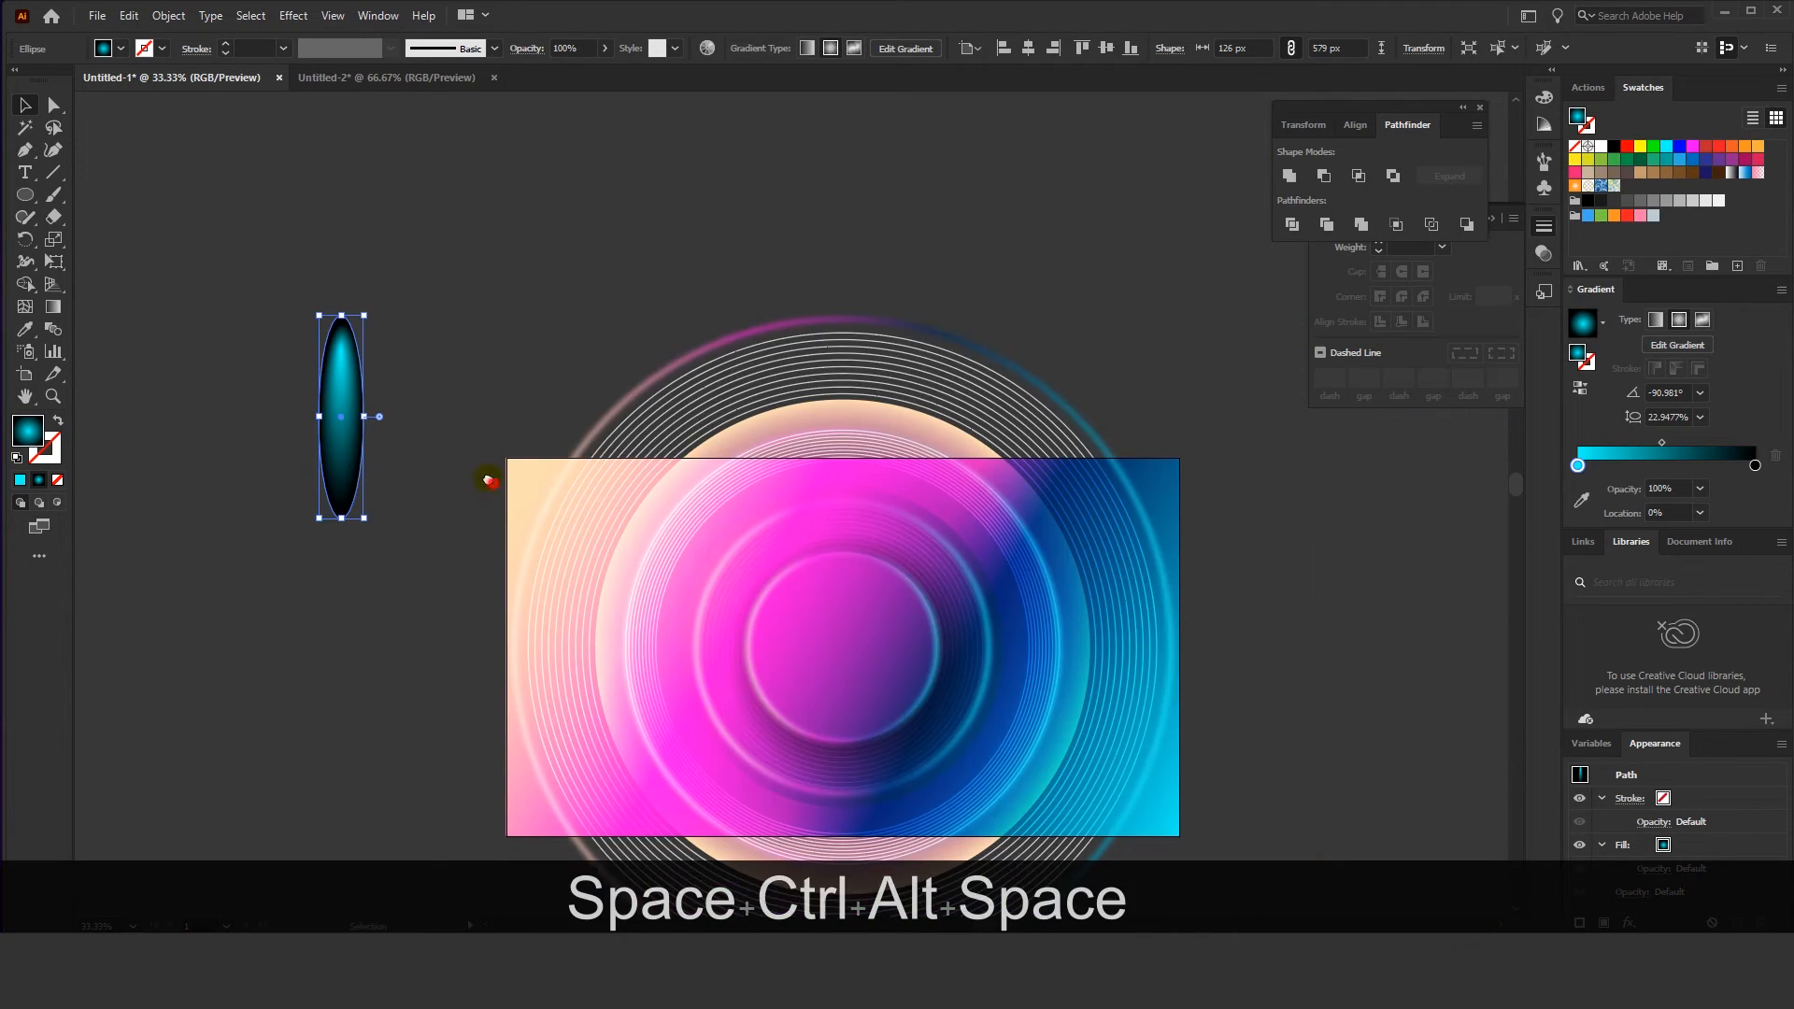
left_click_drag(493, 482, 455, 439)
left_click_drag(313, 355, 972, 616)
scroll(990, 673, "up", 3)
scroll(1016, 783, "down", 2)
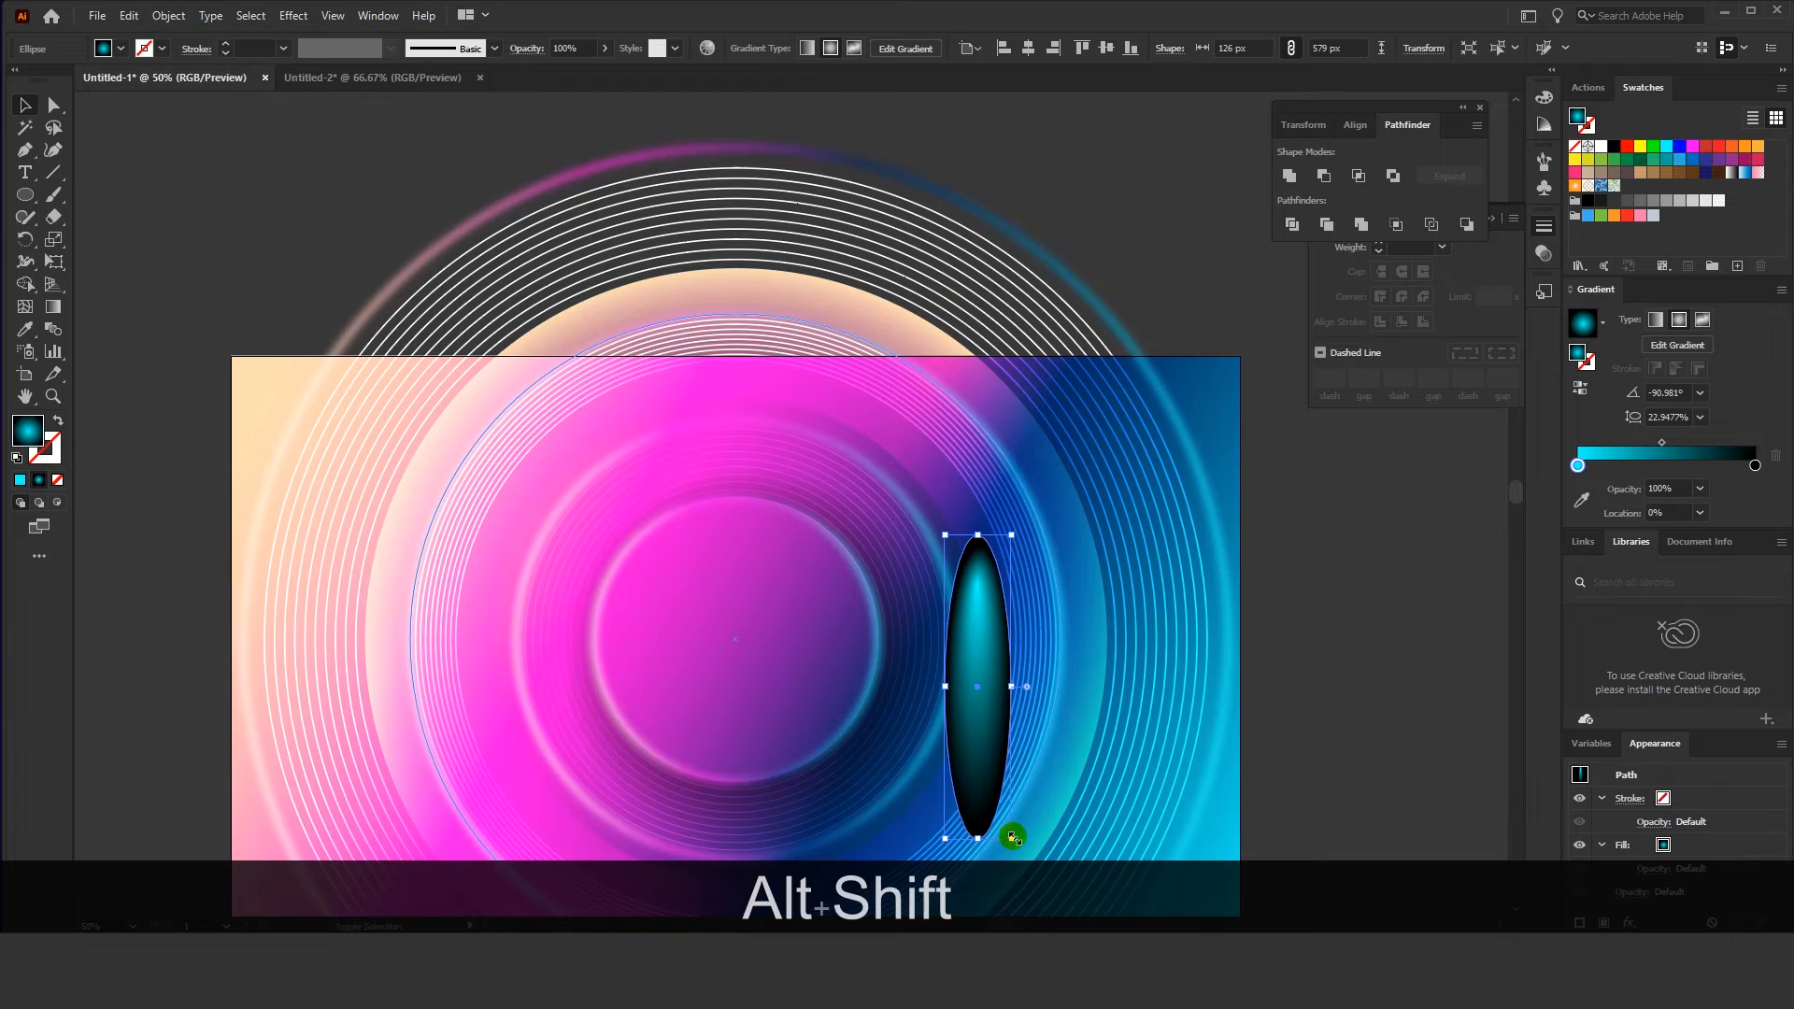
left_click_drag(1013, 725, 969, 729)
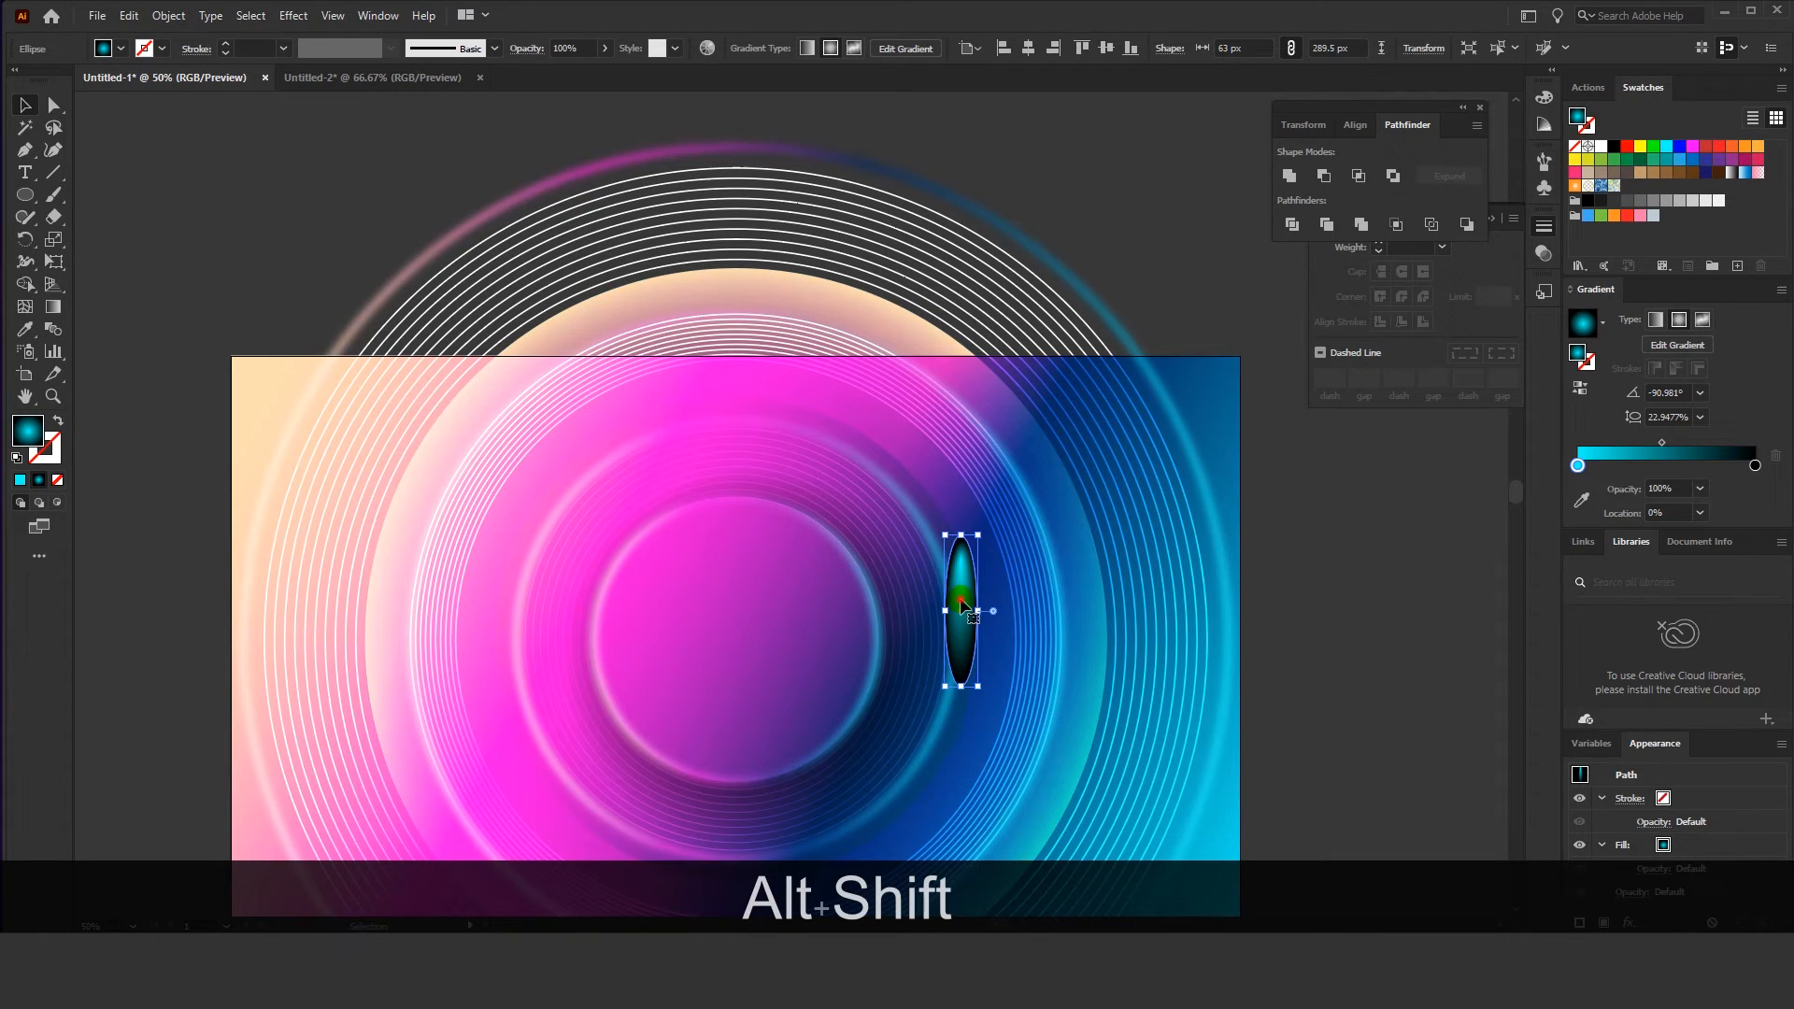
left_click_drag(961, 609, 955, 654)
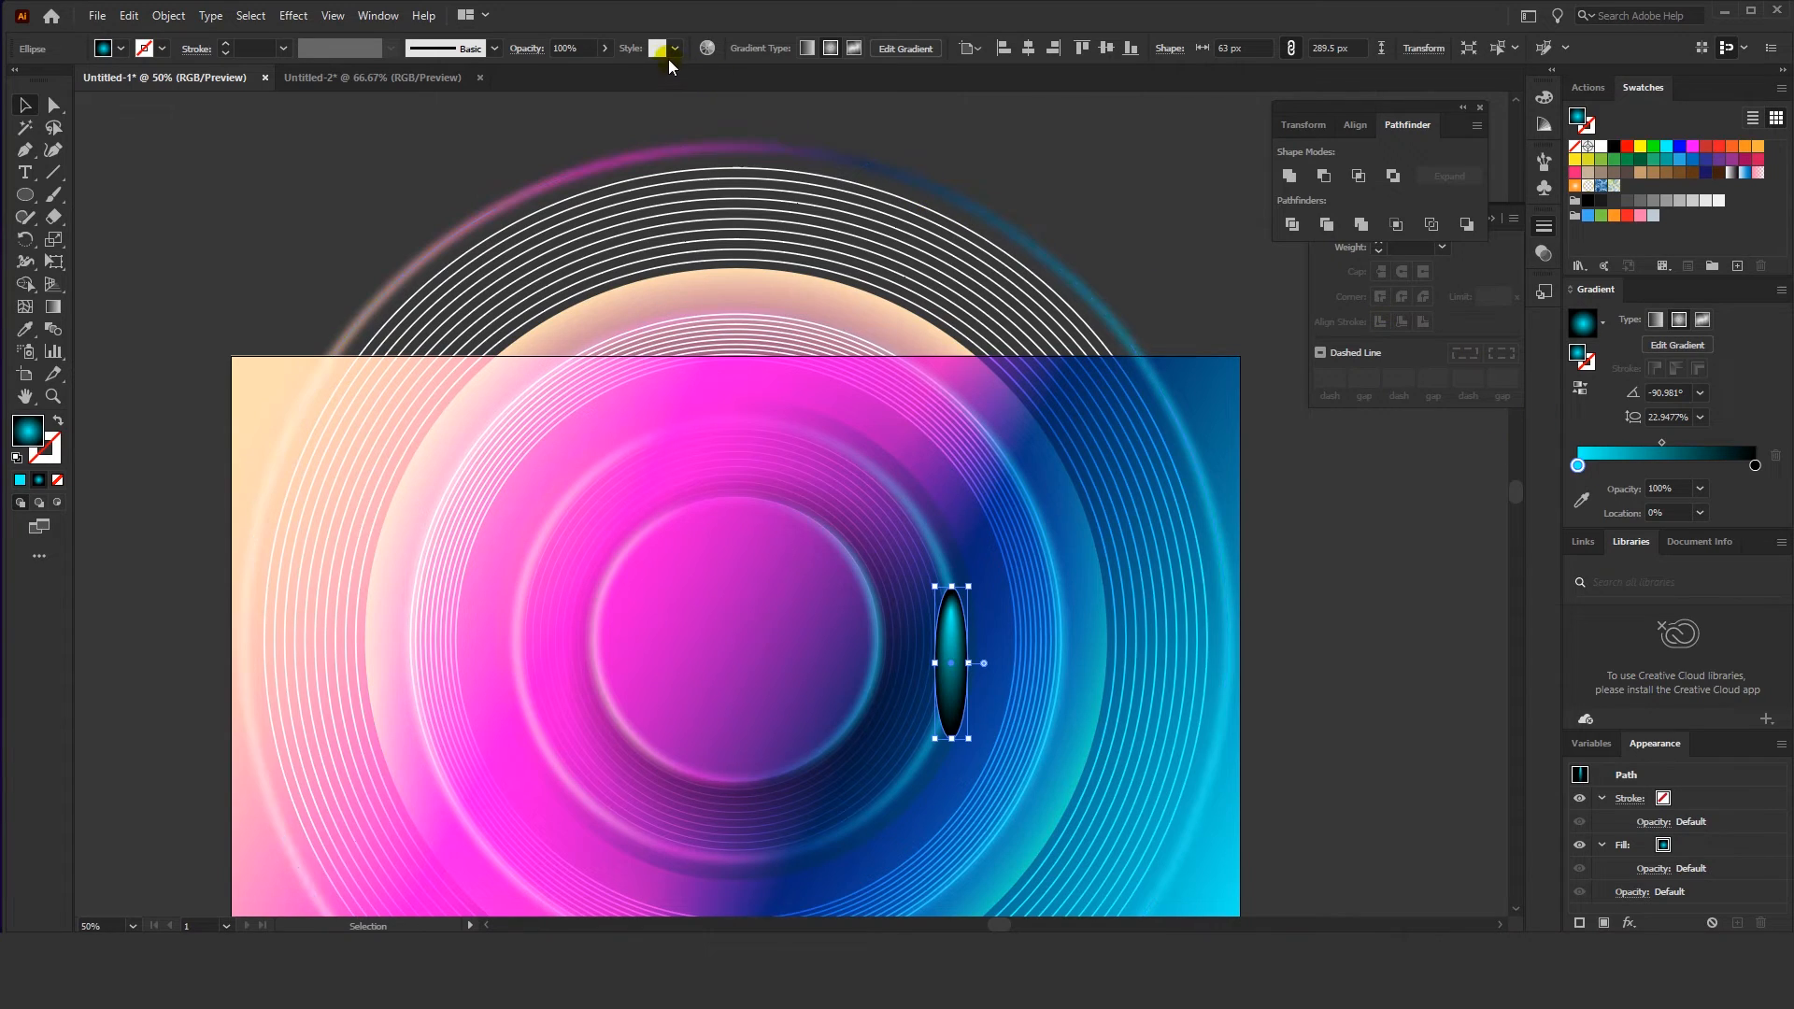
Set the cyan ellipse's blend mode to Screen
left_click(517, 49)
left_click(373, 80)
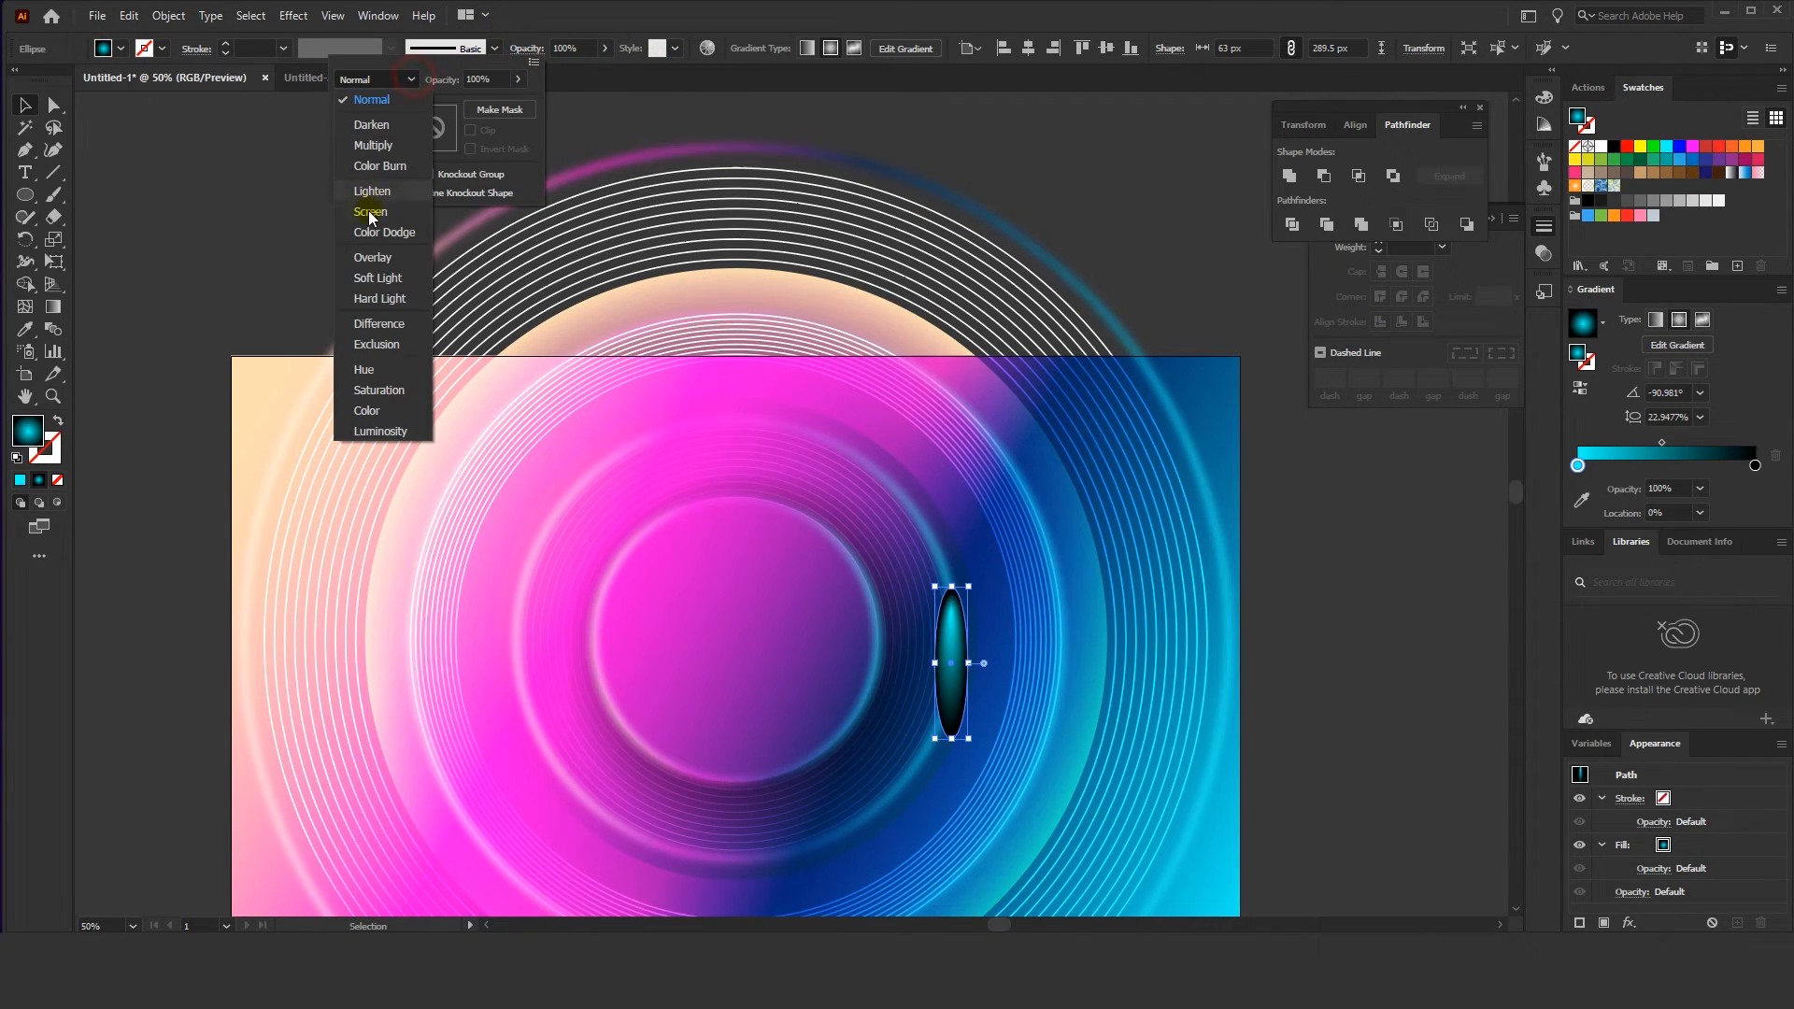
left_click(369, 212)
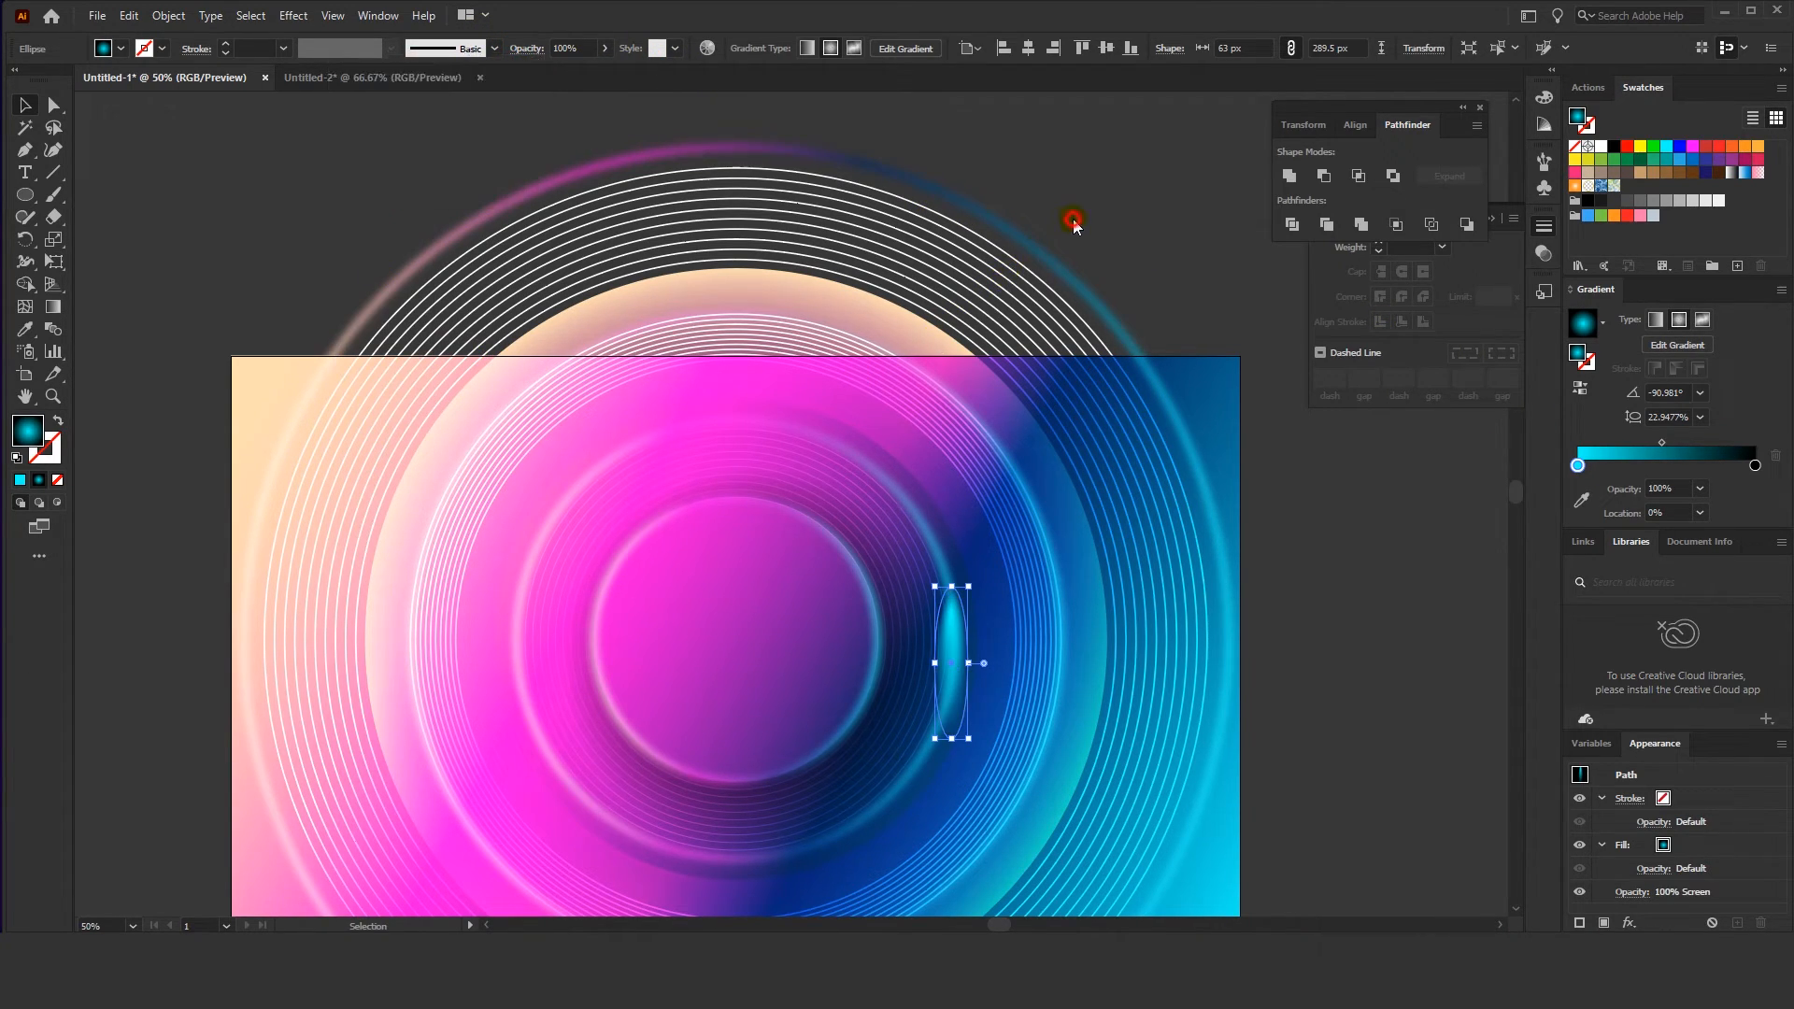
left_click(968, 654)
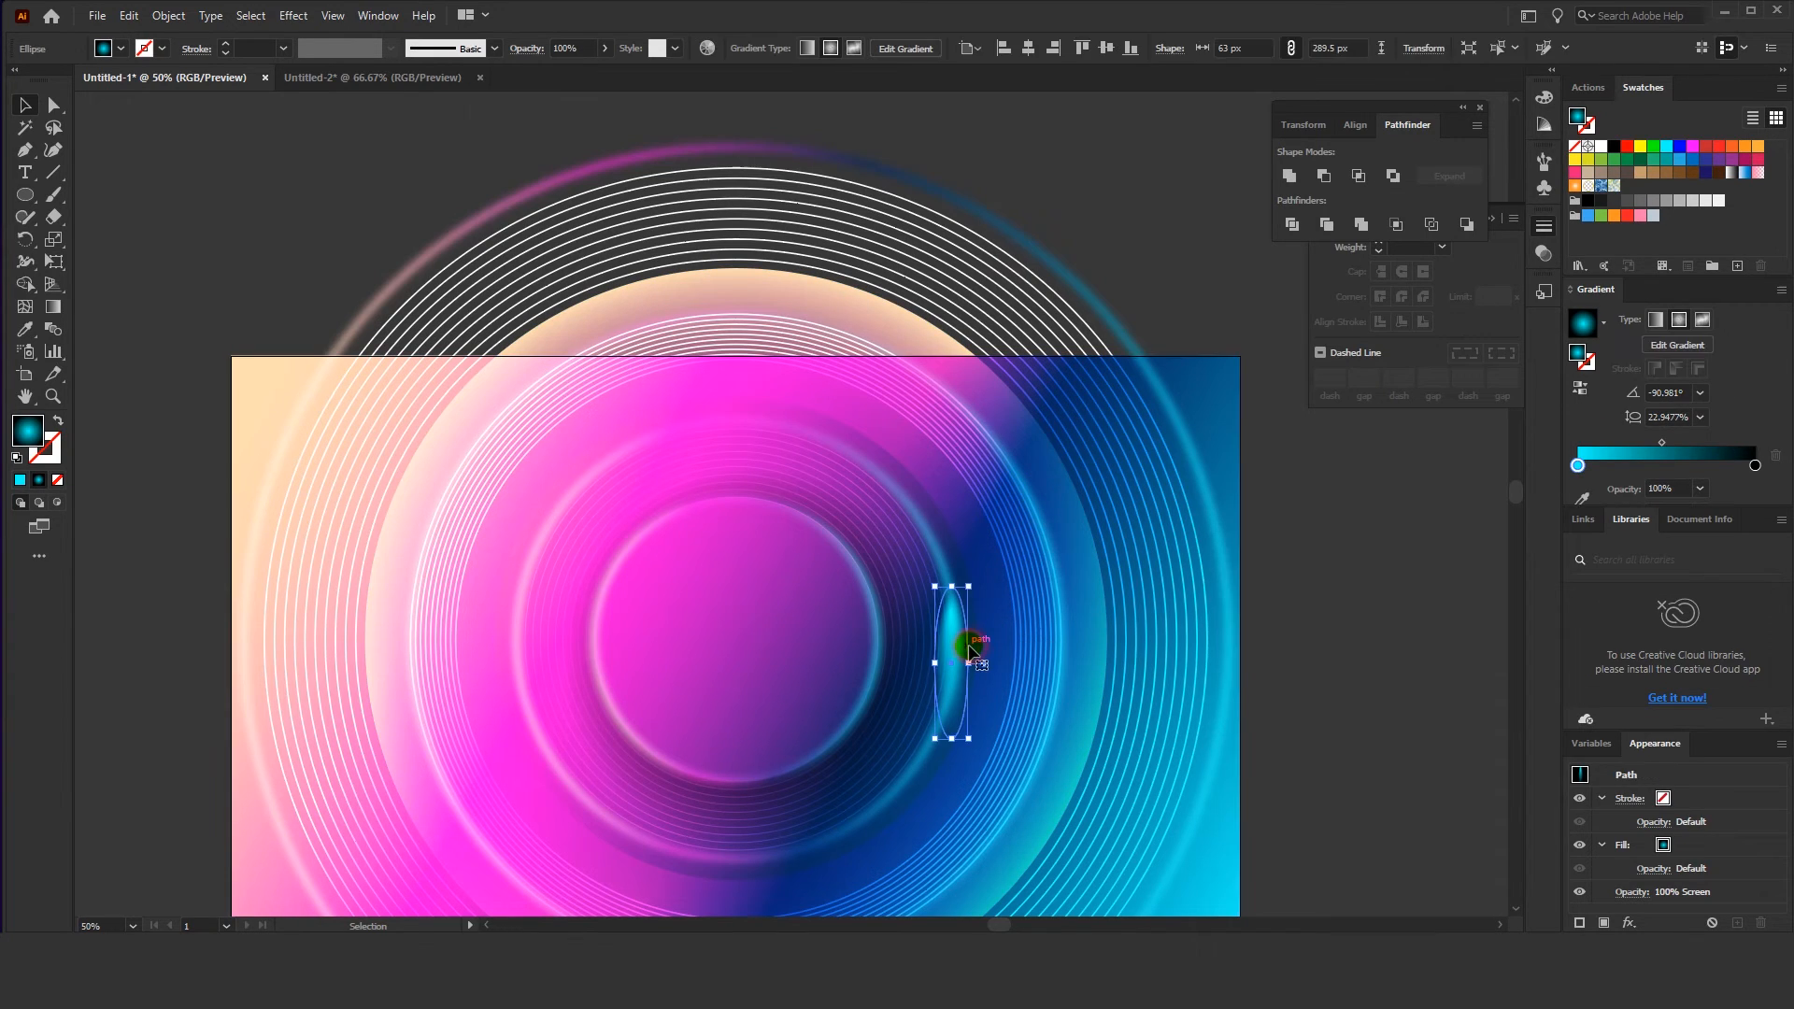
Resize the cyan ellipse to about 47 by 448.5 px and tilt it clockwise along the ring
left_click_drag(970, 661, 964, 664)
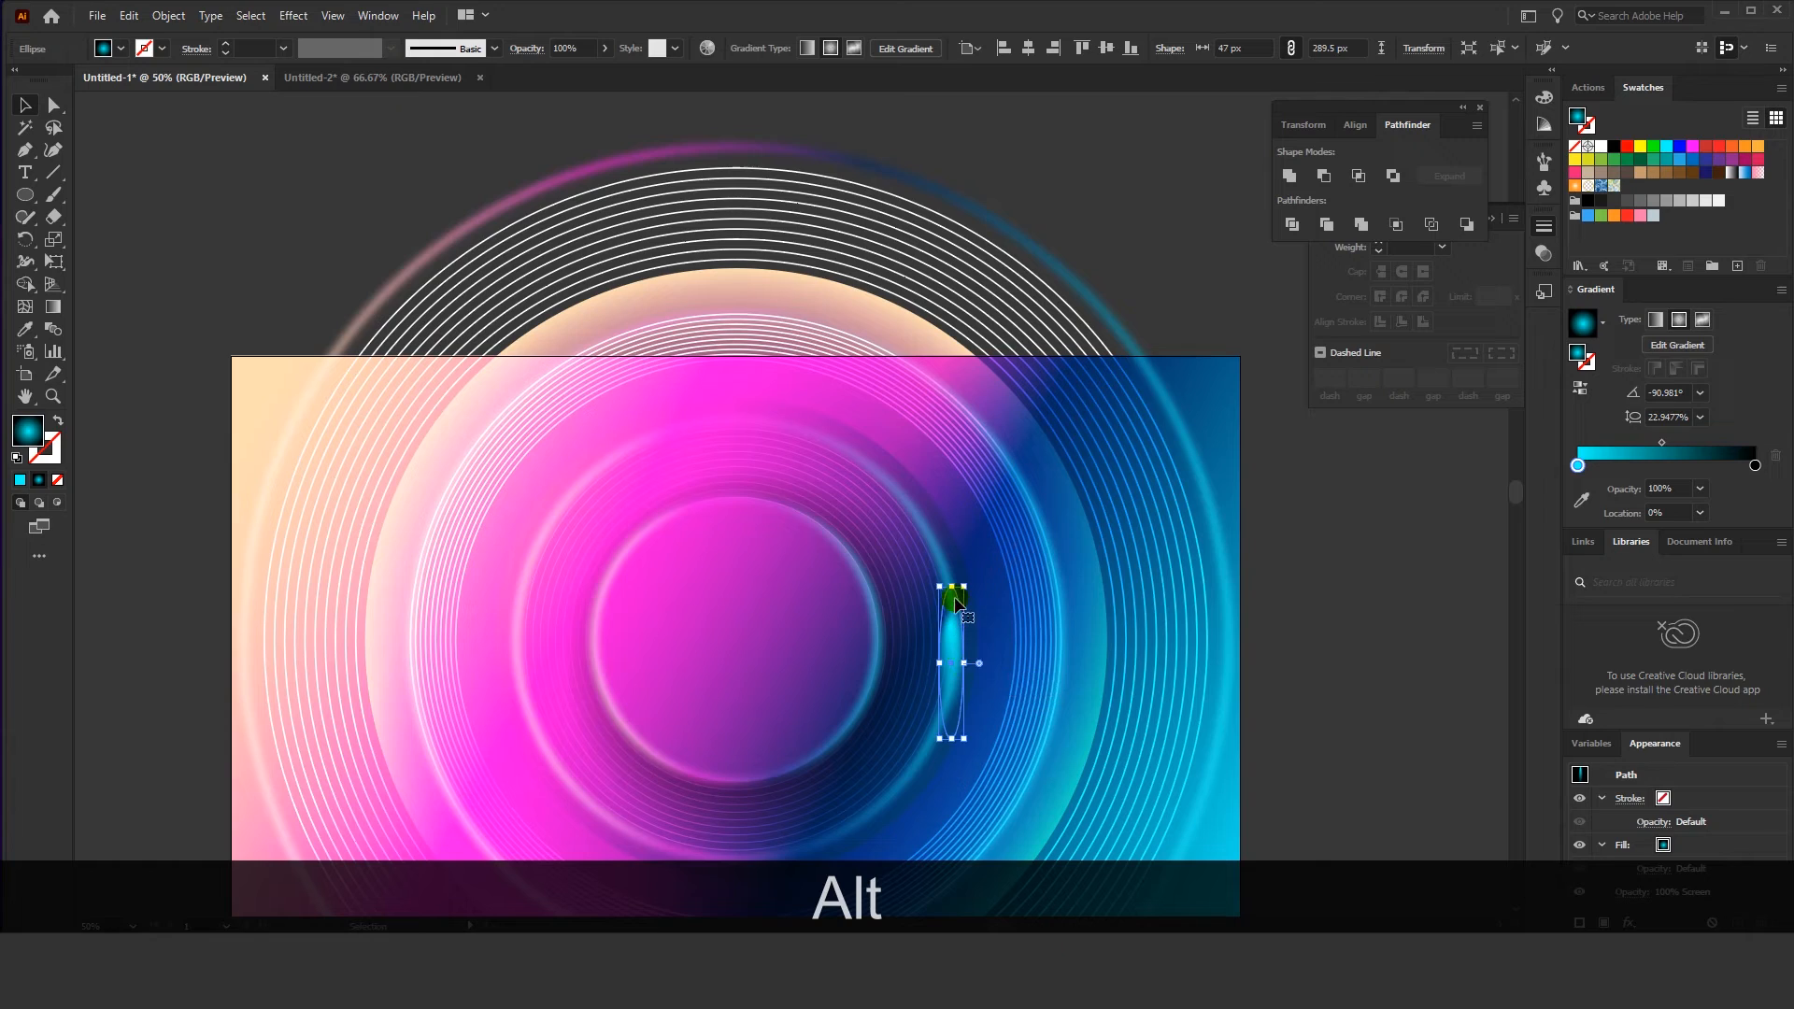
left_click_drag(950, 583, 953, 628)
left_click_drag(961, 561, 992, 595)
Refit the radial gradient along the tilted ellipse with an aspect ratio of about 11.8% and the cyan stop at about 4.3%
key("g")
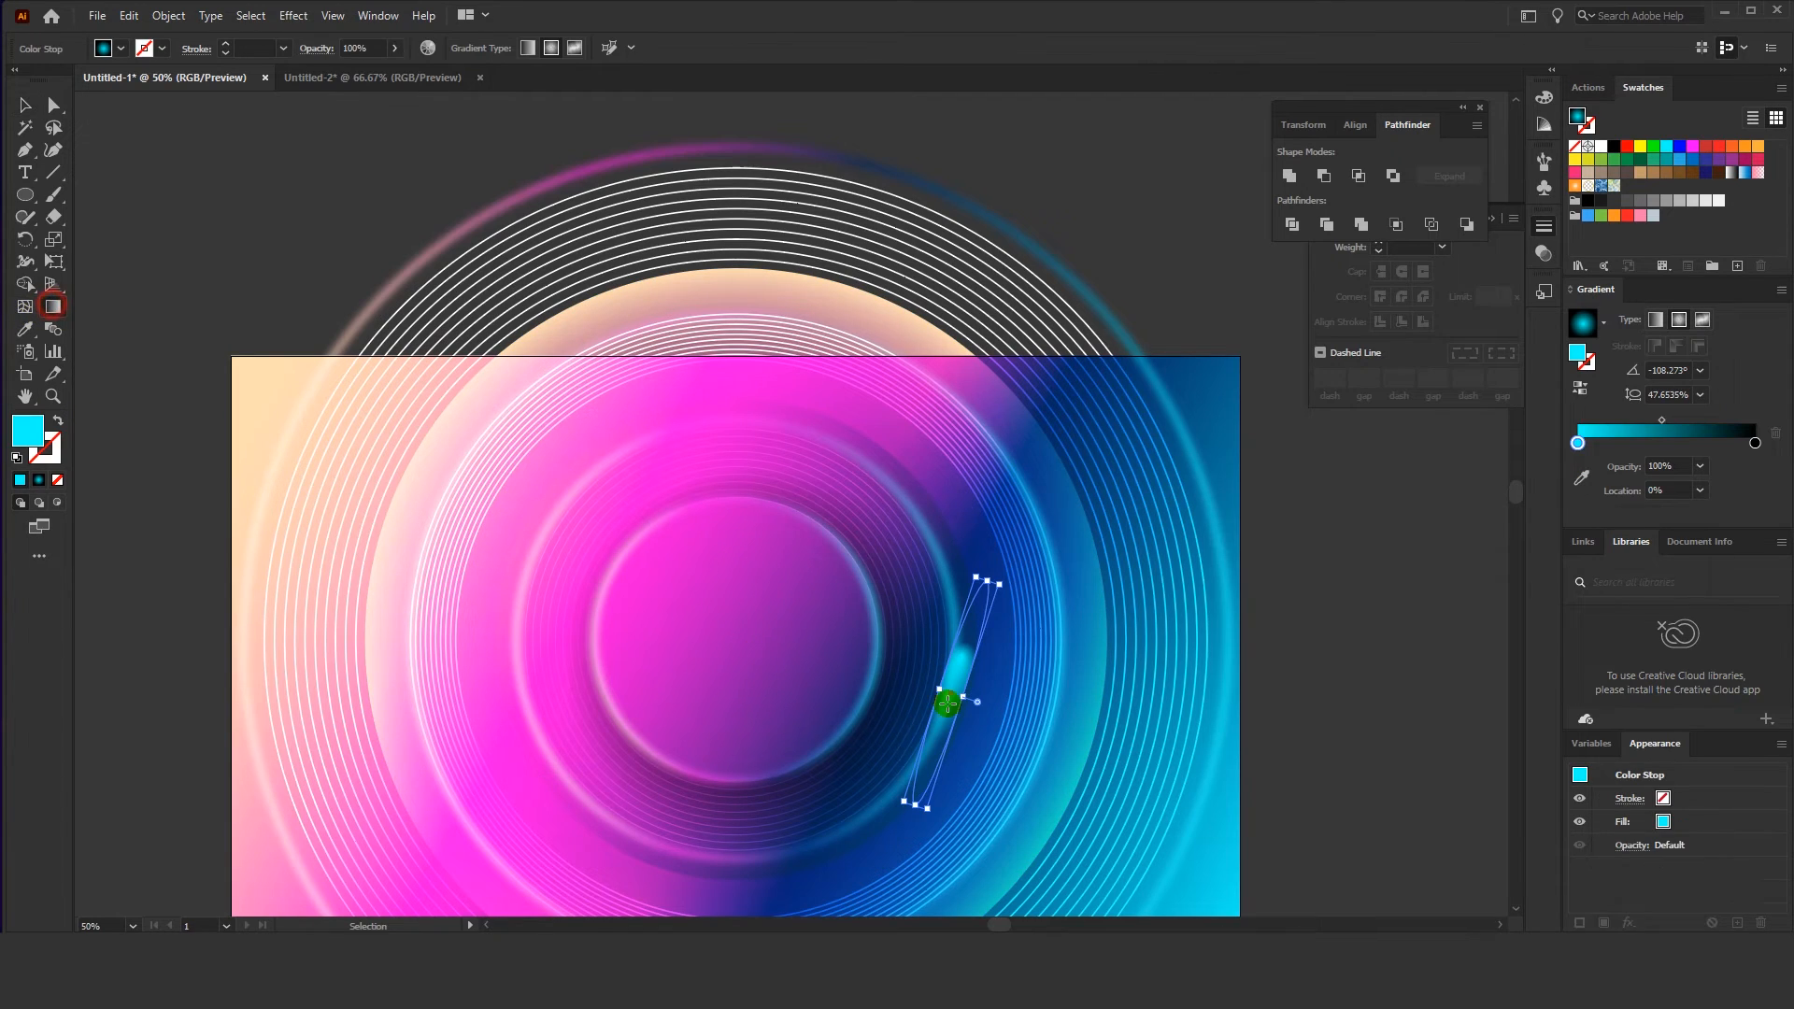
scroll(949, 697, "up", 3)
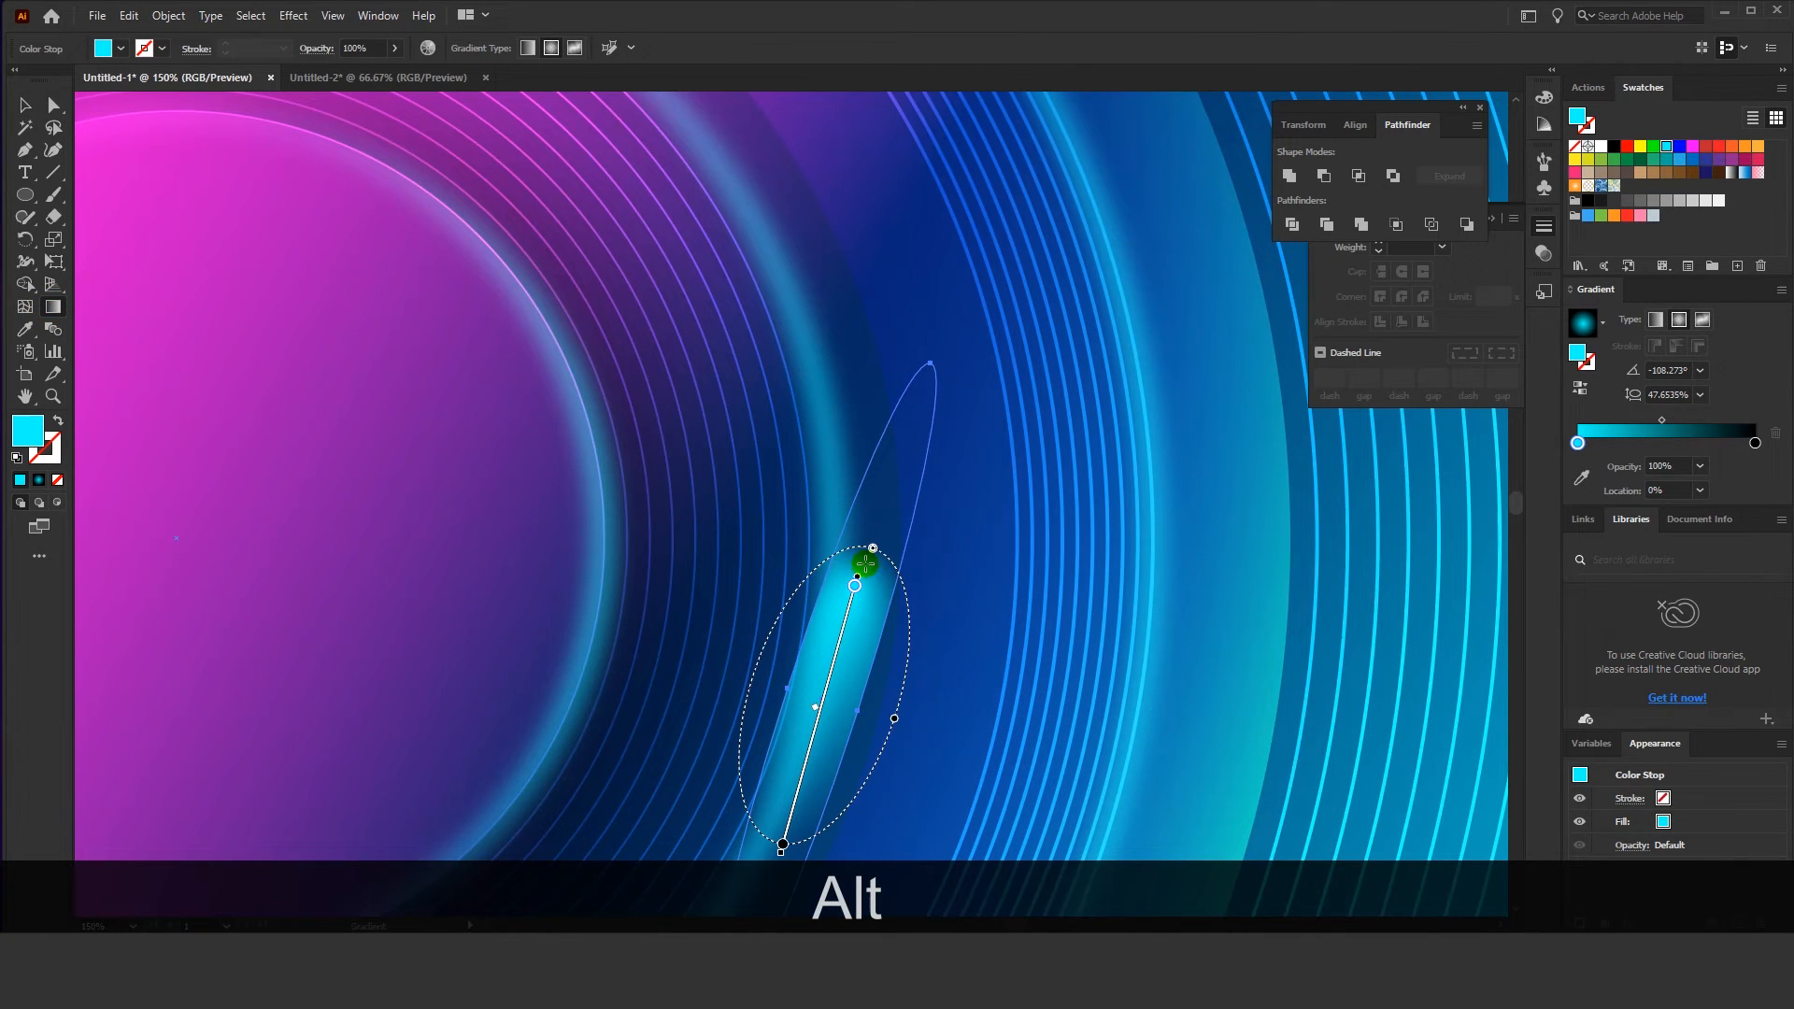
left_click_drag(865, 564, 993, 180)
left_click_drag(944, 737, 853, 700)
left_click_drag(875, 534, 882, 514)
scroll(967, 591, "down", 2)
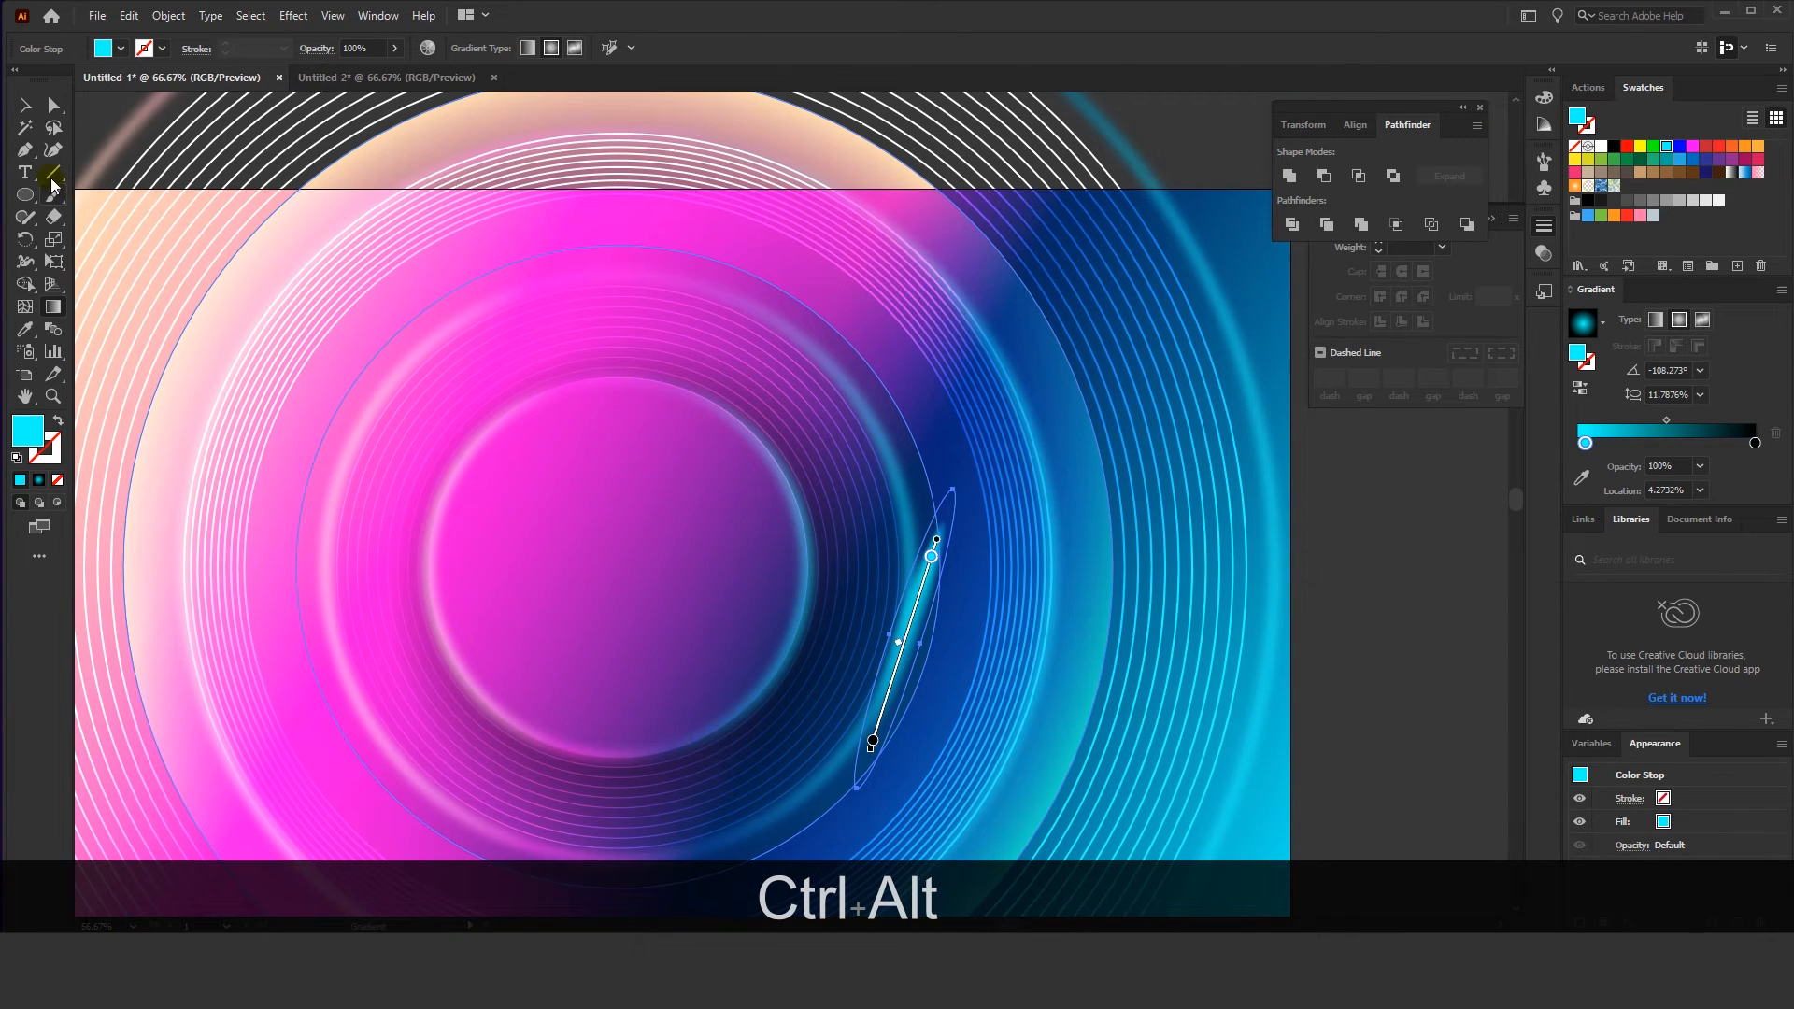
Widen the tilted cyan ellipse to about 87.7 px
left_click(28, 102)
scroll(975, 501, "down", 3)
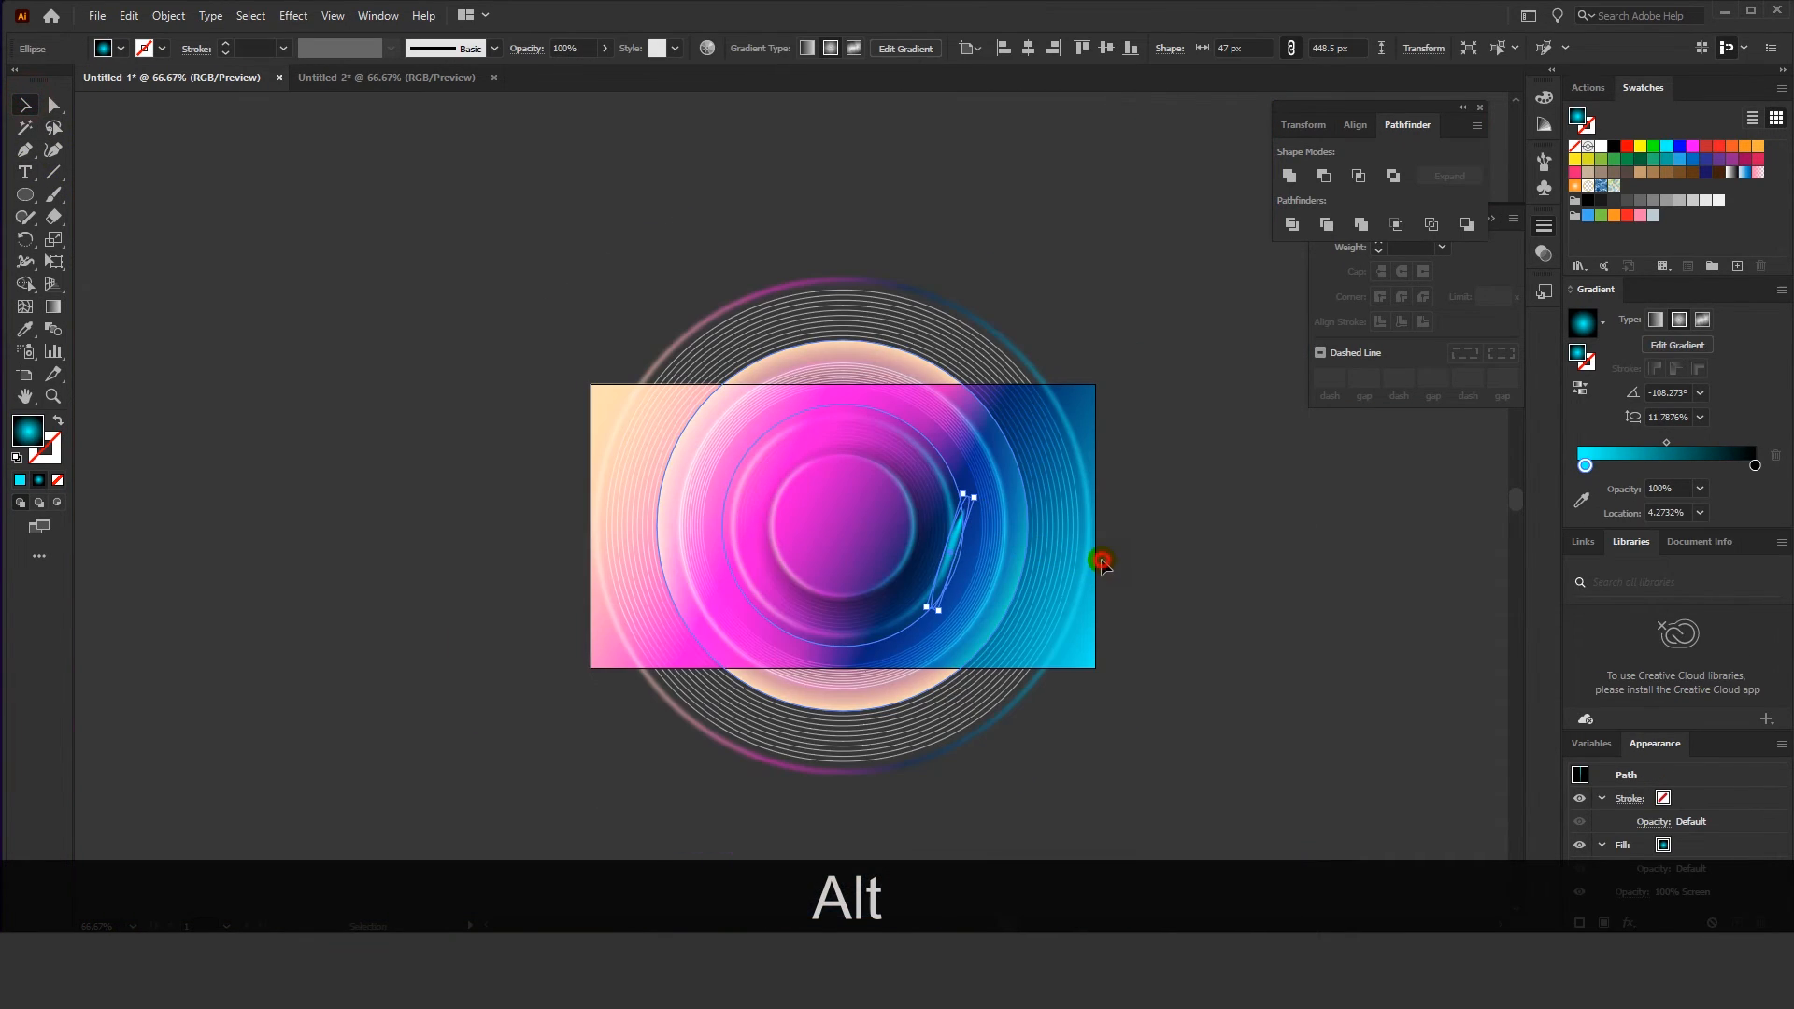
left_click(1102, 560)
scroll(1006, 529, "up", 2)
left_click(914, 544)
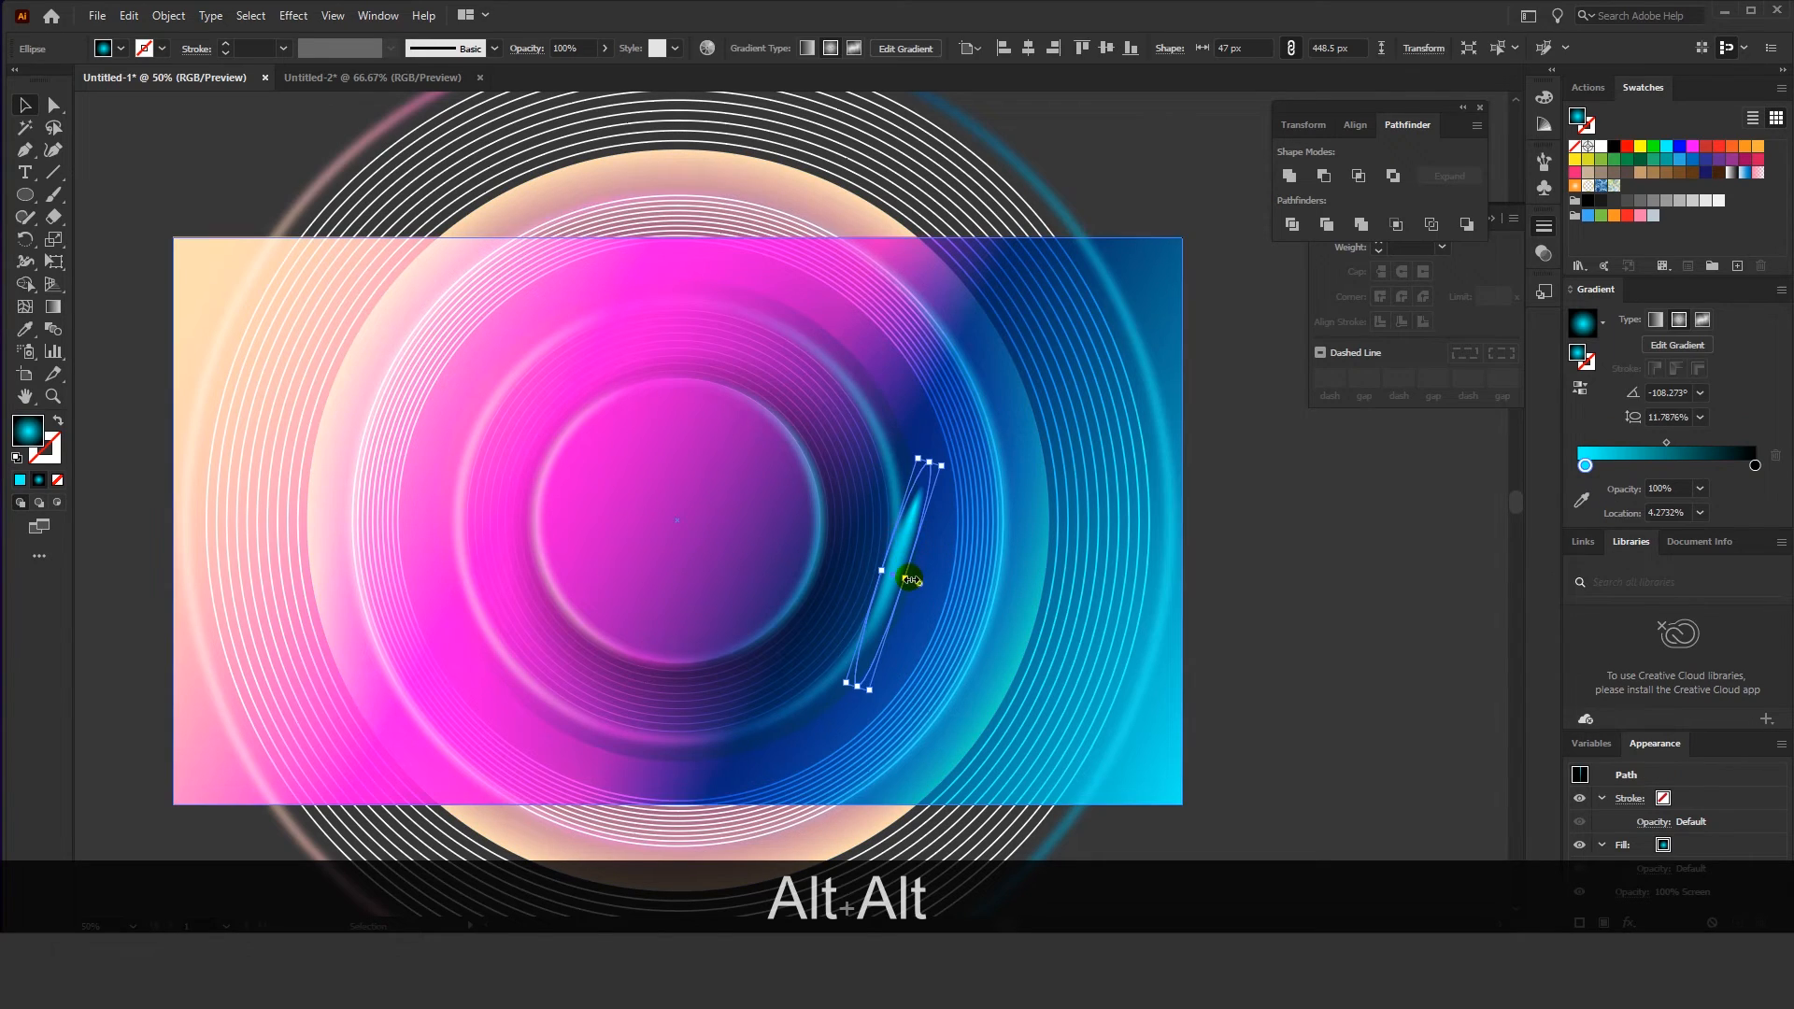
left_click_drag(913, 568, 928, 581)
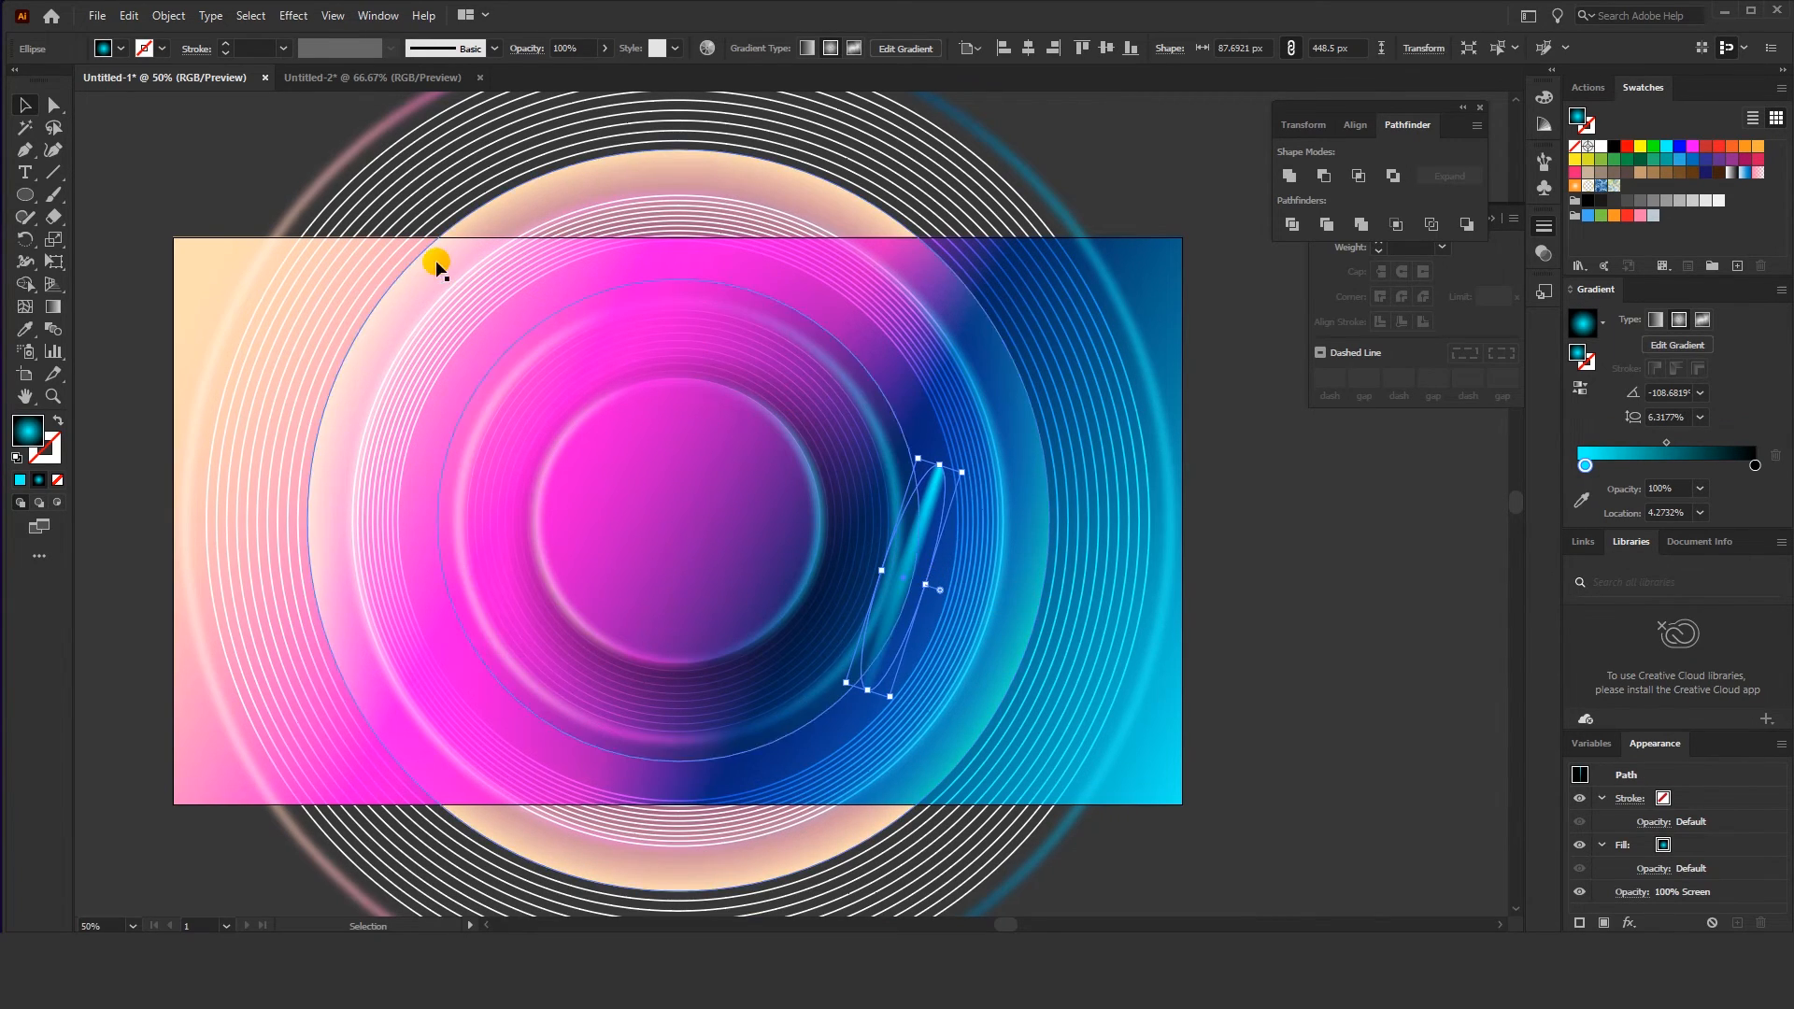
Move the radial gradient inward from the widened ellipse's upper tip so that it lies inside the outline
left_click(54, 307)
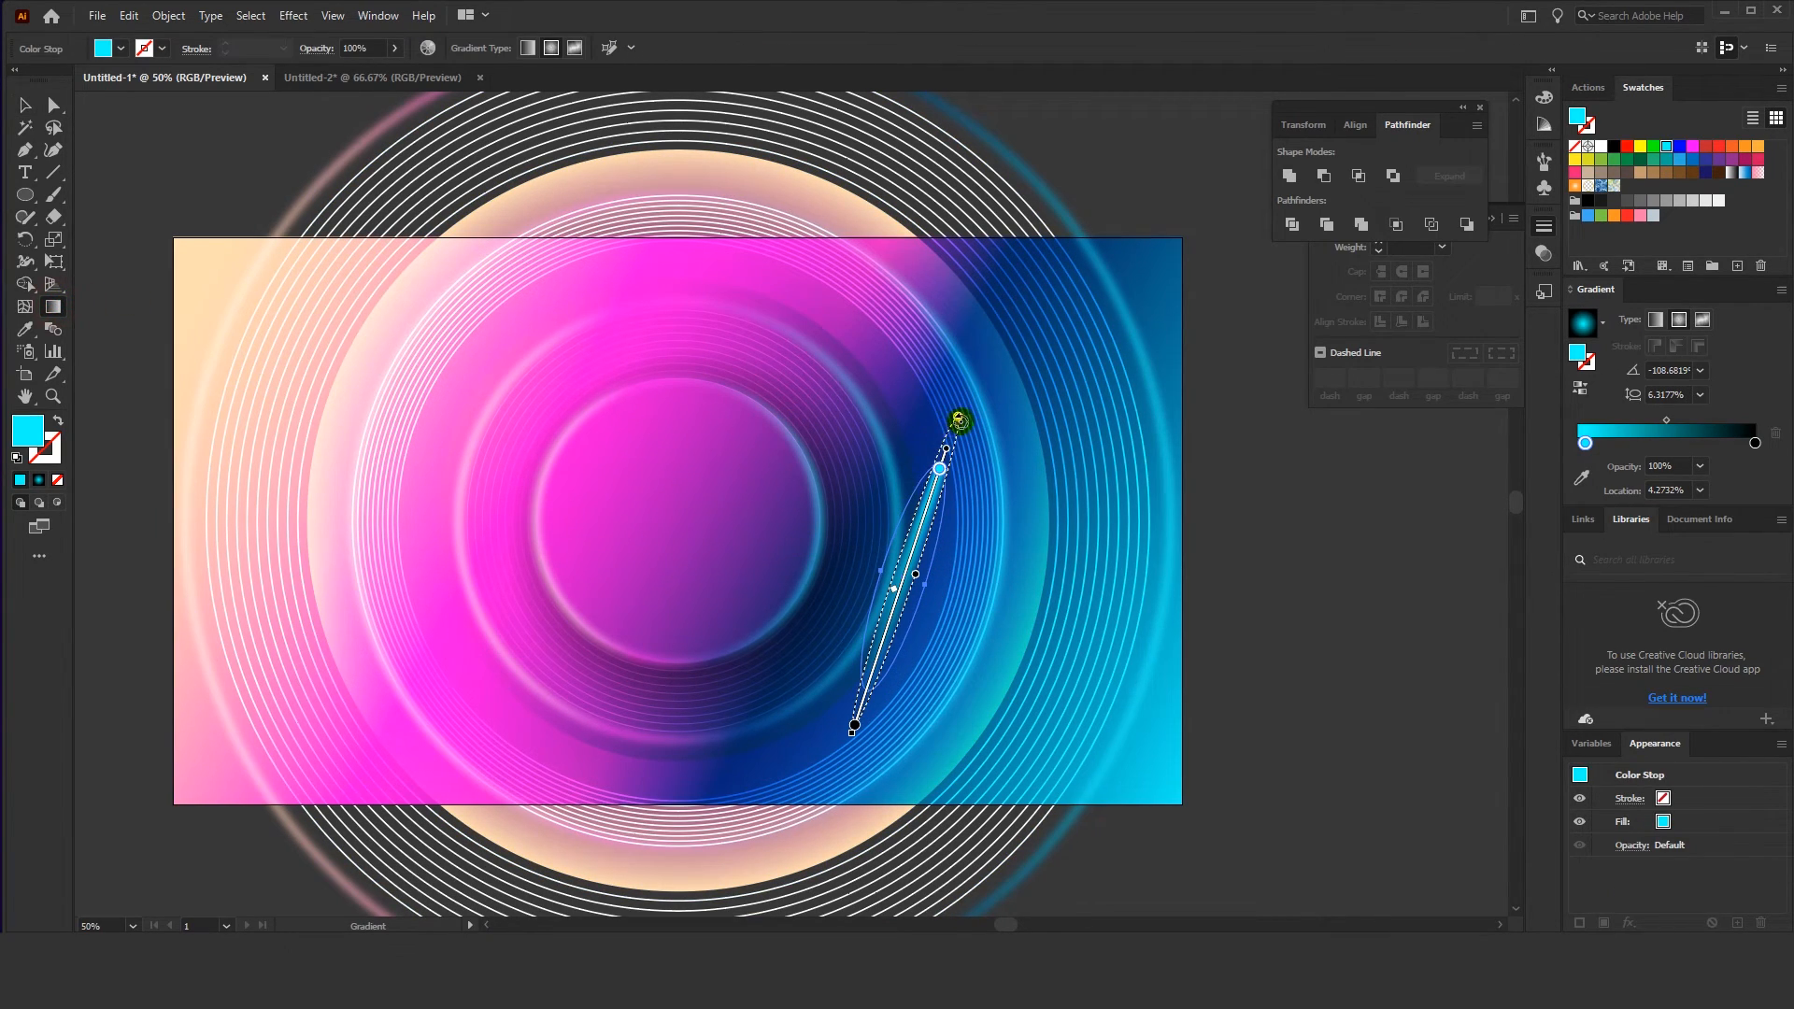
scroll(939, 497, "up", 2)
left_click_drag(974, 340, 929, 470)
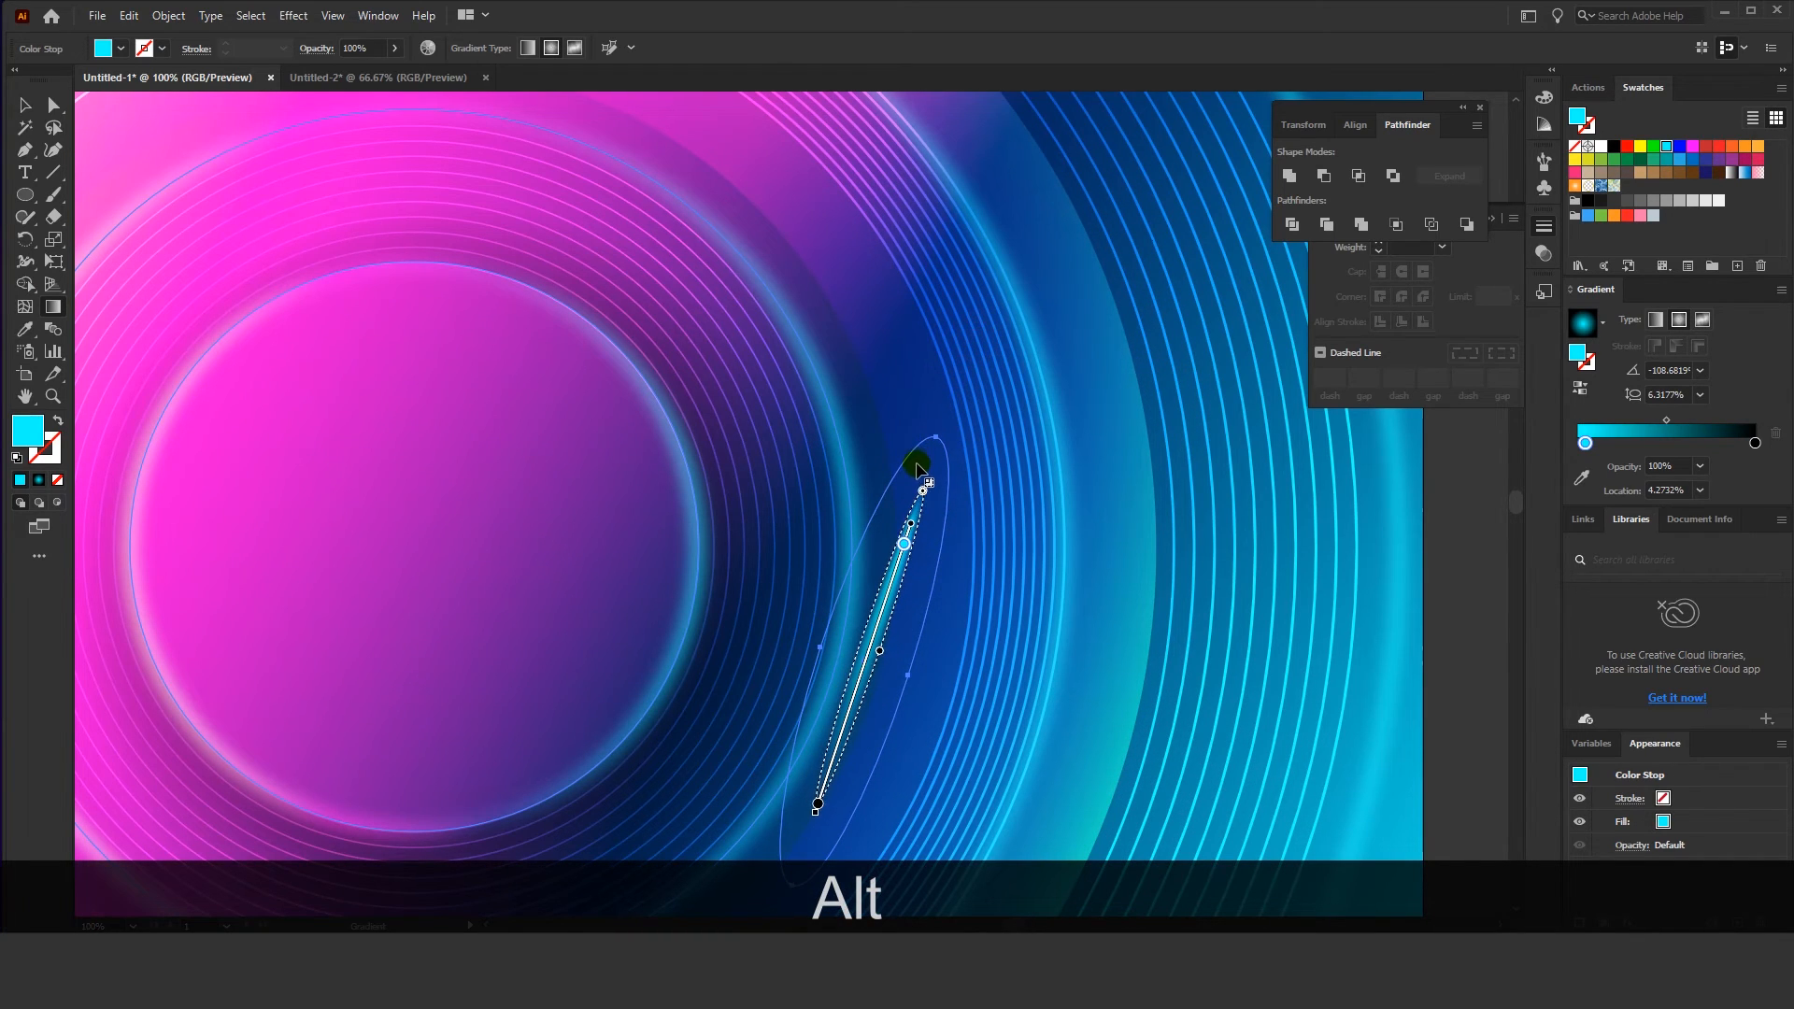
mouse_move(882, 651)
left_mouse_down()
mouse_move(903, 667)
mouse_move(889, 651)
left_mouse_up()
key("ctrl+z")
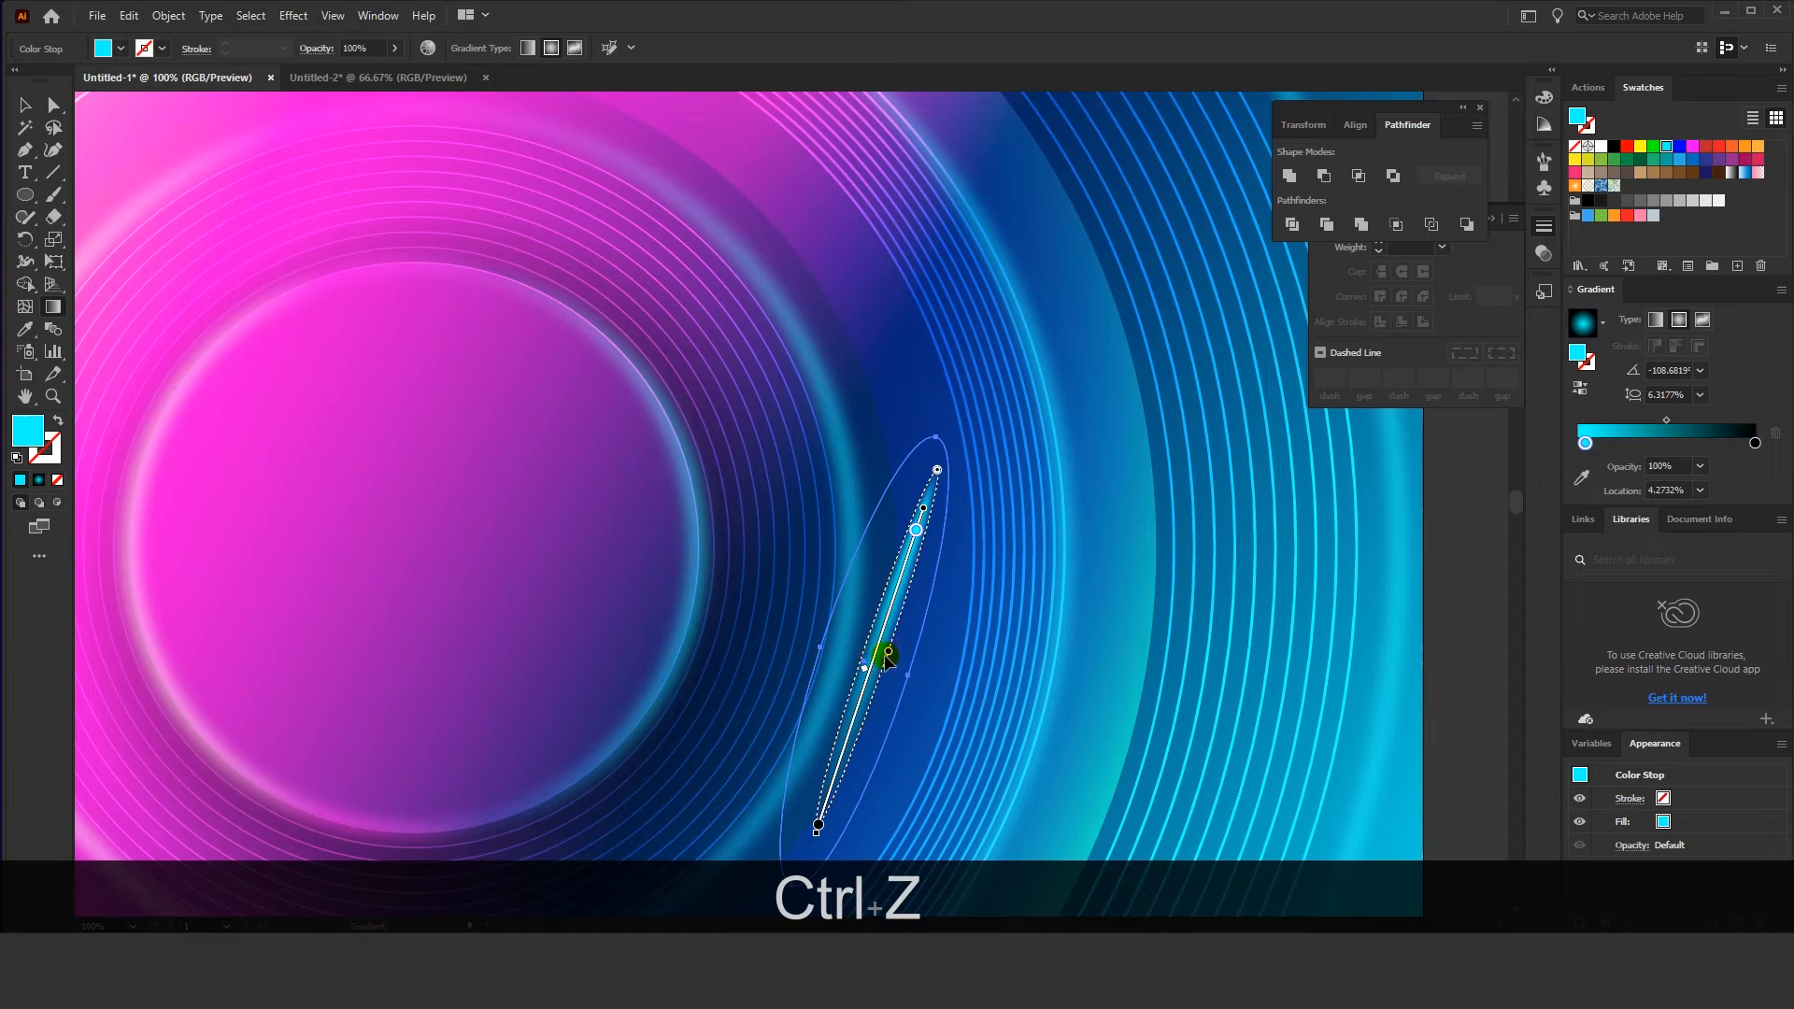
key("ctrl+z")
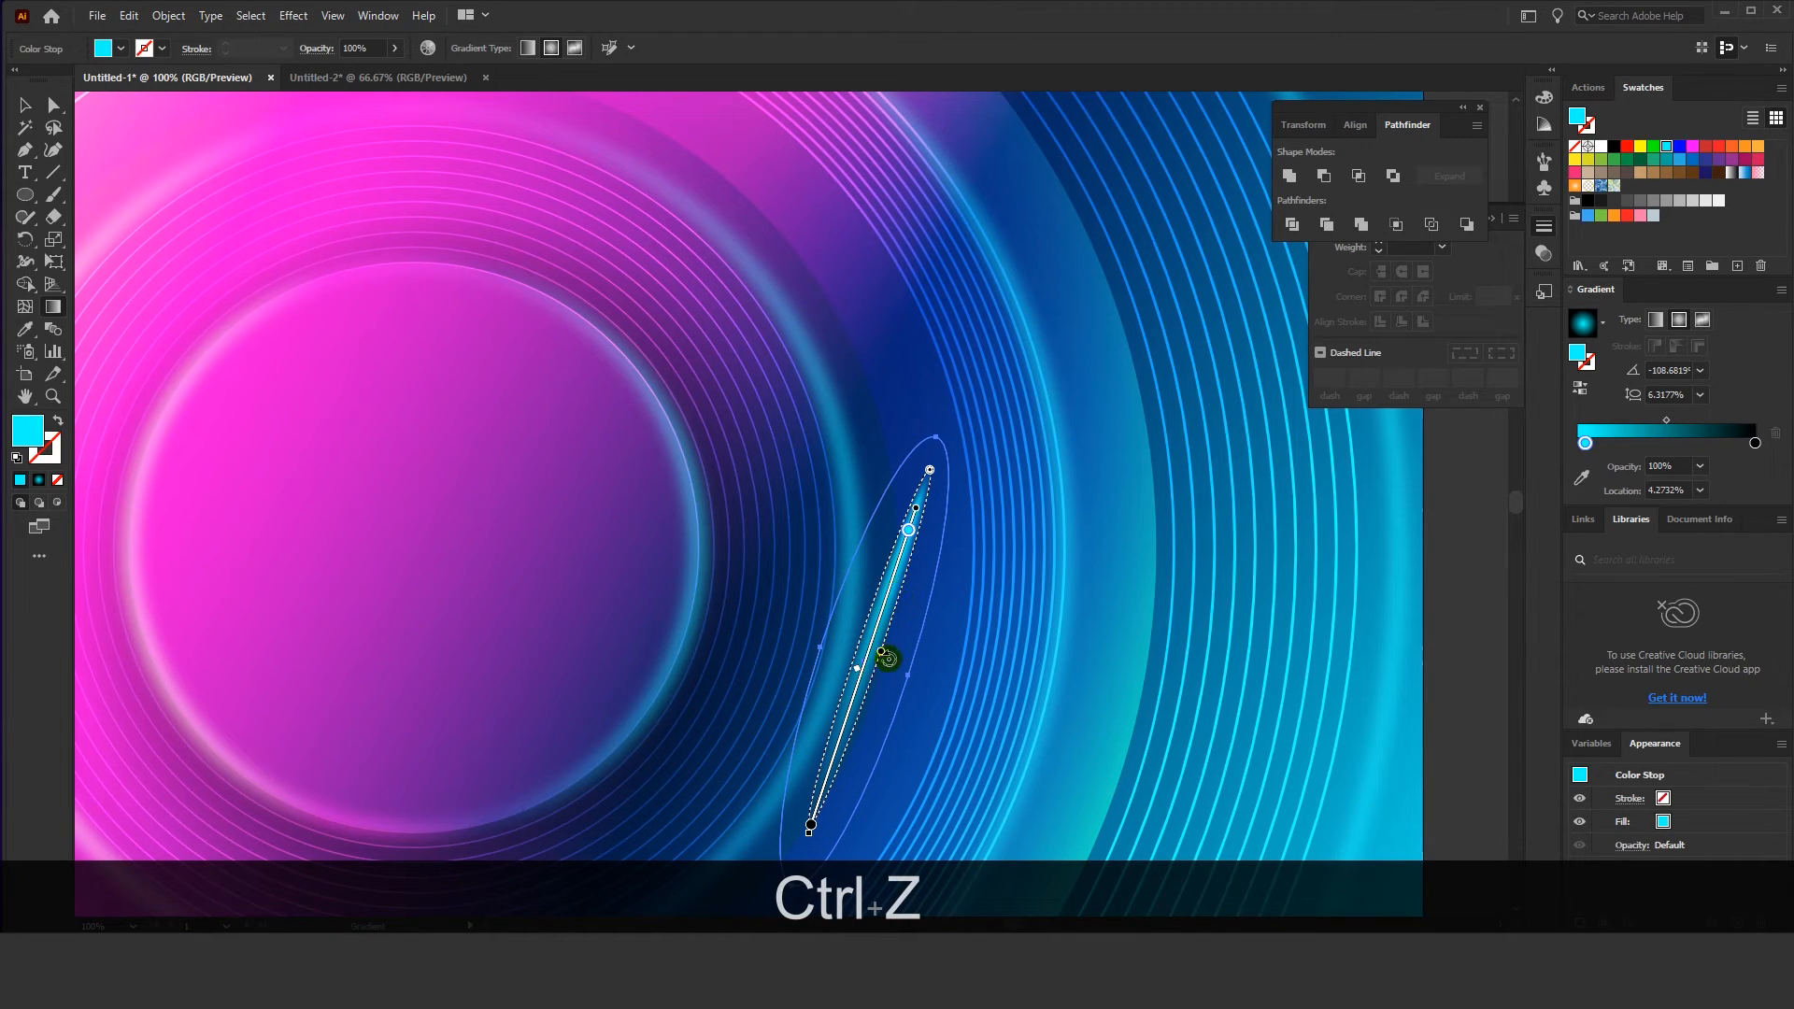
Widen the radial gradient to an aspect ratio of about 21.4% and reposition it along the ellipse's long axis
left_click_drag(881, 653, 907, 661)
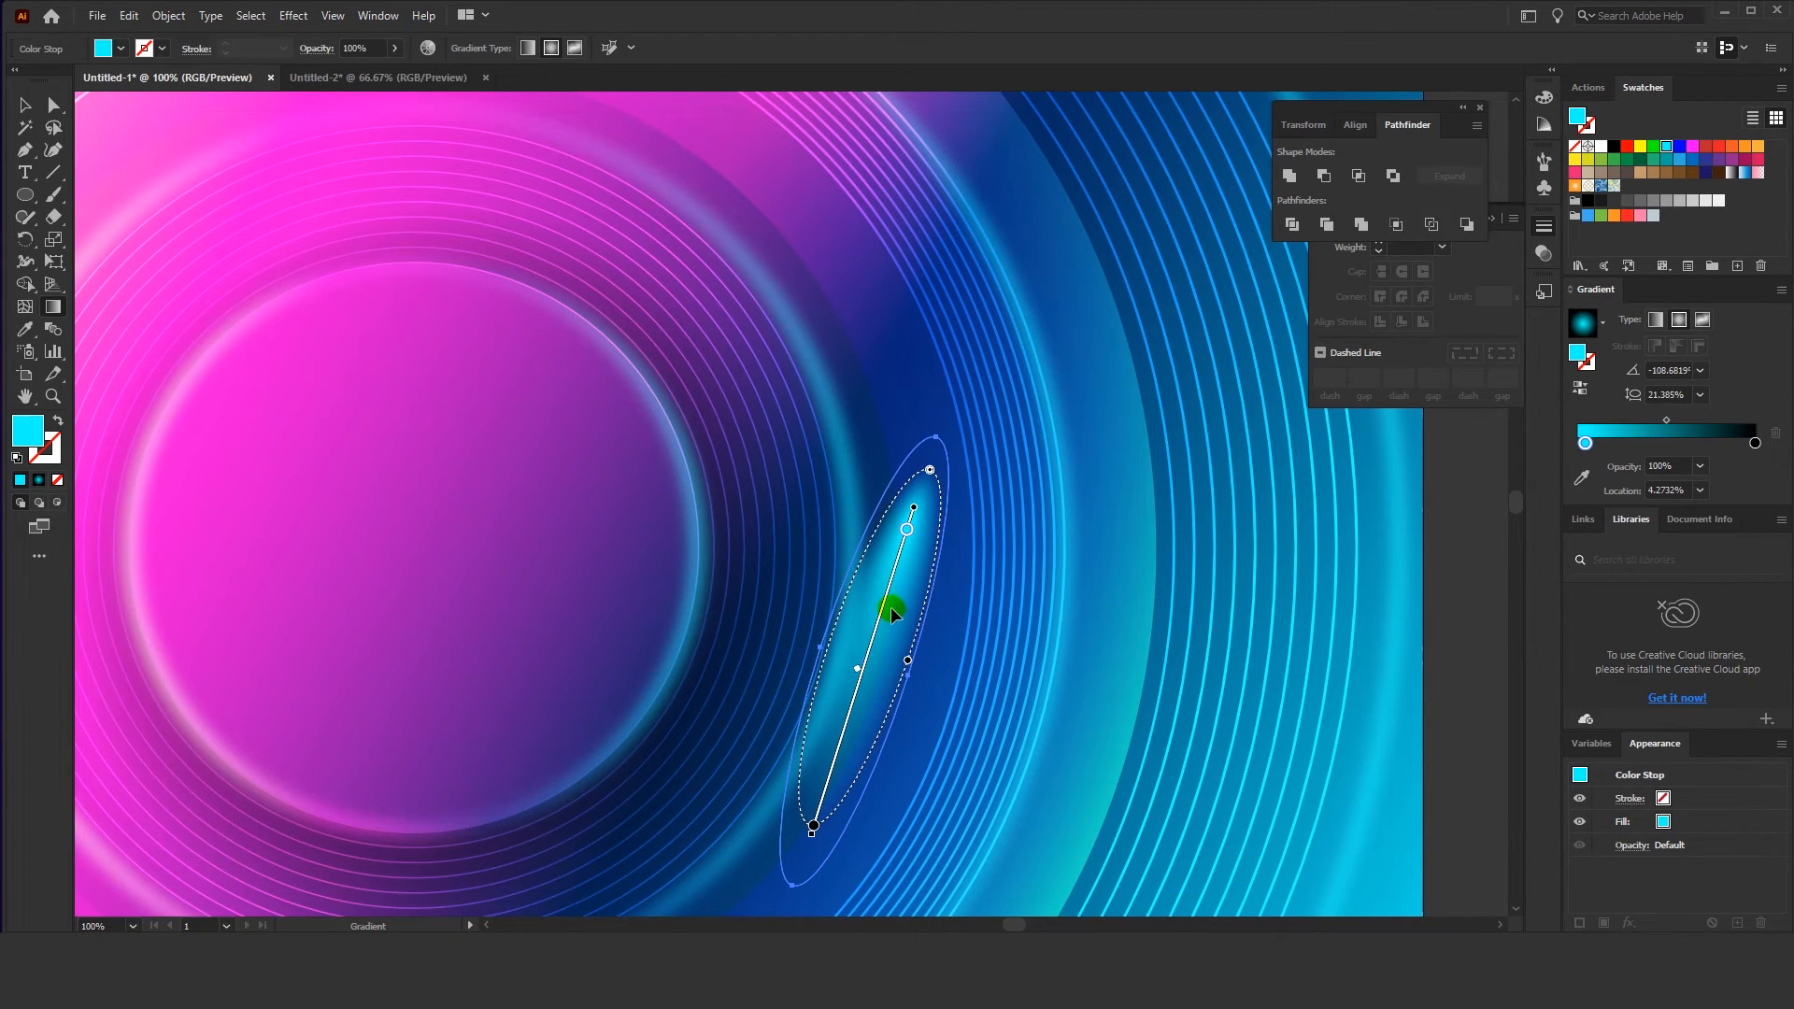
left_click_drag(888, 583, 884, 595)
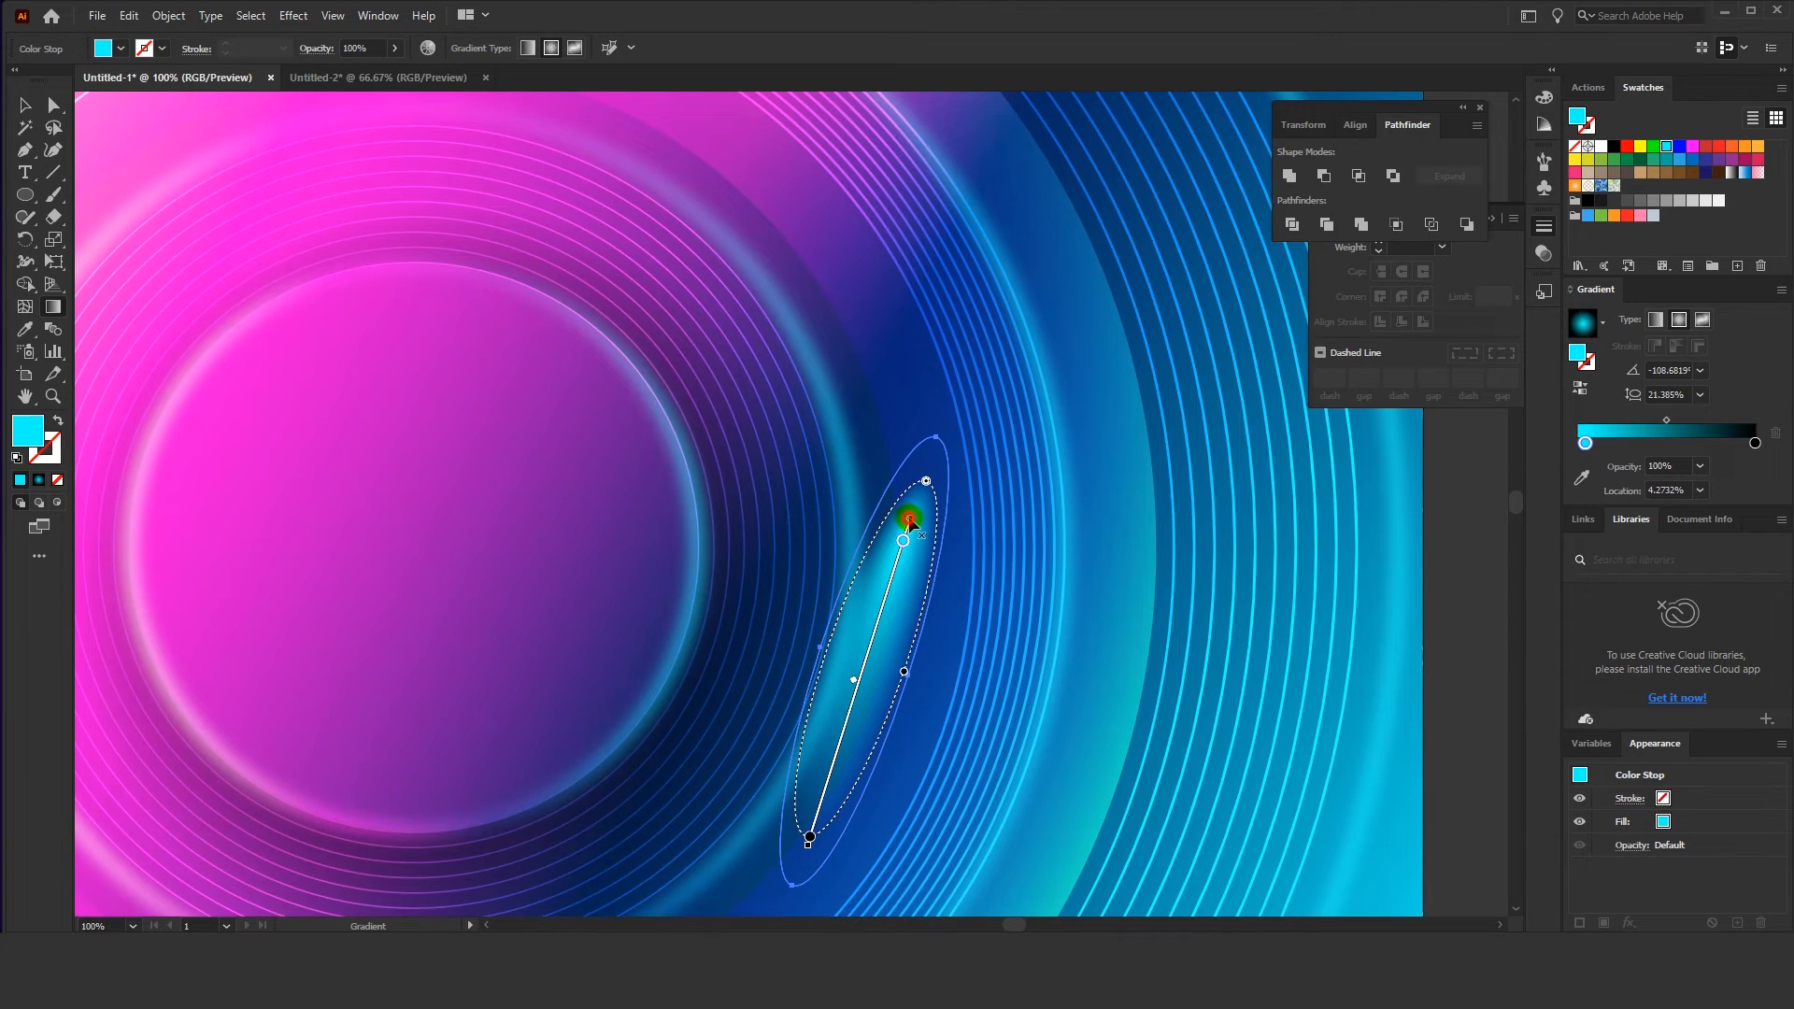
left_click_drag(909, 516, 917, 495)
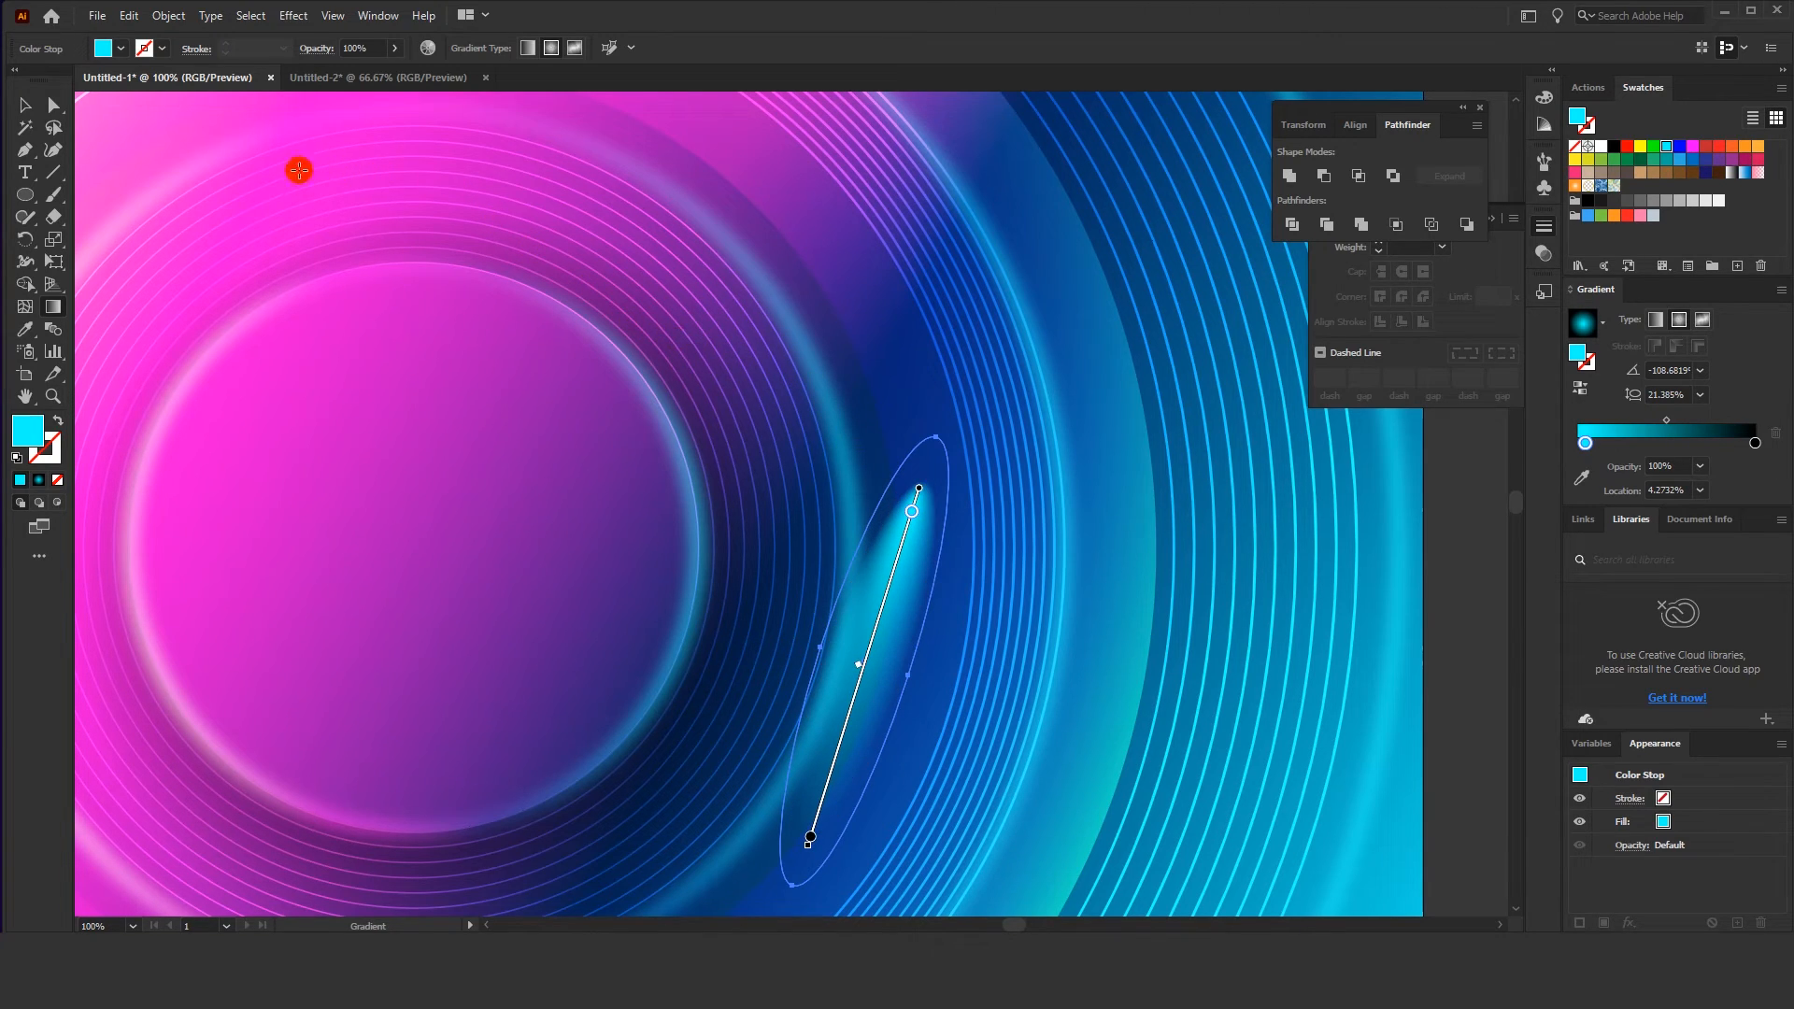
left_click(36, 108)
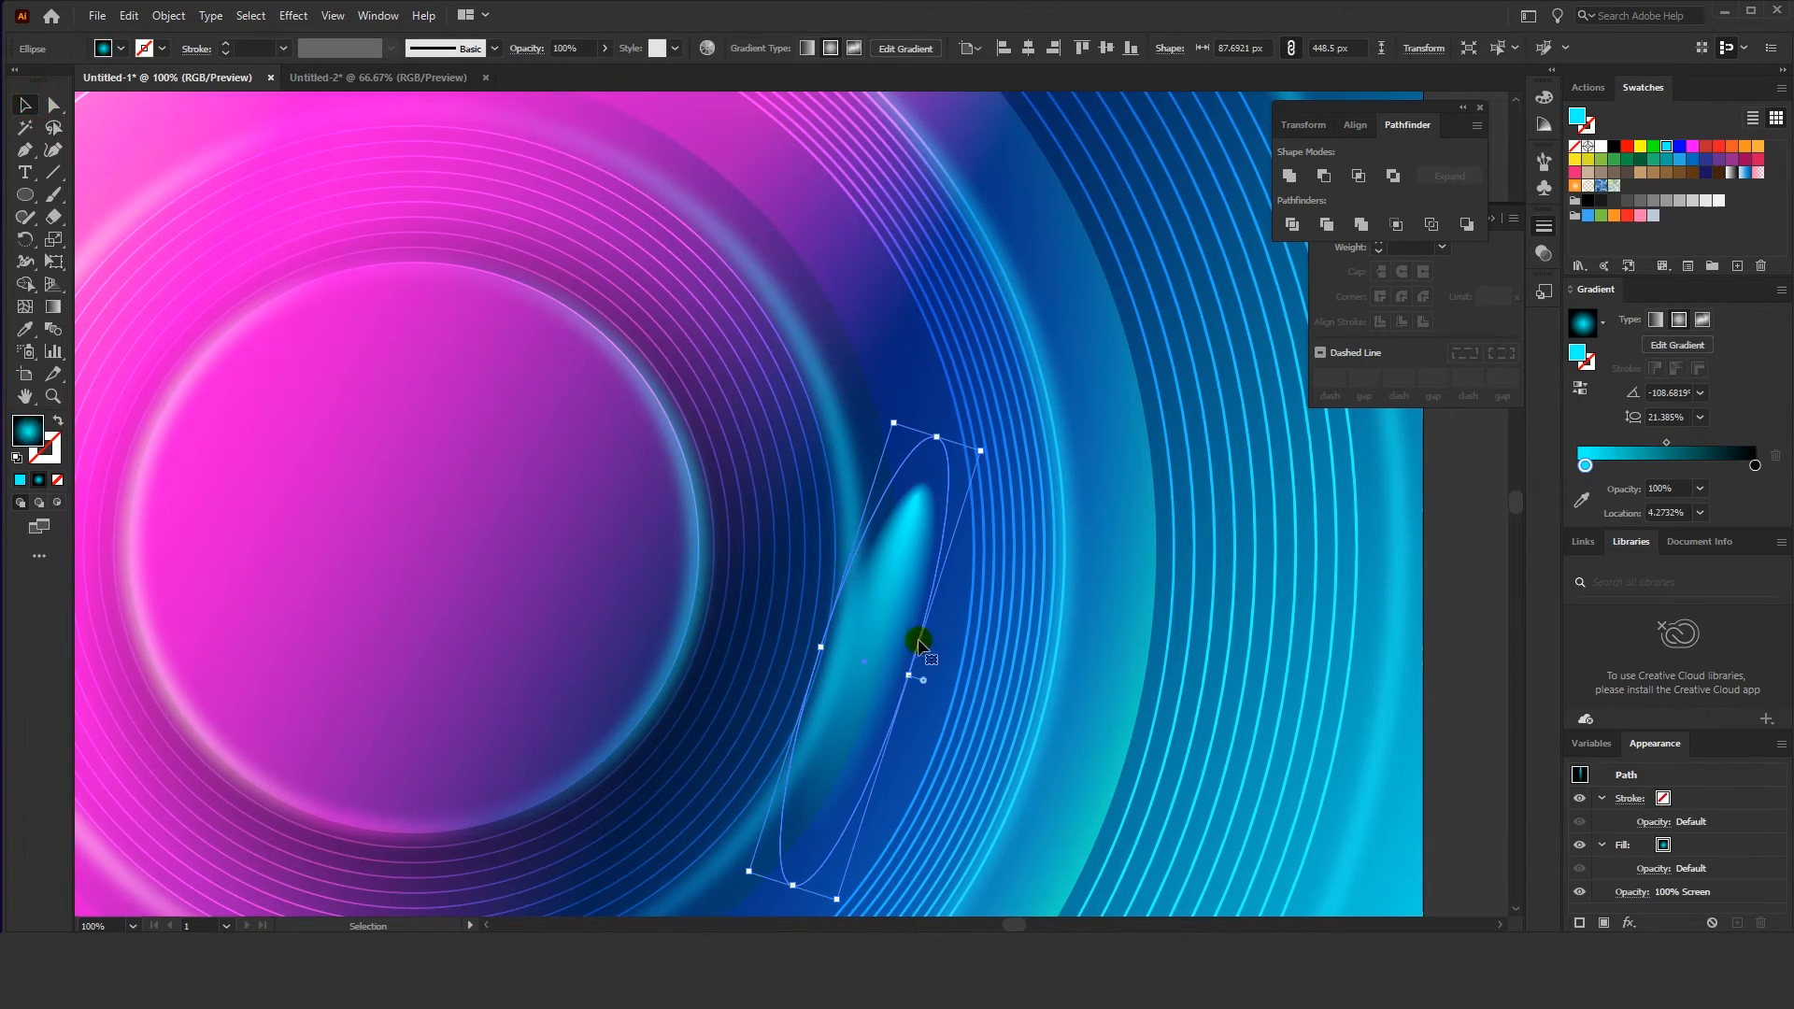
Scale the cyan ellipse down to about 64.1 by 329.3 px and move it against the ring around the central circle
left_click_drag(913, 673, 897, 673)
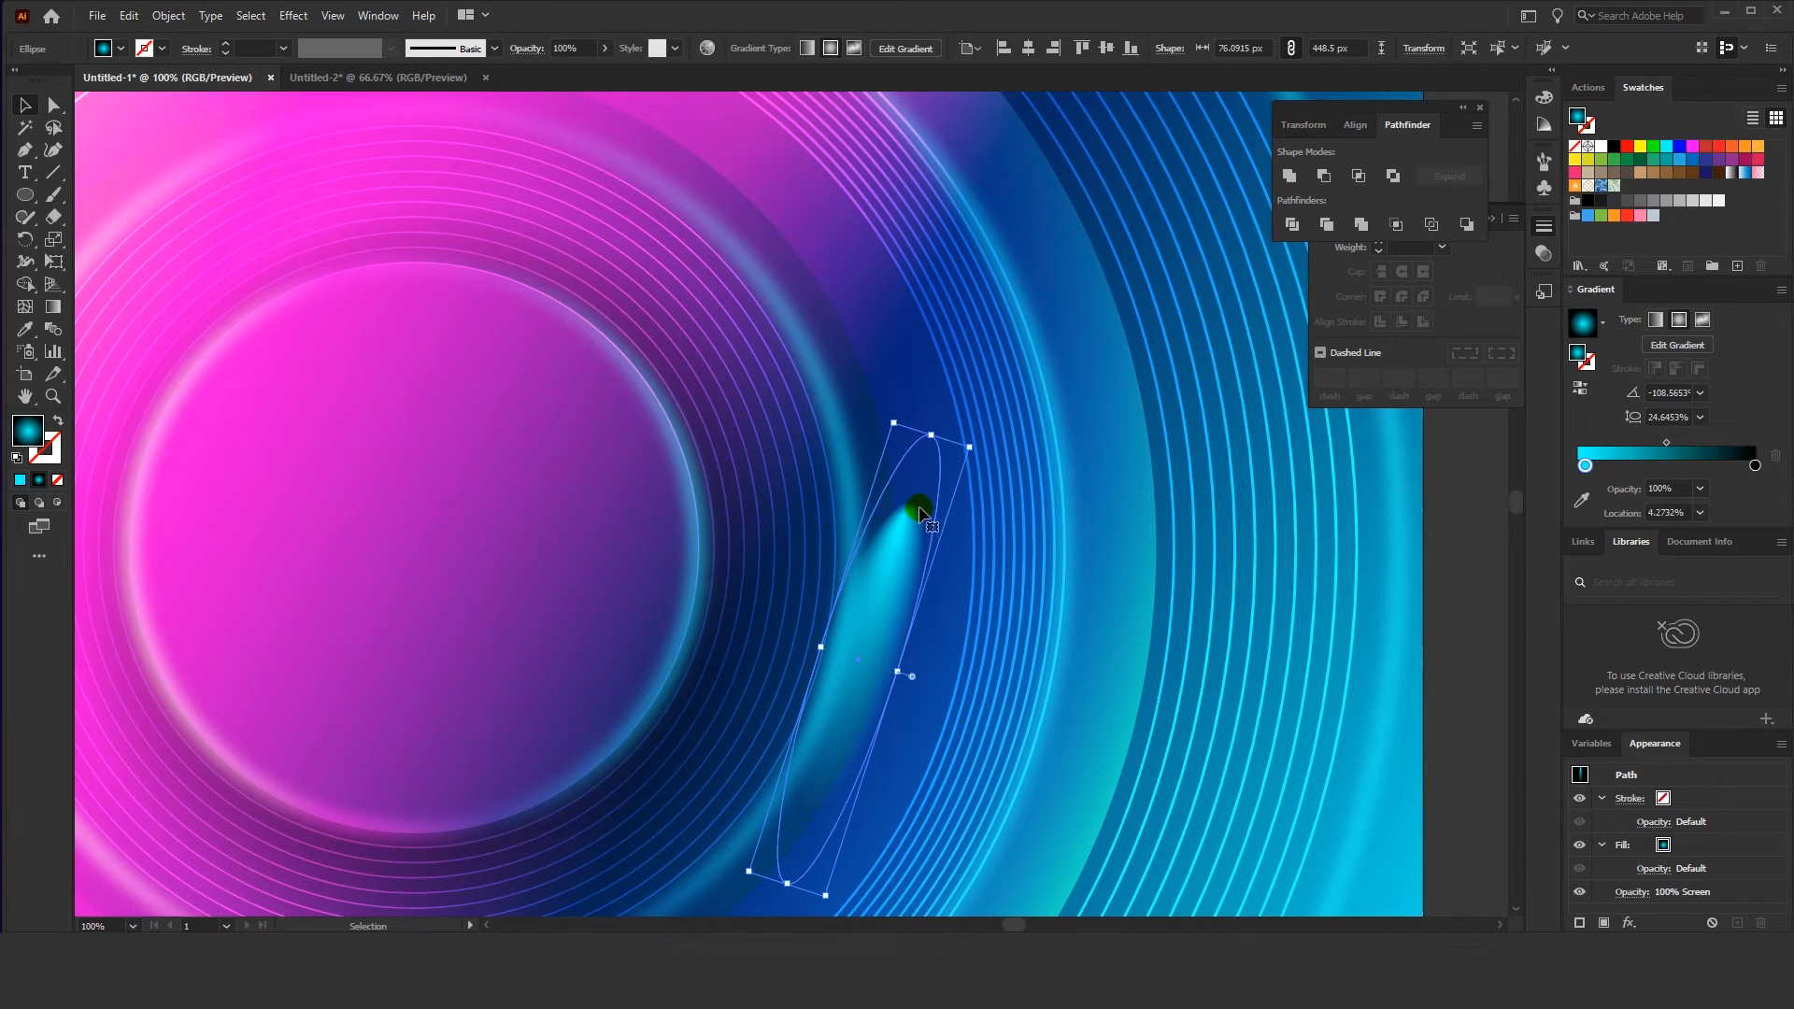
key("ctrl+z")
left_click_drag(981, 451, 937, 497)
left_click_drag(867, 623, 838, 586)
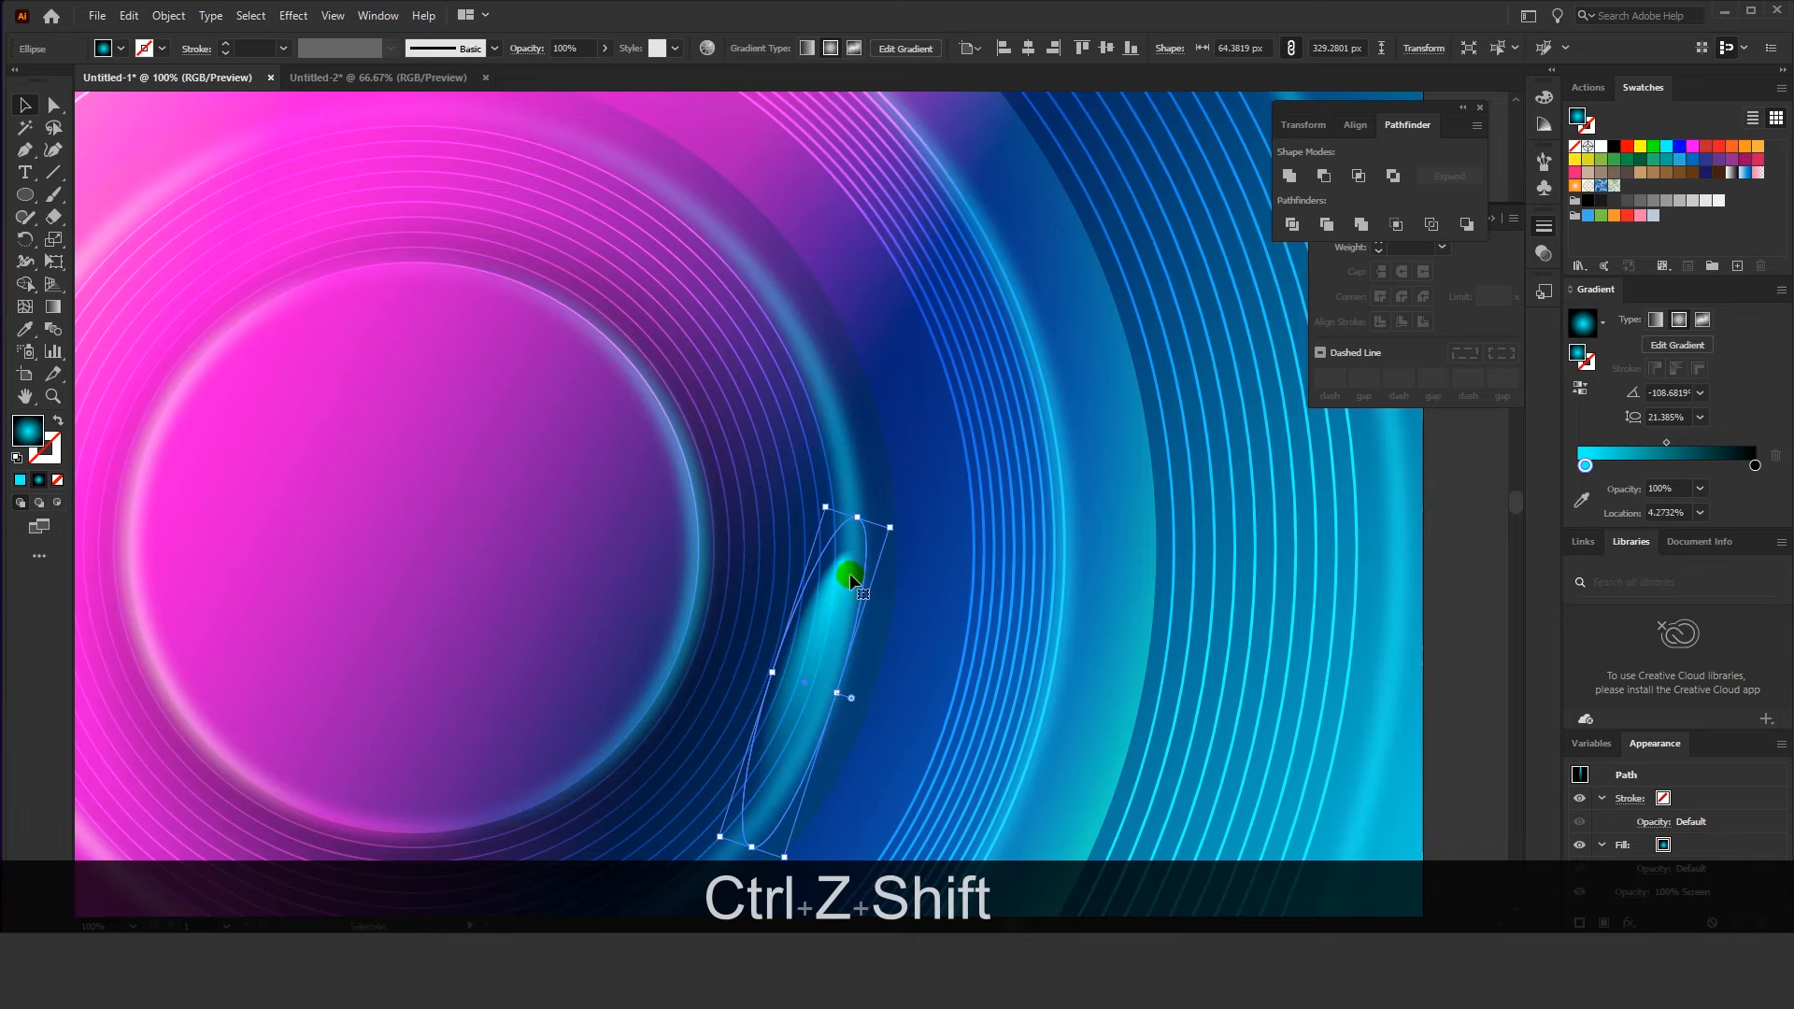
left_click_drag(832, 692, 828, 684)
Narrow the small flare's radial gradient to an aspect ratio of about 17.7%
left_click(52, 305)
left_click(818, 665)
left_click(25, 105)
Paste a copy of the flare ellipse in front, scale it to about 39 by 200.3 px and center it on the flare's bright part
key("ctrl+c")
key("ctrl+f")
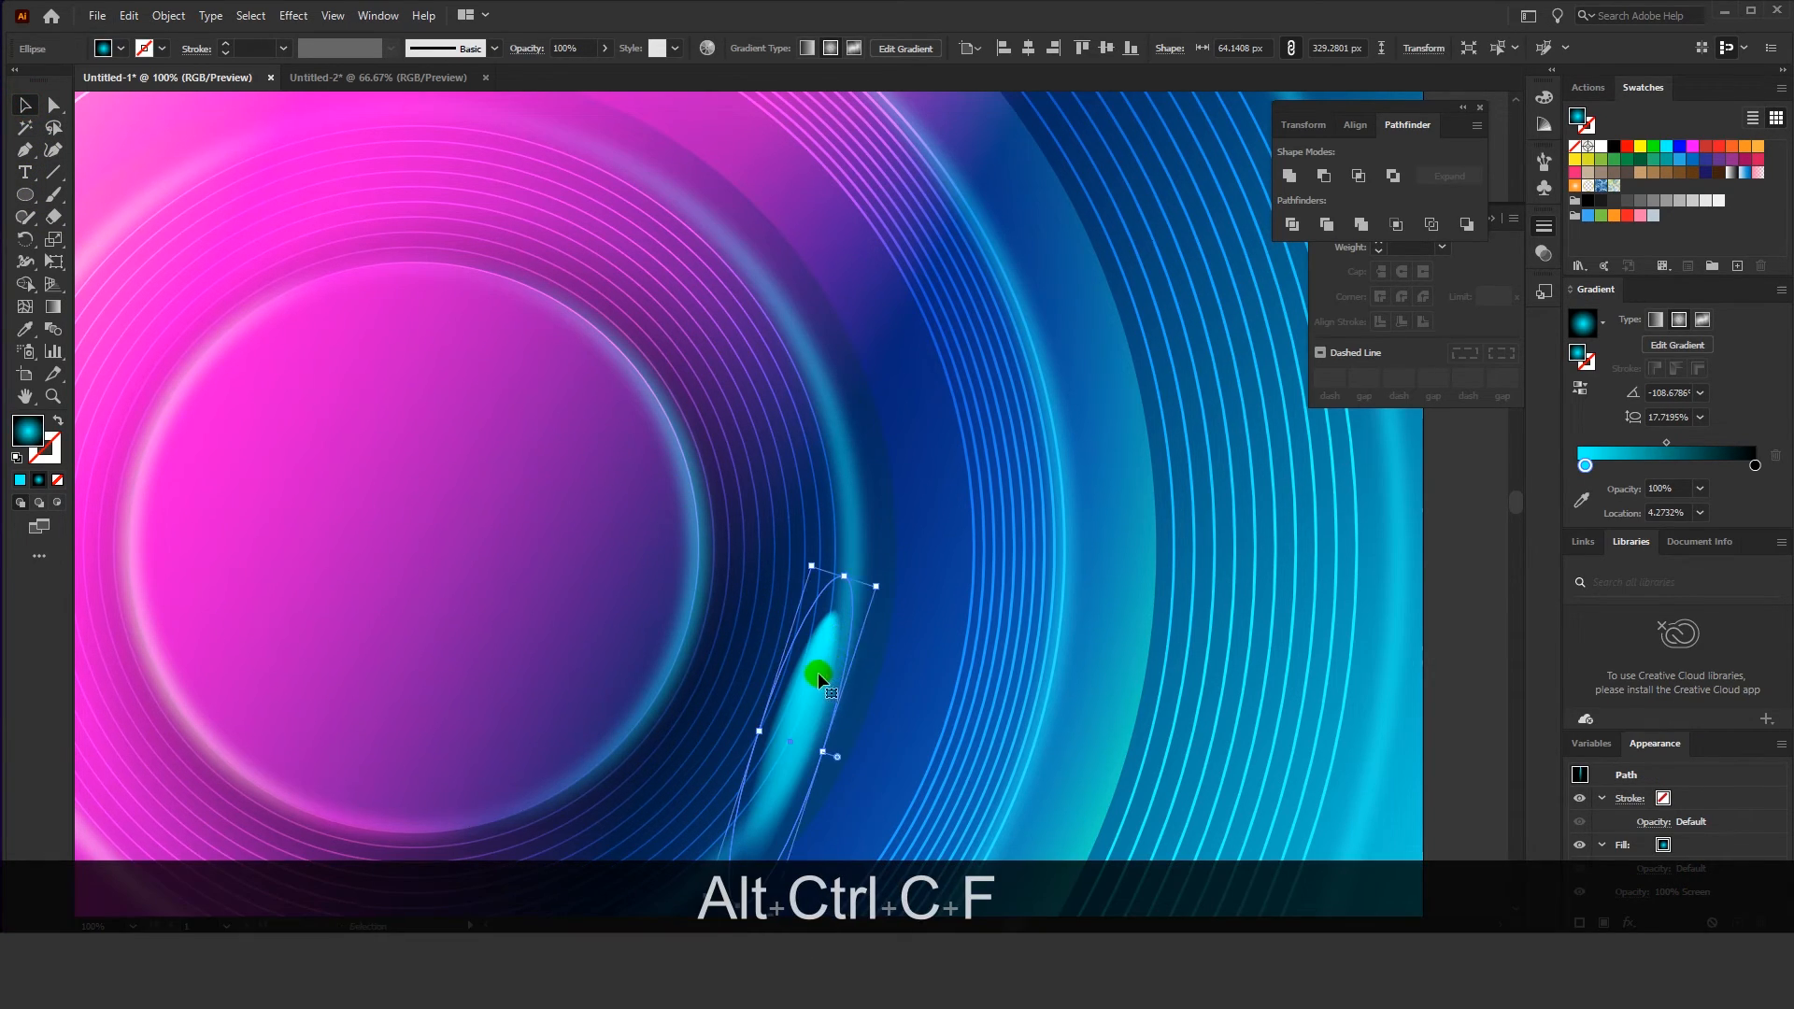
mouse_move(872, 585)
left_mouse_down()
mouse_move(848, 608)
mouse_move(859, 590)
left_mouse_up()
left_click_drag(809, 693, 823, 650)
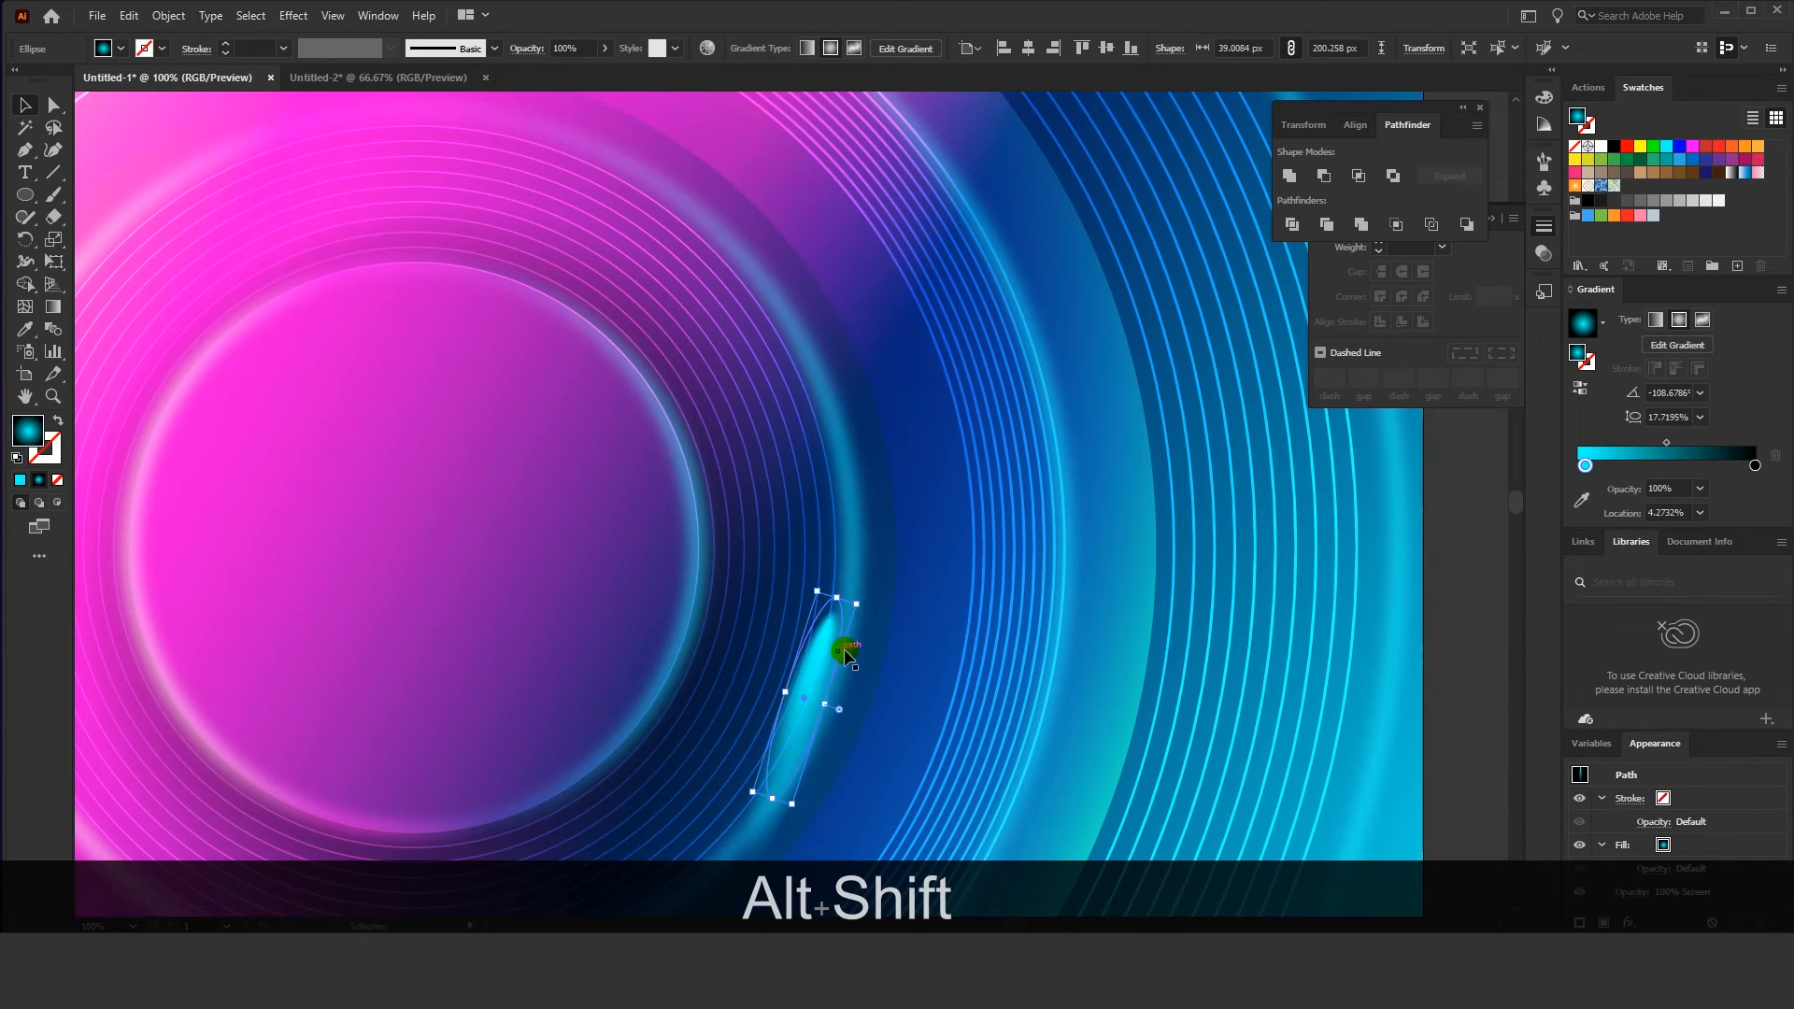
Move the copy's cyan gradient stop to about 12% and add a white stop near the gradient's start
left_click(1587, 466)
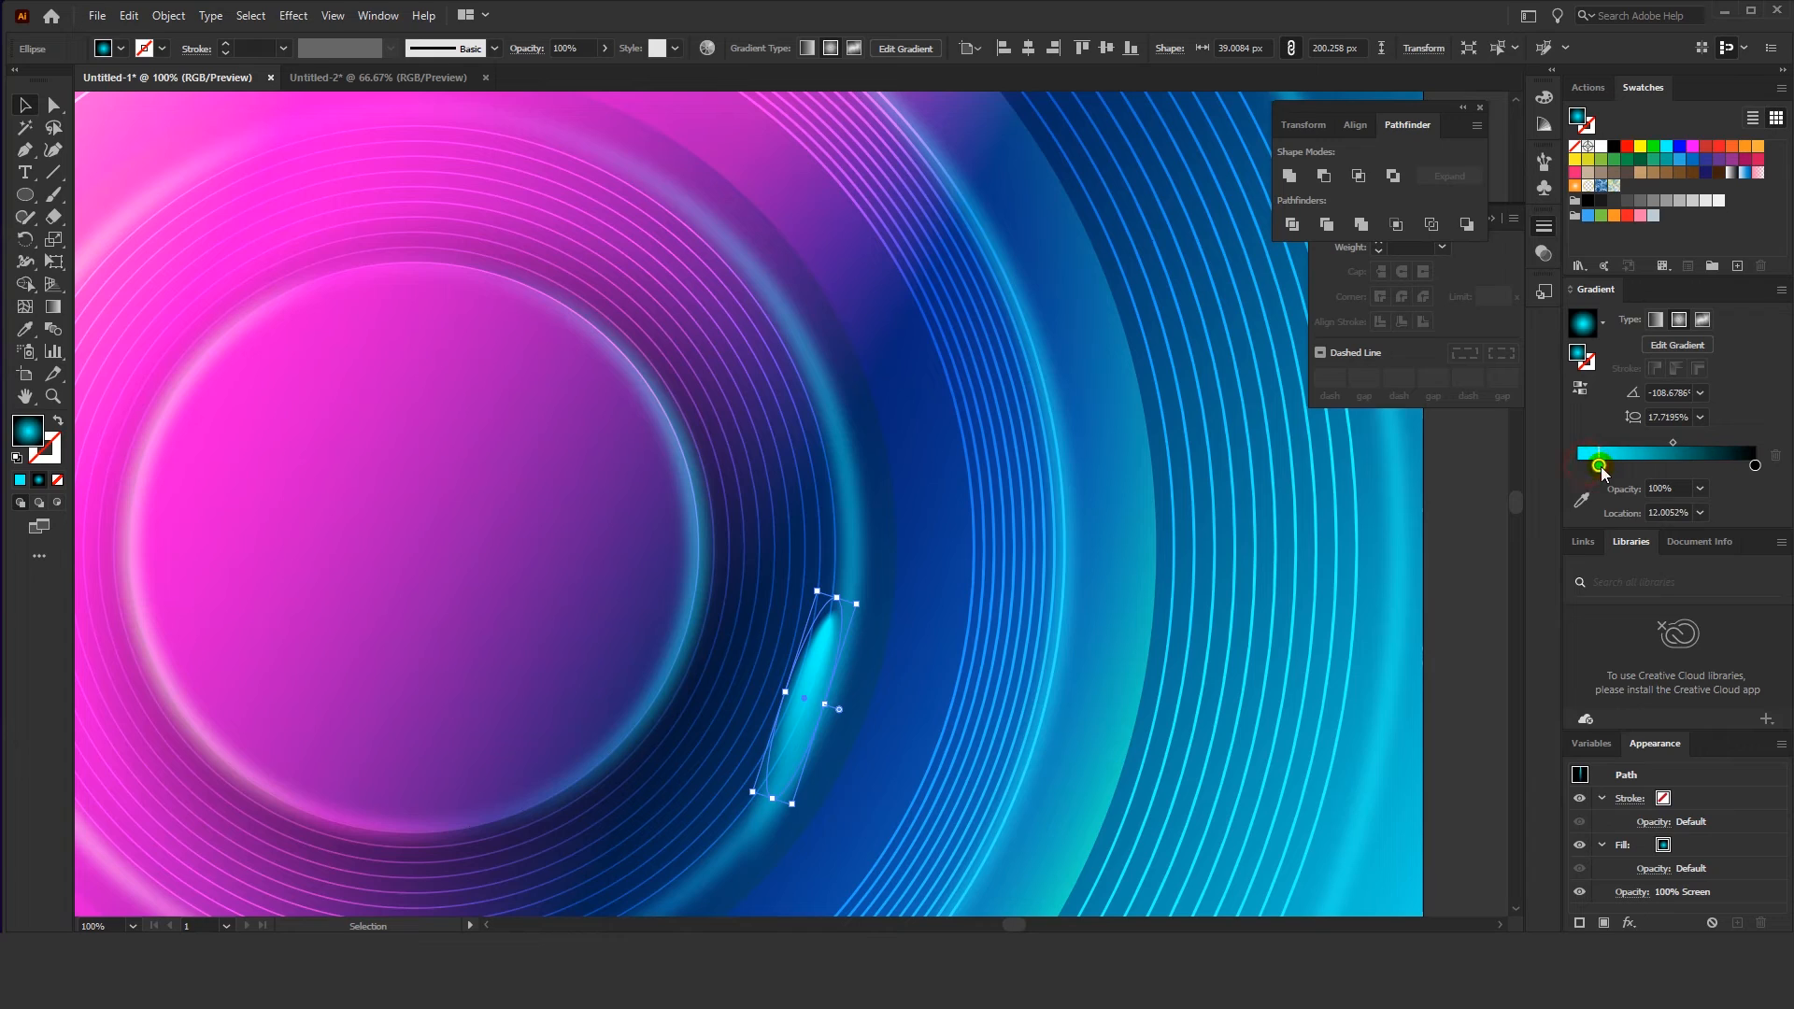
double_click(1584, 466)
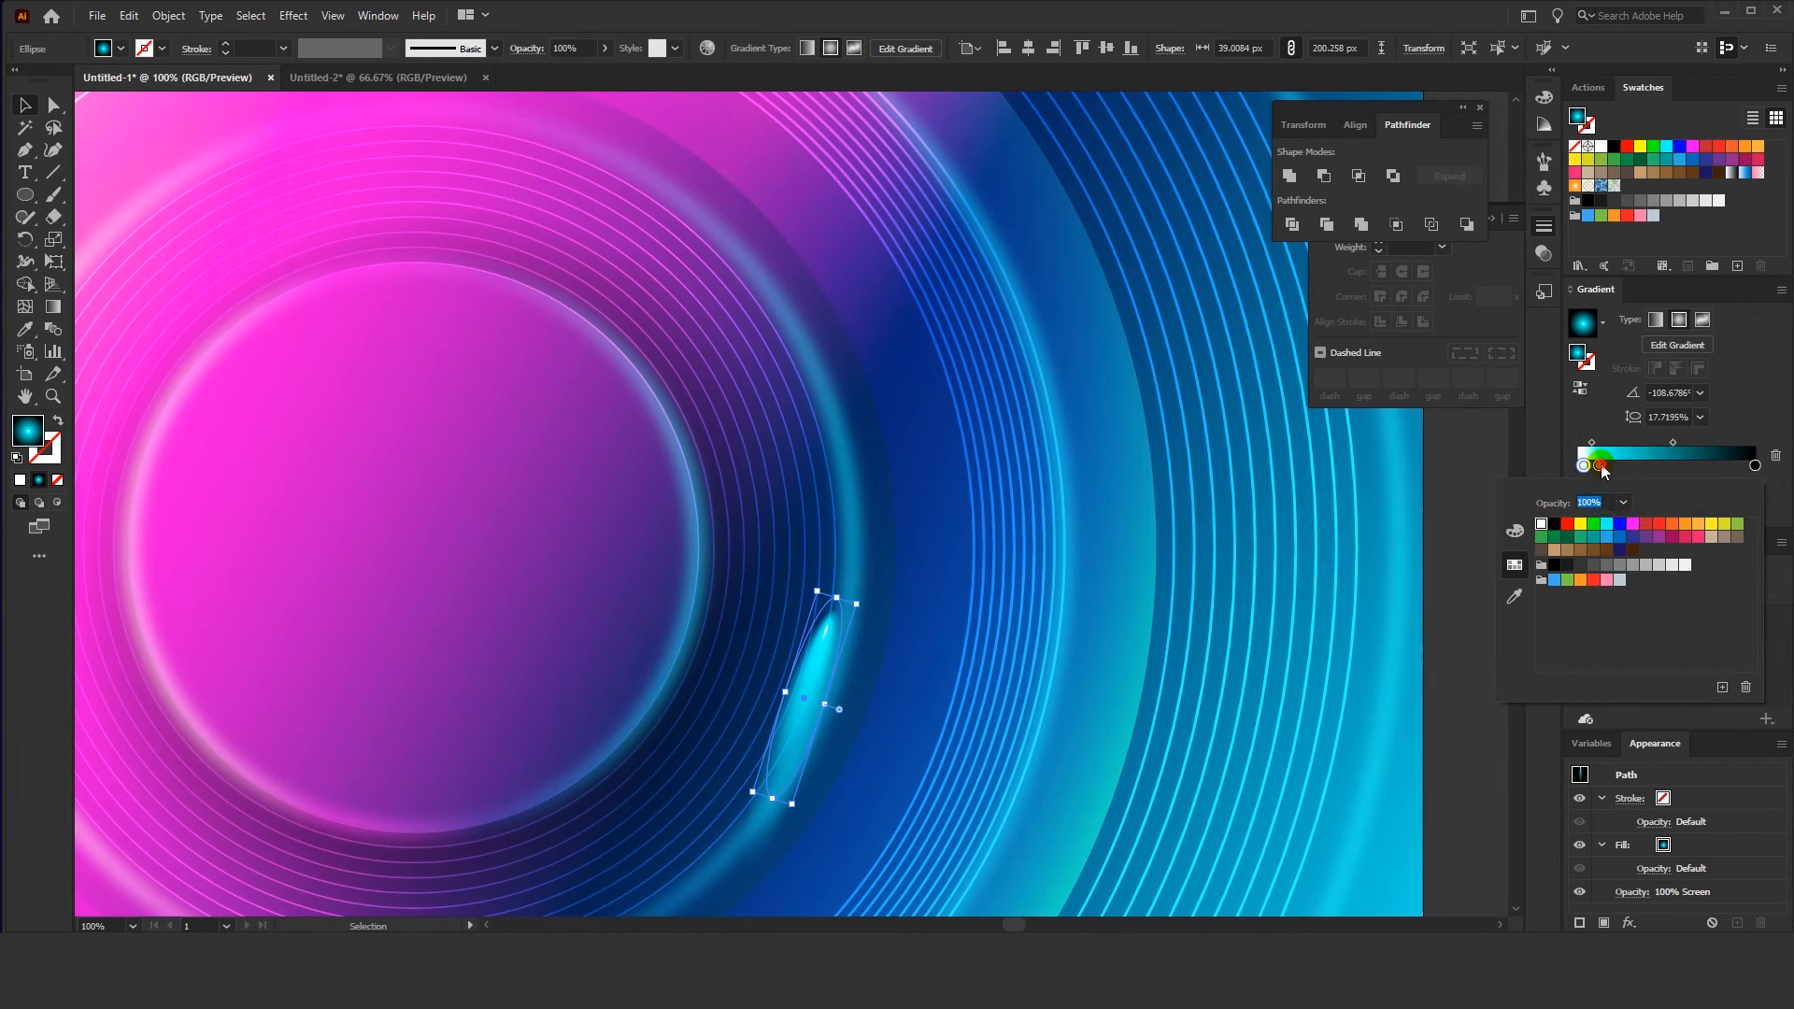
Widen the white core of the small flare copy by moving its cyan gradient stop to about 69%
left_click_drag(1600, 465, 1644, 439)
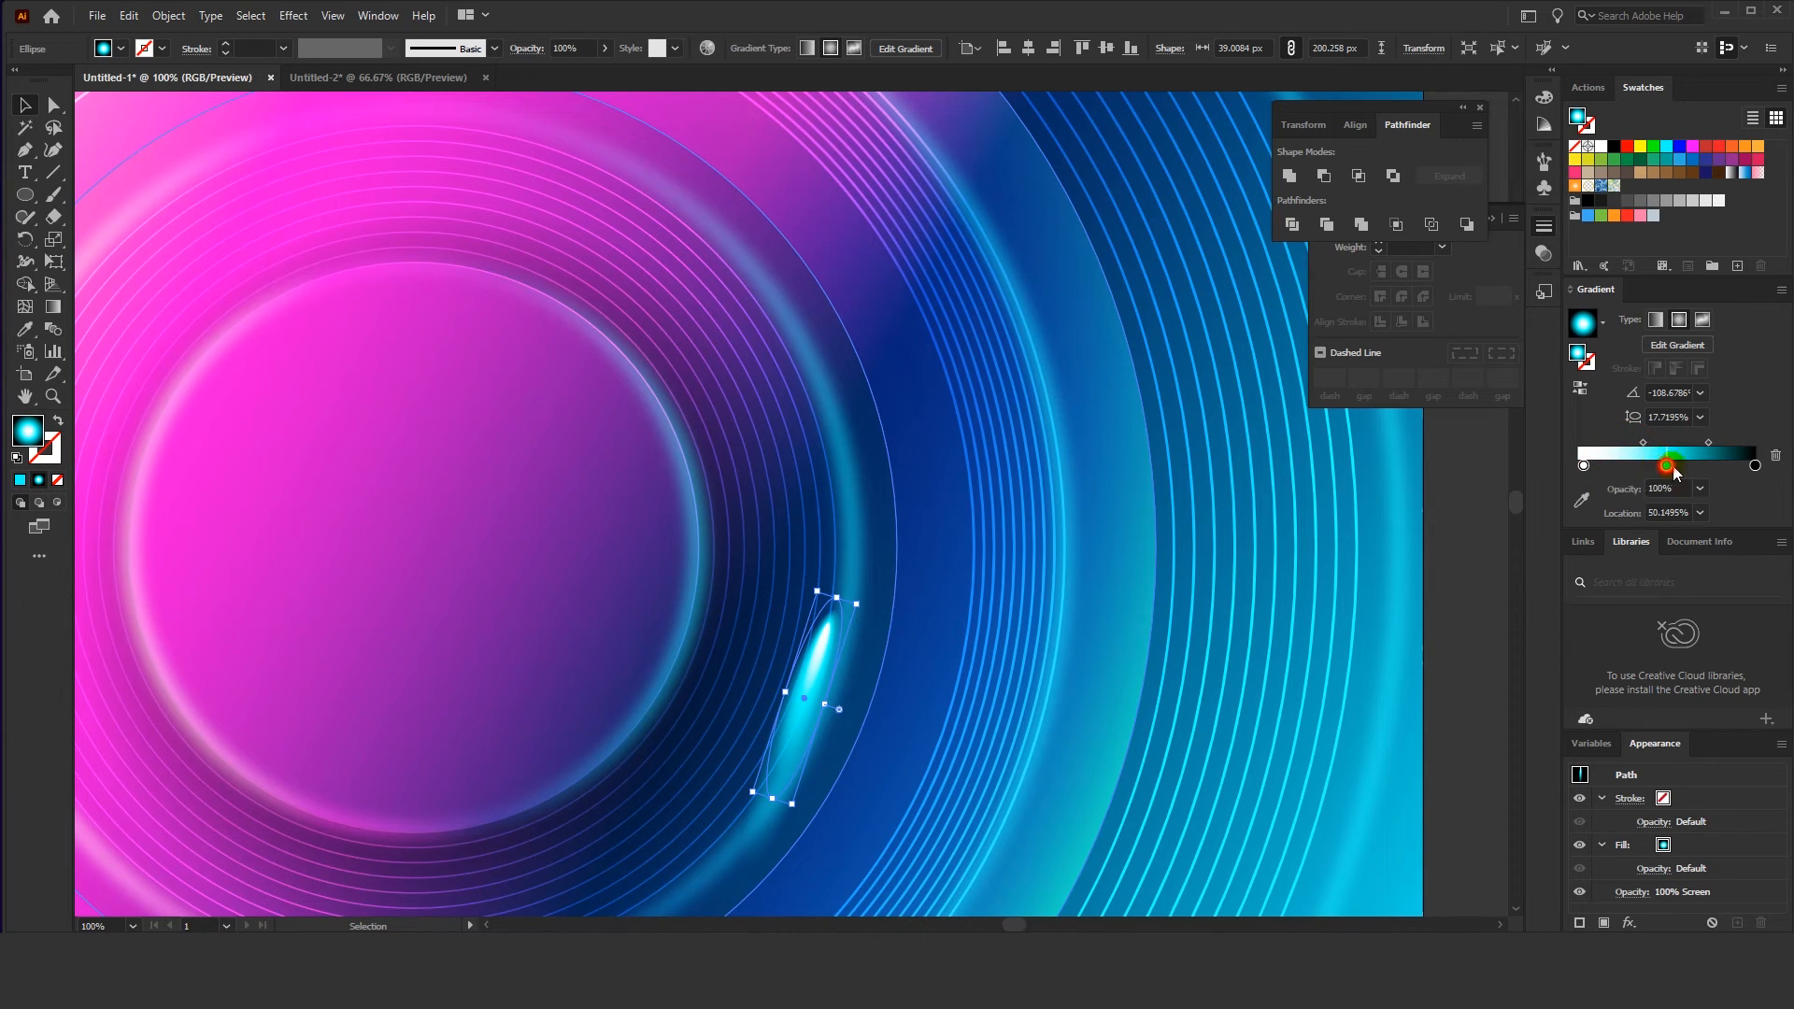
scroll(850, 580, "down", 3, "alt")
left_click(1213, 489)
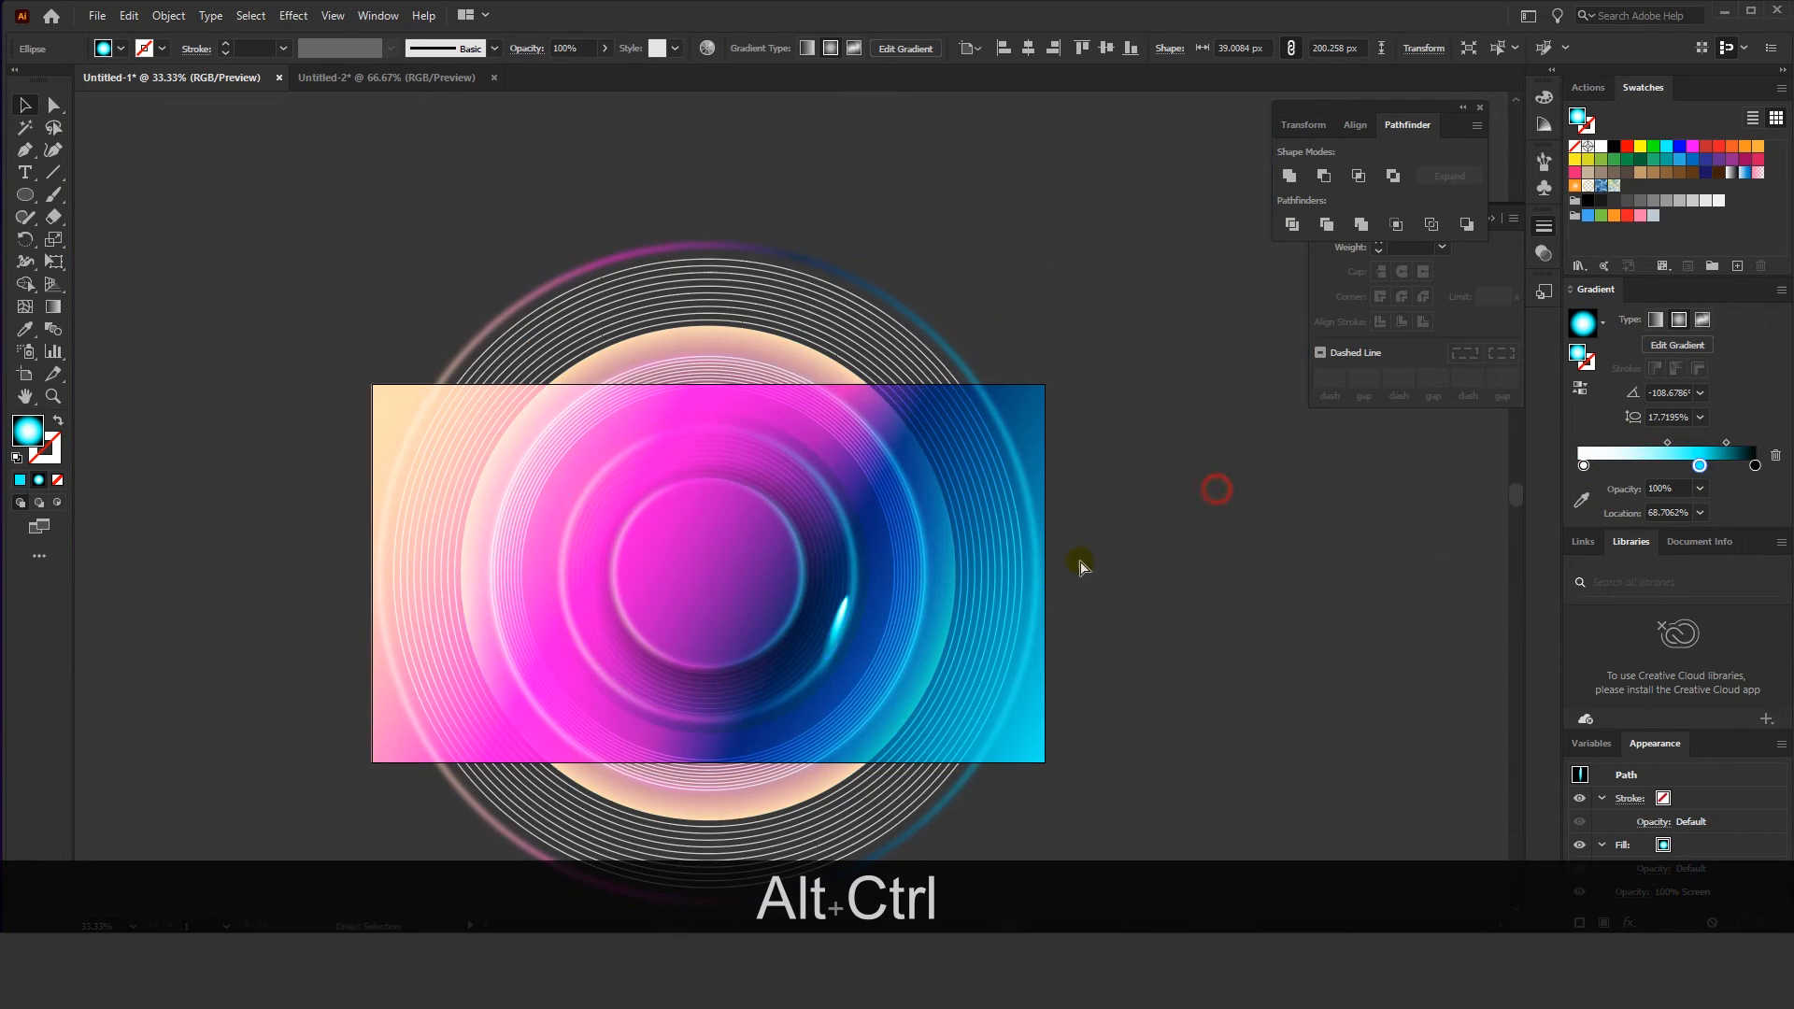
Undo the latest changes to return the small flare copy's cyan gradient stop to about 31%
left_click_drag(883, 584, 822, 658)
key("ctrl+z")
key("ctrl+z")
key("ctrl+z")
key("ctrl+z")
key("ctrl+z")
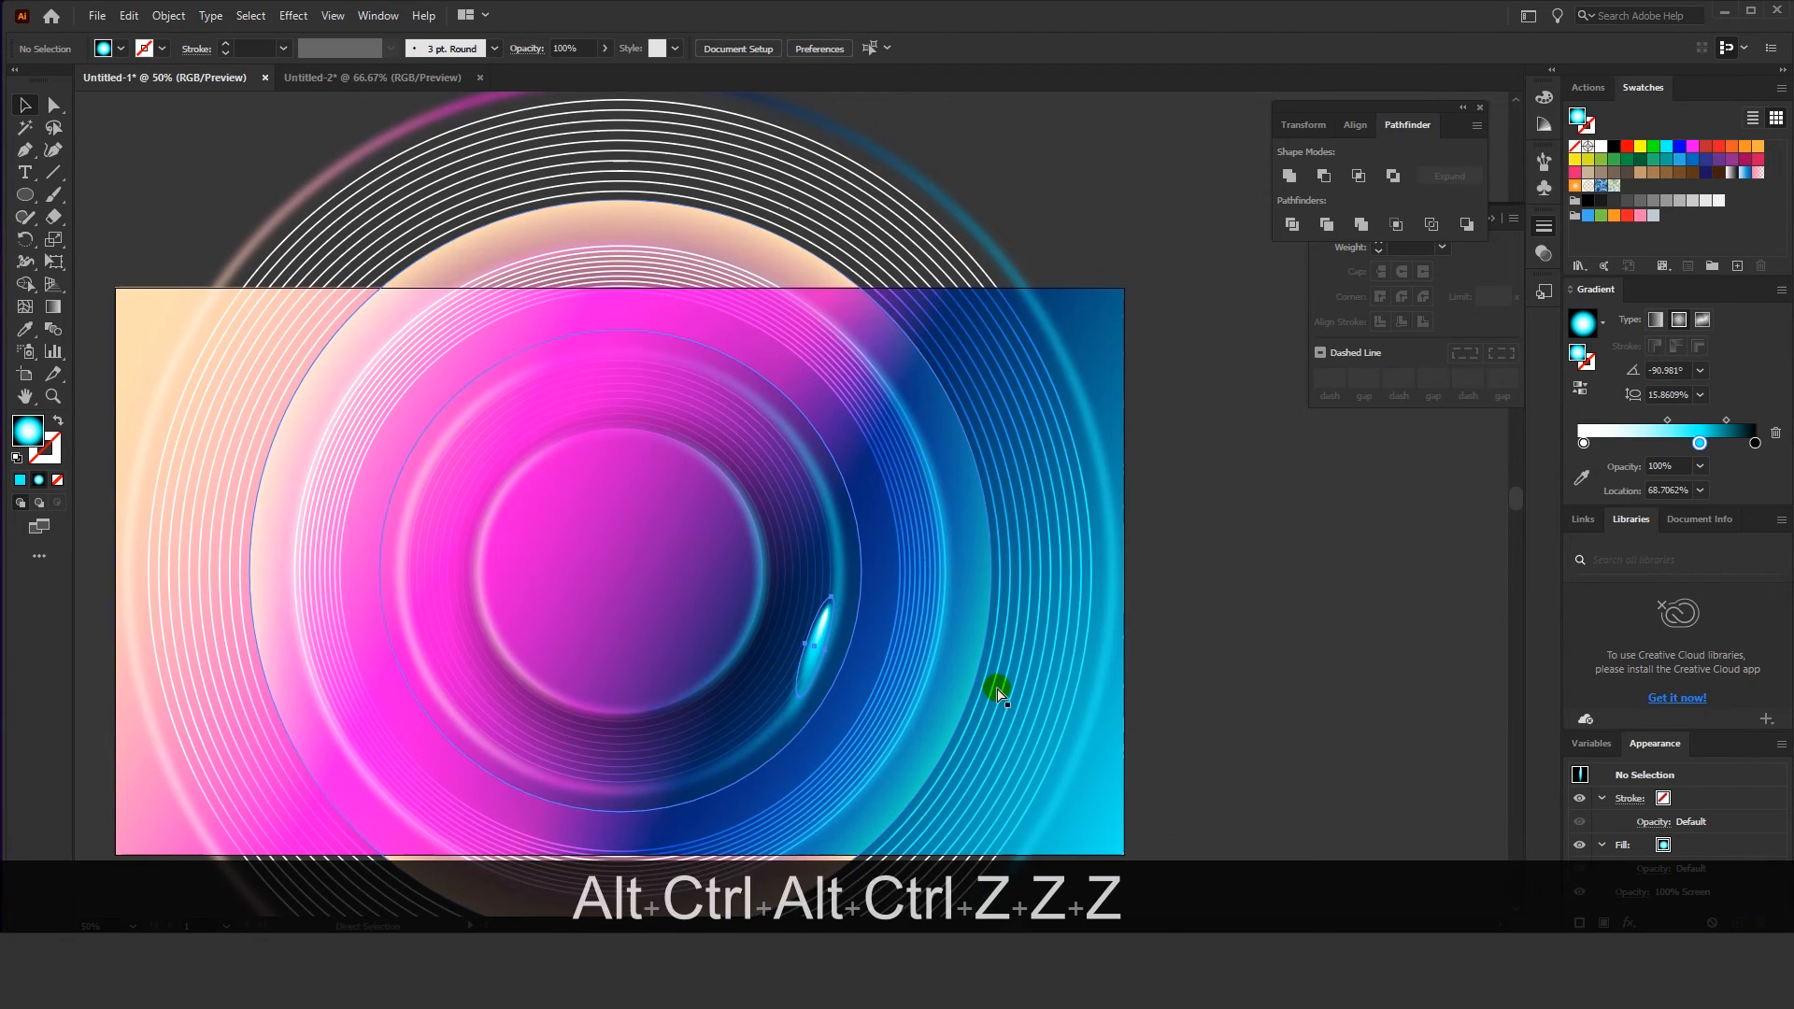
key("ctrl+shift+z")
Paste a copy of the small flare in front and scale it to about 72.8 by 373.7 px
key("ctrl+c")
key("ctrl+f")
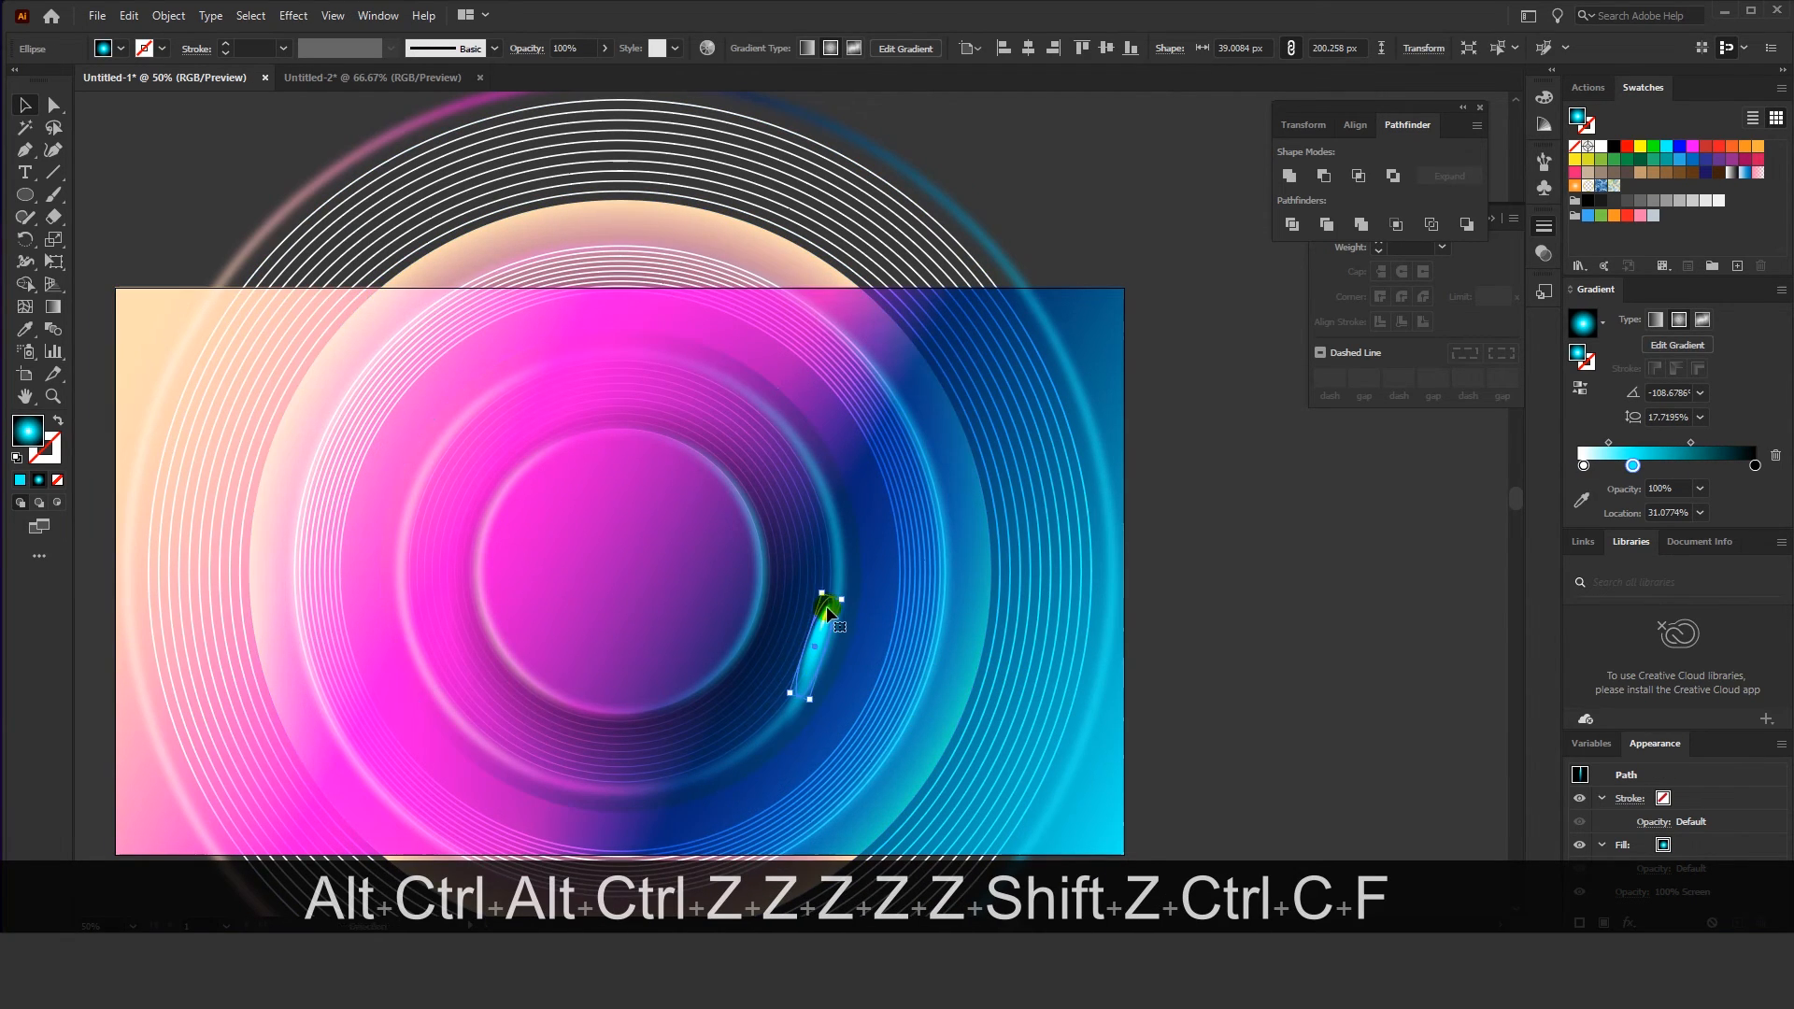
left_click_drag(831, 597, 911, 640)
left_click(845, 609, "ctrl")
scroll(818, 621, "up", 2)
Duplicate the enlarged flare onto the right side of the 1238 px ring and rotate it nearly vertical to follow the curve
left_click(819, 621)
scroll(795, 627, "down", 2)
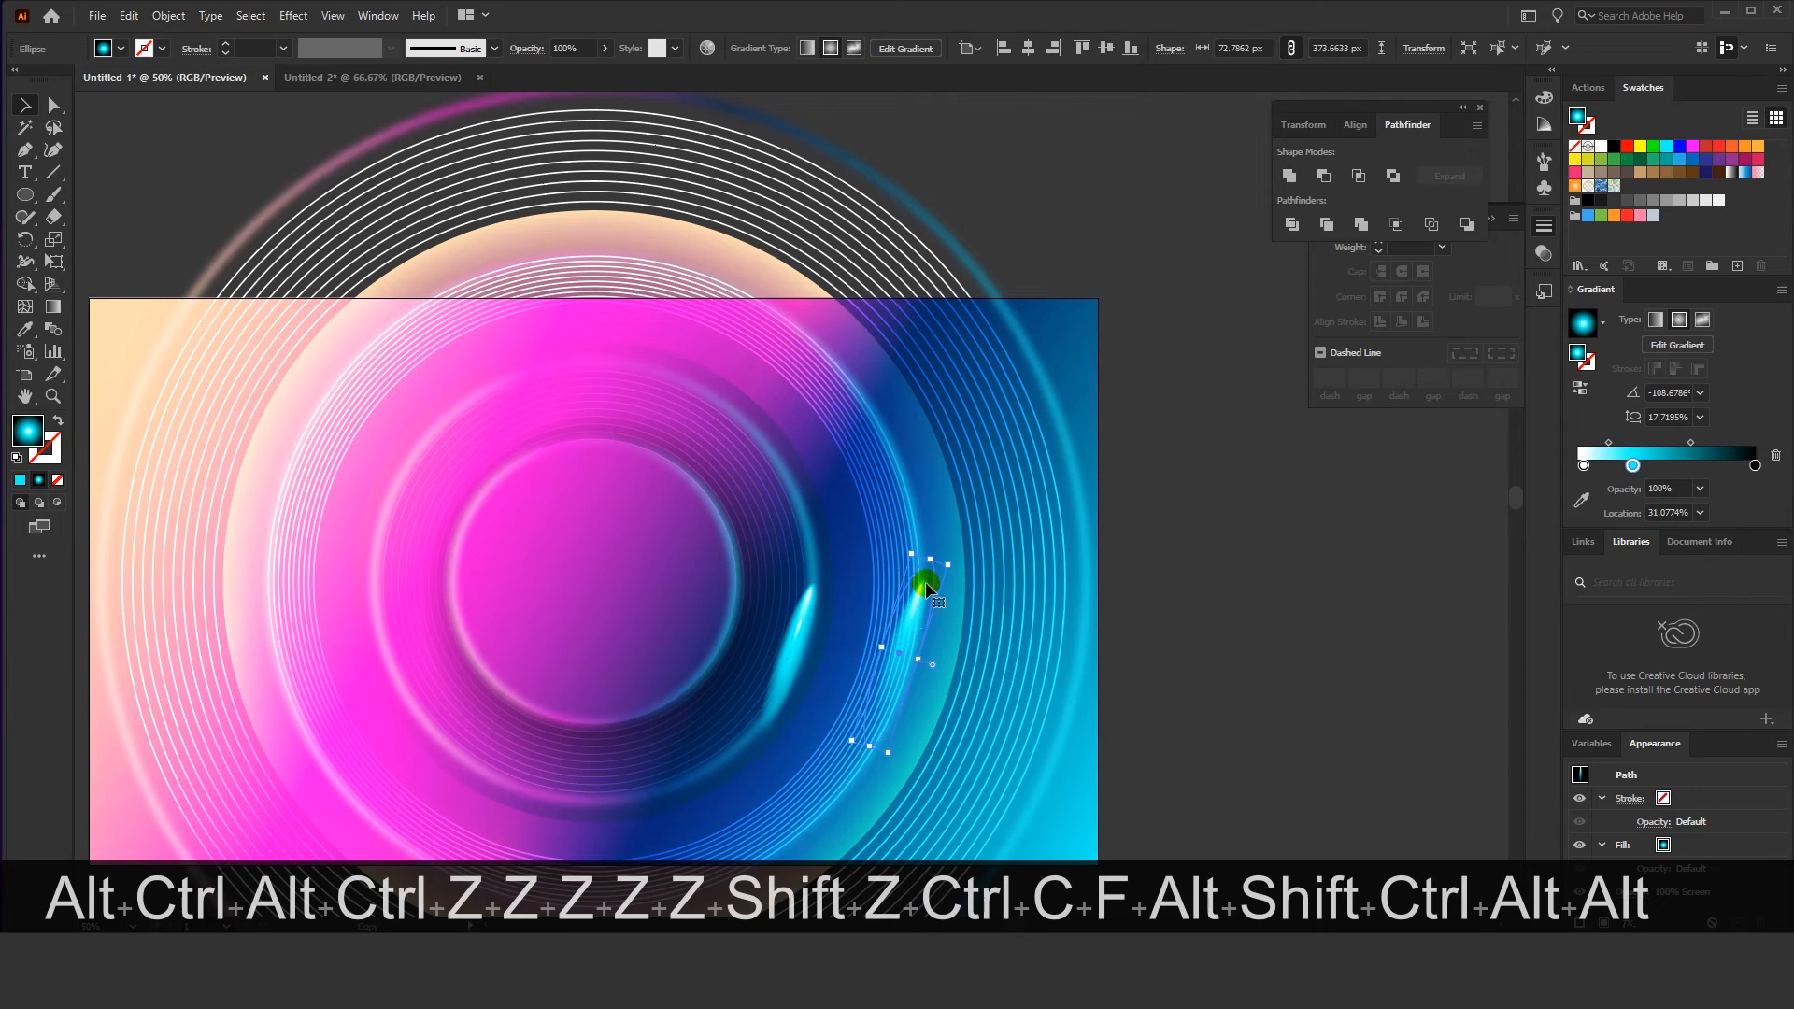
left_click_drag(952, 559, 913, 533)
left_click_drag(914, 598, 913, 588)
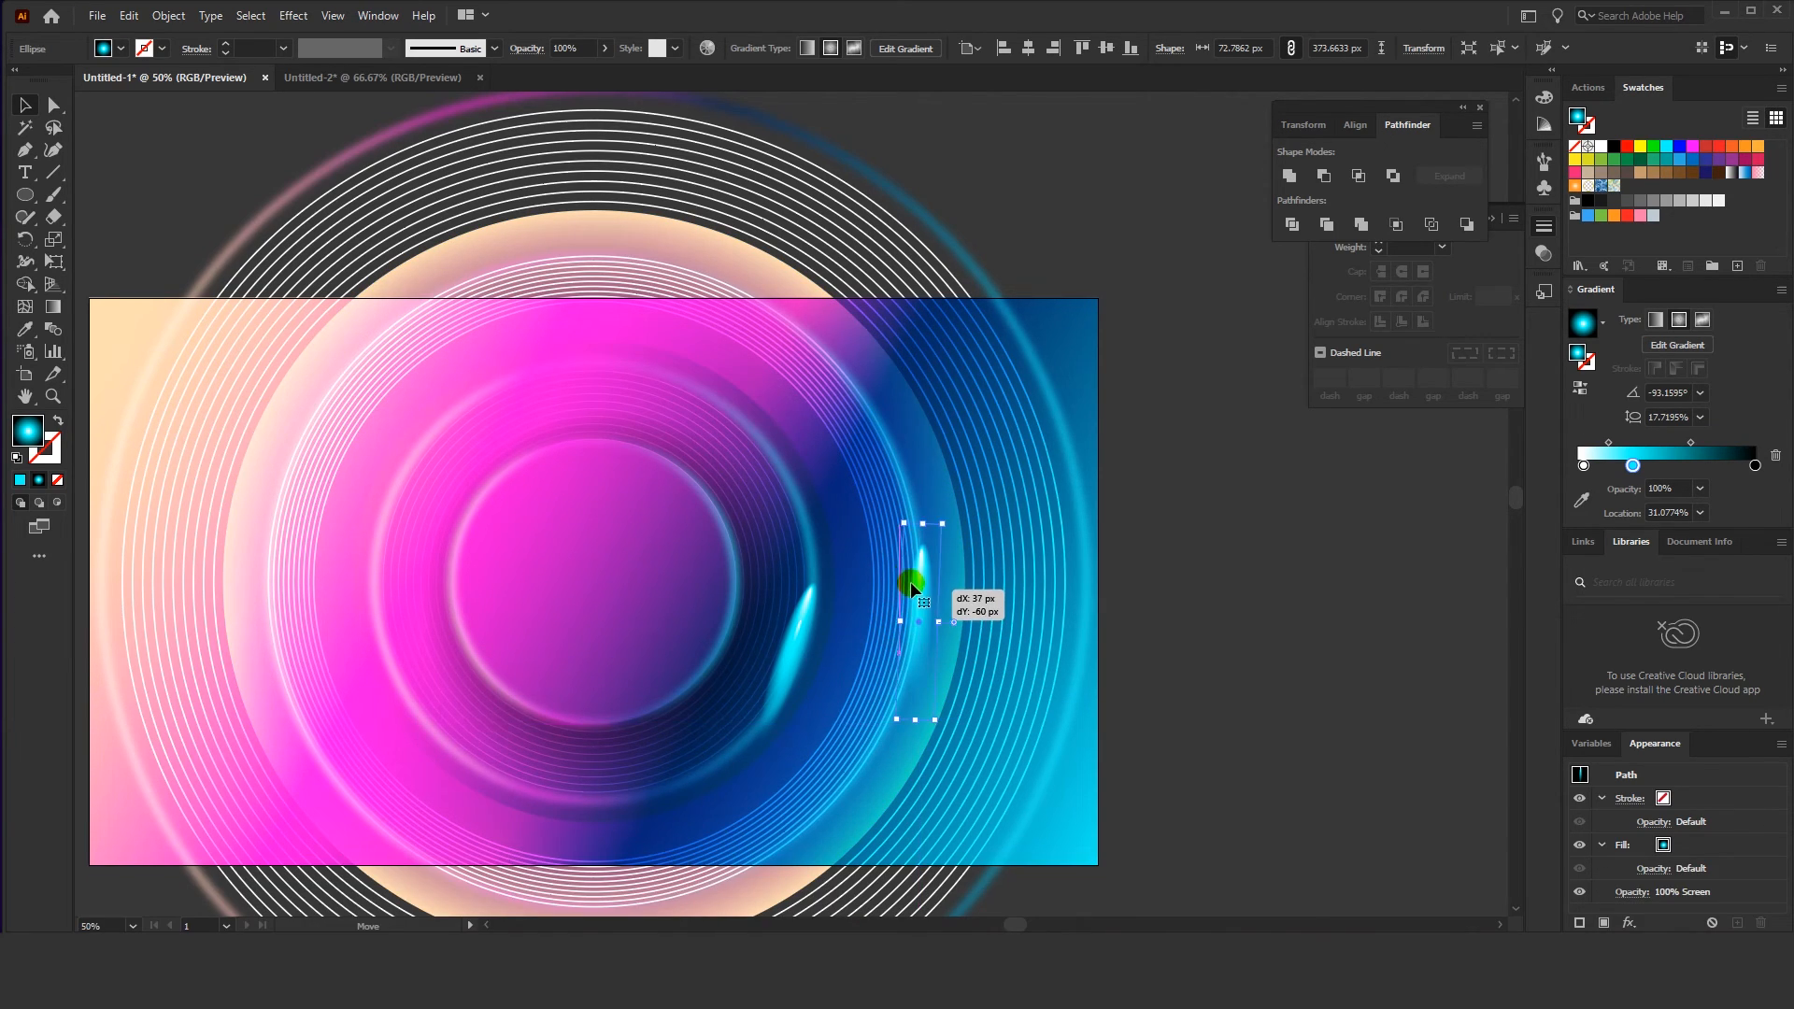
Duplicate the 1238 px glowing ring in front to strengthen its glow
left_click(841, 373)
key("ctrl+c")
key("ctrl+f")
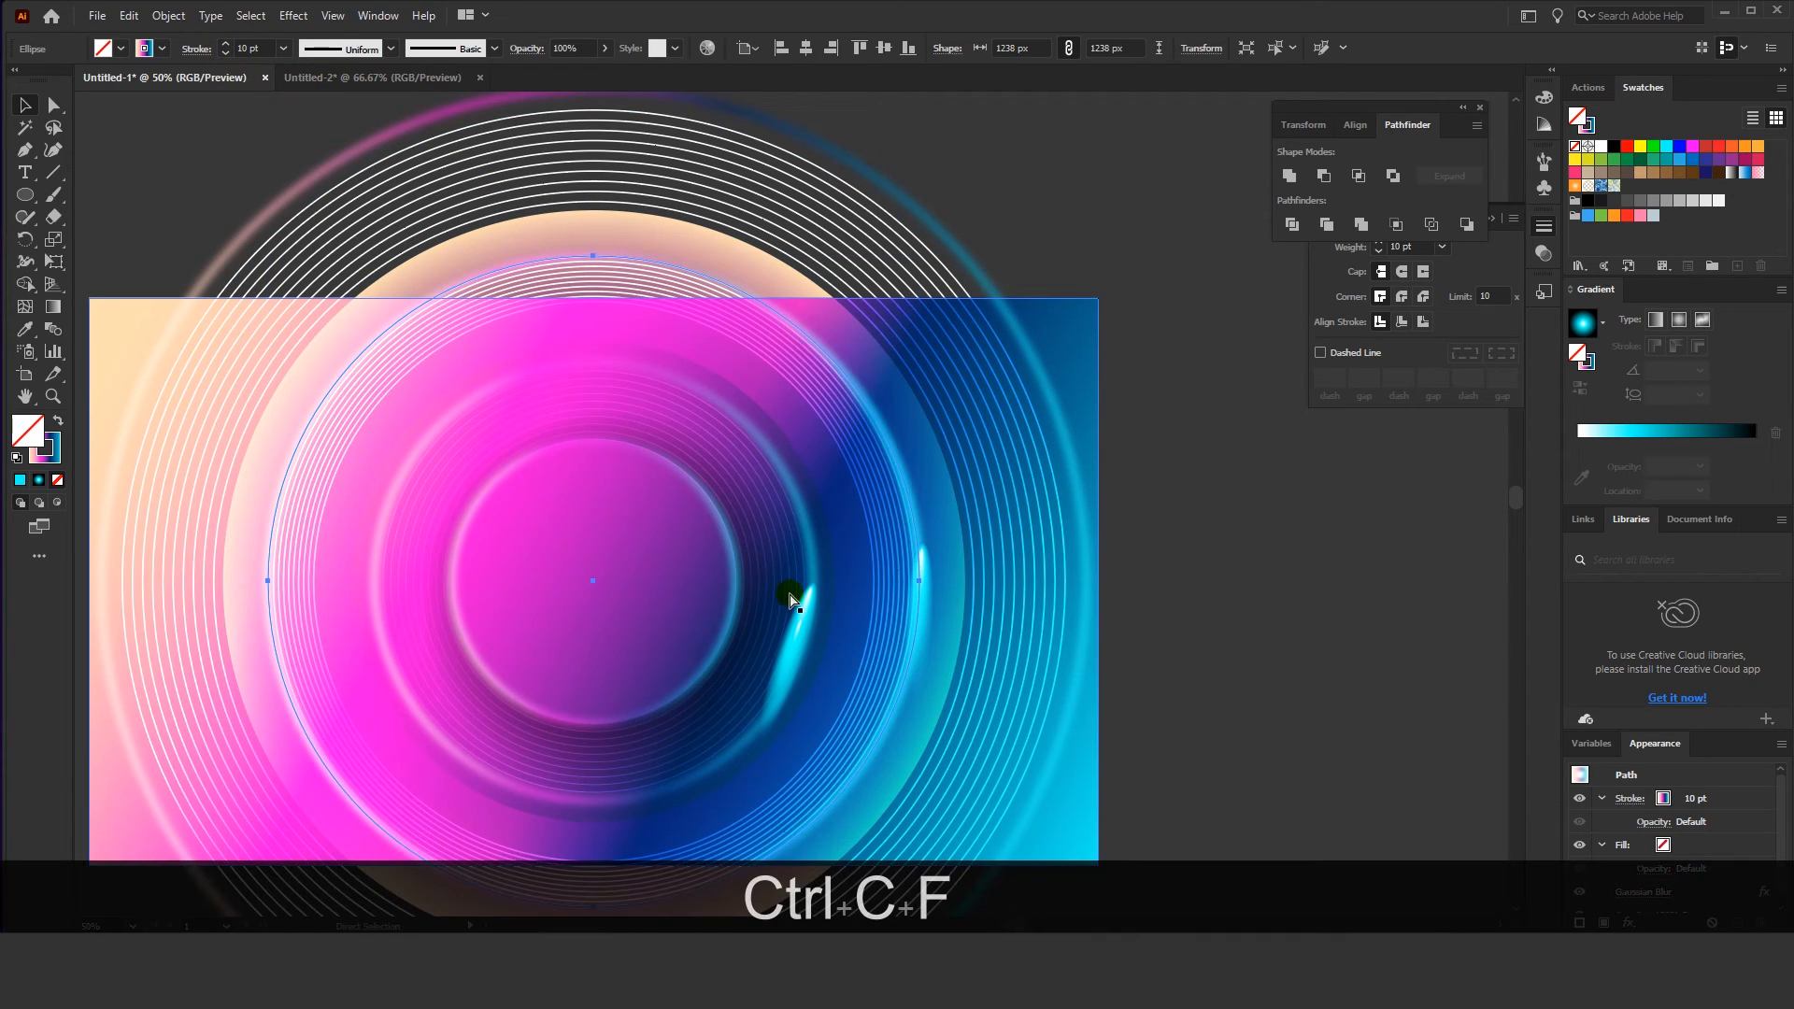
key("ctrl+c")
key("ctrl+f")
Duplicate the flare onto the outermost ring near the artboard's right edge, scaled to about 56.8 by 341.4 px and rotated along the curve
key("space")
left_click_drag(939, 571, 1035, 570)
key("space")
left_click_drag(900, 617, 908, 579)
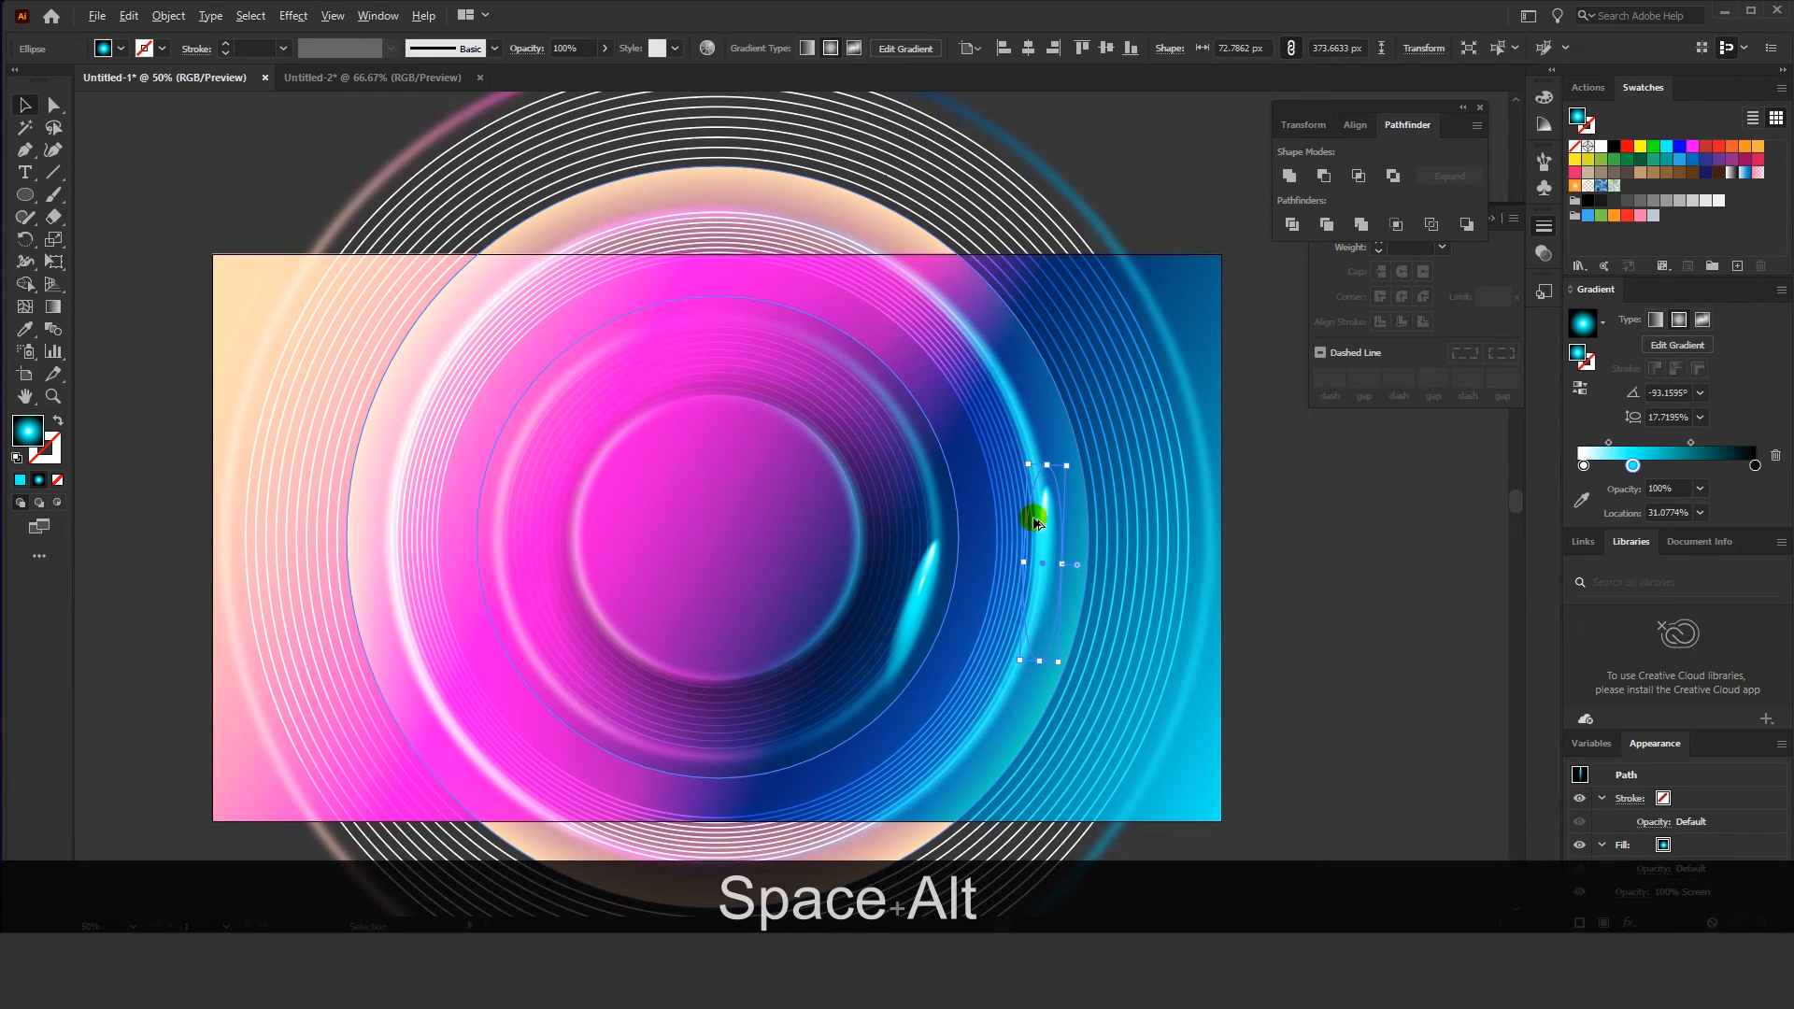
left_click_drag(1103, 553, 1209, 576)
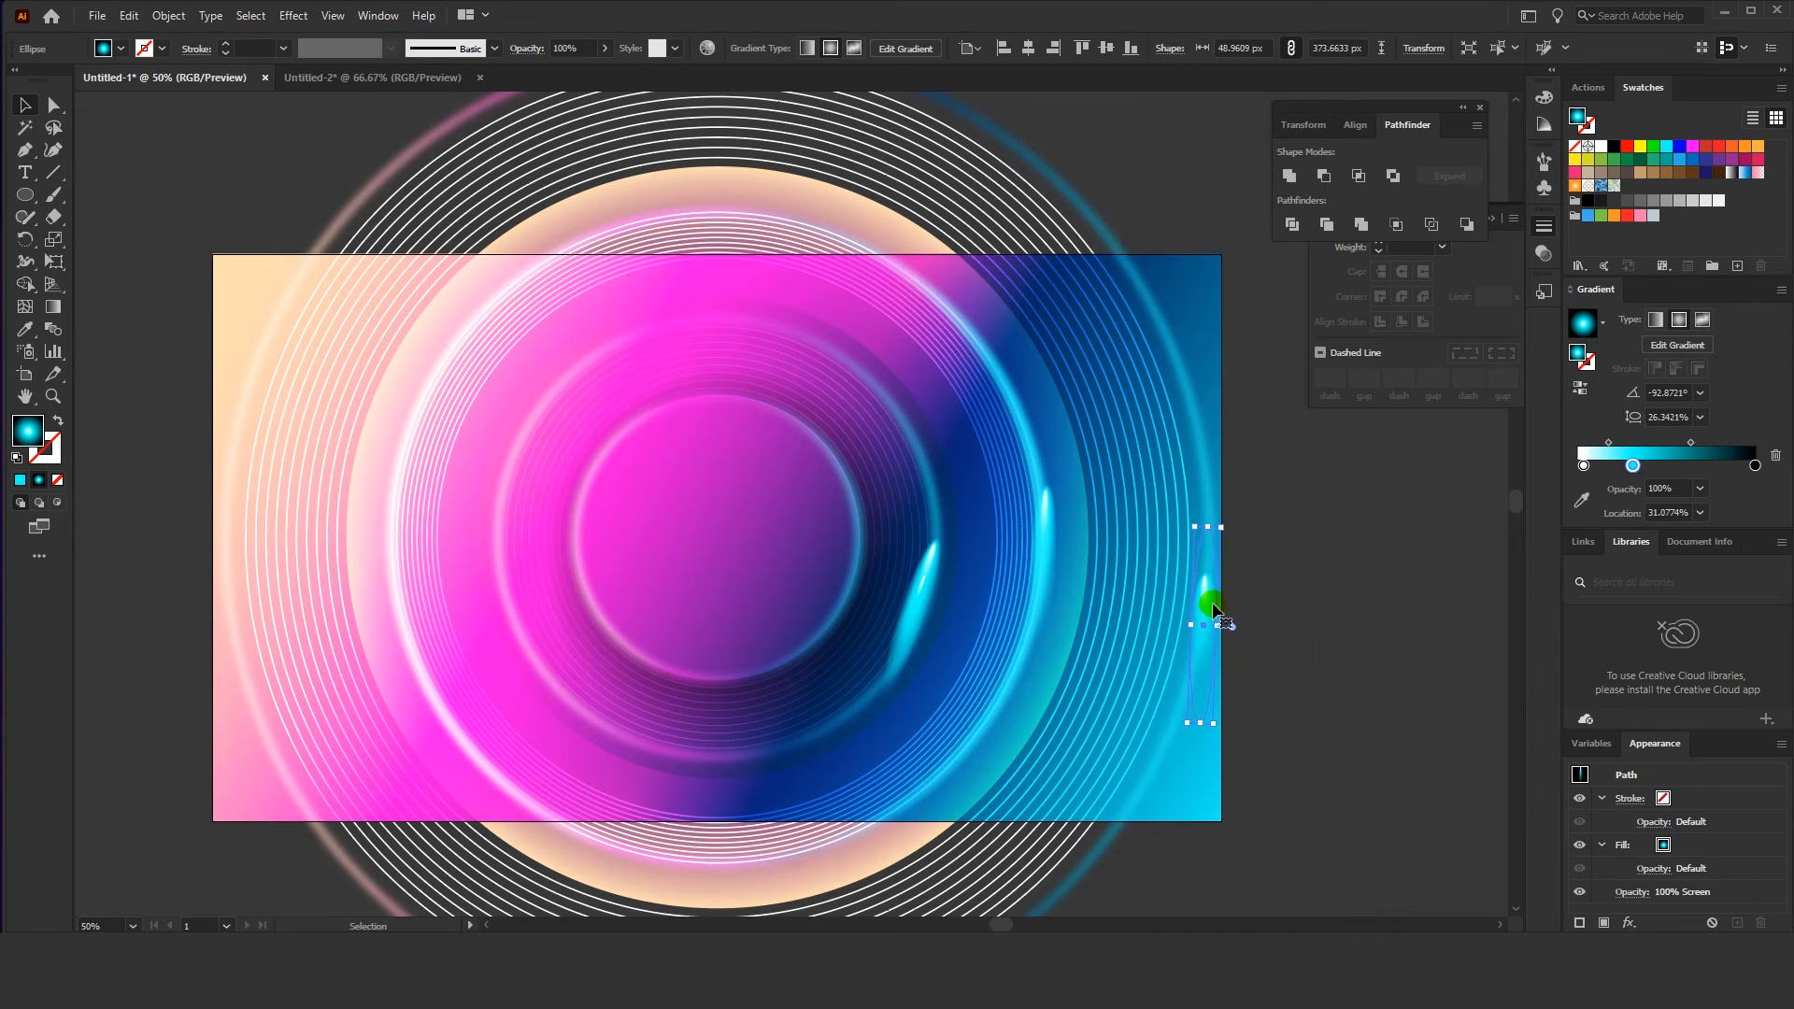
key("ctrl+z")
key("ctrl+z")
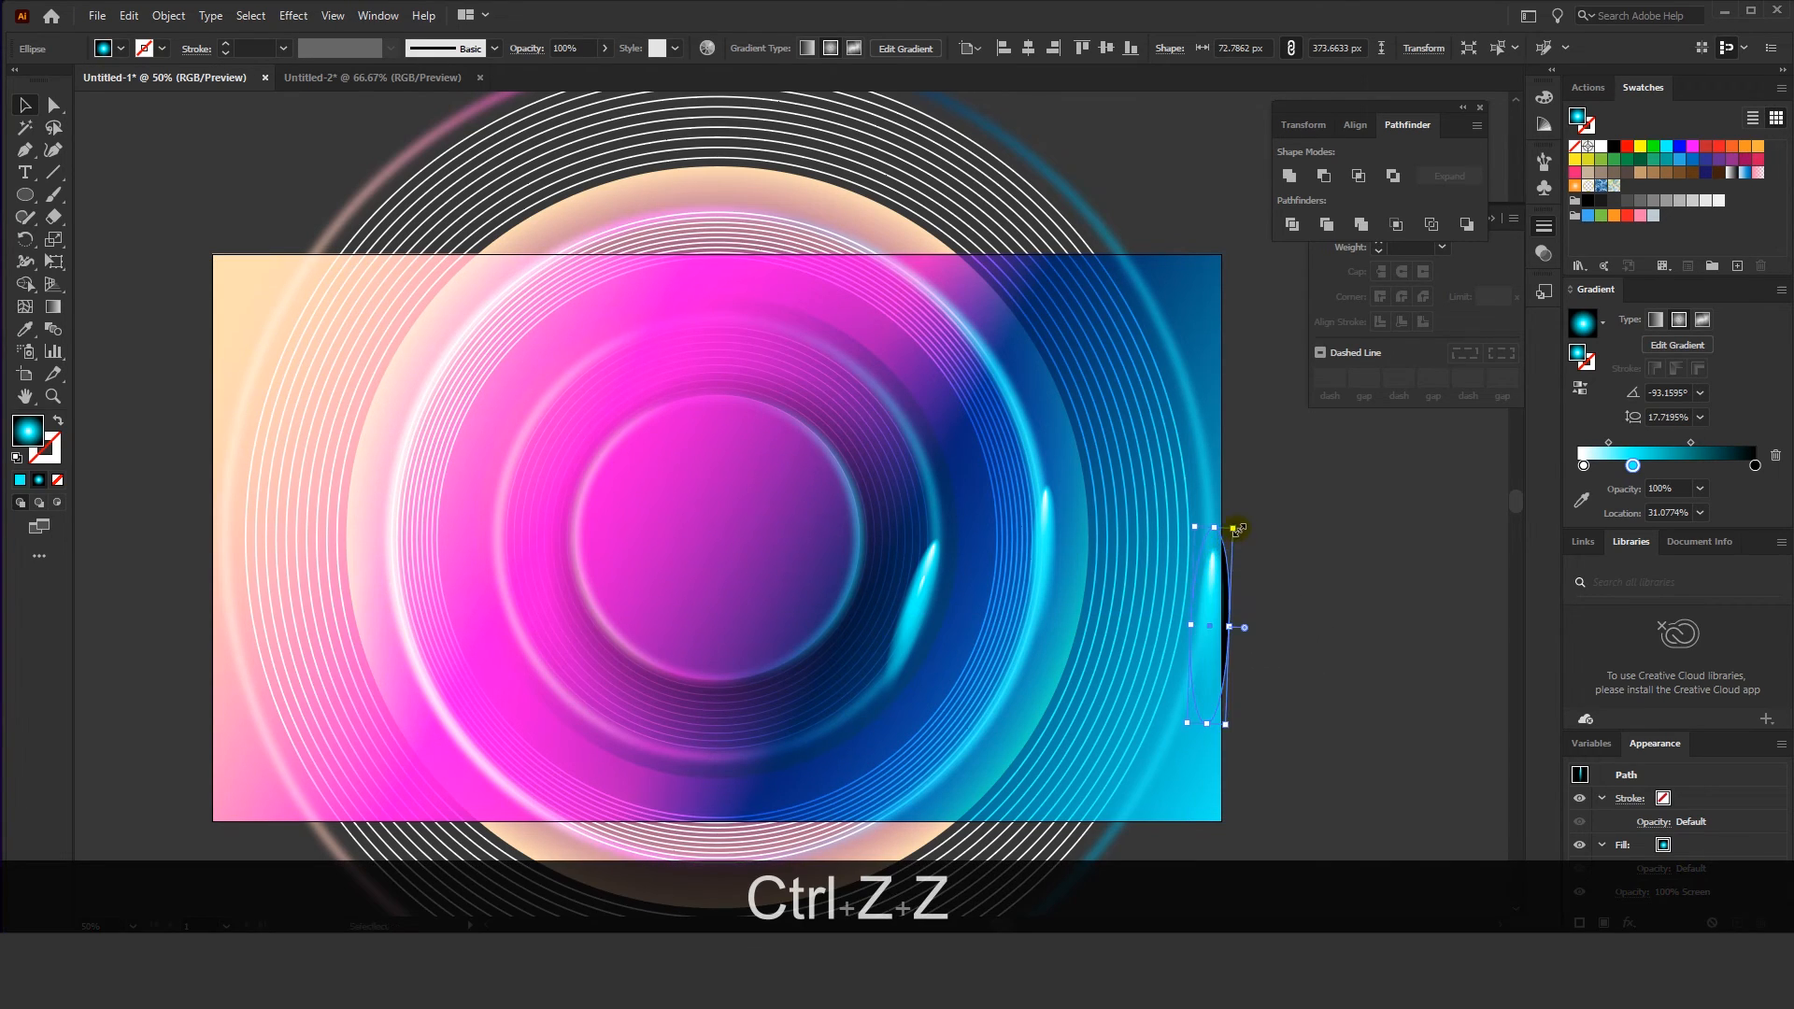
left_click_drag(1225, 544, 1203, 559)
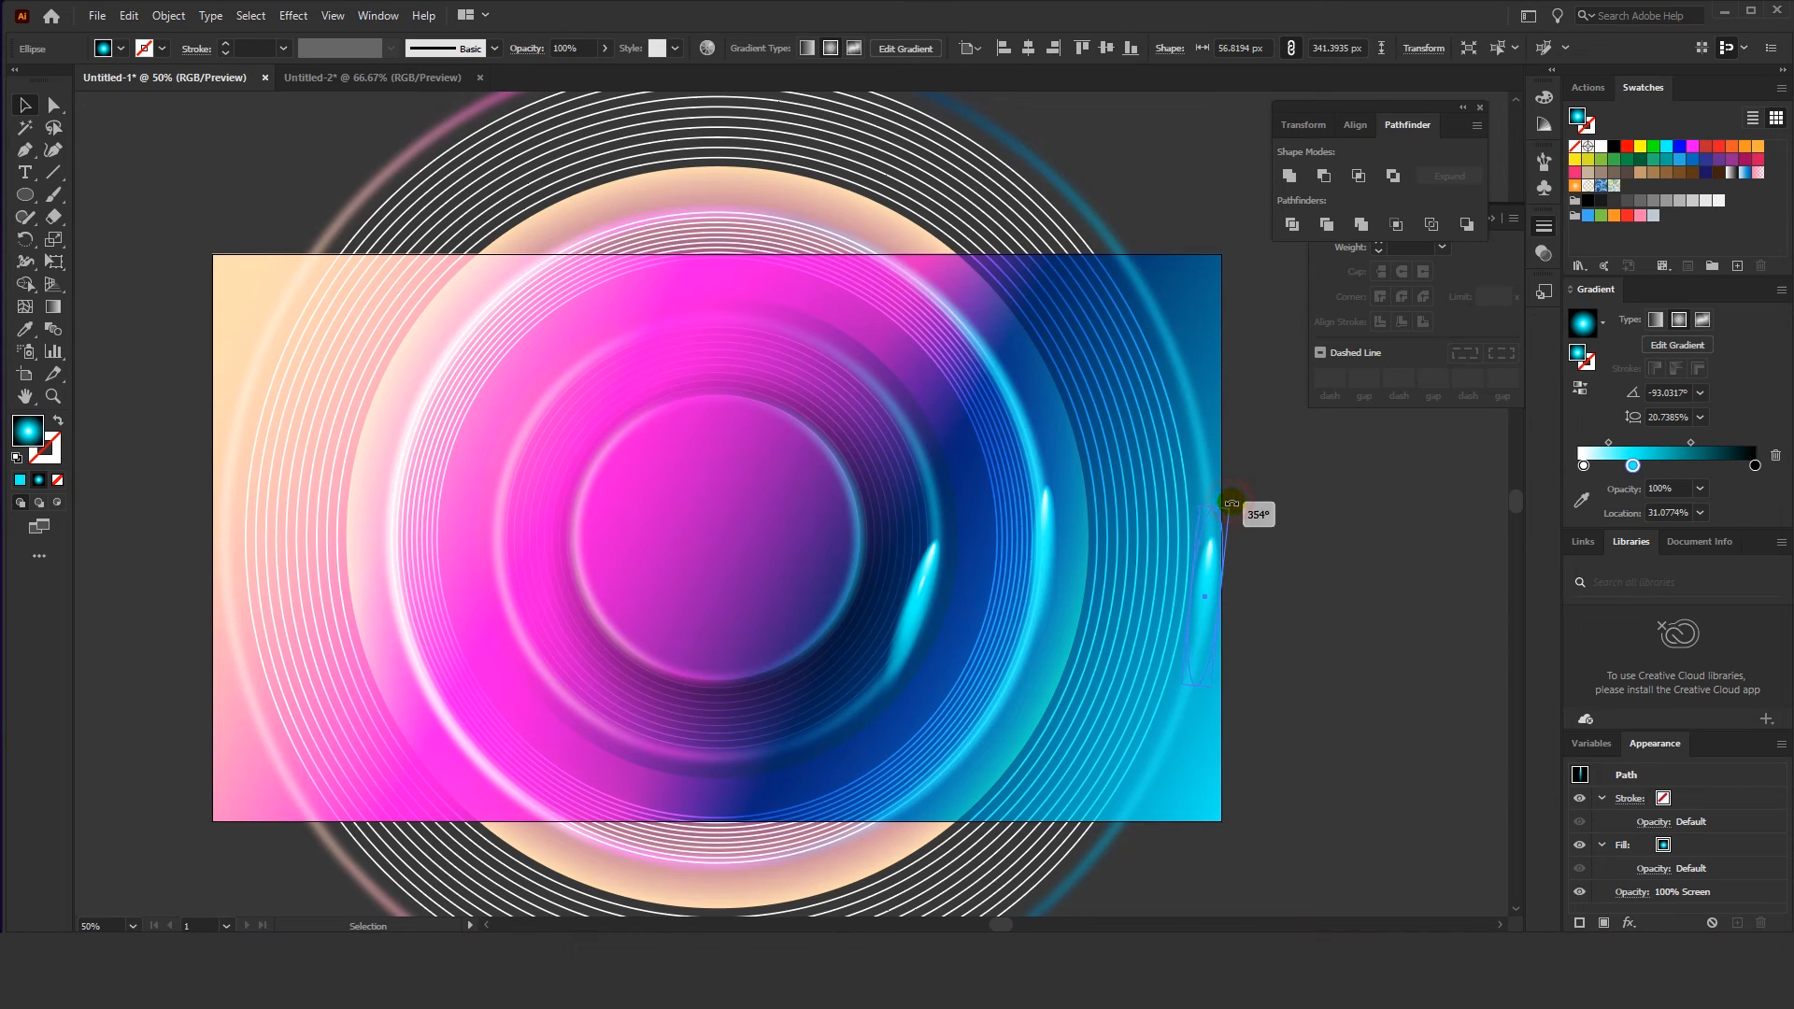
Duplicate this flare onto the lower-left arc of the outermost ring and rotate it to follow the curve
left_click_drag(1199, 581, 253, 717)
key("alt")
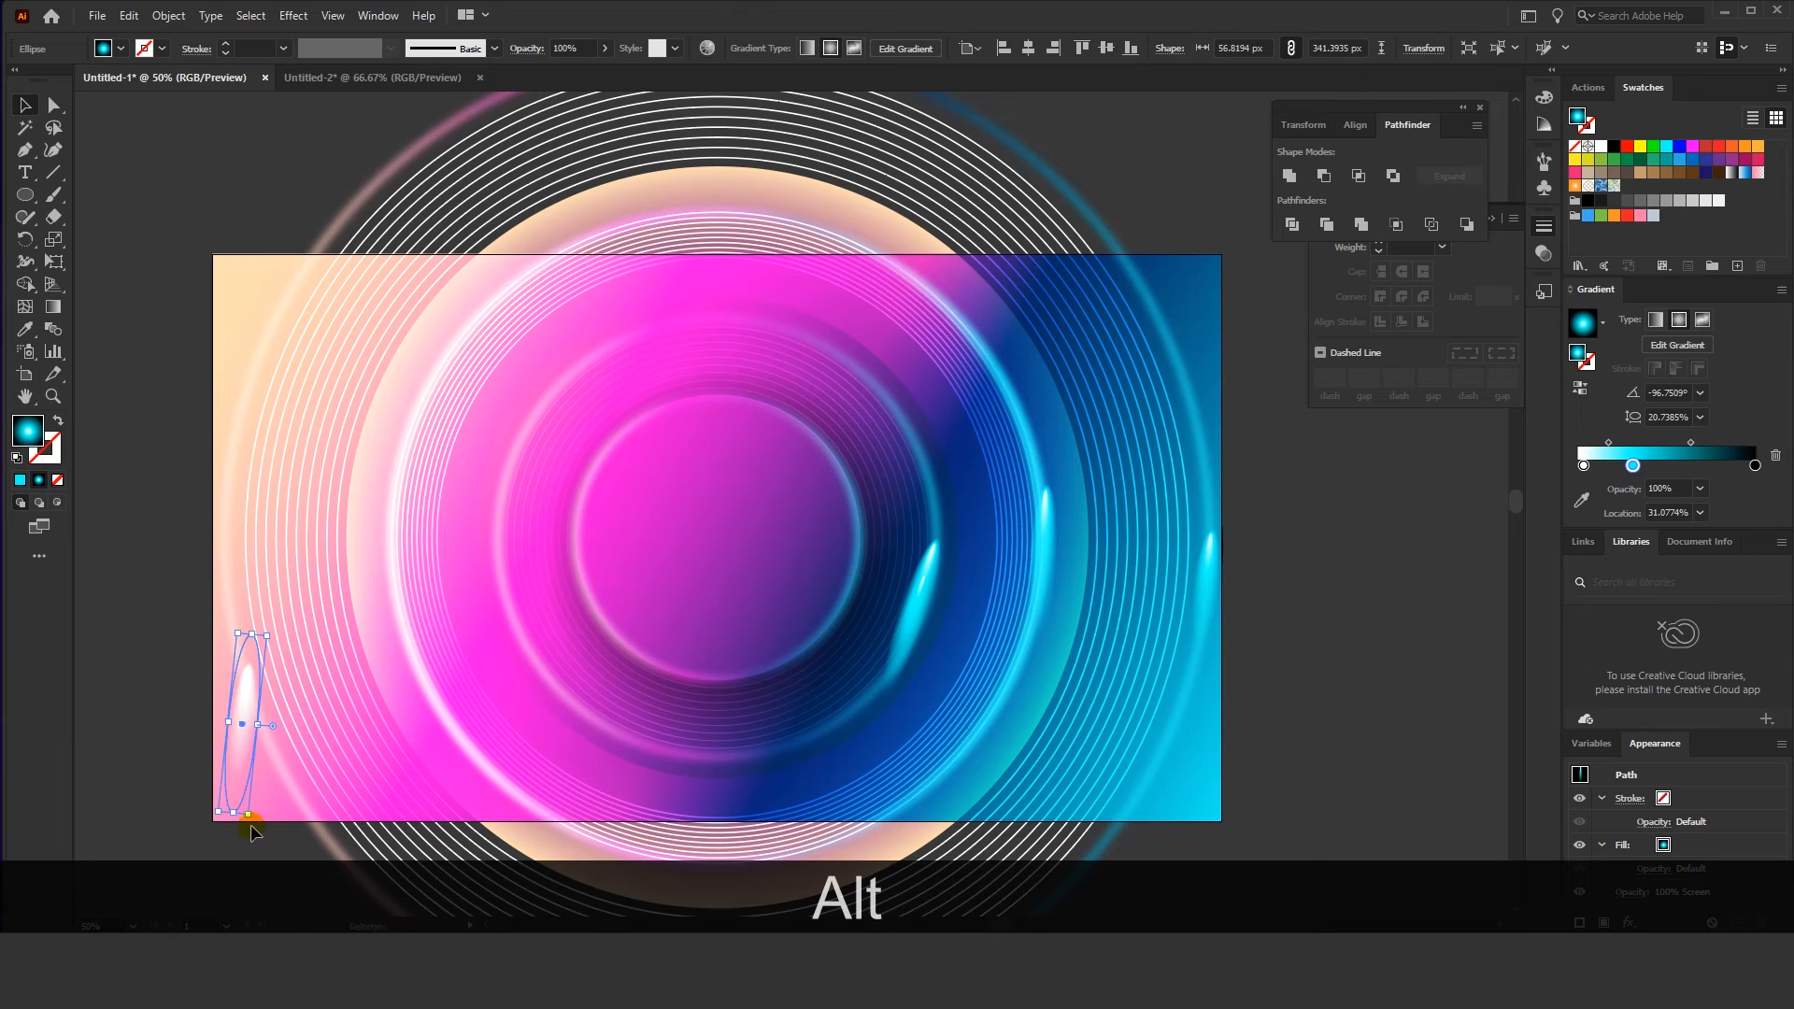
left_click_drag(253, 830, 286, 809)
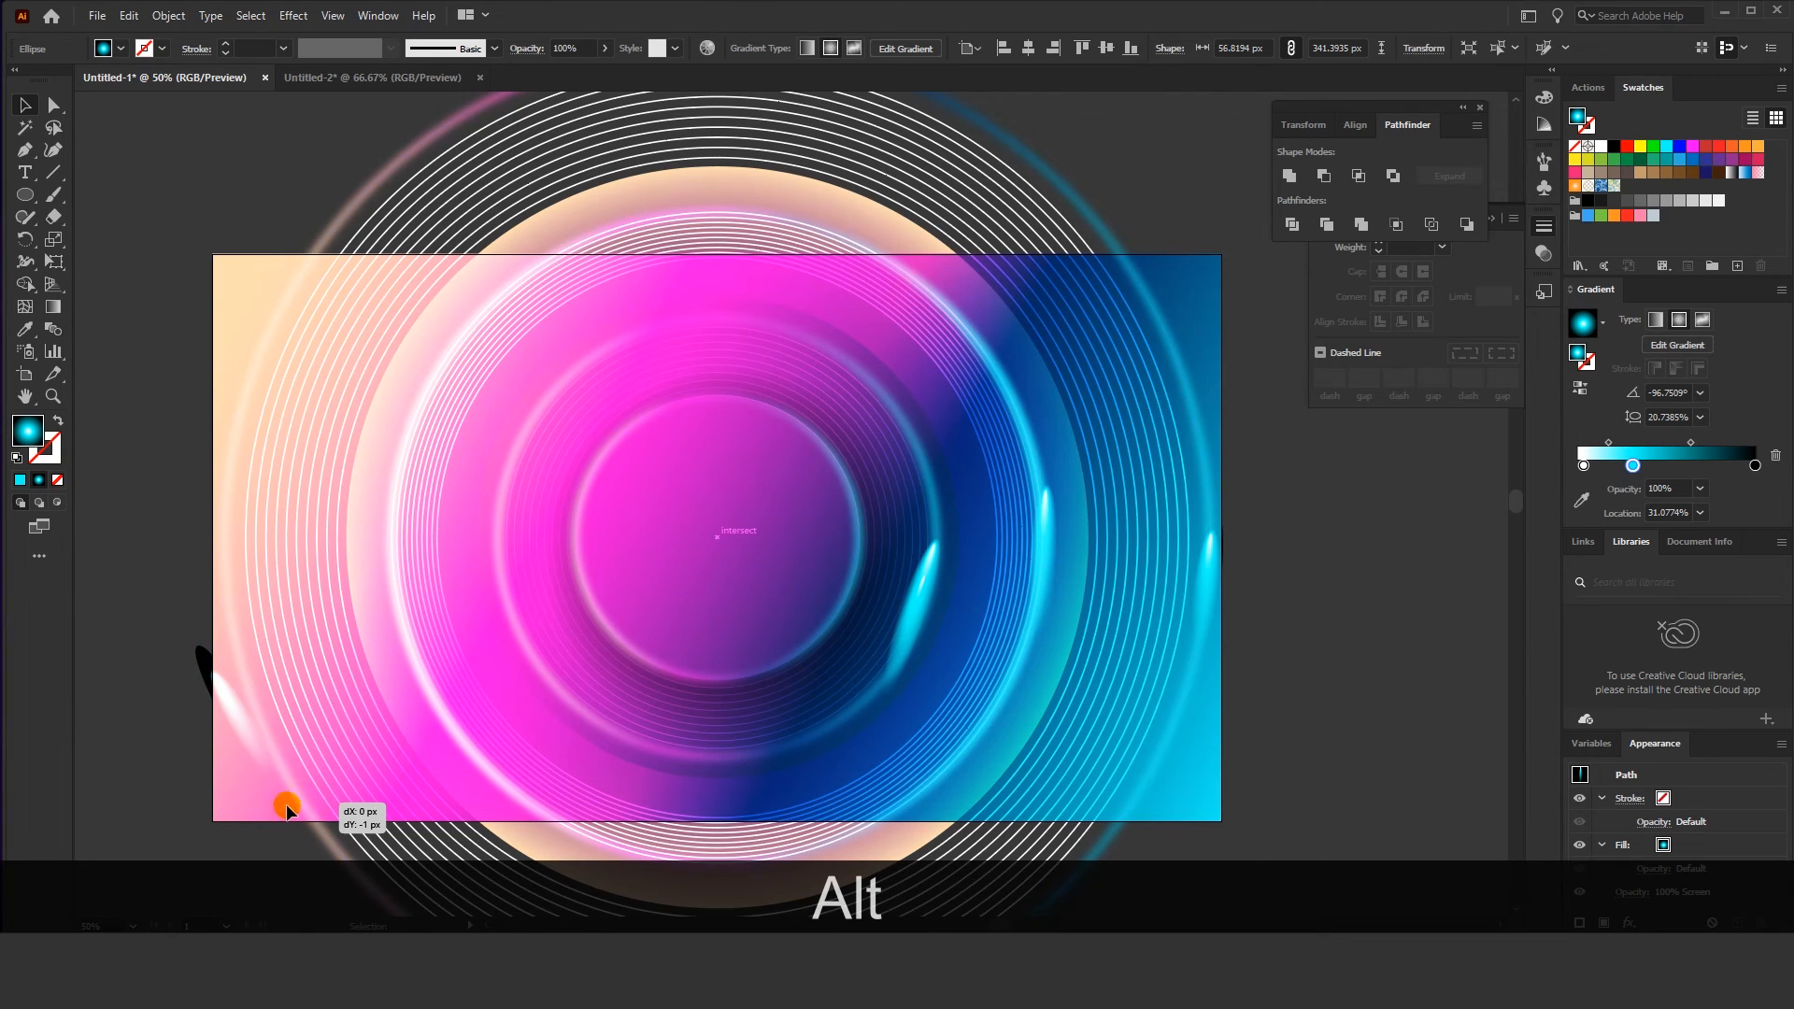
key("ctrl+z")
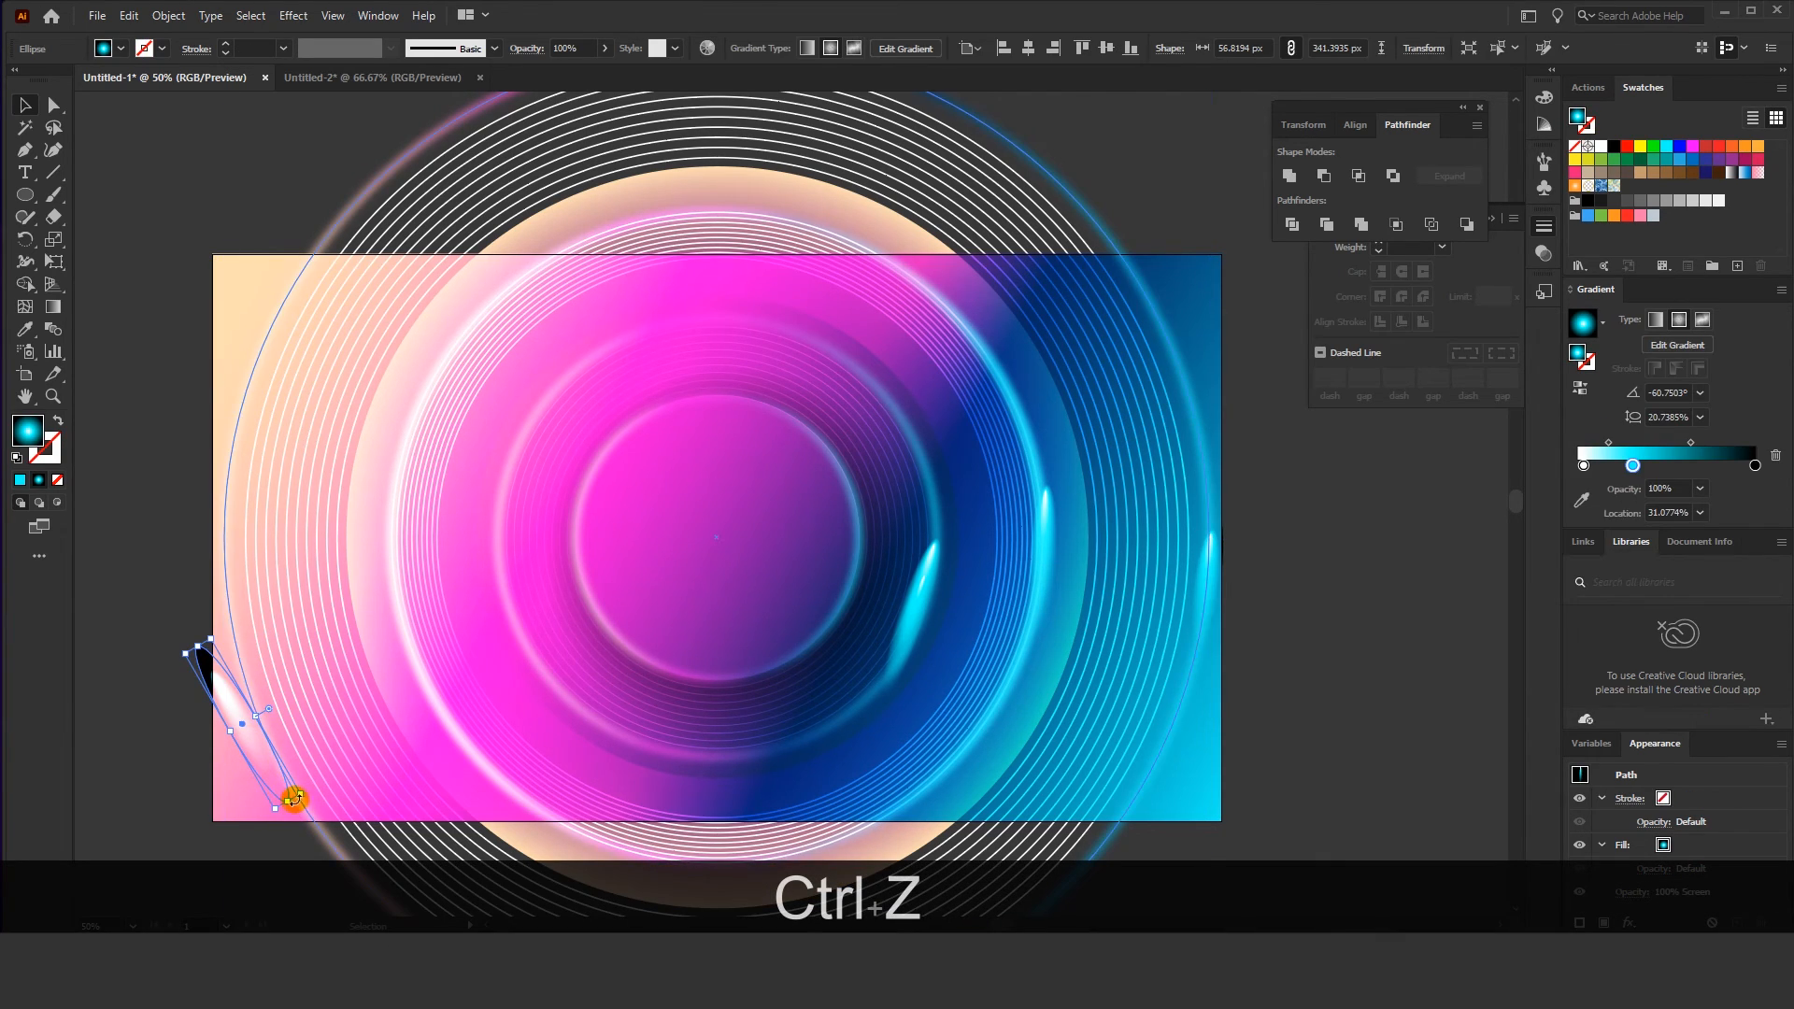
left_click_drag(301, 795, 285, 822)
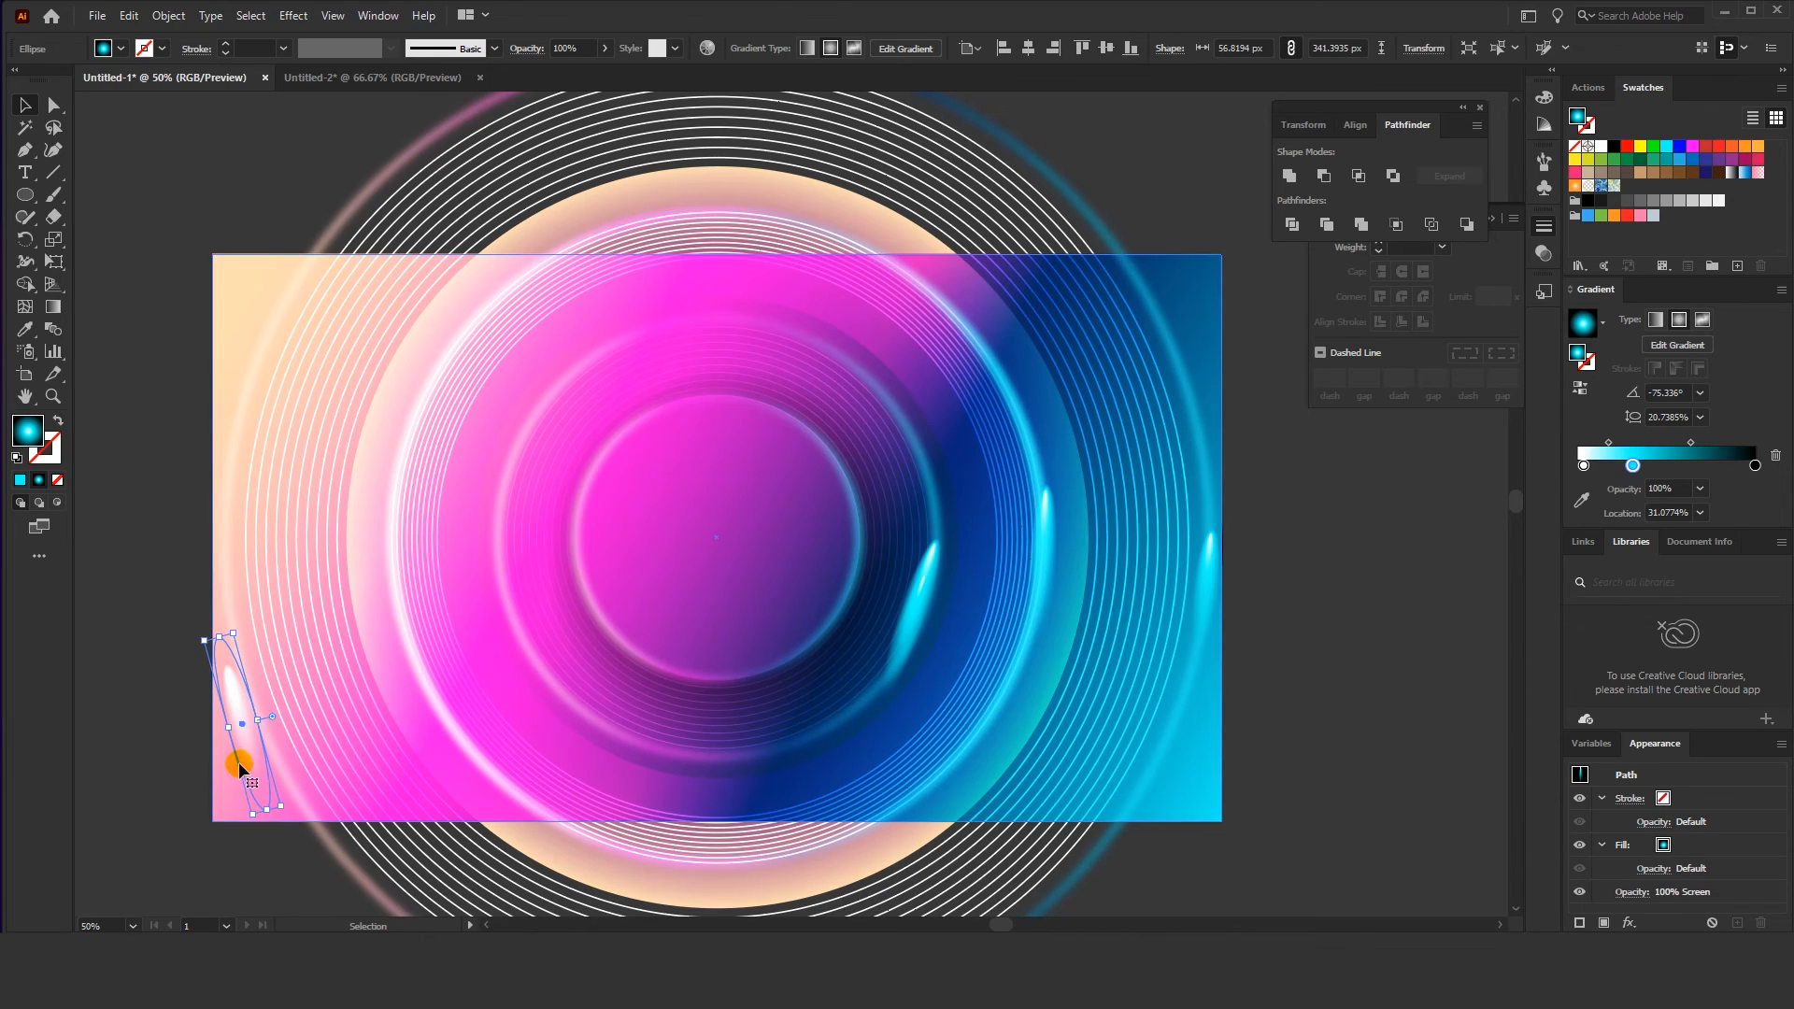
left_click_drag(239, 750, 248, 748)
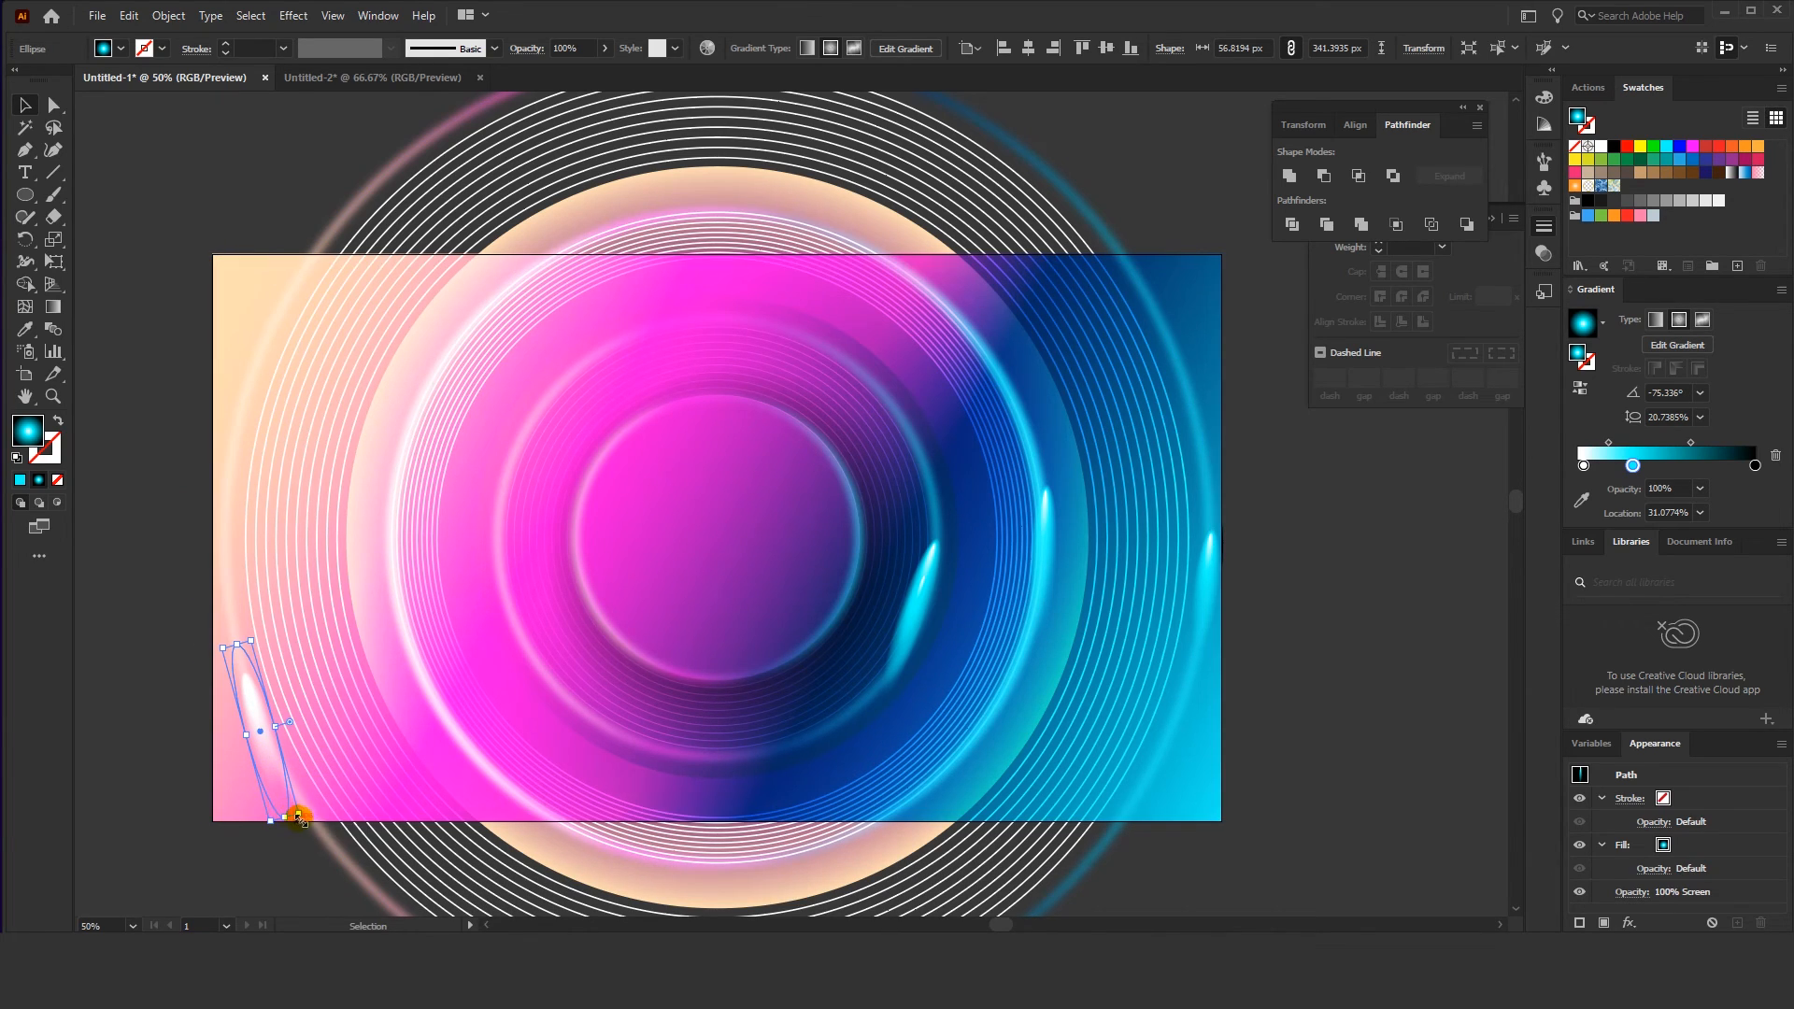
left_click_drag(299, 819, 301, 809)
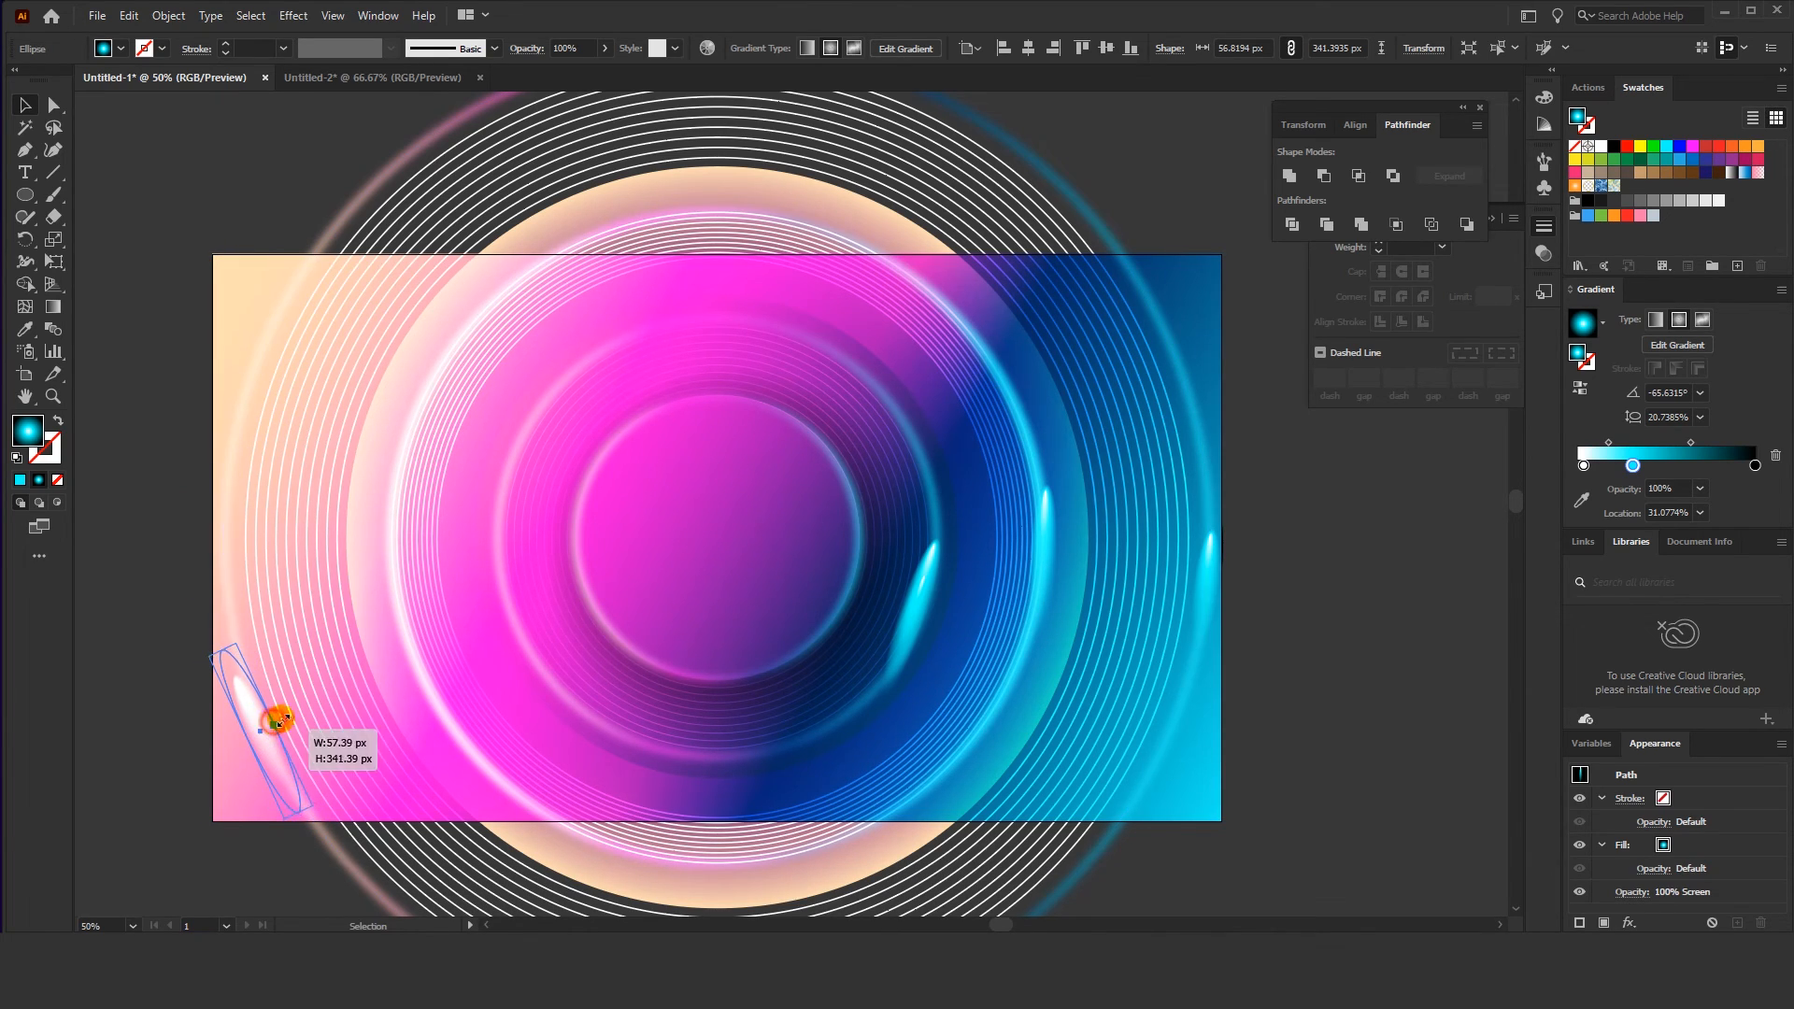
Widen the lower-left flare to about 96.1 px, shorten its radial gradient and set the gradient's aspect ratio to about 15.3%
left_click_drag(277, 720, 260, 730)
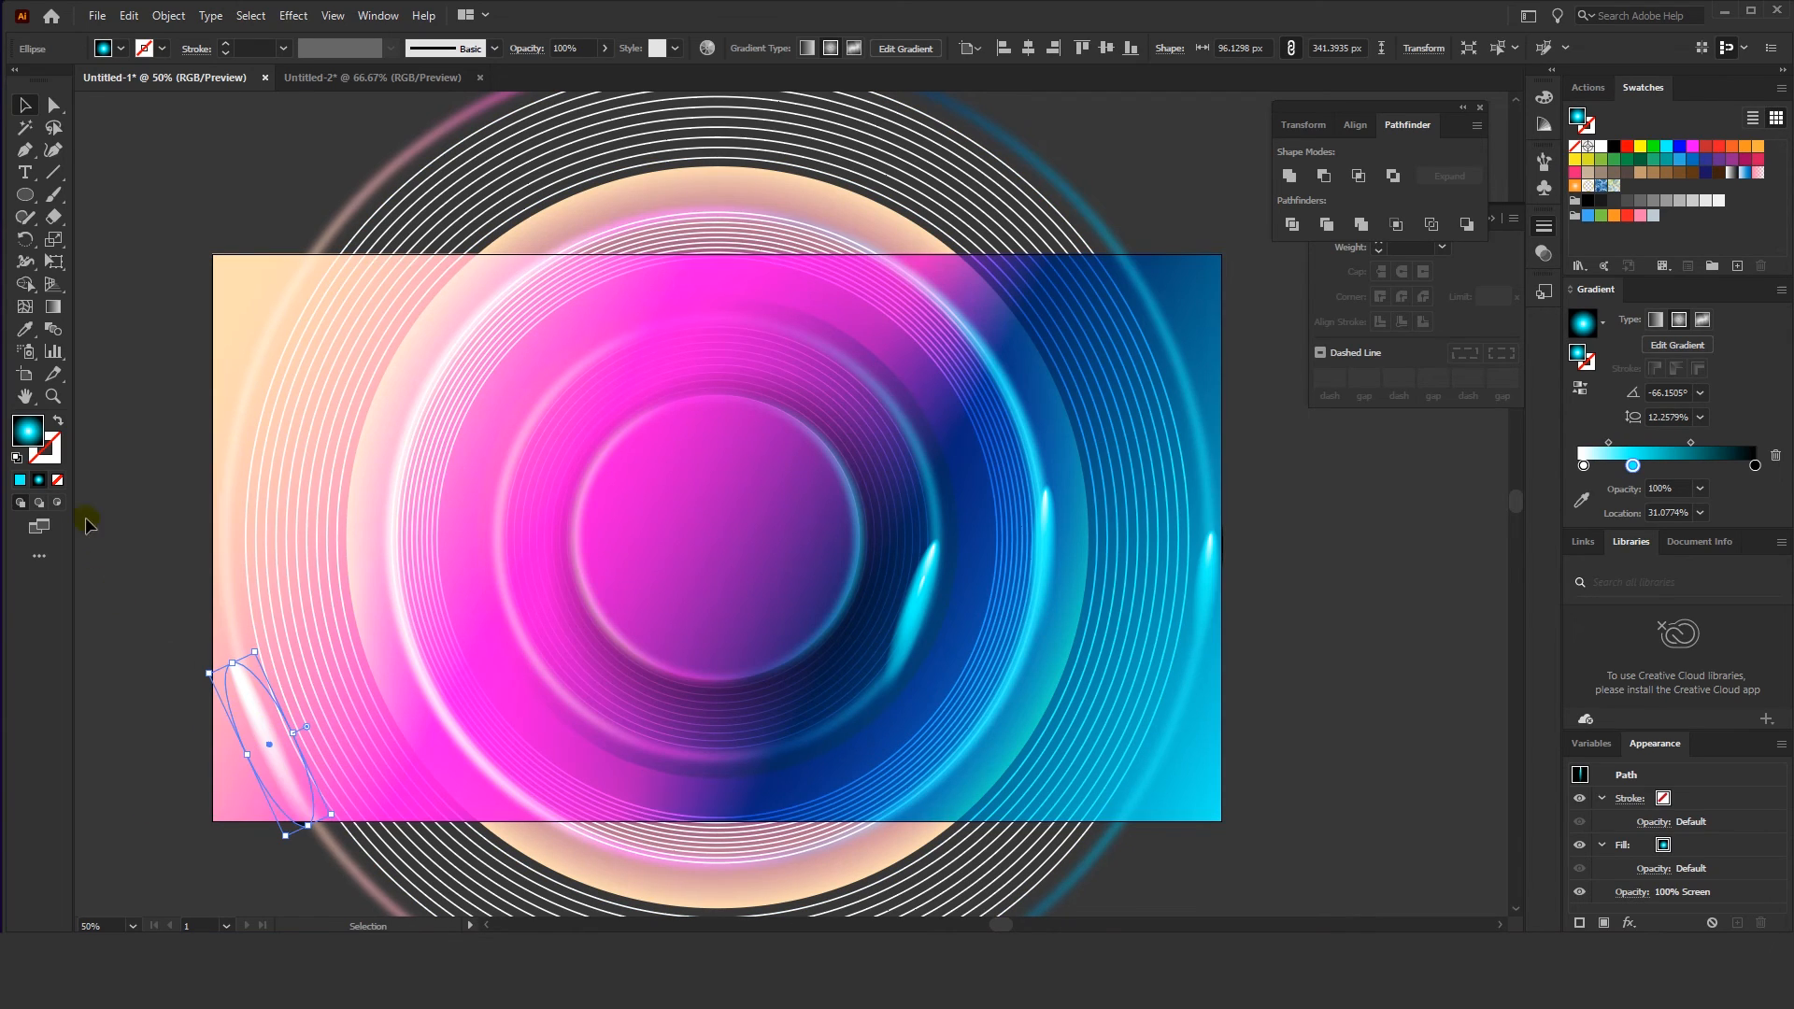
left_click(53, 308)
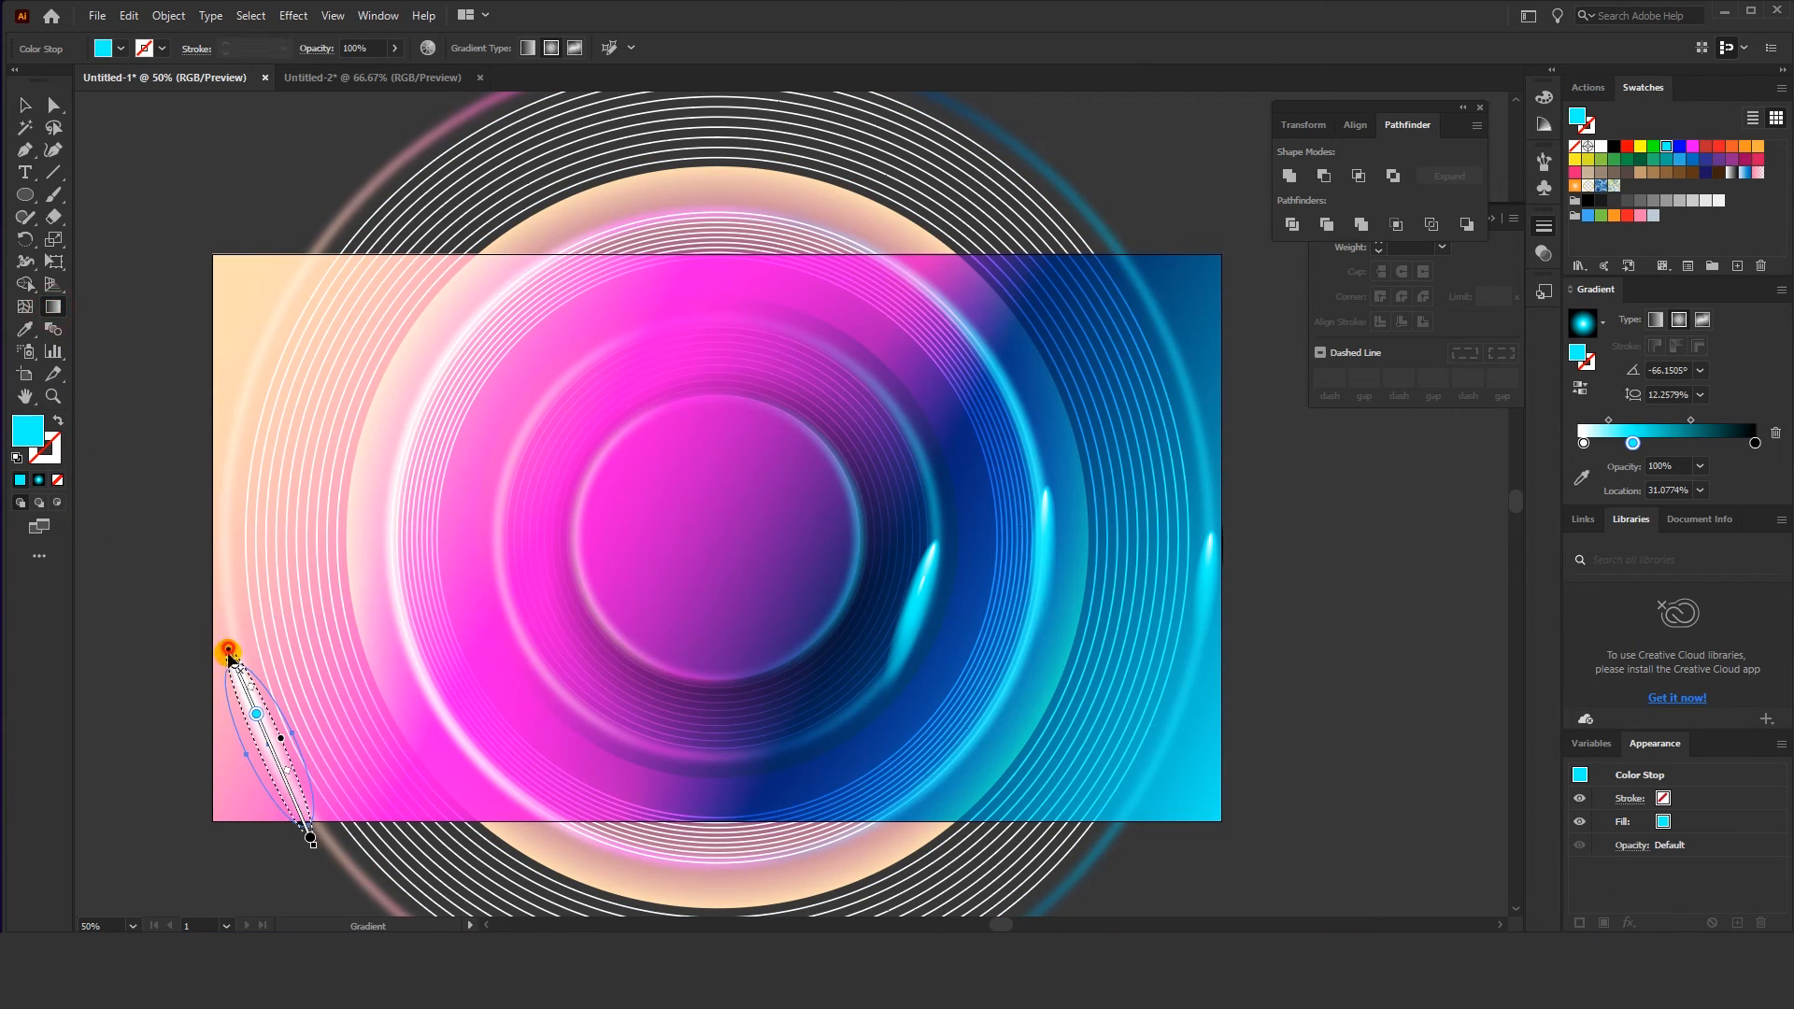
left_click_drag(281, 737, 286, 733)
left_click_drag(229, 651, 242, 679)
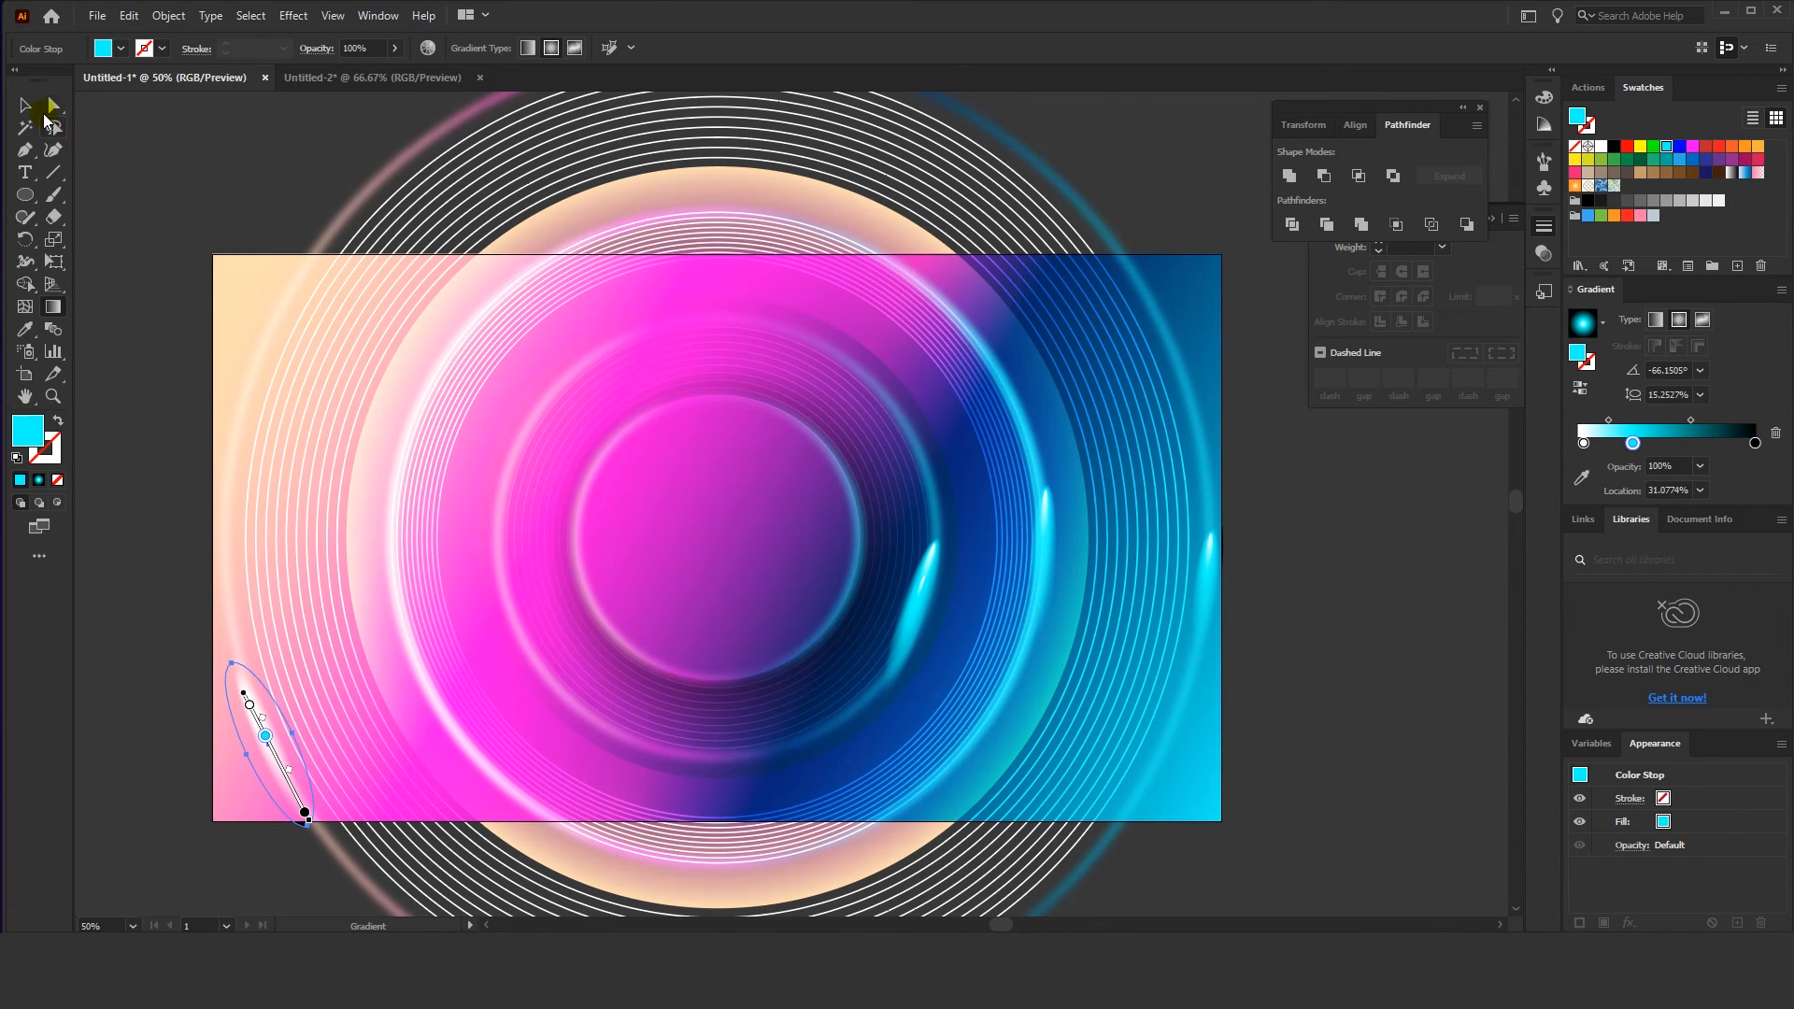
left_click(27, 106)
left_click(246, 193)
Duplicate the white flare onto the upper-left edge of the peach circle and onto the outermost ring's upper-left arc, rotating each along its curve
key("space")
left_click_drag(213, 190, 237, 196)
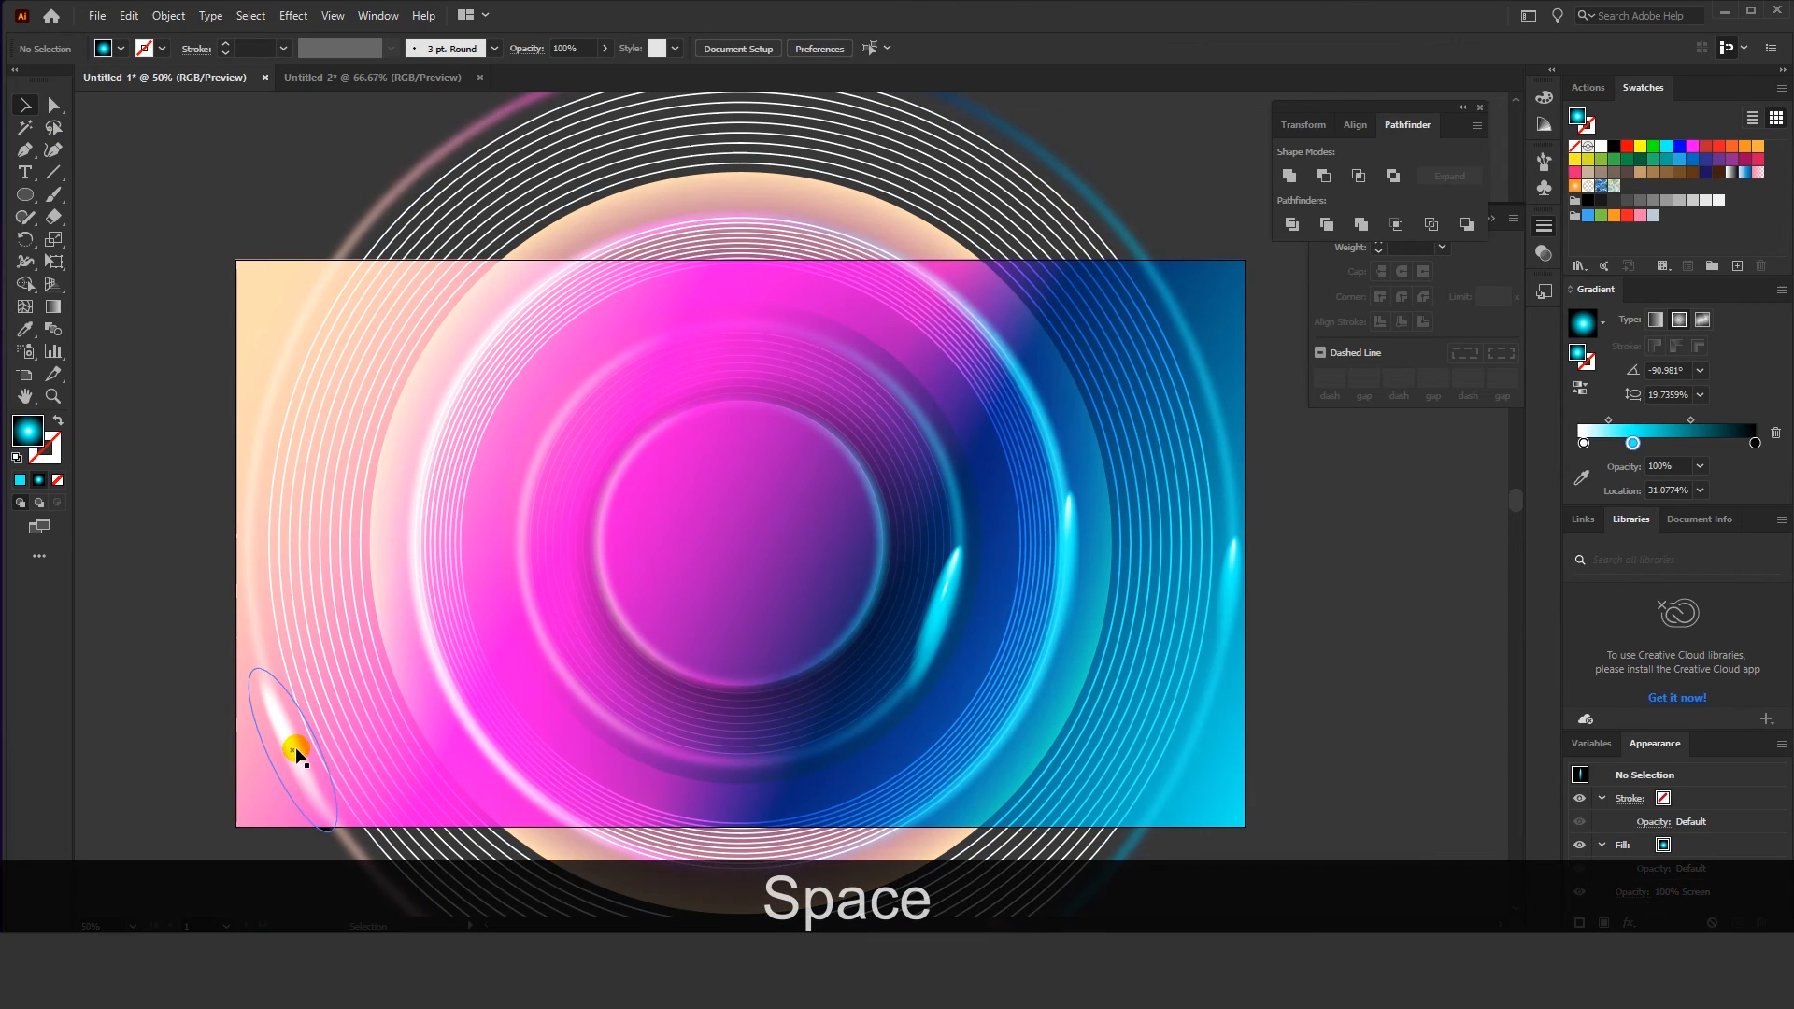
left_click_drag(296, 755, 407, 404)
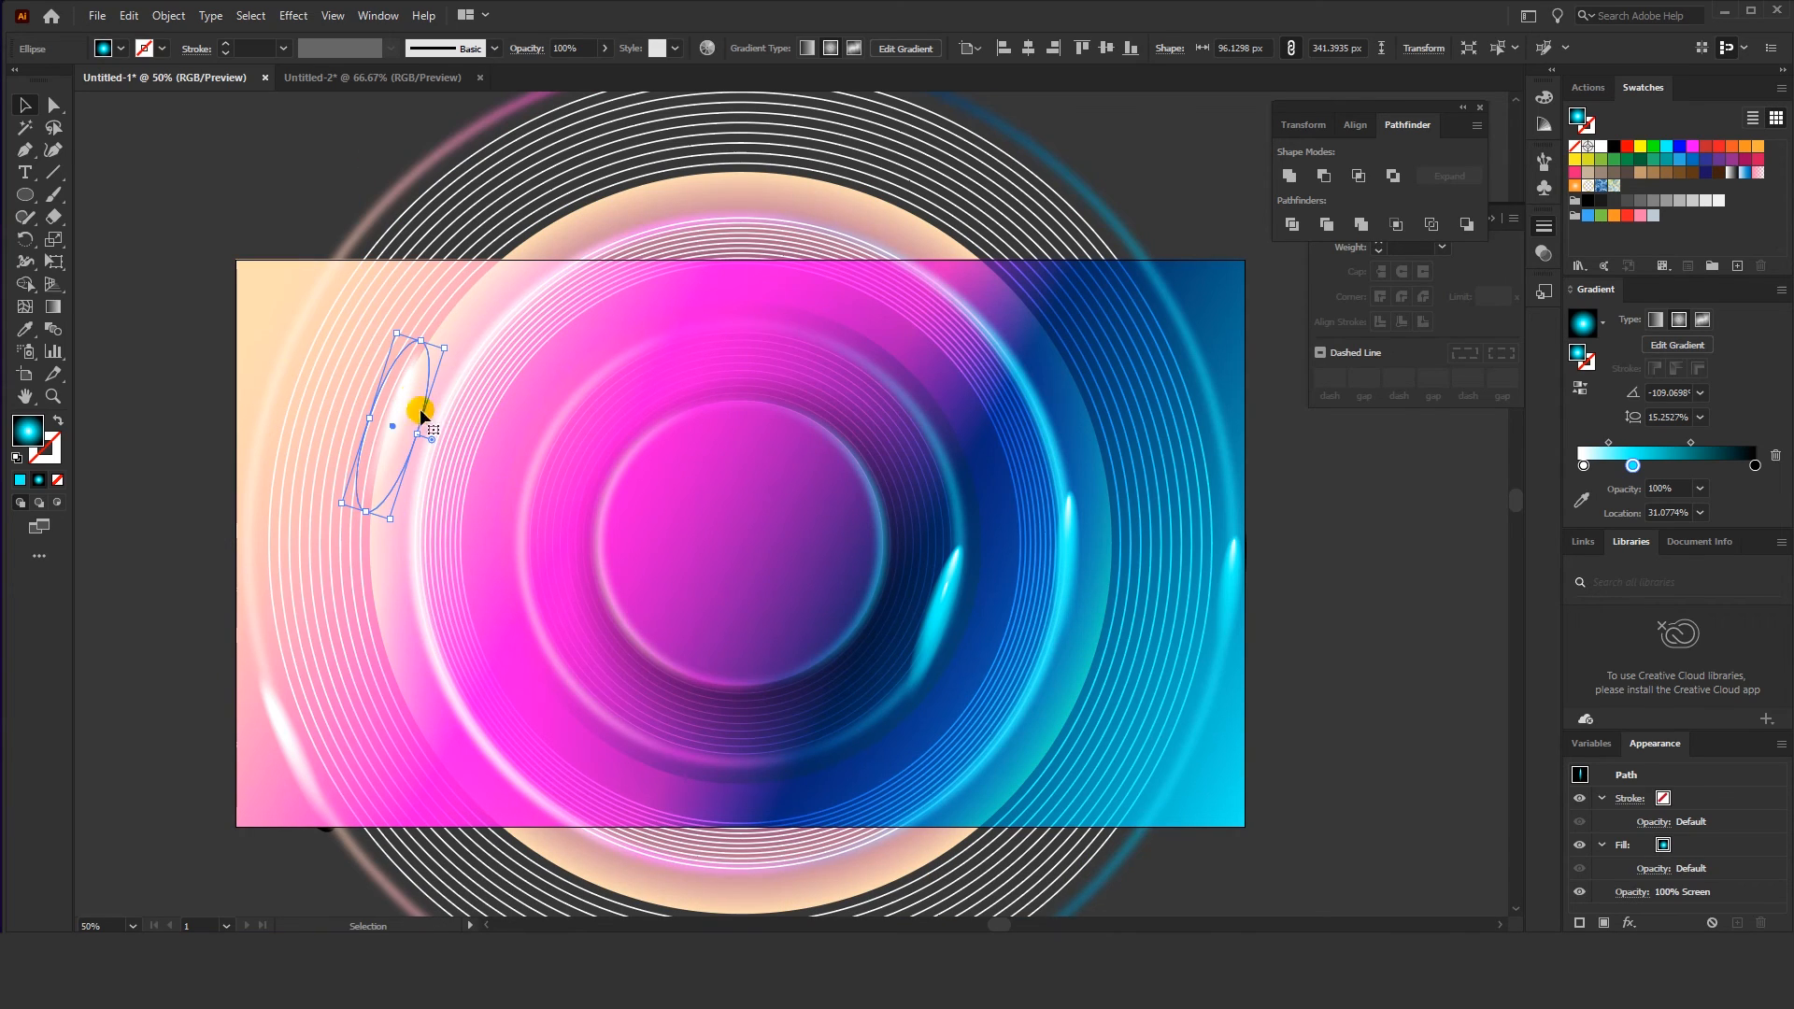
left_click(955, 605)
mouse_move(955, 611)
left_mouse_down()
mouse_move(973, 628)
mouse_move(953, 624)
left_mouse_up()
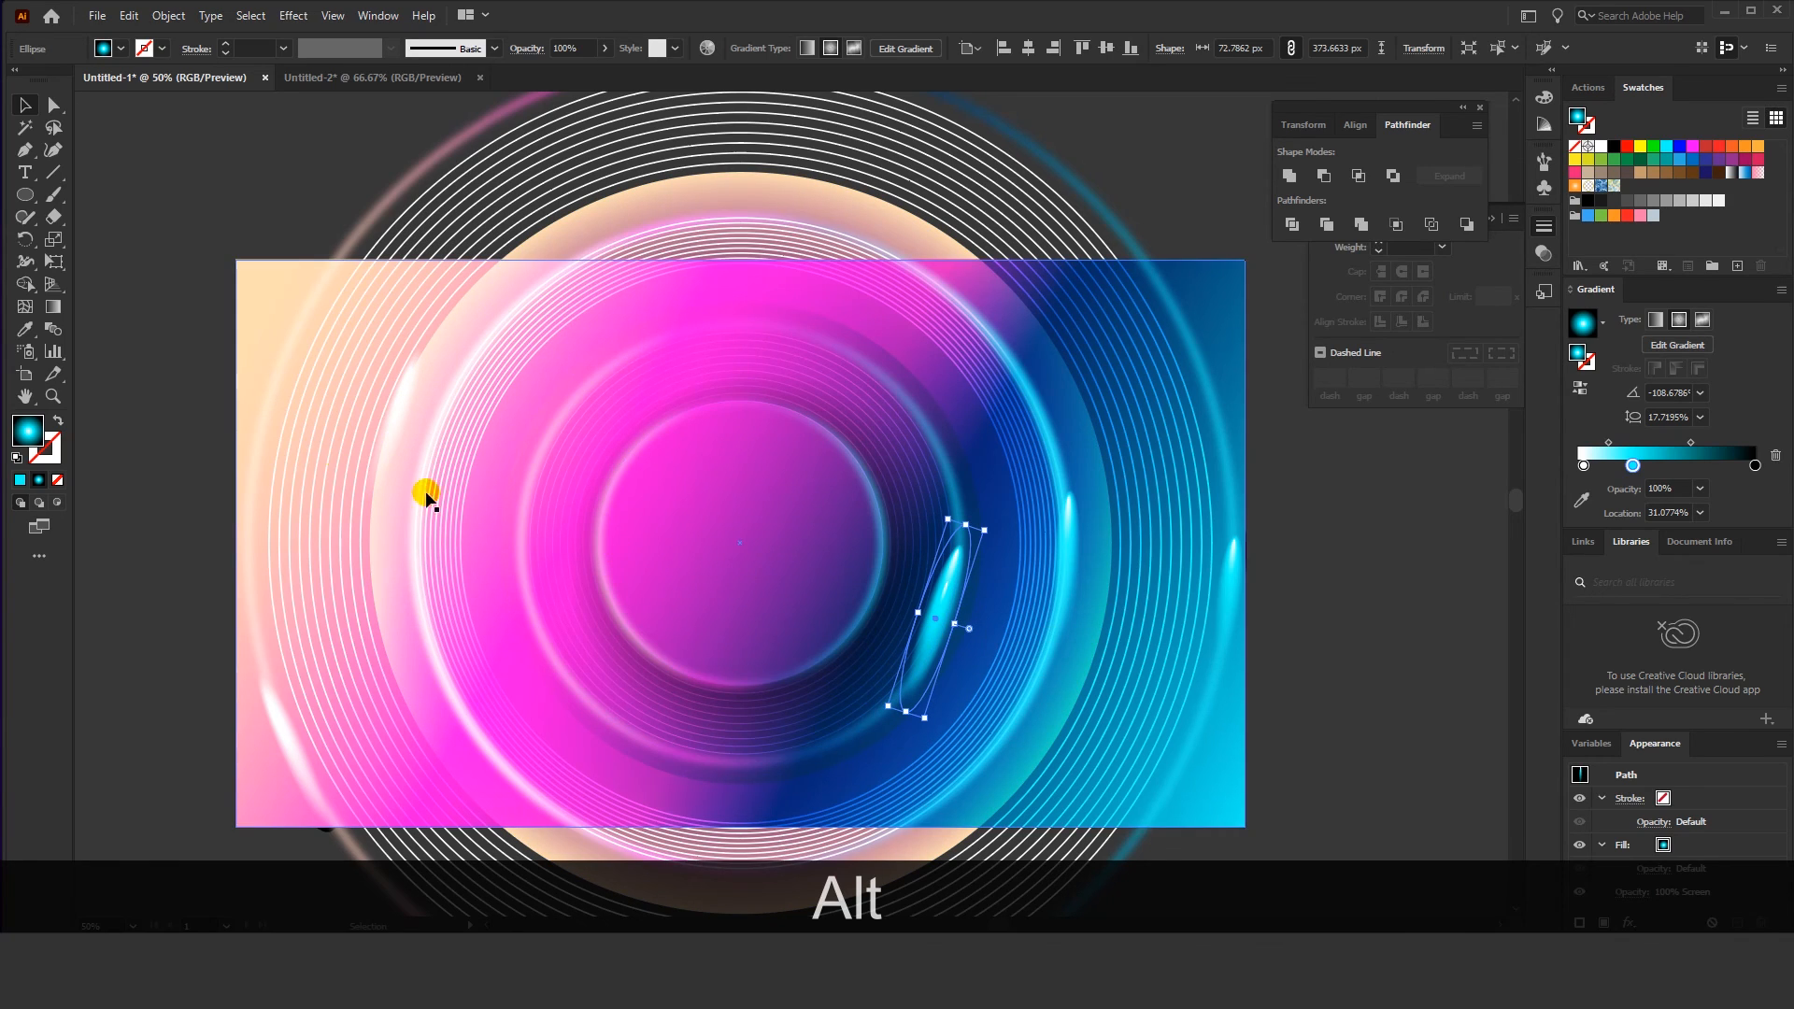
left_click(395, 417)
left_click_drag(397, 404, 321, 361)
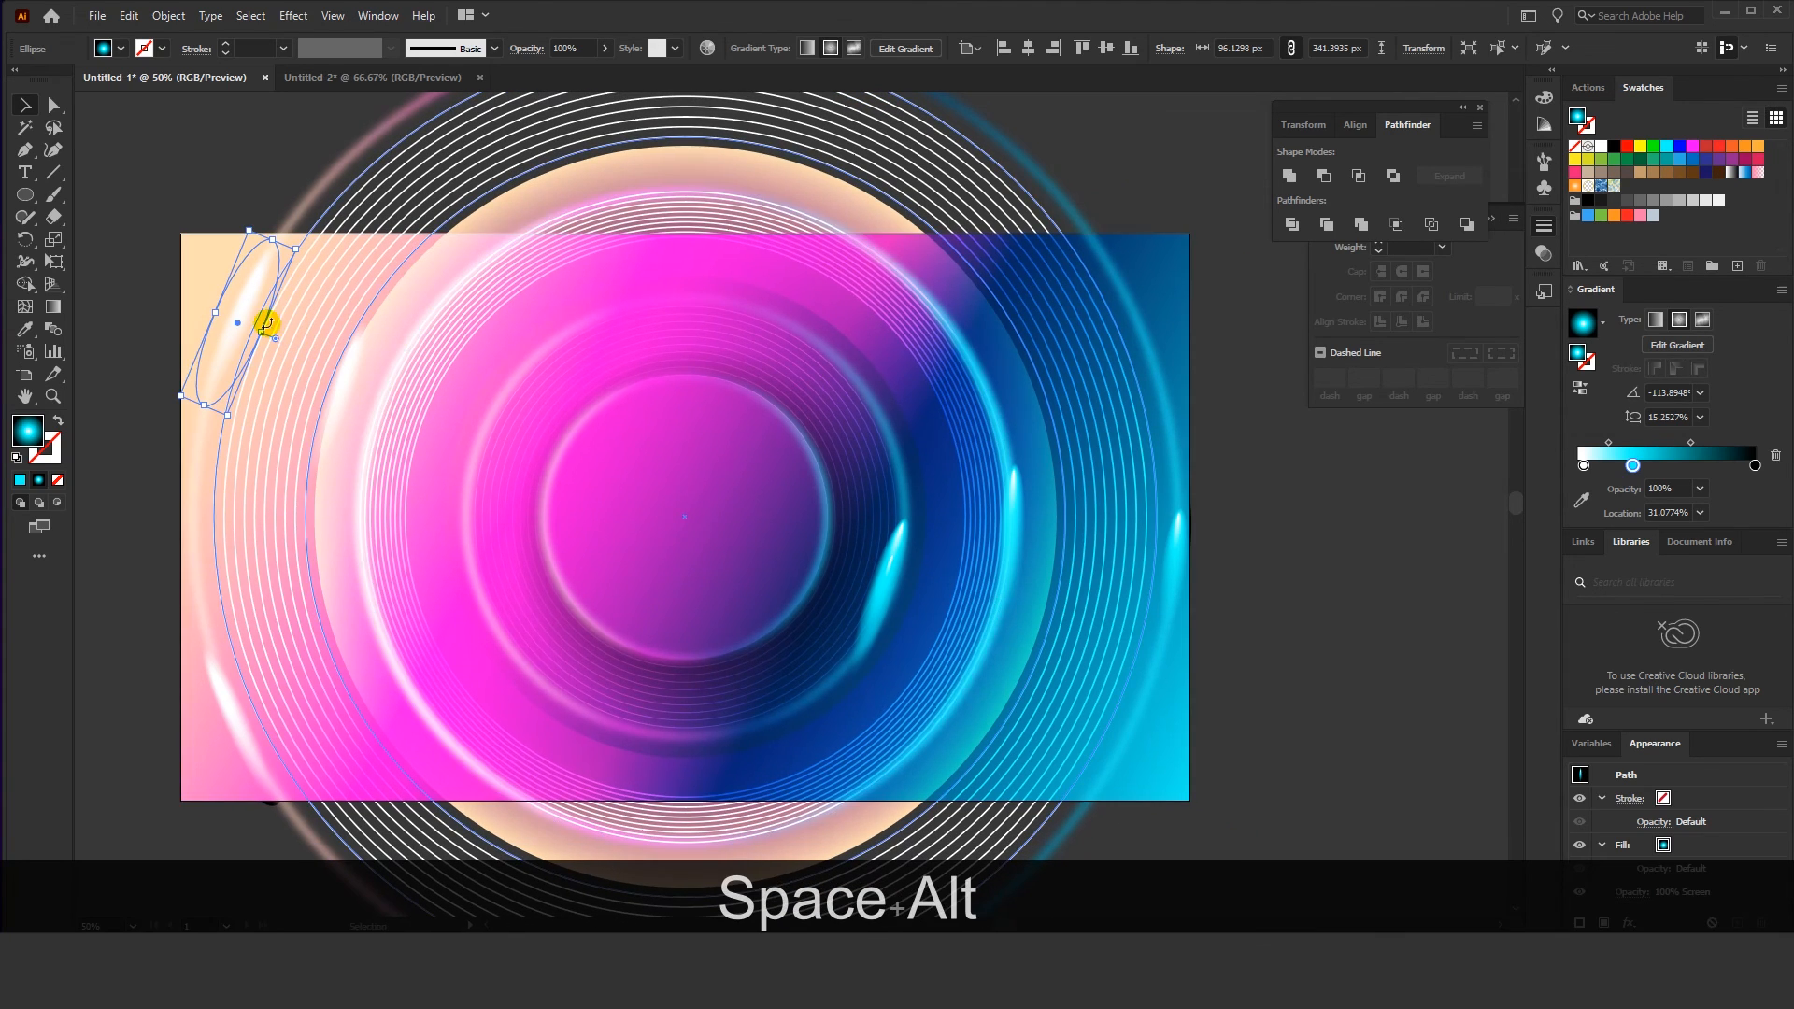
Try duplicating the 834 px glowing ring in front and undo the attempt
left_click(641, 737)
key("ctrl+c")
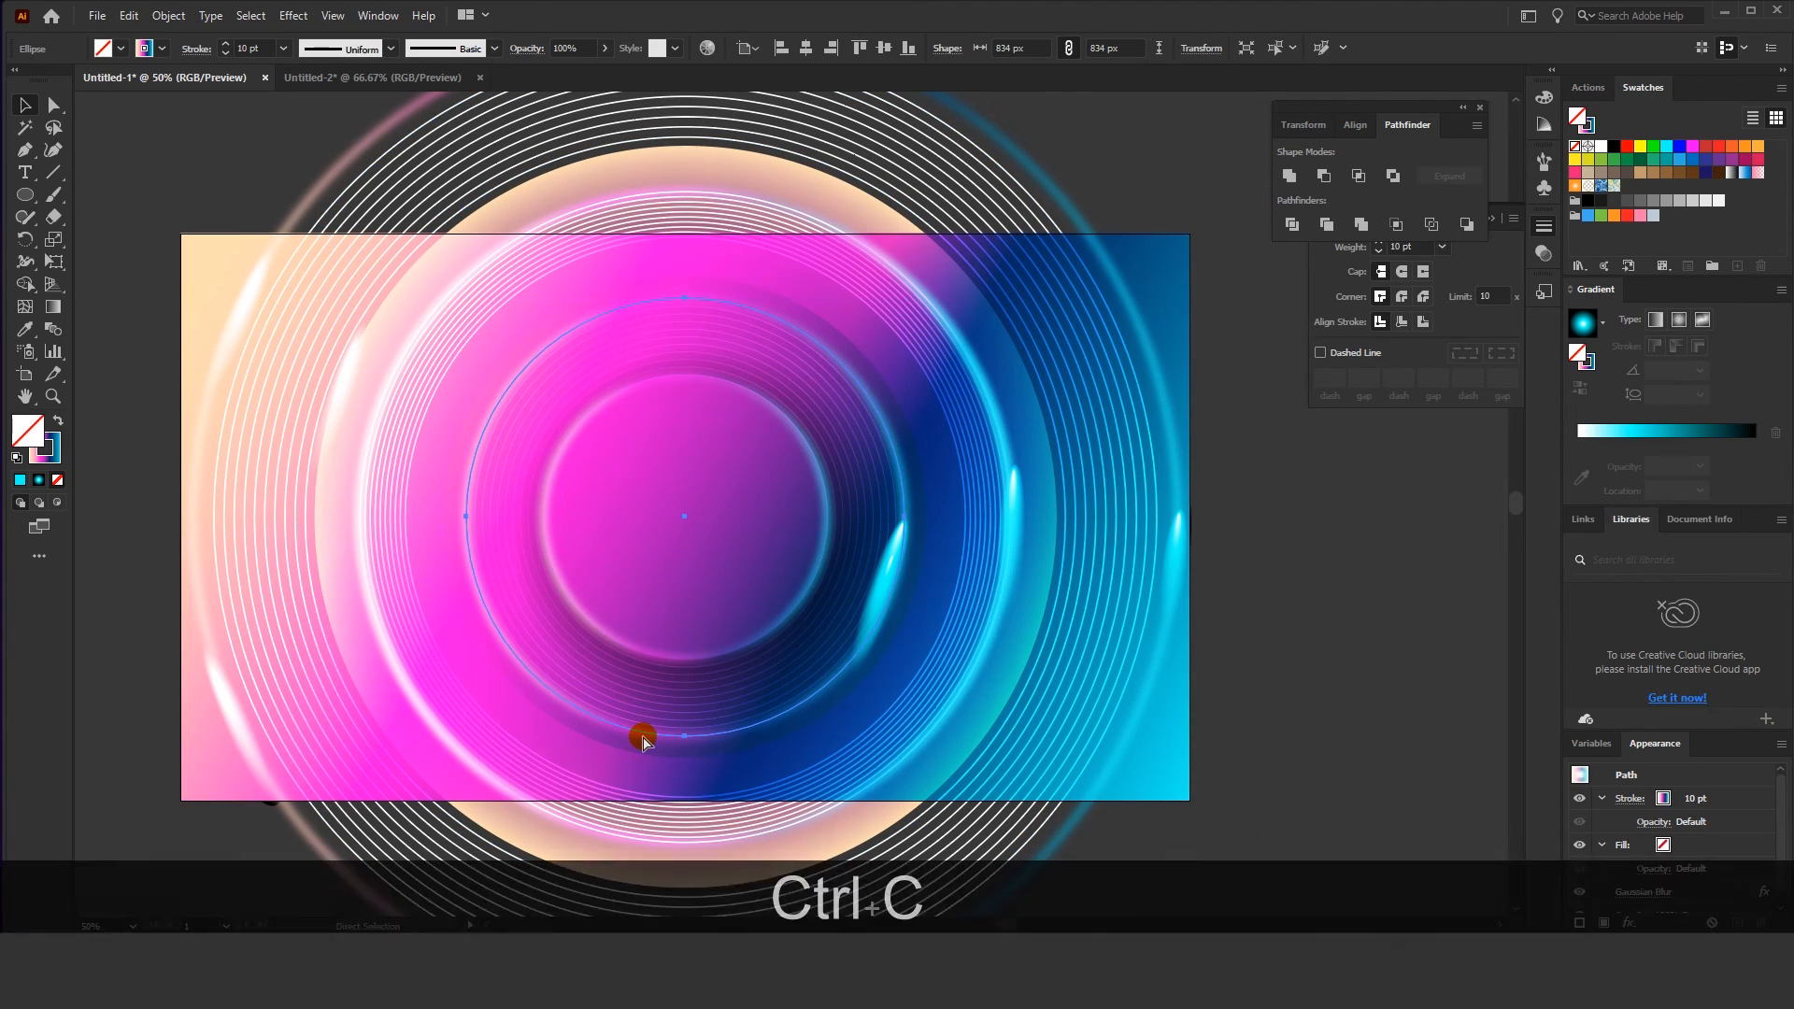
key("ctrl+f")
left_click_drag(690, 726, 672, 790)
key("ctrl+z")
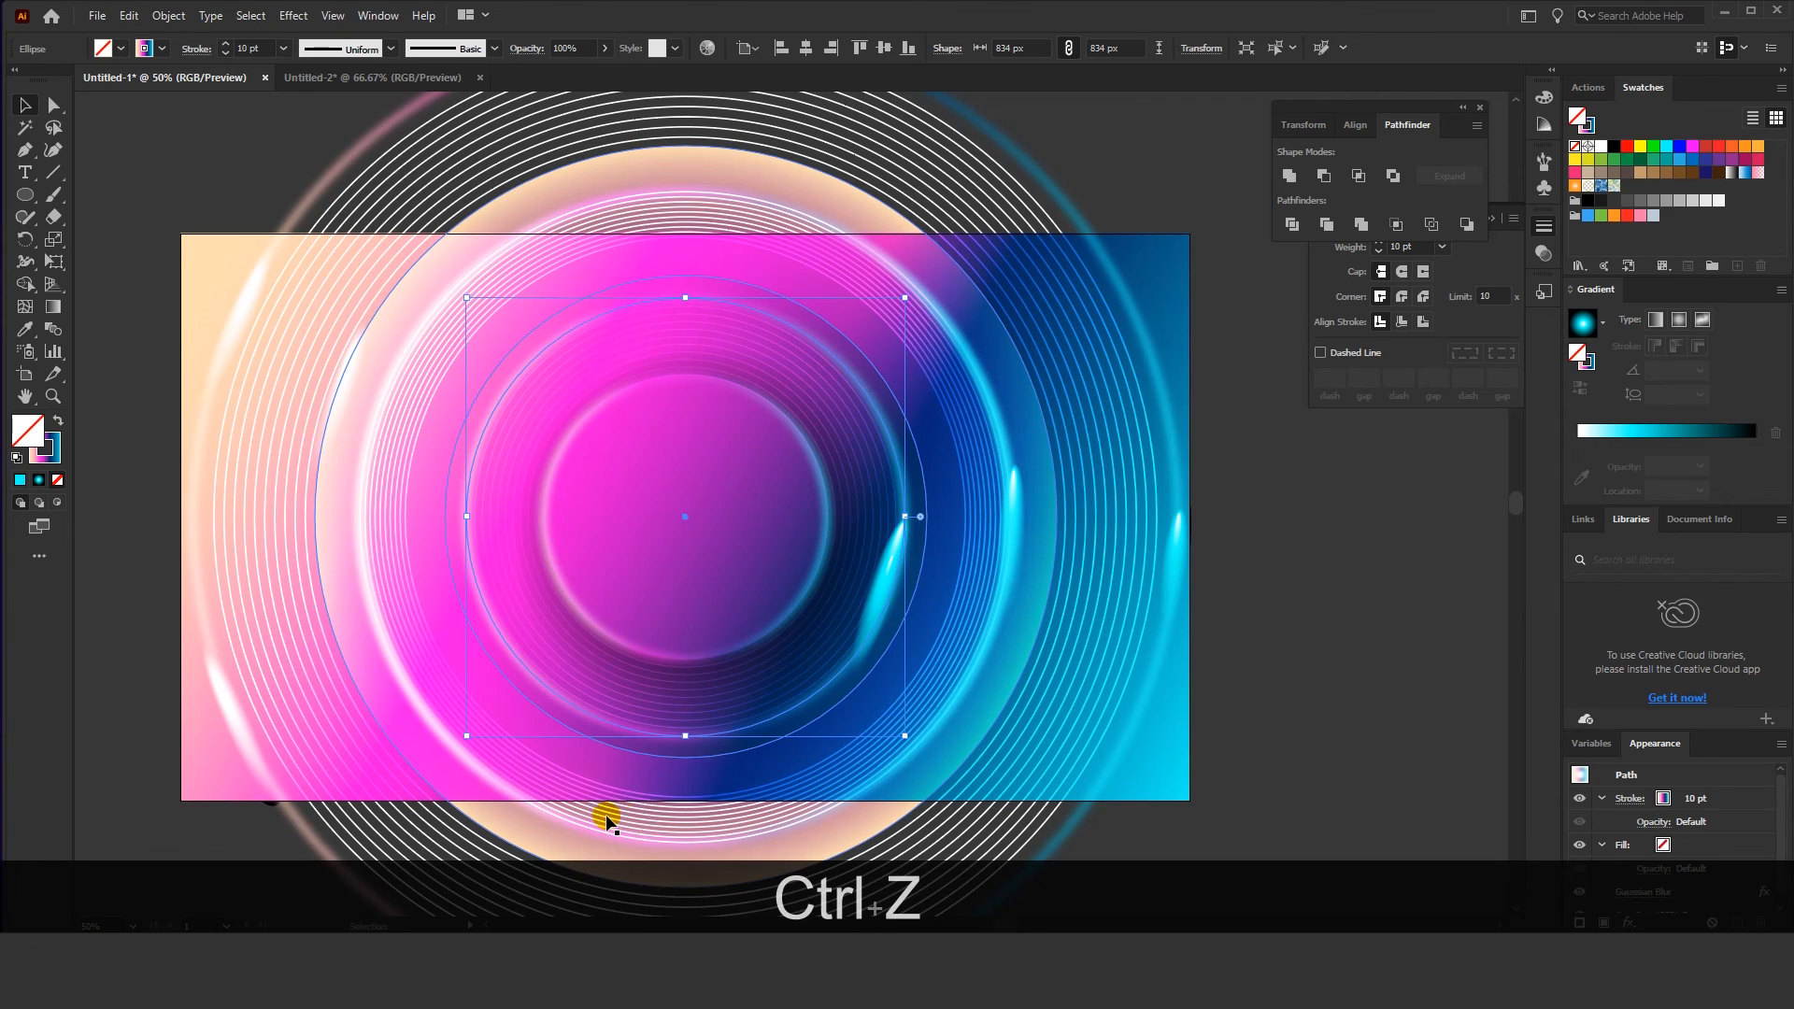
Duplicate the 1238 px ring and the central 540 px ring in front to strengthen their glow
key("ctrl+c")
key("ctrl+f")
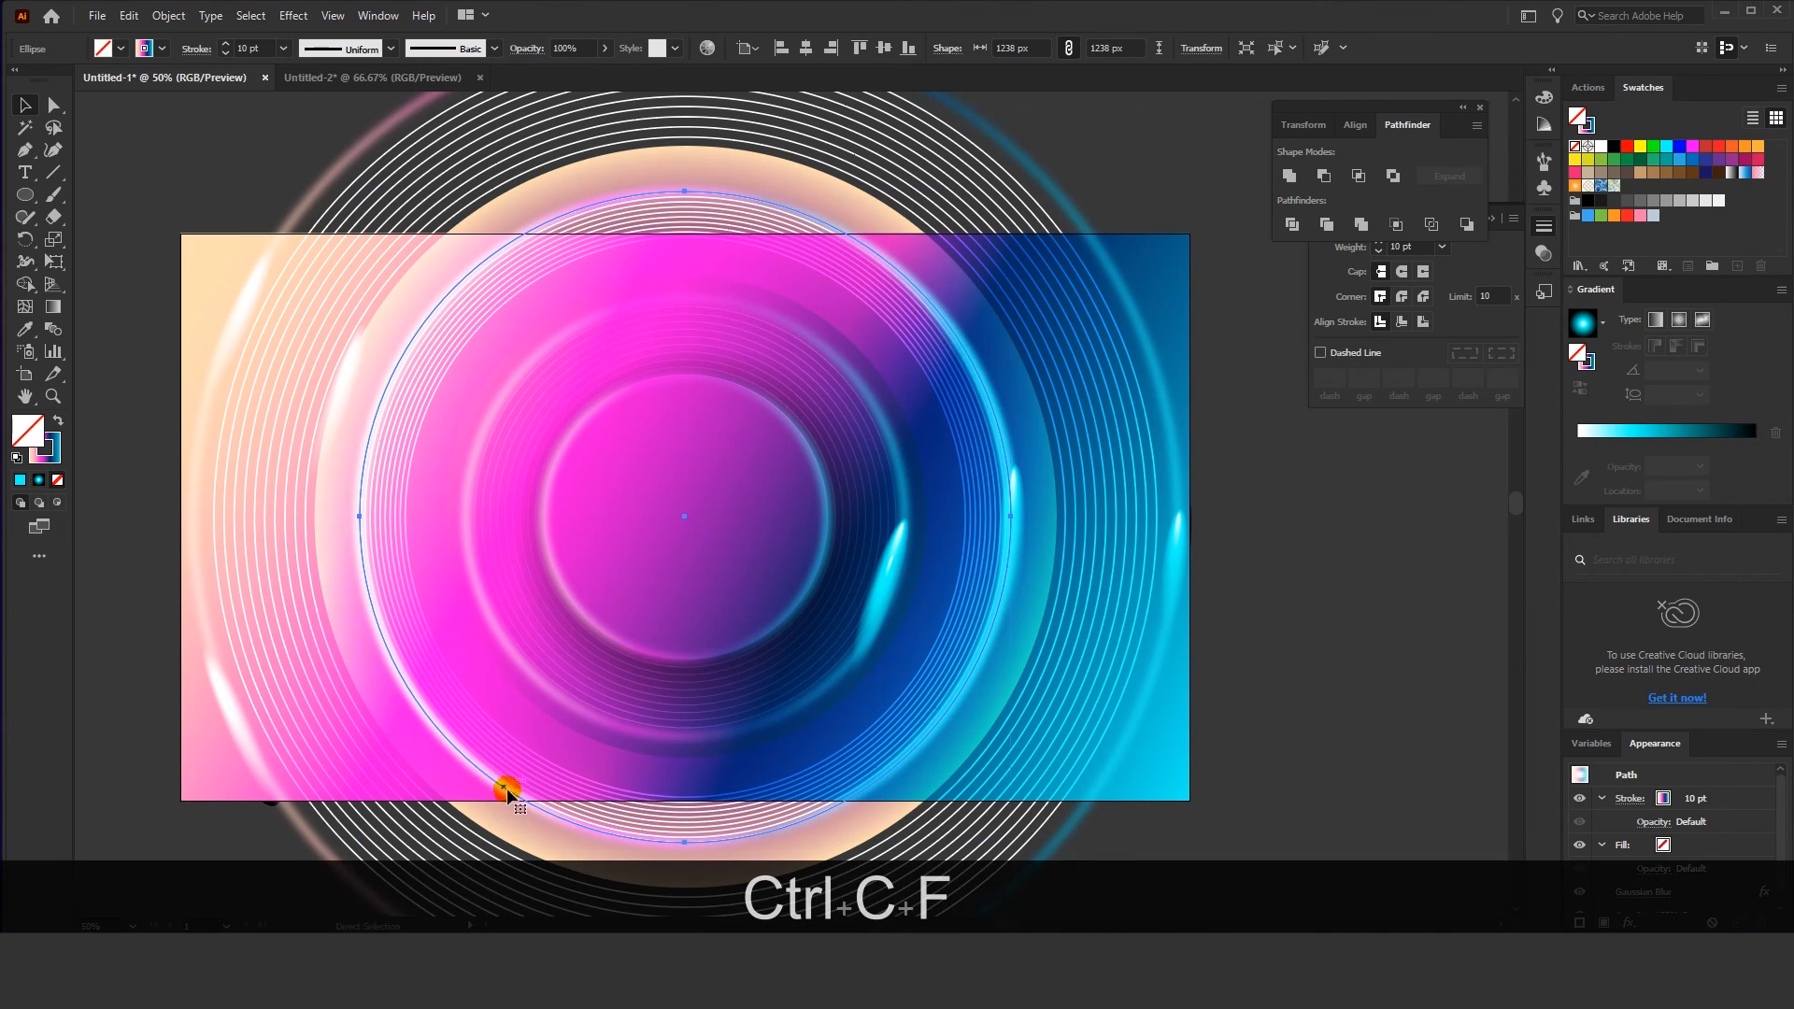
left_click(797, 620)
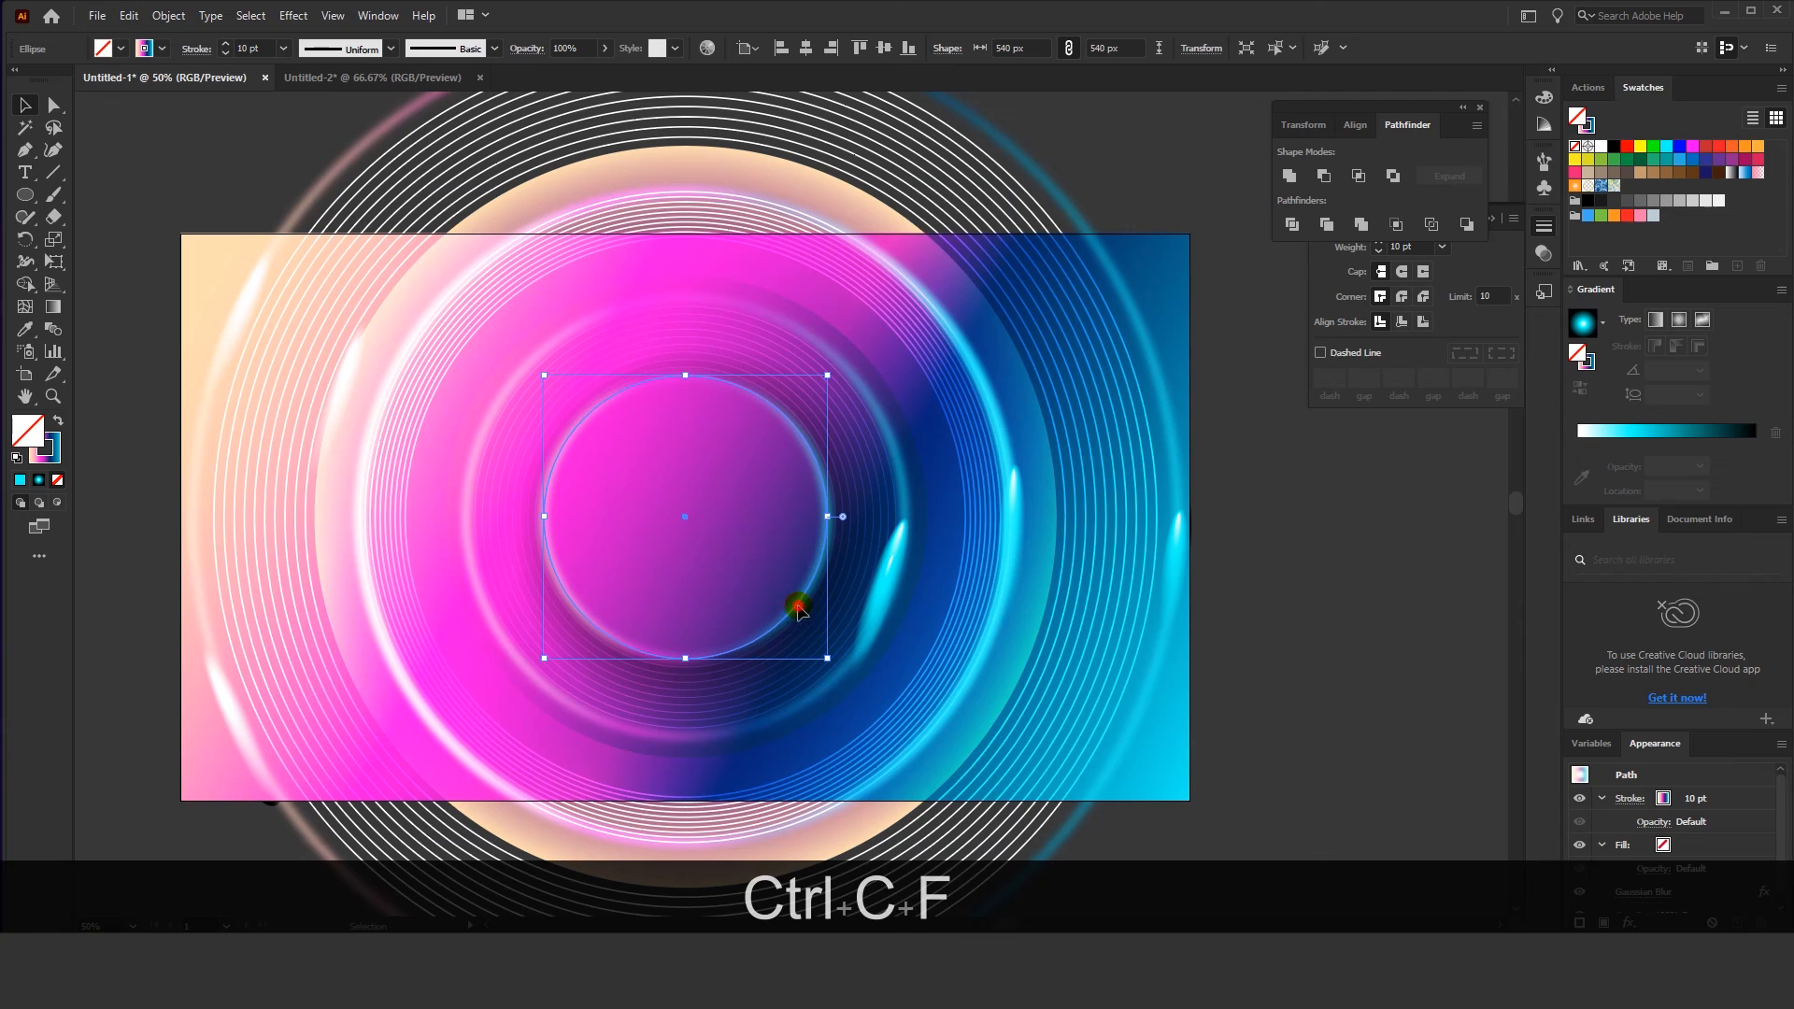
left_click_drag(799, 610, 778, 573)
key("ctrl+z")
key("ctrl+c")
key("ctrl+f")
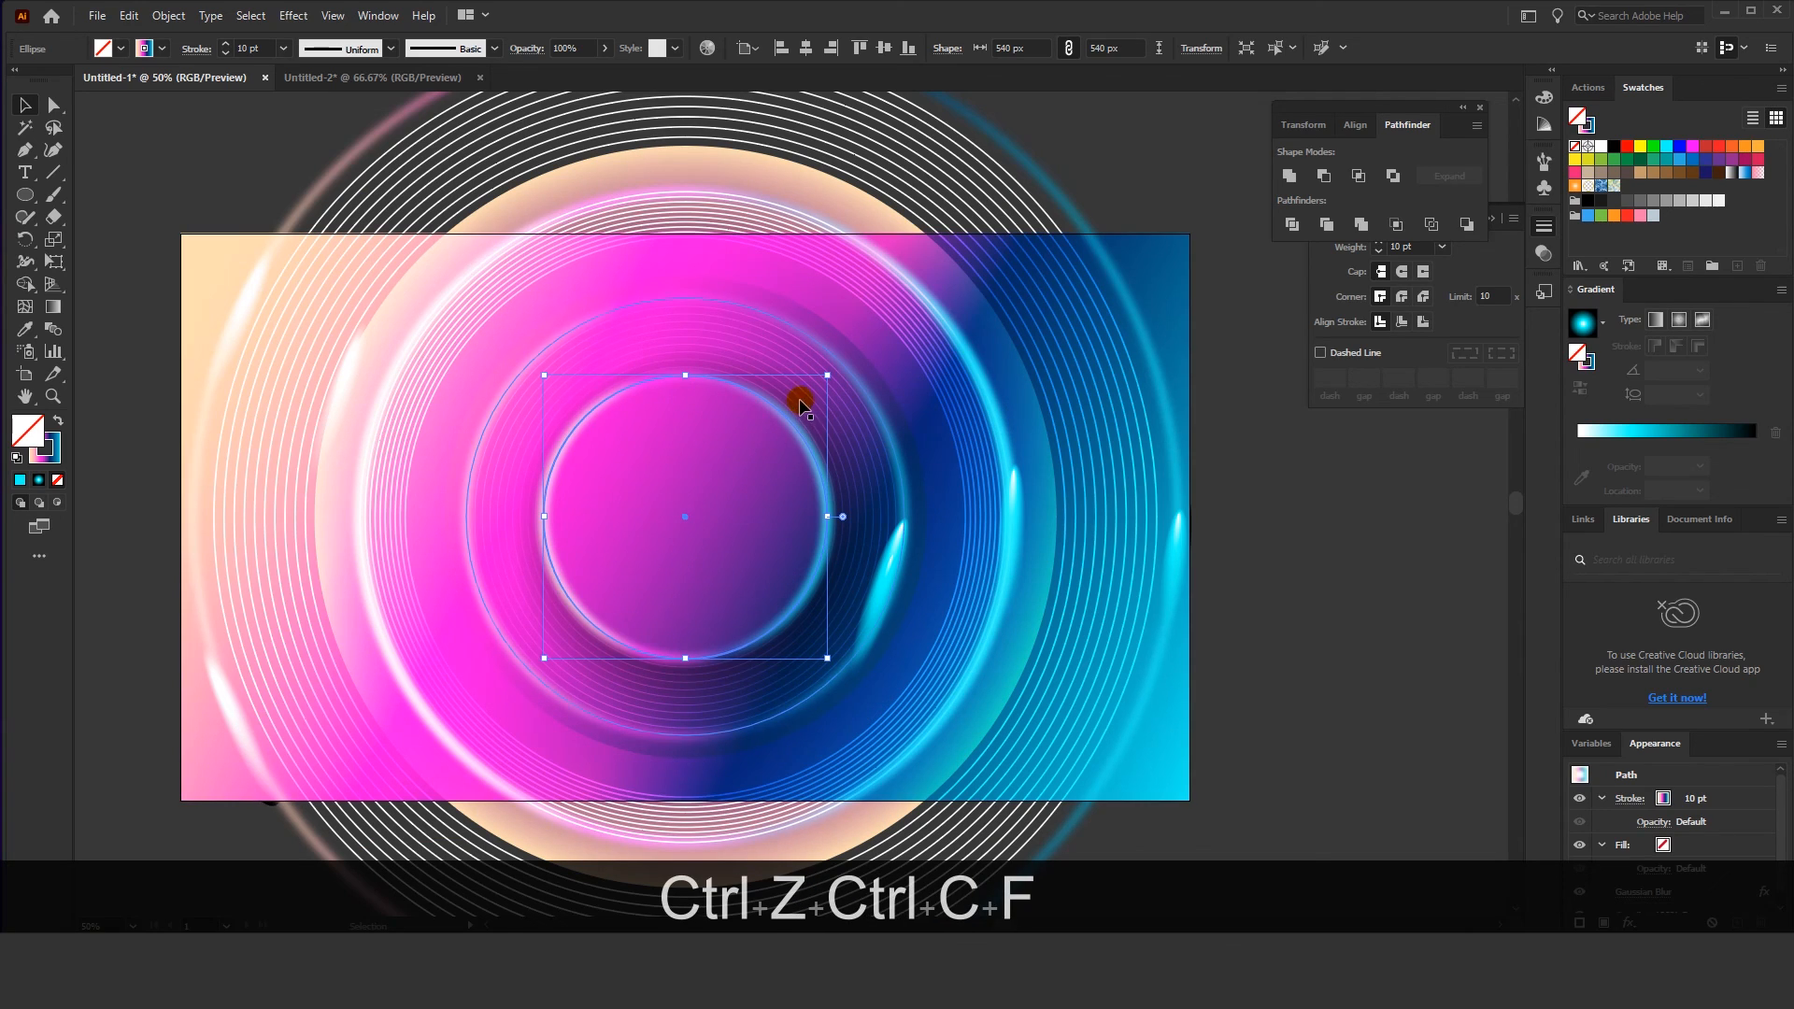
scroll(813, 569, "down", 1)
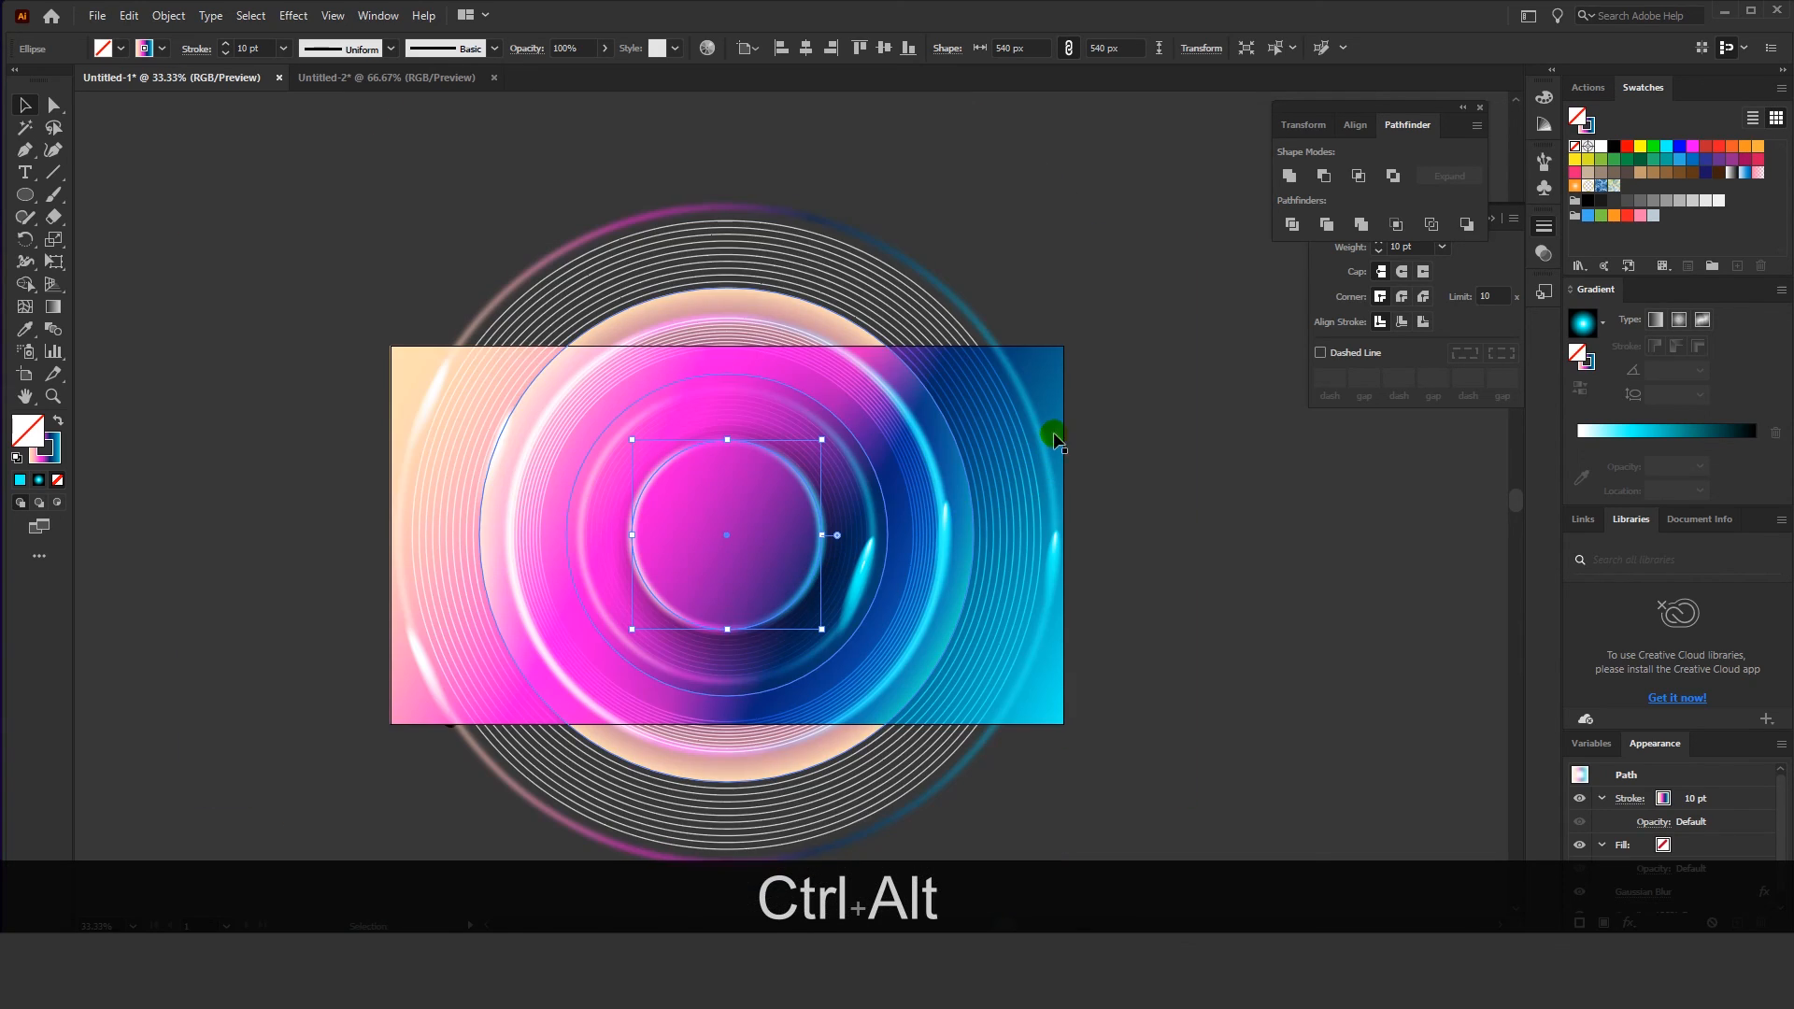
Reduce the opacity of the Multiply shadow ring around the central circle to 69%
left_click(1116, 327)
left_click_drag(1001, 288, 1043, 306)
left_click(894, 524)
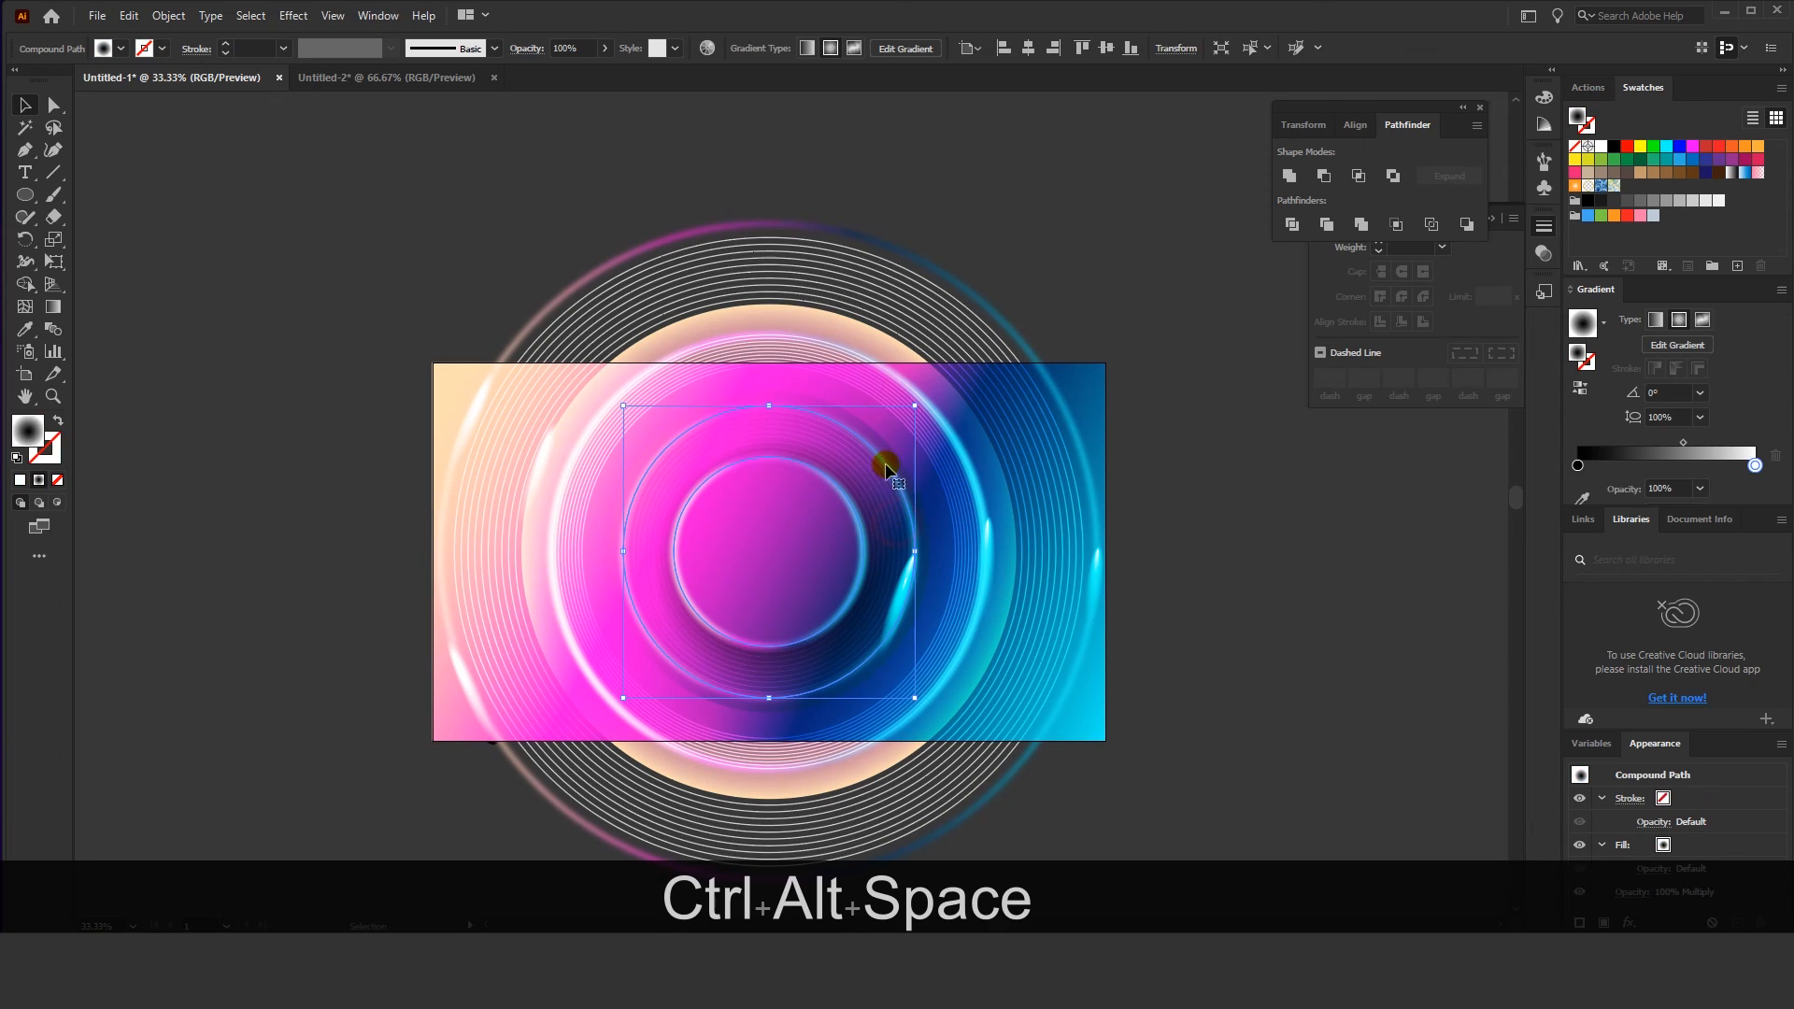
left_click(590, 69)
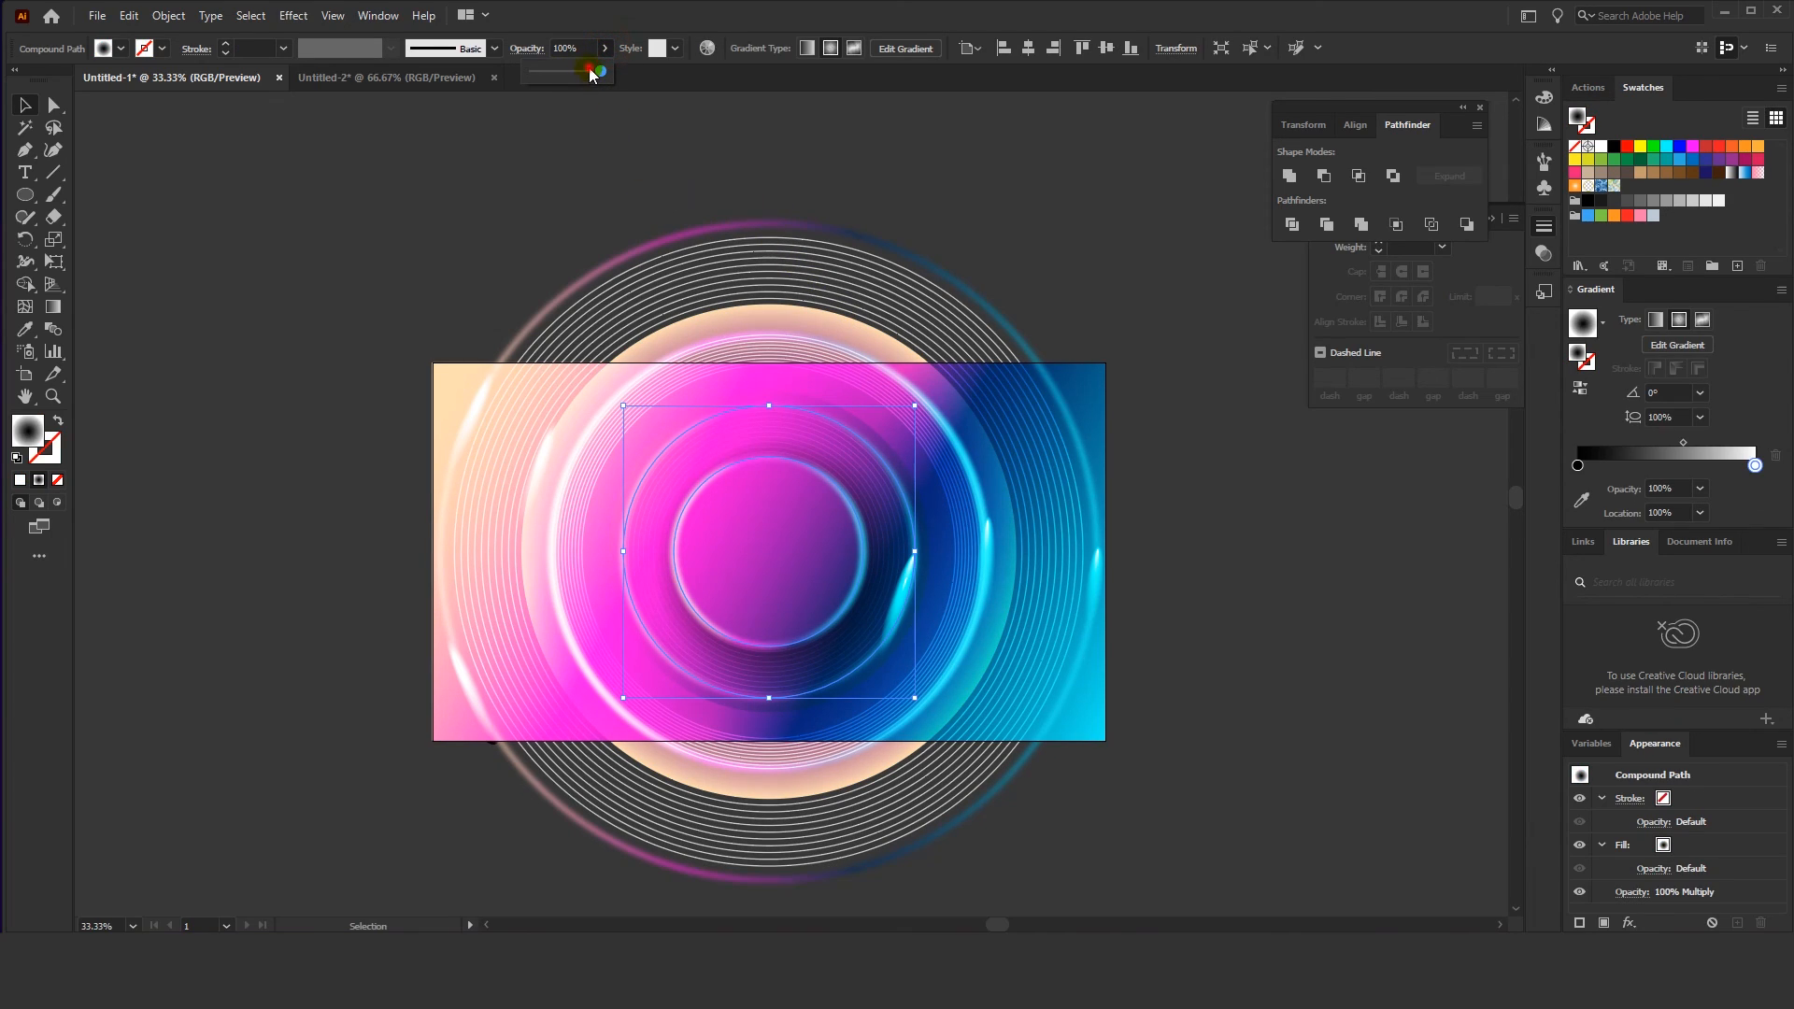
left_click(469, 257)
left_click_drag(445, 252, 443, 291)
mouse_move(440, 409)
left_mouse_down()
mouse_move(446, 323)
mouse_move(371, 324)
mouse_move(356, 365)
left_mouse_up()
left_click_drag(350, 253, 393, 347)
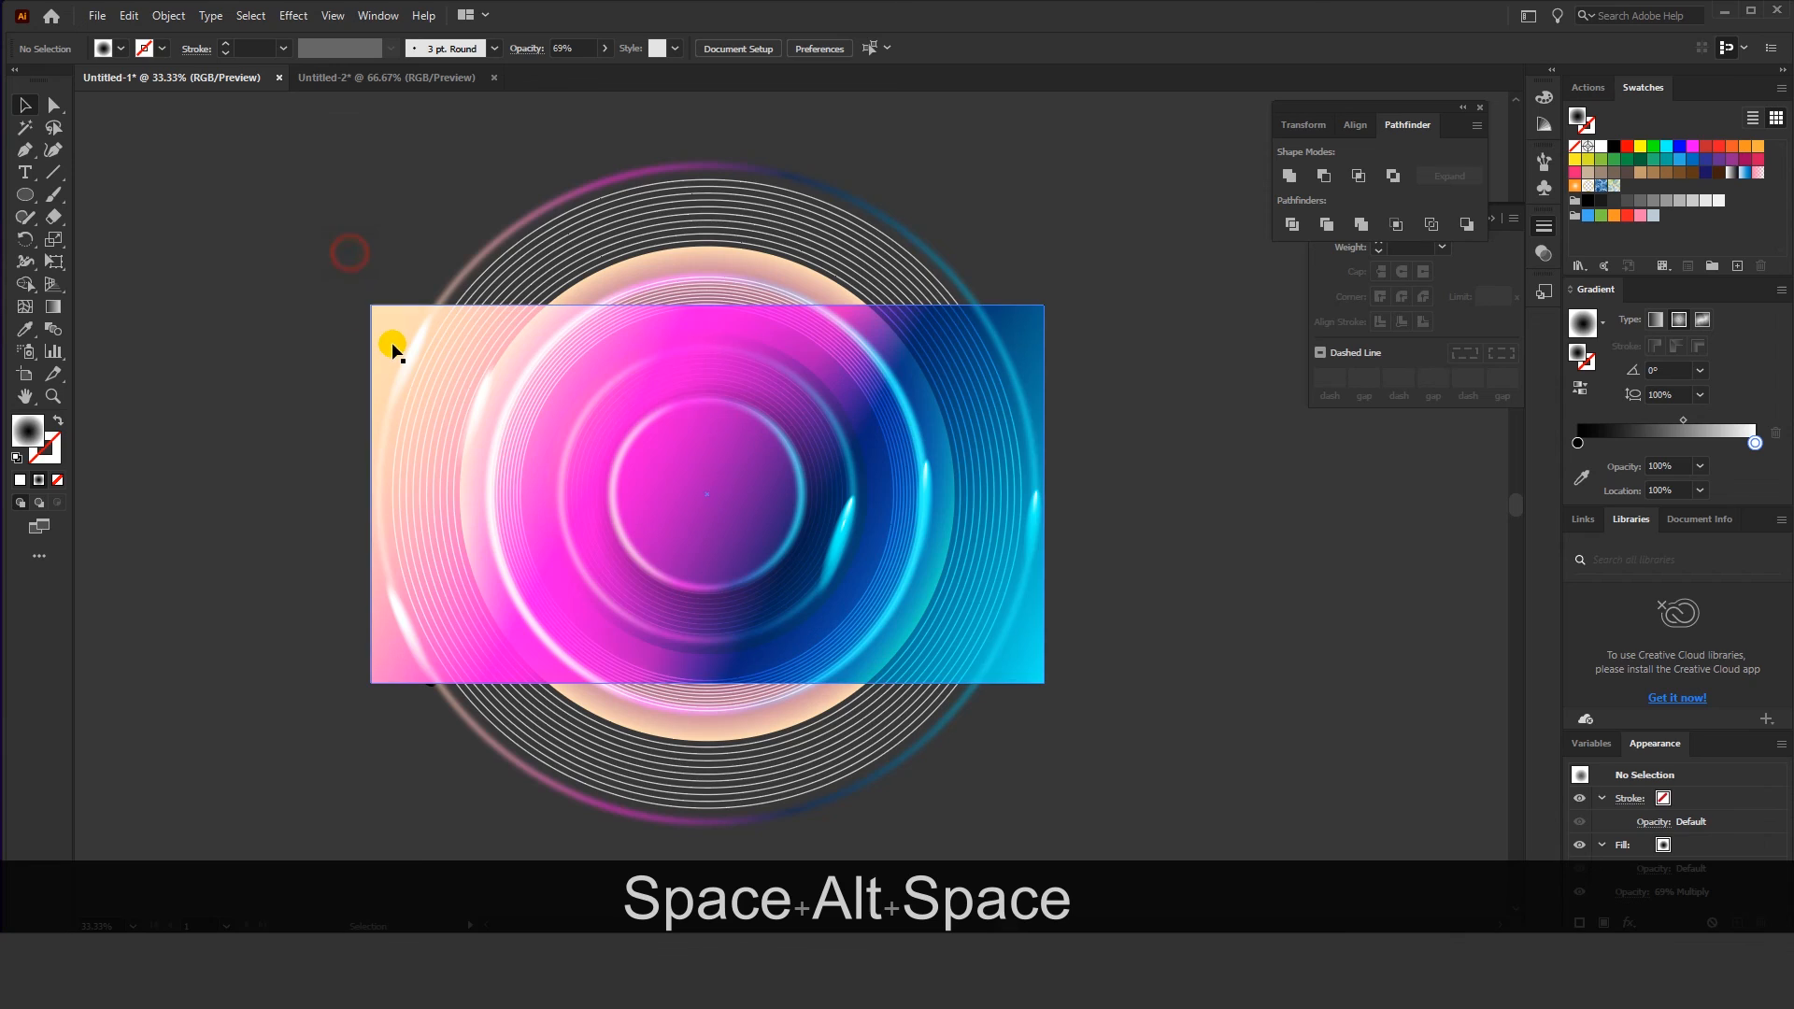
Copy the gradient background rectangle, paste it in front of the artwork, and centre the copy horizontally and vertically on the artboard
left_click(382, 333)
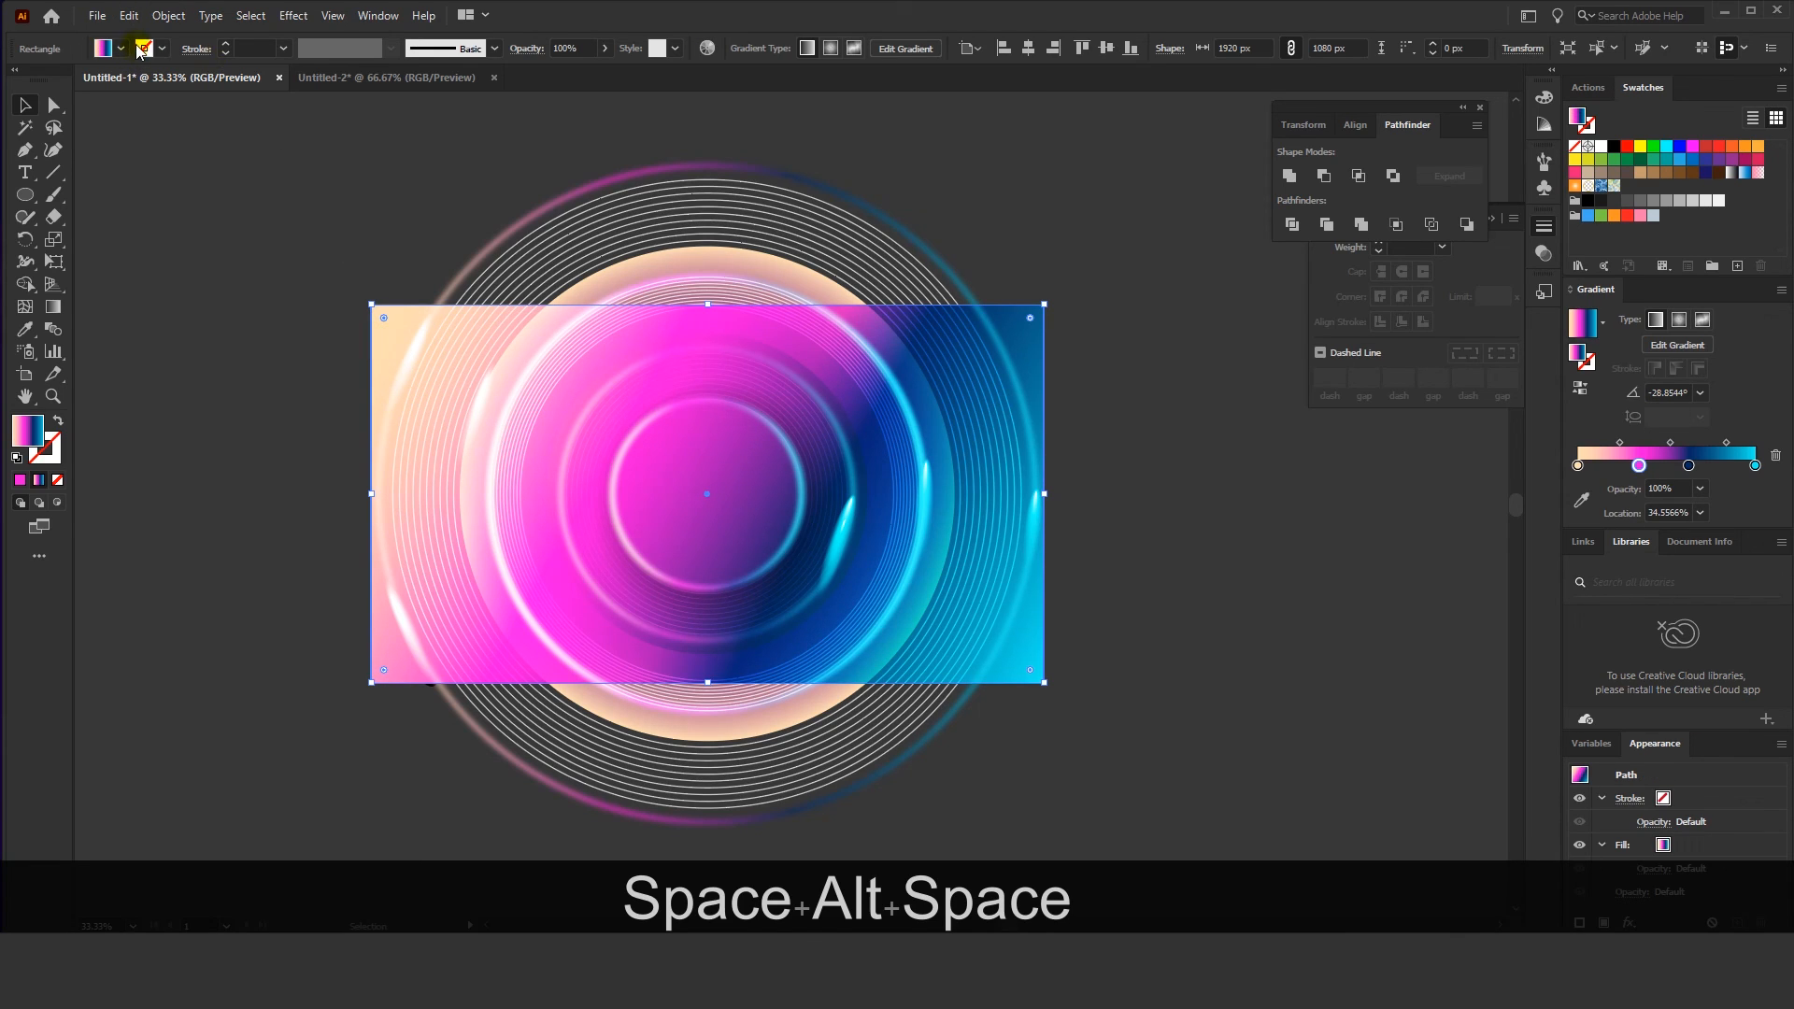
left_click(129, 15)
left_click(150, 114)
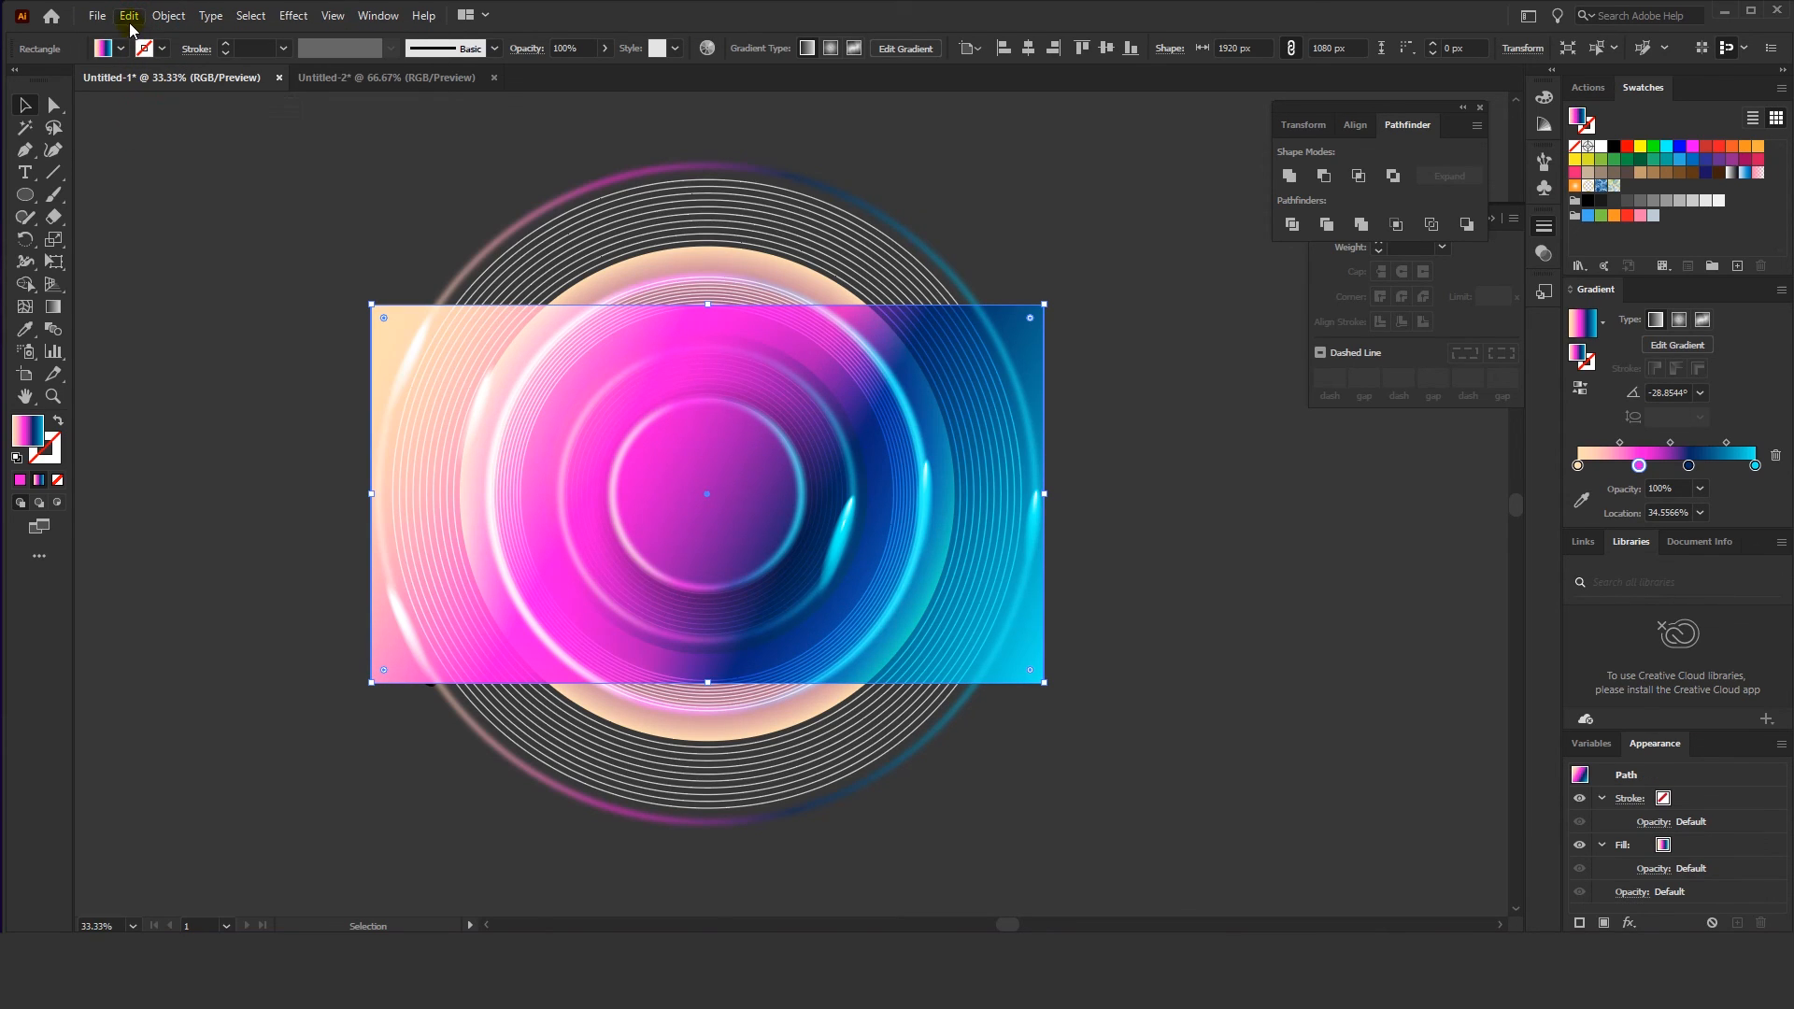
left_click(129, 15)
left_click(149, 128)
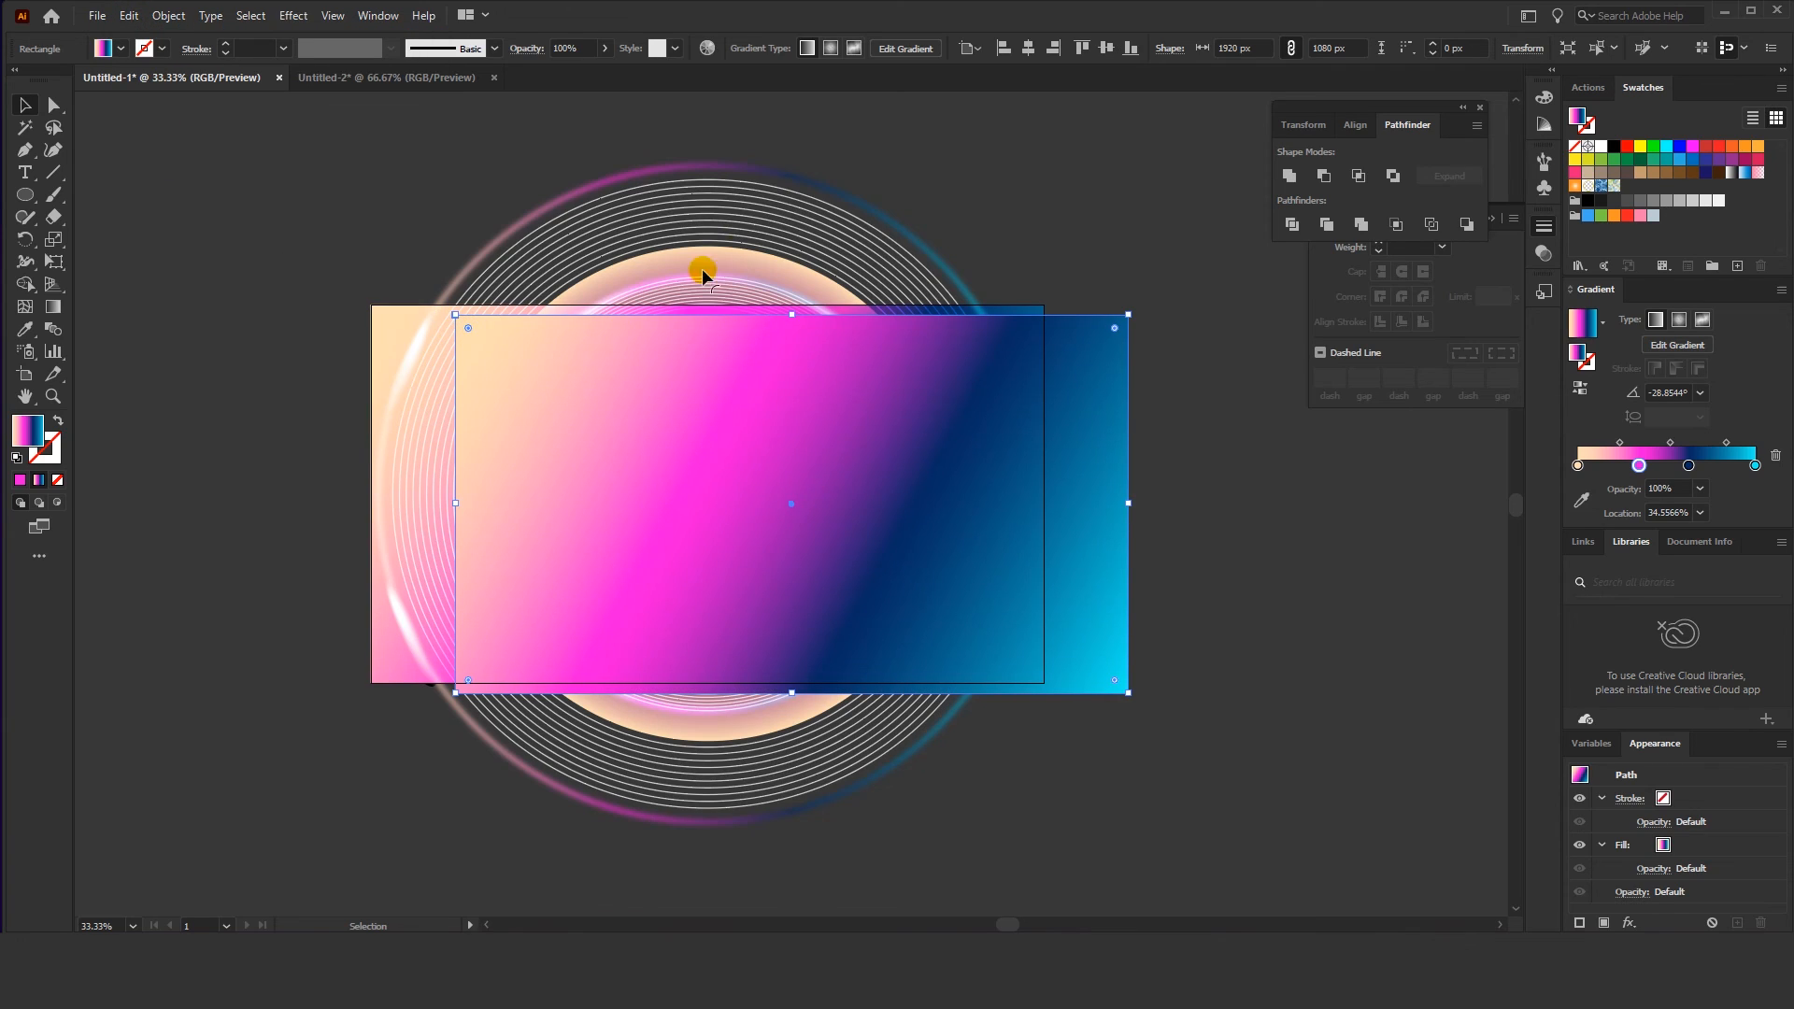
left_click(1031, 46)
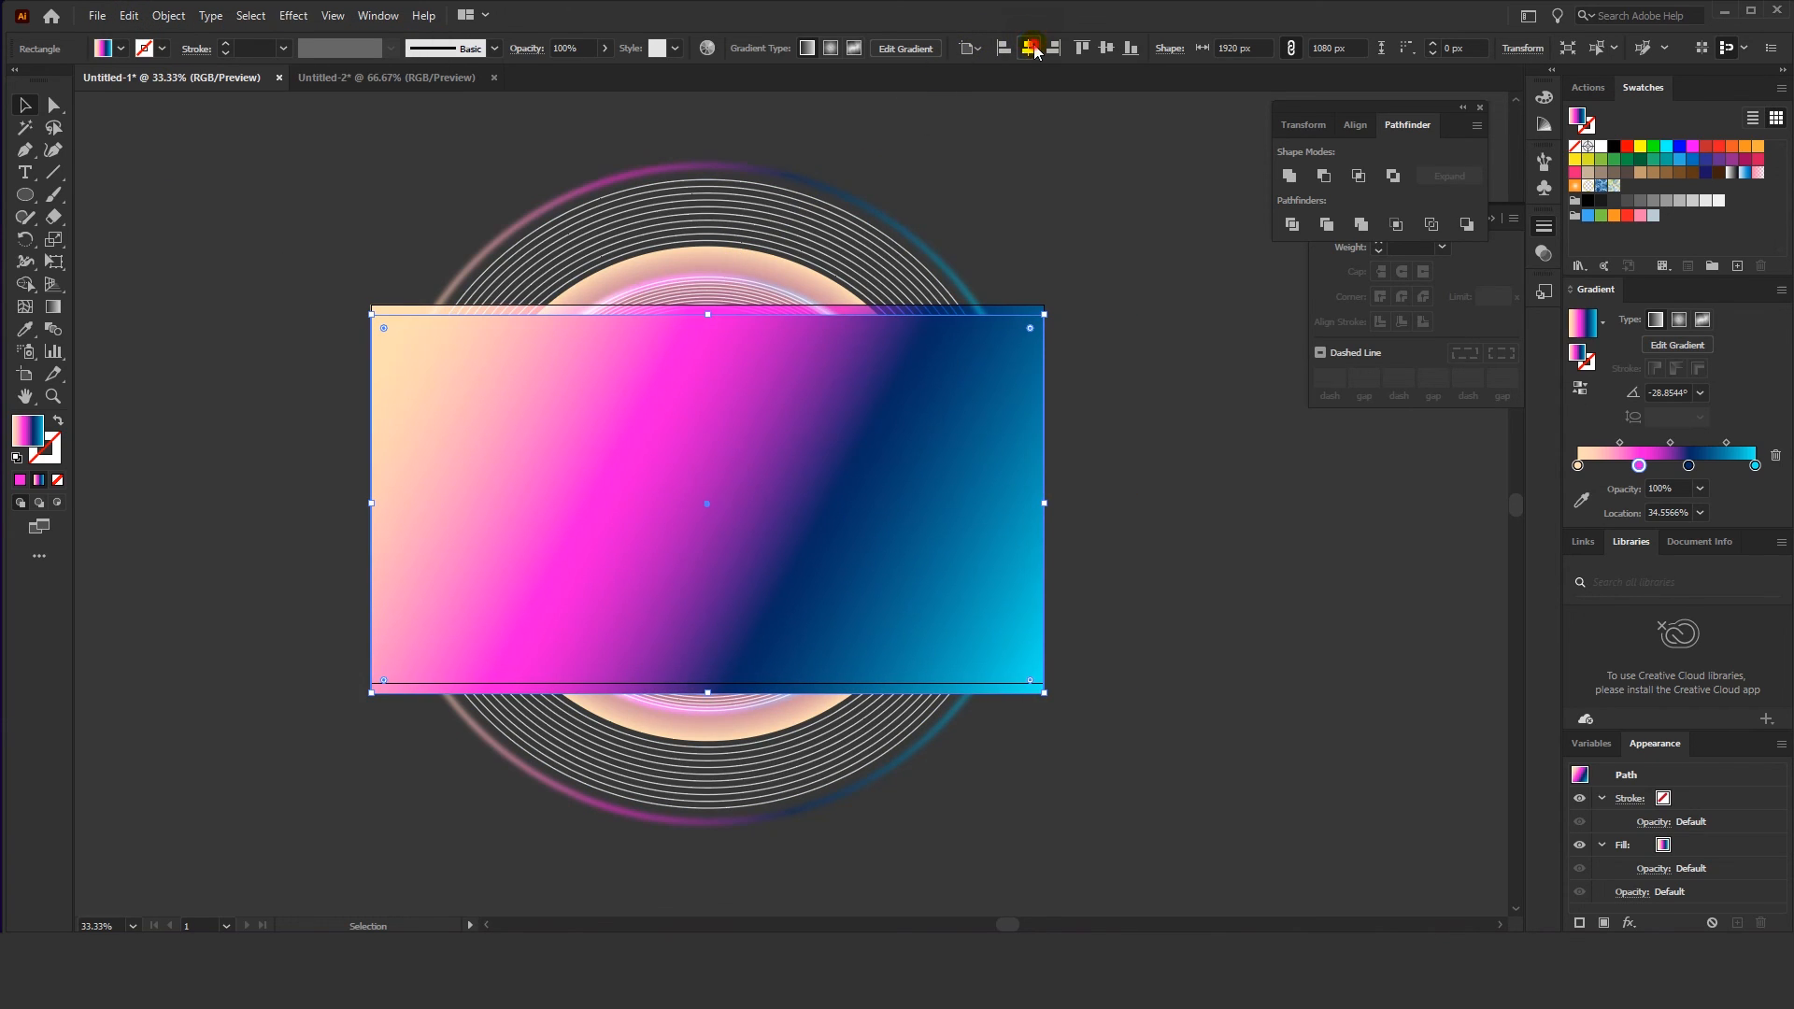
left_click(1106, 47)
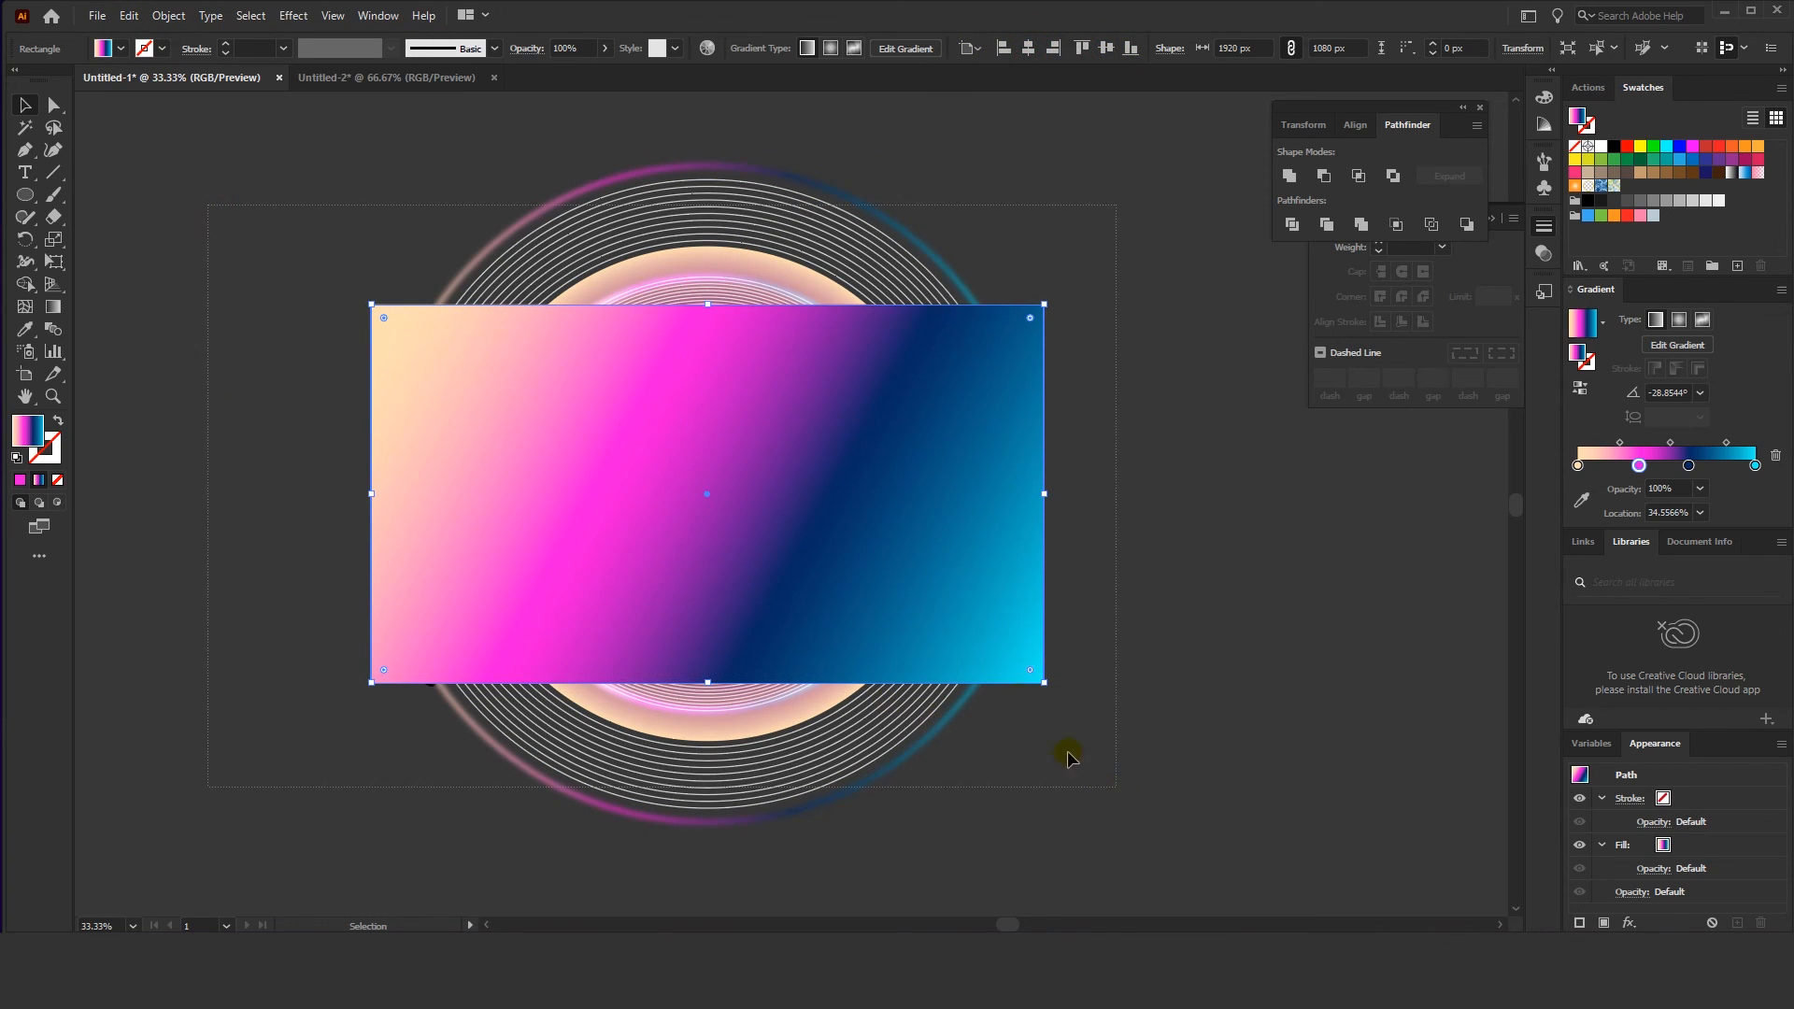
Make a clipping mask from all the artwork, using the pasted front rectangle to crop it to the artboard
key("ctrl+a")
right_click(916, 422)
left_click(972, 593)
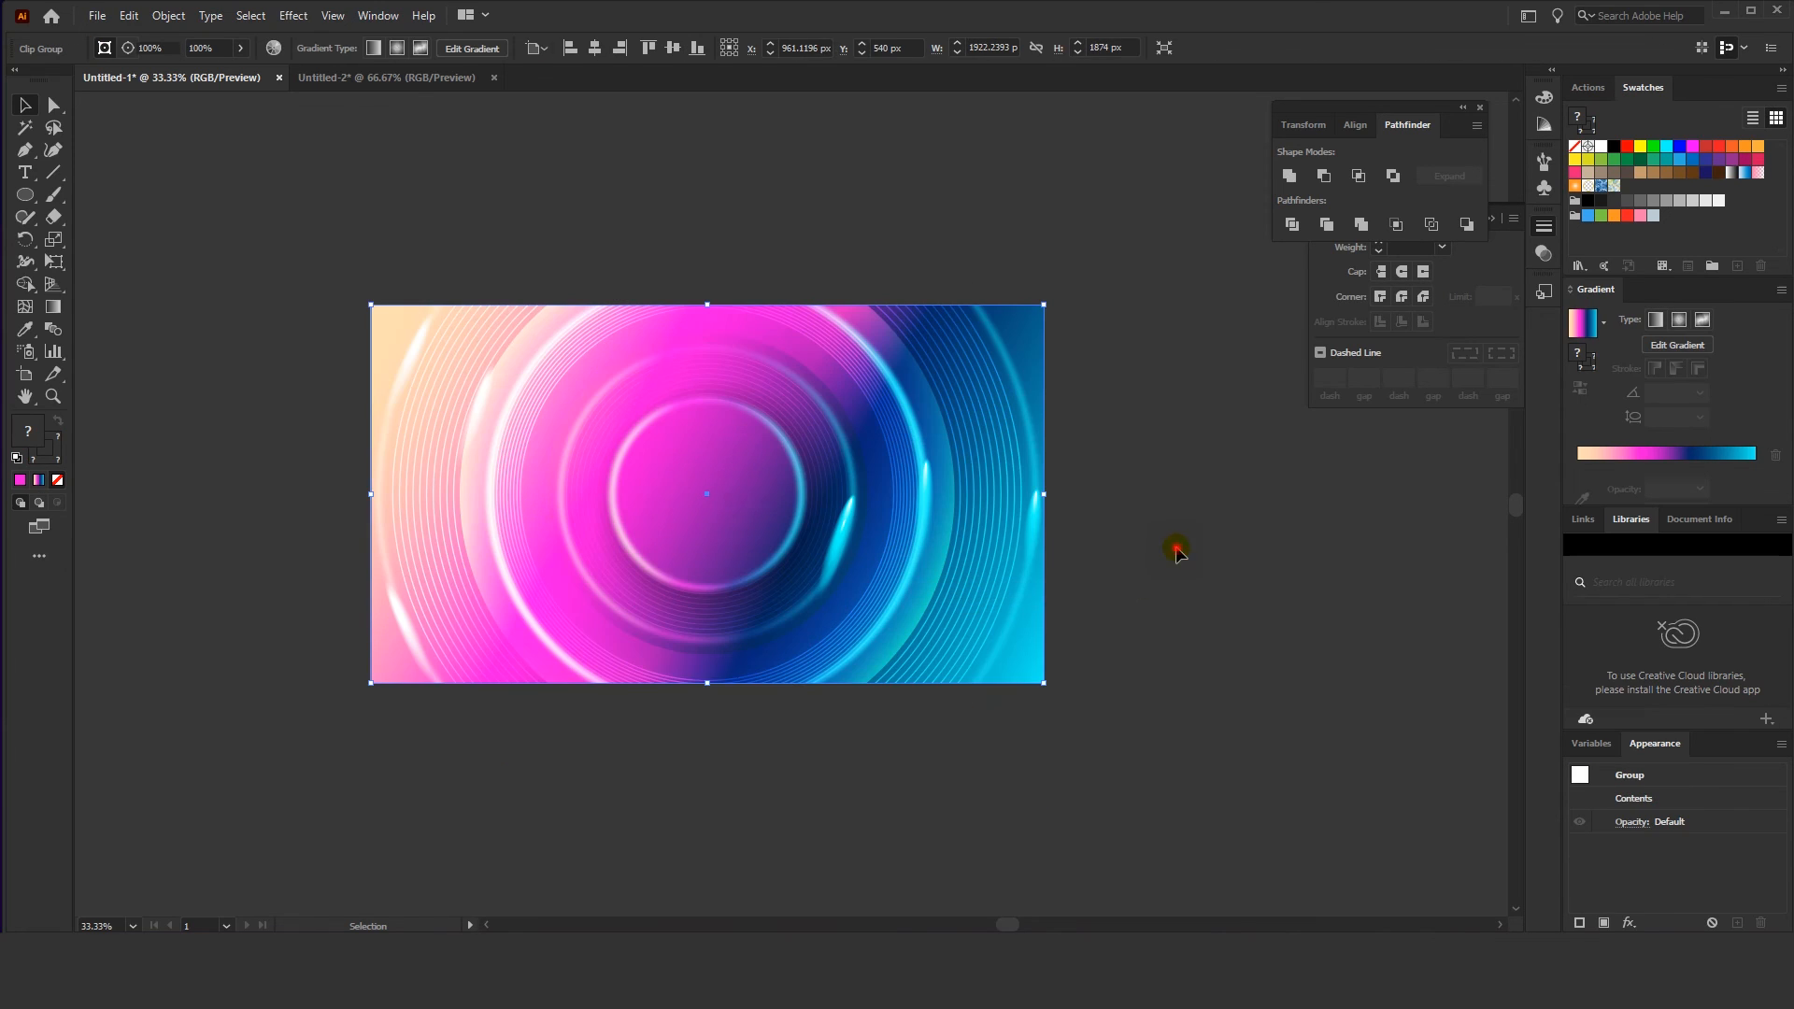
left_click(1176, 549)
Add the two-line point text "ABSTRACT" and "BACKGROUND" in capitals inside the central ring
scroll(713, 323, "up", 1)
left_click_drag(709, 298, 704, 264)
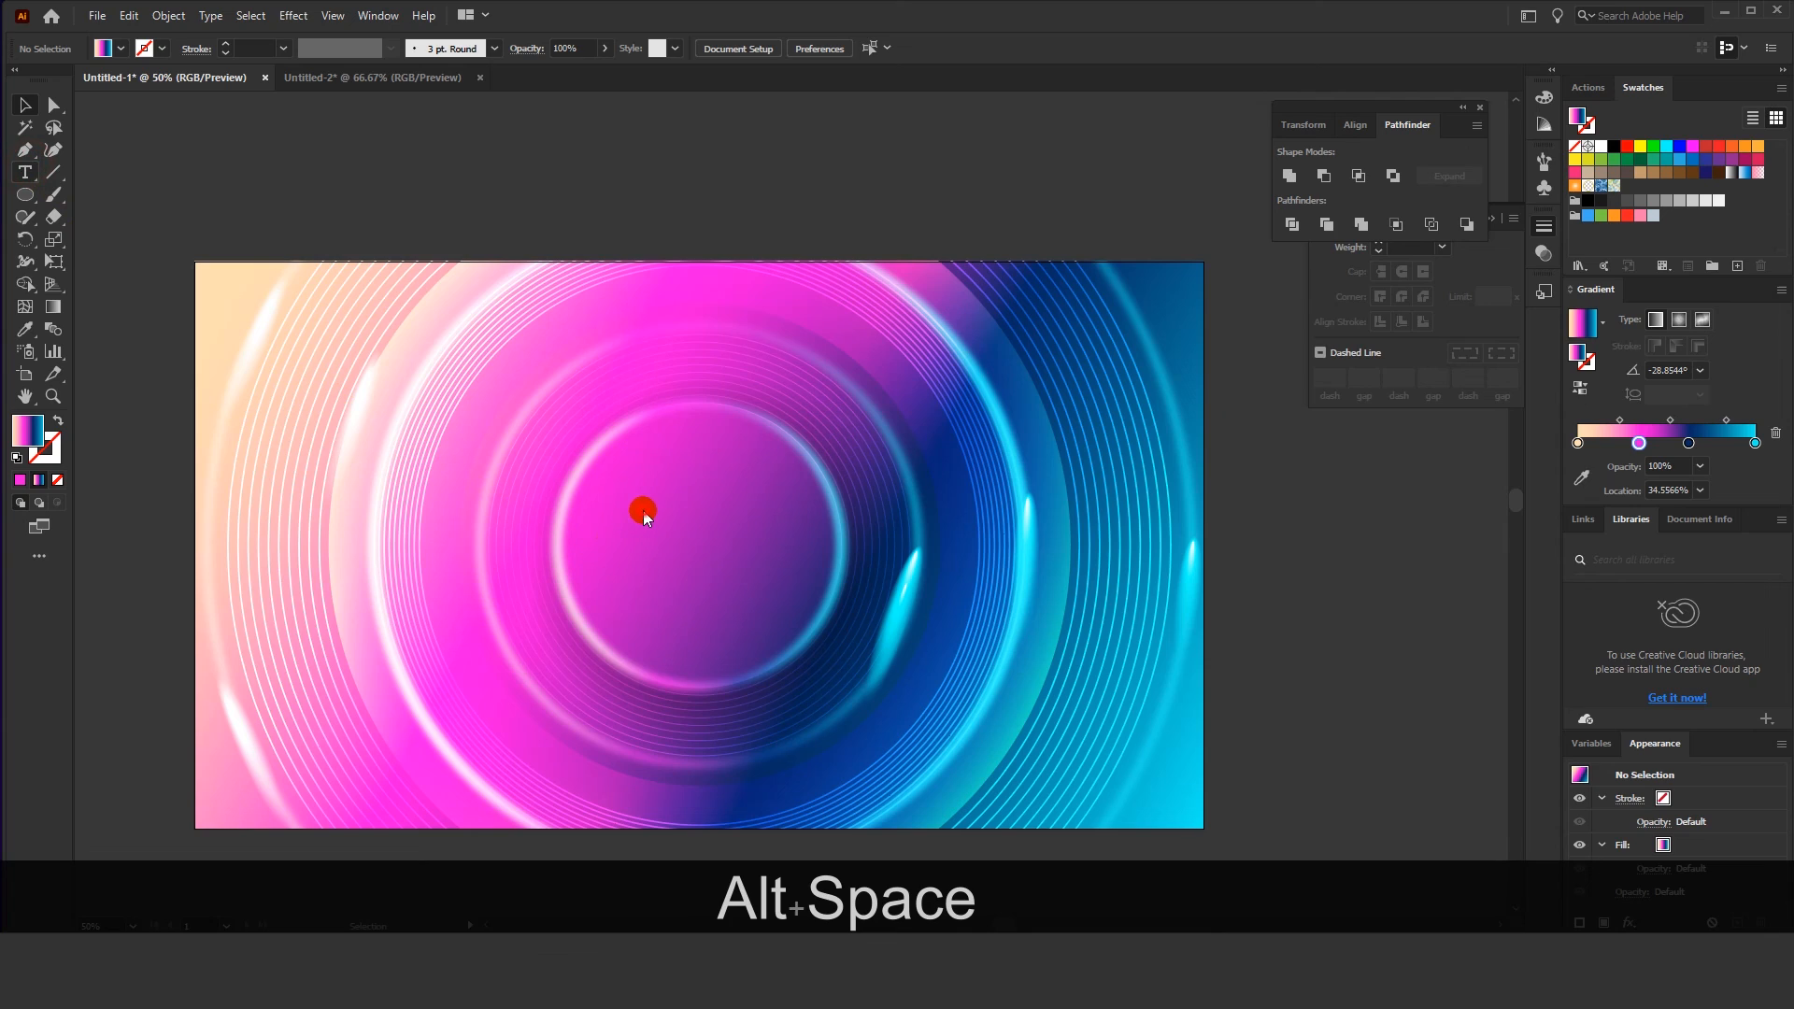
key("t")
left_click_drag(640, 505, 664, 530)
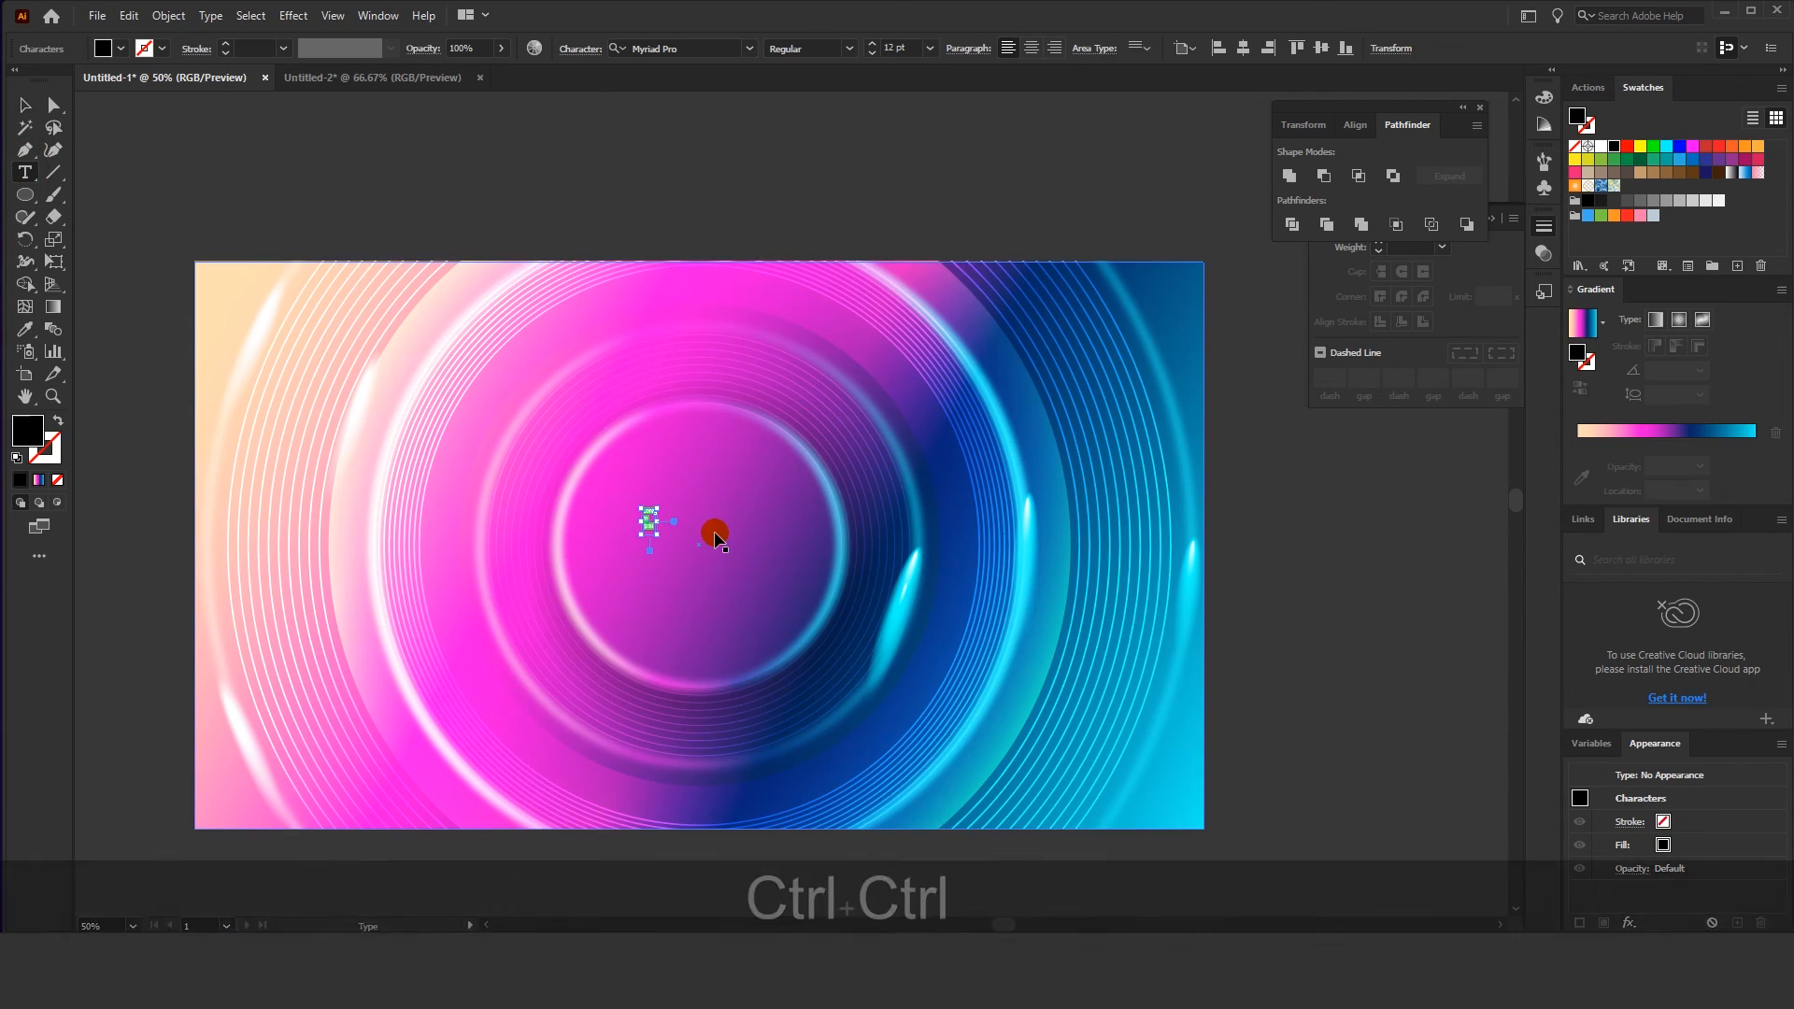
key("ctrl+z")
left_click(633, 513)
key("shift+Caps_Lock")
type("ABSTRACT")
key("Return")
type("BACKGROUND")
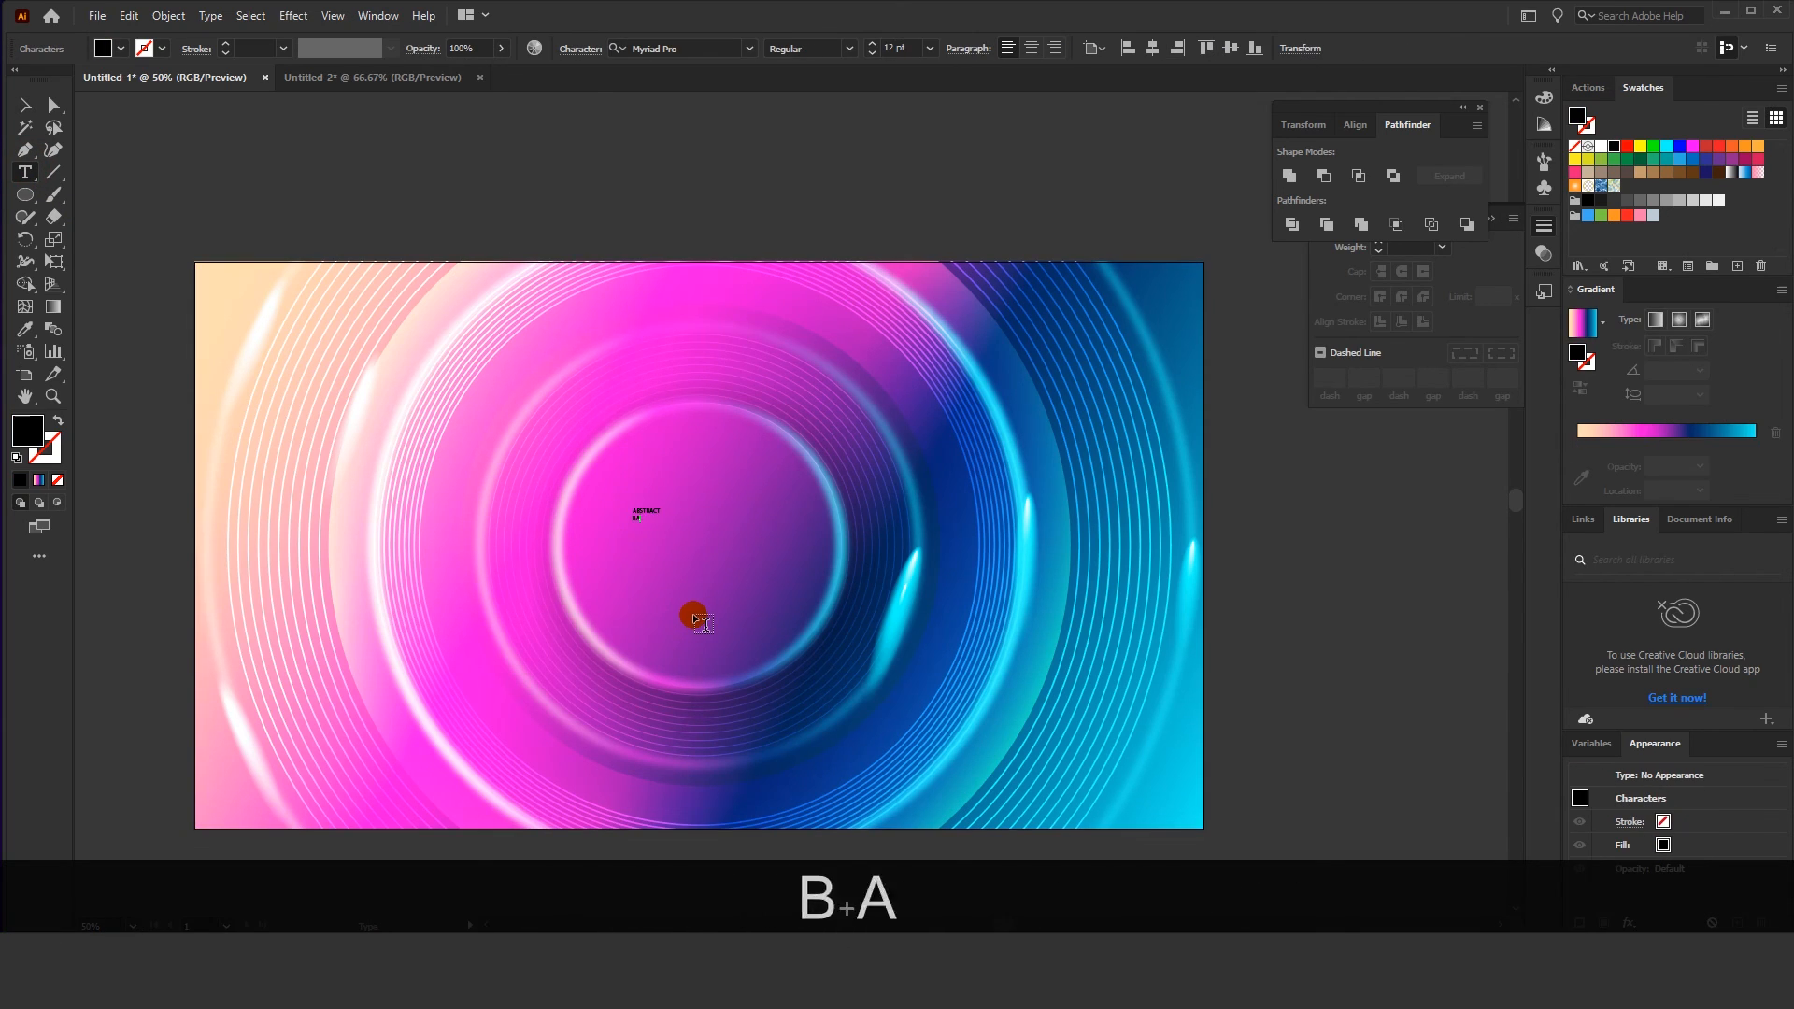
Set the title's paragraph alignment to centre and centre the text object horizontally and vertically on the artboard
left_click(31, 104)
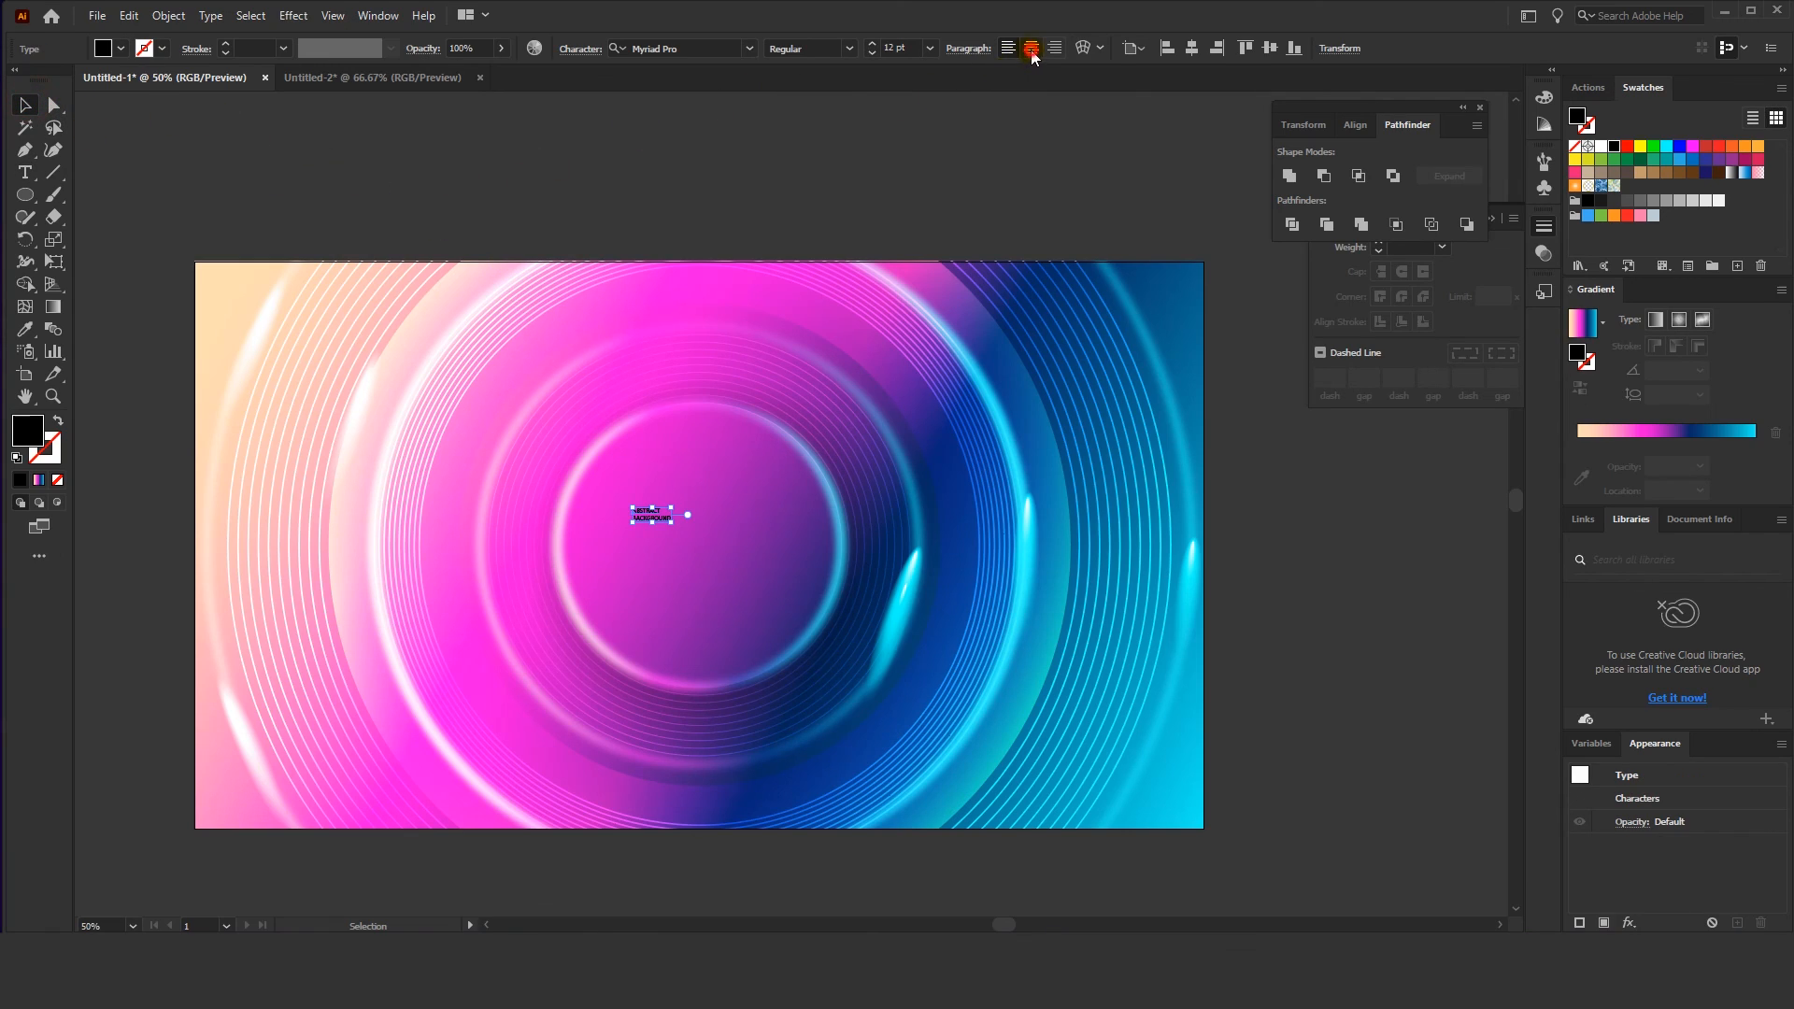
left_click(1188, 48)
left_click(1269, 48)
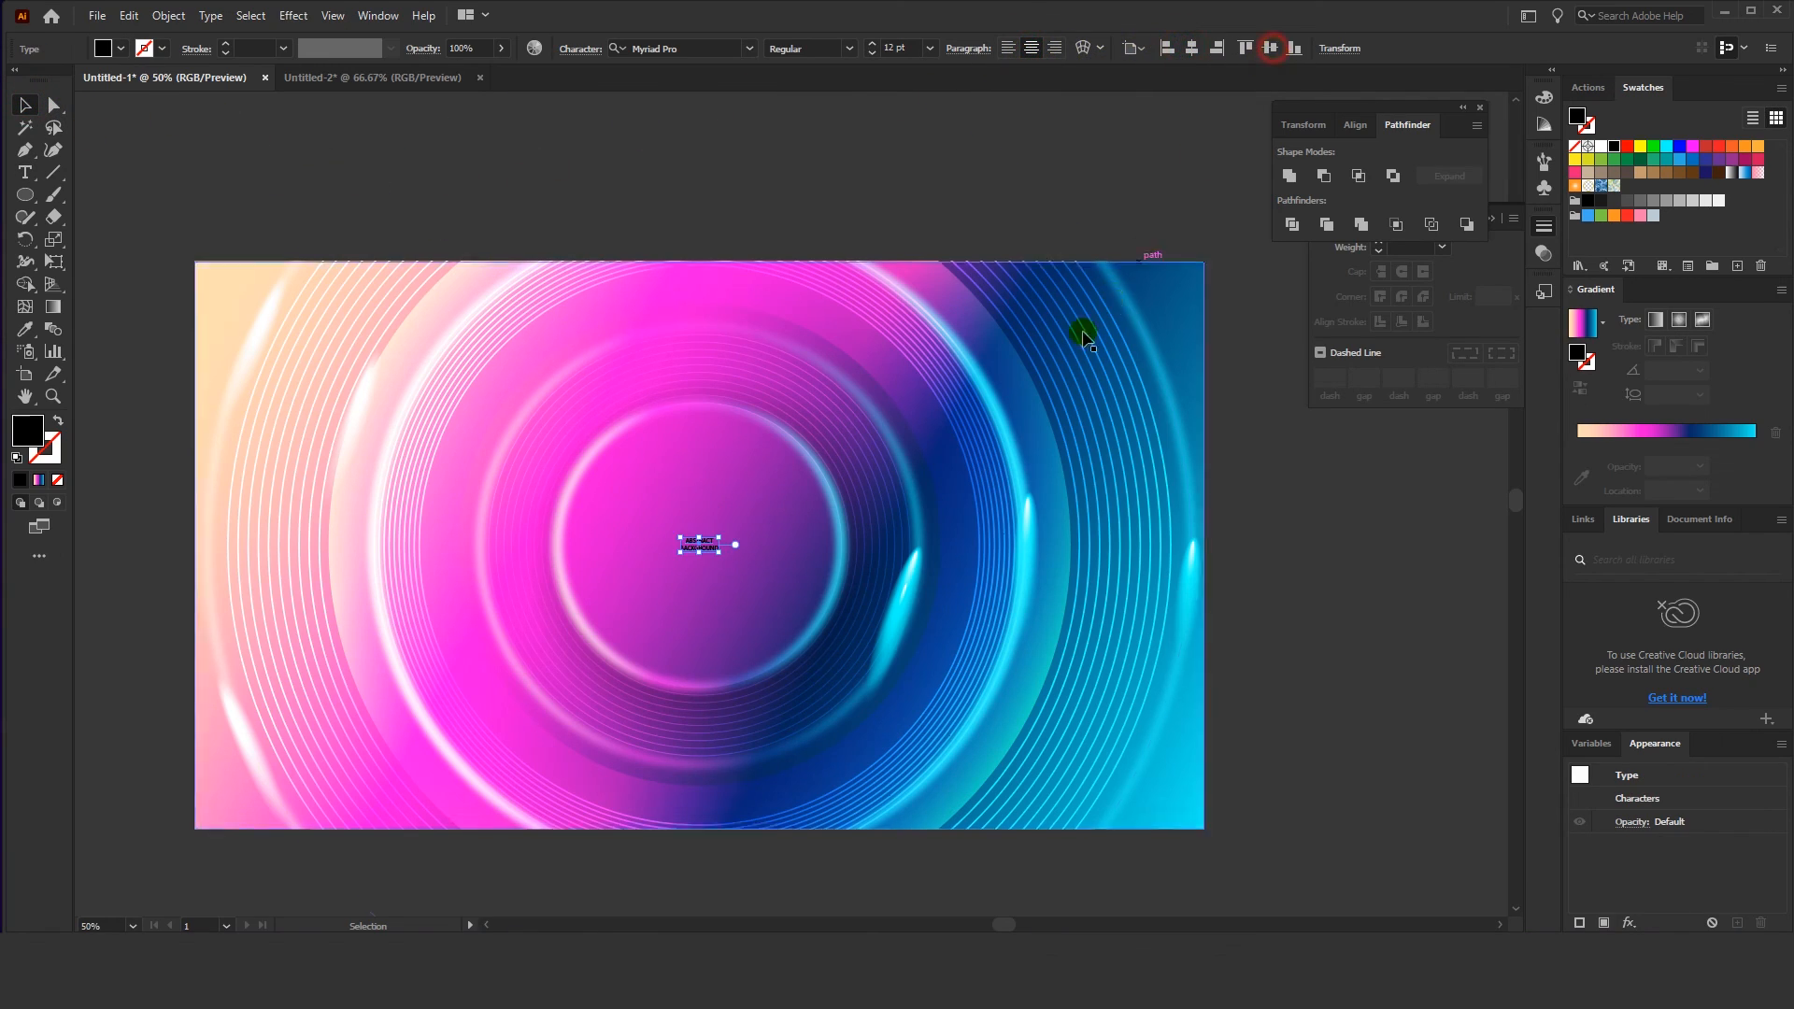
Enlarge the title proportionally about its centre to nearly span the central ring, fill it with white, and deselect everything
left_click_drag(724, 536, 791, 480)
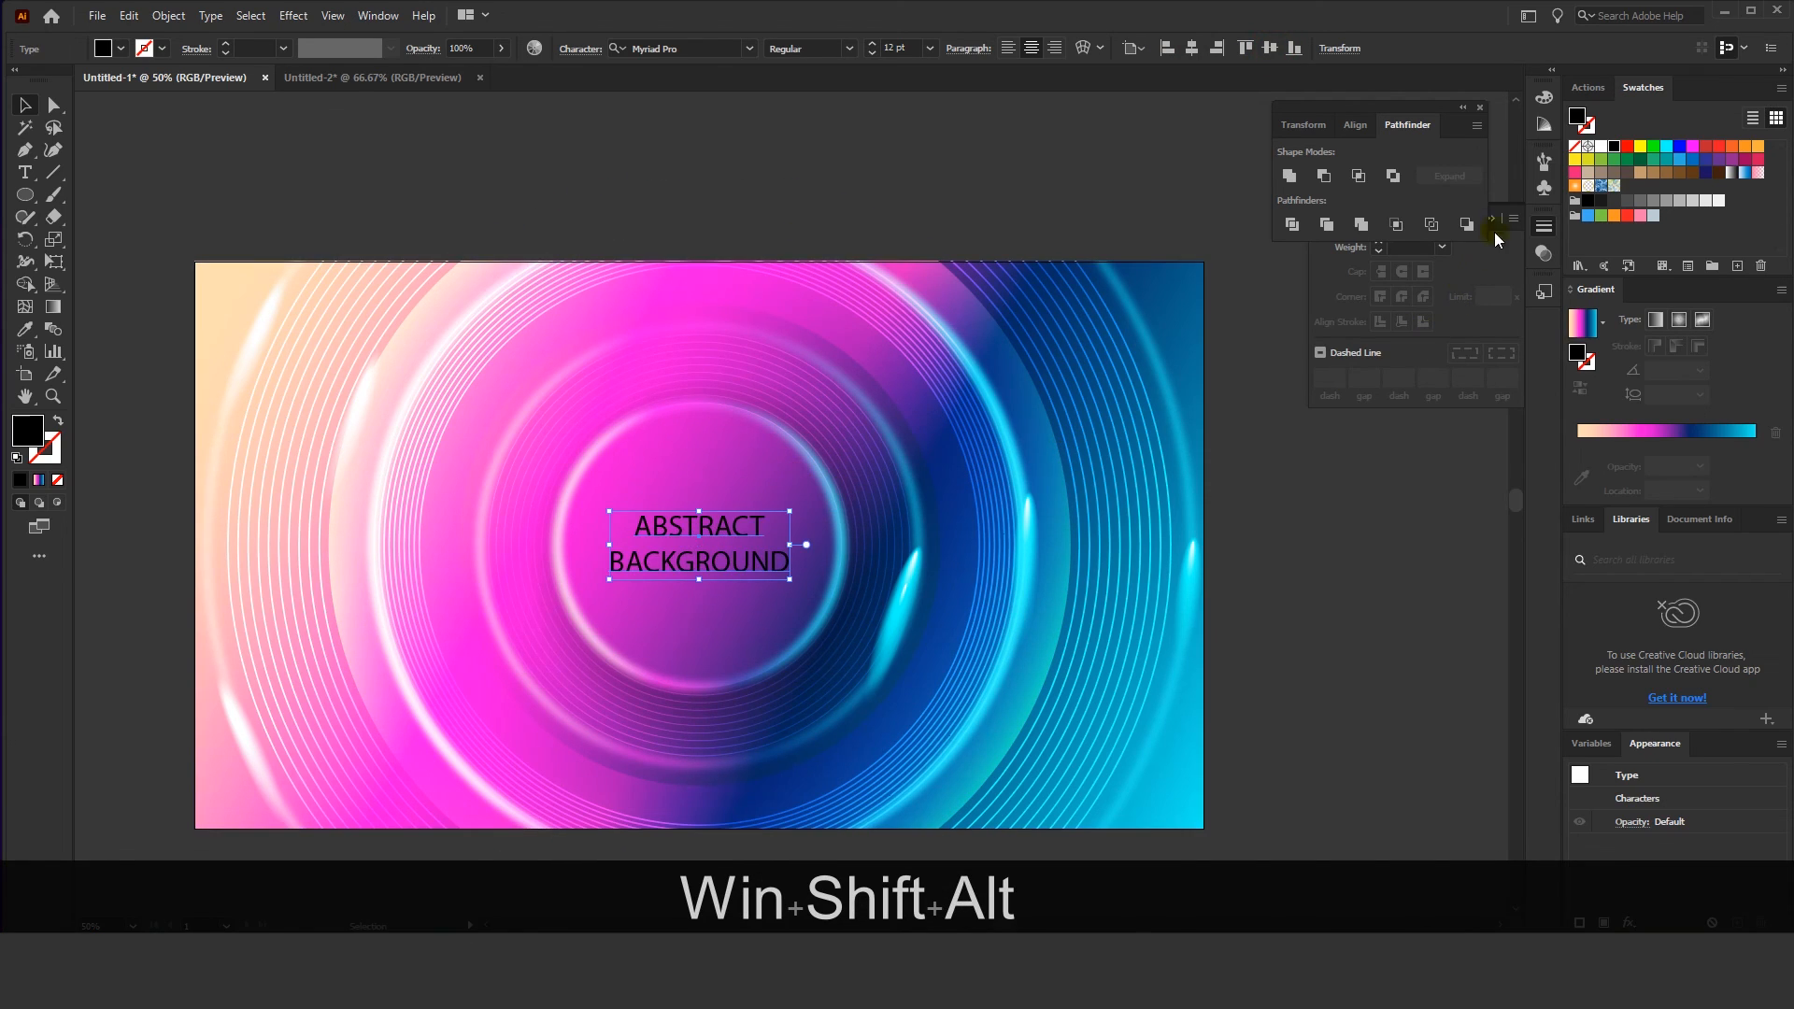
left_click(1601, 147)
left_click(881, 267)
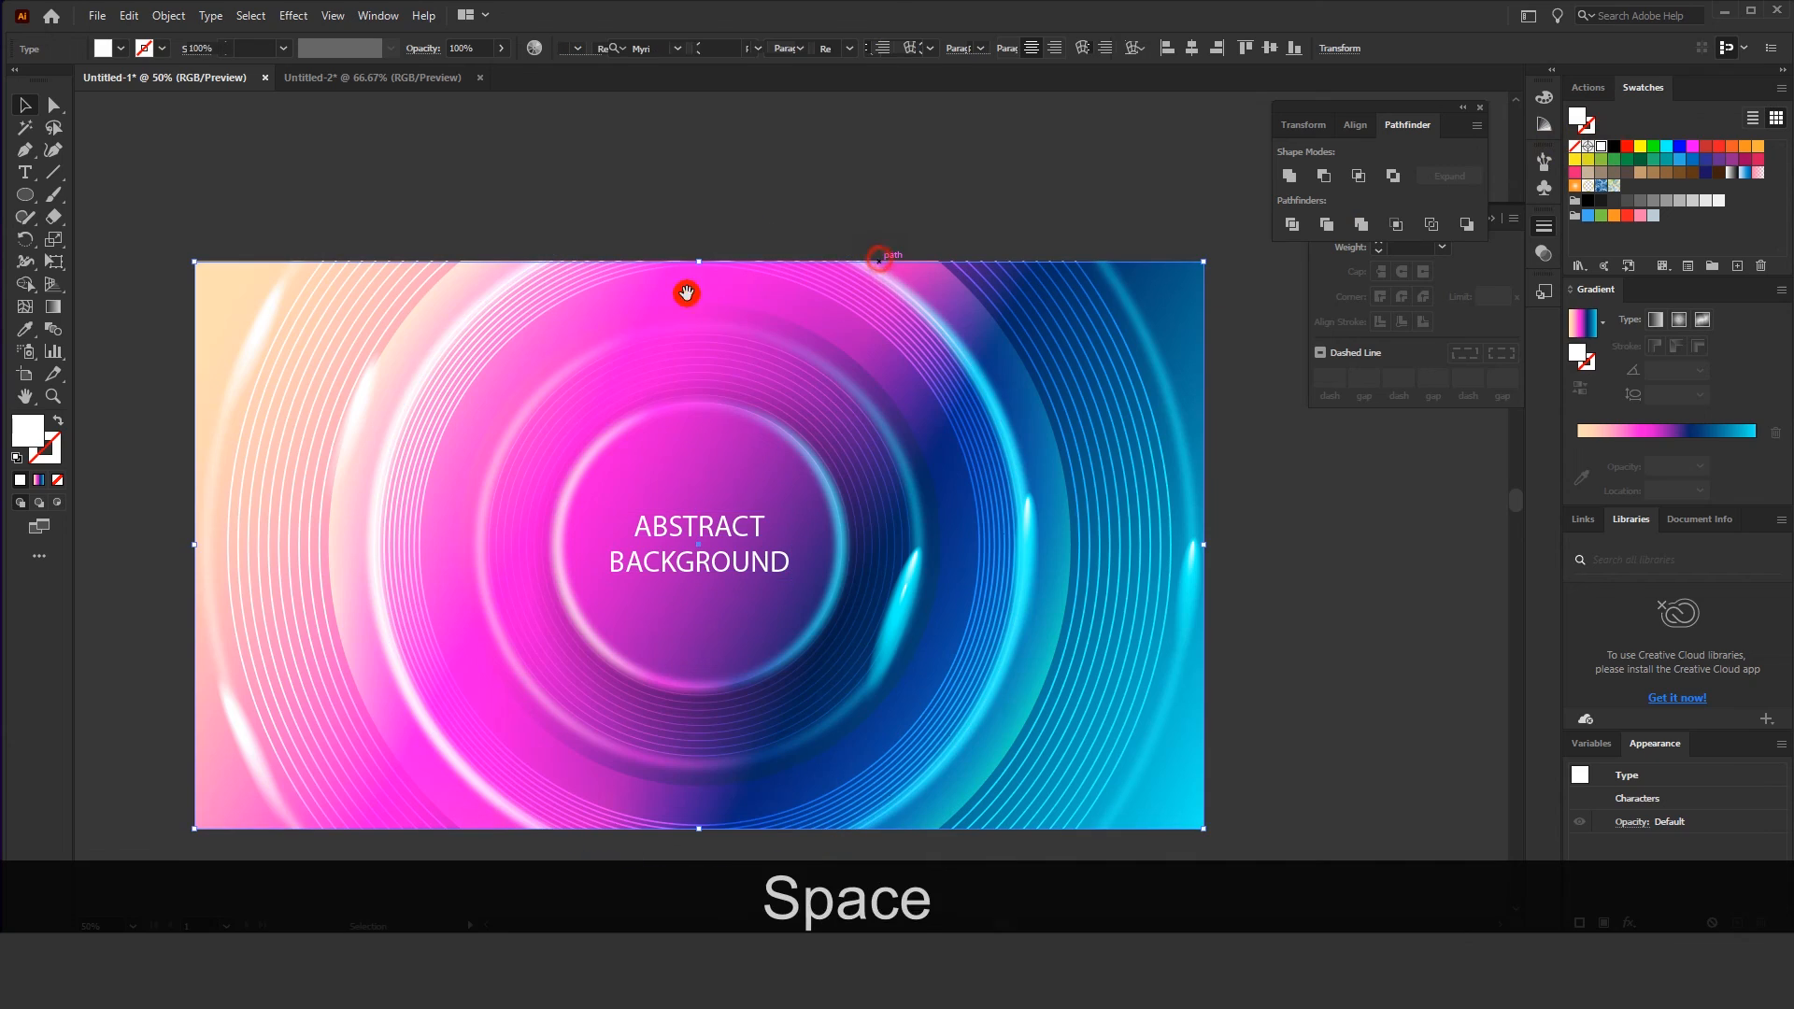
left_click_drag(685, 293, 616, 264)
scroll(673, 437, "down", 1)
left_click(628, 247)
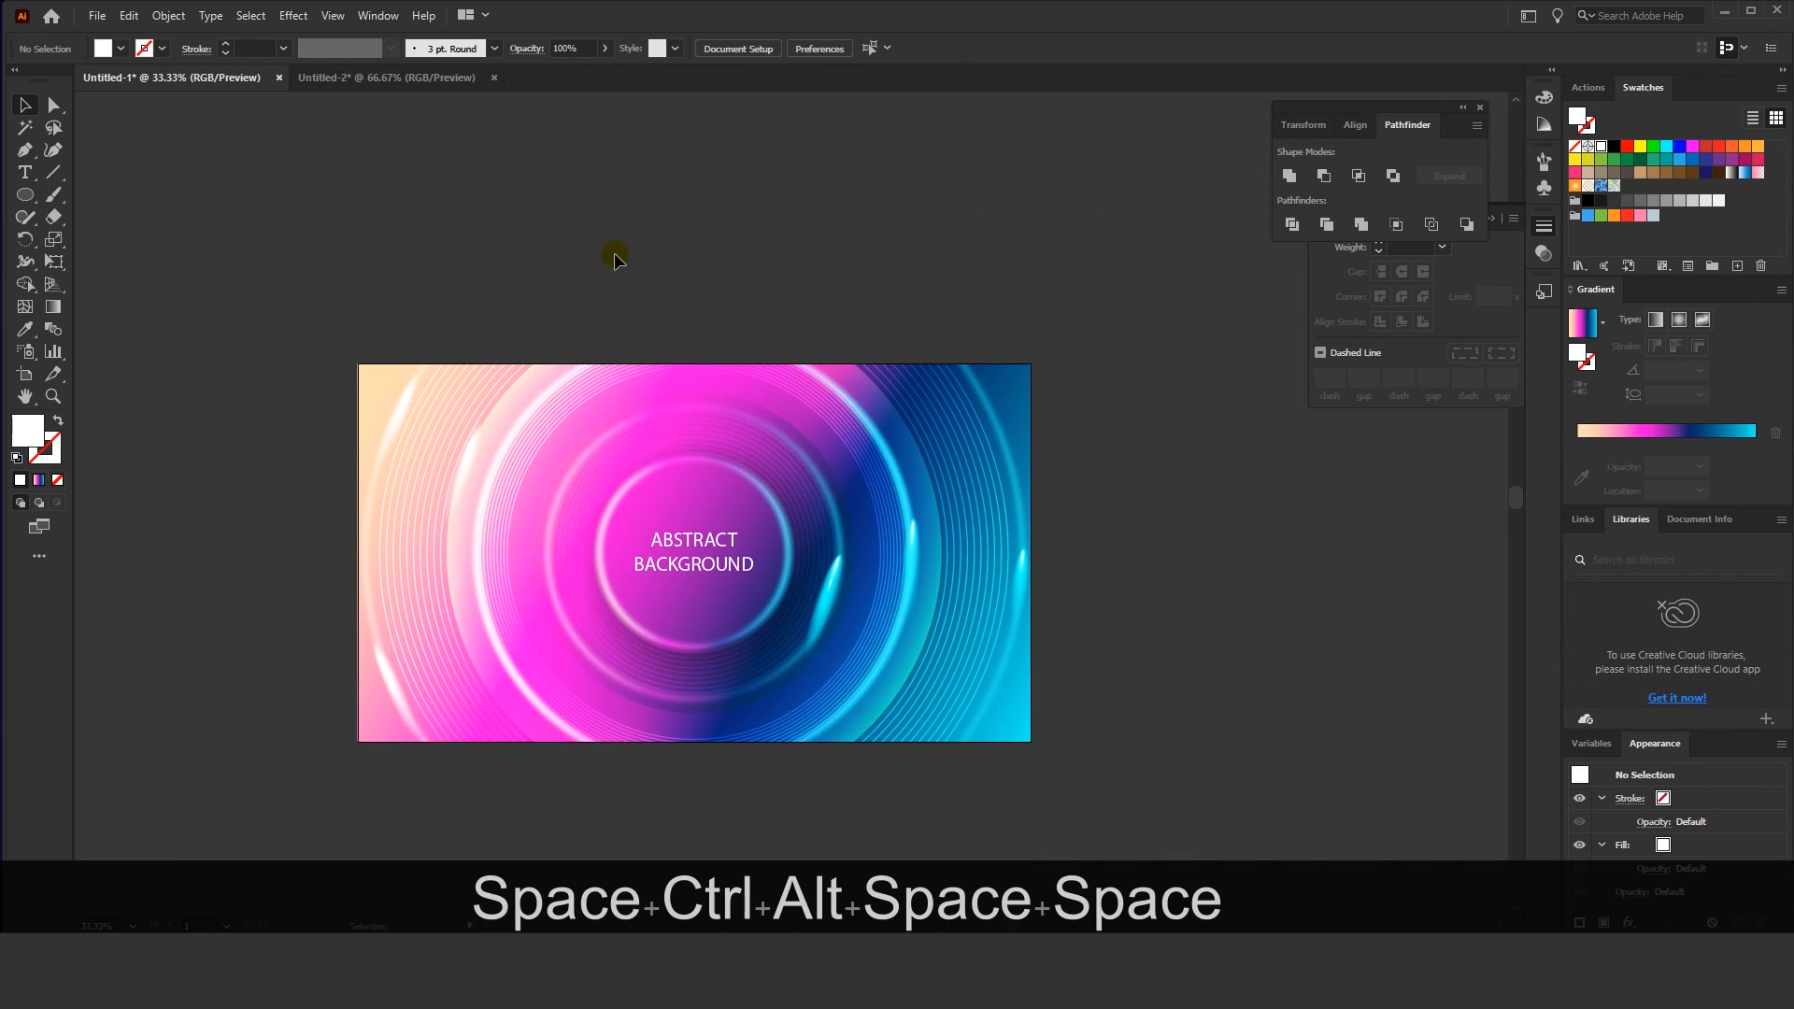